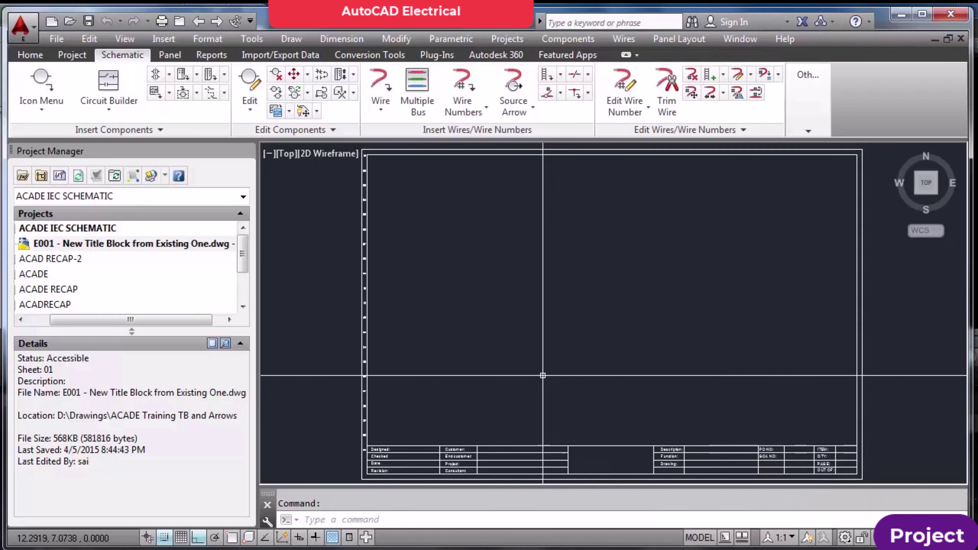
Draw a horizontal three-wire bus in empty space in the upper part of the sheet, using 1.0000 spacing
{"action": "left_click", "coordinate": [388, 92]}
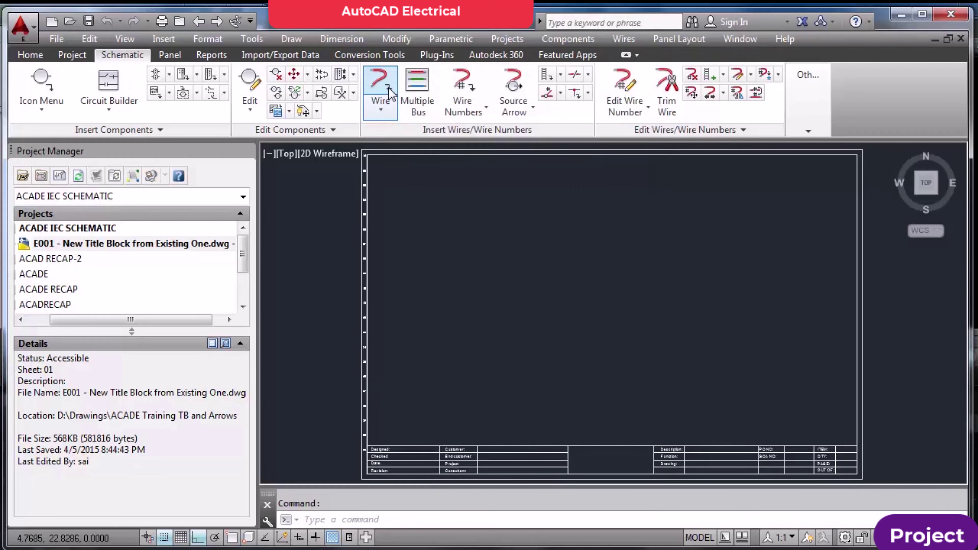
{"action": "left_click", "coordinate": [424, 89]}
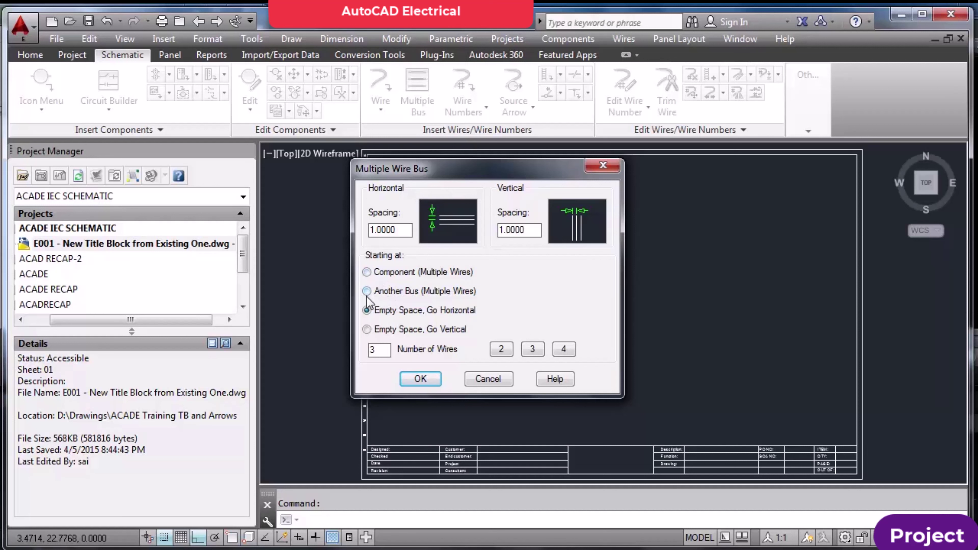
{"action": "left_click", "coordinate": [367, 311]}
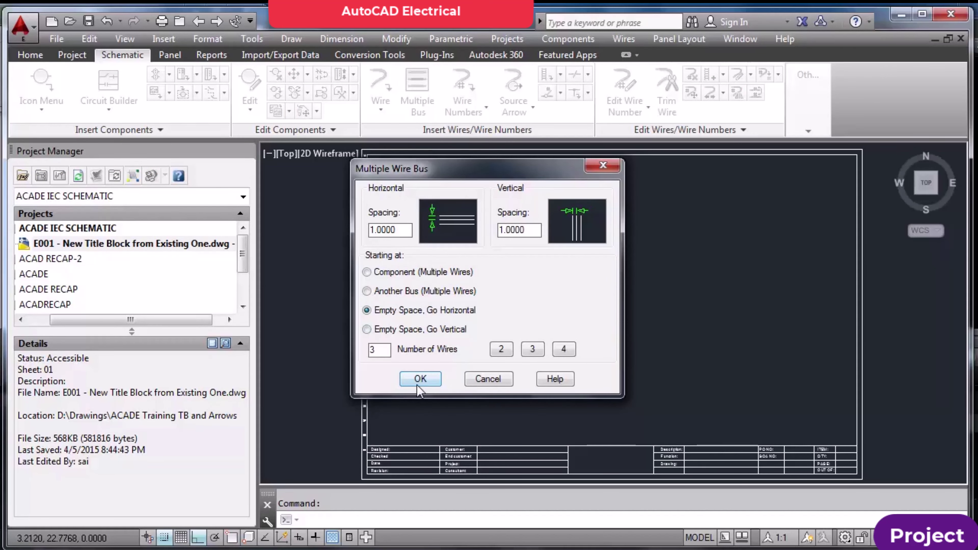
{"action": "left_click", "coordinate": [418, 382]}
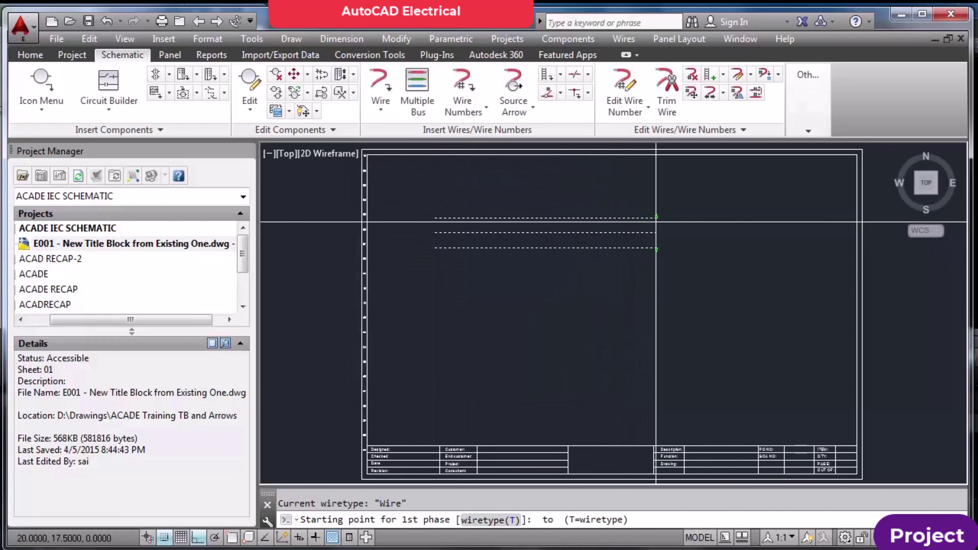
{"action": "left_click", "coordinate": [660, 222]}
{"action": "key", "text": "Escape"}
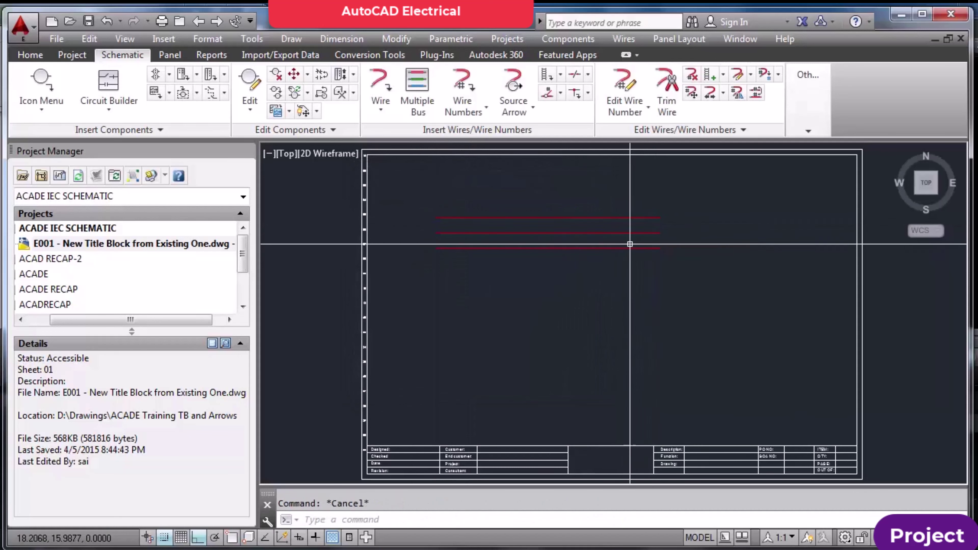
Draw another horizontal three-wire bus below the first, with horizontal and vertical spacing set to 0.5
{"action": "left_click", "coordinate": [423, 81]}
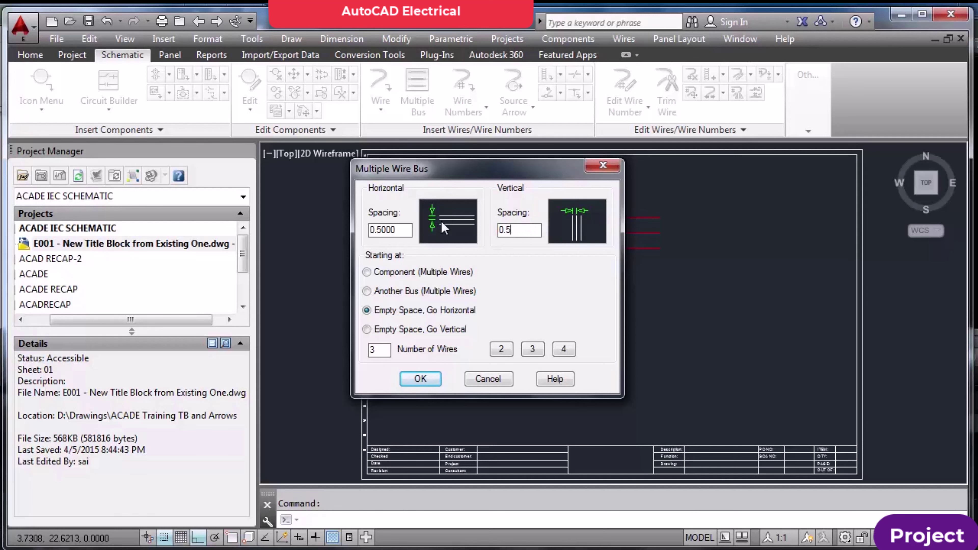
{"action": "left_click", "coordinate": [420, 379]}
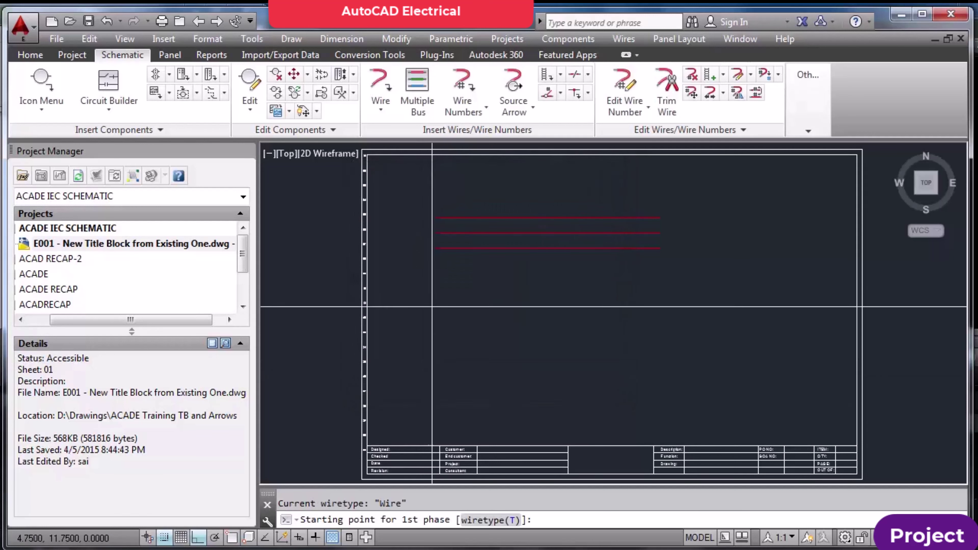
{"action": "left_click", "coordinate": [417, 88]}
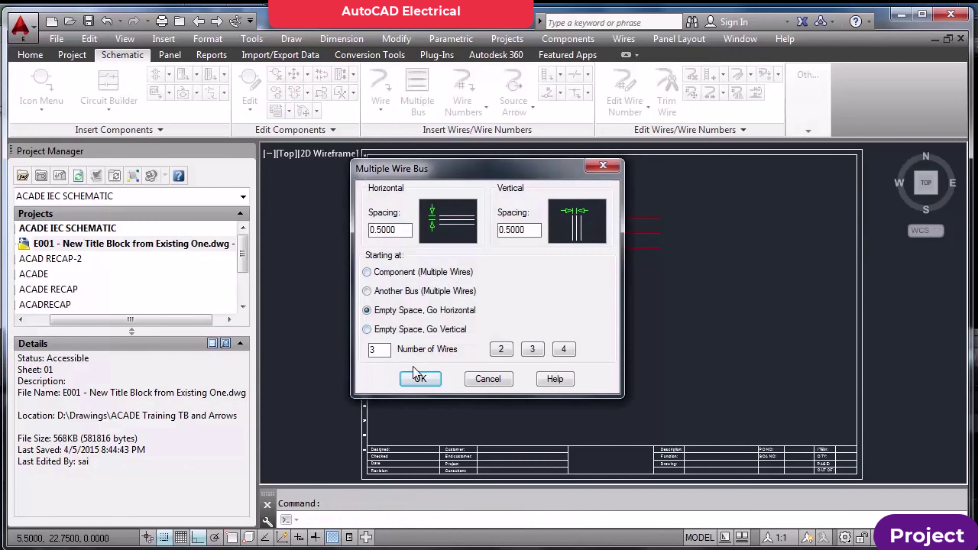
{"action": "left_click", "coordinate": [420, 379]}
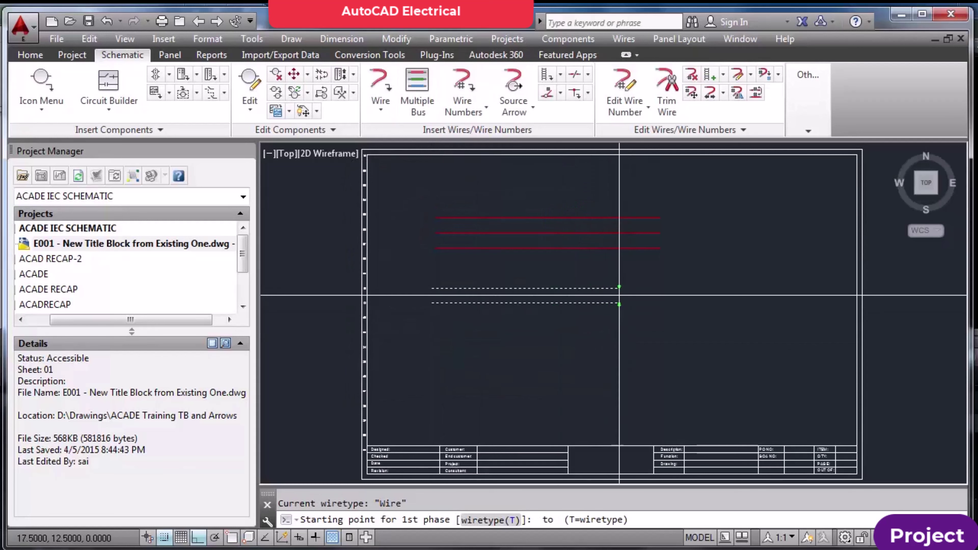
{"action": "left_click", "coordinate": [654, 288]}
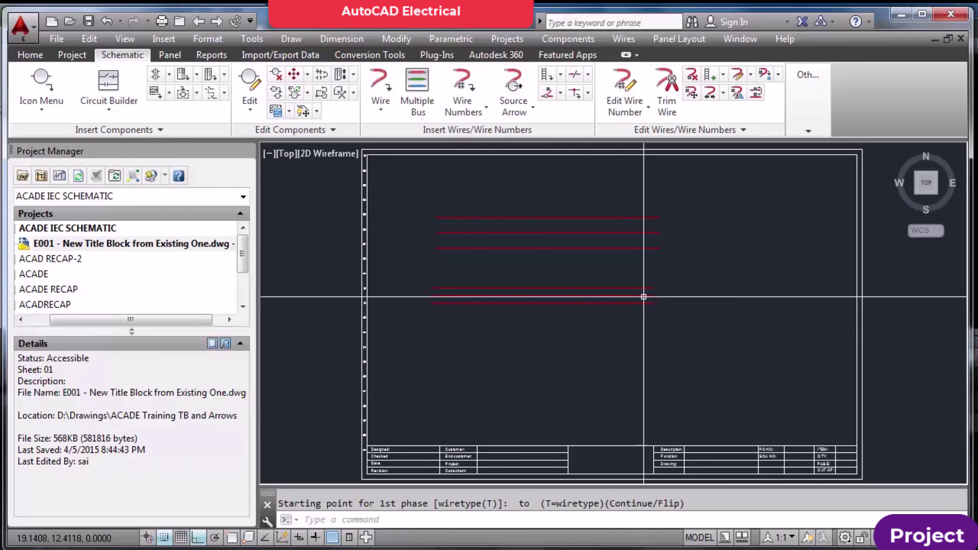
{"action": "key", "text": "Escape"}
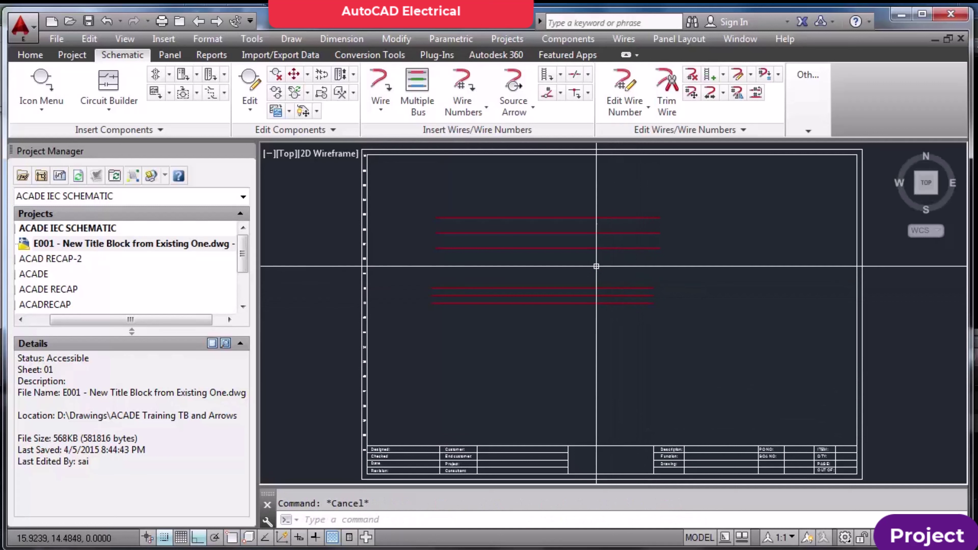
Delete the upper, wider-spaced three-wire bus
{"action": "left_click", "coordinate": [655, 267]}
{"action": "left_click", "coordinate": [423, 210]}
{"action": "key", "text": "Delete"}
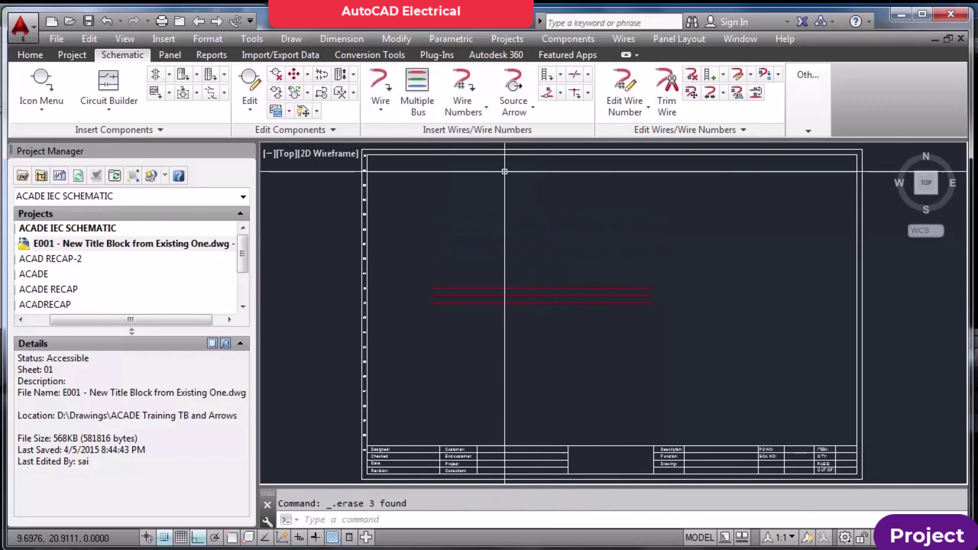
Branch a vertical three-wire bus downward from the left part of the horizontal bus, using the Another Bus option with 0.5 spacing
{"action": "left_click", "coordinate": [417, 91]}
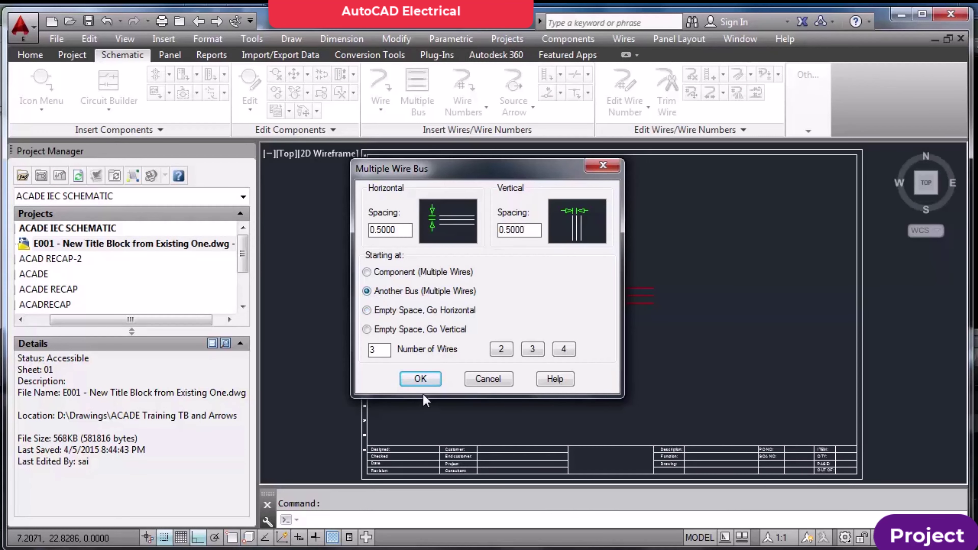
{"action": "left_click", "coordinate": [421, 380]}
{"action": "left_click", "coordinate": [489, 296]}
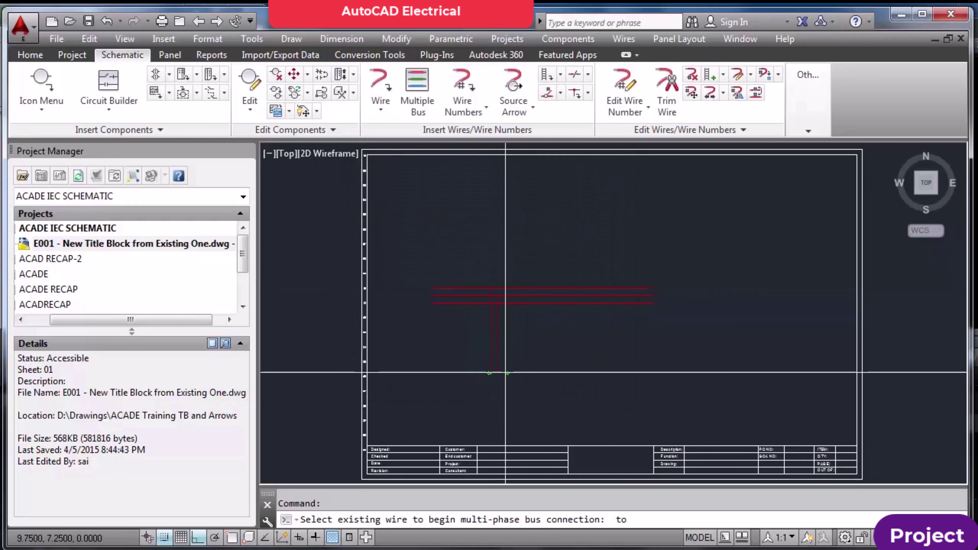
{"action": "left_click", "coordinate": [501, 398]}
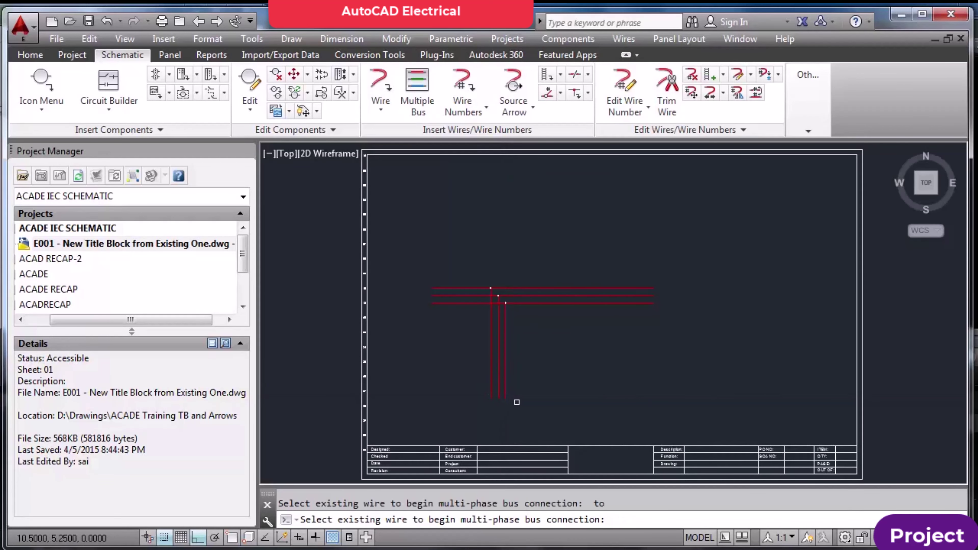
{"action": "key", "text": "Escape"}
Branch a three-wire vertical bus downward from the middle of the horizontal bus, starting at its lowest wire
{"action": "scroll", "coordinate": [533, 347], "scroll_direction": "up", "scroll_amount": 5}
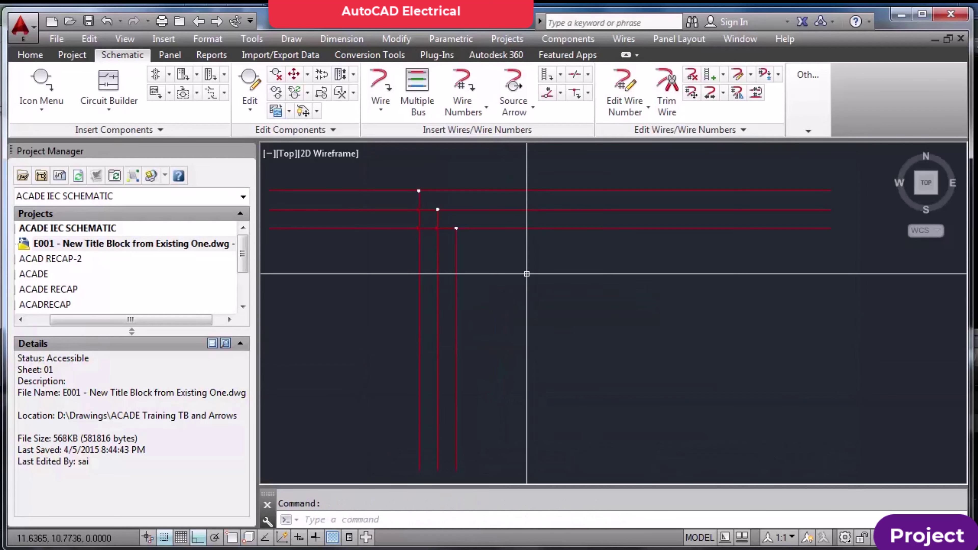
{"action": "key", "text": "Return"}
{"action": "left_click", "coordinate": [420, 379]}
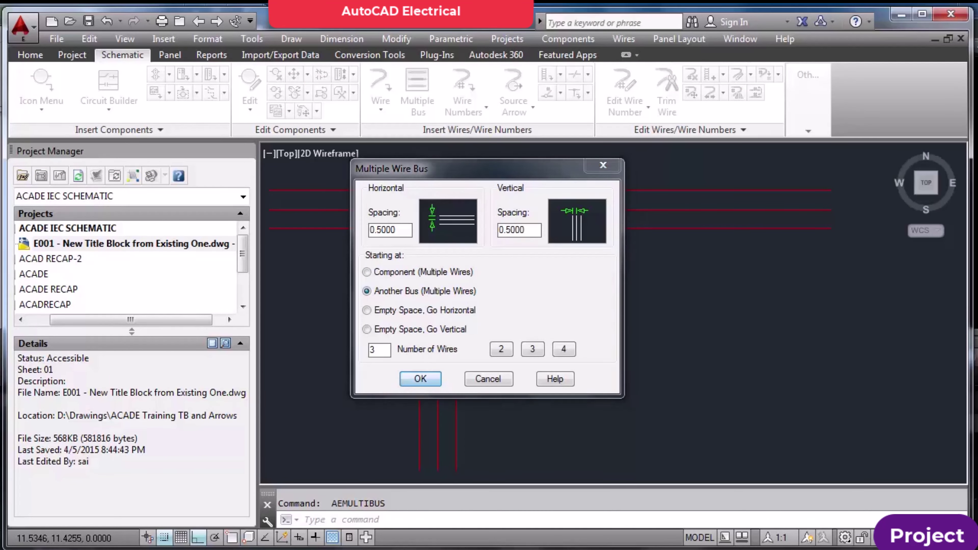
{"action": "left_click", "coordinate": [549, 228]}
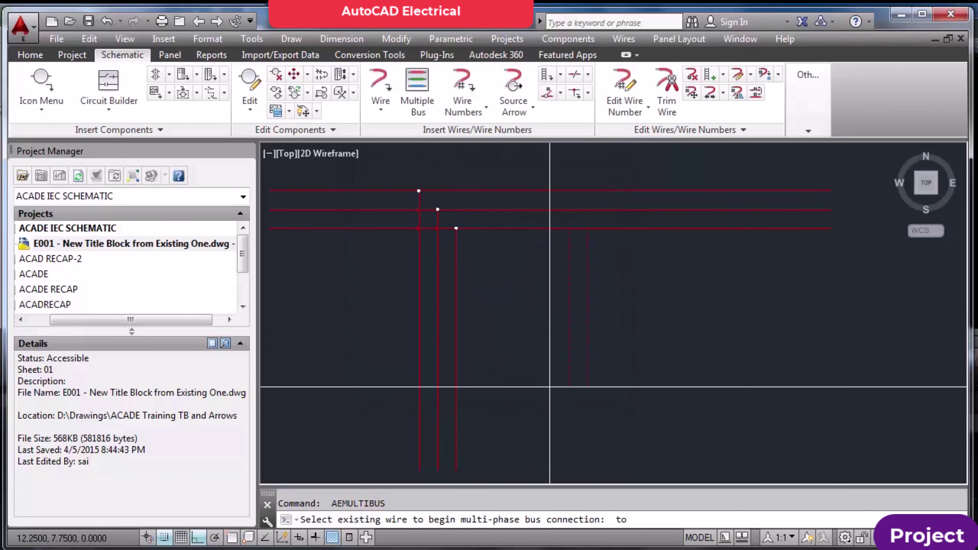
{"action": "left_click", "coordinate": [559, 471]}
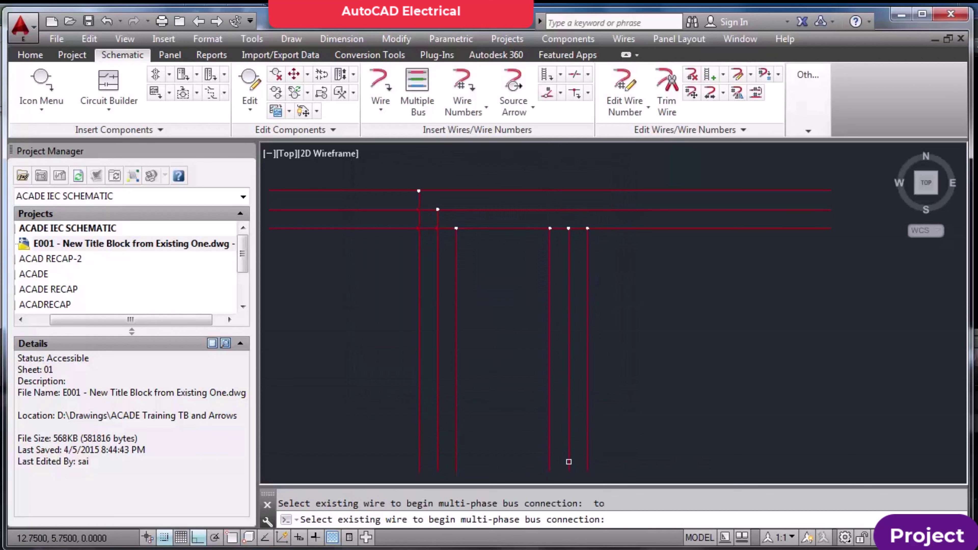
{"action": "key", "text": "Return"}
Branch another vertical three-wire bus downward from the right part of the horizontal bus, starting at its top wire
{"action": "key", "text": "Return"}
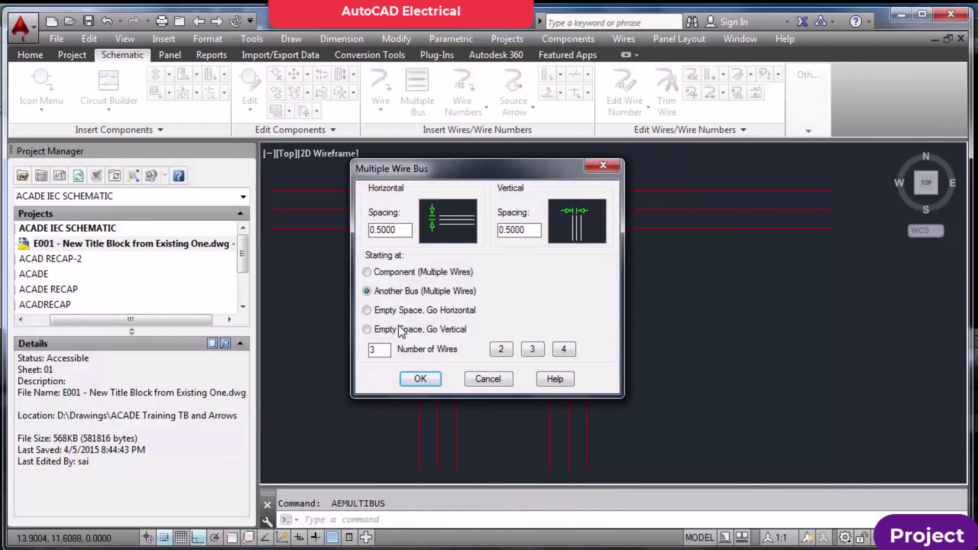
{"action": "left_click", "coordinate": [420, 378]}
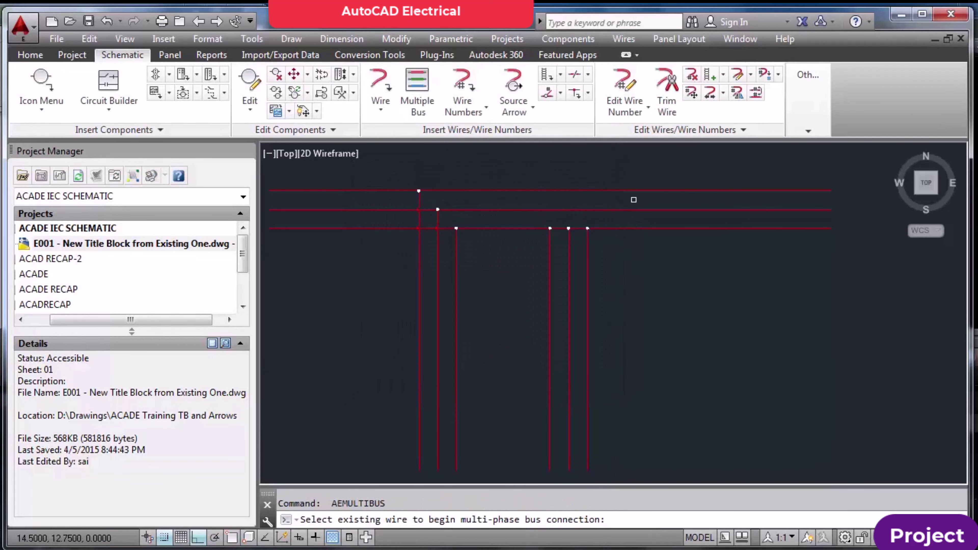
{"action": "left_click", "coordinate": [654, 190]}
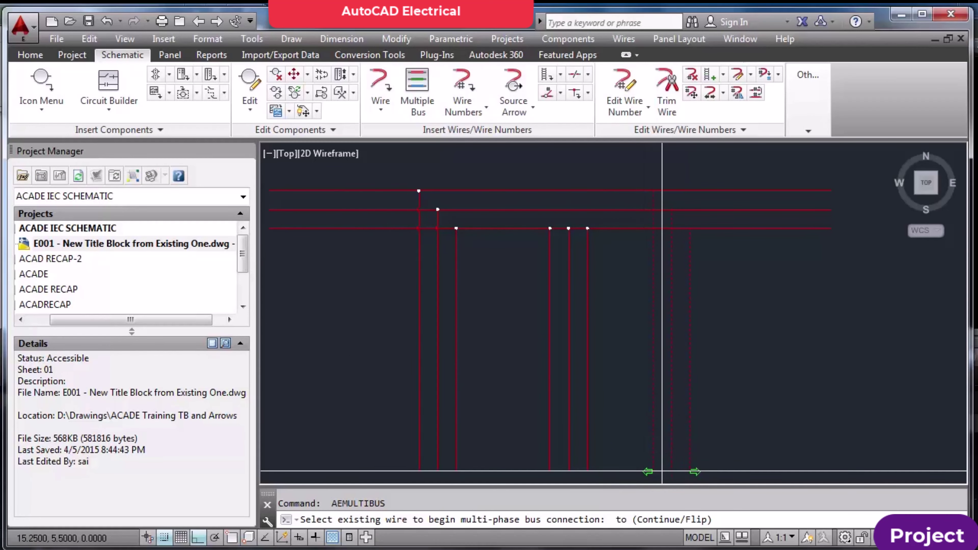
{"action": "left_click", "coordinate": [671, 471]}
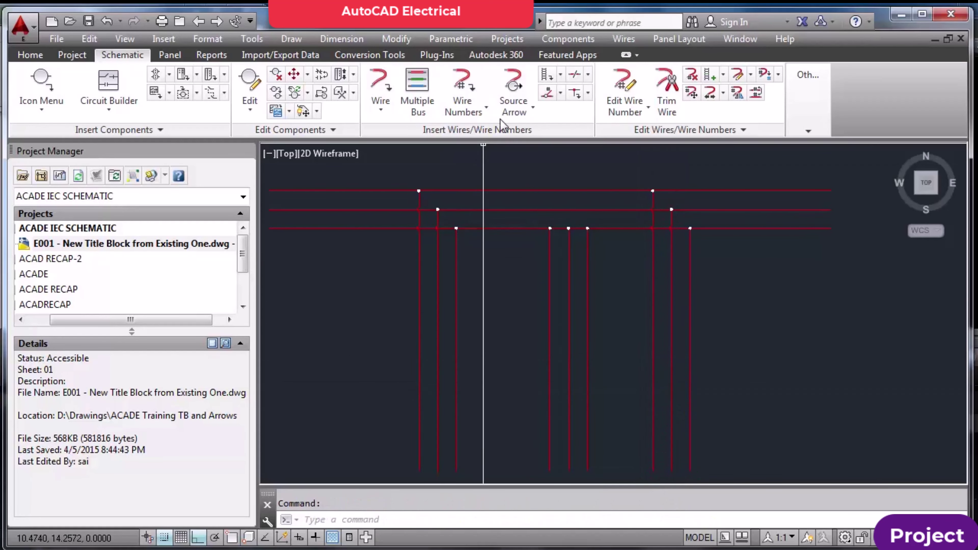
Trim away all three wires of the middle vertical branch with Trim Wire
{"action": "left_click", "coordinate": [666, 92]}
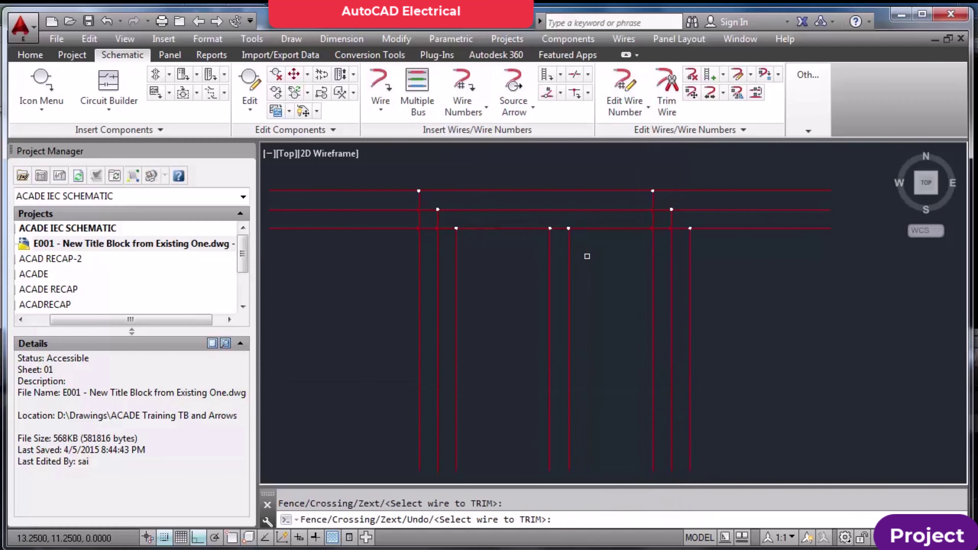
{"action": "left_click", "coordinate": [550, 274]}
{"action": "key", "text": "Escape"}
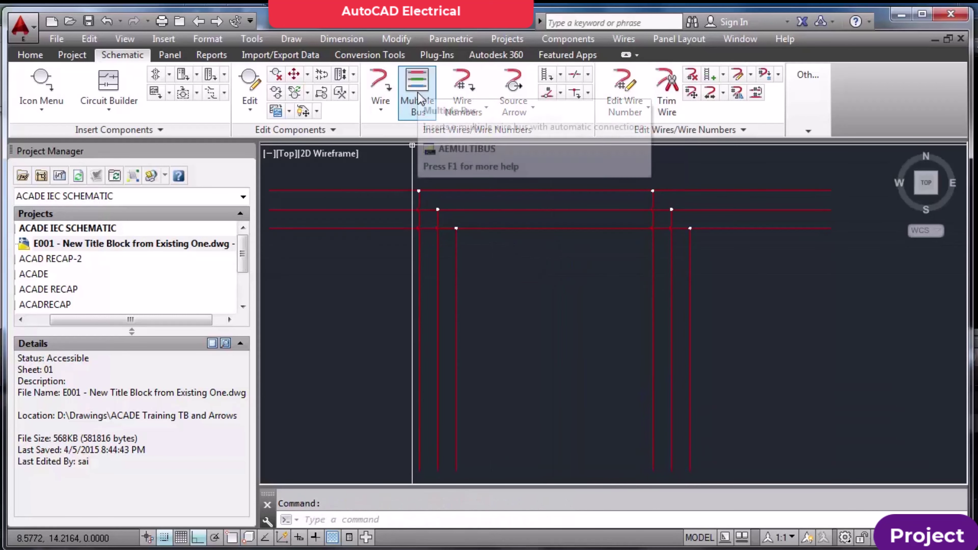
Choose the Allen-Bradley 1768 CompactLogix controller 1768-L43S as a vertical PLC module for insertion
{"action": "left_click", "coordinate": [41, 87]}
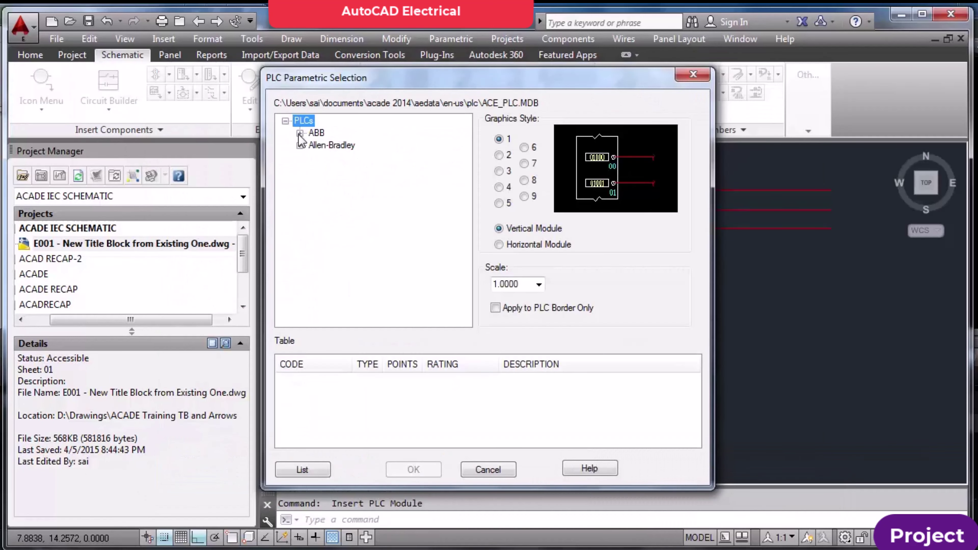
{"action": "left_click", "coordinate": [300, 133]}
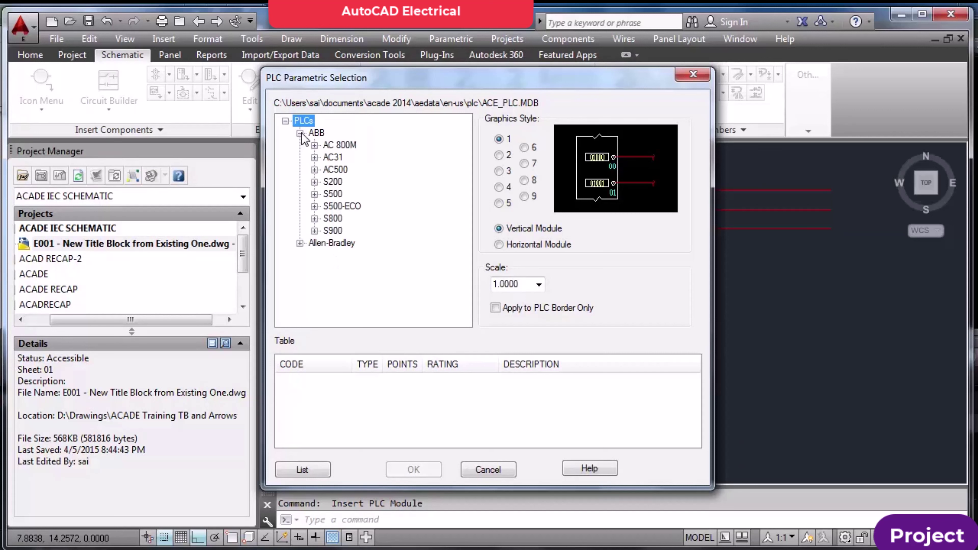
{"action": "left_click", "coordinate": [300, 244]}
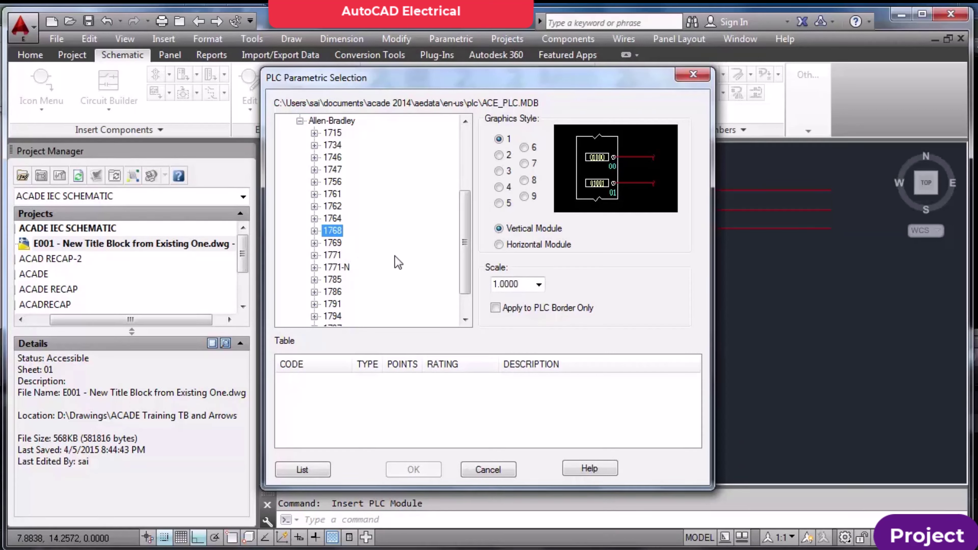
{"action": "left_click", "coordinate": [315, 231]}
{"action": "left_click", "coordinate": [363, 244]}
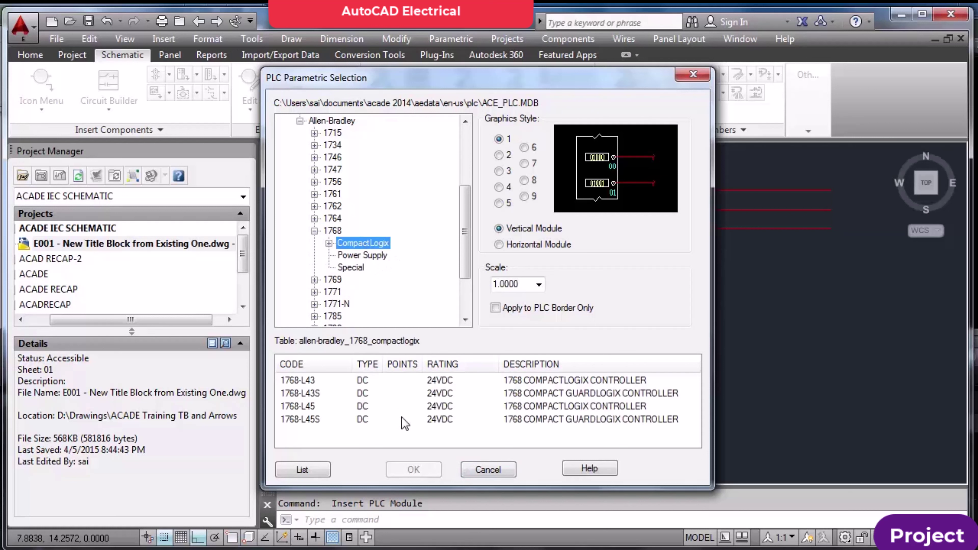
{"action": "left_click", "coordinate": [312, 394]}
{"action": "left_click", "coordinate": [412, 470]}
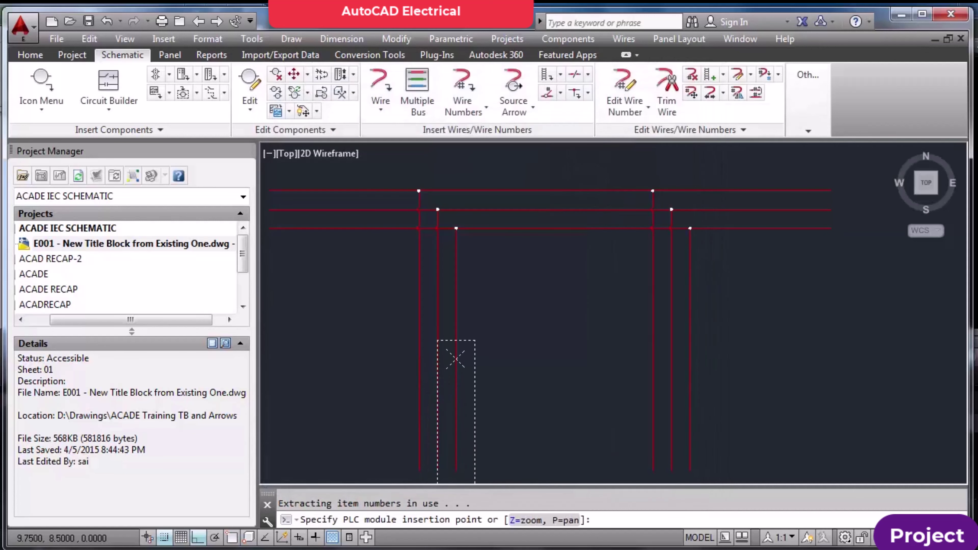
Place the PLC module to the right of the bus with 1.0000 spacing and all I/O points, assigning rack 1 and slot 1
{"action": "left_click", "coordinate": [597, 245]}
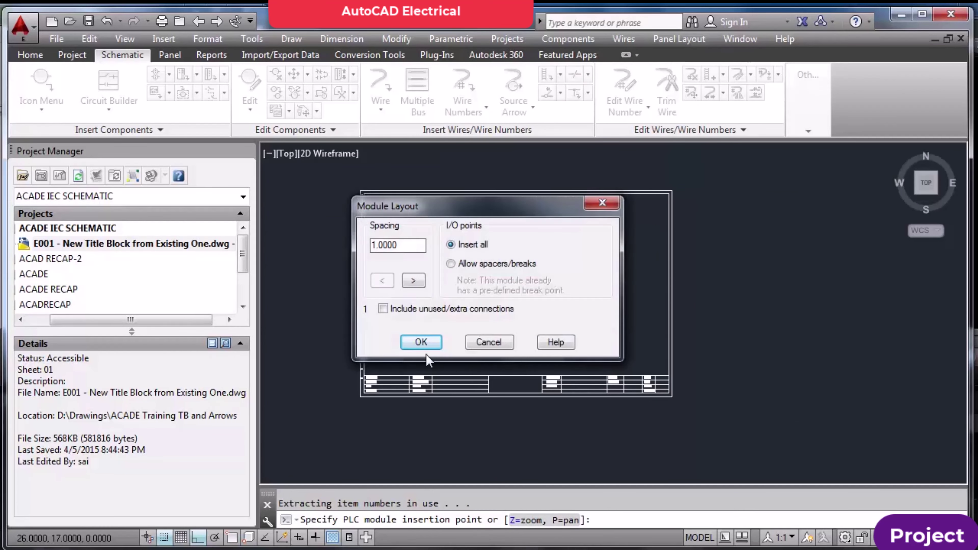
{"action": "left_click", "coordinate": [420, 342]}
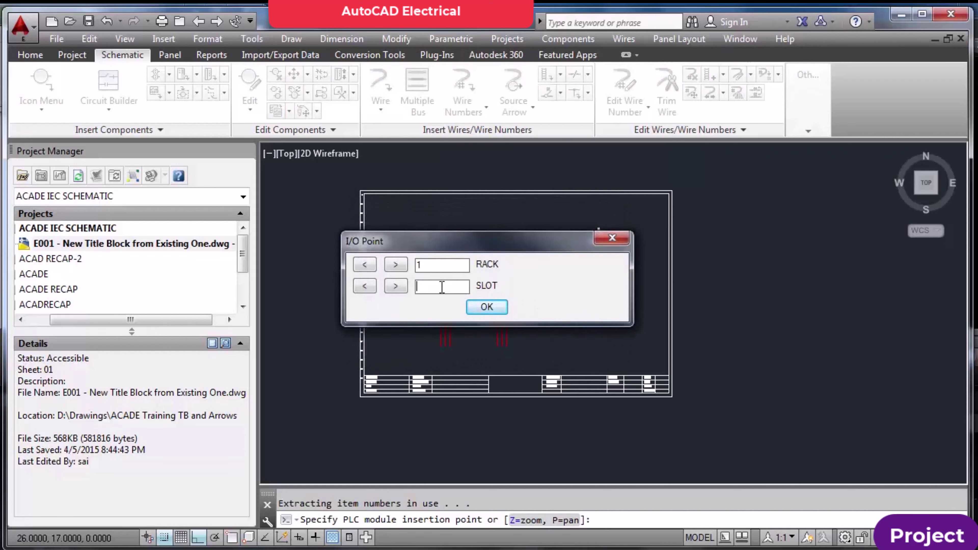
{"action": "left_click", "coordinate": [487, 307]}
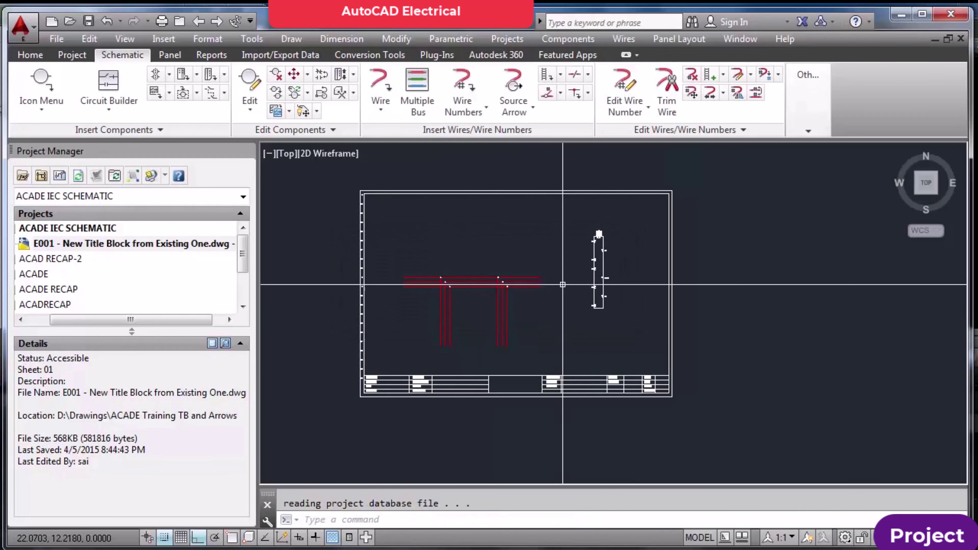
Draw a multiple wire bus starting at Component, running leftward from the five connection points on the PLC module's left side
{"action": "scroll", "coordinate": [593, 257], "scroll_direction": "up", "scroll_amount": 3}
{"action": "scroll", "coordinate": [593, 257], "scroll_direction": "up", "scroll_amount": 3}
{"action": "scroll", "coordinate": [531, 278], "scroll_direction": "down", "scroll_amount": 1}
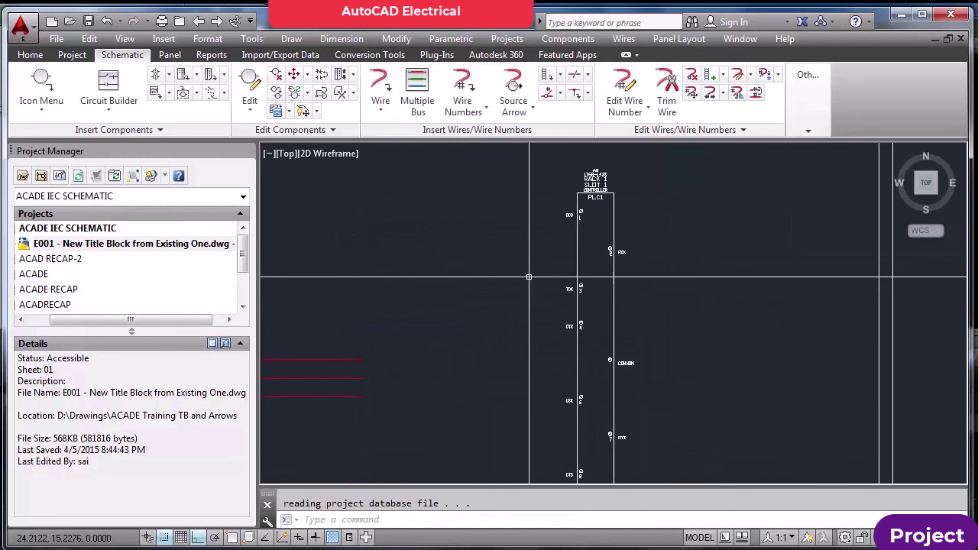
{"action": "left_click", "coordinate": [413, 88]}
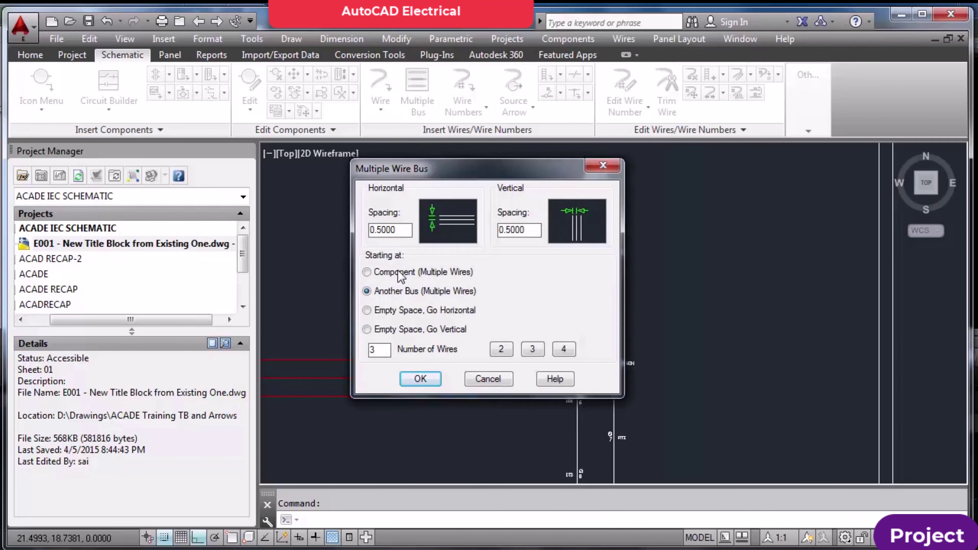
{"action": "left_click", "coordinate": [367, 272]}
{"action": "left_click", "coordinate": [419, 379]}
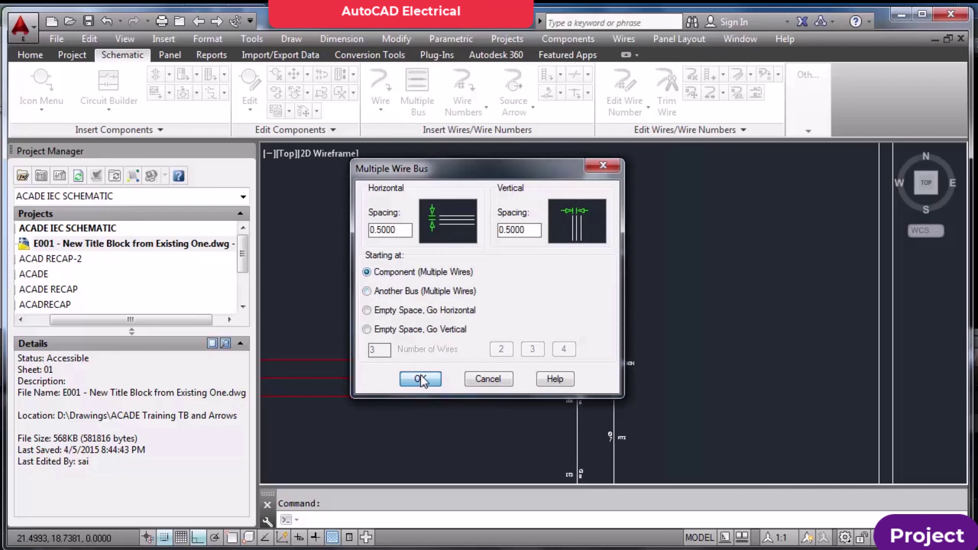
{"action": "scroll", "coordinate": [474, 294], "scroll_direction": "down", "scroll_amount": 2}
{"action": "left_click", "coordinate": [546, 337]}
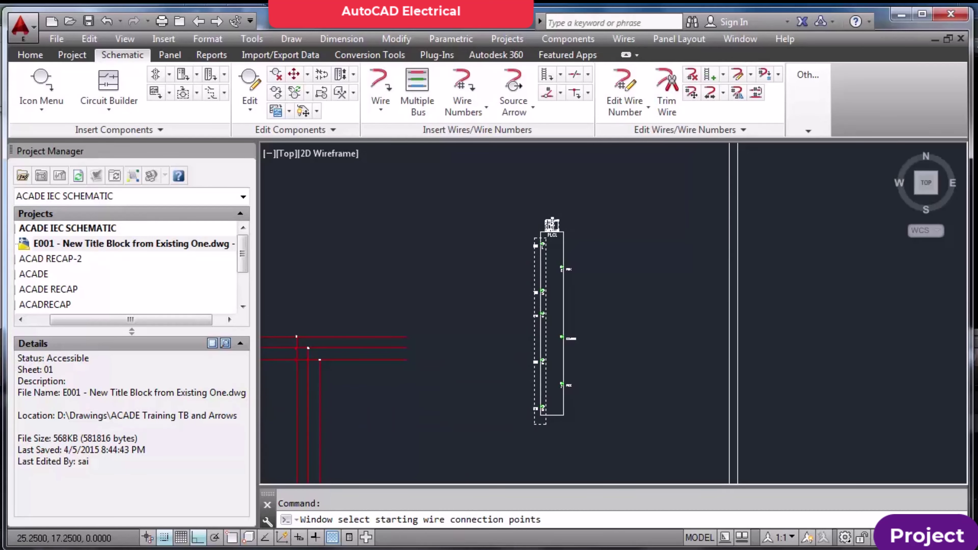
{"action": "left_click", "coordinate": [535, 238]}
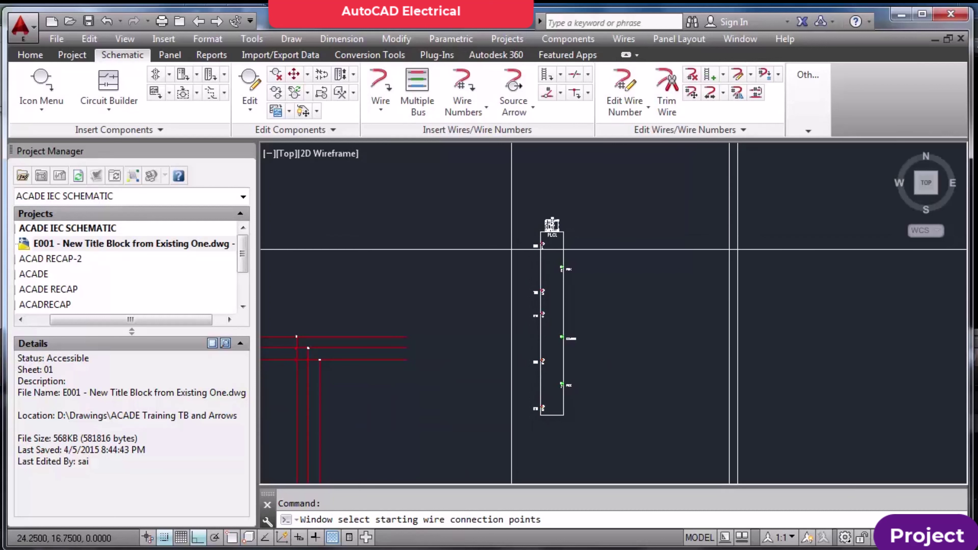
{"action": "key", "text": "Return"}
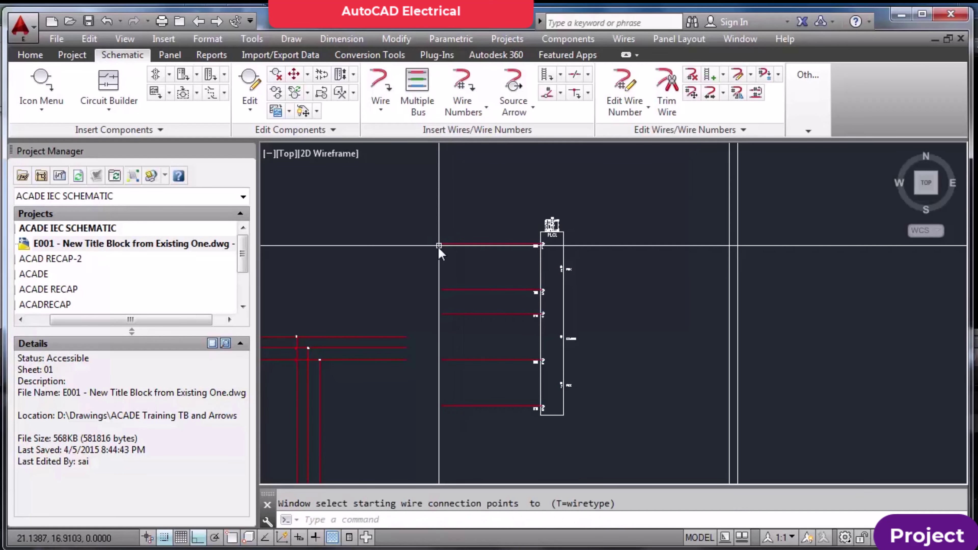
{"action": "left_click", "coordinate": [438, 248]}
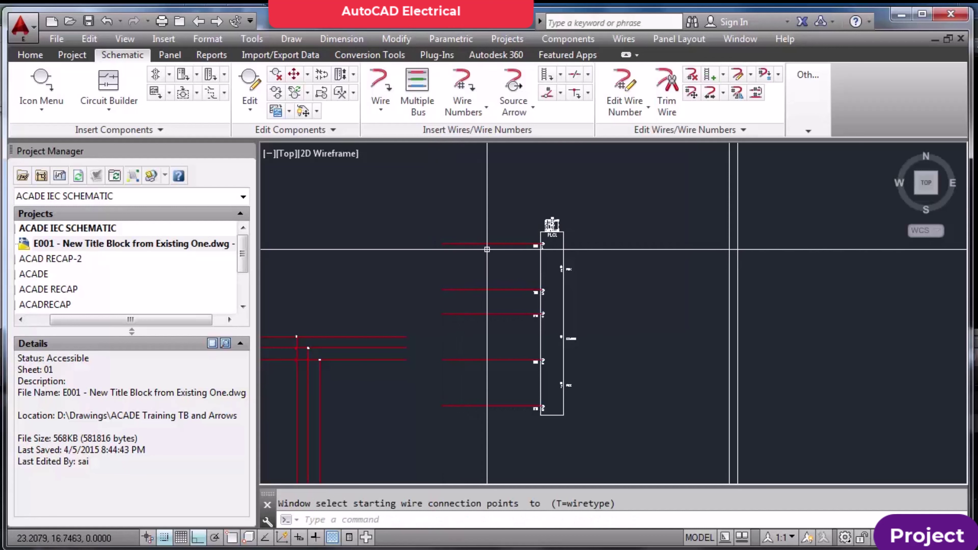
Draw a vertical three-wire bus with 0.5000 spacing going downward from empty space to the right of the PLC module
{"action": "scroll", "coordinate": [498, 239], "scroll_direction": "down", "scroll_amount": 2}
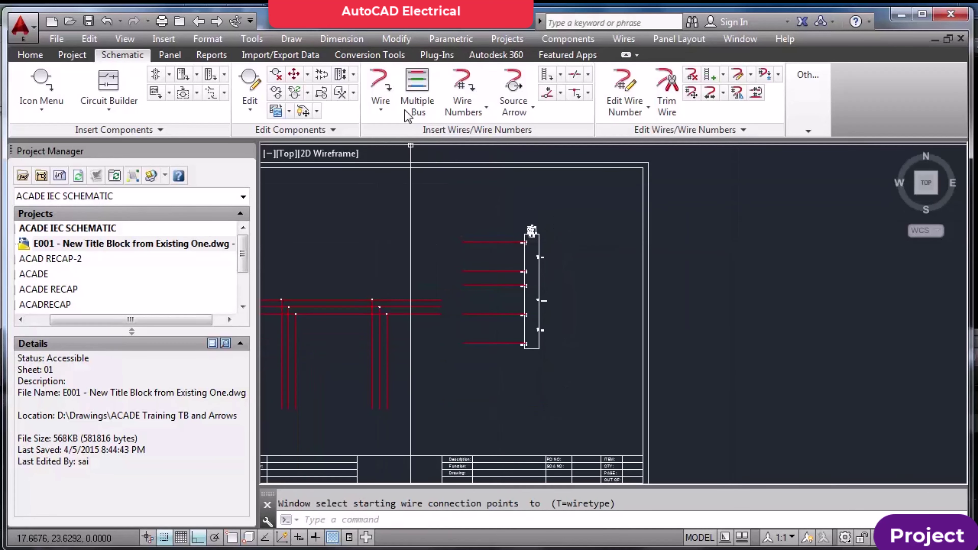
{"action": "left_click", "coordinate": [416, 83]}
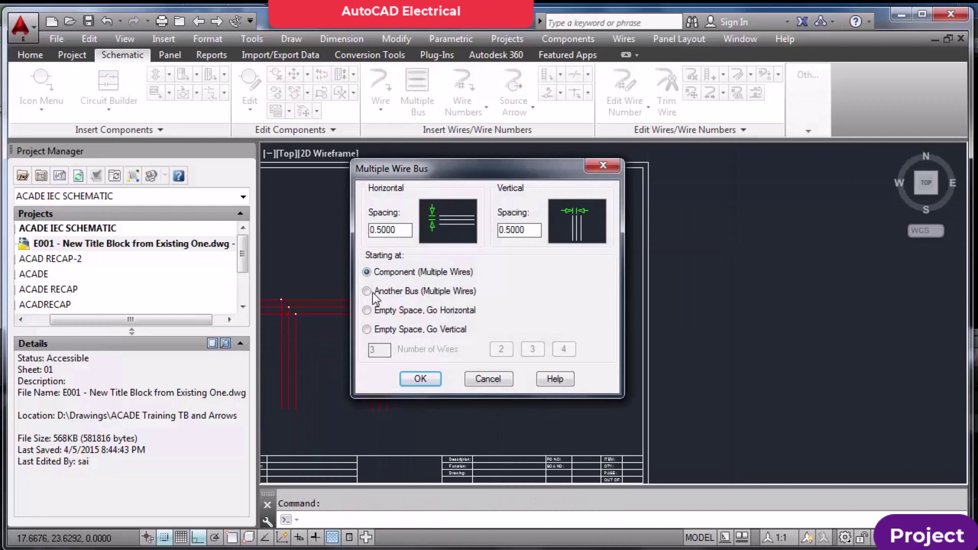
{"action": "left_click", "coordinate": [367, 329]}
{"action": "left_click", "coordinate": [421, 379]}
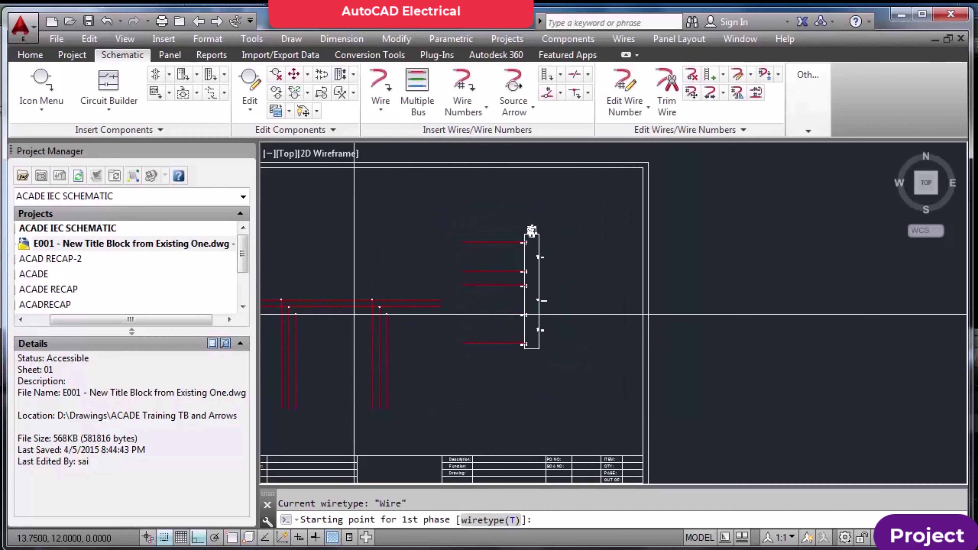
{"action": "scroll", "coordinate": [435, 273], "scroll_direction": "down", "scroll_amount": 2}
{"action": "scroll", "coordinate": [494, 270], "scroll_direction": "up", "scroll_amount": 2}
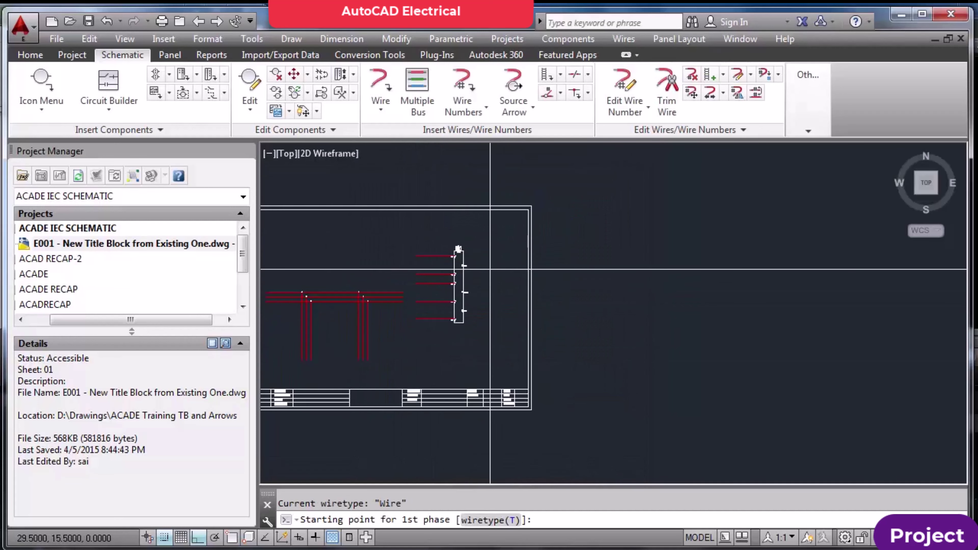
{"action": "left_click", "coordinate": [495, 299]}
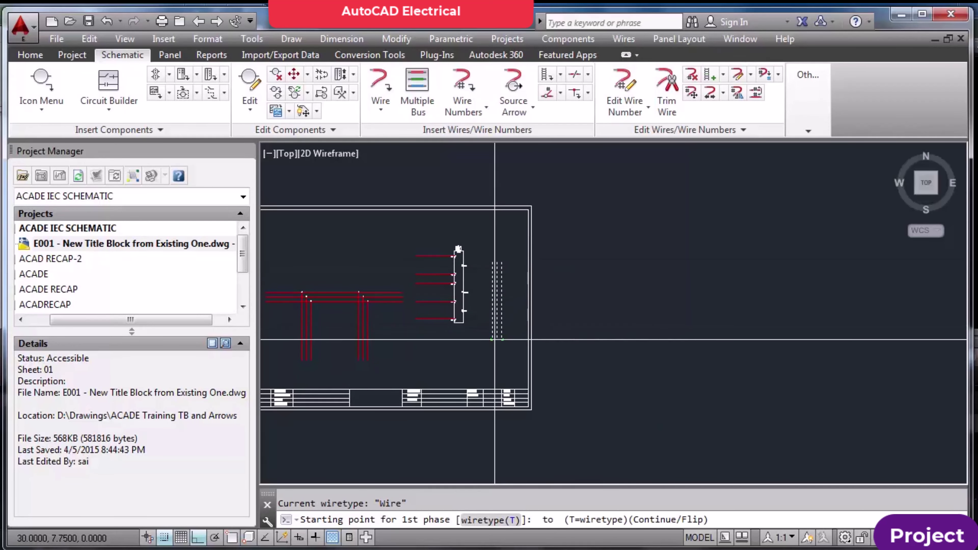
{"action": "left_click", "coordinate": [486, 339]}
{"action": "key", "text": "Escape"}
Draw a 22.5 degree wire from near the left end of the horizontal bus's bottom wire down to about (4.00, 9.25)
{"action": "type", "text": "z"}
{"action": "key", "text": "Return"}
{"action": "type", "text": "e"}
{"action": "key", "text": "Return"}
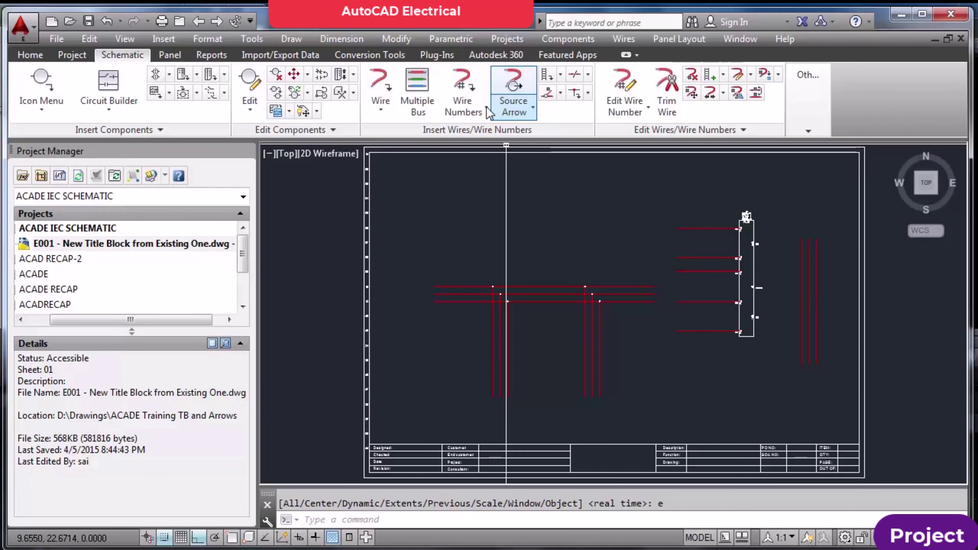
{"action": "left_click", "coordinate": [381, 105]}
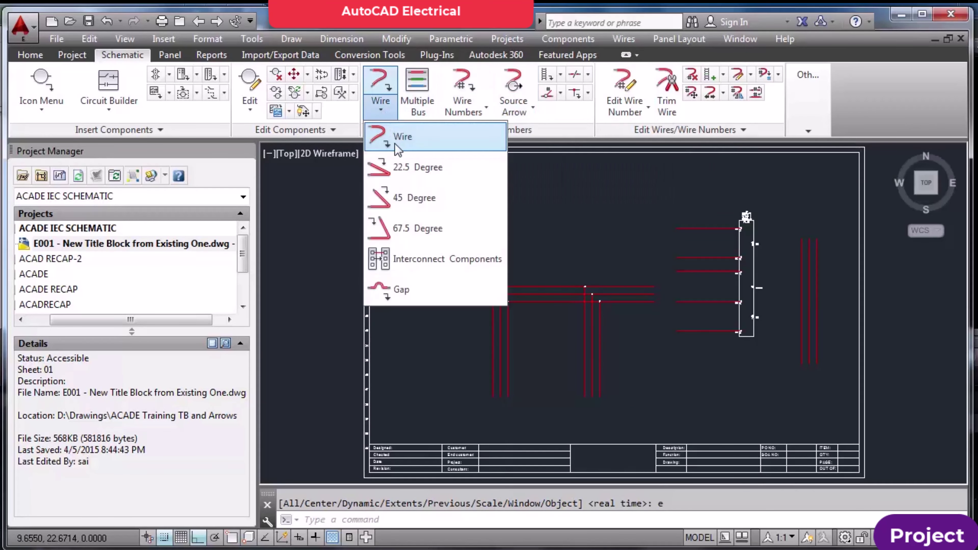
{"action": "left_click", "coordinate": [418, 167]}
{"action": "scroll", "coordinate": [432, 284], "scroll_direction": "up", "scroll_amount": 5}
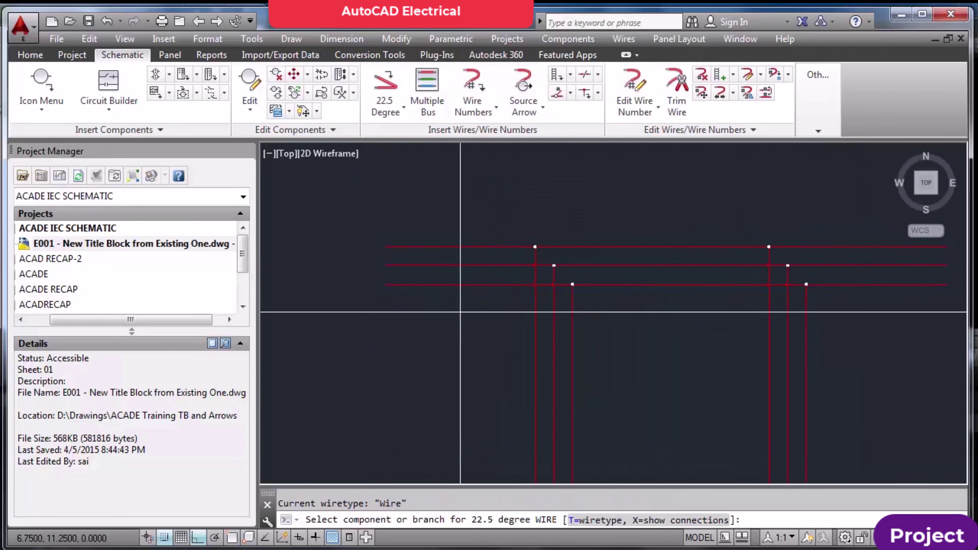
{"action": "left_click", "coordinate": [432, 284]}
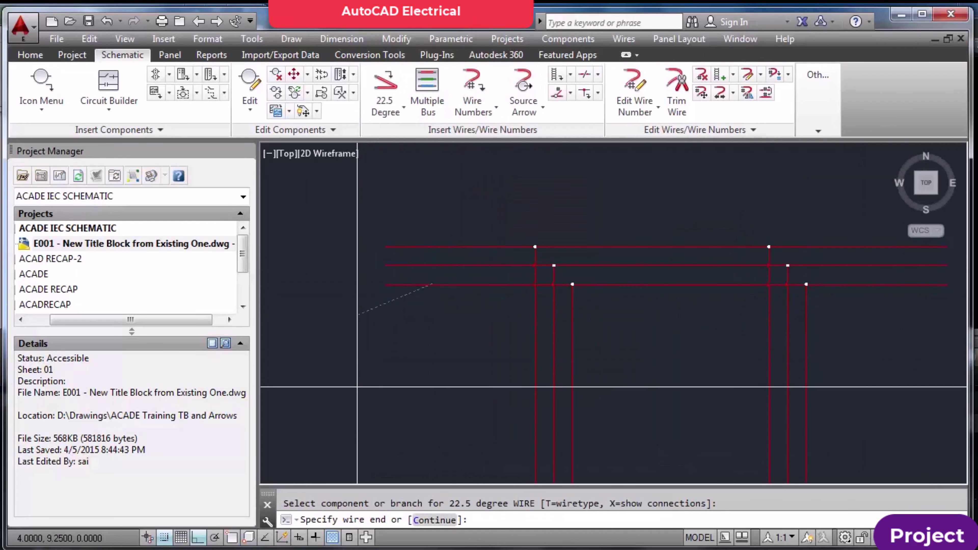
{"action": "left_click", "coordinate": [357, 387]}
{"action": "key", "text": "Escape"}
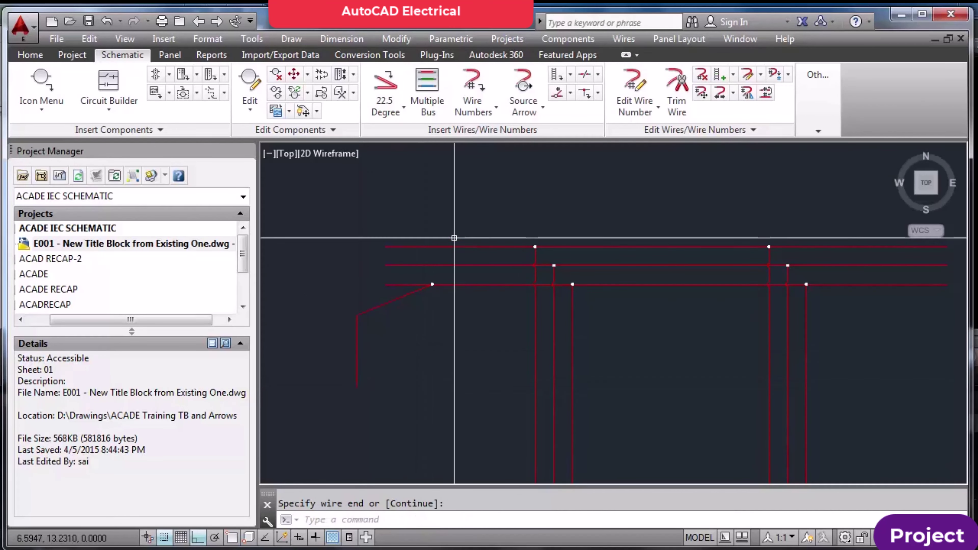
{"action": "left_click", "coordinate": [386, 108]}
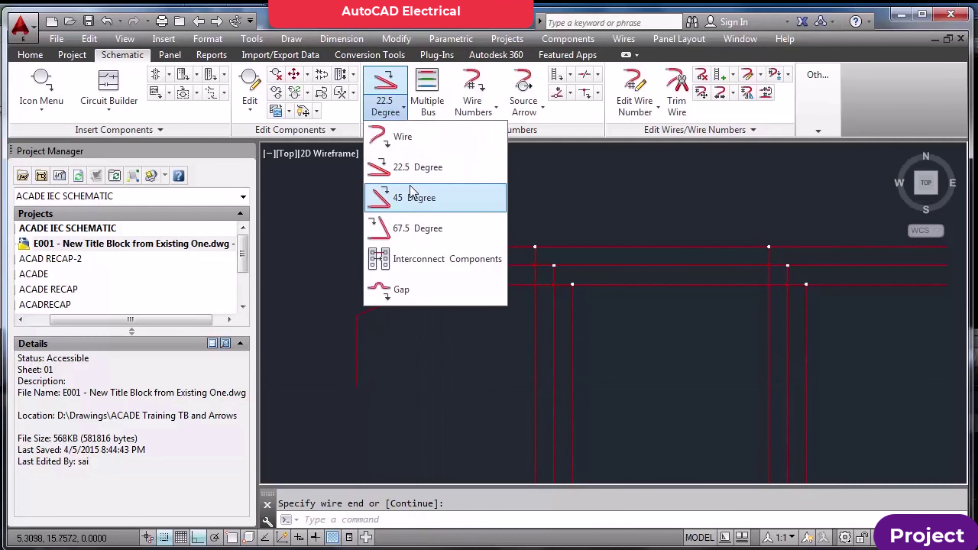
{"action": "left_click", "coordinate": [424, 296]}
{"action": "scroll", "coordinate": [414, 258], "scroll_direction": "down", "scroll_amount": 4}
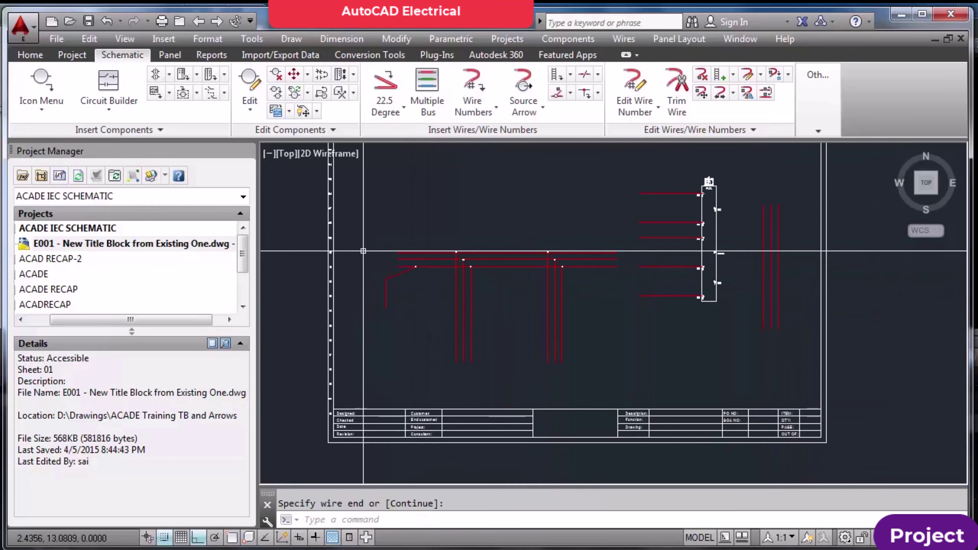
In the drawing properties of E001, try Gap as the Wire Cross style, set it to Loop and apply the settings
{"action": "right_click", "coordinate": [197, 243]}
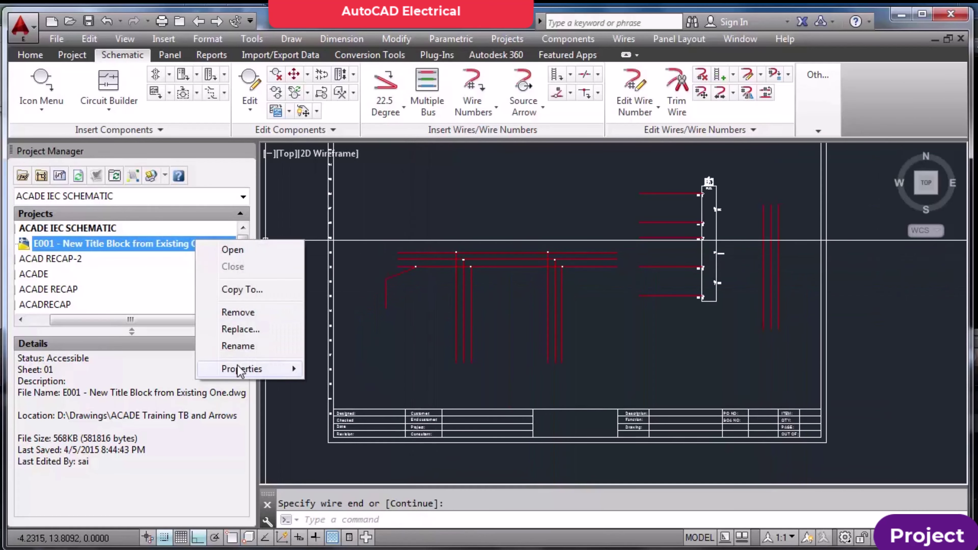
{"action": "mouse_move", "coordinate": [241, 373]}
{"action": "left_click", "coordinate": [360, 370]}
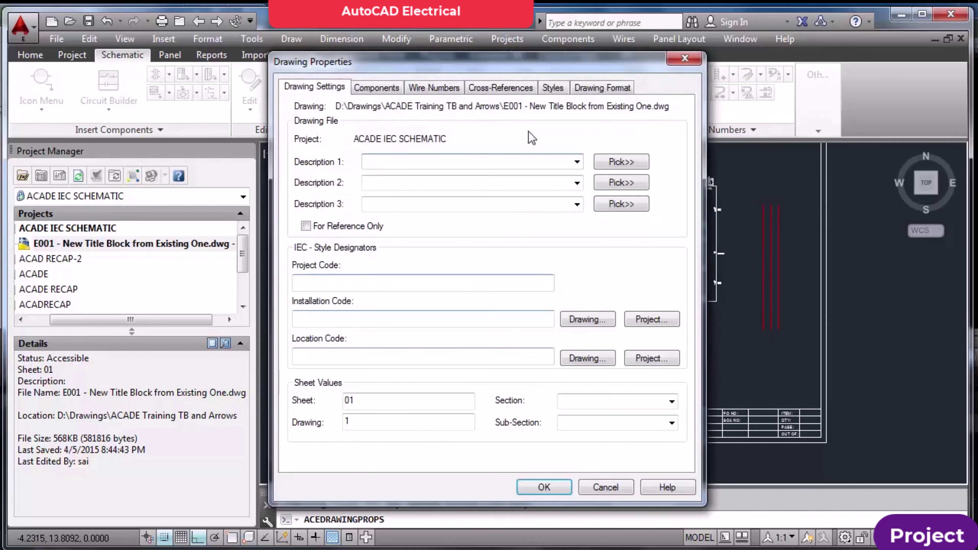
{"action": "left_click", "coordinate": [552, 89]}
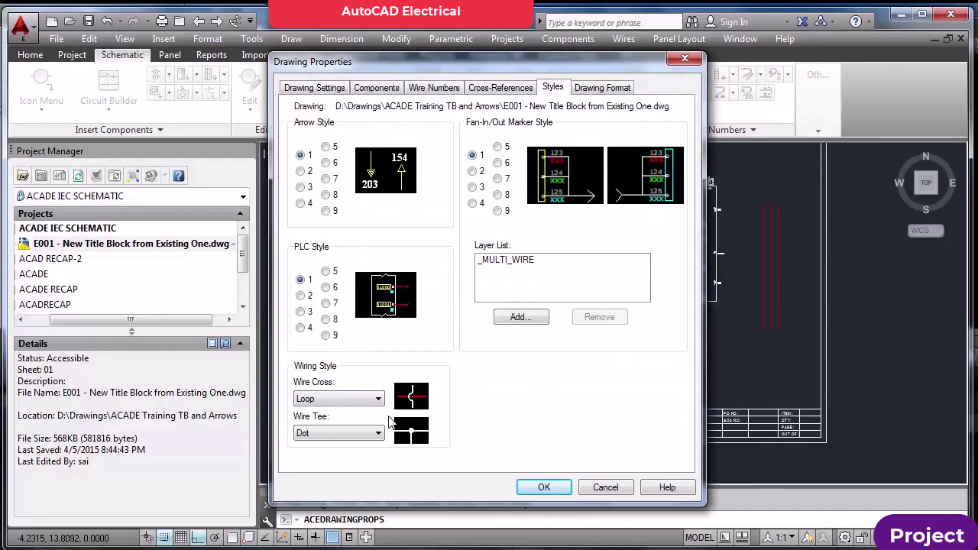
{"action": "left_click", "coordinate": [381, 401]}
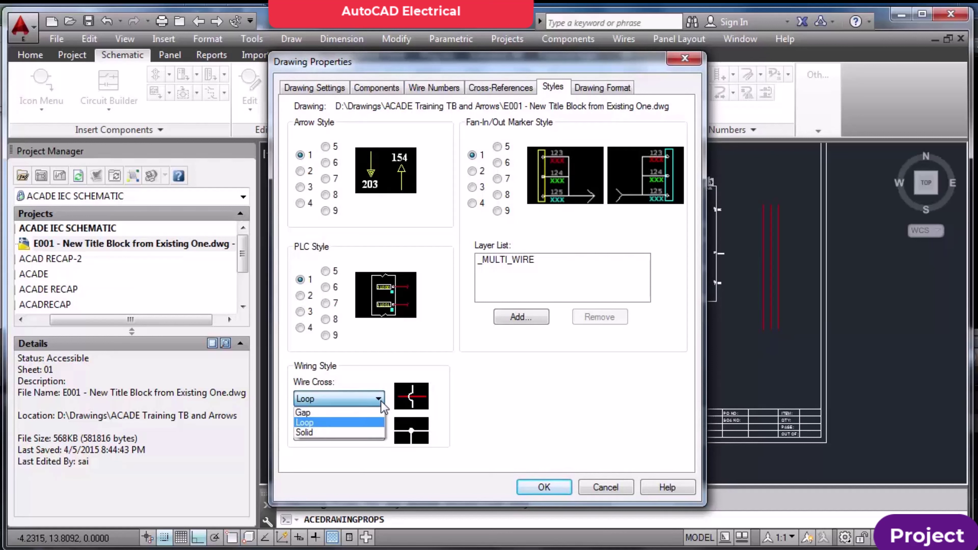
{"action": "left_click", "coordinate": [358, 412]}
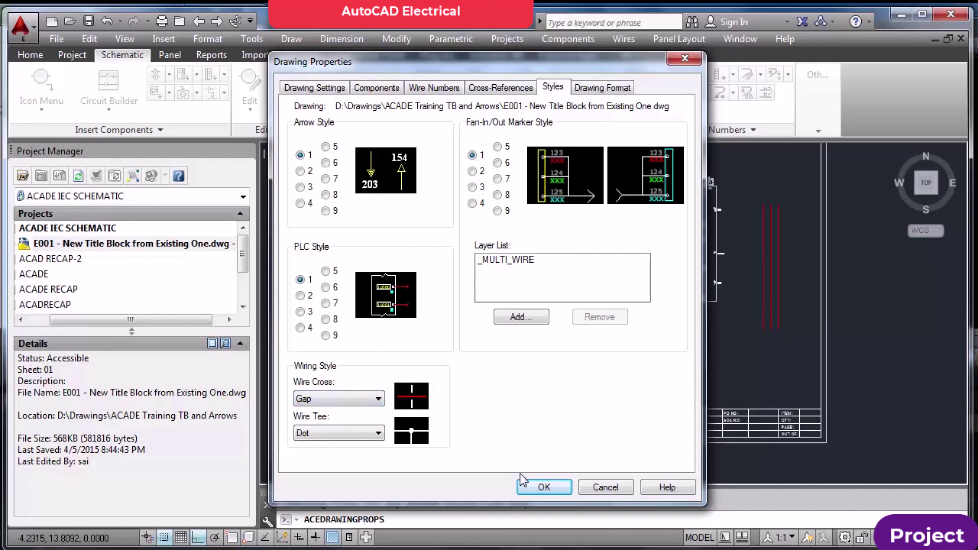
{"action": "left_click", "coordinate": [365, 399]}
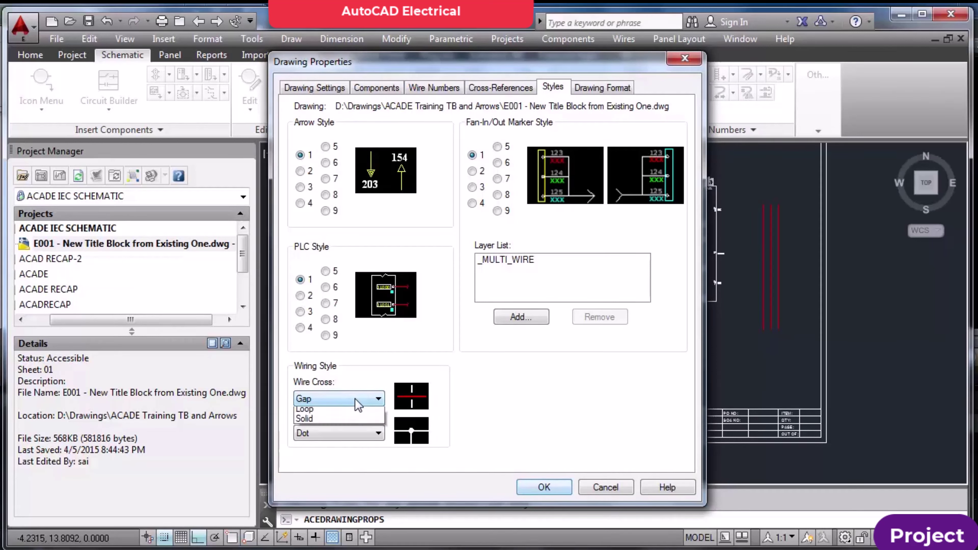
{"action": "left_click", "coordinate": [349, 419]}
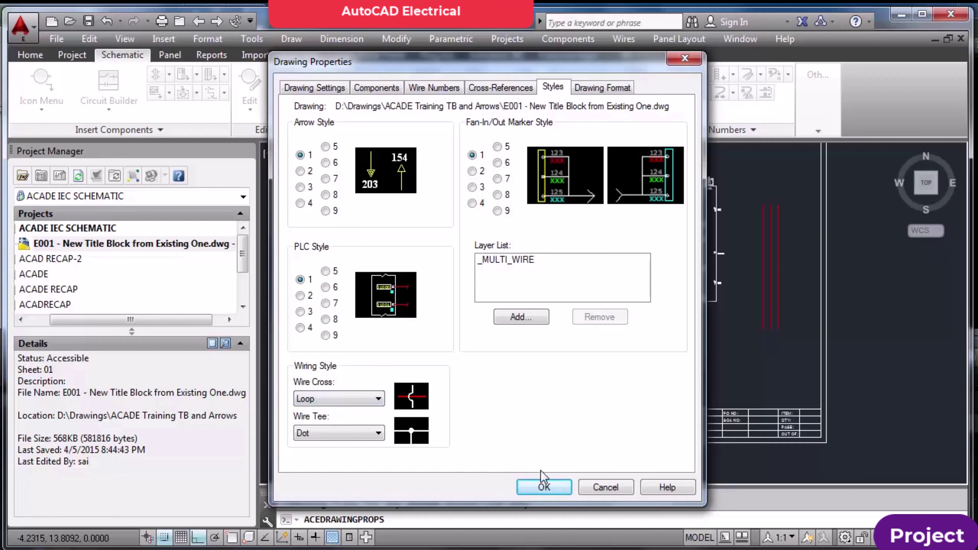
{"action": "left_click", "coordinate": [543, 487]}
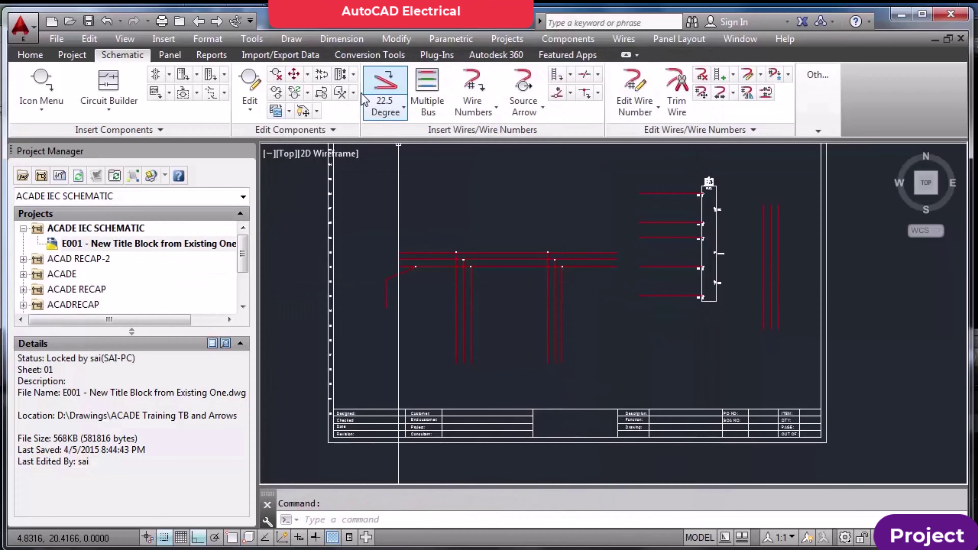
Draw a vertical wire across all three wires of the horizontal bus, between its two vertical branches
{"action": "left_click", "coordinate": [404, 108]}
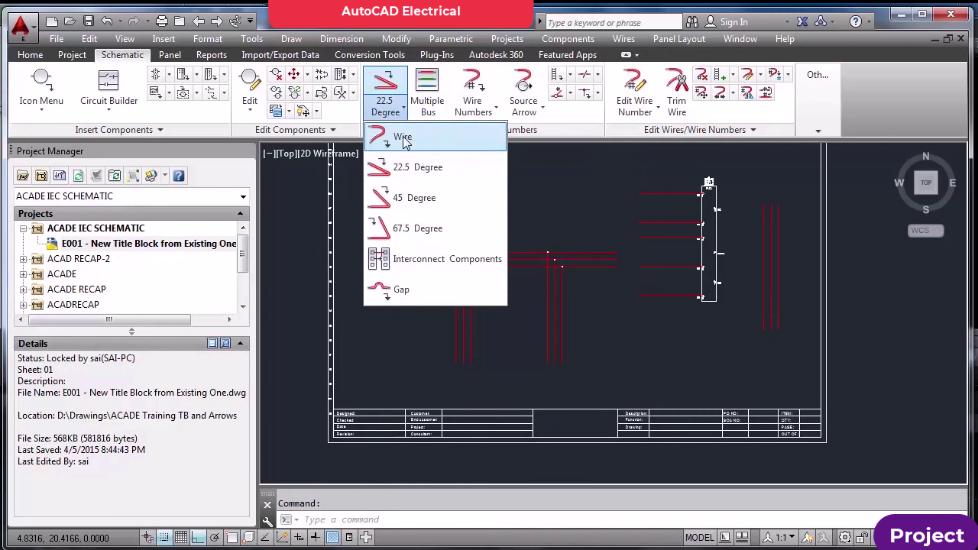
{"action": "left_click", "coordinate": [403, 137]}
{"action": "scroll", "coordinate": [507, 277], "scroll_direction": "up", "scroll_amount": 4}
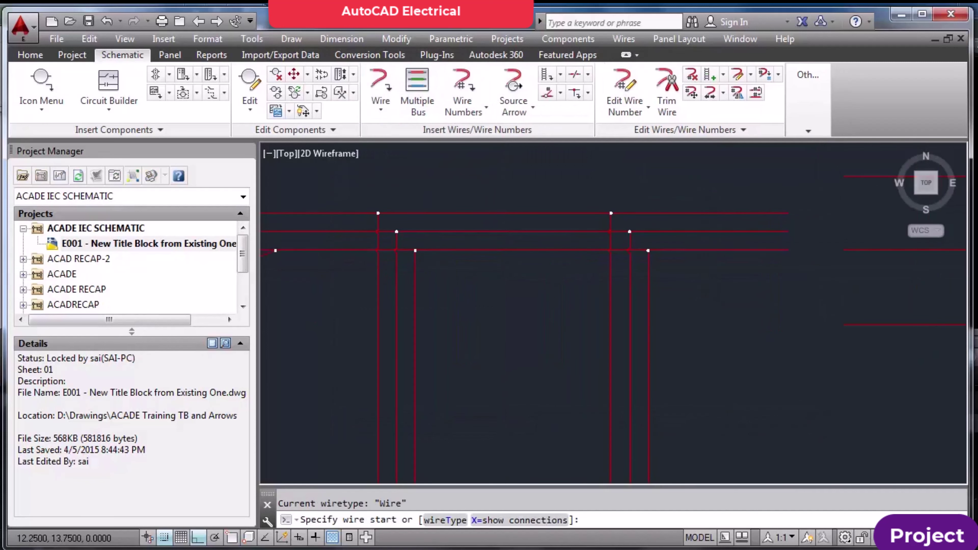
{"action": "left_click", "coordinate": [508, 277]}
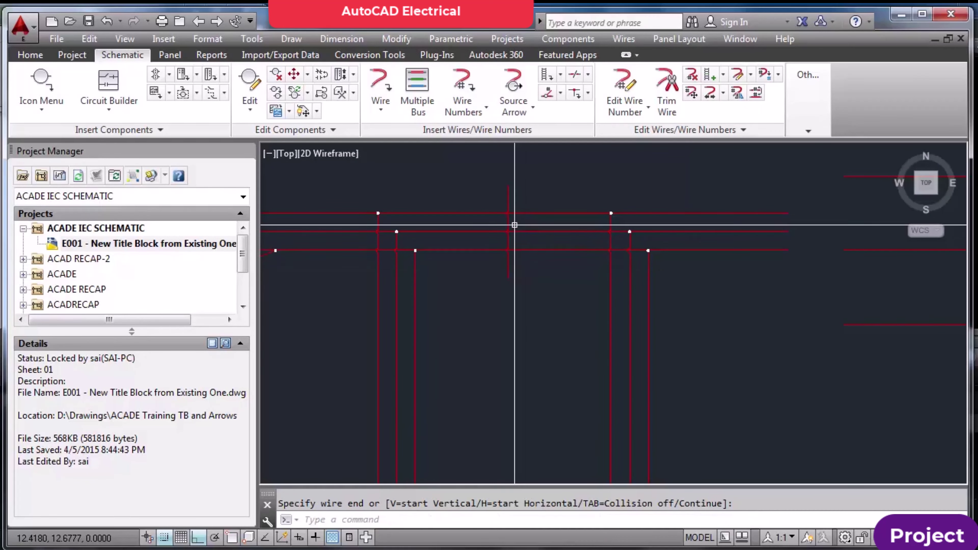
{"action": "scroll", "coordinate": [514, 224], "scroll_direction": "up", "scroll_amount": 5}
{"action": "scroll", "coordinate": [520, 213], "scroll_direction": "down", "scroll_amount": 2}
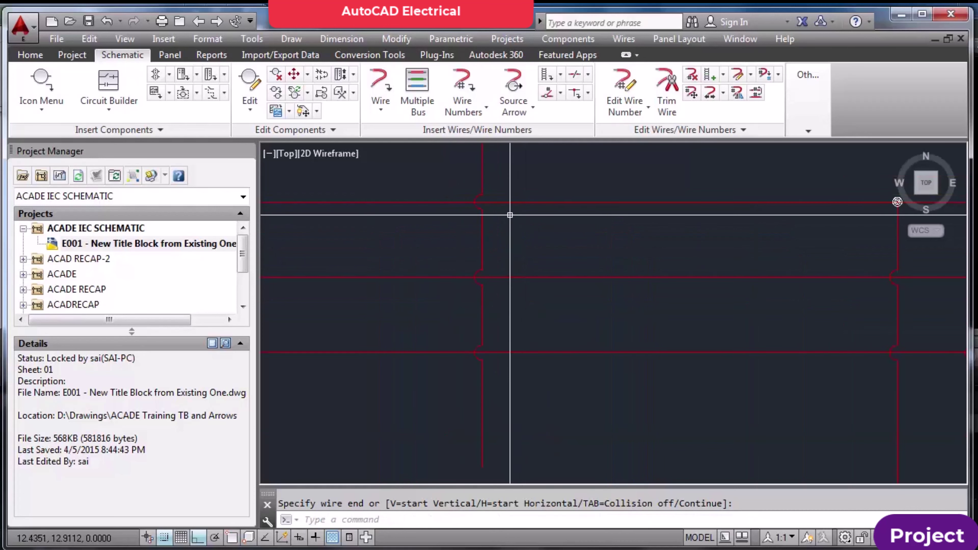
In the drawing properties of E001, set the Wire Cross style to Gap and apply the settings
{"action": "right_click", "coordinate": [142, 246]}
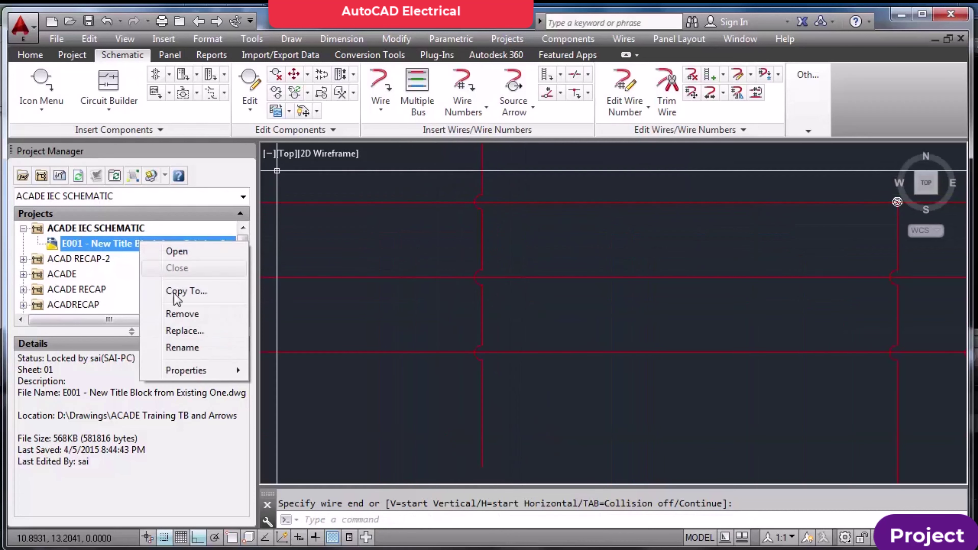
{"action": "mouse_move", "coordinate": [197, 370]}
{"action": "left_click", "coordinate": [282, 370]}
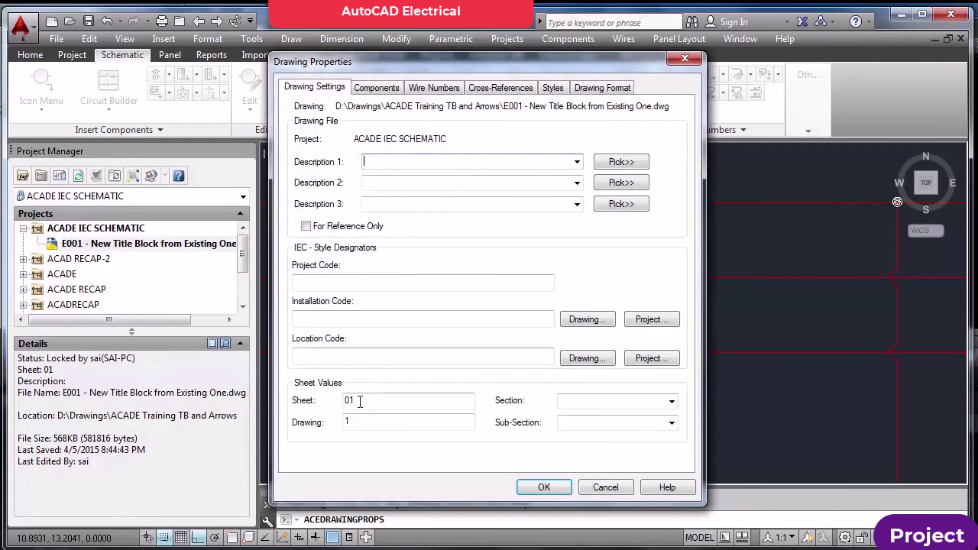
{"action": "left_click", "coordinate": [553, 90]}
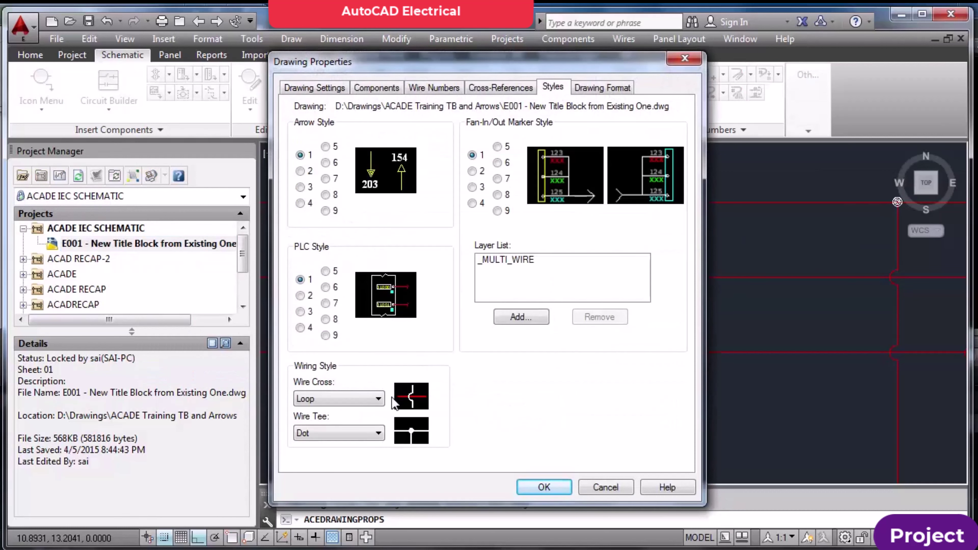
{"action": "left_click", "coordinate": [379, 399]}
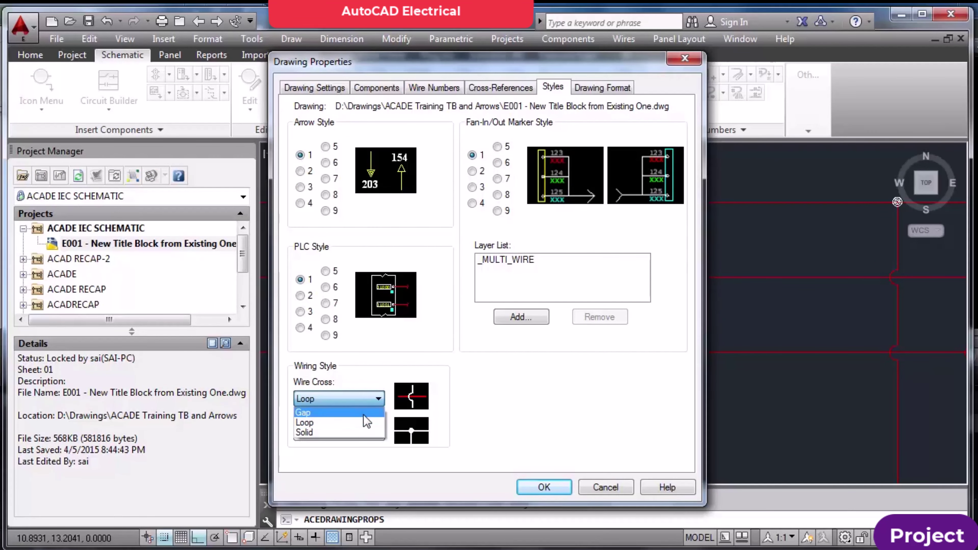
{"action": "left_click", "coordinate": [366, 422]}
{"action": "left_click", "coordinate": [544, 488]}
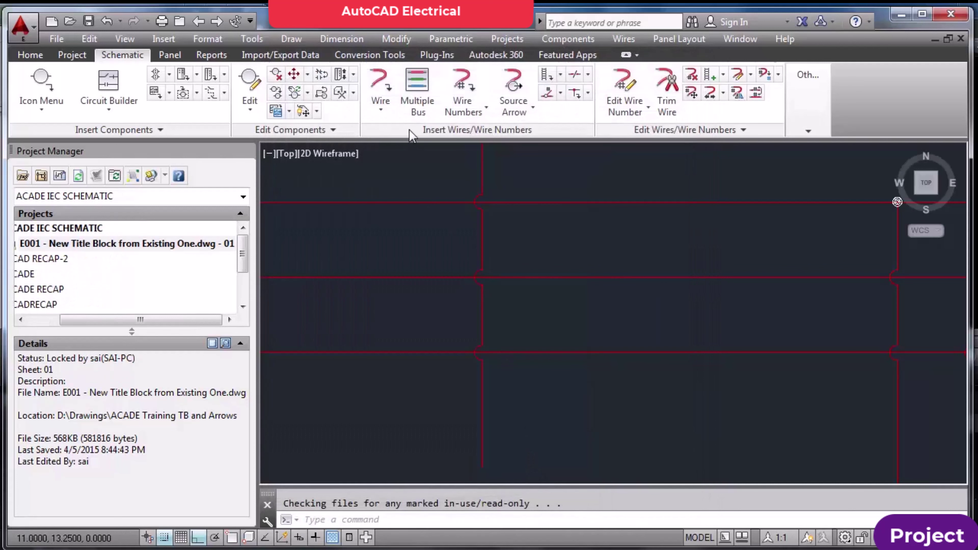
Draw a vertical wire across all three horizontal bus wires, just right of the looped crossing wire, and exit the Wire command
{"action": "left_click", "coordinate": [380, 89]}
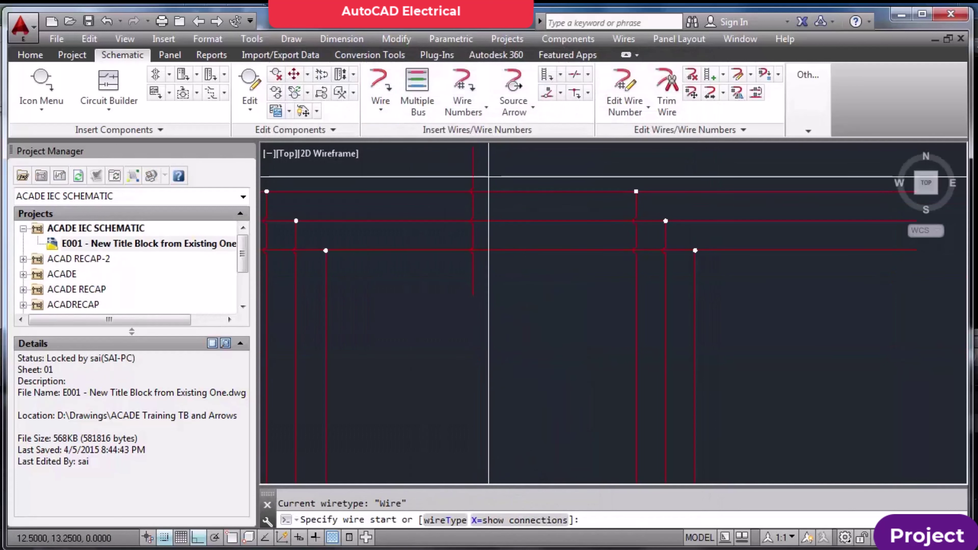
{"action": "left_click", "coordinate": [503, 162]}
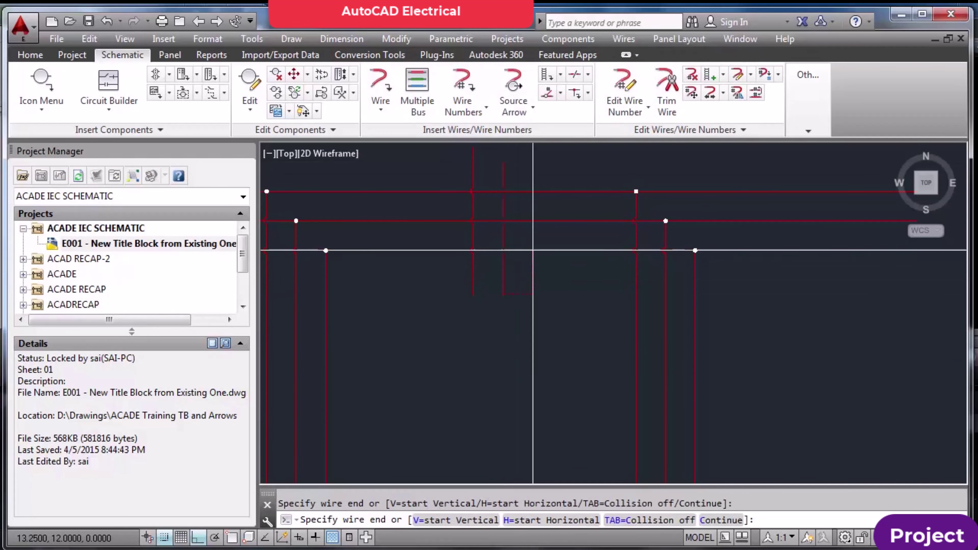
{"action": "scroll", "coordinate": [503, 177], "scroll_direction": "up", "scroll_amount": 3}
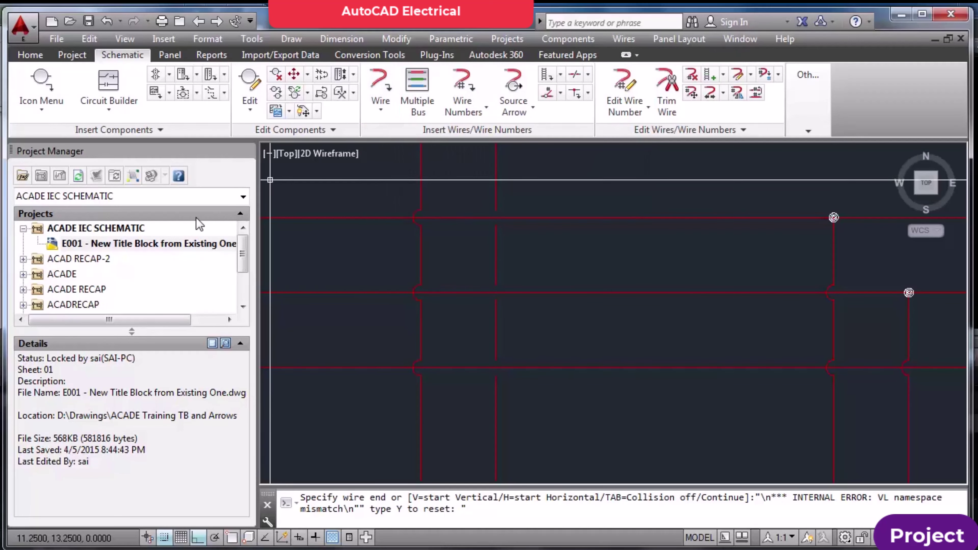
{"action": "double_click", "coordinate": [178, 244]}
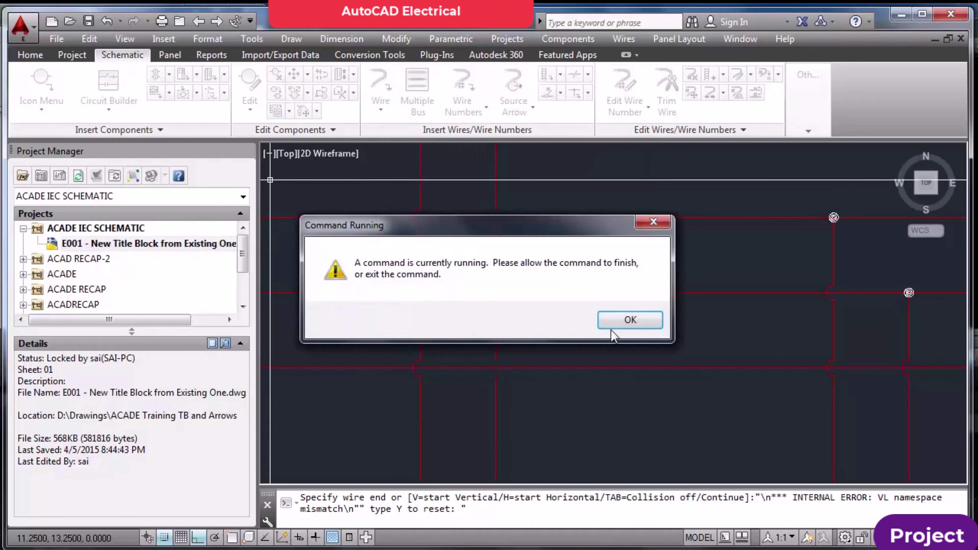
{"action": "left_click", "coordinate": [626, 328]}
{"action": "key", "text": "Escape"}
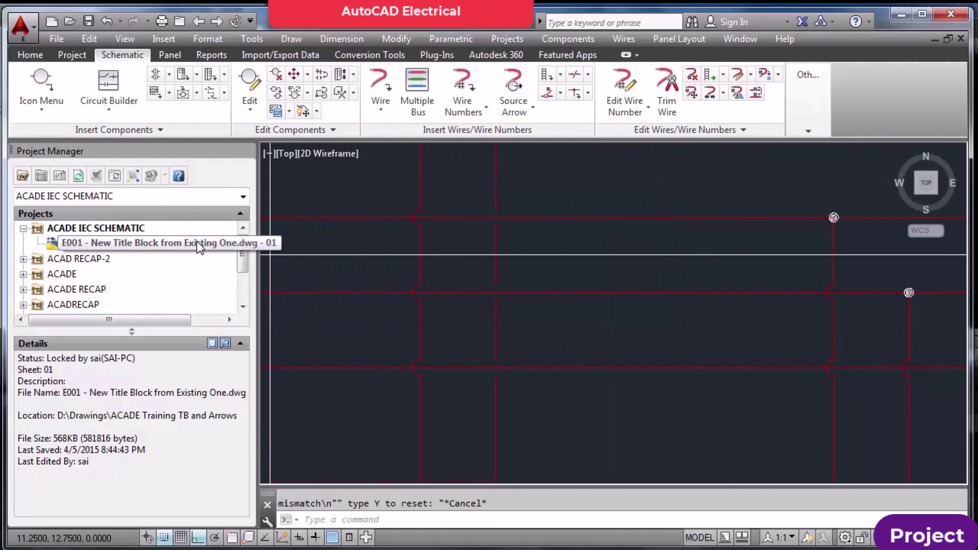
{"action": "double_click", "coordinate": [211, 243]}
{"action": "key", "text": "Return"}
{"action": "left_click", "coordinate": [492, 382]}
{"action": "key", "text": "Escape"}
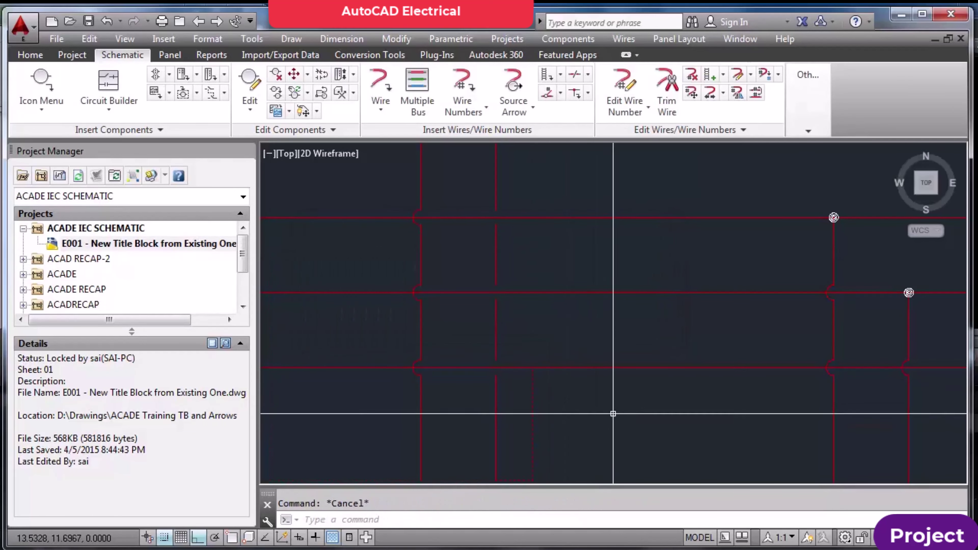
In the drawing properties of E001, set the Wire Cross style to Solid and apply the settings
{"action": "right_click", "coordinate": [190, 247]}
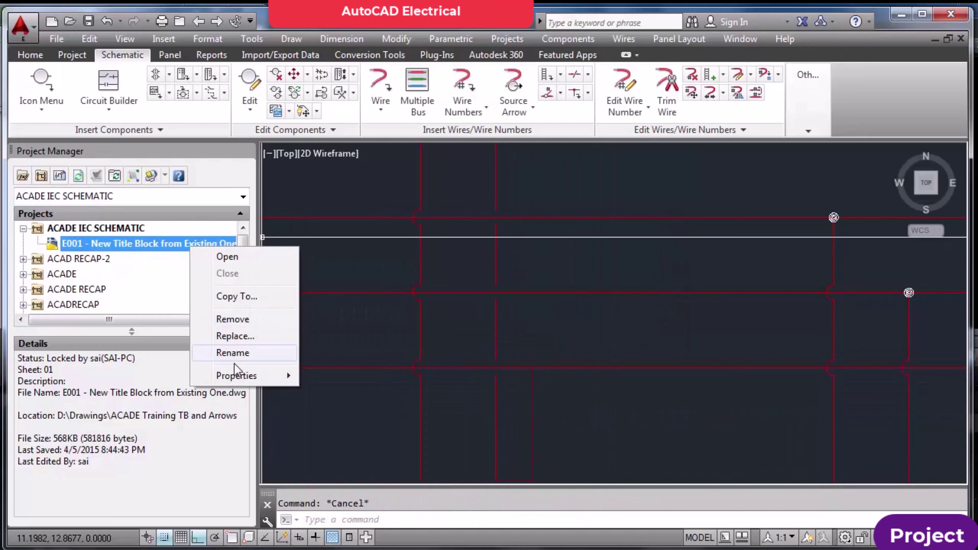
{"action": "mouse_move", "coordinate": [236, 376]}
{"action": "left_click", "coordinate": [361, 373]}
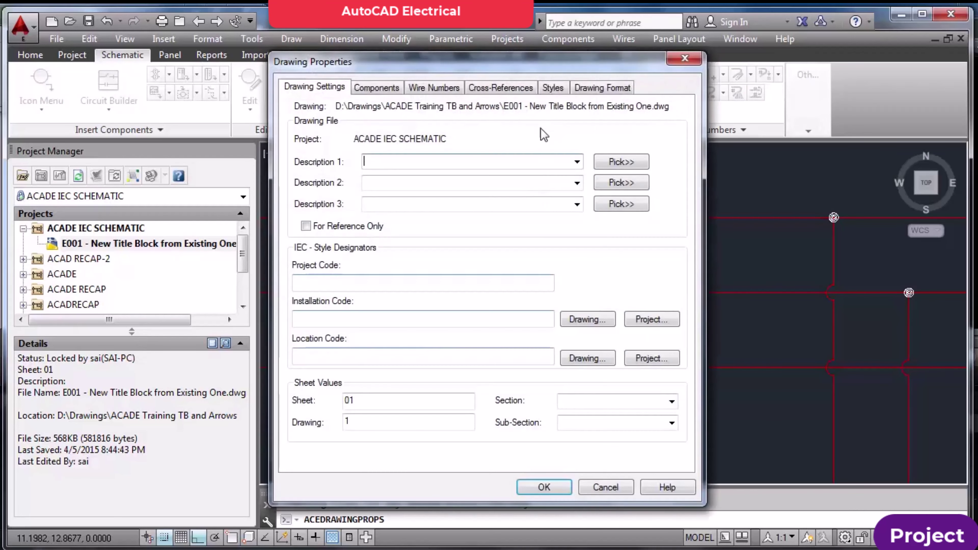
{"action": "left_click", "coordinate": [552, 88]}
{"action": "left_click", "coordinate": [378, 400]}
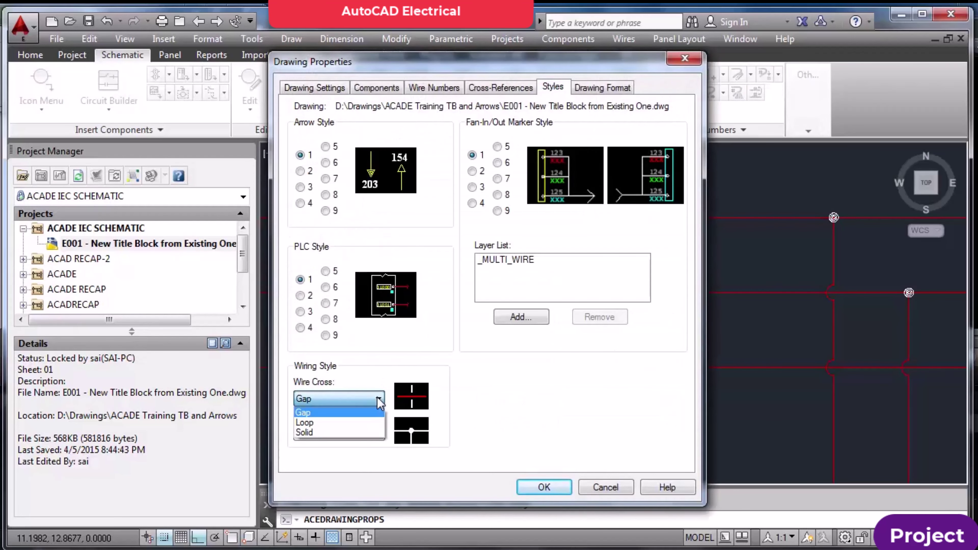
{"action": "left_click", "coordinate": [327, 433]}
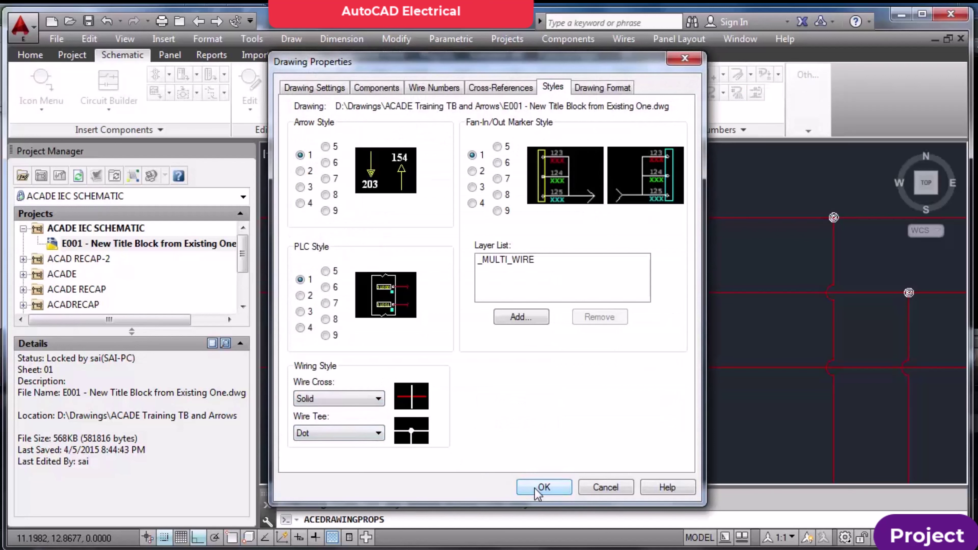
{"action": "left_click", "coordinate": [543, 487]}
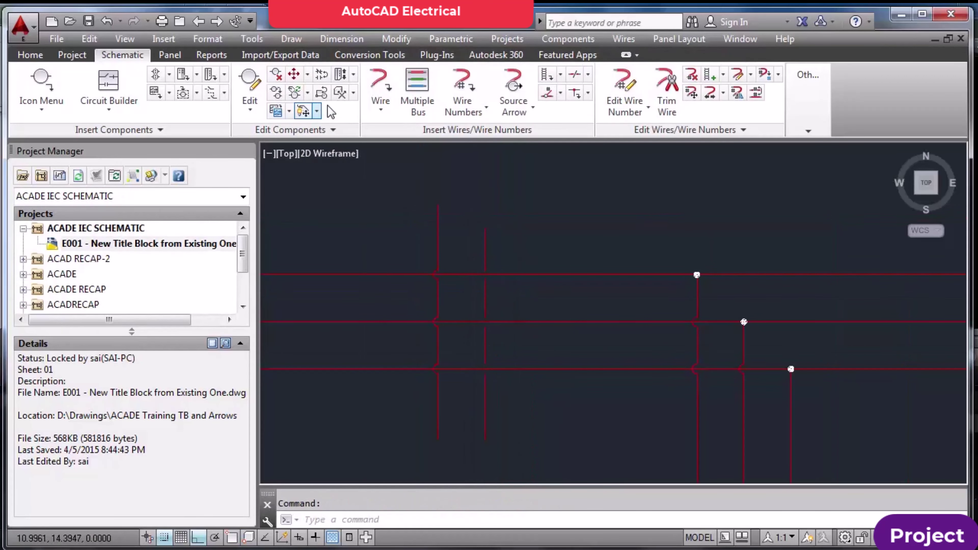
Draw a vertical wire across all three horizontal bus wires, just right of the gapped crossing wire
{"action": "left_click", "coordinate": [380, 85]}
{"action": "left_click", "coordinate": [532, 228]}
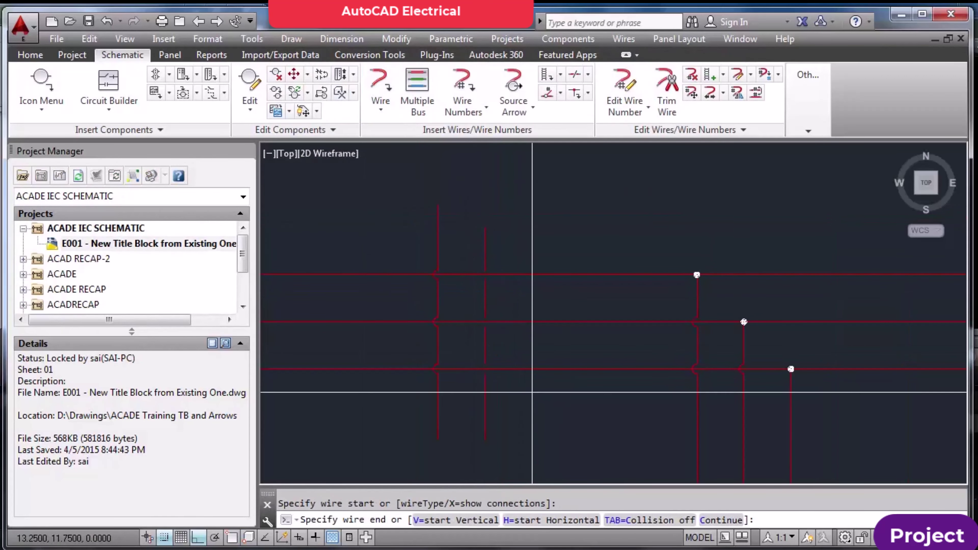
{"action": "left_click", "coordinate": [532, 440]}
{"action": "scroll", "coordinate": [535, 290], "scroll_direction": "up", "scroll_amount": 4}
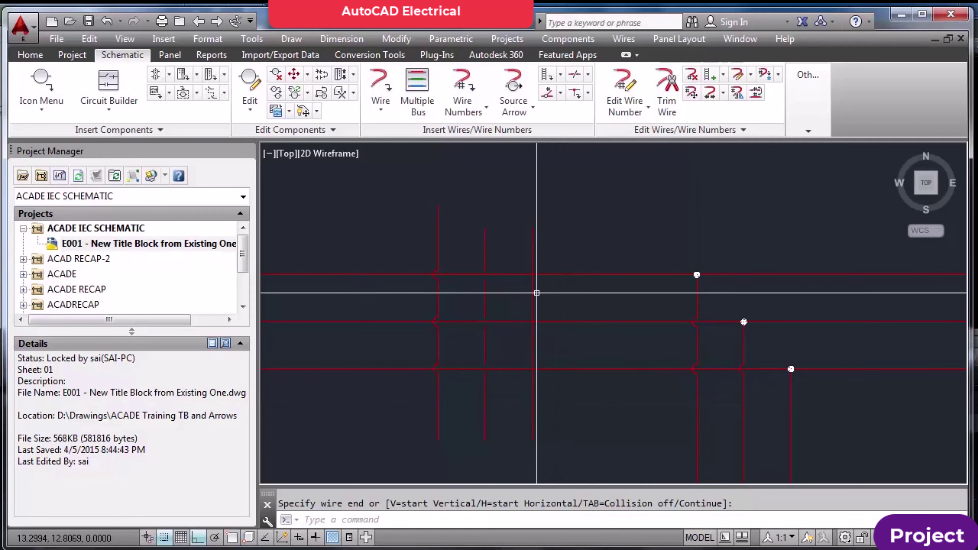
{"action": "scroll", "coordinate": [520, 292], "scroll_direction": "down", "scroll_amount": 4}
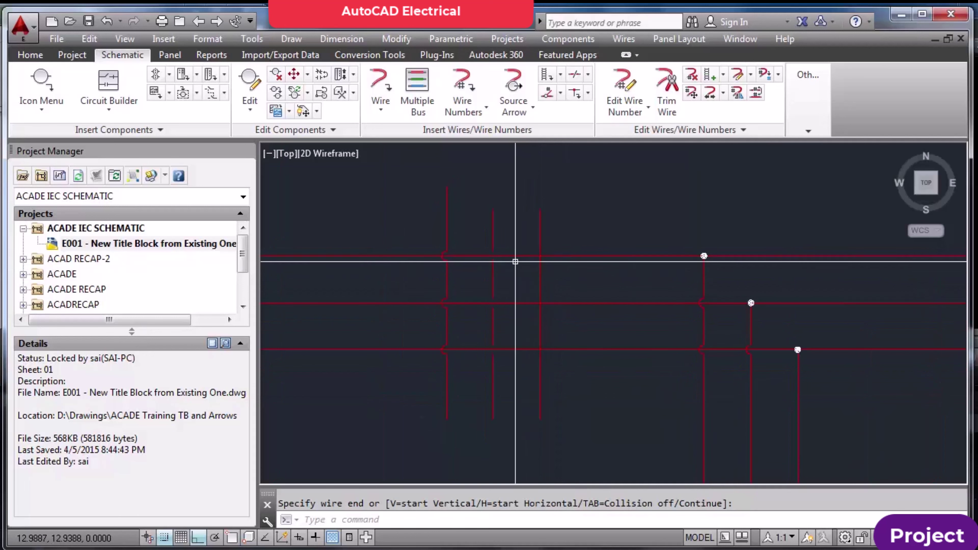
{"action": "key", "text": "Escape"}
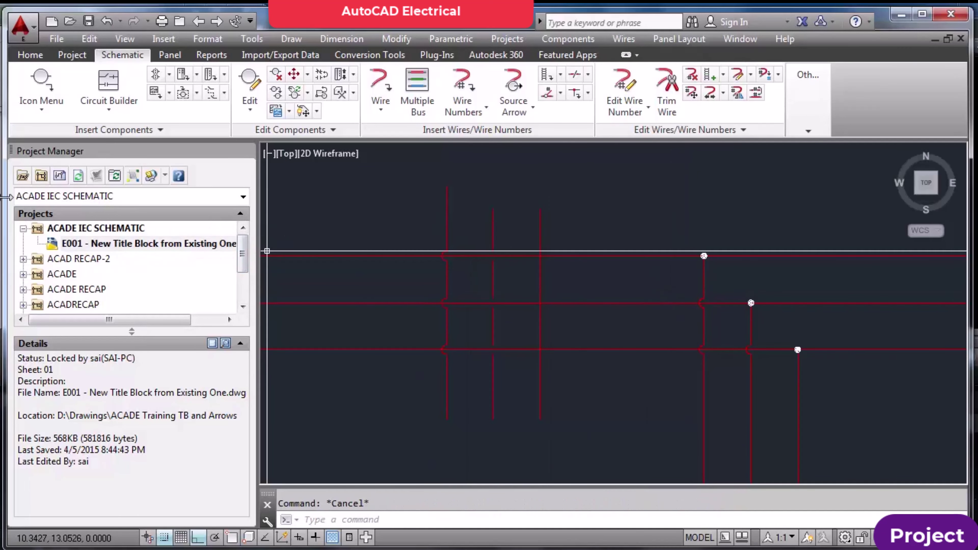
In the drawing properties of E001, set the Wire Tee style to Angle 1 and apply the settings
{"action": "right_click", "coordinate": [77, 243]}
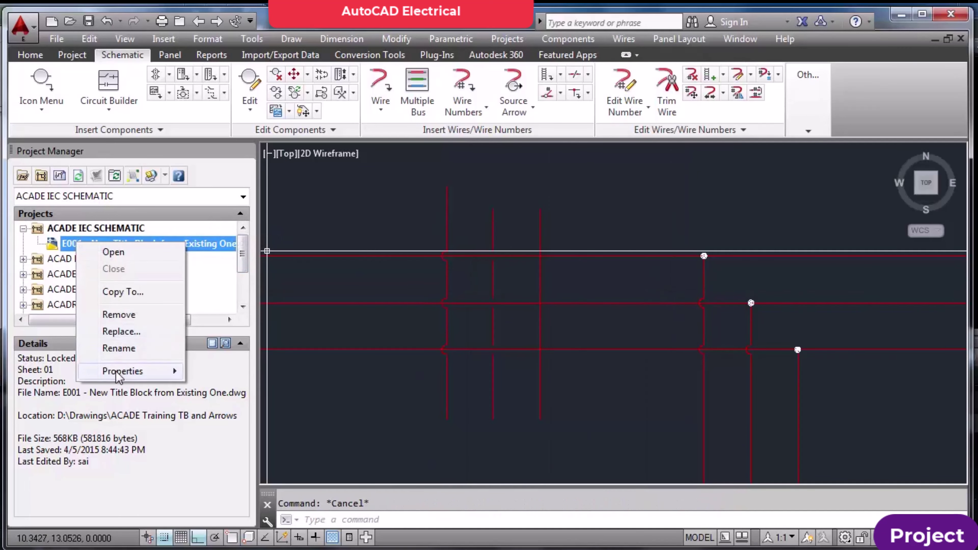
{"action": "mouse_move", "coordinate": [170, 371]}
{"action": "left_click", "coordinate": [231, 372]}
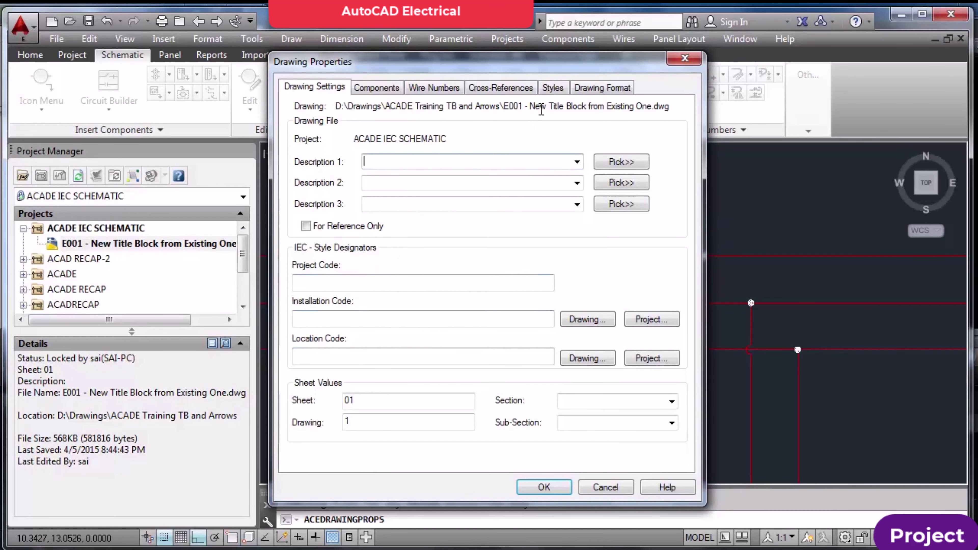
{"action": "left_click", "coordinate": [555, 91]}
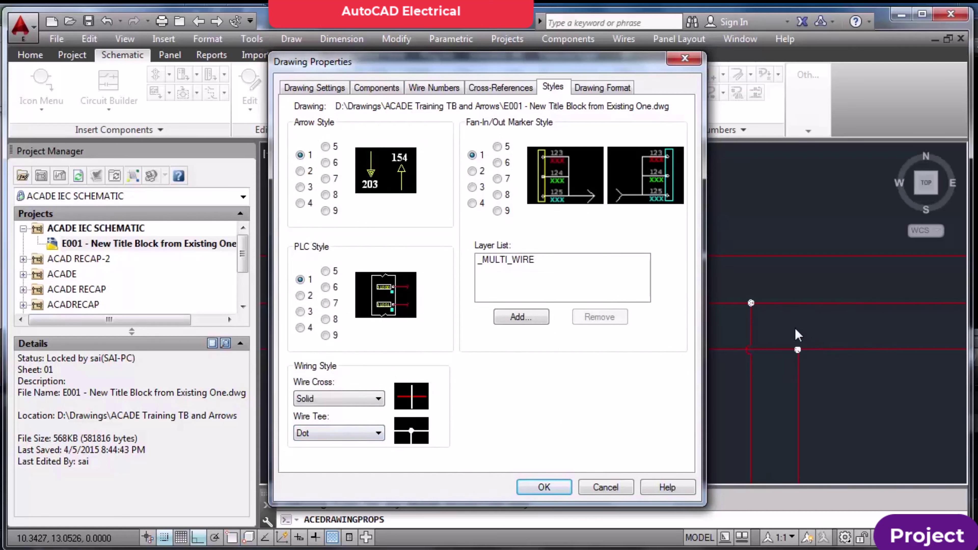
{"action": "left_click", "coordinate": [379, 433]}
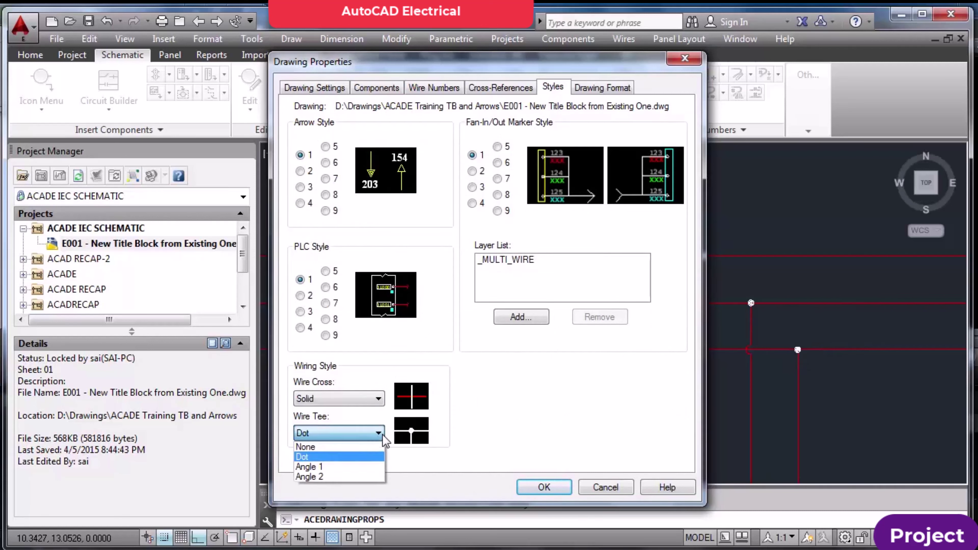
{"action": "left_click", "coordinate": [350, 467]}
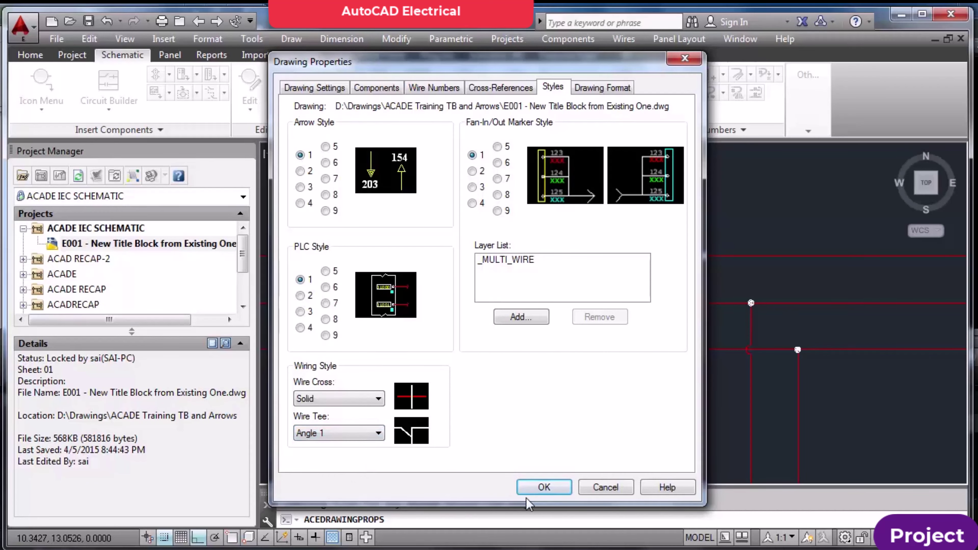
{"action": "left_click", "coordinate": [544, 488]}
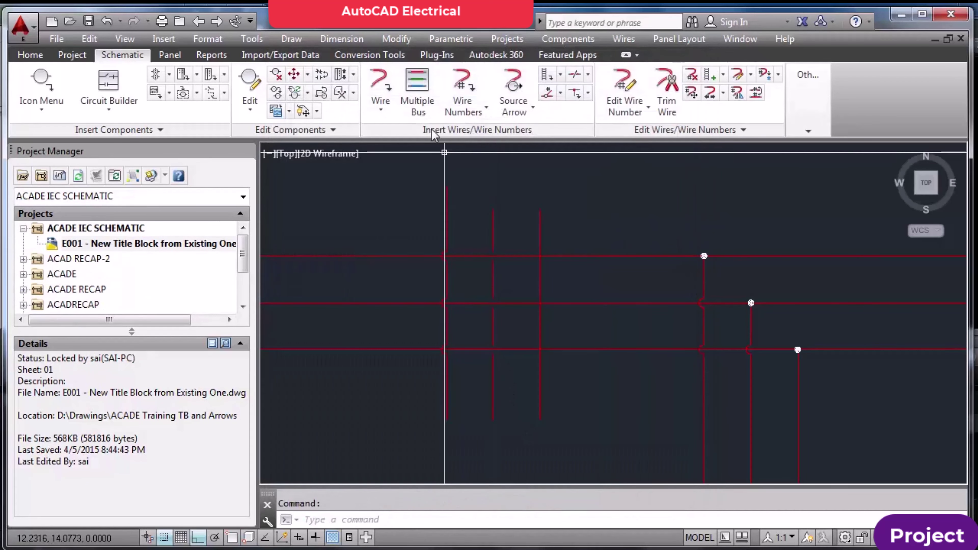
Draw a vertical wire from the horizontal bus's bottom wire at (10.75, 12.00) down to (10.75, 9.50)
{"action": "left_click", "coordinate": [381, 83]}
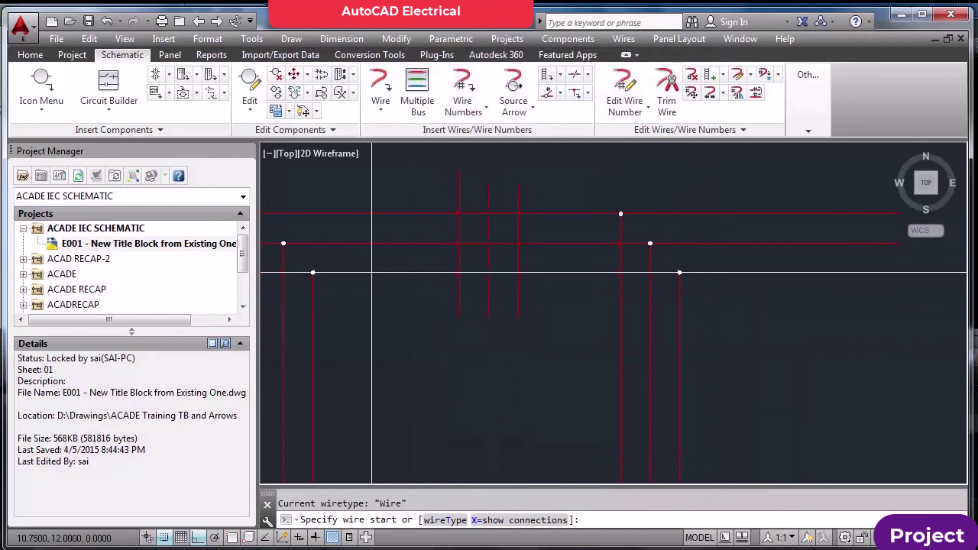
{"action": "left_click", "coordinate": [371, 272]}
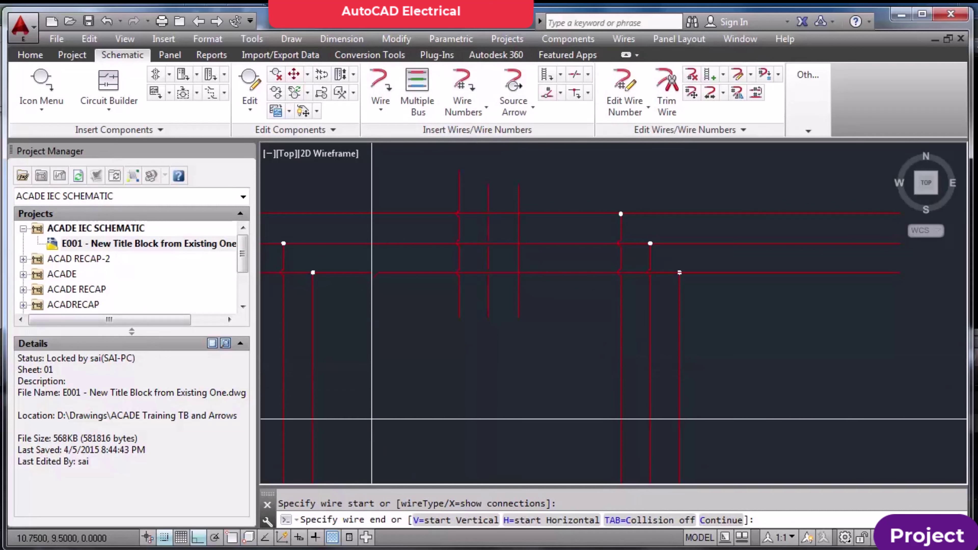
{"action": "left_click", "coordinate": [372, 418]}
{"action": "scroll", "coordinate": [367, 308], "scroll_direction": "up", "scroll_amount": 4}
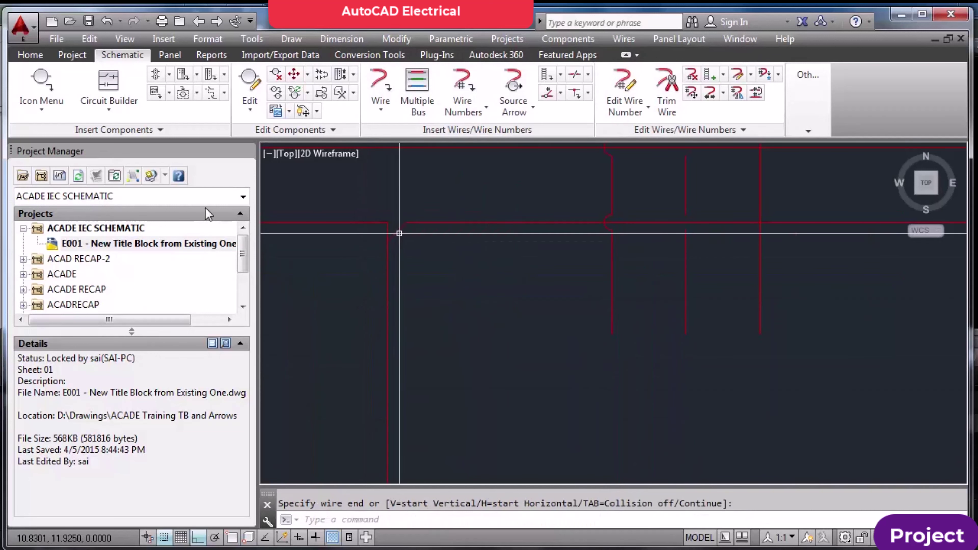
In the drawing properties of E001, set the Wire Tee style to Angle 2 and apply the settings
{"action": "right_click", "coordinate": [154, 244]}
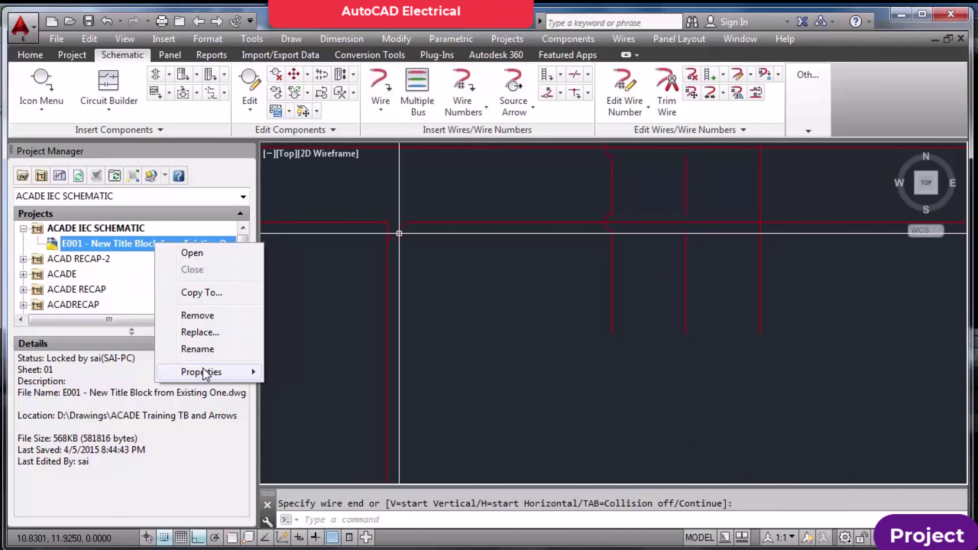
{"action": "mouse_move", "coordinate": [206, 372]}
{"action": "left_click", "coordinate": [290, 372]}
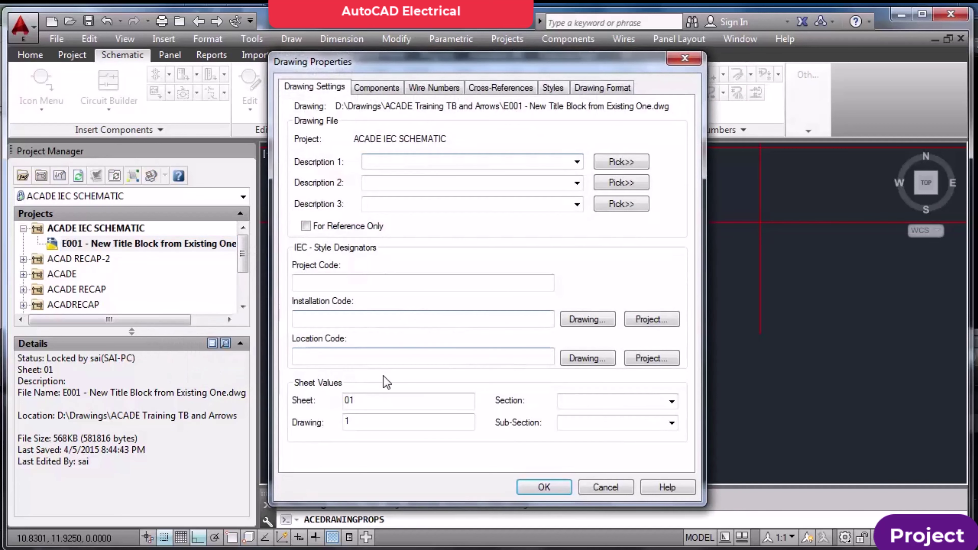
{"action": "left_click", "coordinate": [553, 88]}
{"action": "left_click", "coordinate": [377, 433]}
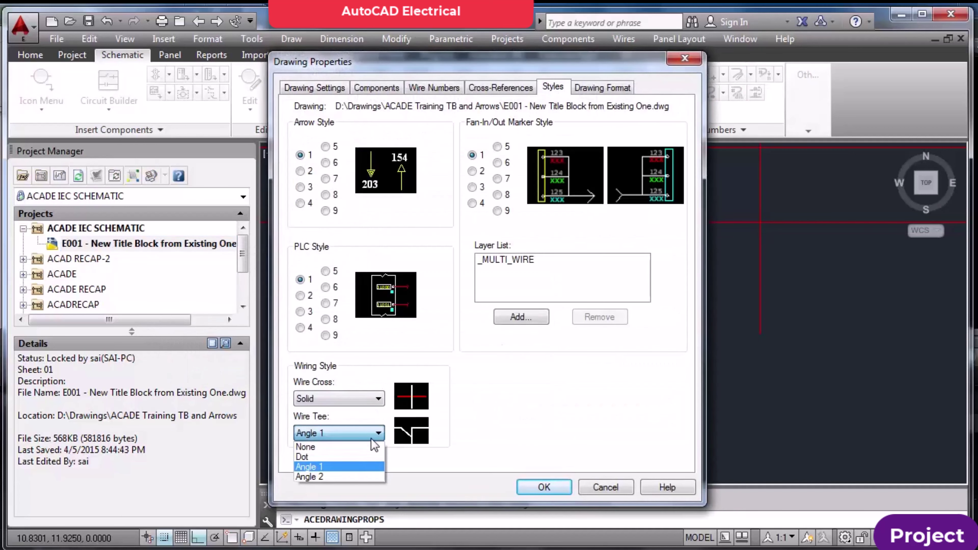
{"action": "left_click", "coordinate": [353, 472]}
{"action": "left_click", "coordinate": [543, 488]}
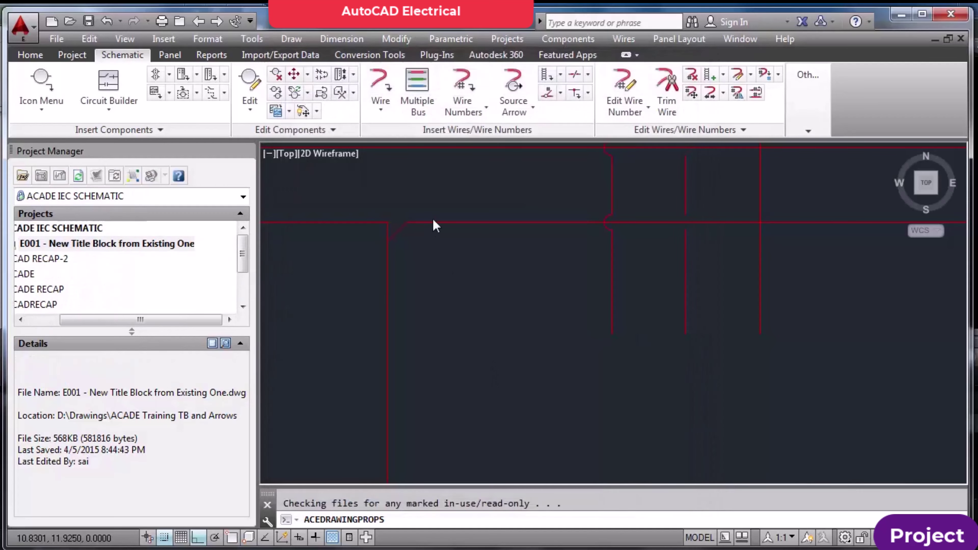
{"action": "right_click", "coordinate": [477, 281]}
{"action": "key", "text": "Escape"}
{"action": "left_click", "coordinate": [387, 92]}
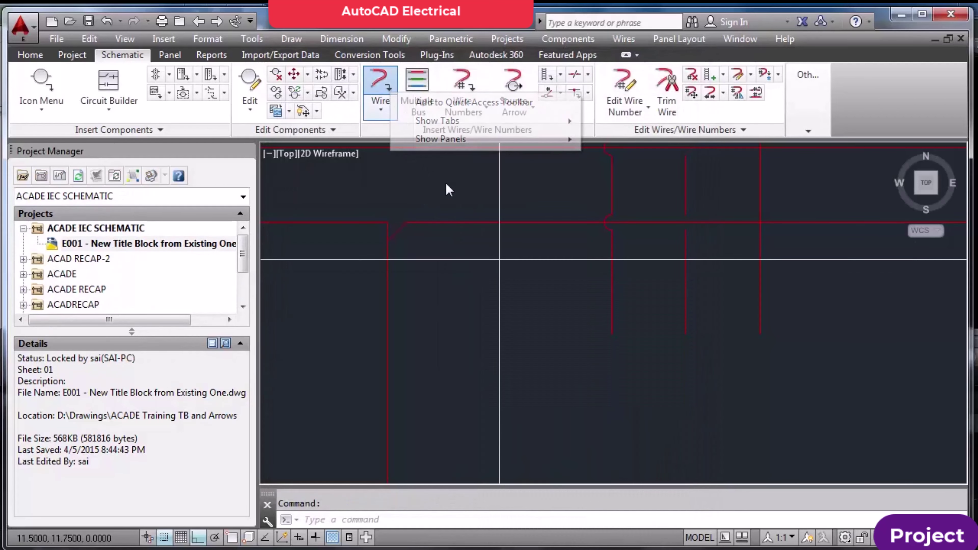
{"action": "right_click", "coordinate": [470, 219]}
{"action": "left_click", "coordinate": [498, 251]}
{"action": "right_click", "coordinate": [387, 92]}
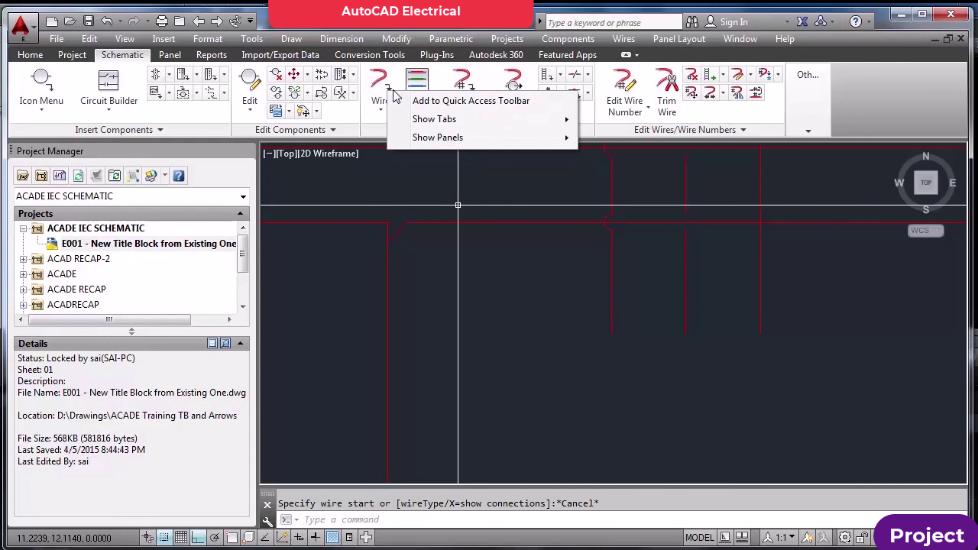
Draw a vertical wire from the horizontal bus's lowest wire at (11.50, 12.00) down to (11.50, 10.50)
{"action": "left_click", "coordinate": [387, 92]}
{"action": "right_click", "coordinate": [488, 316]}
{"action": "left_click", "coordinate": [543, 336]}
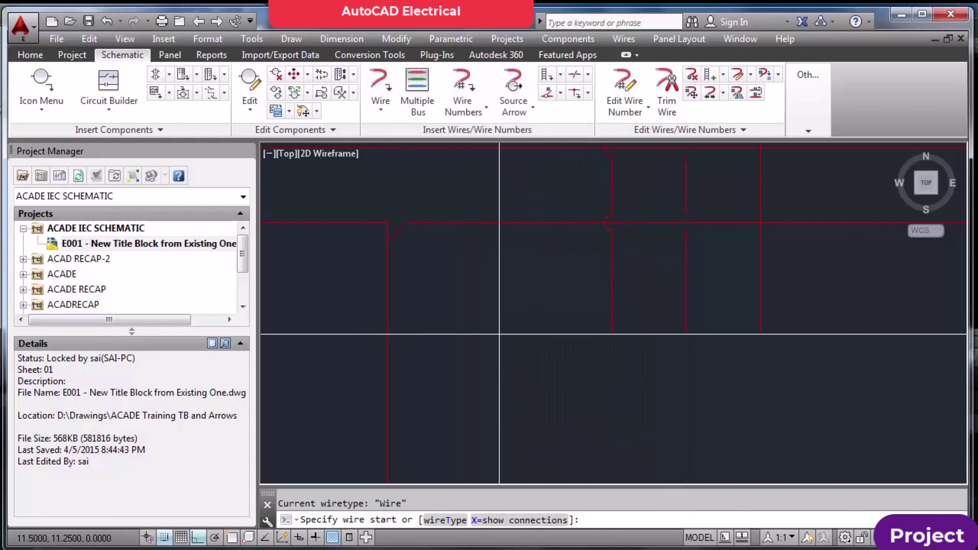
{"action": "left_click", "coordinate": [386, 92]}
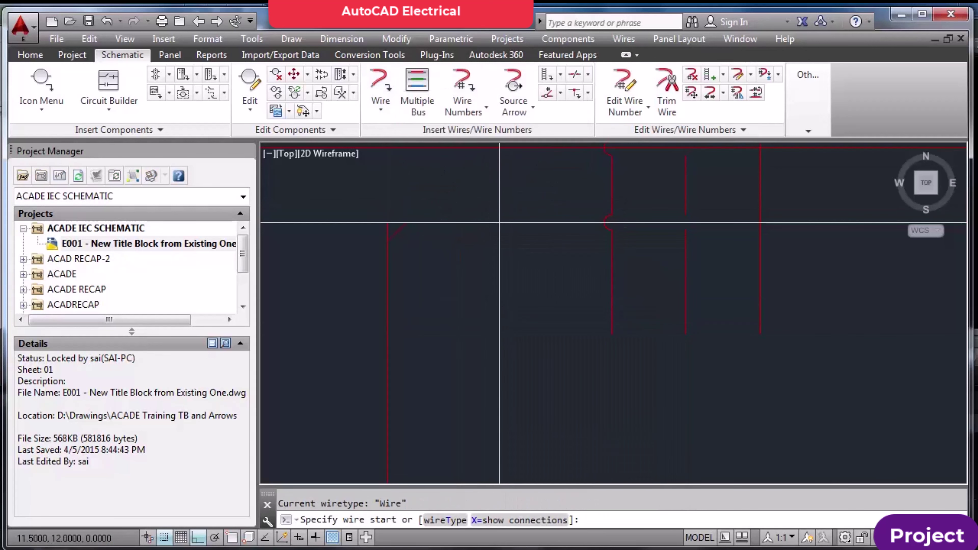
{"action": "left_click", "coordinate": [499, 410]}
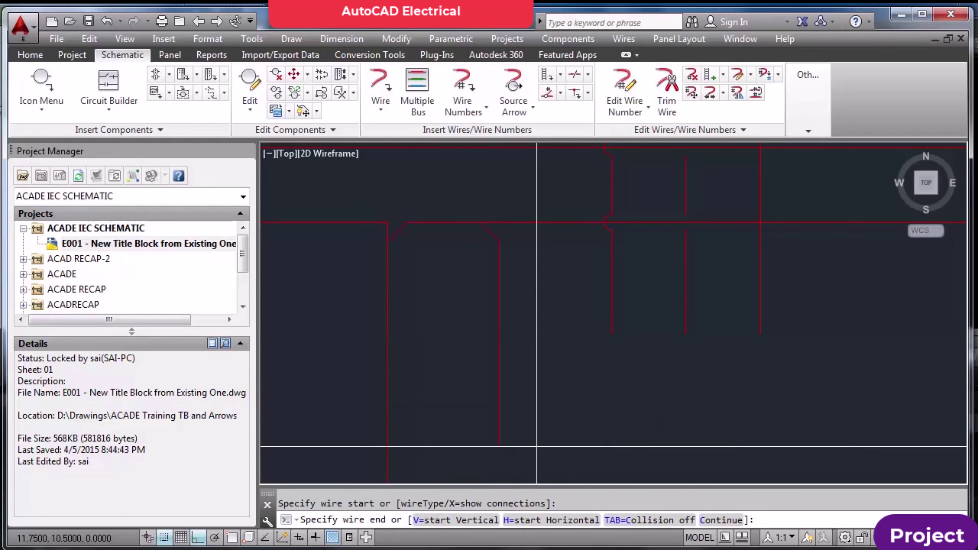
{"action": "left_click", "coordinate": [499, 222]}
Make Wire the current layer of the drawing
{"action": "scroll", "coordinate": [463, 237], "scroll_direction": "down", "scroll_amount": 5}
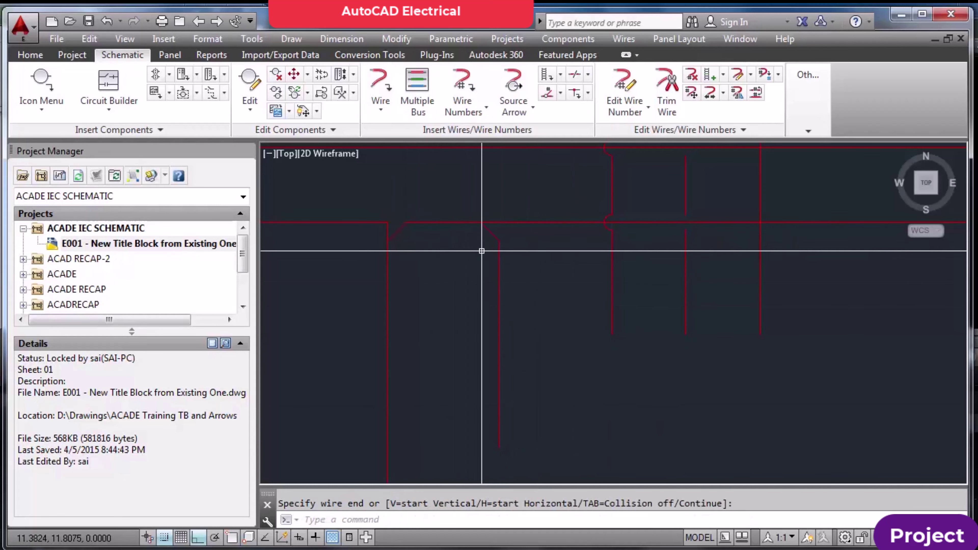
{"action": "scroll", "coordinate": [516, 274], "scroll_direction": "down", "scroll_amount": 4}
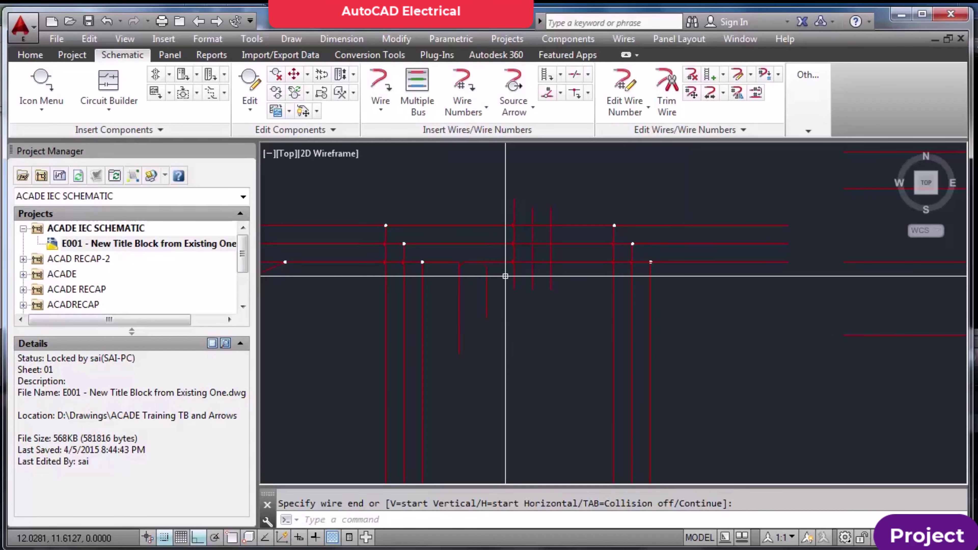
{"action": "type", "text": "z"}
{"action": "key", "text": "Return"}
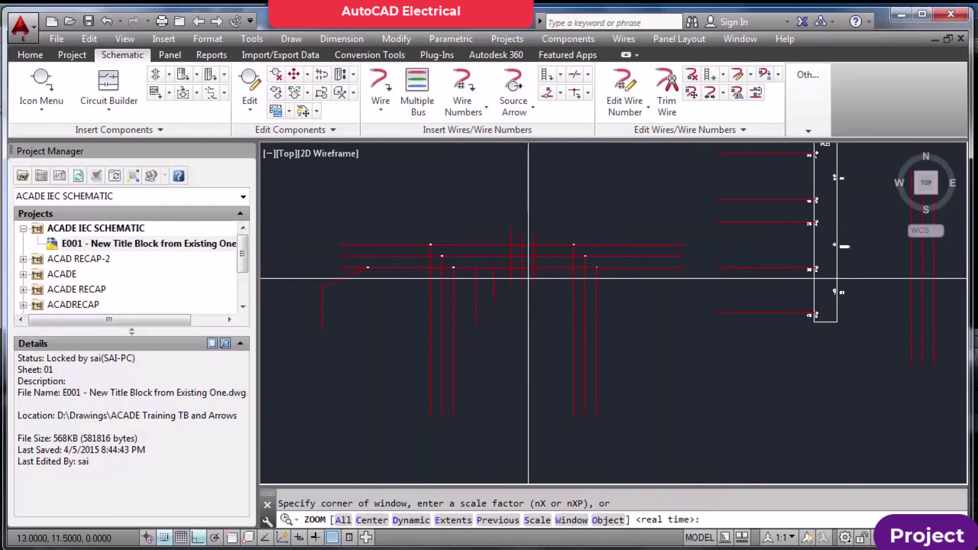
{"action": "type", "text": "e"}
{"action": "key", "text": "Return"}
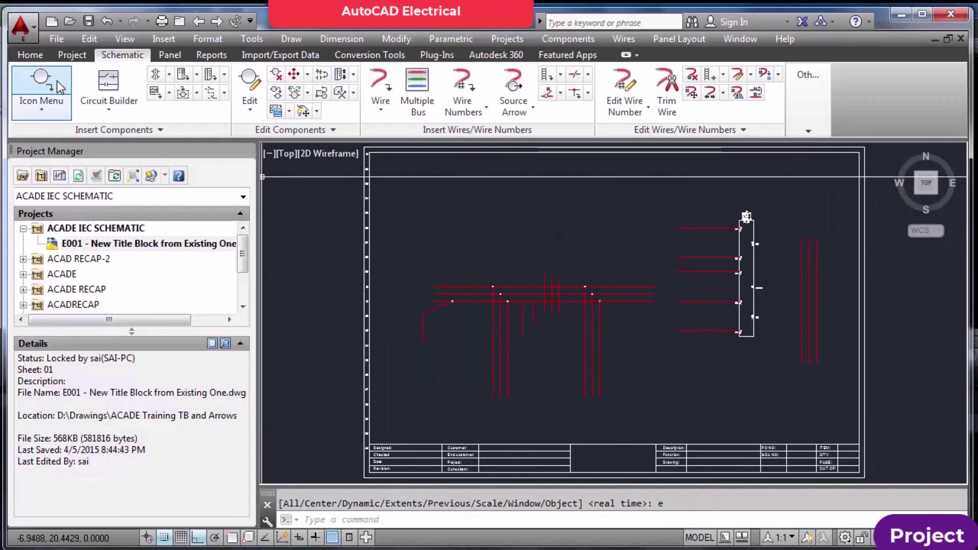
{"action": "left_click", "coordinate": [30, 55]}
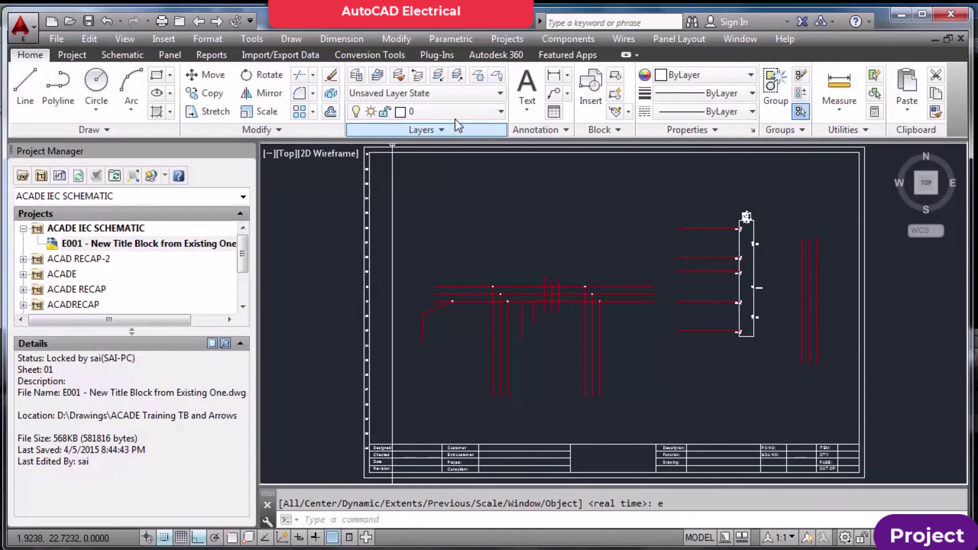
{"action": "left_click", "coordinate": [458, 112]}
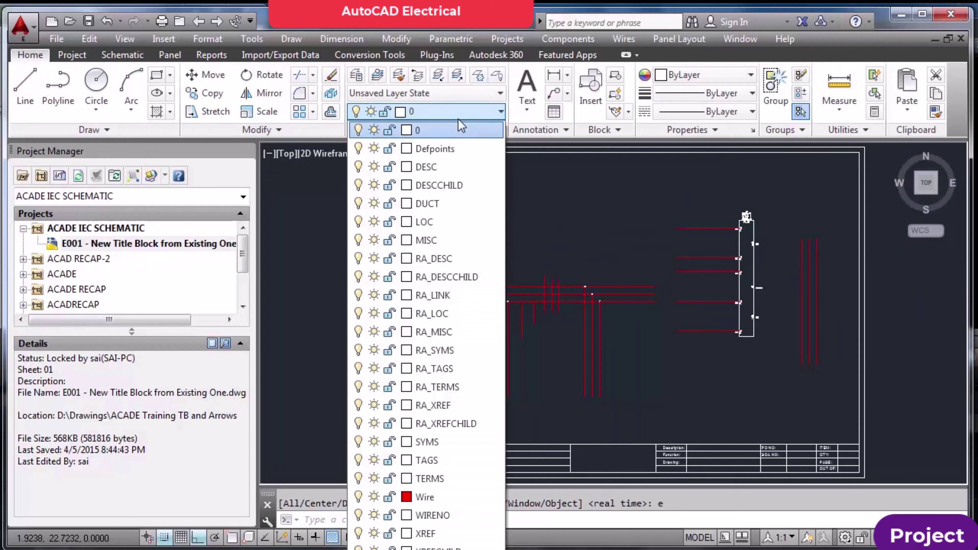
{"action": "left_click", "coordinate": [456, 499]}
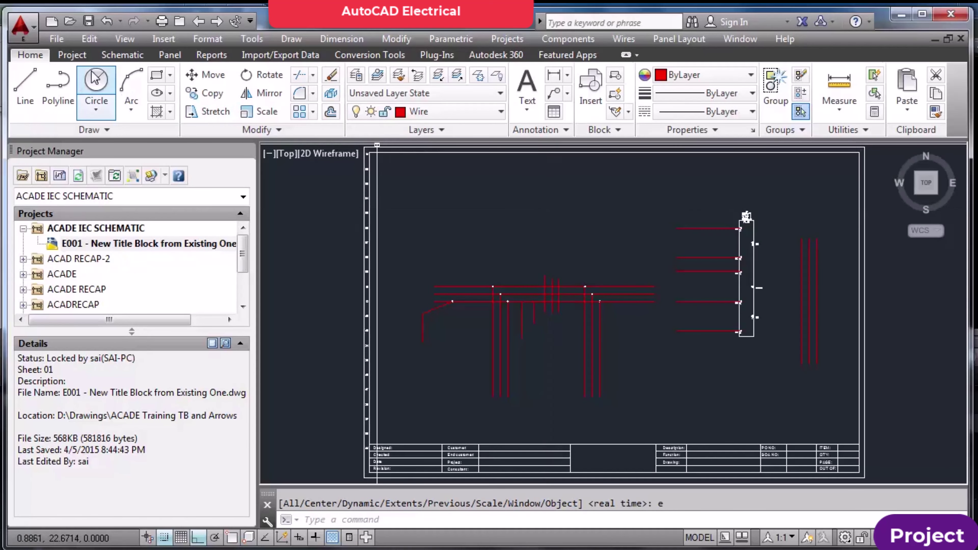
Examine the defined wire types and the existing layers that can be picked as wire layers
{"action": "left_click", "coordinate": [126, 58]}
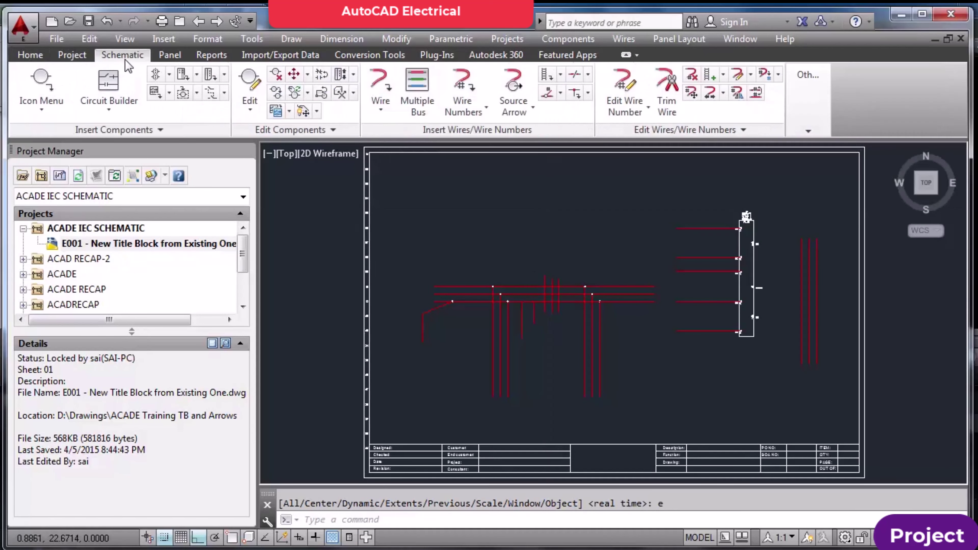
{"action": "left_click", "coordinate": [30, 55]}
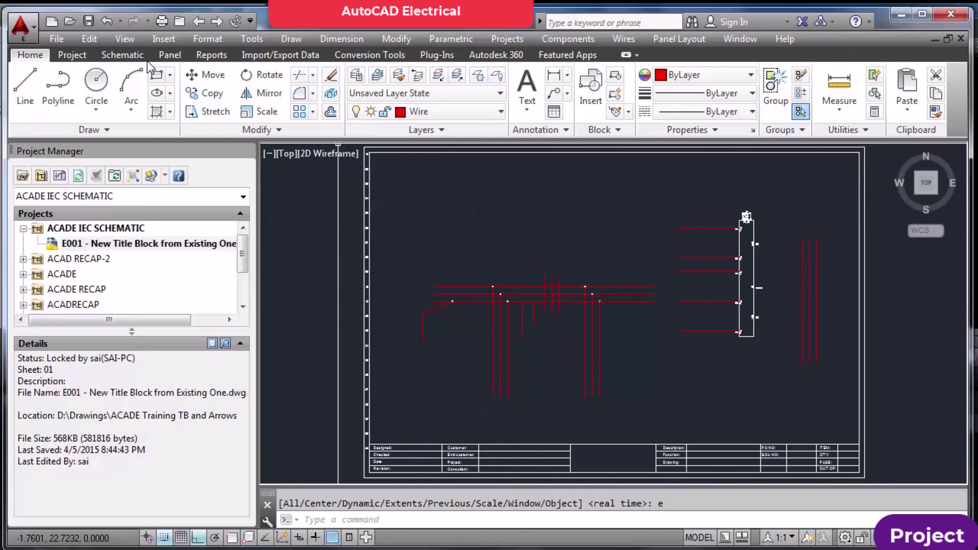
{"action": "left_click", "coordinate": [135, 56]}
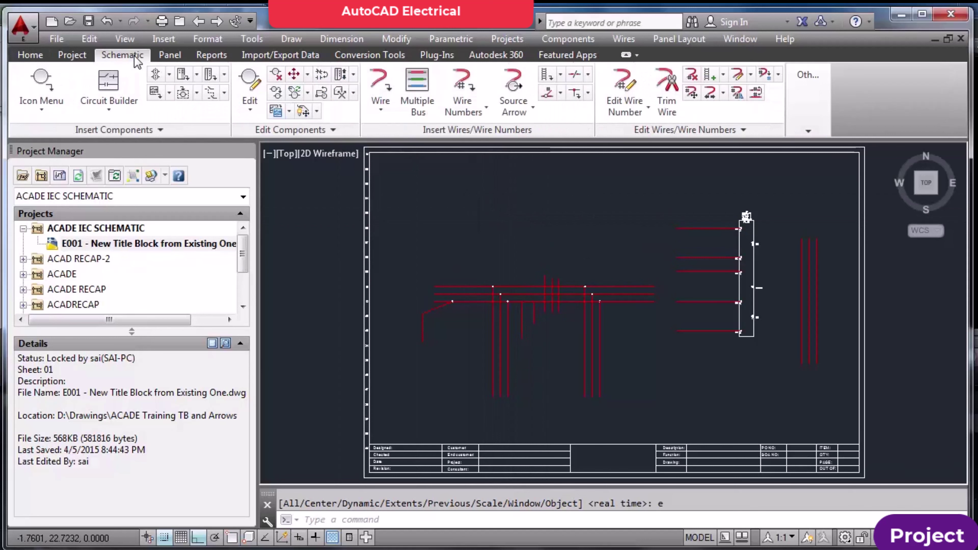
{"action": "left_click", "coordinate": [742, 78]}
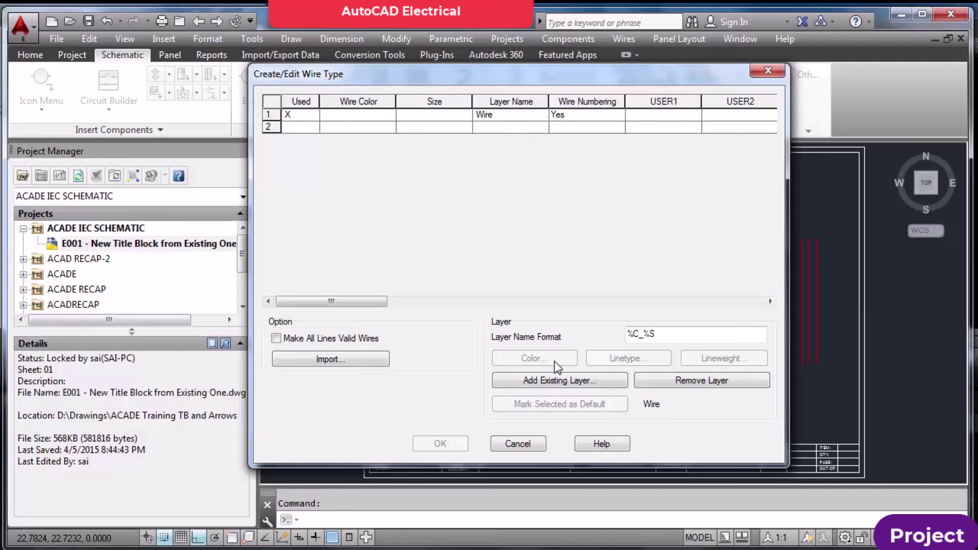
{"action": "left_click", "coordinate": [562, 380]}
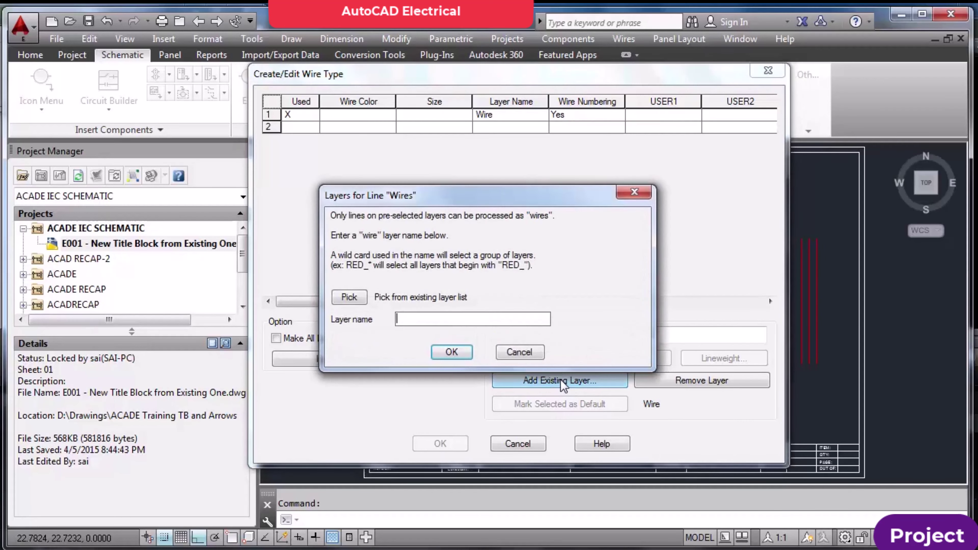
{"action": "left_click", "coordinate": [349, 297]}
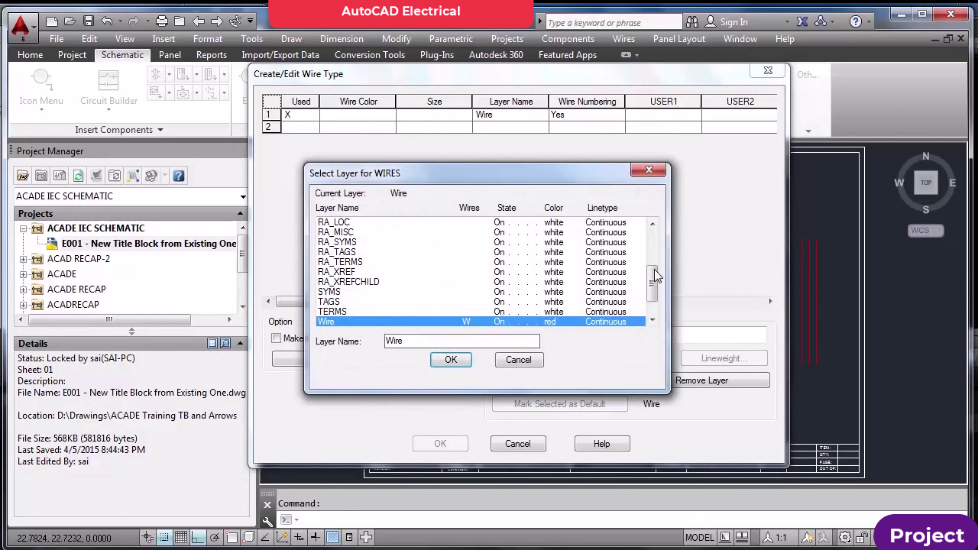
{"action": "left_click_drag", "start_coordinate": [651, 277], "coordinate": [652, 246]}
{"action": "left_click", "coordinate": [533, 361]}
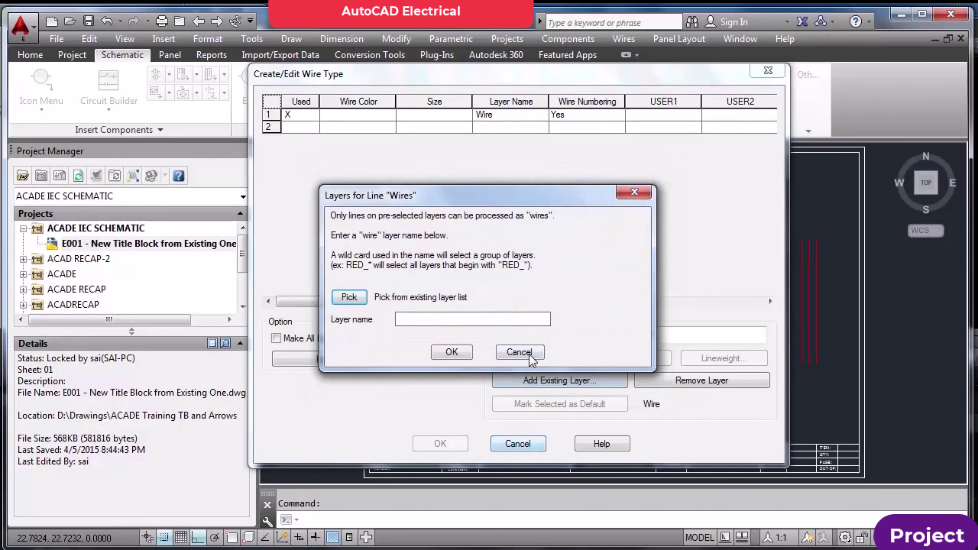
{"action": "left_click", "coordinate": [530, 355]}
{"action": "left_click", "coordinate": [518, 443]}
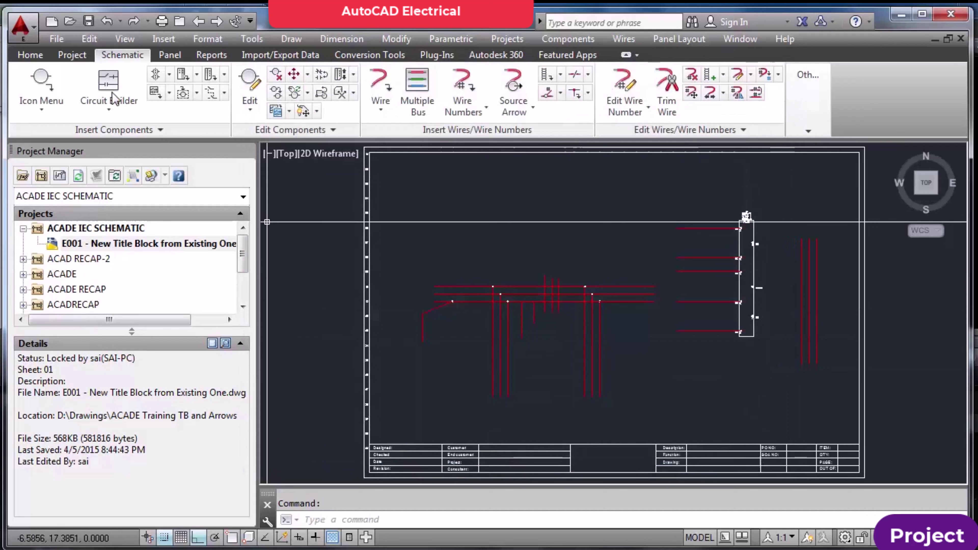
{"action": "left_click", "coordinate": [33, 56]}
{"action": "left_click", "coordinate": [499, 111]}
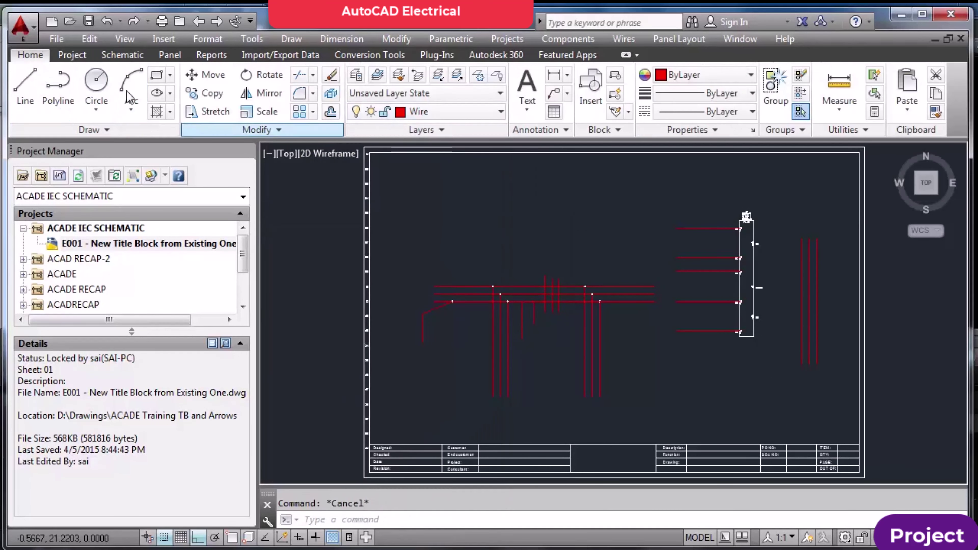
{"action": "left_click", "coordinate": [122, 54]}
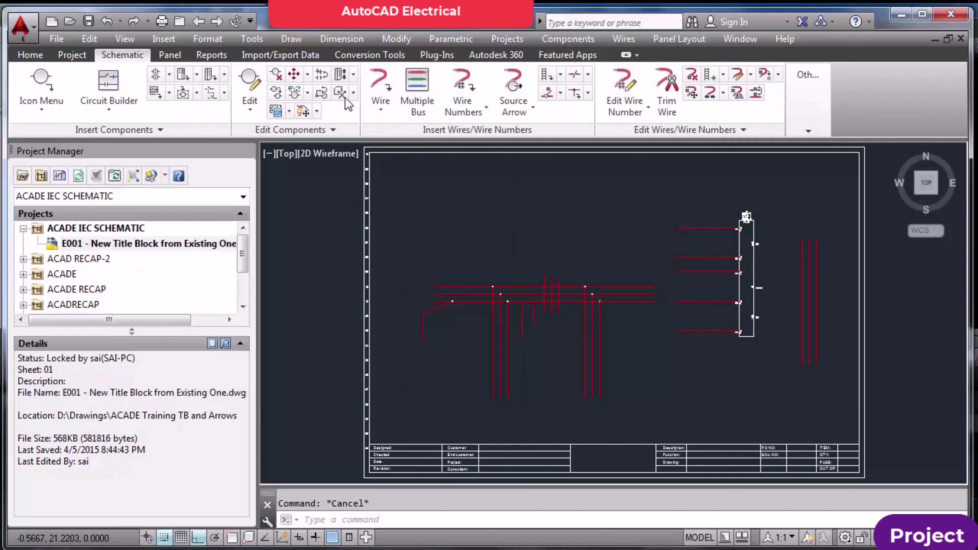
In the Create/Edit Wire Type settings, pick the existing Wire layer and add it as a layer for line wires
{"action": "left_click", "coordinate": [737, 75]}
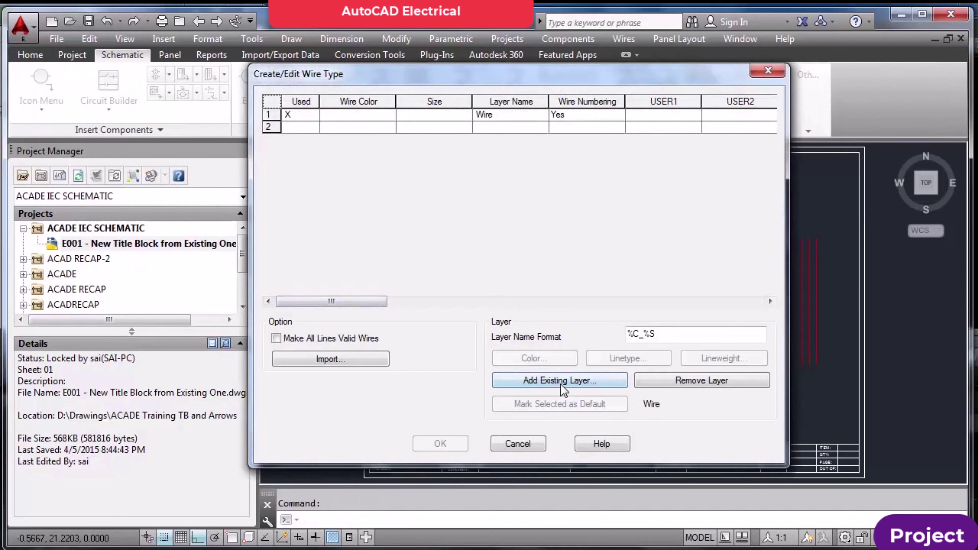
{"action": "left_click", "coordinate": [561, 381]}
{"action": "left_click", "coordinate": [350, 301]}
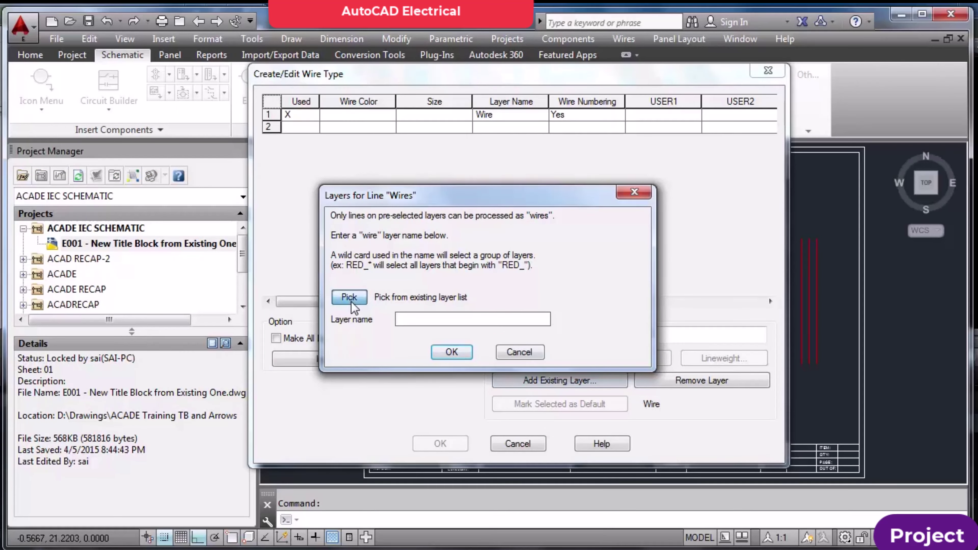
{"action": "left_click_drag", "start_coordinate": [657, 294], "coordinate": [660, 315]}
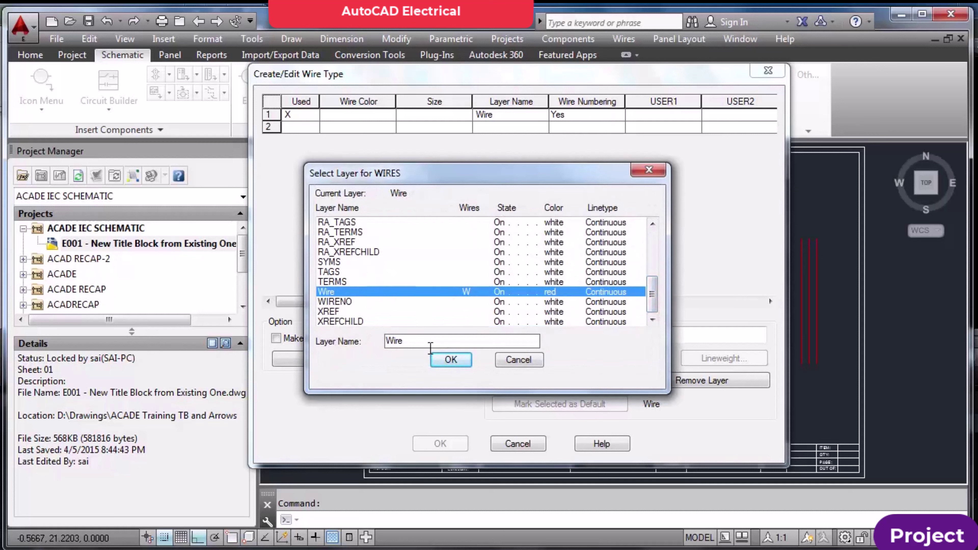
{"action": "left_click", "coordinate": [450, 361]}
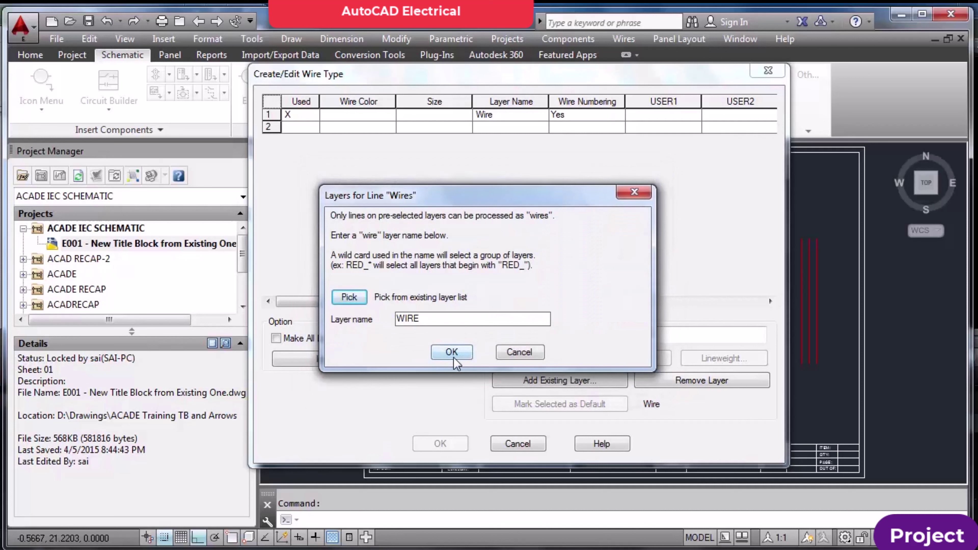
{"action": "left_click", "coordinate": [452, 353]}
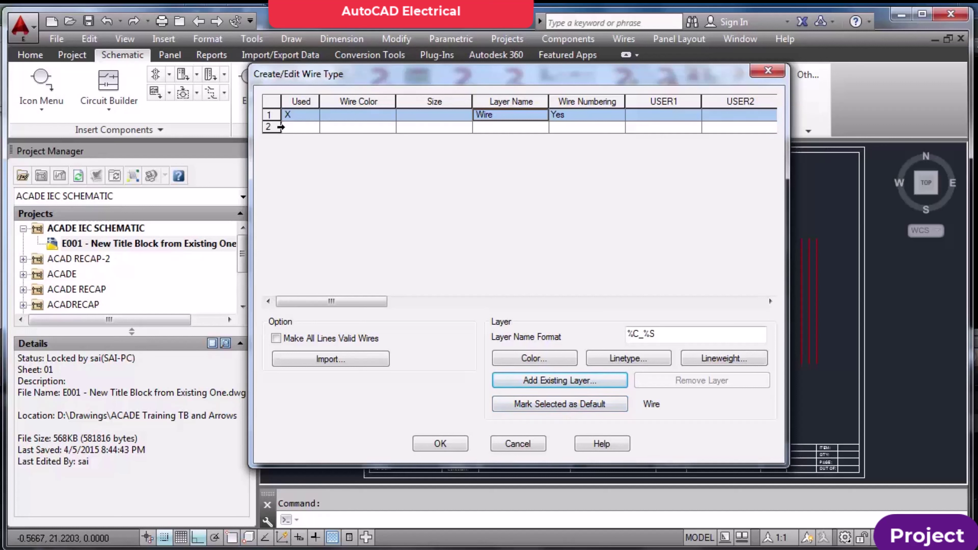
Add the existing layer 0 as a second wire type in row 2 and accept the wire type settings
{"action": "left_click", "coordinate": [280, 127]}
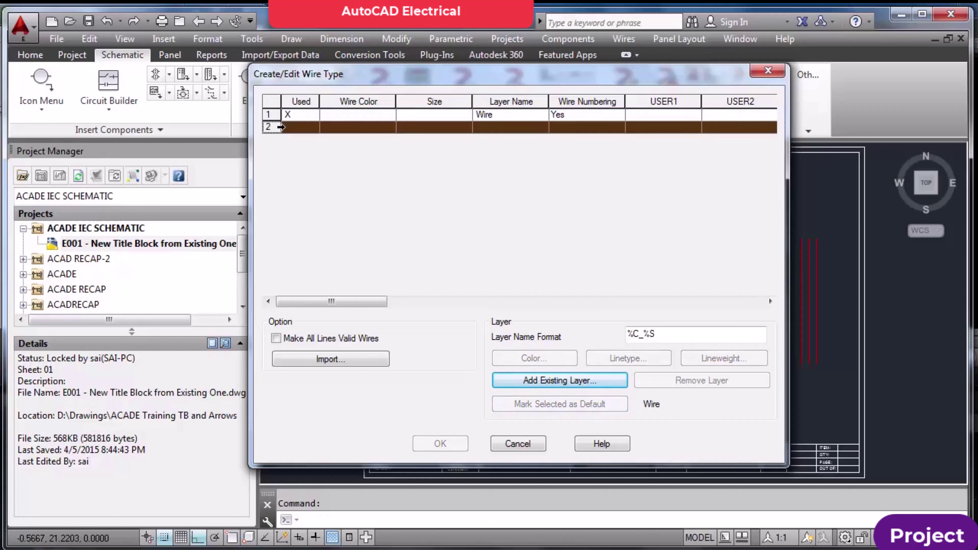
{"action": "left_click", "coordinate": [543, 383]}
{"action": "left_click", "coordinate": [344, 294]}
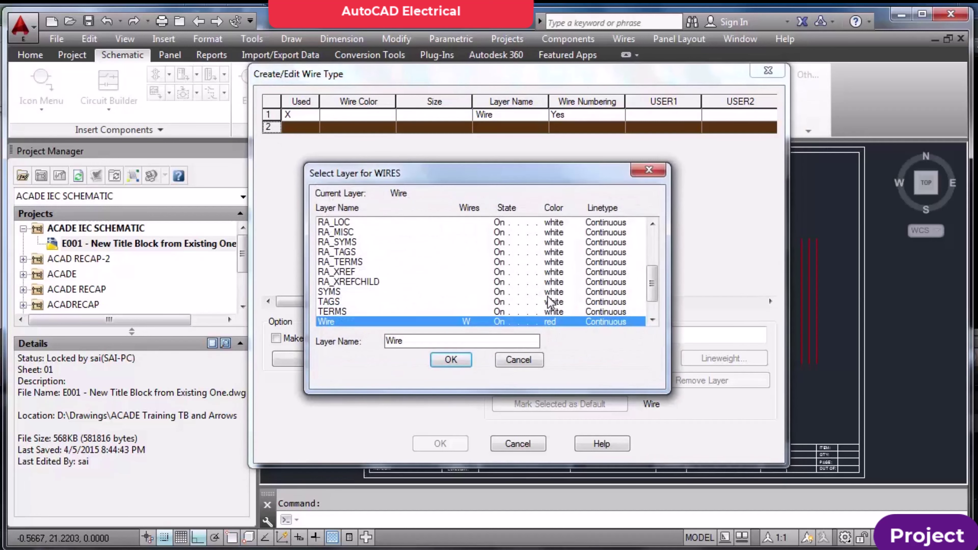
{"action": "left_click_drag", "start_coordinate": [654, 295], "coordinate": [650, 235]}
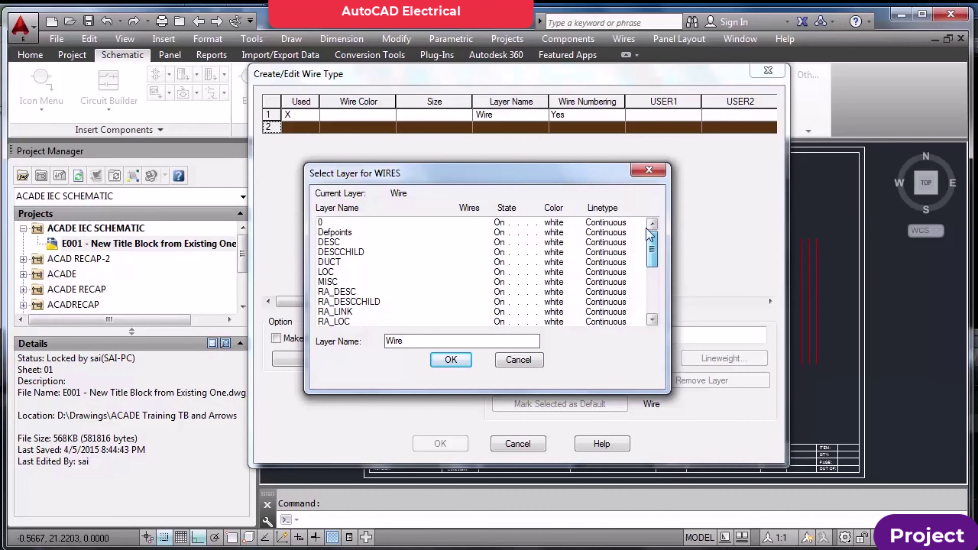
{"action": "left_click", "coordinate": [493, 223]}
{"action": "left_click", "coordinate": [447, 364]}
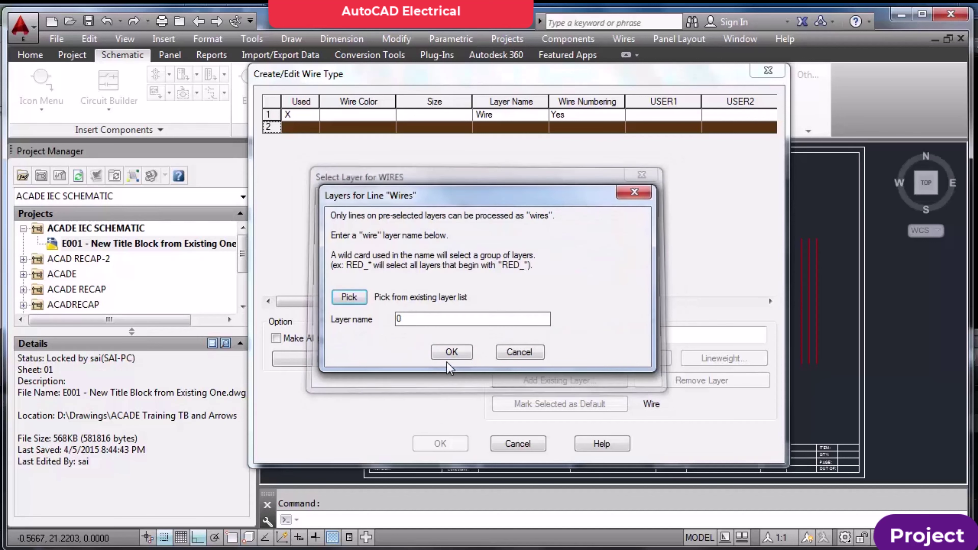
{"action": "left_click", "coordinate": [454, 359]}
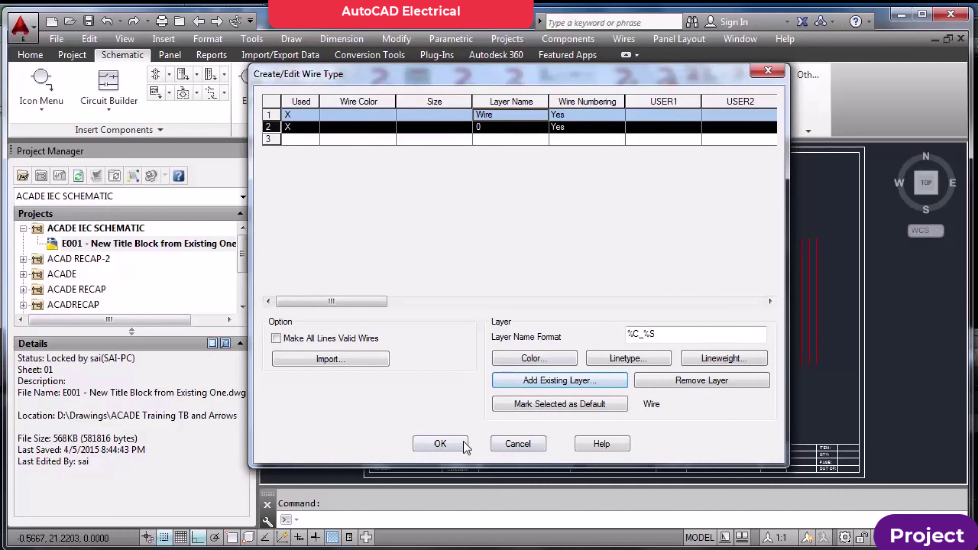
{"action": "left_click", "coordinate": [441, 444]}
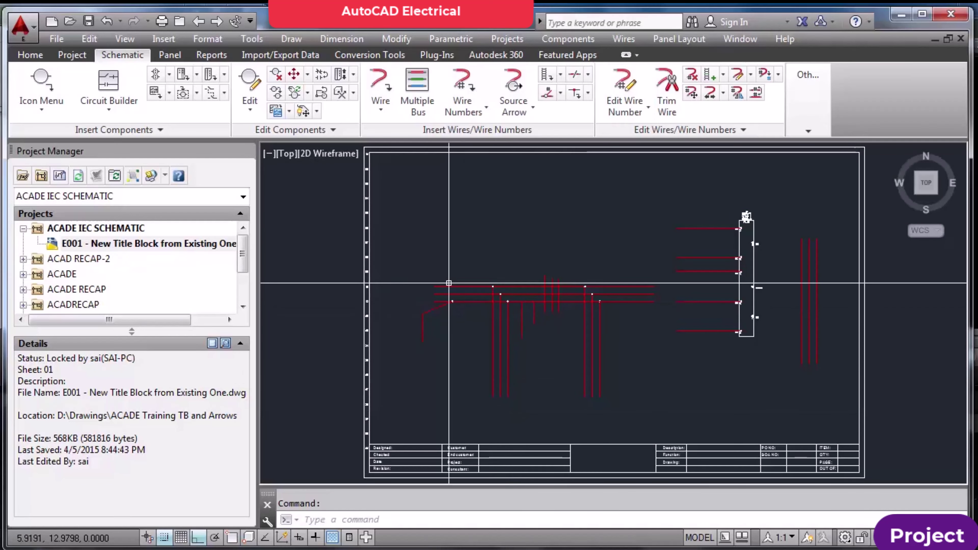
Make layer 0 the current layer of the drawing
{"action": "left_click", "coordinate": [30, 55]}
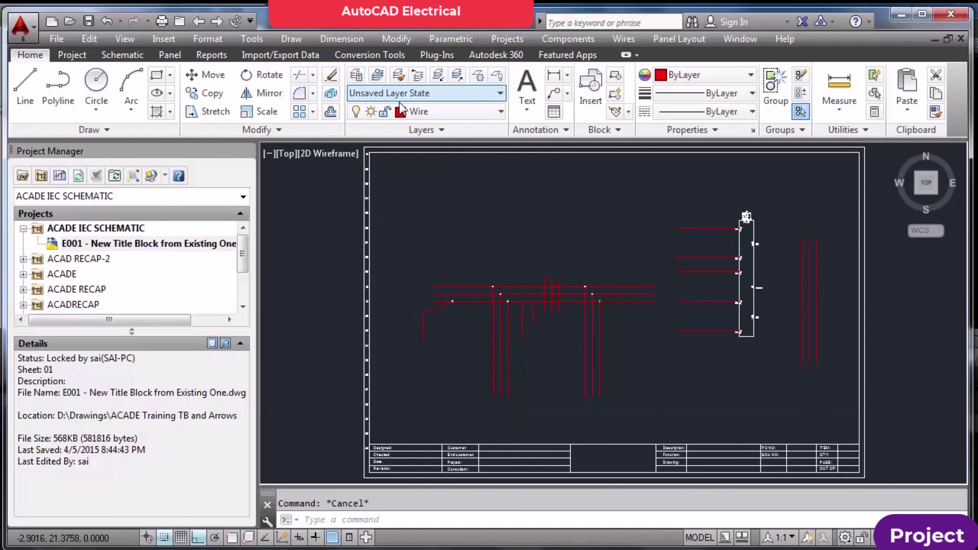
{"action": "left_click", "coordinate": [444, 114]}
{"action": "left_click", "coordinate": [424, 142]}
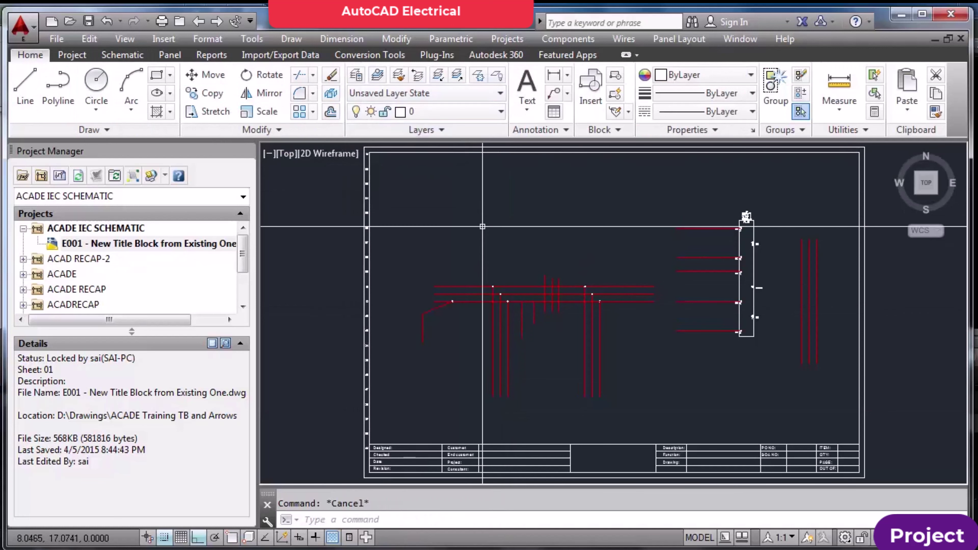
Draw a horizontal line about 5.75 units long on layer 0 in the empty area above the wire bus, and save the drawing
{"action": "type", "text": "l"}
{"action": "key", "text": "Return"}
{"action": "left_click", "coordinate": [448, 212]}
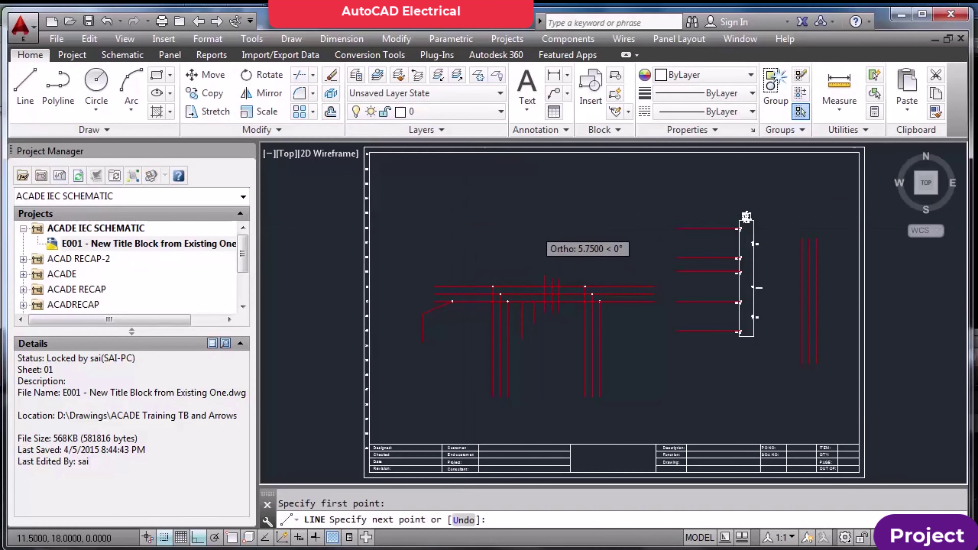
{"action": "left_click", "coordinate": [535, 212]}
{"action": "key", "text": "Escape"}
{"action": "key", "text": "Escape"}
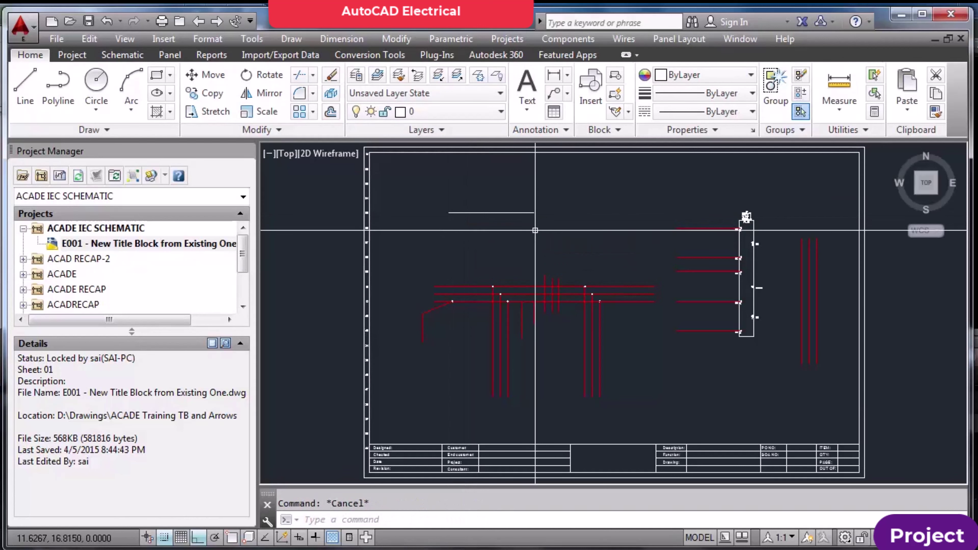
{"action": "key", "text": "ctrl+s"}
Tag all wires drawing-wide with line-reference wire numbers and examine the number on the layer 0 line
{"action": "left_click", "coordinate": [137, 58]}
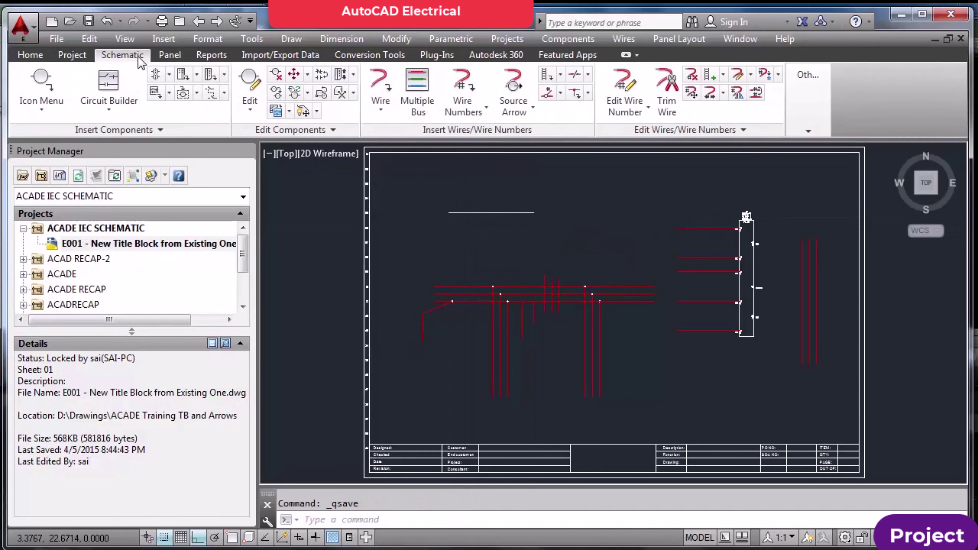
{"action": "left_click", "coordinate": [462, 113]}
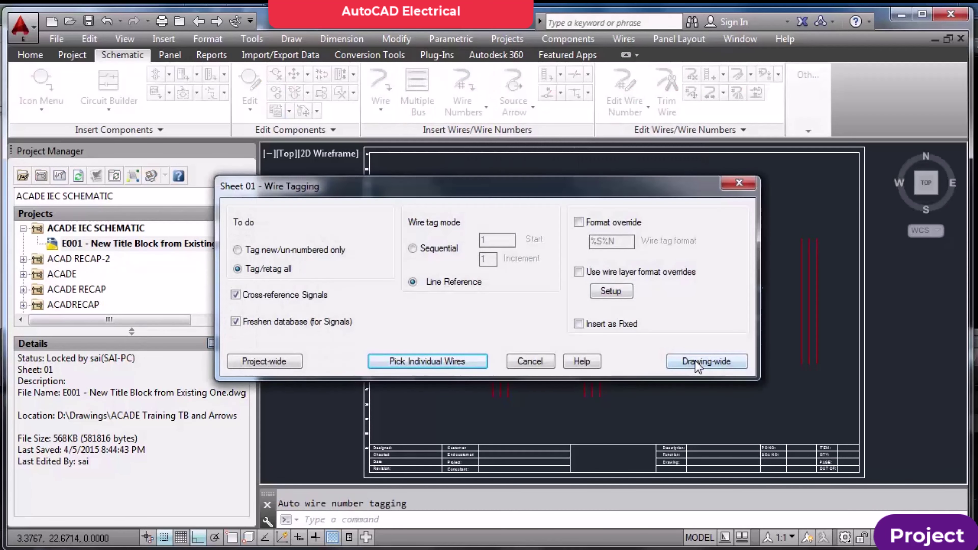
{"action": "left_click", "coordinate": [697, 363]}
{"action": "scroll", "coordinate": [495, 203], "scroll_direction": "up", "scroll_amount": 5}
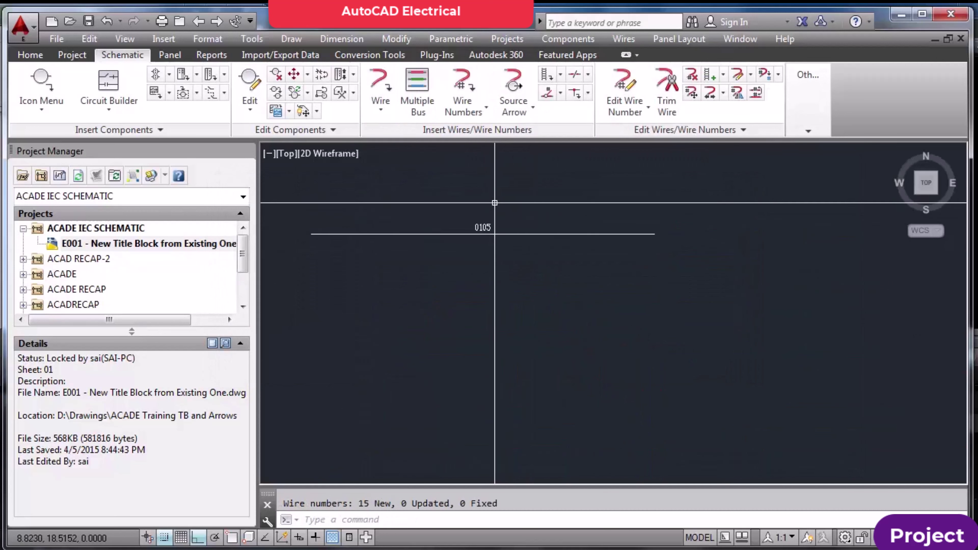
{"action": "scroll", "coordinate": [494, 203], "scroll_direction": "up", "scroll_amount": 2}
{"action": "scroll", "coordinate": [494, 227], "scroll_direction": "down", "scroll_amount": 7}
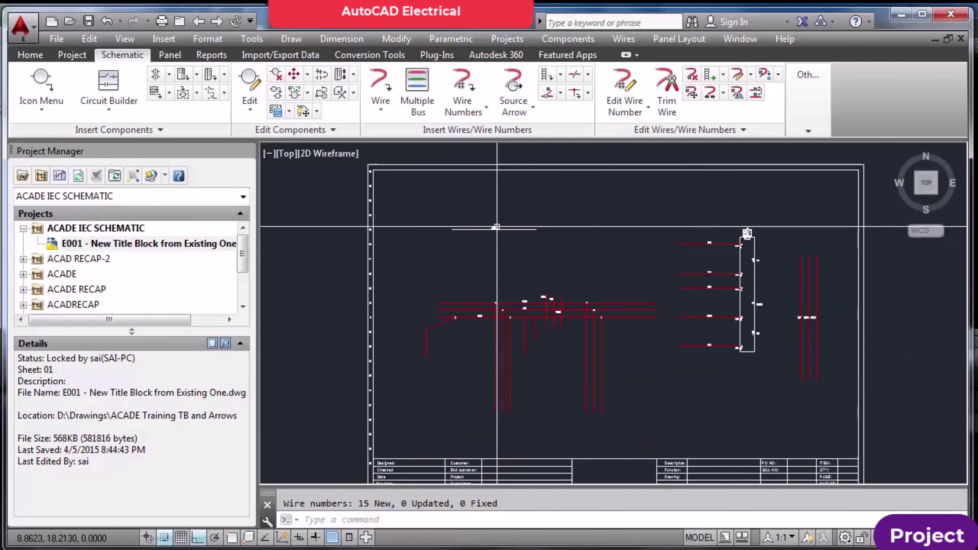
{"action": "scroll", "coordinate": [490, 235], "scroll_direction": "up", "scroll_amount": 7}
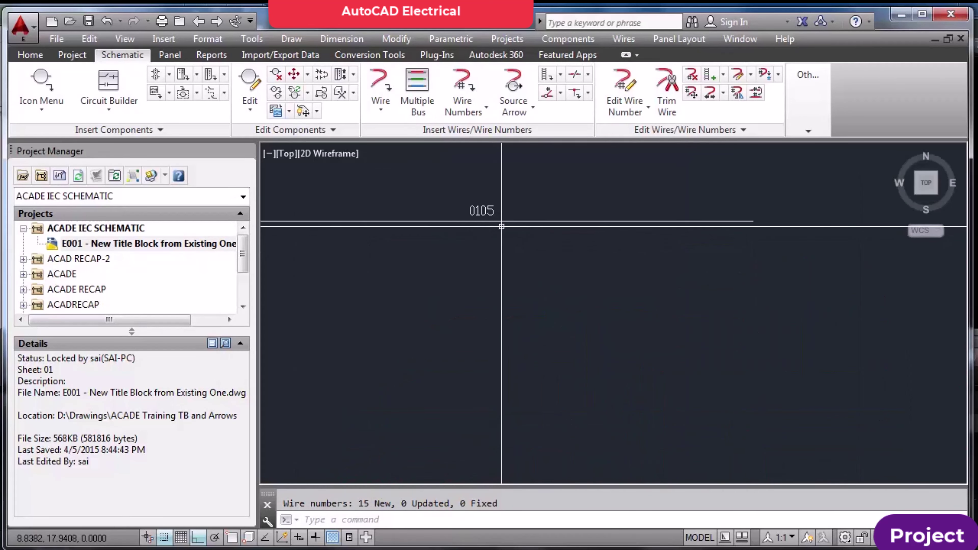
{"action": "scroll", "coordinate": [501, 227], "scroll_direction": "down", "scroll_amount": 3}
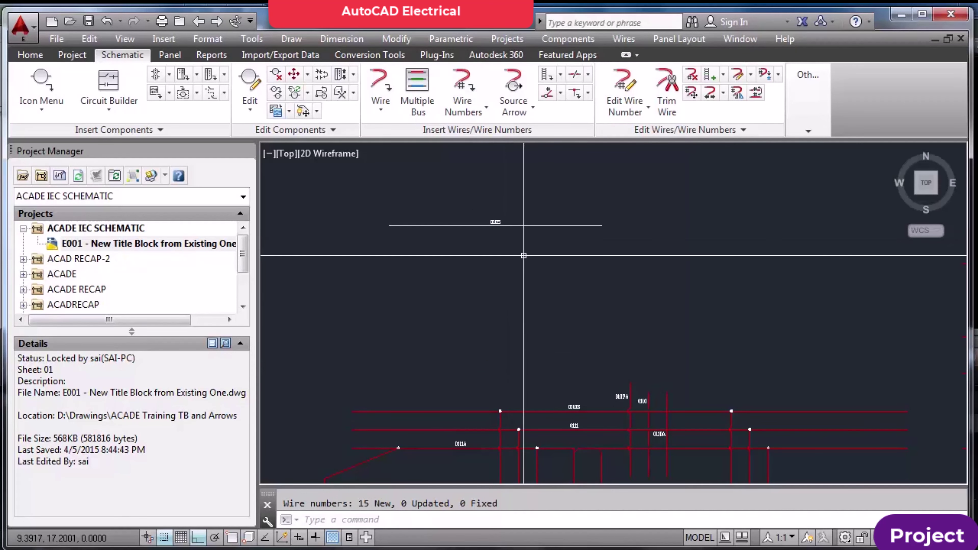
{"action": "scroll", "coordinate": [509, 231], "scroll_direction": "up", "scroll_amount": 4}
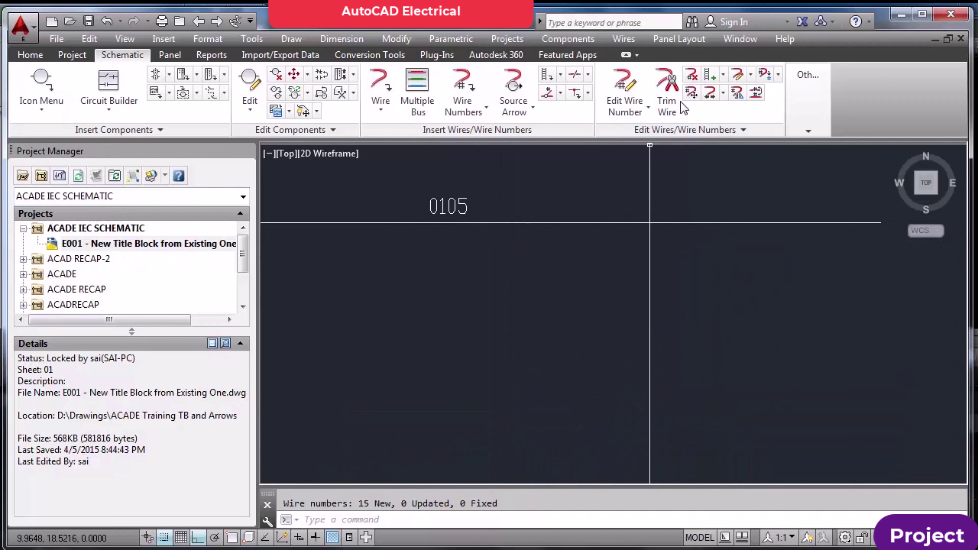
Remove layer 0 from the wire types in the Create/Edit Wire Type settings and accept the change
{"action": "left_click", "coordinate": [750, 77]}
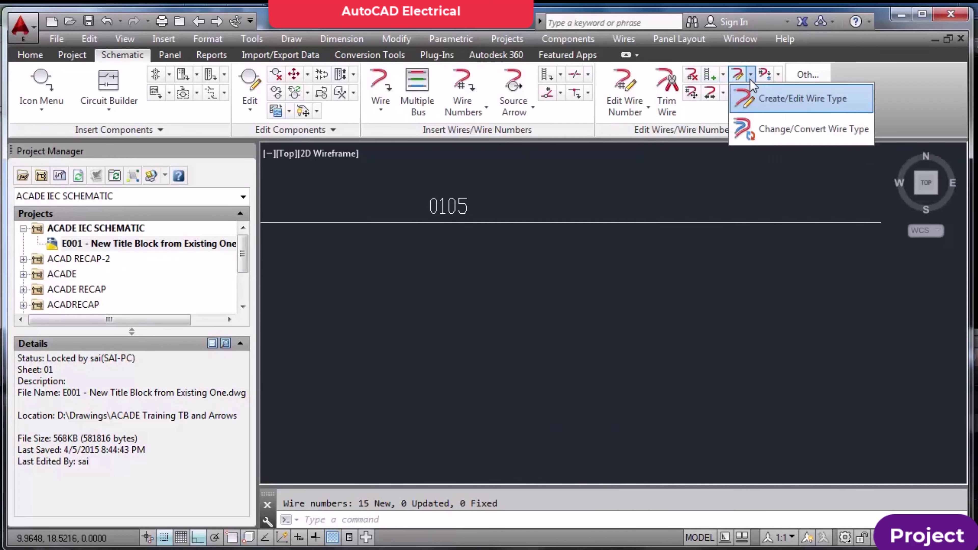
{"action": "left_click", "coordinate": [769, 96]}
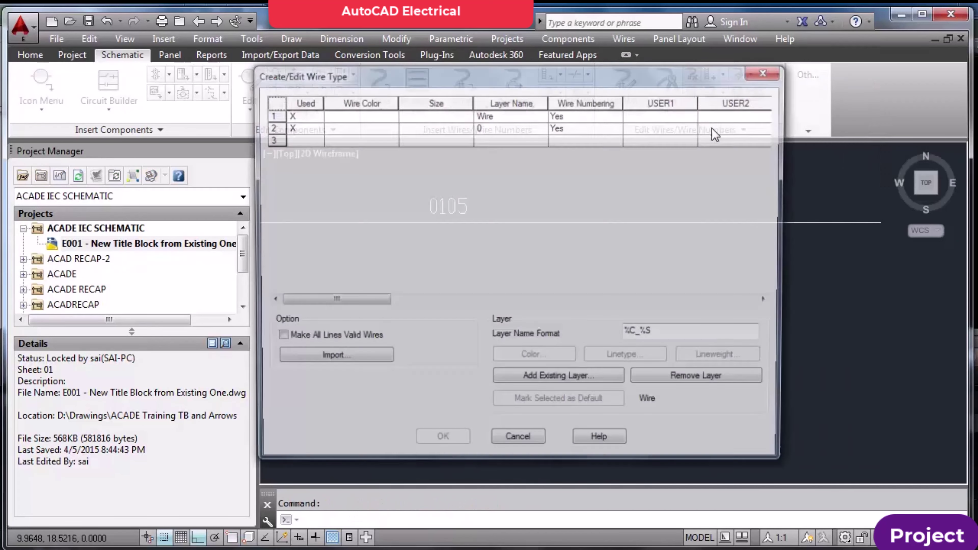
{"action": "left_click", "coordinate": [504, 129]}
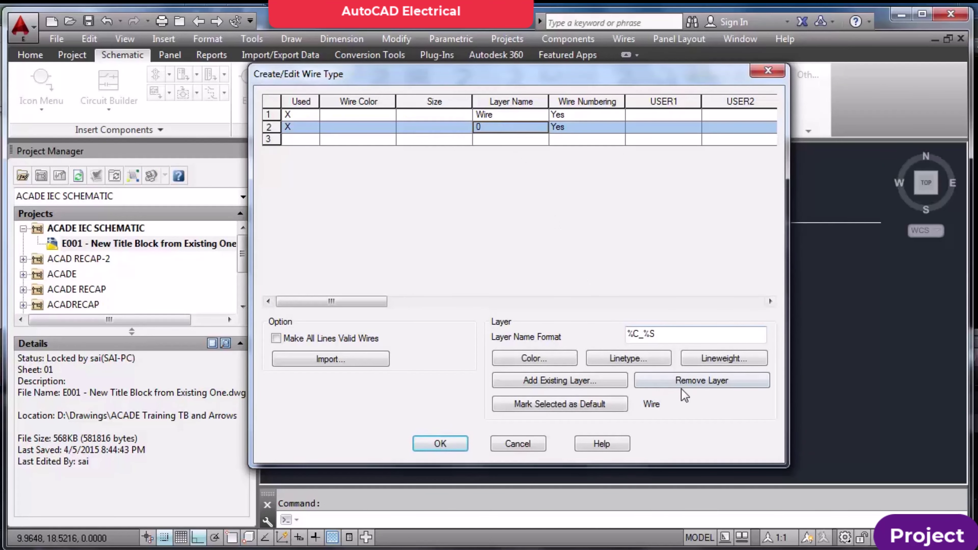
{"action": "left_click", "coordinate": [689, 383]}
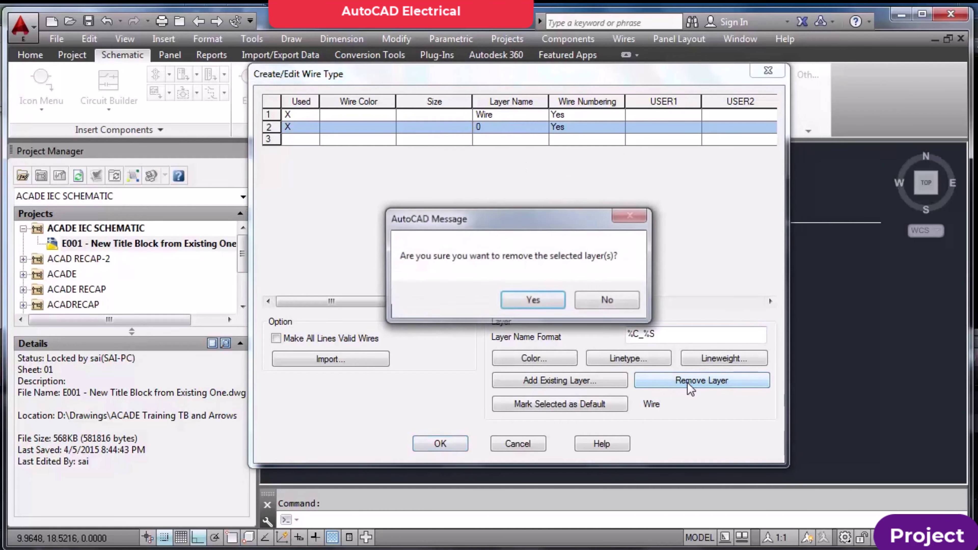
{"action": "left_click", "coordinate": [539, 307]}
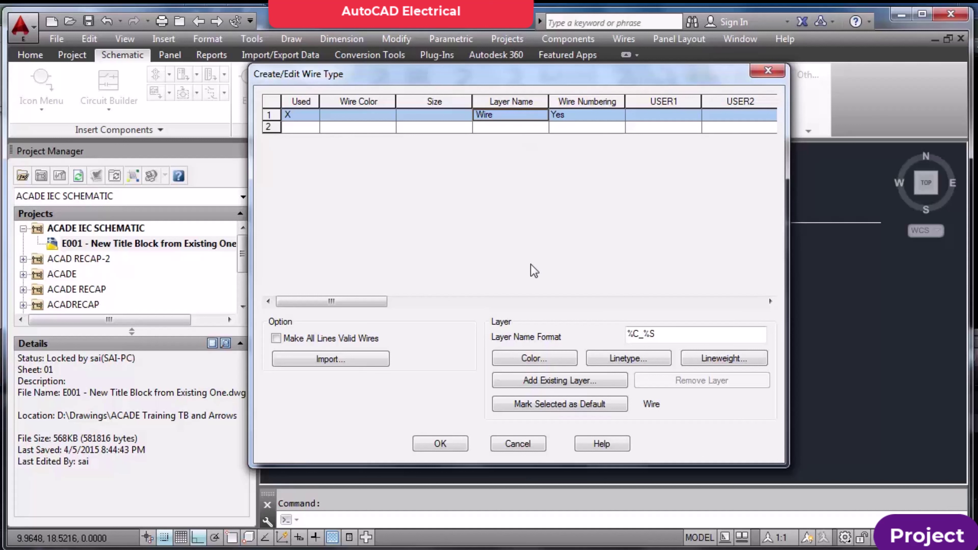
{"action": "left_click", "coordinate": [455, 447]}
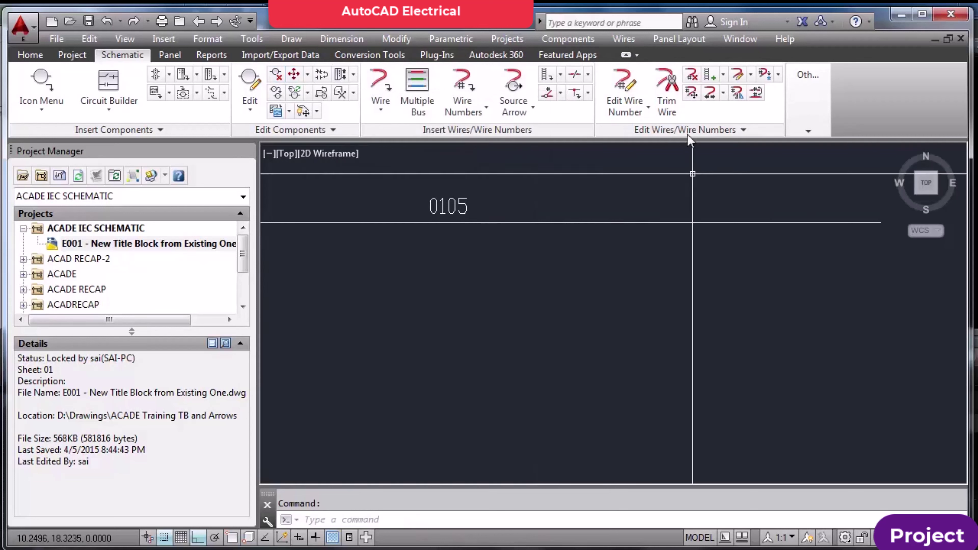
Erase the wire numbers across the schematic area with Erase Wire Number
{"action": "left_click", "coordinate": [692, 74]}
{"action": "scroll", "coordinate": [590, 174], "scroll_direction": "down", "scroll_amount": 5}
{"action": "scroll", "coordinate": [590, 187], "scroll_direction": "down", "scroll_amount": 4}
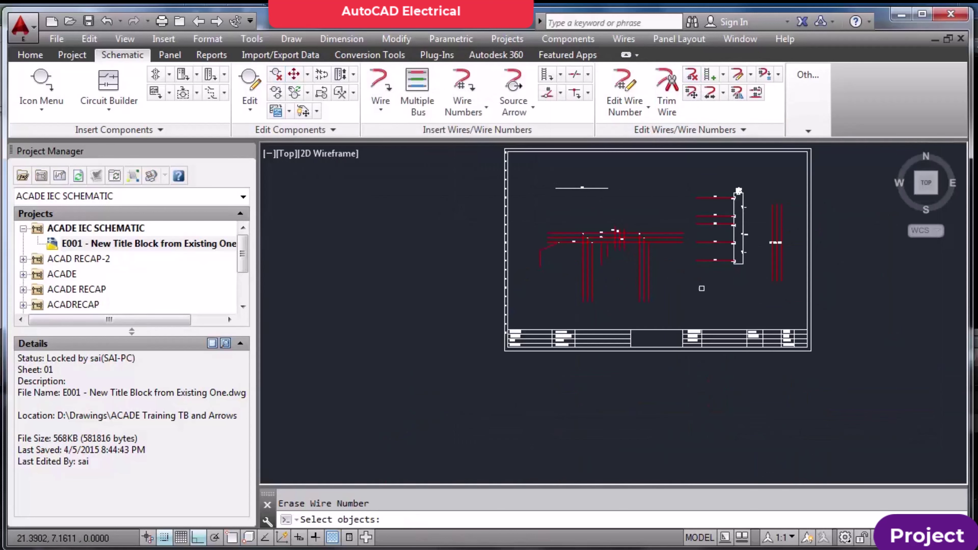
{"action": "left_click", "coordinate": [782, 319]}
{"action": "left_click", "coordinate": [554, 176]}
{"action": "key", "text": "Return"}
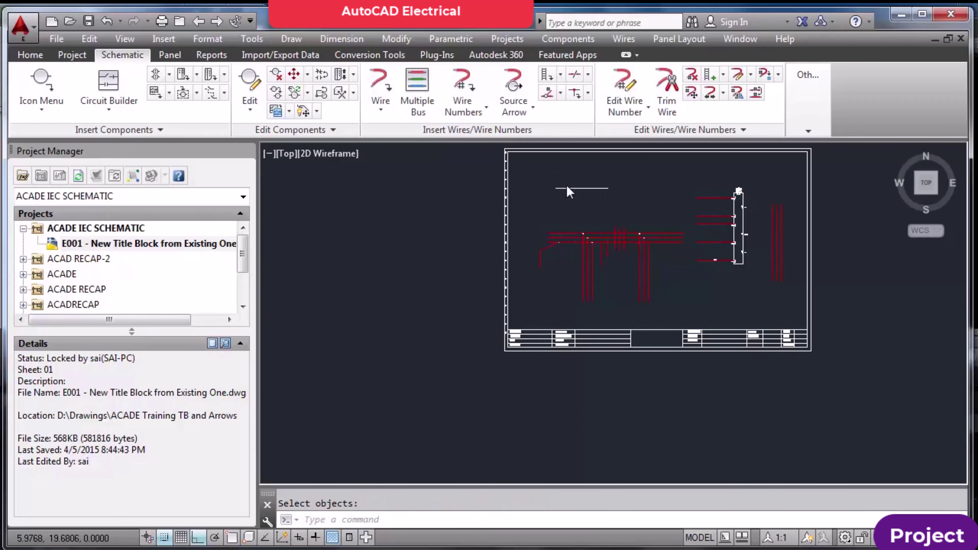
Tag all wires drawing-wide again with line-reference numbers and check the layer 0 line
{"action": "left_click", "coordinate": [469, 84]}
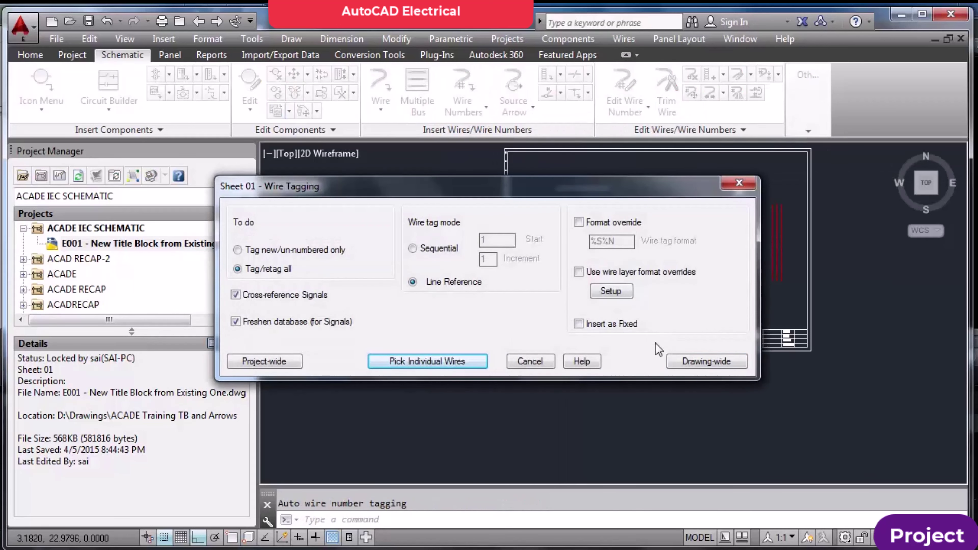
{"action": "left_click", "coordinate": [710, 420]}
{"action": "scroll", "coordinate": [633, 230], "scroll_direction": "up", "scroll_amount": 10}
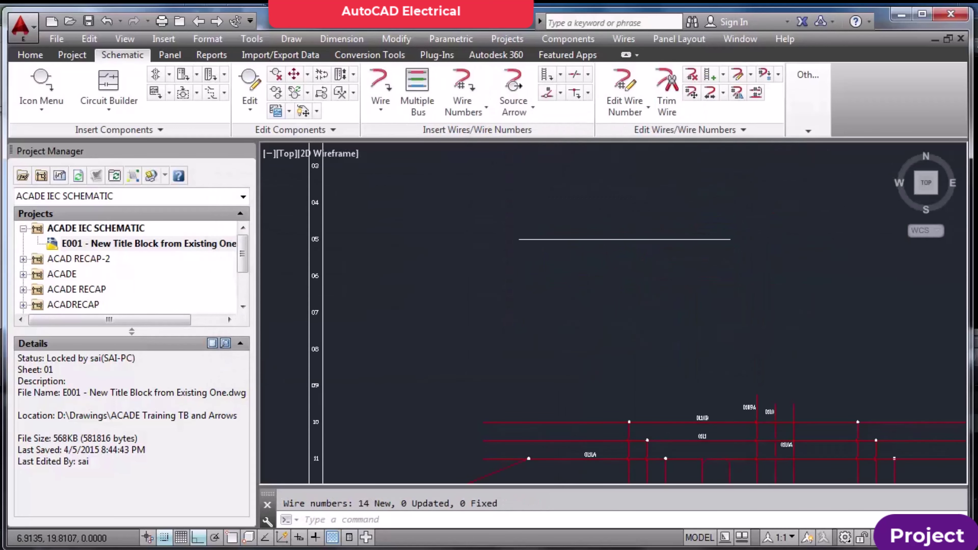
{"action": "scroll", "coordinate": [627, 224], "scroll_direction": "down", "scroll_amount": 4}
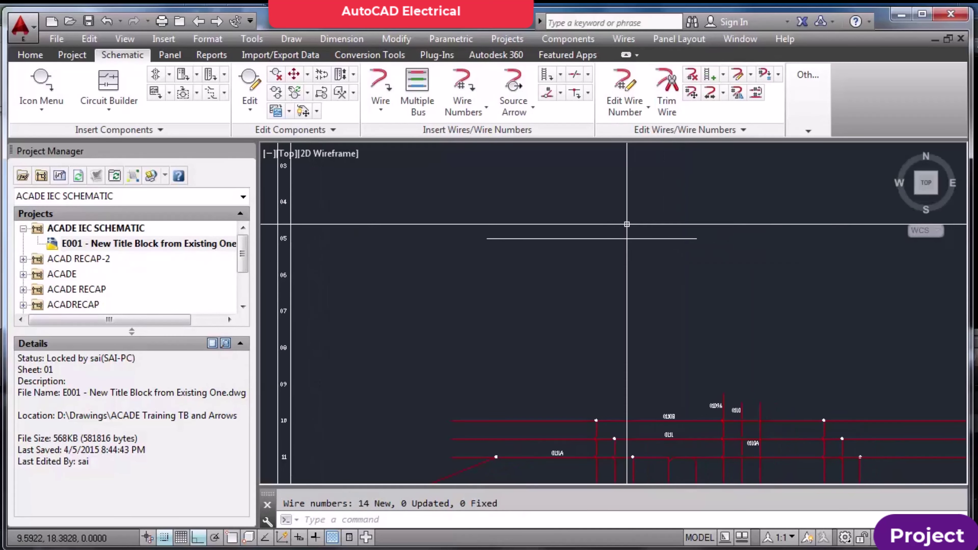
{"action": "scroll", "coordinate": [627, 224], "scroll_direction": "down", "scroll_amount": 5}
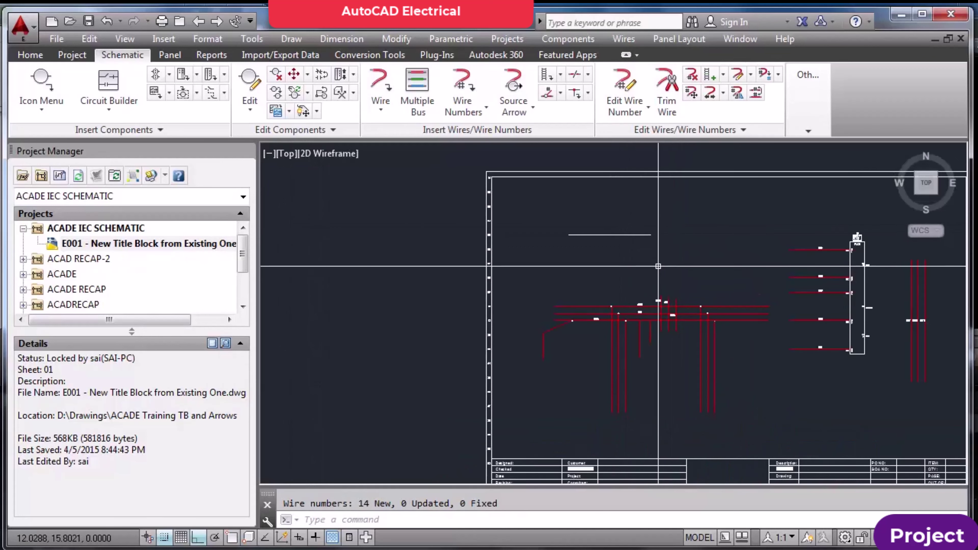
Erase the horizontal layer 0 line above the wire bus
{"action": "type", "text": "z"}
{"action": "key", "text": "Return"}
{"action": "type", "text": "e"}
{"action": "key", "text": "Return"}
{"action": "type", "text": "e"}
{"action": "key", "text": "Return"}
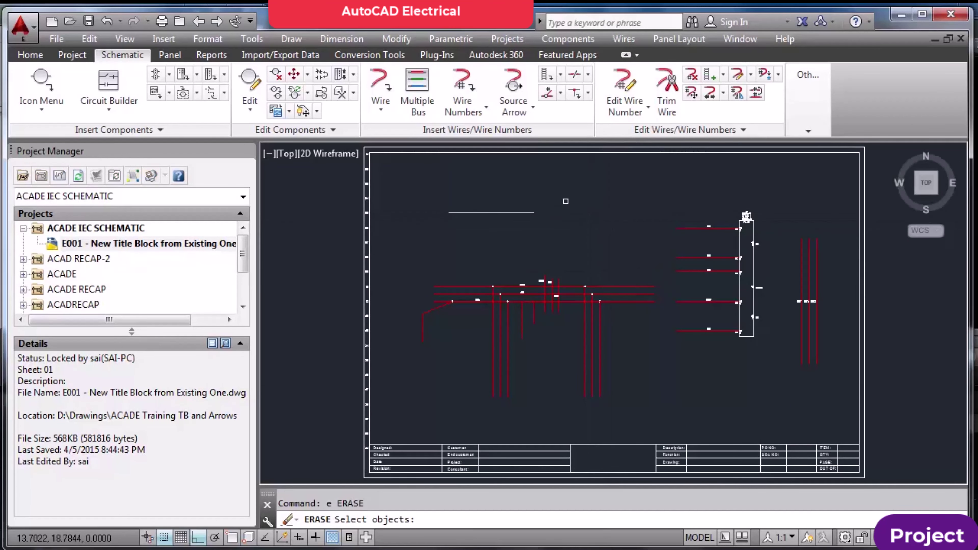
{"action": "left_click", "coordinate": [565, 203]}
{"action": "left_click", "coordinate": [509, 229]}
{"action": "key", "text": "Return"}
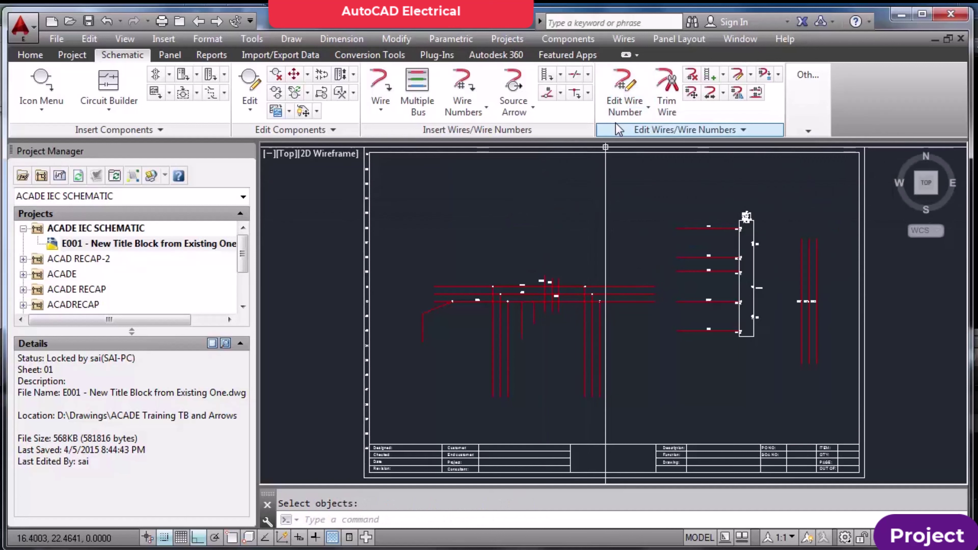
Turn snap off and change wire number 0110B on the upper bus wire to the fixed tag 0110BLACAK
{"action": "scroll", "coordinate": [523, 286], "scroll_direction": "up", "scroll_amount": 6}
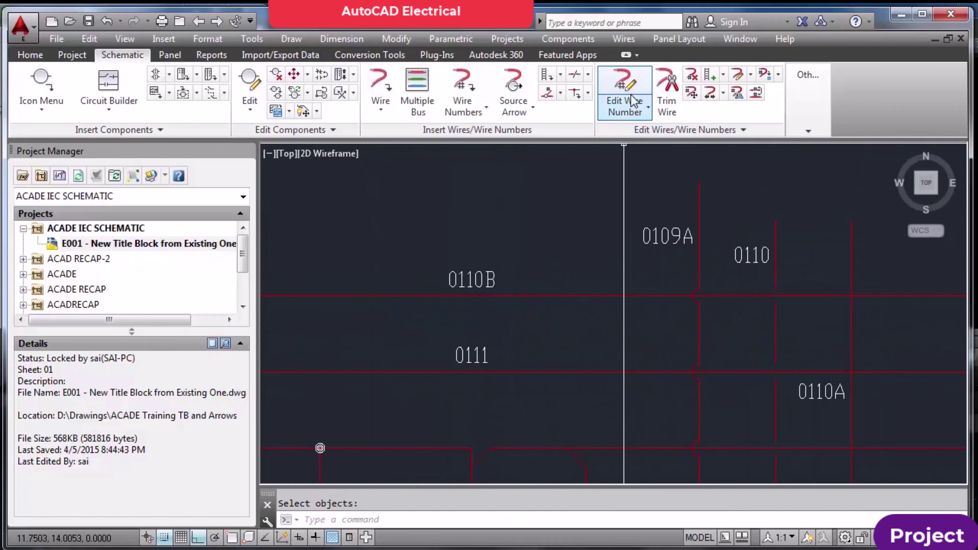
{"action": "left_click", "coordinate": [625, 86]}
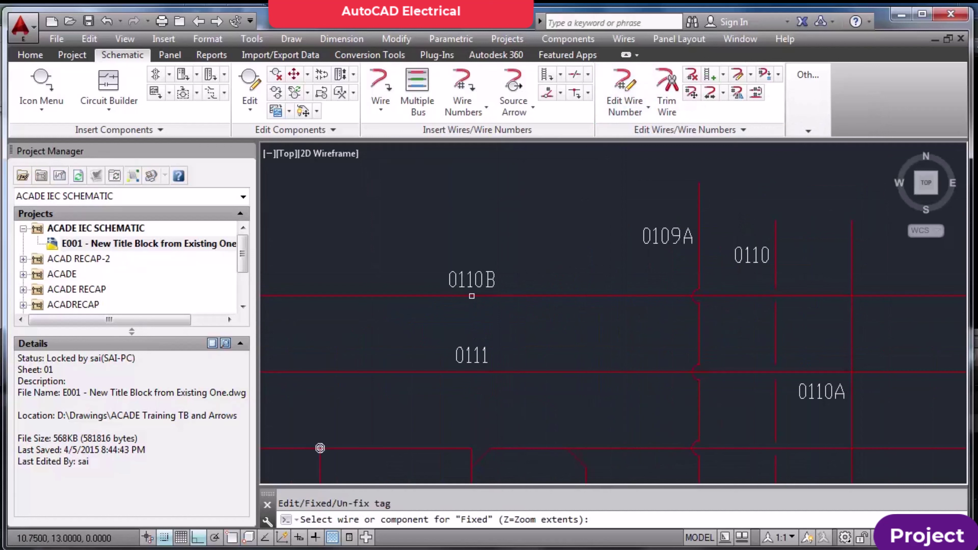
{"action": "key", "text": "F9"}
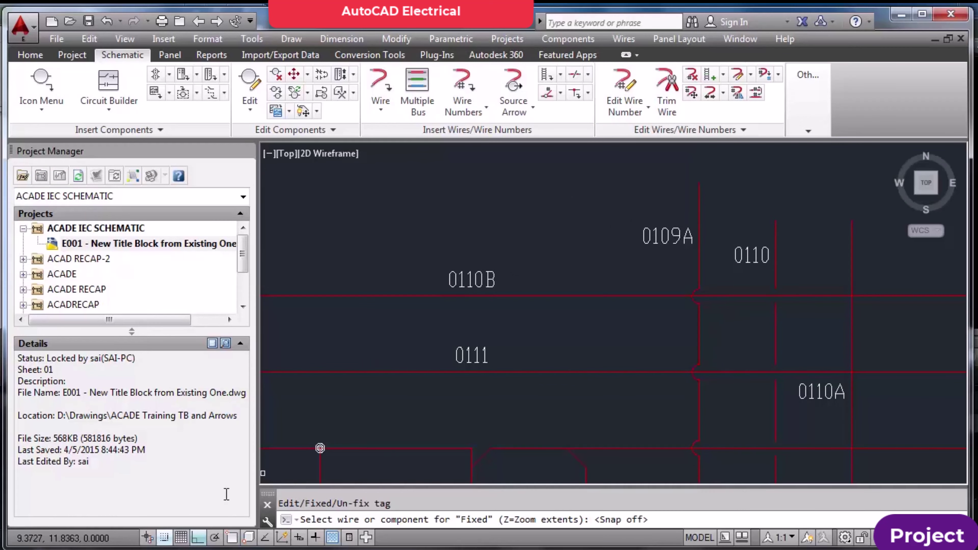
{"action": "left_click", "coordinate": [461, 281]}
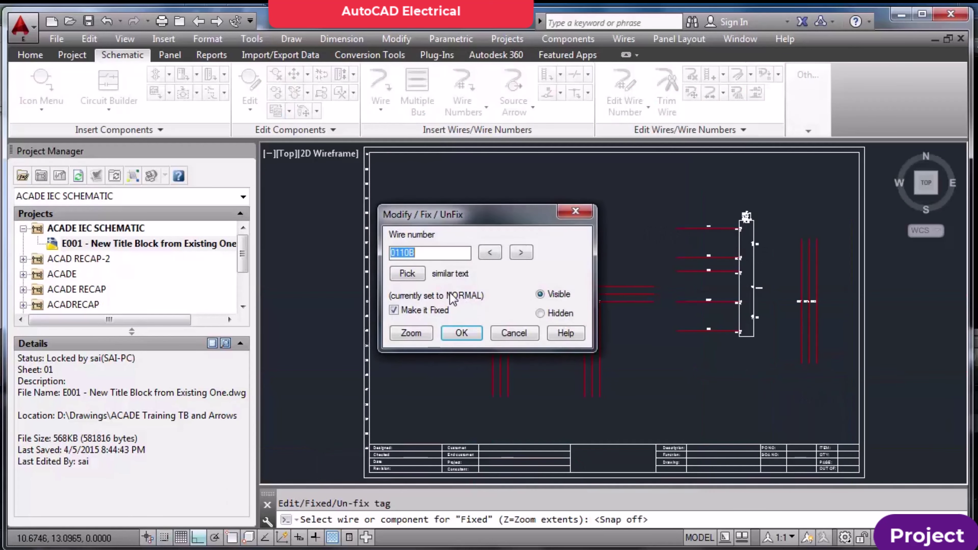
{"action": "left_click", "coordinate": [417, 253]}
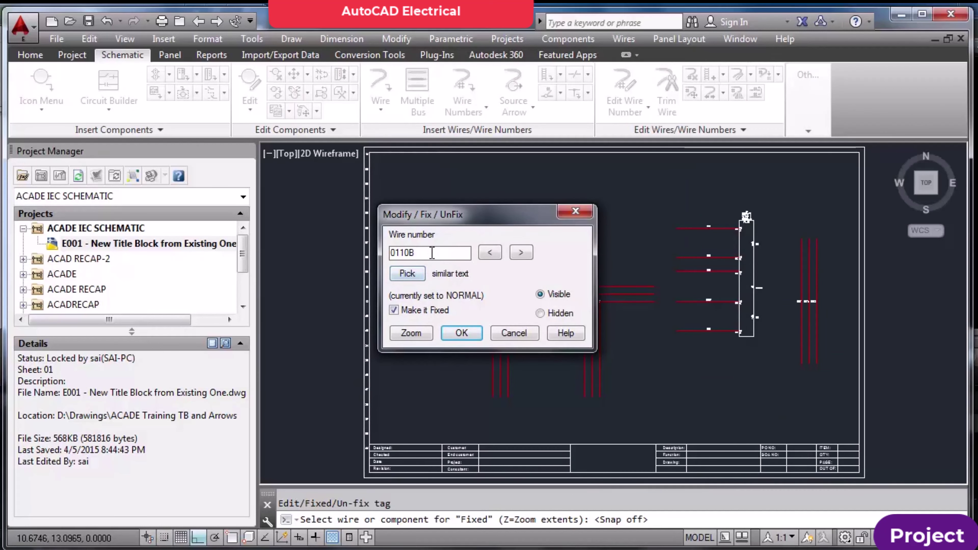
{"action": "type", "text": "AK"}
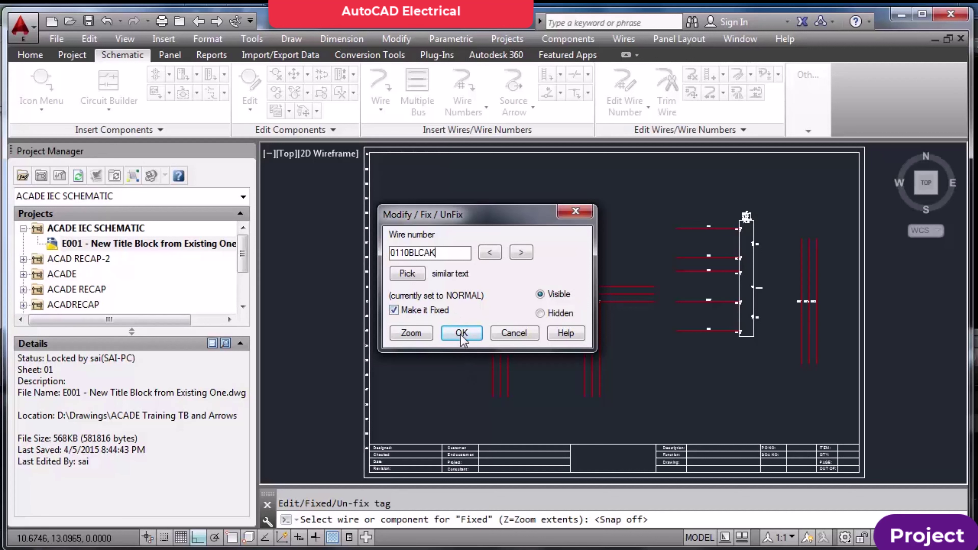
{"action": "type", "text": "A"}
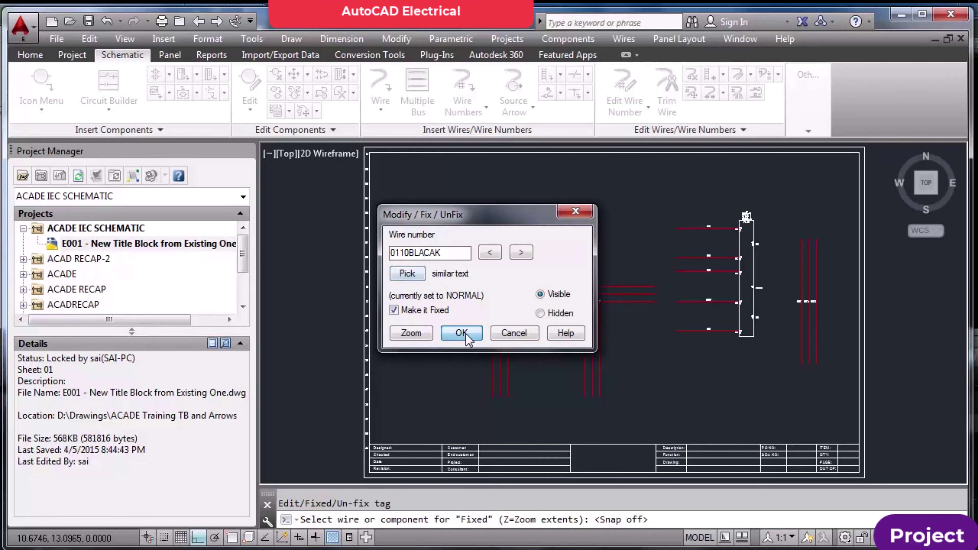
{"action": "left_click", "coordinate": [462, 333]}
{"action": "scroll", "coordinate": [489, 316], "scroll_direction": "down", "scroll_amount": 1}
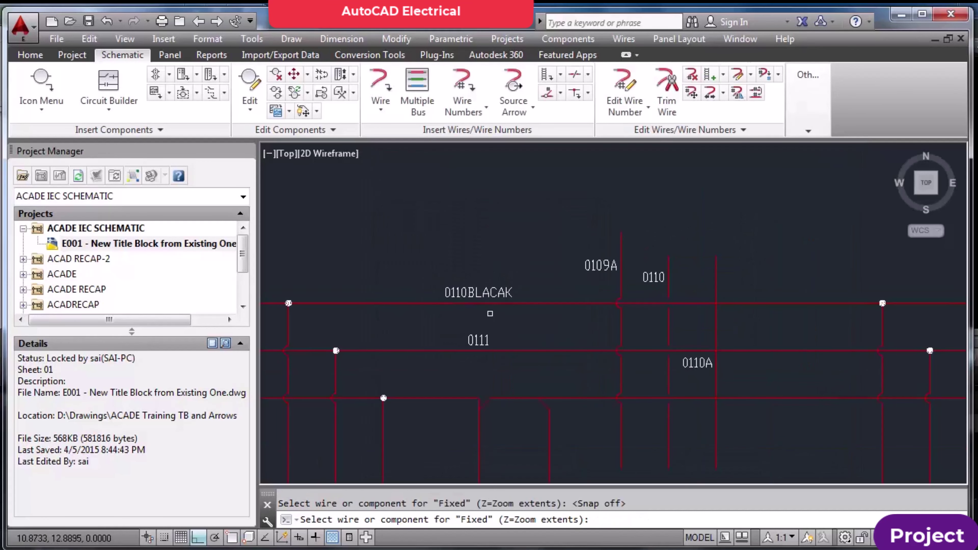
{"action": "key", "text": "Escape"}
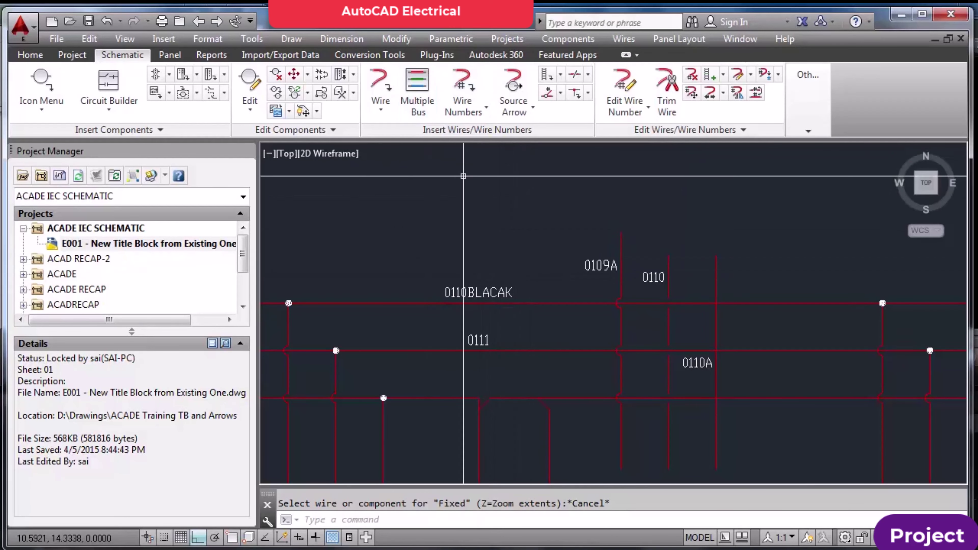
Draw a short horizontal wire in the empty area below the PLC module's wires
{"action": "scroll", "coordinate": [477, 250], "scroll_direction": "down", "scroll_amount": 2}
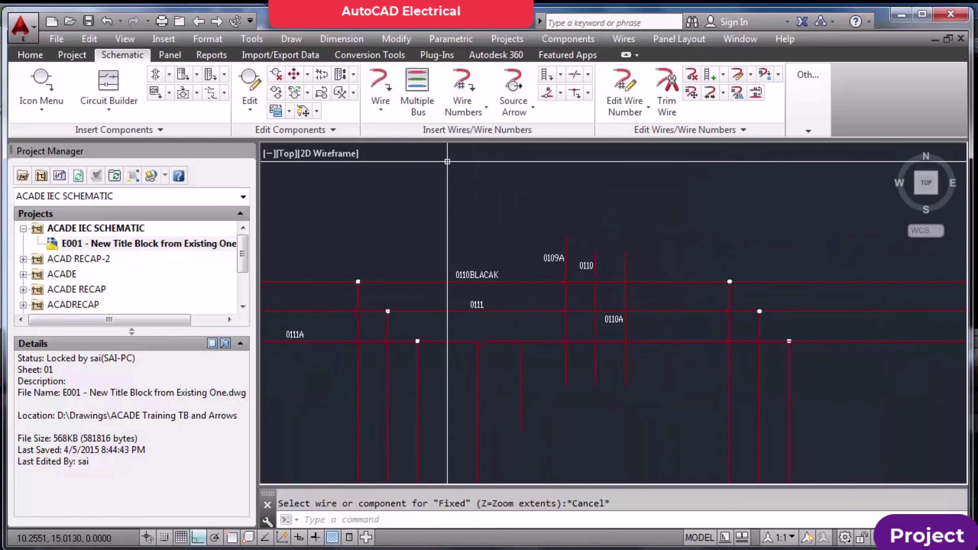
{"action": "left_click", "coordinate": [380, 89]}
{"action": "scroll", "coordinate": [358, 154], "scroll_direction": "down", "scroll_amount": 4}
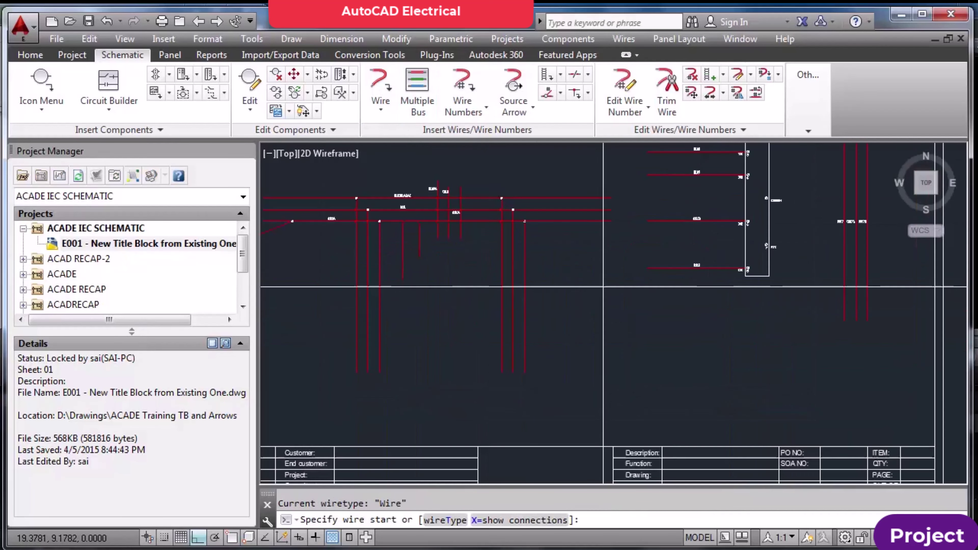
{"action": "left_click", "coordinate": [703, 352]}
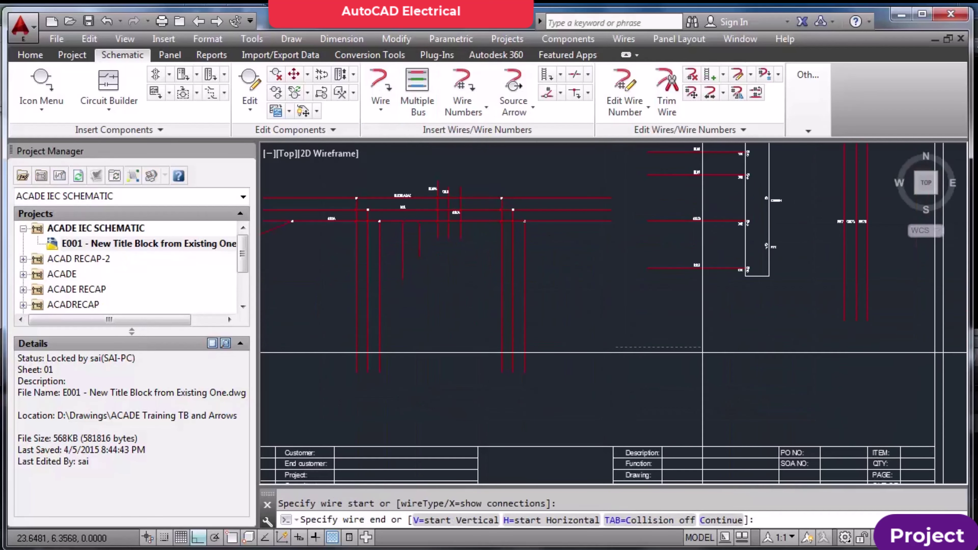
{"action": "left_click", "coordinate": [722, 347]}
Insert a source signal arrow with code 12VDC at the right end of the uppermost bus wire
{"action": "left_click", "coordinate": [524, 112]}
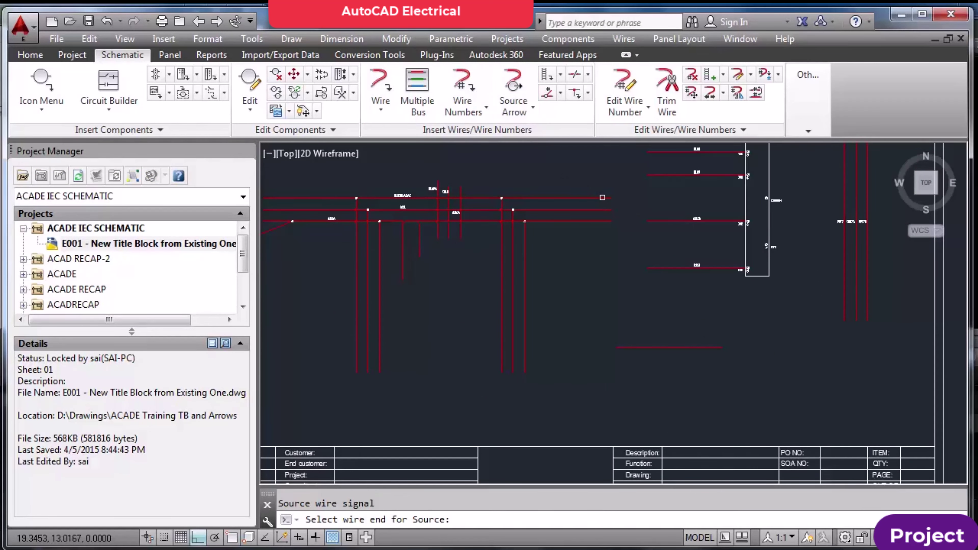
{"action": "left_click", "coordinate": [607, 199]}
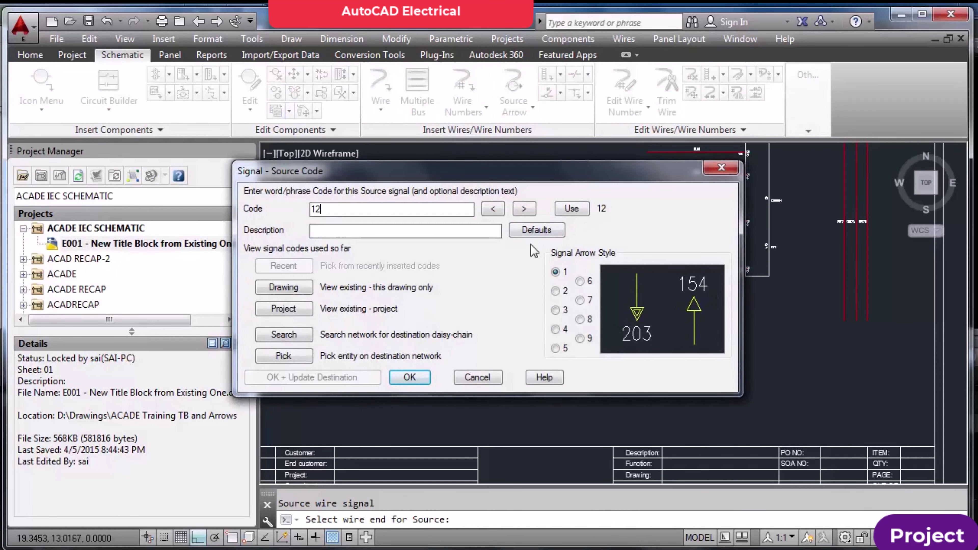
{"action": "type", "text": "VDC"}
{"action": "left_click", "coordinate": [416, 378]}
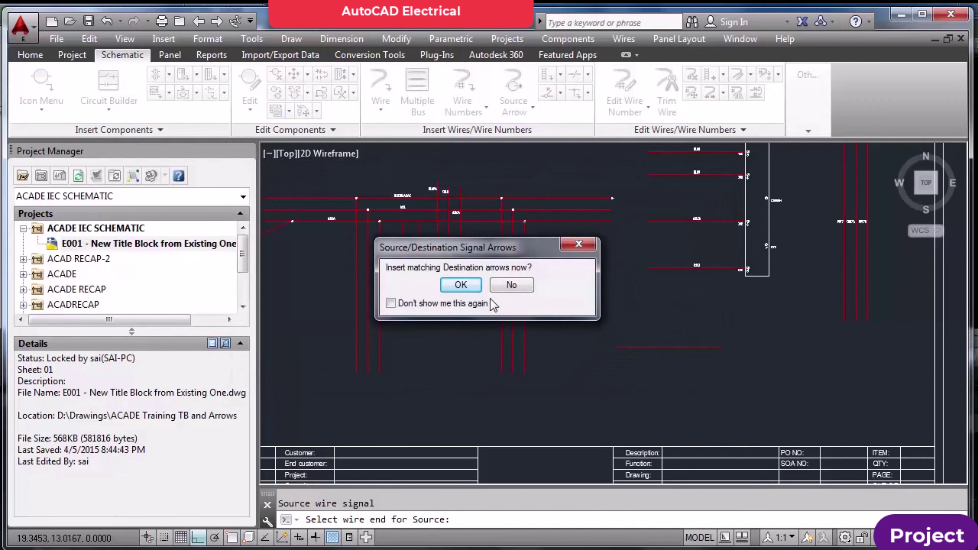
Try to insert the matching destination arrow at the left end of the new horizontal wire
{"action": "left_click", "coordinate": [461, 285]}
{"action": "left_click", "coordinate": [617, 347]}
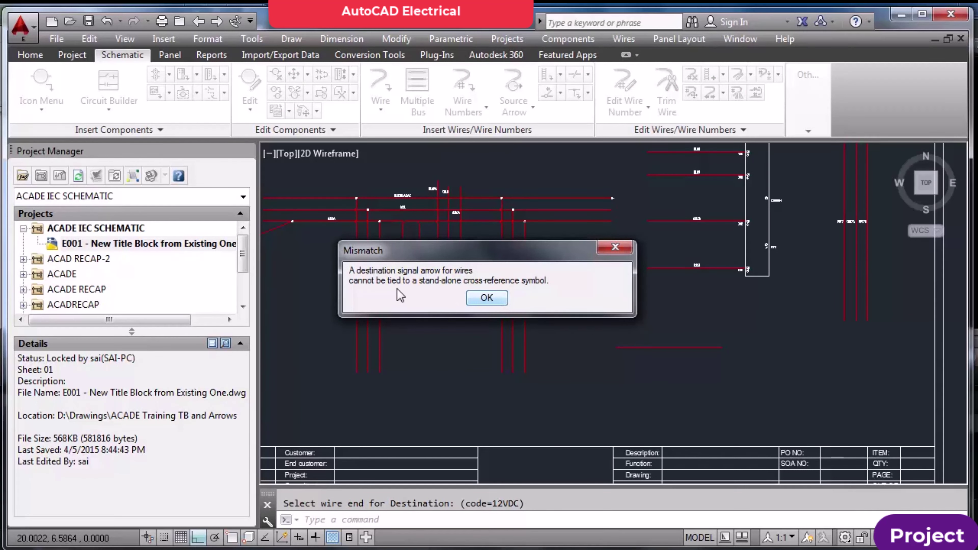
{"action": "left_click", "coordinate": [488, 301]}
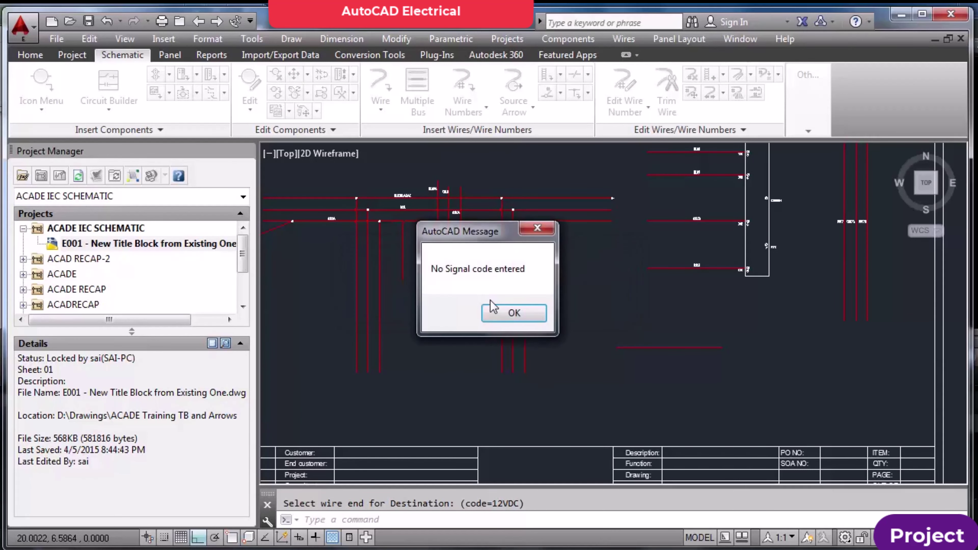
{"action": "left_click", "coordinate": [510, 313]}
Swap wire numbers 0109A and 0110 on the vertical wires crossing the bus
{"action": "scroll", "coordinate": [411, 216], "scroll_direction": "up", "scroll_amount": 6}
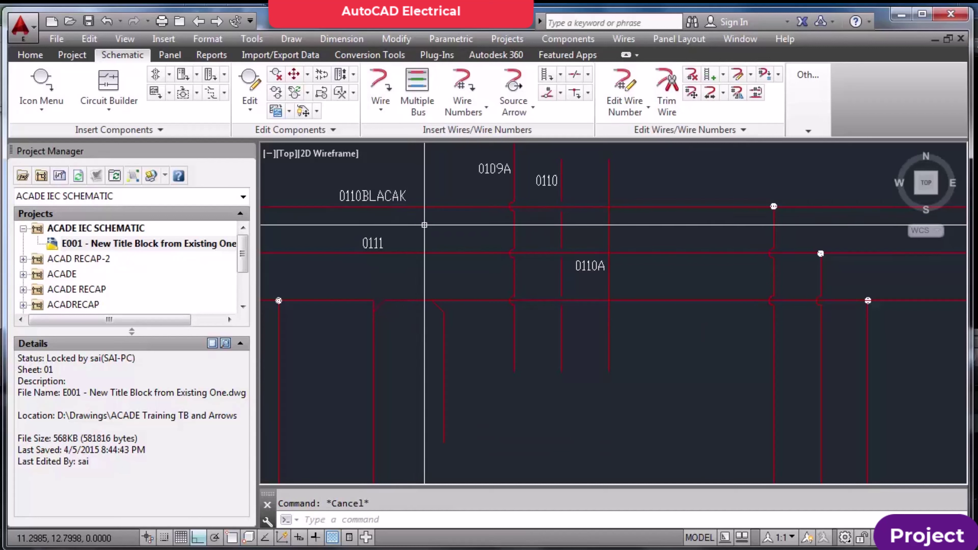
{"action": "scroll", "coordinate": [425, 226], "scroll_direction": "down", "scroll_amount": 2}
{"action": "scroll", "coordinate": [424, 228], "scroll_direction": "up", "scroll_amount": 2}
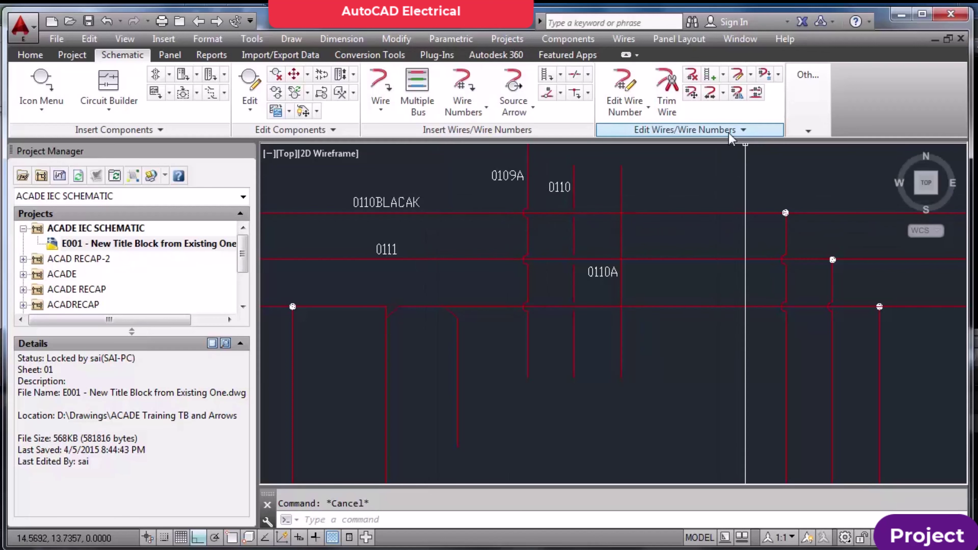
{"action": "left_click", "coordinate": [645, 111]}
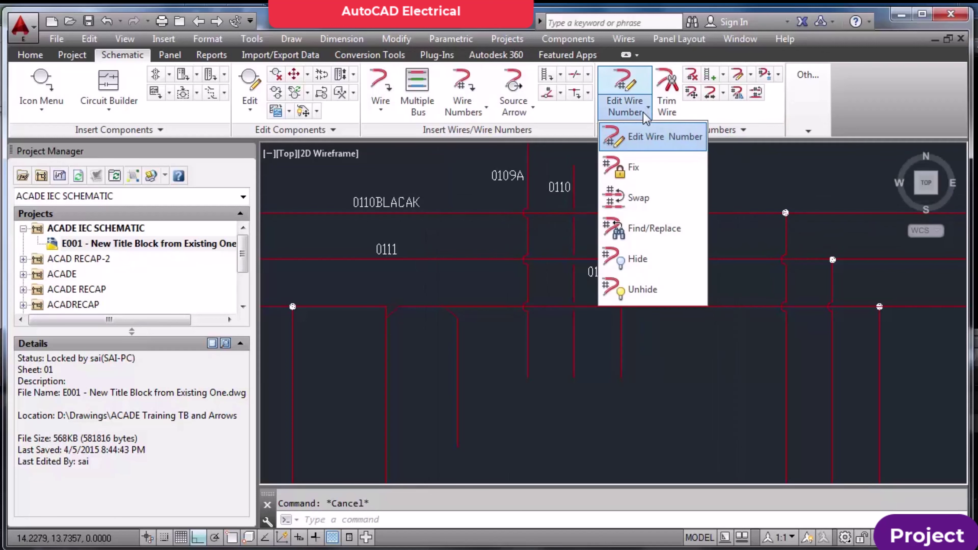
{"action": "left_click", "coordinate": [651, 198]}
{"action": "left_click", "coordinate": [519, 176]}
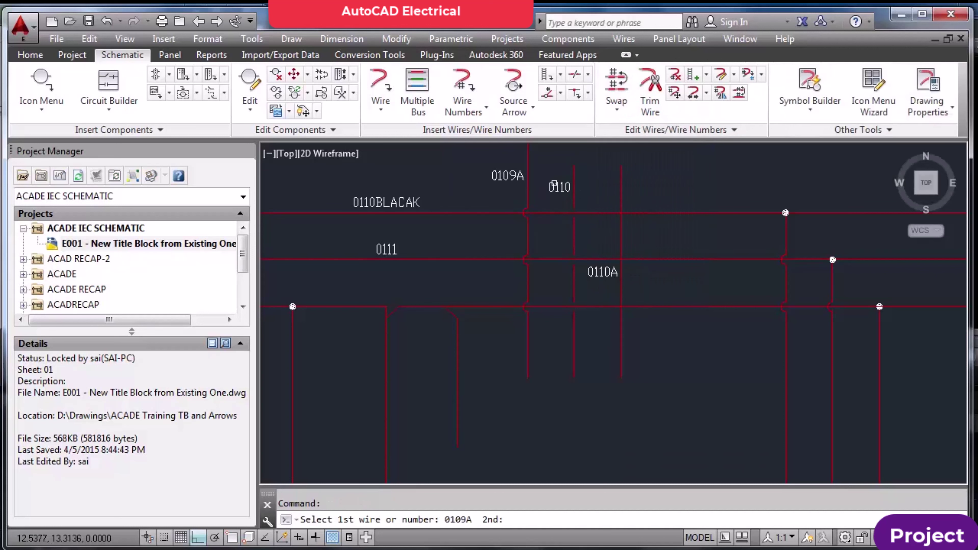
{"action": "left_click", "coordinate": [554, 185]}
Swap wire numbers 0108 and 0109 on the TDX and DTR wires of the PLC module
{"action": "scroll", "coordinate": [590, 271], "scroll_direction": "down", "scroll_amount": 4}
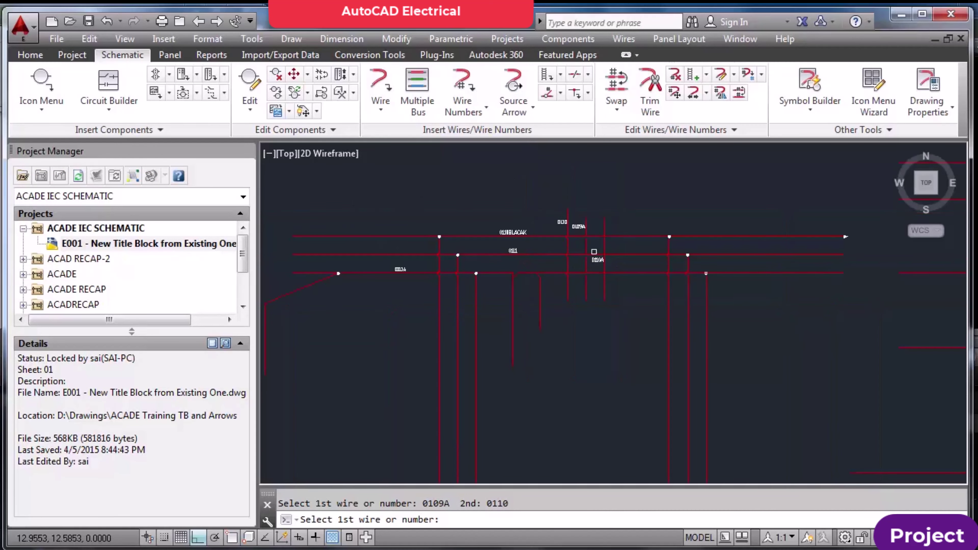
{"action": "scroll", "coordinate": [554, 295], "scroll_direction": "down", "scroll_amount": 4}
{"action": "scroll", "coordinate": [557, 309], "scroll_direction": "up", "scroll_amount": 8}
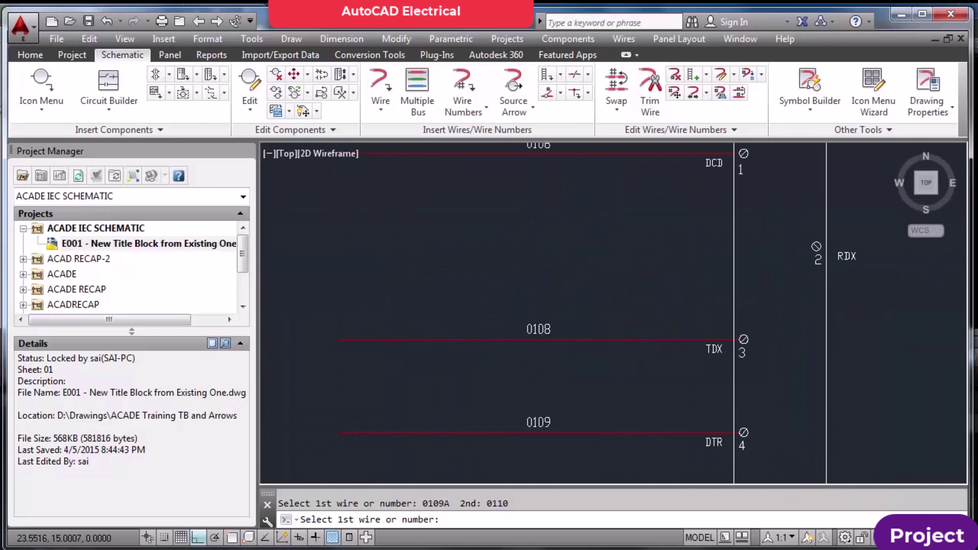
{"action": "right_click", "coordinate": [557, 308]}
{"action": "key", "text": "Escape"}
{"action": "scroll", "coordinate": [556, 309], "scroll_direction": "up", "scroll_amount": 3}
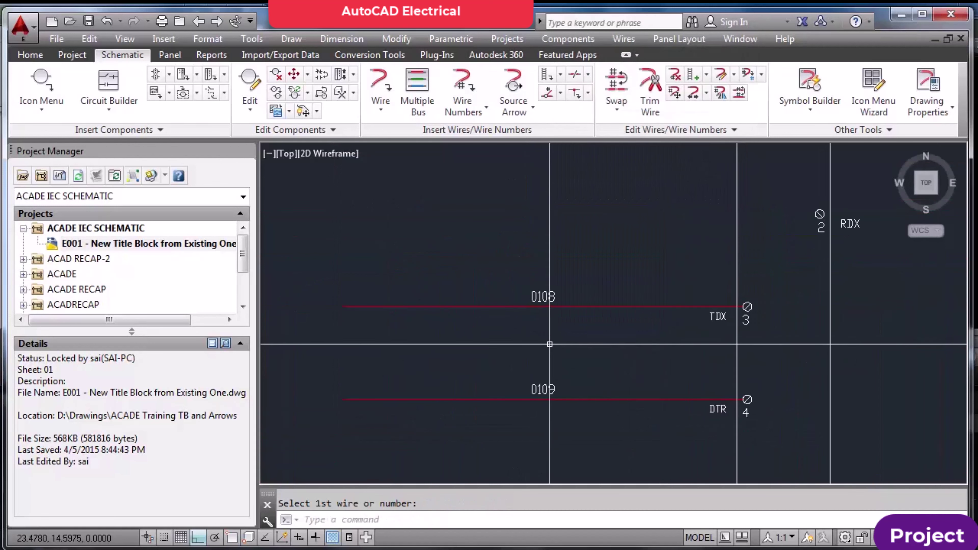
{"action": "key", "text": "Return"}
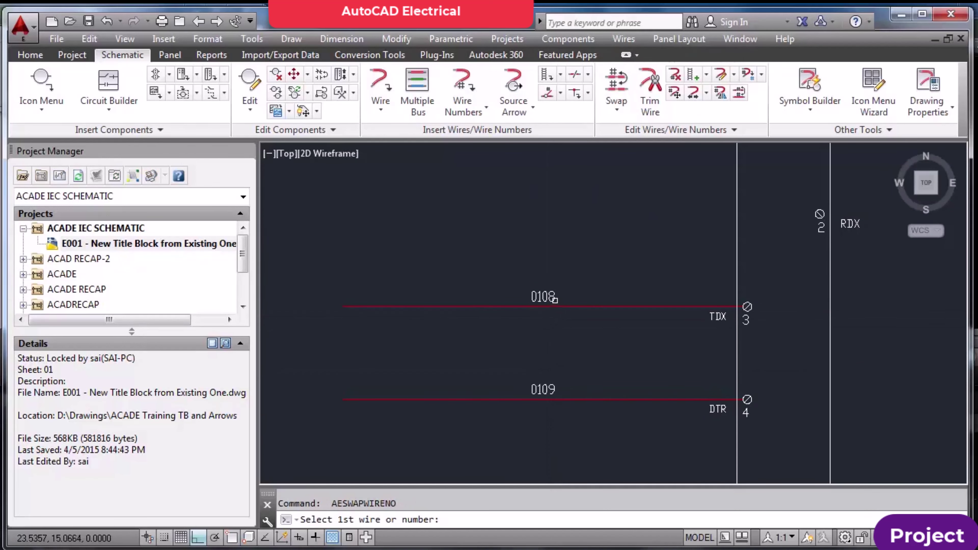
{"action": "left_click", "coordinate": [554, 297]}
{"action": "left_click", "coordinate": [552, 389]}
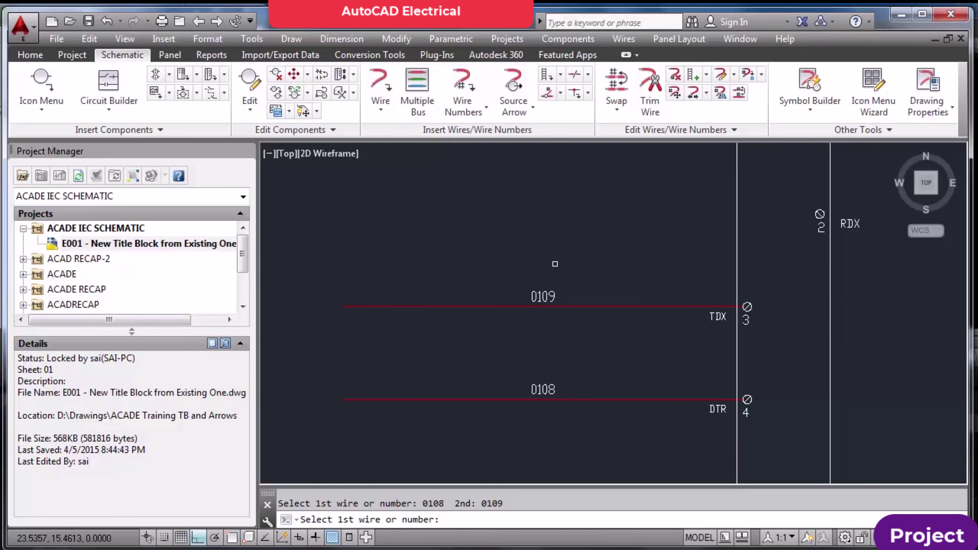
{"action": "key", "text": "Escape"}
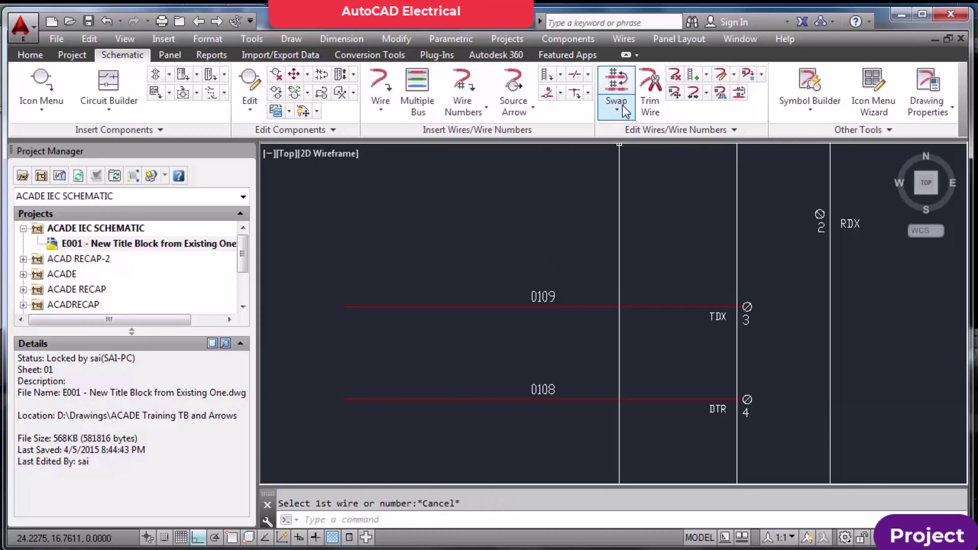
Hide the wire number on the PLC module's TDX wire
{"action": "left_click", "coordinate": [618, 109]}
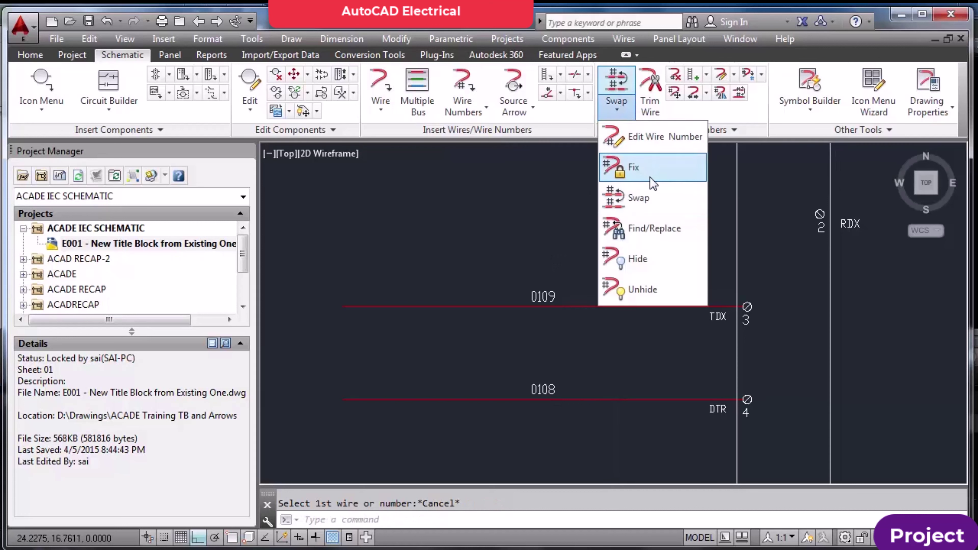
{"action": "left_click", "coordinate": [639, 259]}
{"action": "left_click", "coordinate": [553, 296]}
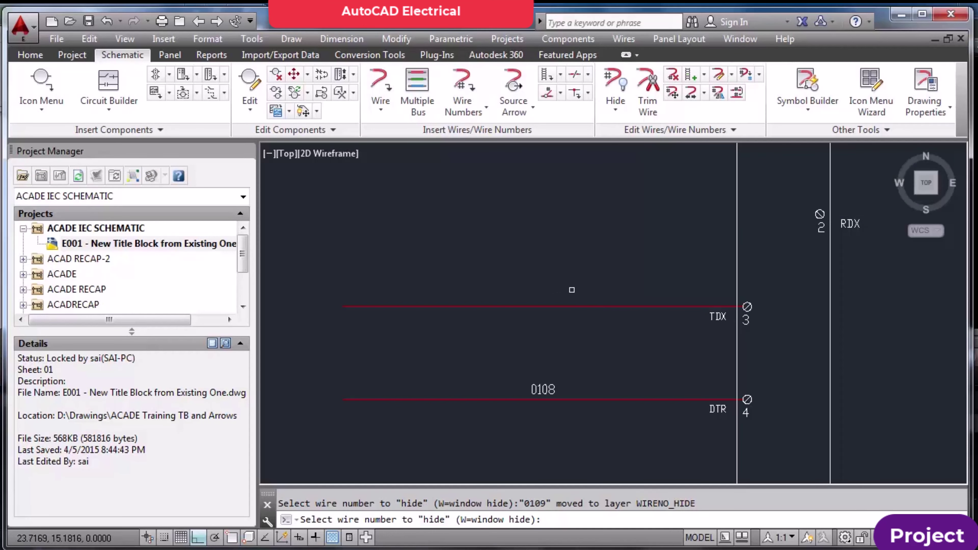
{"action": "key", "text": "Escape"}
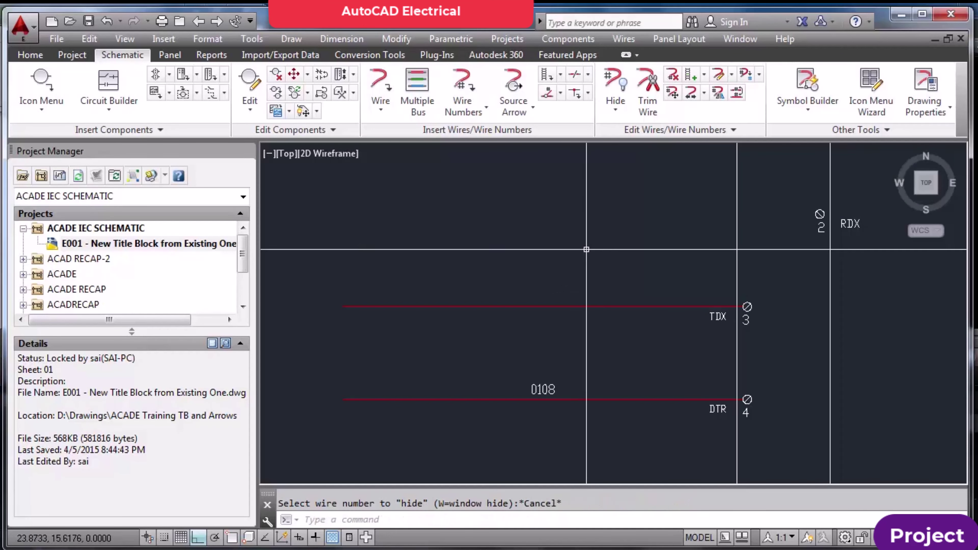
Unhide the wire number on the PLC module's TDX wire
{"action": "left_click", "coordinate": [615, 108]}
{"action": "left_click", "coordinate": [640, 288]}
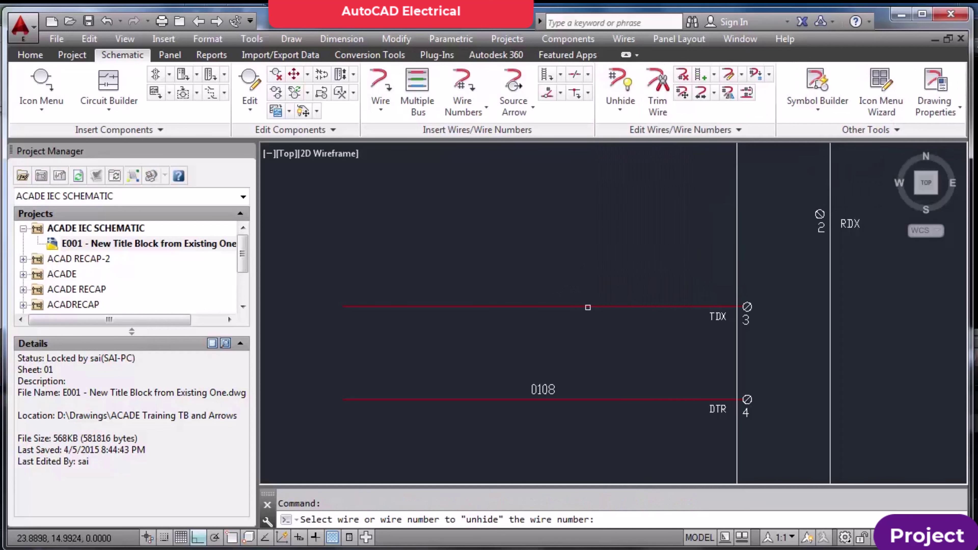
{"action": "left_click", "coordinate": [588, 307]}
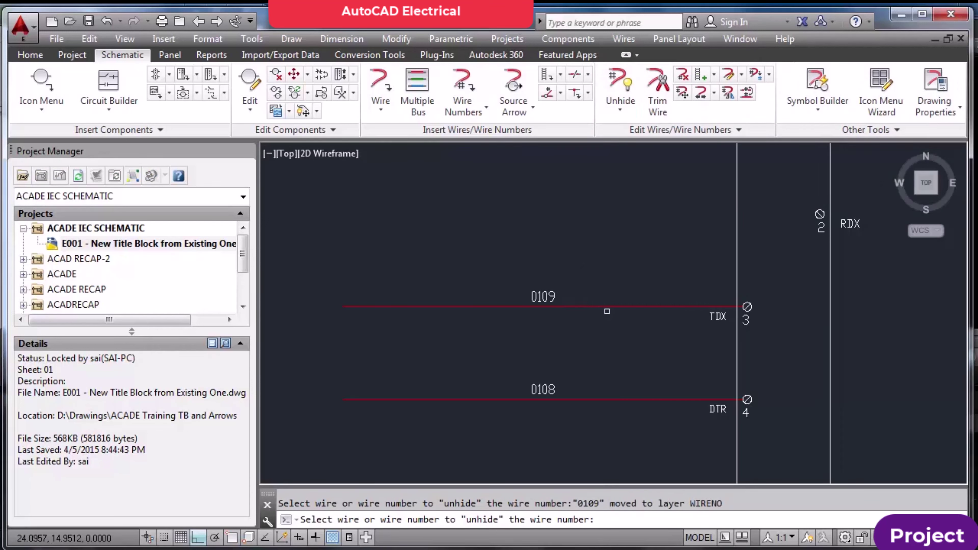
{"action": "key", "text": "Escape"}
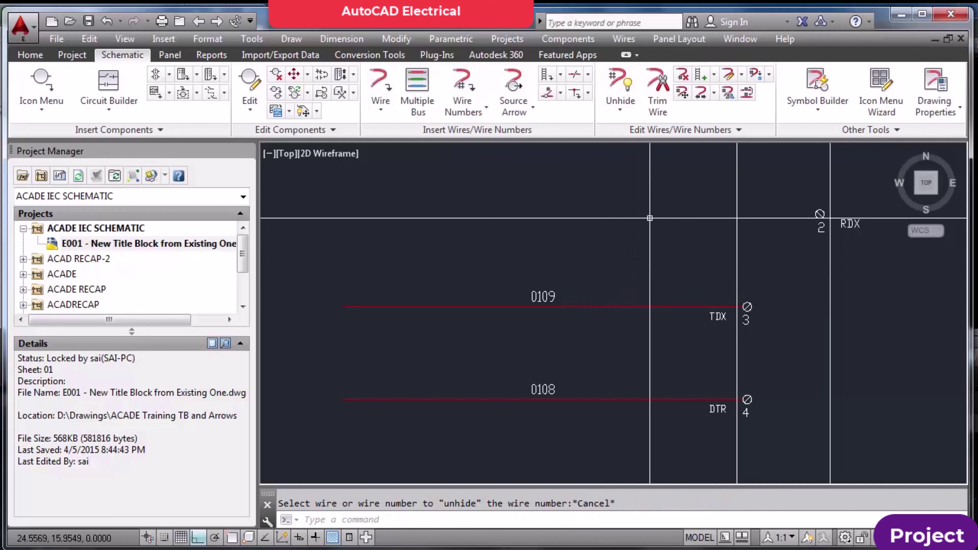
Try Trim Wire on the TDX wire and the long angled-tee vertical wire below the bus, and undo the trimming
{"action": "left_click", "coordinate": [657, 91]}
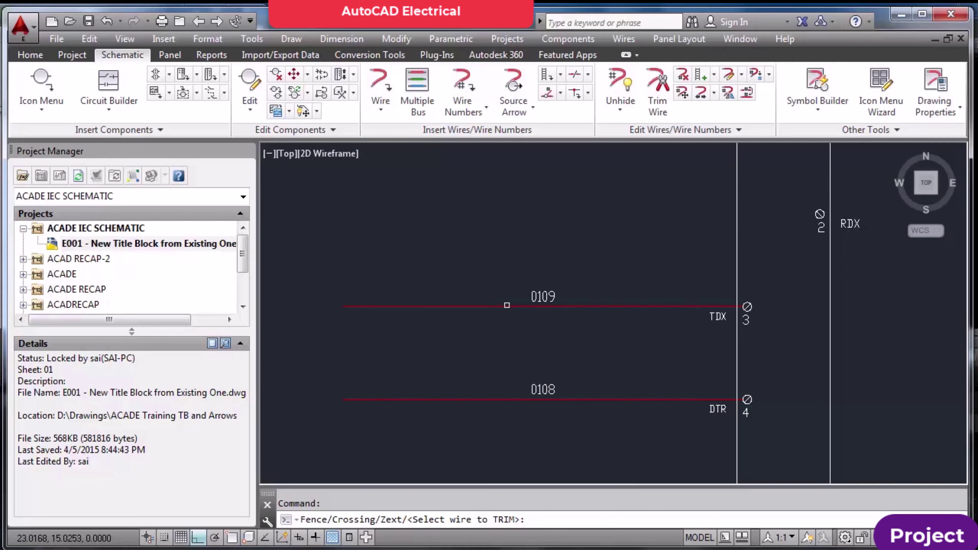
{"action": "left_click", "coordinate": [507, 306]}
{"action": "scroll", "coordinate": [568, 244], "scroll_direction": "down", "scroll_amount": 5}
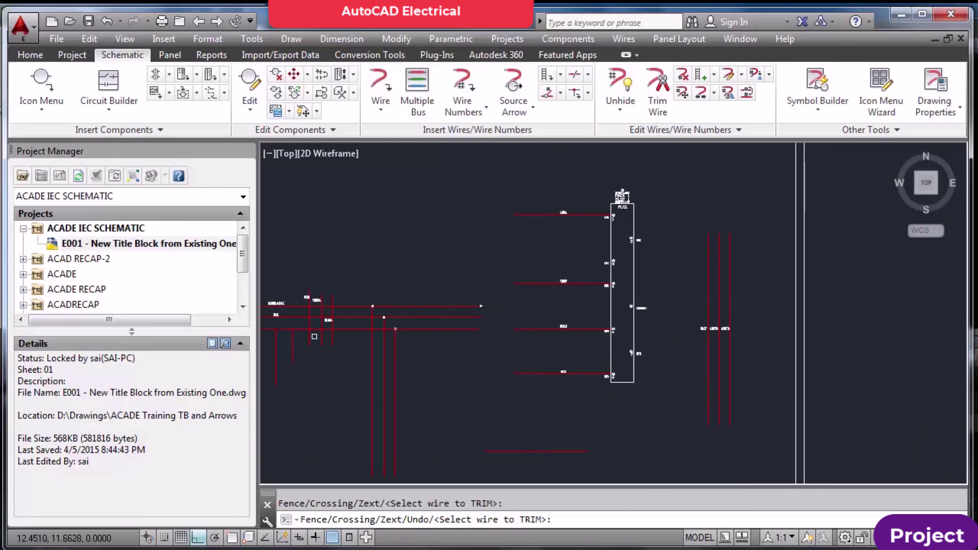
{"action": "scroll", "coordinate": [314, 337], "scroll_direction": "up", "scroll_amount": 5}
{"action": "scroll", "coordinate": [363, 325], "scroll_direction": "down", "scroll_amount": 5}
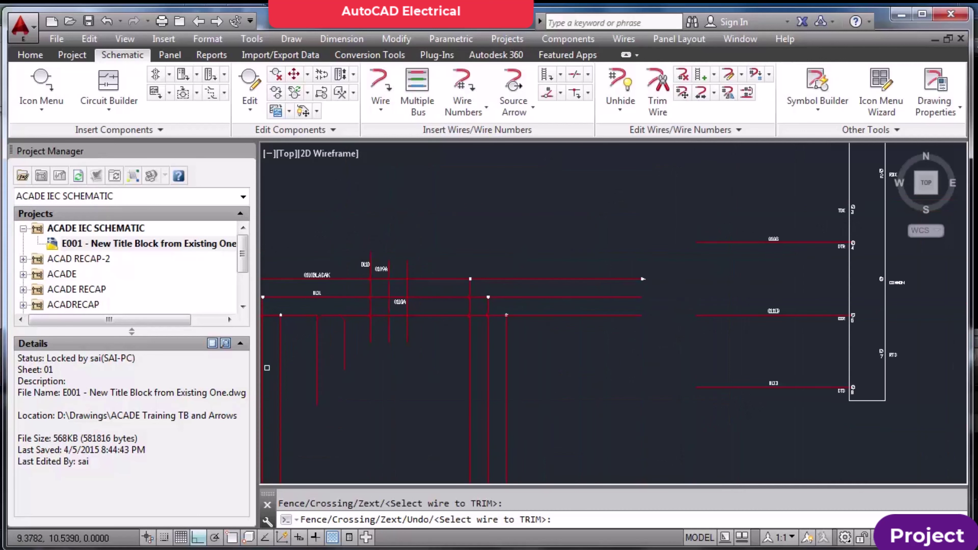
{"action": "scroll", "coordinate": [297, 354], "scroll_direction": "up", "scroll_amount": 5}
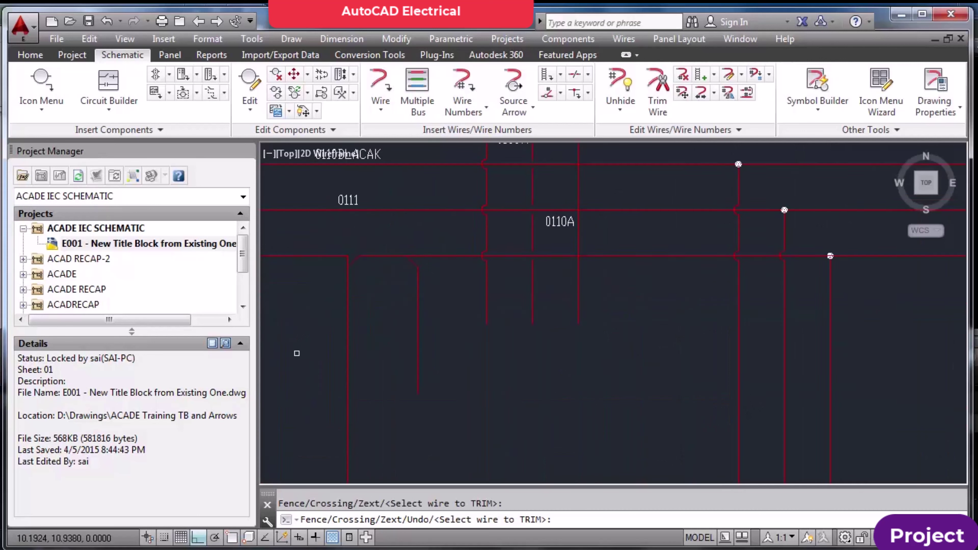
{"action": "left_click", "coordinate": [349, 335]}
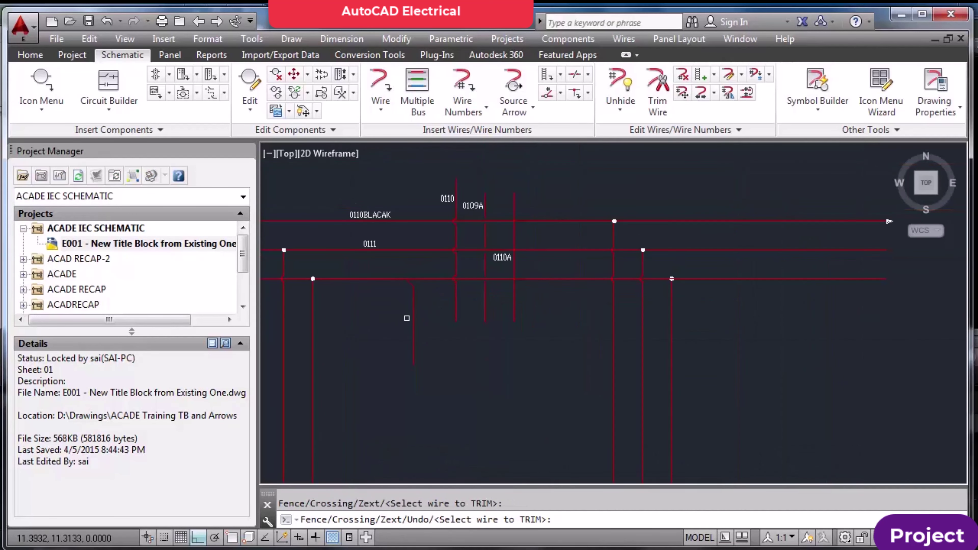
{"action": "key", "text": "Escape"}
{"action": "key", "text": "ctrl+z"}
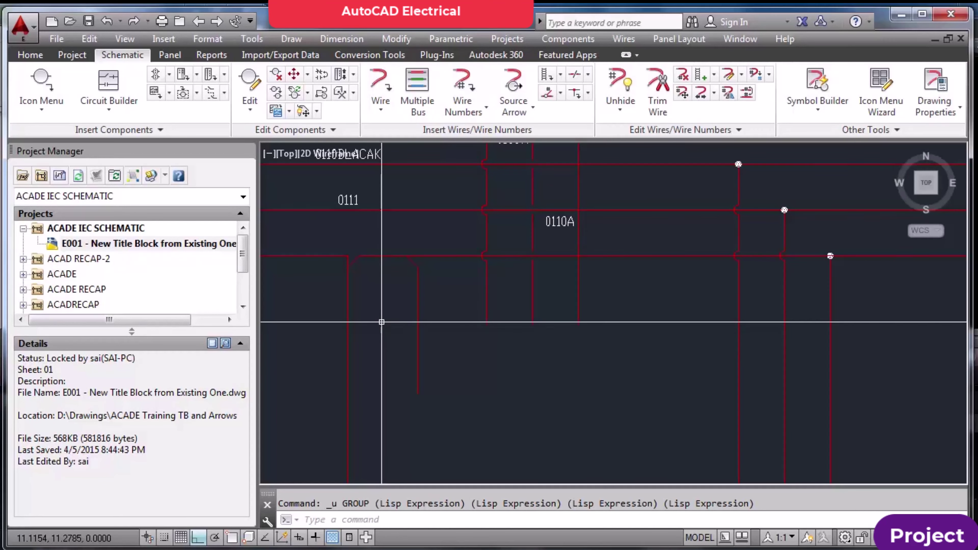
Delete the long vertical wire below the bus's left angled tee with plain Erase, and undo the deletion
{"action": "scroll", "coordinate": [360, 278], "scroll_direction": "up", "scroll_amount": 4}
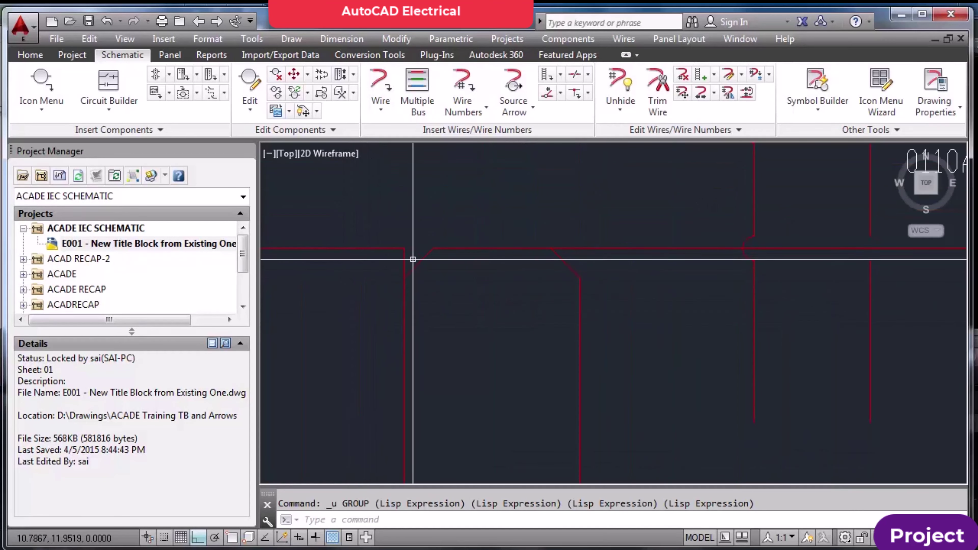
{"action": "left_click", "coordinate": [428, 324]}
{"action": "left_click", "coordinate": [403, 314]}
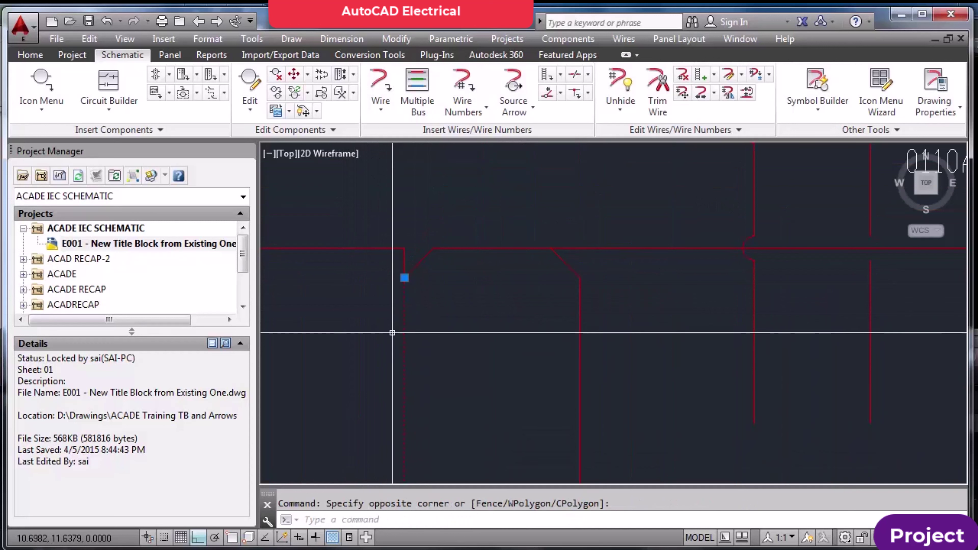
{"action": "key", "text": "Delete"}
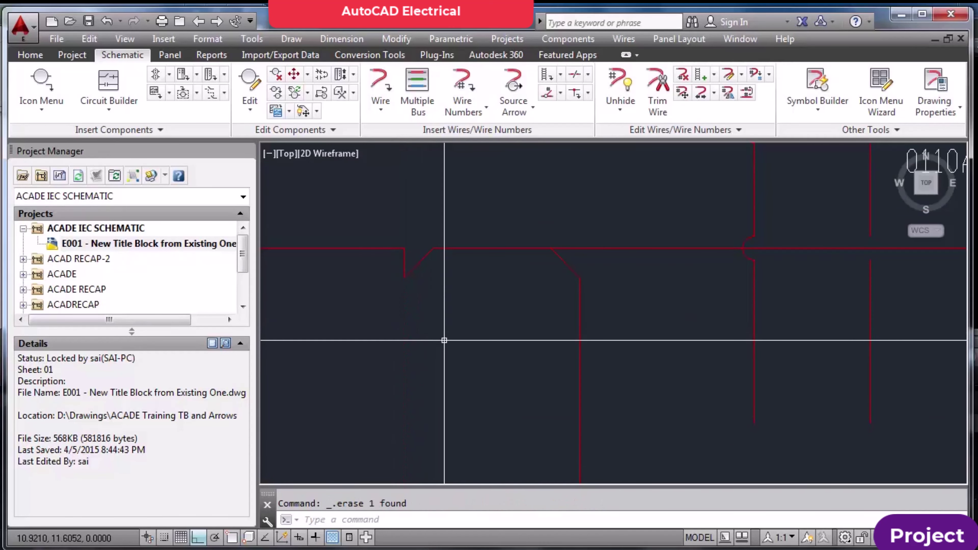
{"action": "key", "text": "ctrl+z"}
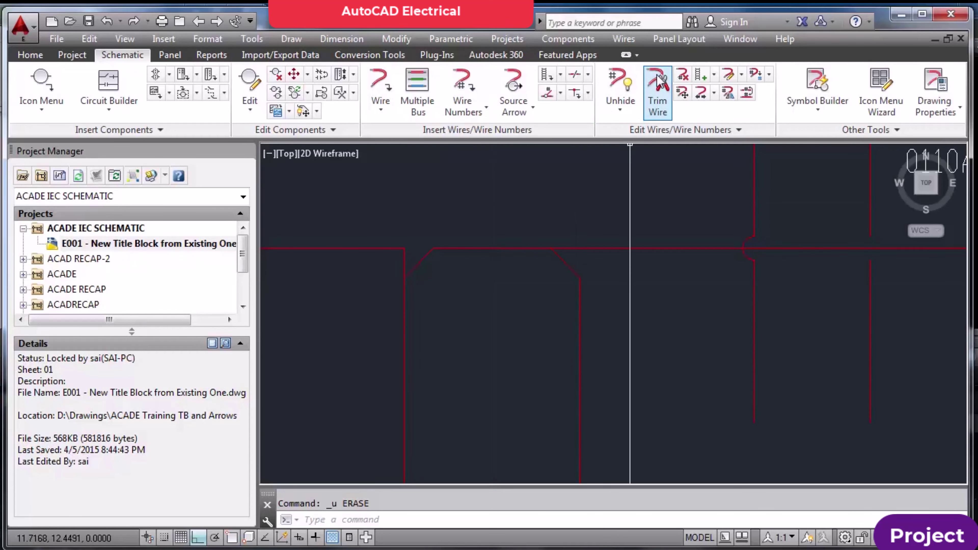
Trim away the two angled-tee vertical wires below the bus and the gapped vertical wire numbered 0109A crossing it
{"action": "left_click", "coordinate": [658, 92]}
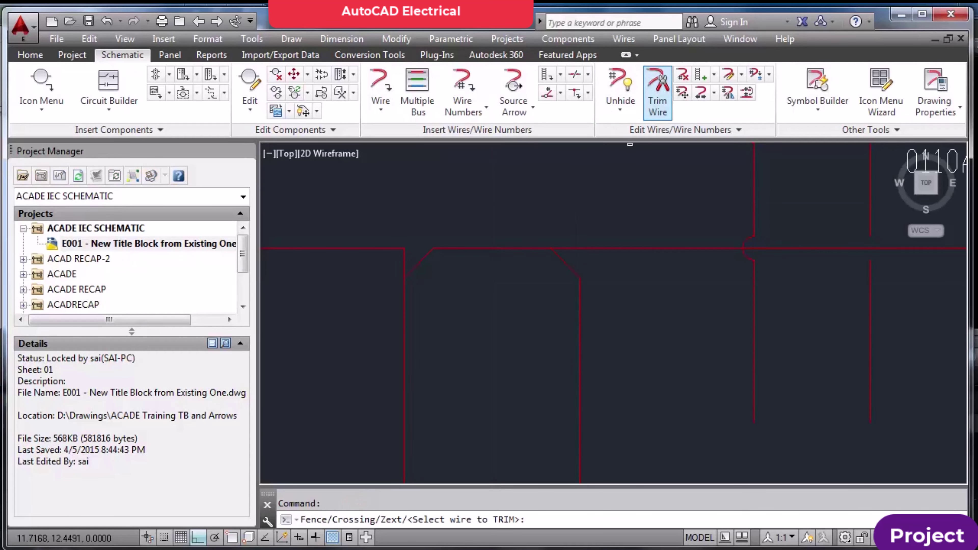
{"action": "left_click", "coordinate": [403, 296]}
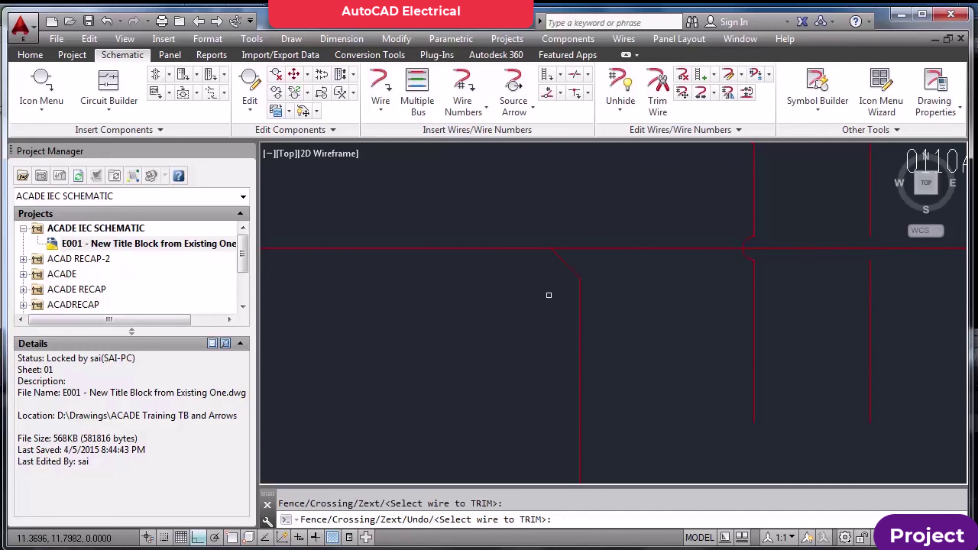
{"action": "left_click", "coordinate": [580, 300]}
{"action": "scroll", "coordinate": [579, 300], "scroll_direction": "down", "scroll_amount": 5}
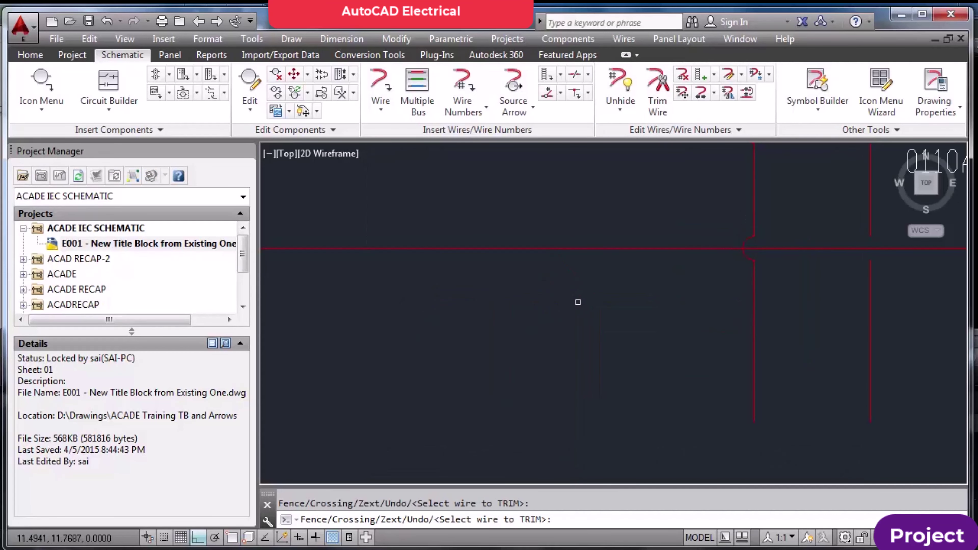
{"action": "left_click", "coordinate": [642, 215]}
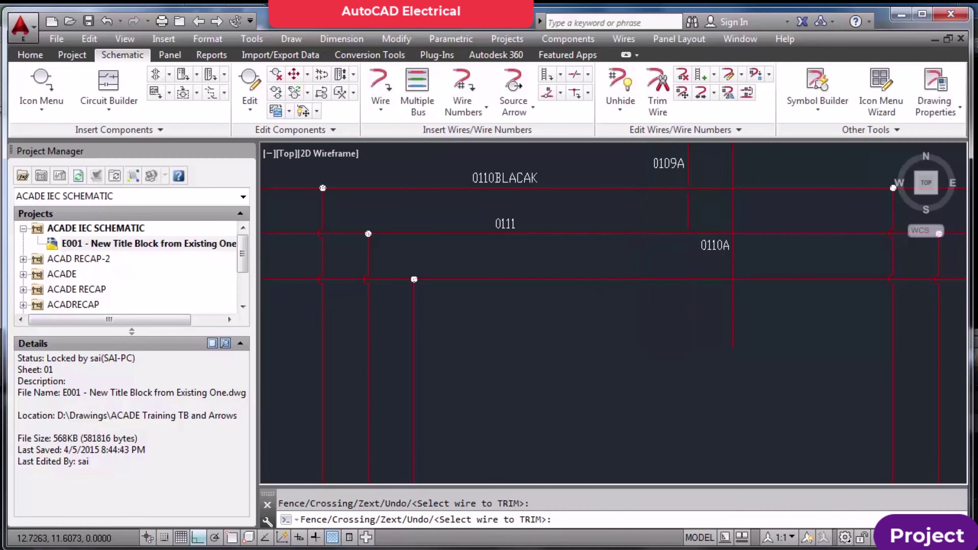
{"action": "left_click", "coordinate": [689, 208]}
{"action": "key", "text": "Escape"}
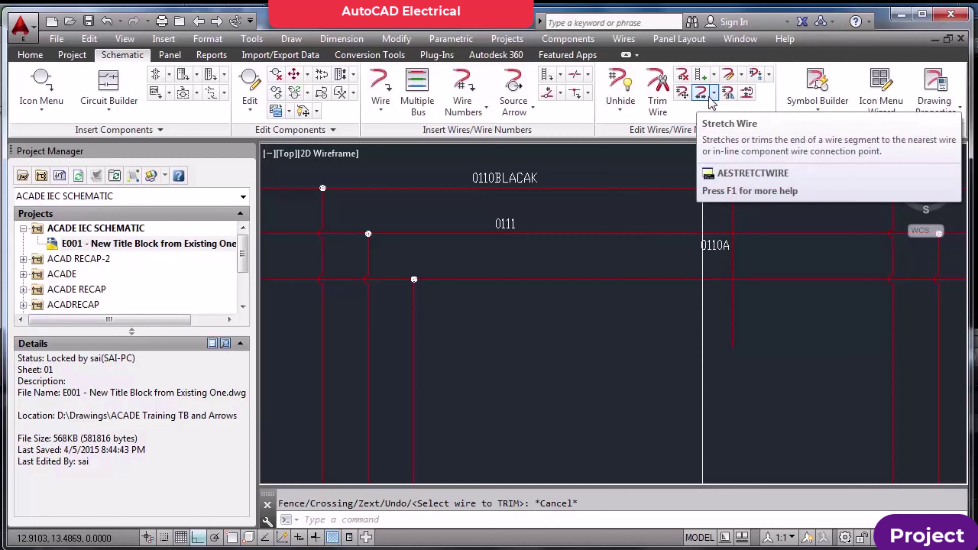
Move wire number 0111A along its bus wire, closer to the junction dot where the angled wire branches off
{"action": "left_click", "coordinate": [669, 110]}
{"action": "key", "text": "Escape"}
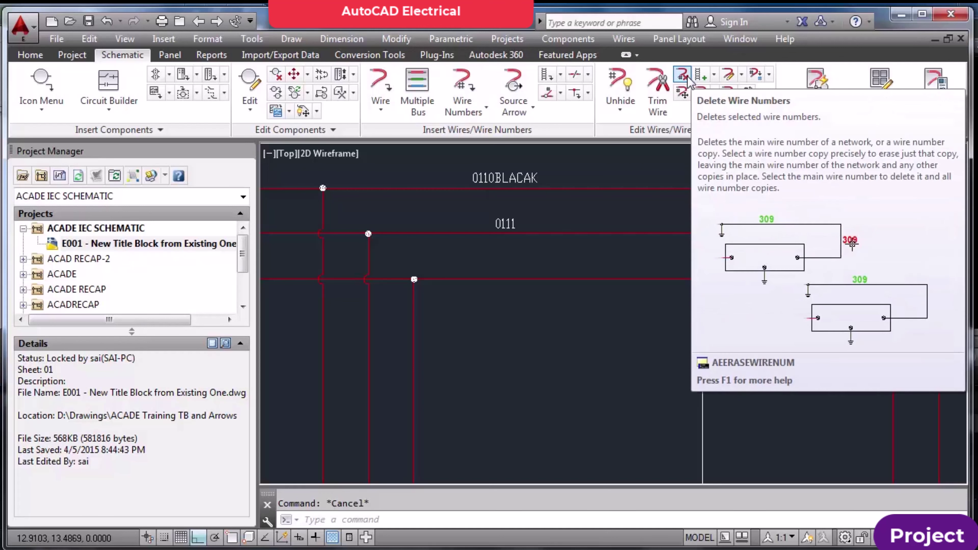
{"action": "left_click", "coordinate": [684, 101]}
{"action": "middle_click_drag", "start_coordinate": [347, 309], "coordinate": [589, 269]}
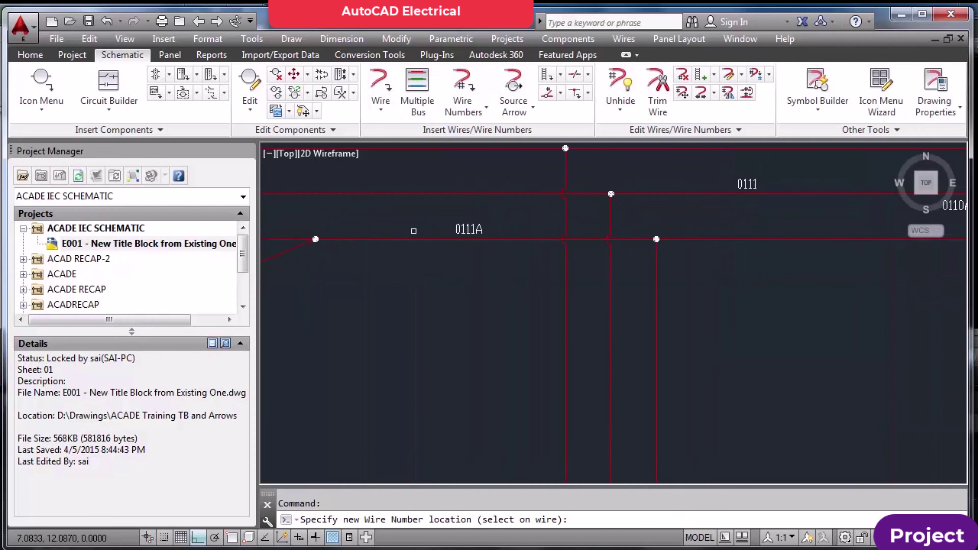
{"action": "left_click", "coordinate": [415, 240]}
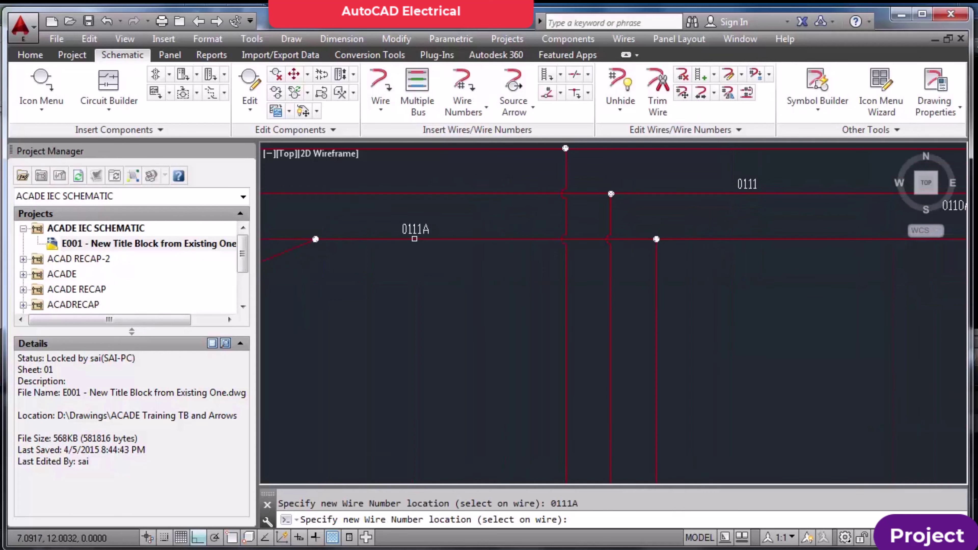
{"action": "left_click", "coordinate": [380, 239]}
{"action": "key", "text": "Escape"}
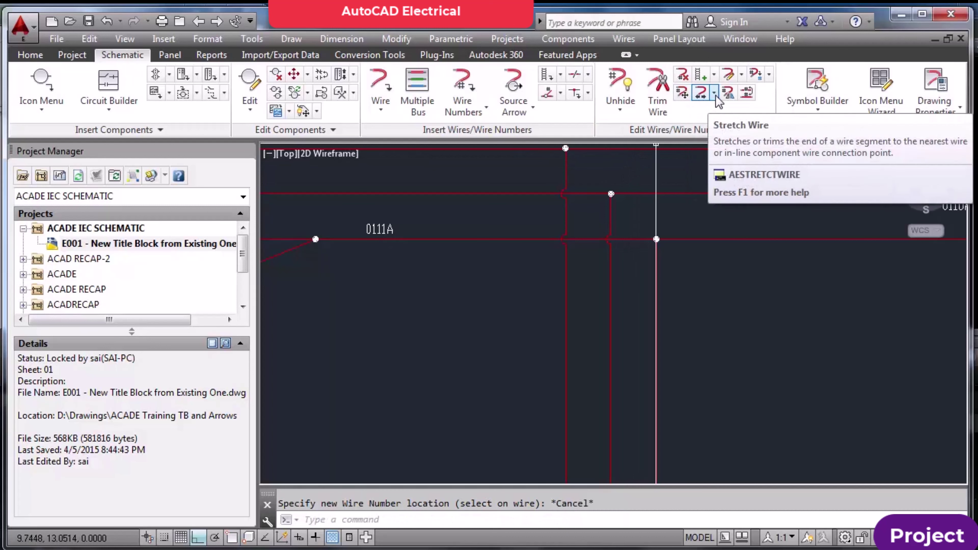
{"action": "key", "text": "Escape"}
Use Stretch Wire to extend the loose horizontal wire's near end to the closest vertical wire of the second bus branch
{"action": "scroll", "coordinate": [623, 250], "scroll_direction": "down", "scroll_amount": 5}
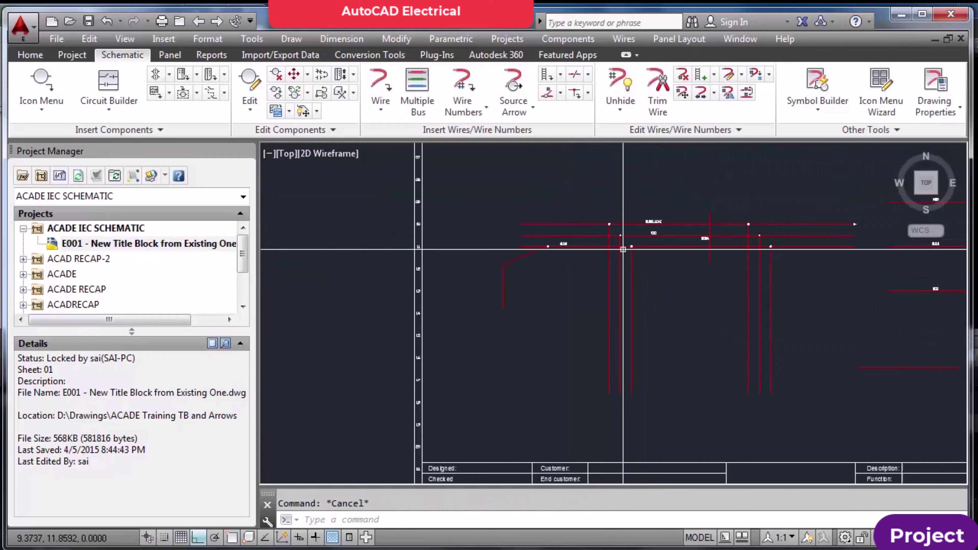
{"action": "scroll", "coordinate": [869, 366], "scroll_direction": "up", "scroll_amount": 5}
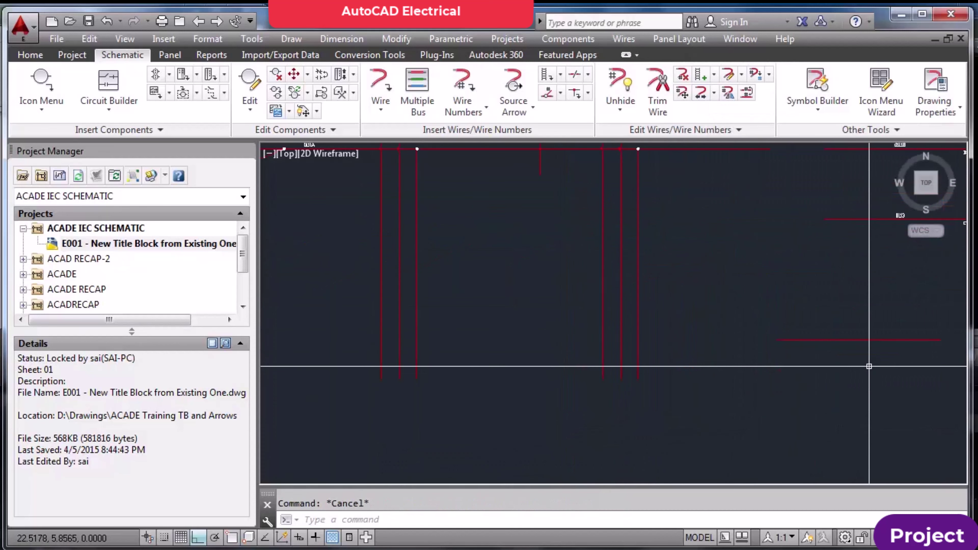
{"action": "left_click", "coordinate": [705, 97]}
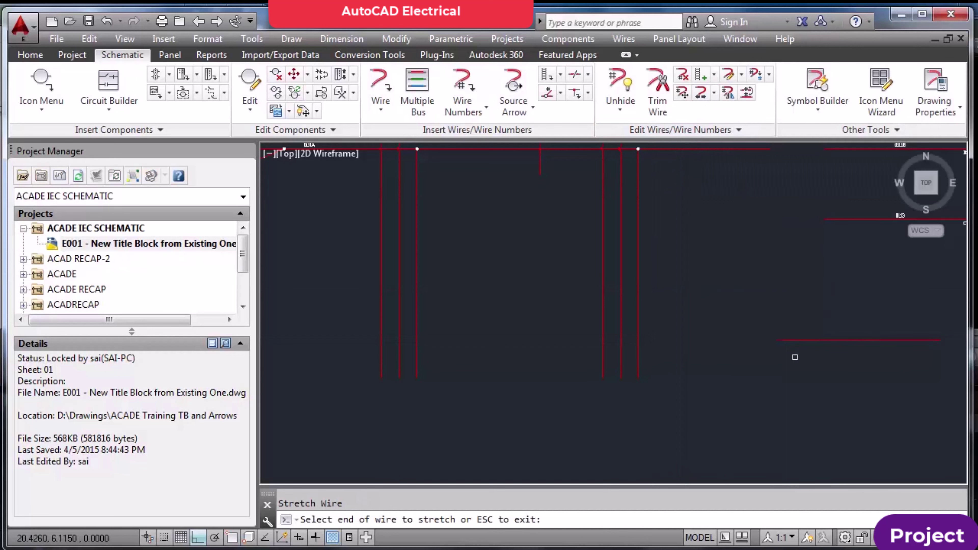
{"action": "left_click", "coordinate": [672, 345]}
{"action": "key", "text": "Escape"}
{"action": "scroll", "coordinate": [654, 357], "scroll_direction": "up", "scroll_amount": 3}
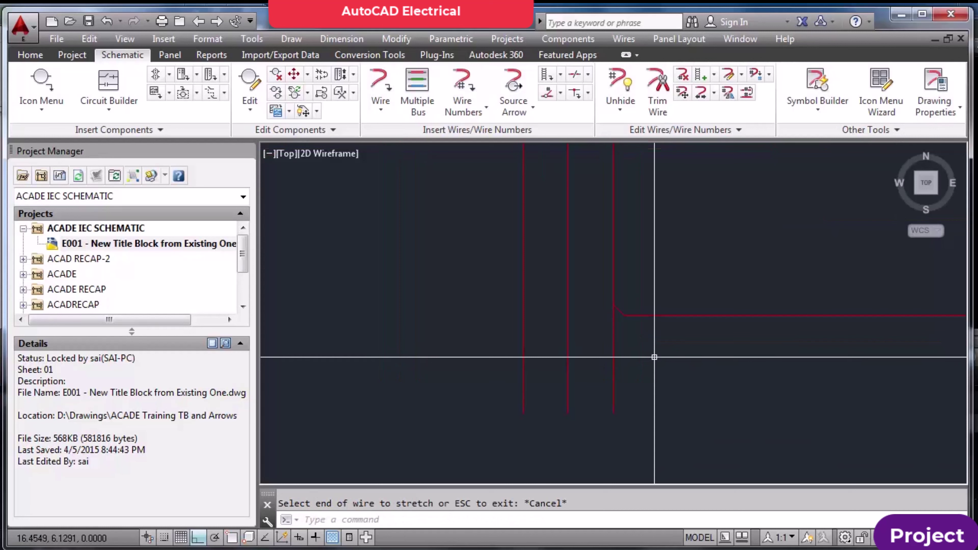
{"action": "scroll", "coordinate": [654, 357], "scroll_direction": "down", "scroll_amount": 2}
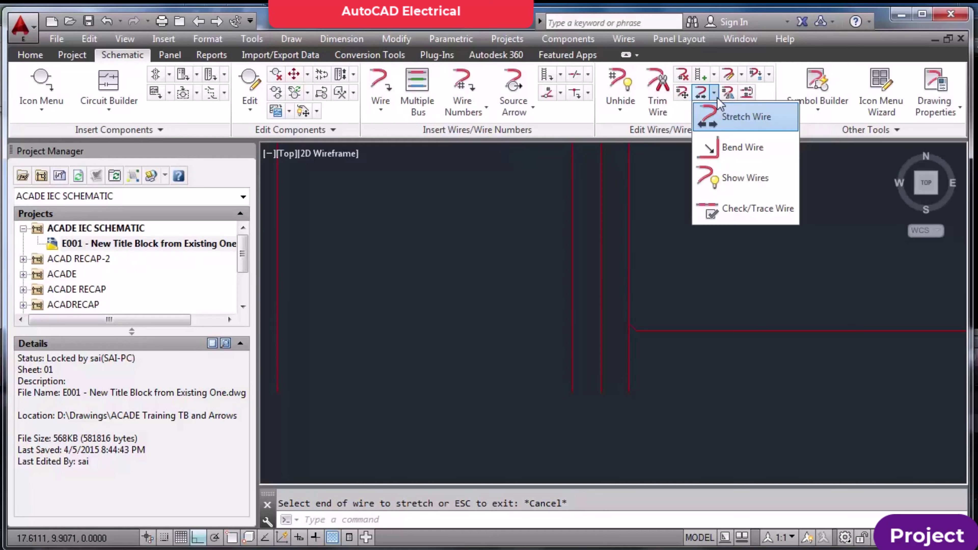
Try Bend Wire on the vertical branch wires and the short wire hanging from the angled branch, and undo the last wire edits
{"action": "left_click", "coordinate": [736, 148]}
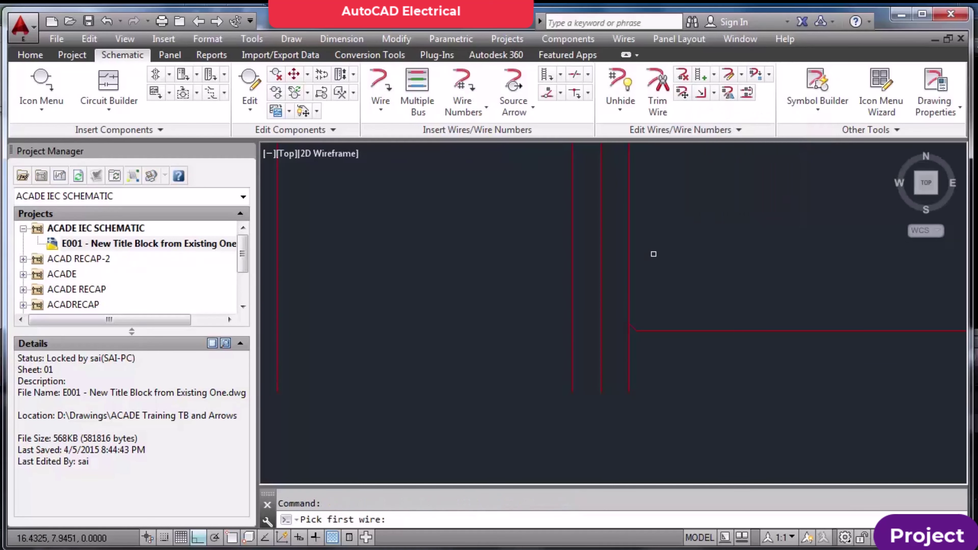
{"action": "left_click", "coordinate": [573, 324]}
{"action": "scroll", "coordinate": [561, 301], "scroll_direction": "down", "scroll_amount": 4}
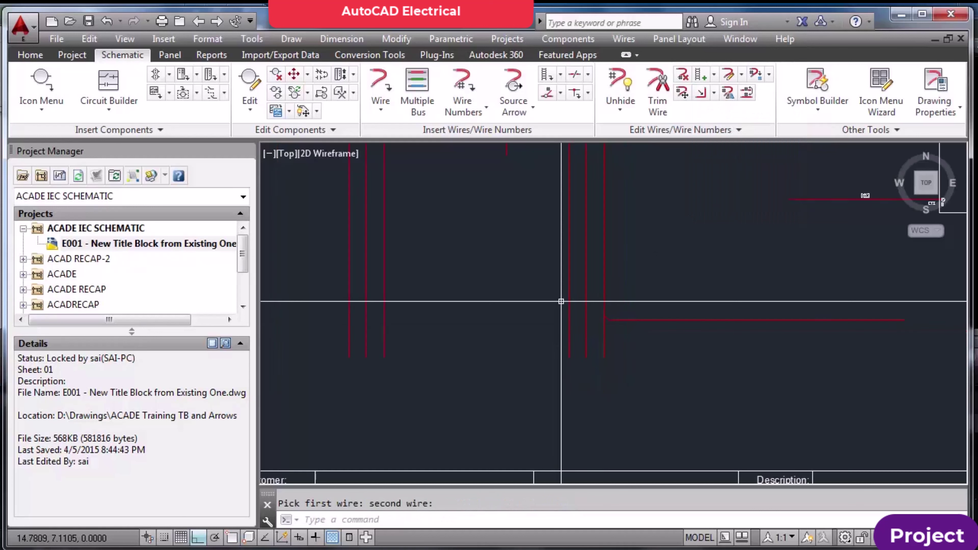
{"action": "scroll", "coordinate": [561, 301], "scroll_direction": "down", "scroll_amount": 2}
{"action": "key", "text": "Return"}
{"action": "left_click", "coordinate": [326, 243]}
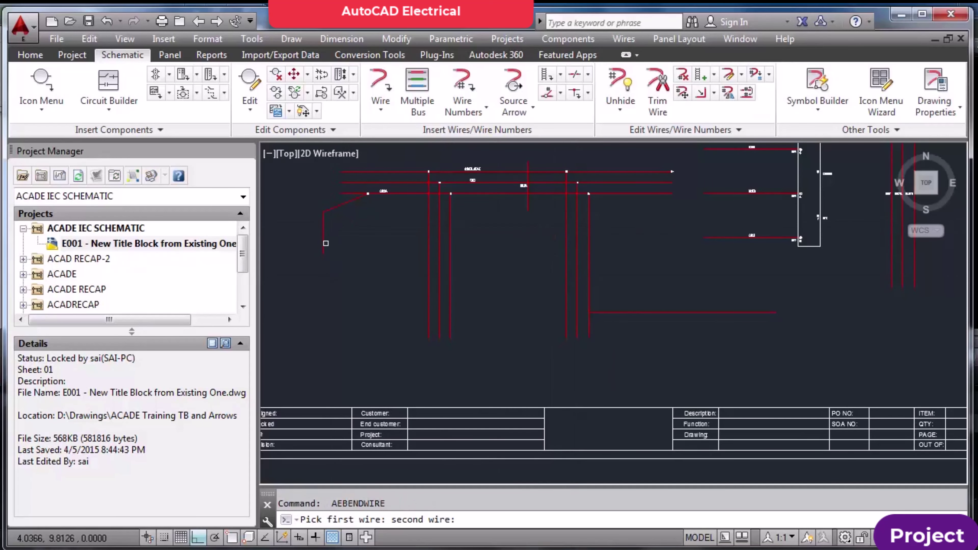
{"action": "left_click", "coordinate": [428, 250]}
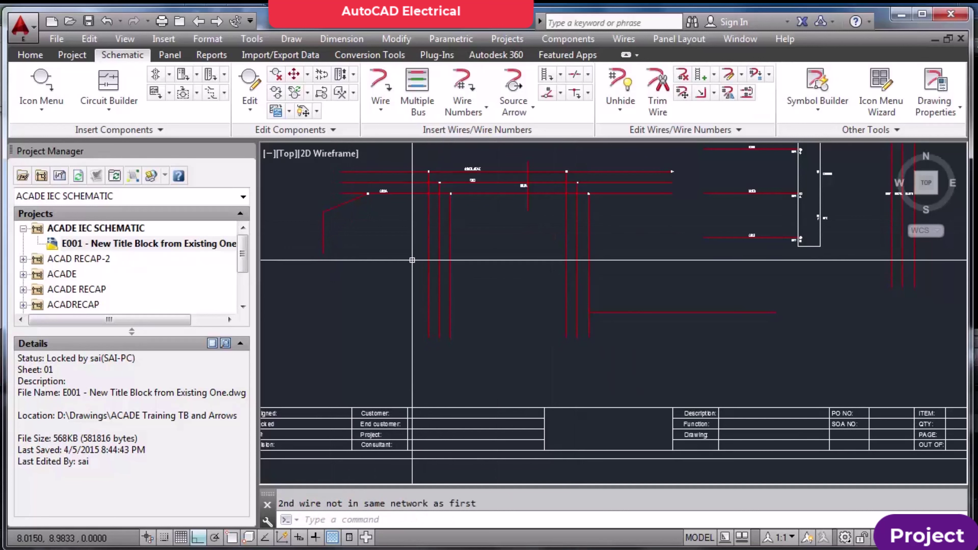
{"action": "key", "text": "ctrl+z"}
{"action": "key", "text": "ctrl+z"}
{"action": "key", "text": "ctrl+z"}
{"action": "key", "text": "ctrl+z"}
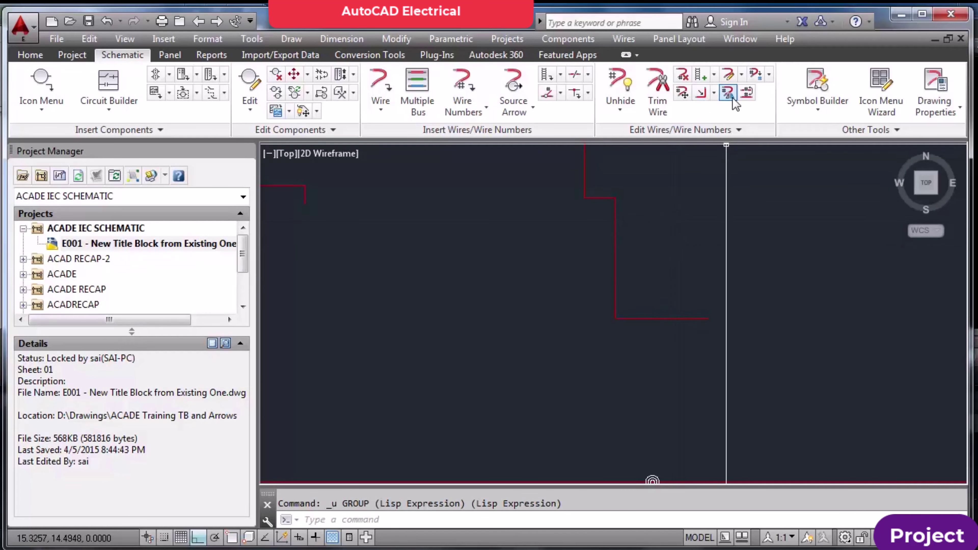
Try Bend Wire on the upper and lower corners of the stepped wire above the bus, and undo the lower bend
{"action": "left_click", "coordinate": [701, 93]}
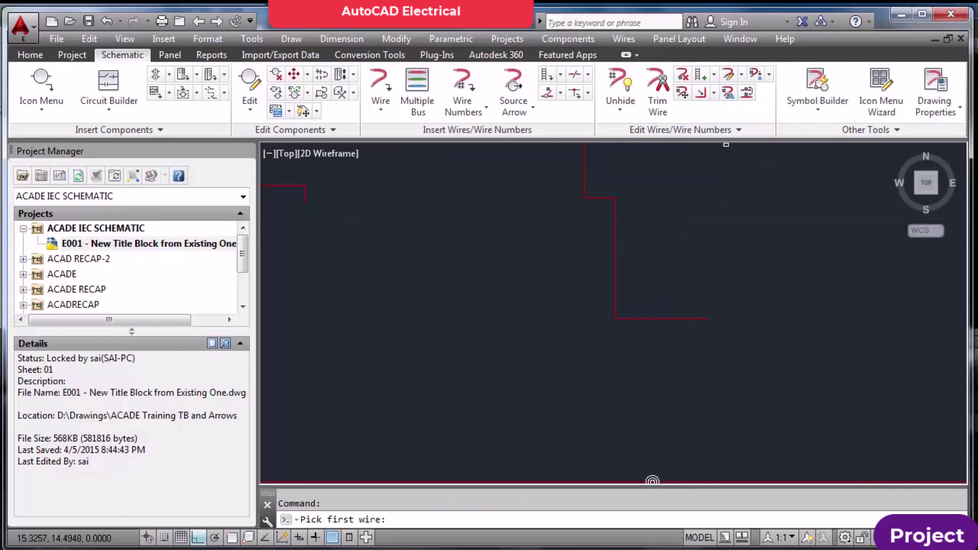
{"action": "scroll", "coordinate": [605, 202], "scroll_direction": "up", "scroll_amount": 4}
{"action": "left_click", "coordinate": [605, 201]}
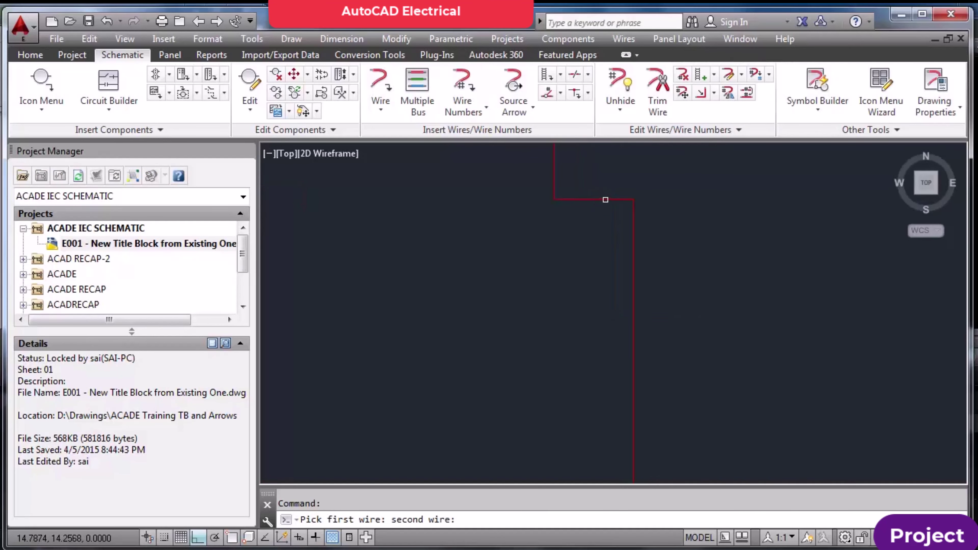
{"action": "scroll", "coordinate": [618, 192], "scroll_direction": "down", "scroll_amount": 4}
{"action": "left_click", "coordinate": [621, 215]}
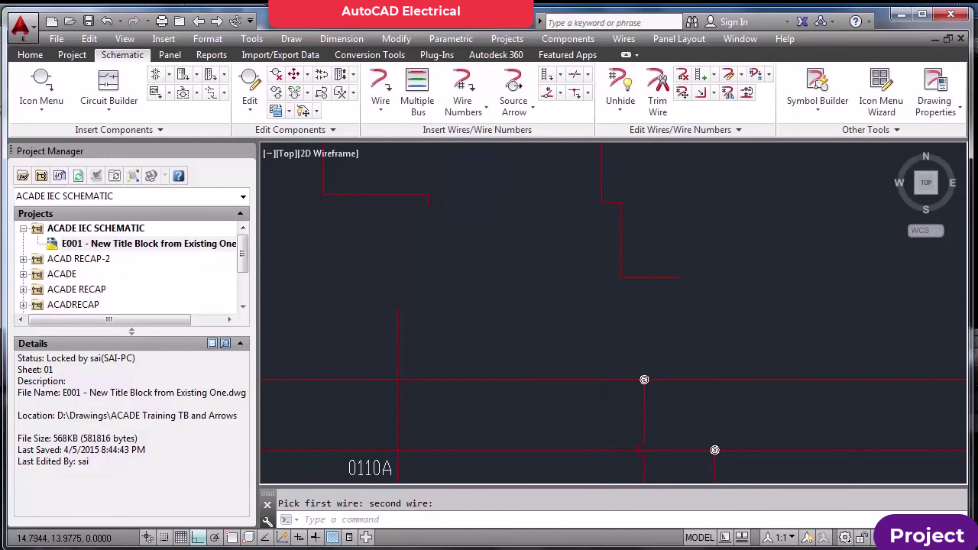
{"action": "left_click", "coordinate": [632, 275]}
{"action": "left_click", "coordinate": [622, 257]}
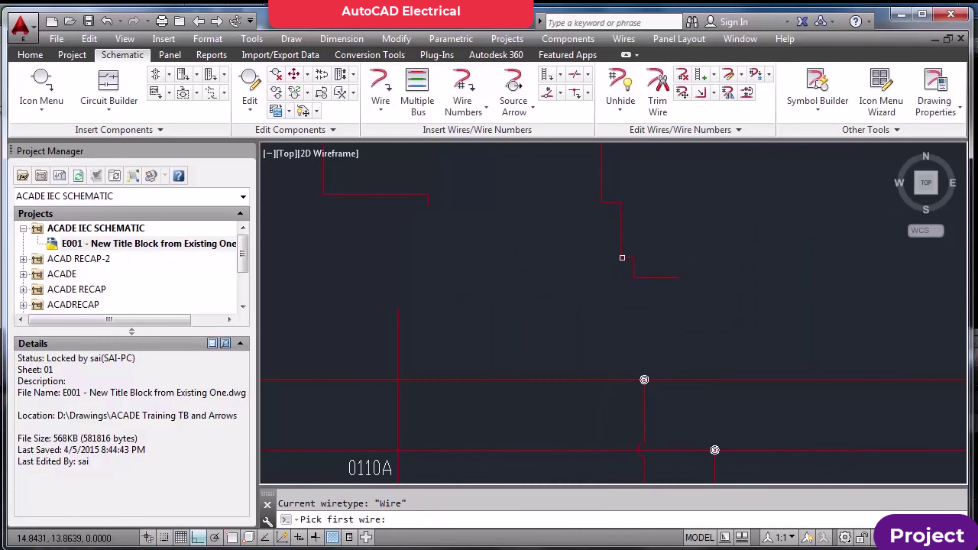
{"action": "key", "text": "Escape"}
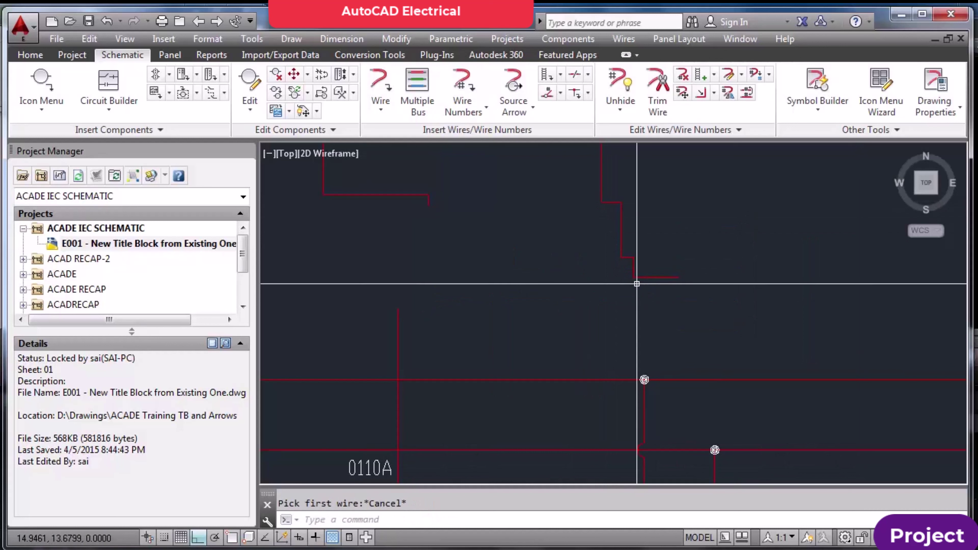
{"action": "key", "text": "ctrl+z"}
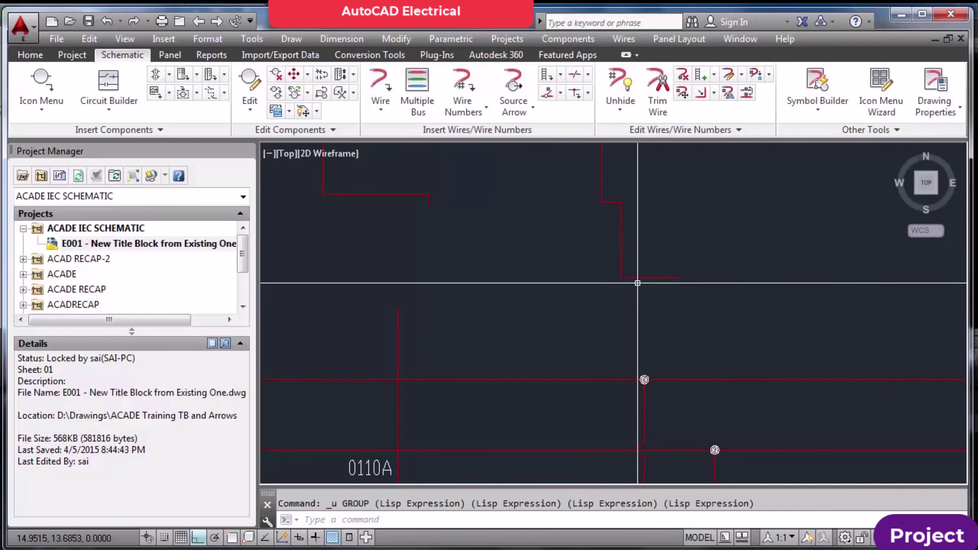
Add a small extra bend at the lower corner of the stepped wire above the bus using Bend Wire
{"action": "left_click", "coordinate": [702, 93]}
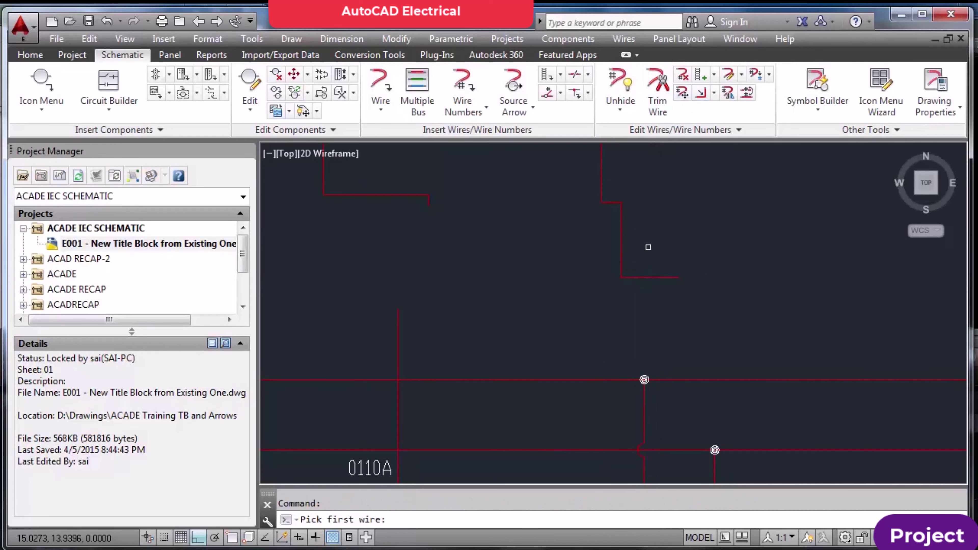
{"action": "left_click", "coordinate": [631, 275]}
{"action": "left_click", "coordinate": [619, 250]}
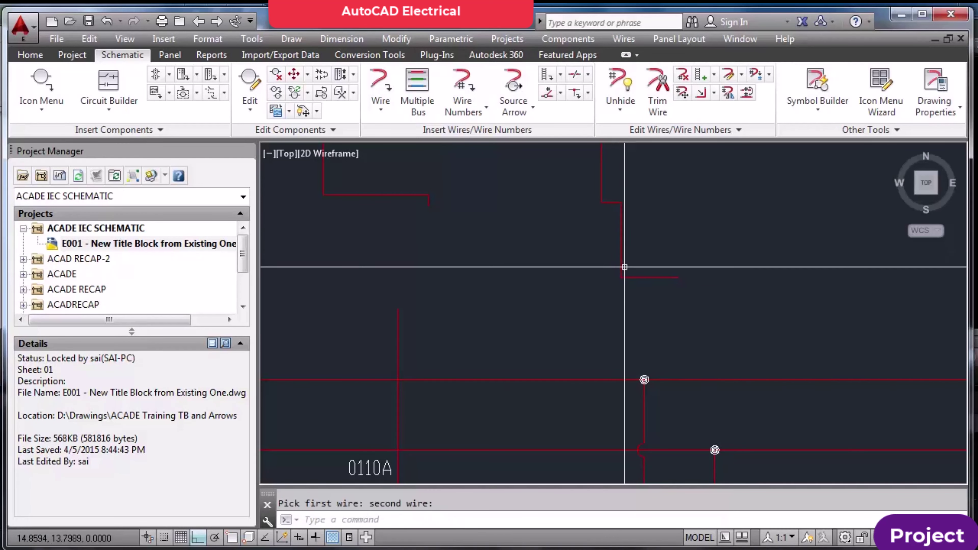
{"action": "left_click", "coordinate": [623, 269]}
{"action": "left_click", "coordinate": [621, 261]}
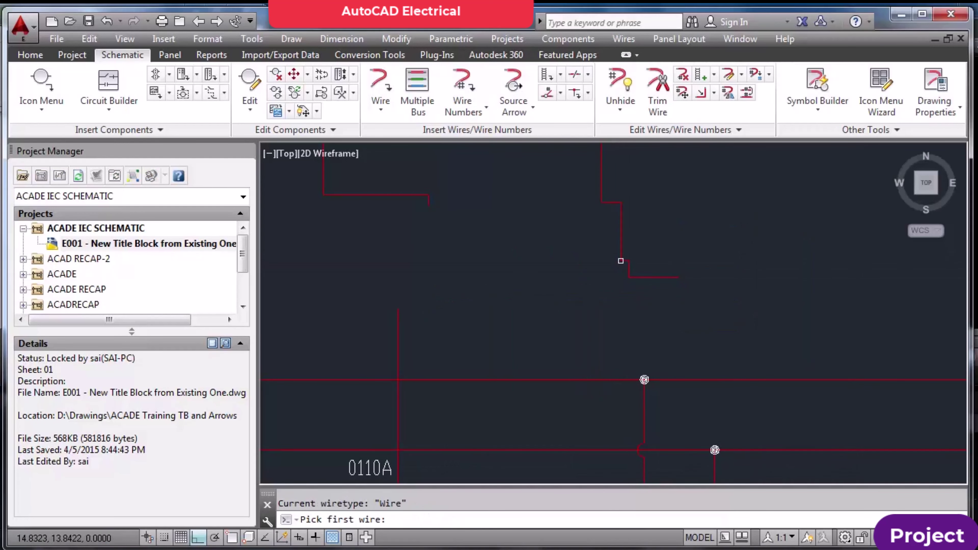
{"action": "key", "text": "Escape"}
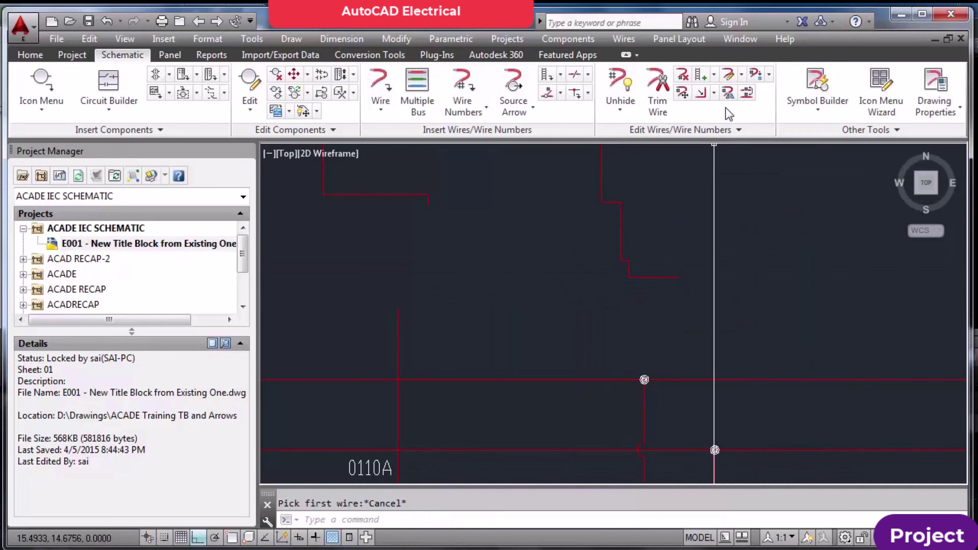
Flip wire numbers 0111 and 0110A to the opposite sides of their wires, and flip both back
{"action": "left_click", "coordinate": [728, 93]}
{"action": "scroll", "coordinate": [635, 210], "scroll_direction": "down", "scroll_amount": 3}
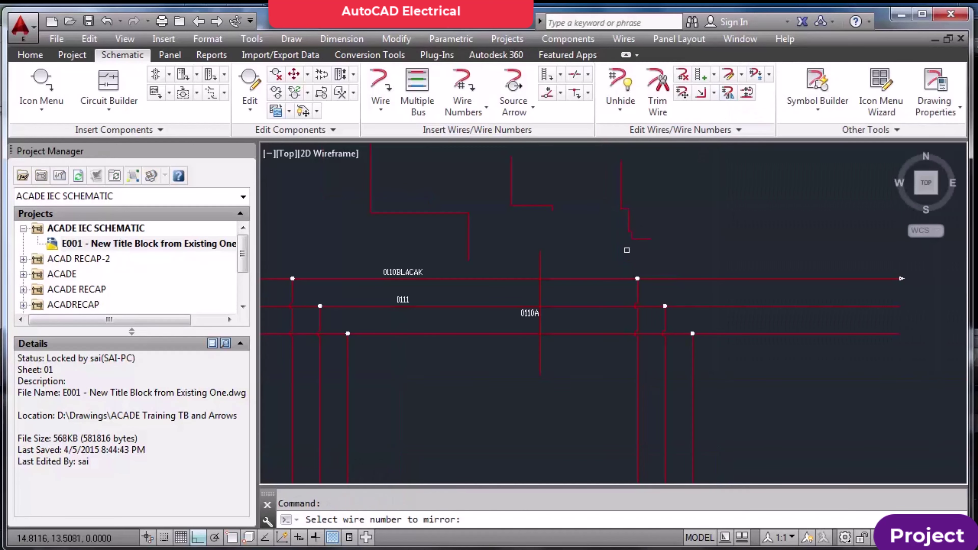
{"action": "scroll", "coordinate": [399, 301], "scroll_direction": "up", "scroll_amount": 4}
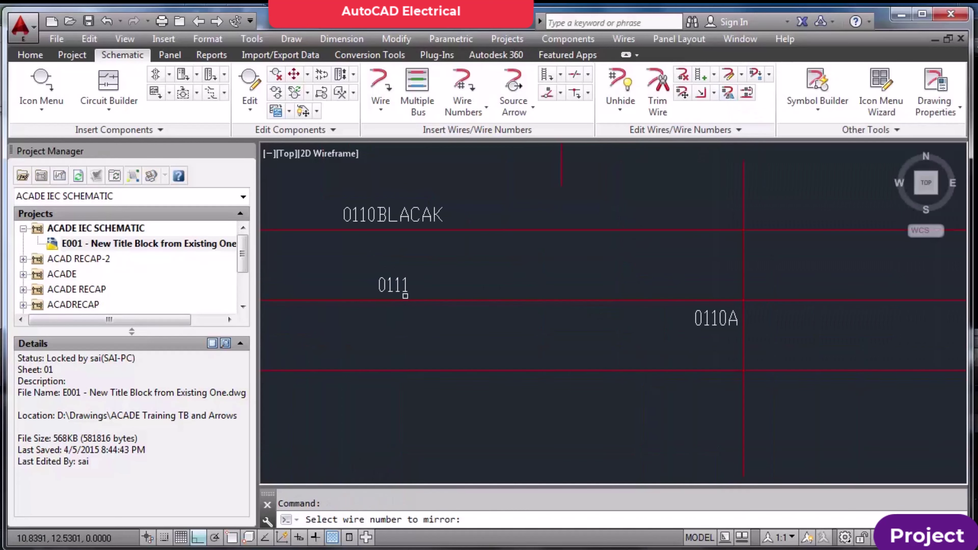
{"action": "left_click", "coordinate": [389, 287]}
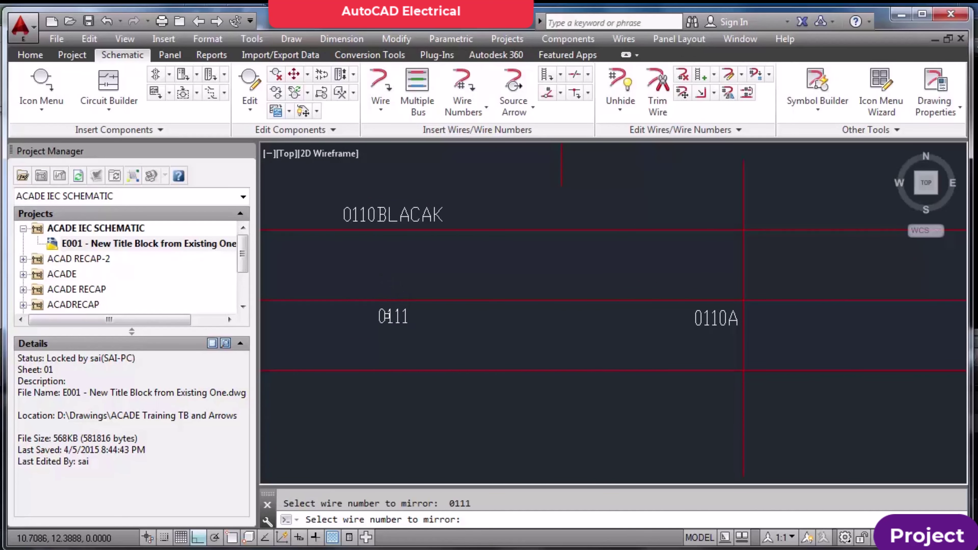
{"action": "left_click", "coordinate": [390, 317]}
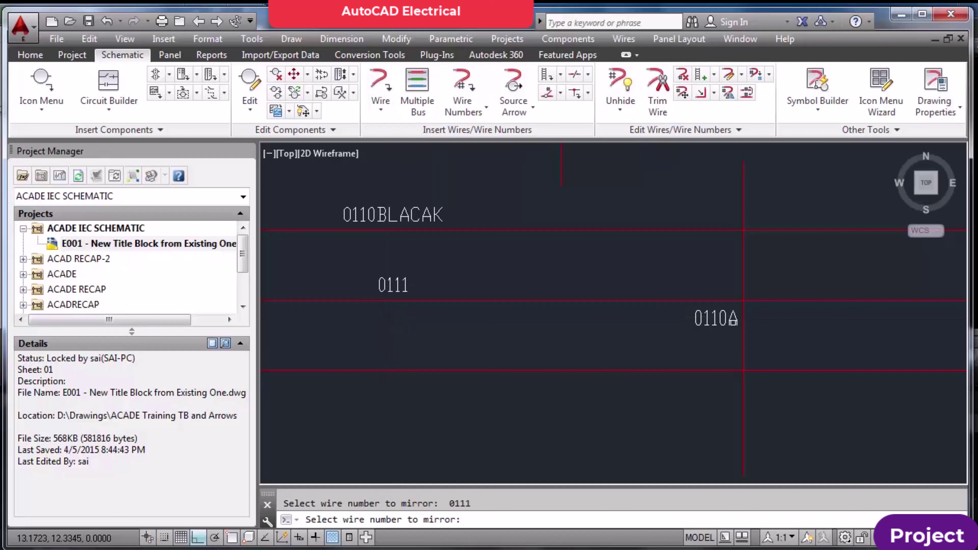
{"action": "left_click", "coordinate": [733, 321]}
{"action": "left_click", "coordinate": [765, 324]}
{"action": "key", "text": "Escape"}
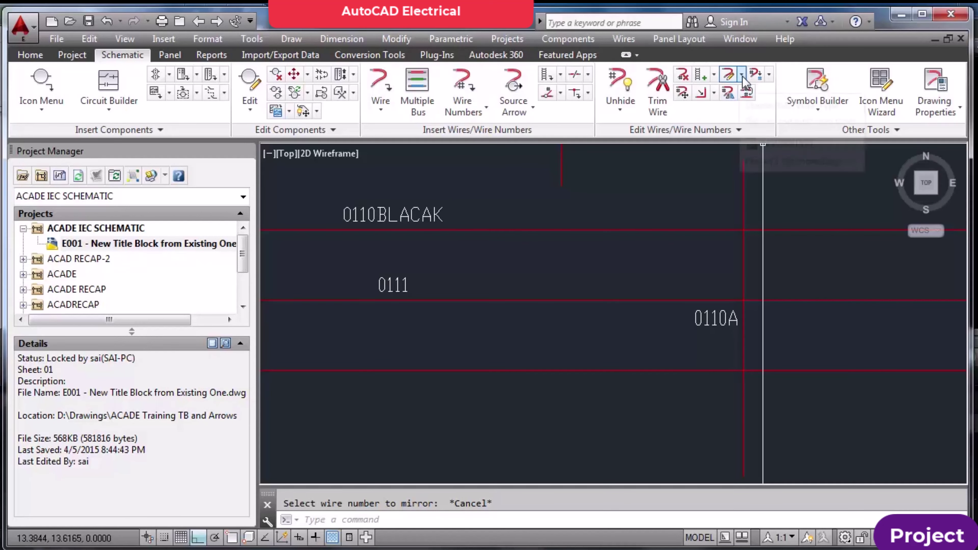
Copy wire number 0111 as an extra number near the arrow-side end of the middle bus wire
{"action": "left_click", "coordinate": [742, 75]}
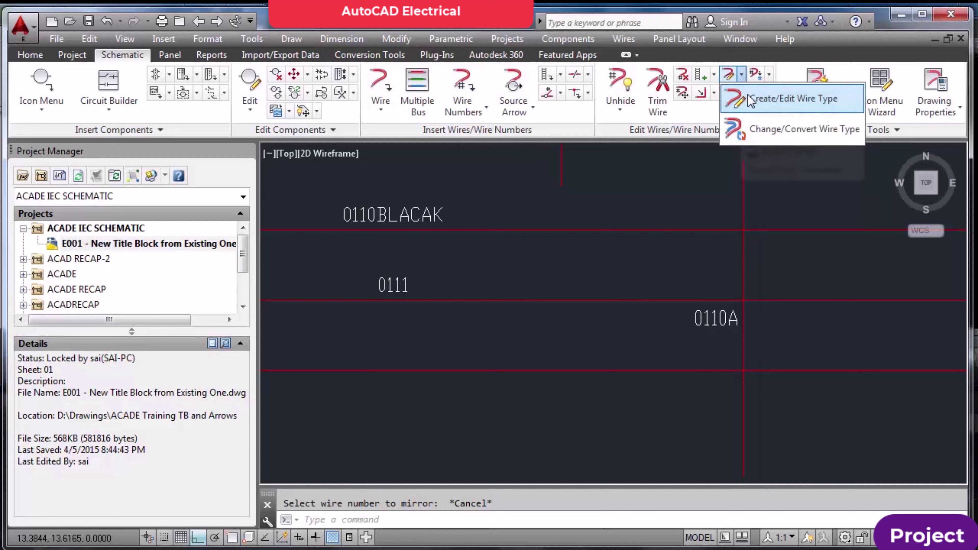
{"action": "left_click", "coordinate": [772, 77]}
{"action": "left_click", "coordinate": [772, 77]}
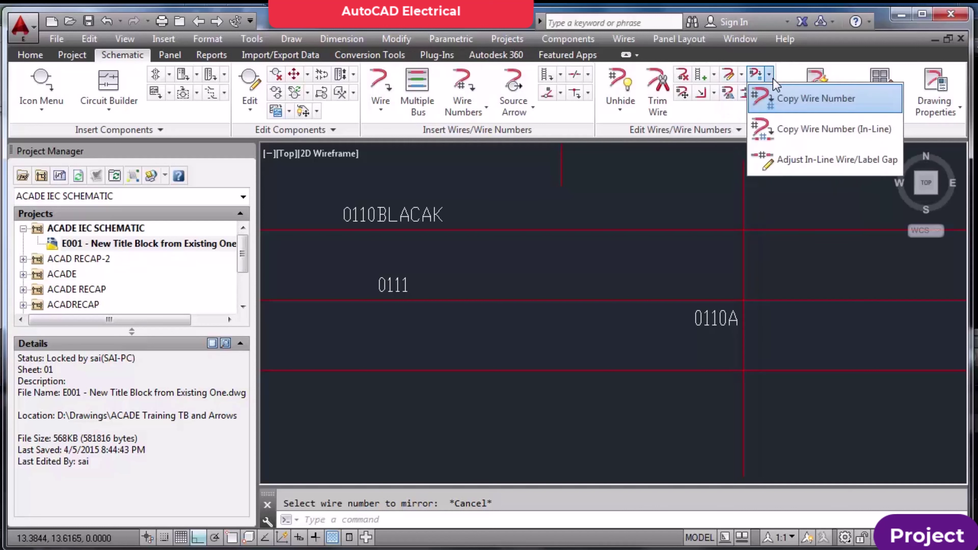
{"action": "left_click", "coordinate": [778, 97]}
{"action": "scroll", "coordinate": [659, 264], "scroll_direction": "down", "scroll_amount": 5}
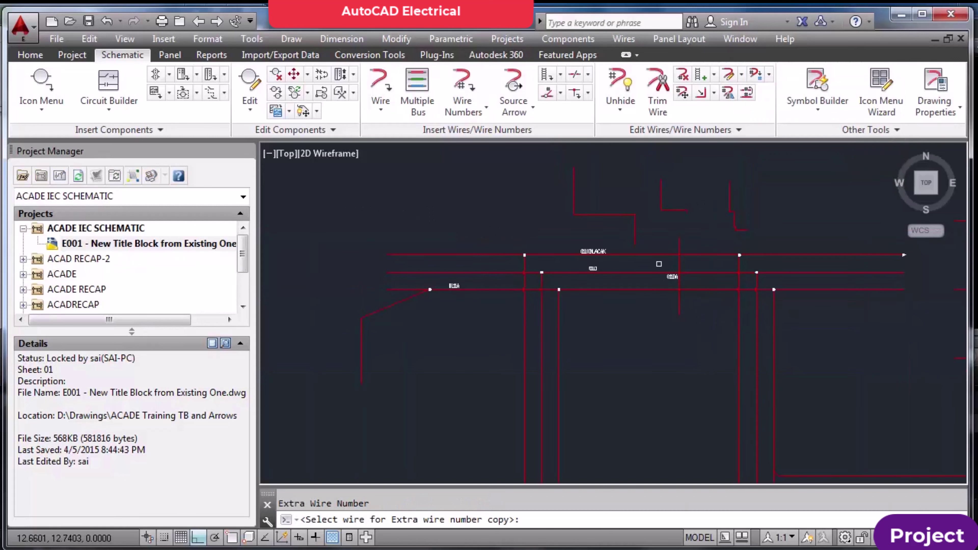
{"action": "scroll", "coordinate": [592, 276], "scroll_direction": "up", "scroll_amount": 4}
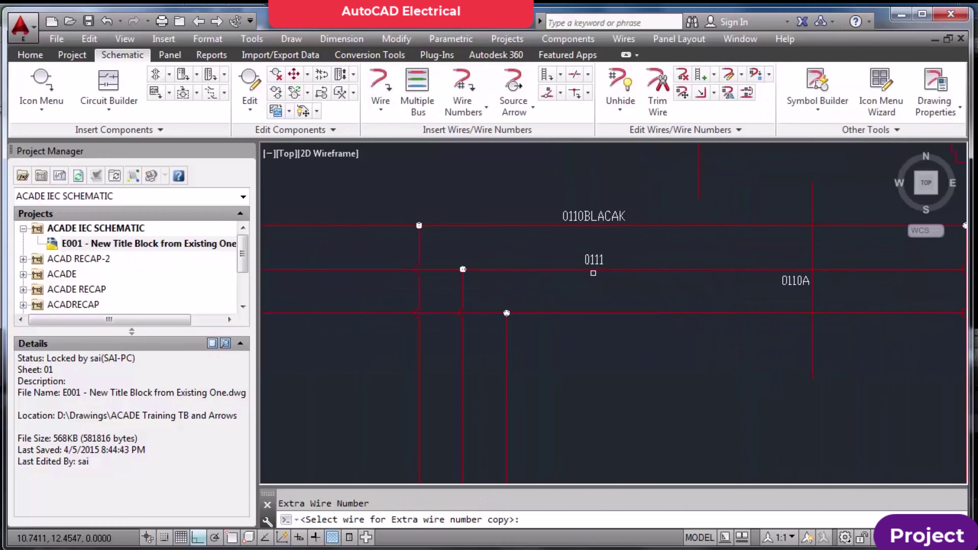
{"action": "scroll", "coordinate": [593, 268], "scroll_direction": "down", "scroll_amount": 4}
{"action": "scroll", "coordinate": [599, 266], "scroll_direction": "up", "scroll_amount": 4}
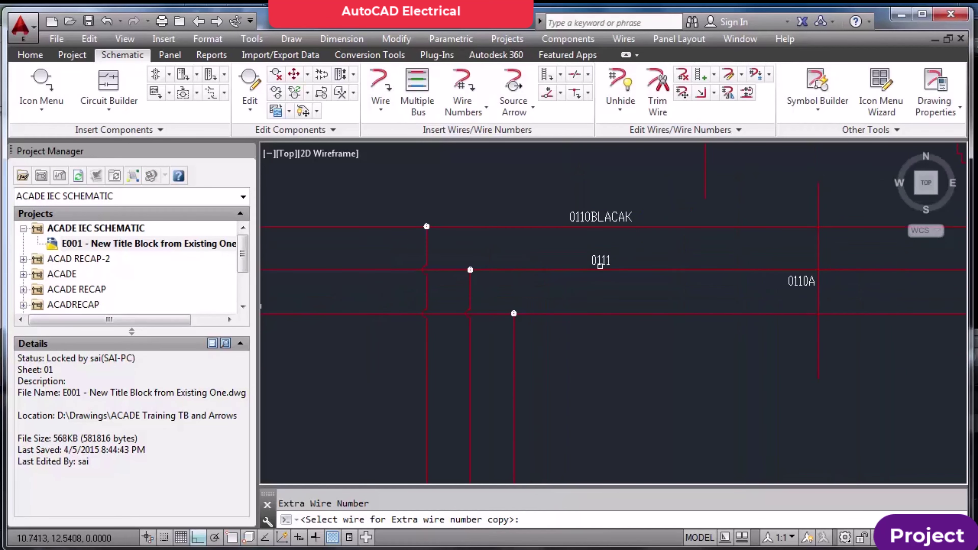
{"action": "scroll", "coordinate": [607, 262], "scroll_direction": "up", "scroll_amount": 4}
{"action": "scroll", "coordinate": [602, 263], "scroll_direction": "down", "scroll_amount": 8}
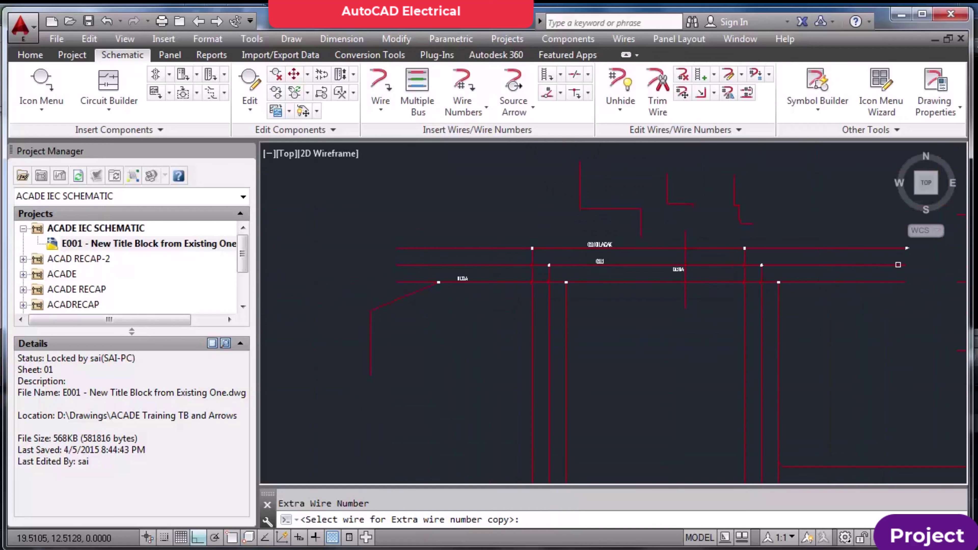
{"action": "left_click", "coordinate": [889, 265]}
{"action": "scroll", "coordinate": [897, 263], "scroll_direction": "up", "scroll_amount": 8}
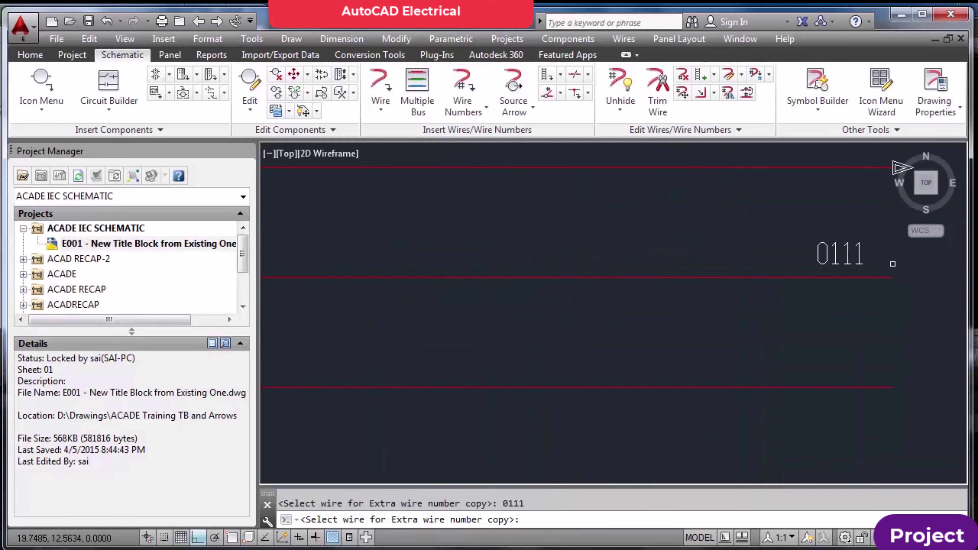
Place another extra copy of wire number 0111 at the opposite end of the middle bus wire, above the angled branch
{"action": "scroll", "coordinate": [893, 264], "scroll_direction": "down", "scroll_amount": 8}
{"action": "scroll", "coordinate": [390, 274], "scroll_direction": "up", "scroll_amount": 4}
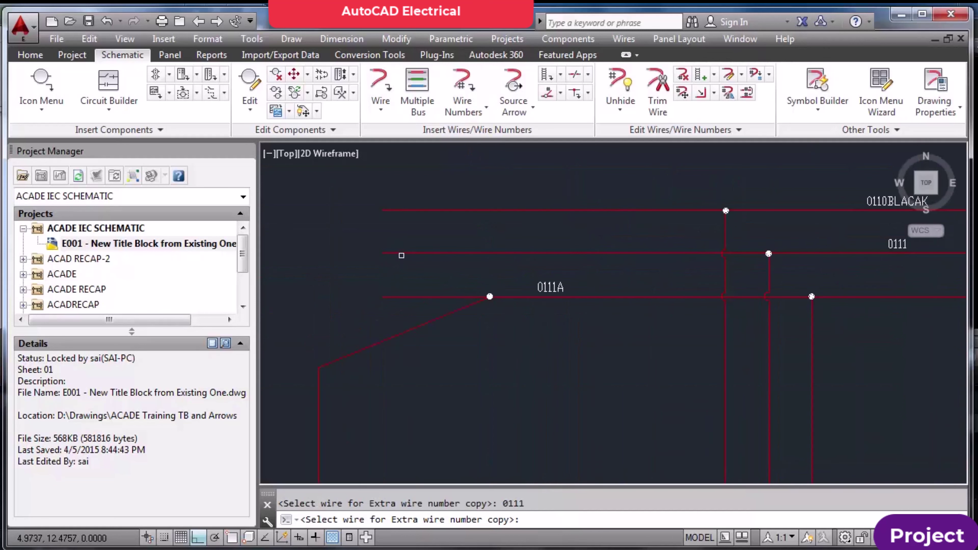
{"action": "scroll", "coordinate": [409, 255], "scroll_direction": "down", "scroll_amount": 4}
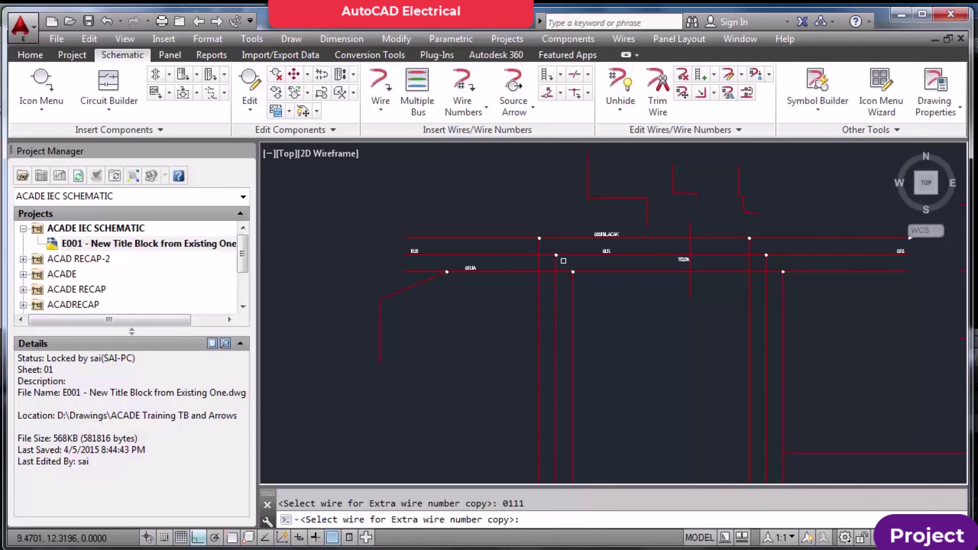
{"action": "middle_click_drag", "start_coordinate": [597, 266], "coordinate": [599, 266]}
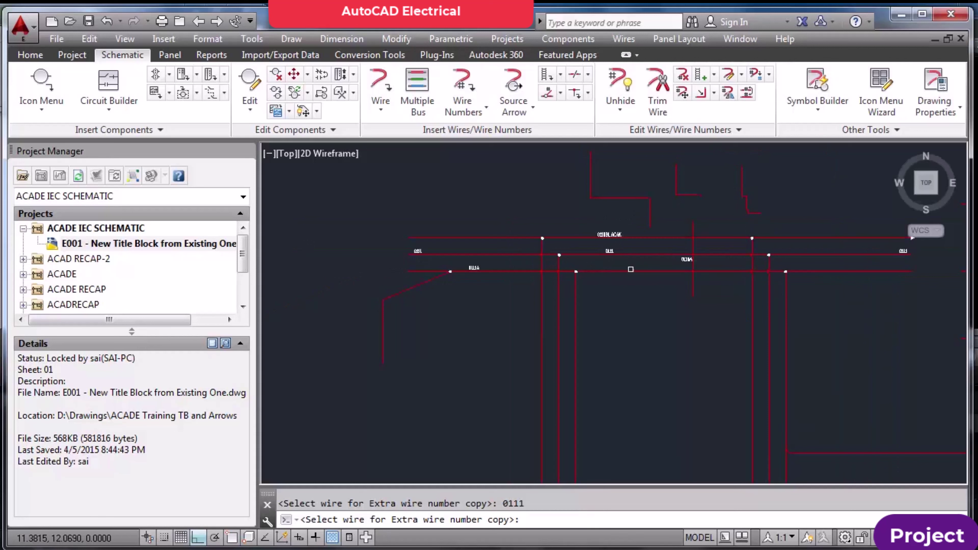
{"action": "key", "text": "Escape"}
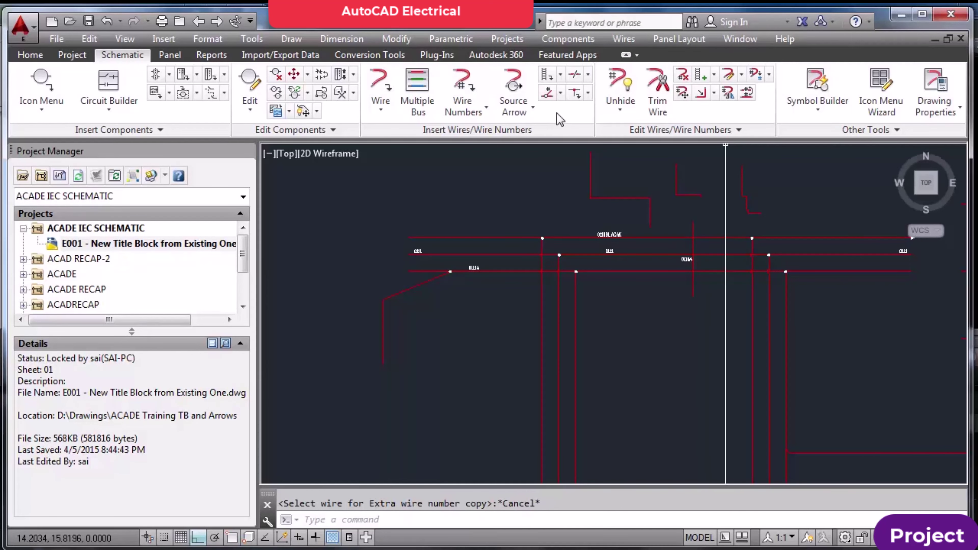
Review the wire number format and placement settings in the drawing properties of E001
{"action": "scroll", "coordinate": [548, 185], "scroll_direction": "down", "scroll_amount": 5}
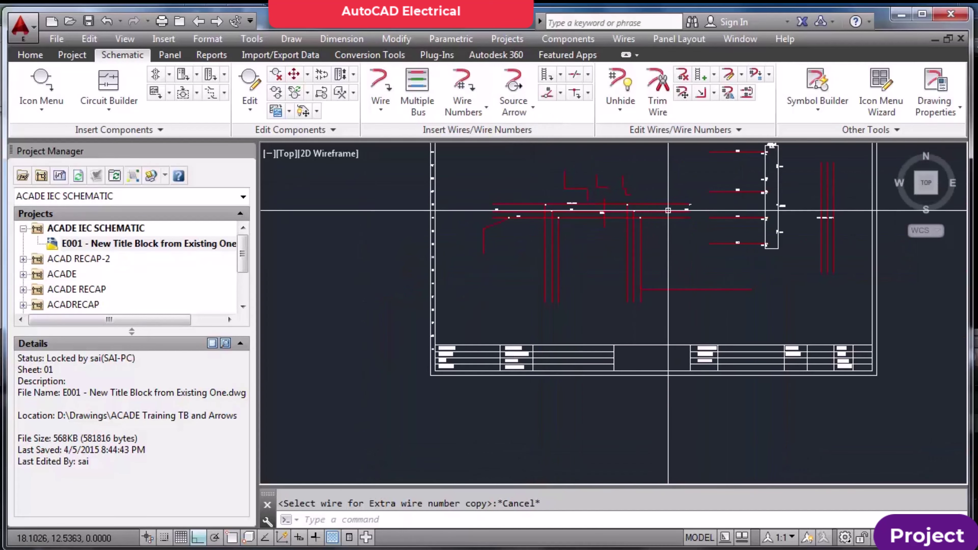
{"action": "type", "text": "z"}
{"action": "key", "text": "Return"}
{"action": "type", "text": "E"}
{"action": "key", "text": "Return"}
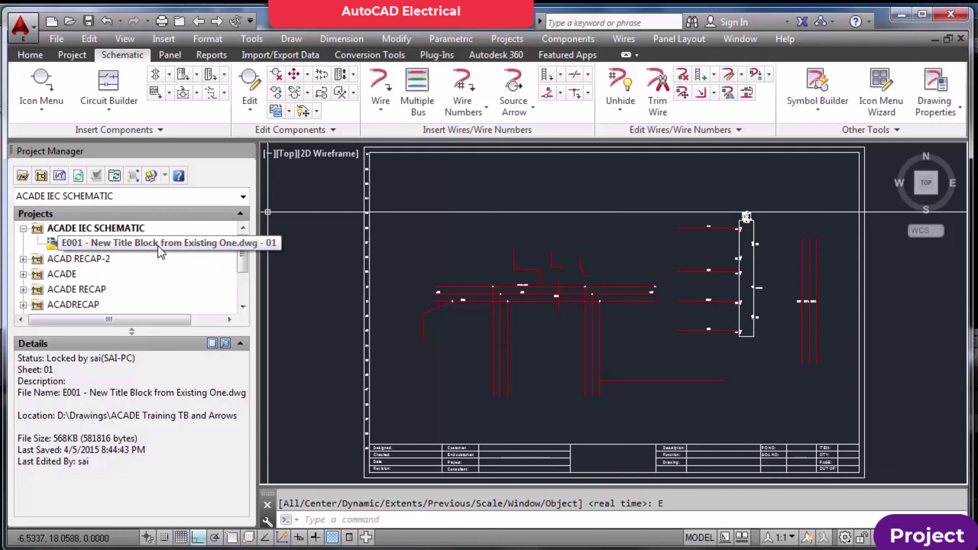
{"action": "right_click", "coordinate": [158, 246]}
{"action": "mouse_move", "coordinate": [210, 376]}
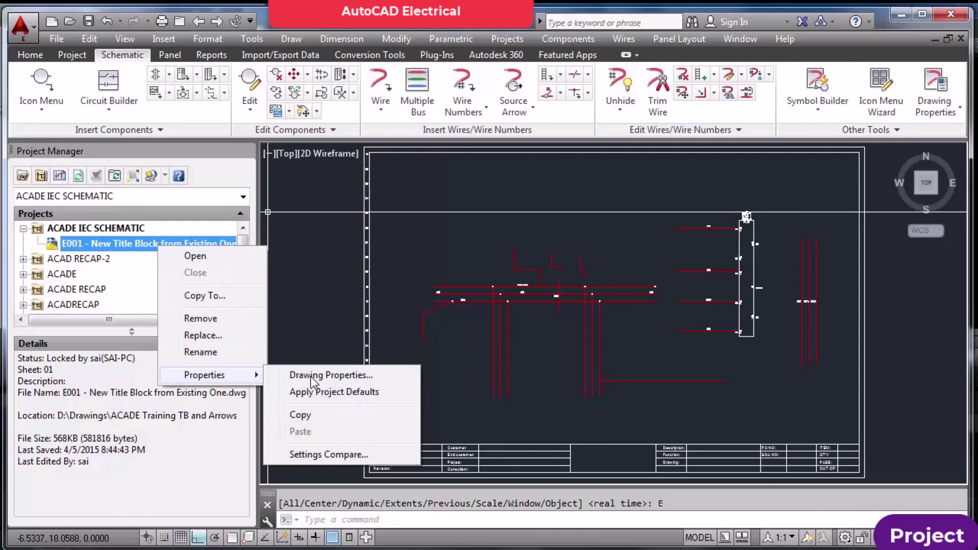
{"action": "left_click", "coordinate": [311, 376]}
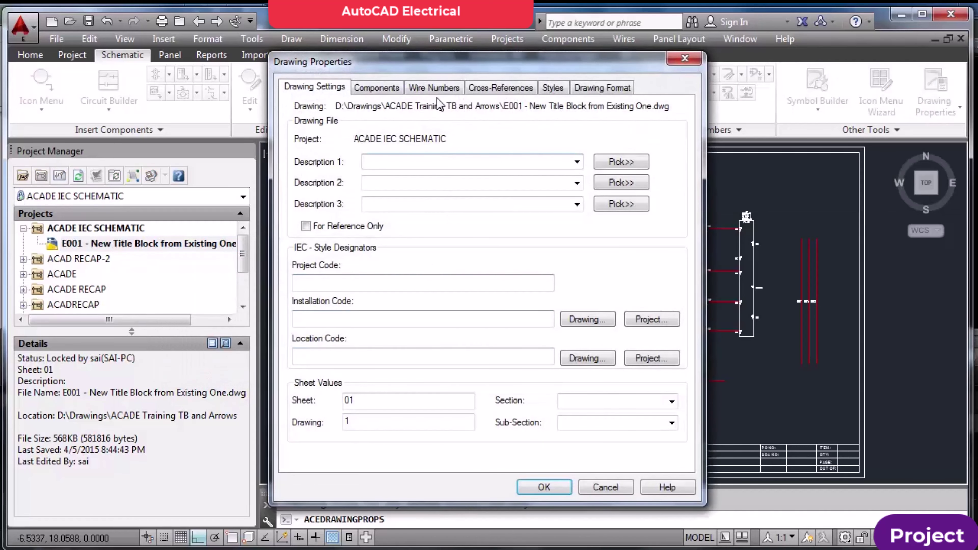
{"action": "left_click", "coordinate": [436, 88]}
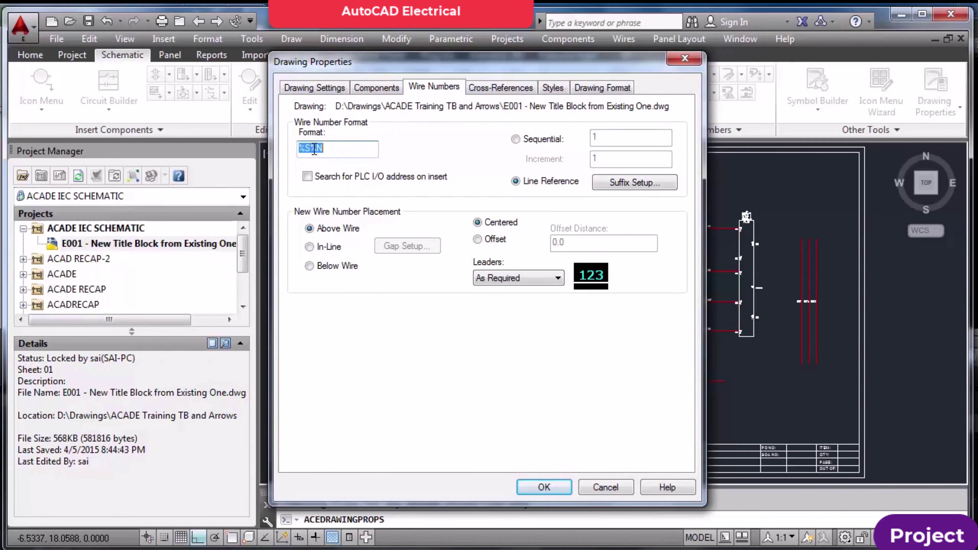
{"action": "left_click", "coordinate": [545, 487]}
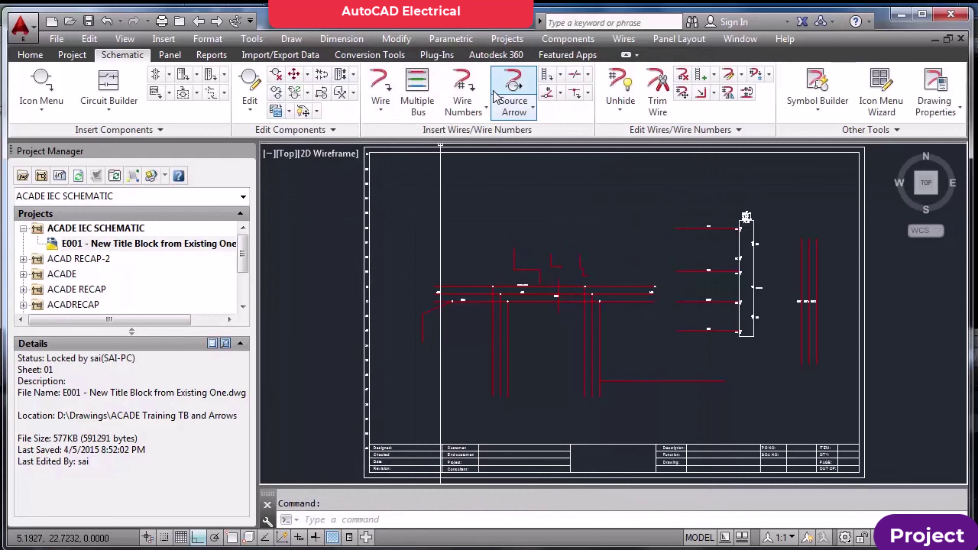
Tag or retag all wires drawing-wide in line reference mode and inspect the stepped wires above the bus
{"action": "left_click", "coordinate": [462, 83]}
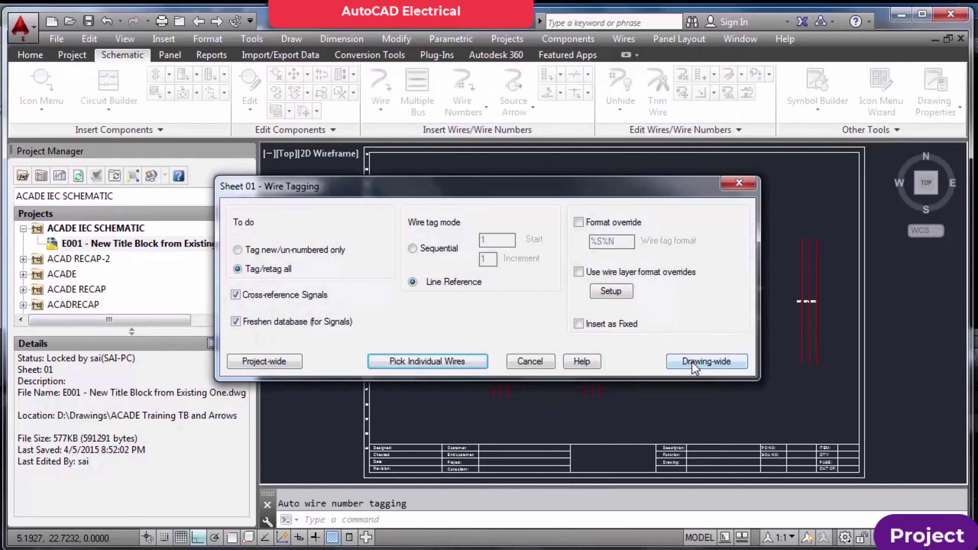
{"action": "left_click", "coordinate": [692, 362]}
{"action": "scroll", "coordinate": [531, 270], "scroll_direction": "up", "scroll_amount": 5}
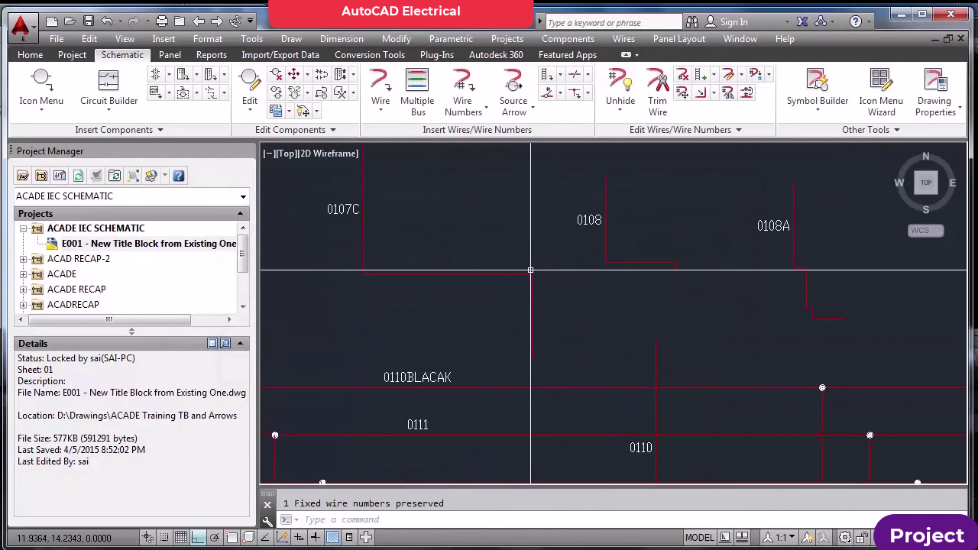
{"action": "scroll", "coordinate": [520, 266], "scroll_direction": "down", "scroll_amount": 5}
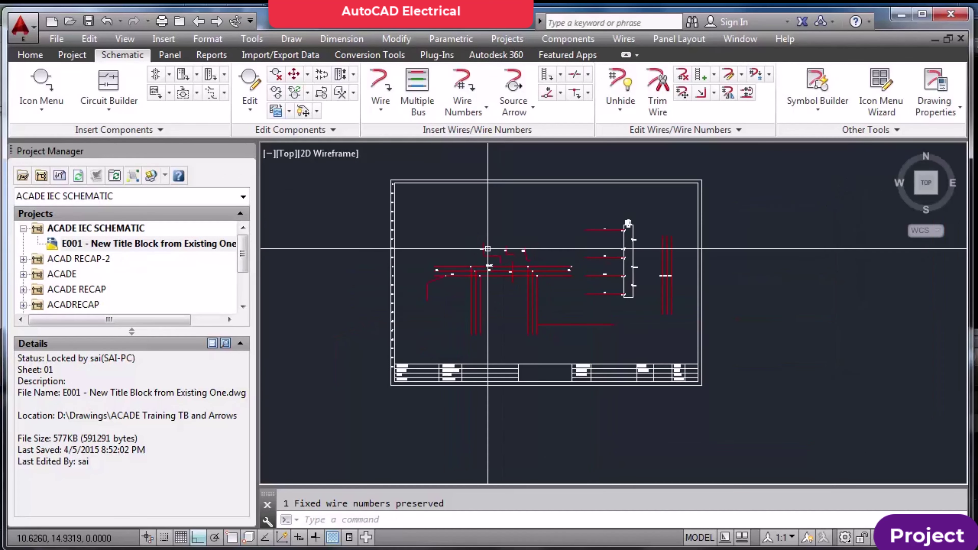
{"action": "scroll", "coordinate": [488, 249], "scroll_direction": "up", "scroll_amount": 5}
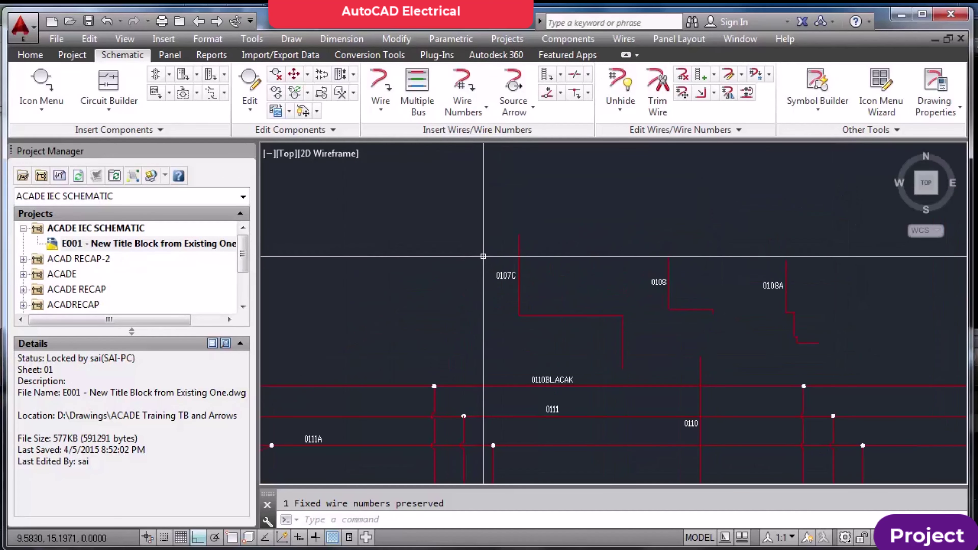
Review the suffix list for reference-based wire numbers in the drawing properties of E001
{"action": "right_click", "coordinate": [165, 243]}
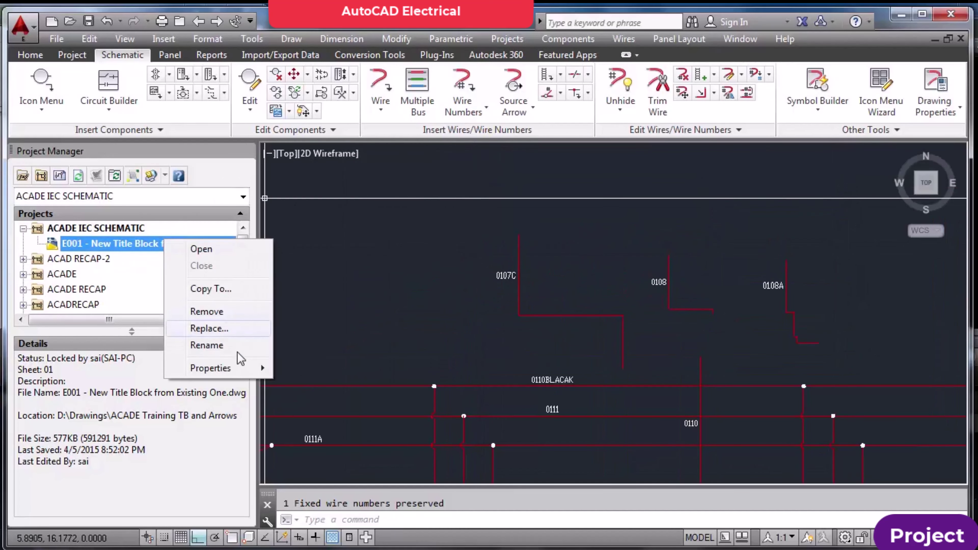
{"action": "mouse_move", "coordinate": [243, 368]}
{"action": "left_click", "coordinate": [354, 370]}
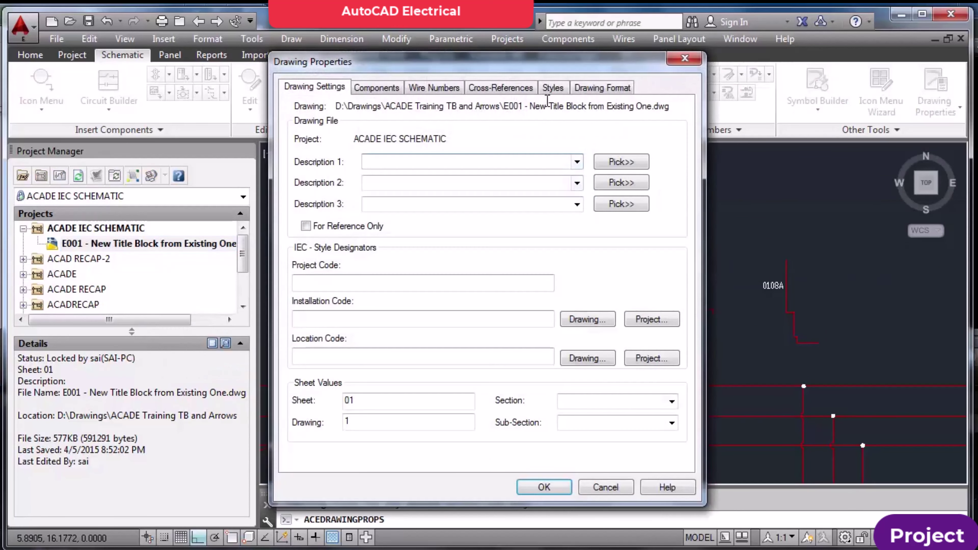
{"action": "left_click", "coordinate": [442, 89]}
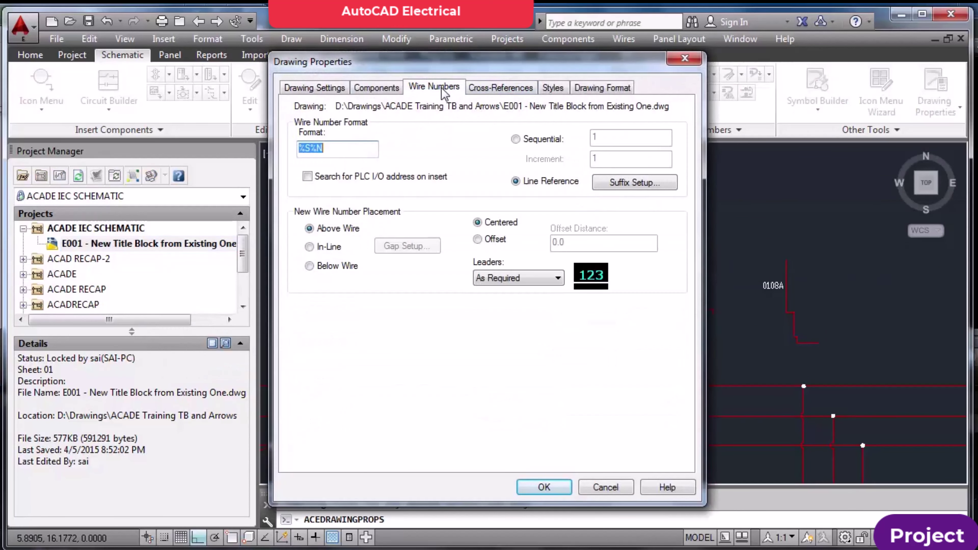
{"action": "left_click", "coordinate": [636, 183]}
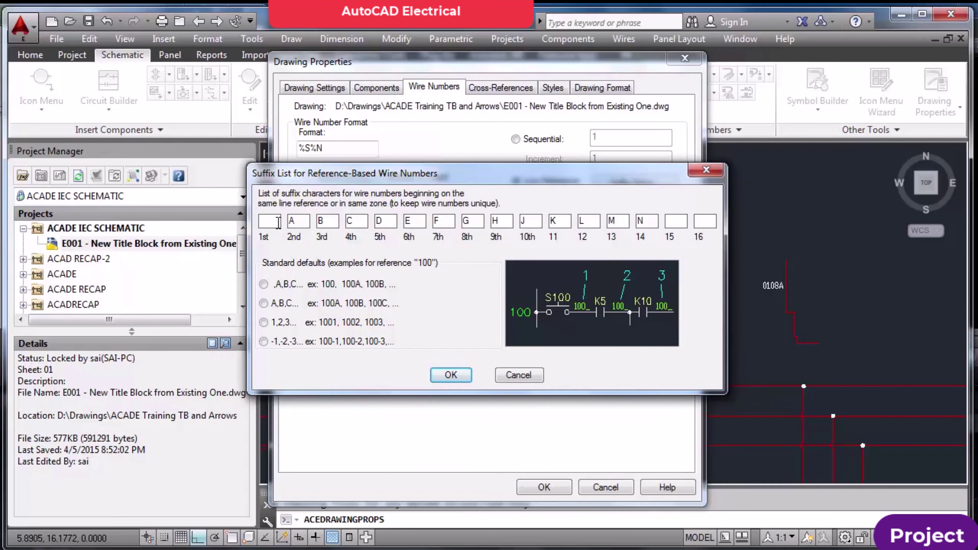
{"action": "left_click", "coordinate": [450, 375]}
{"action": "left_click", "coordinate": [544, 487]}
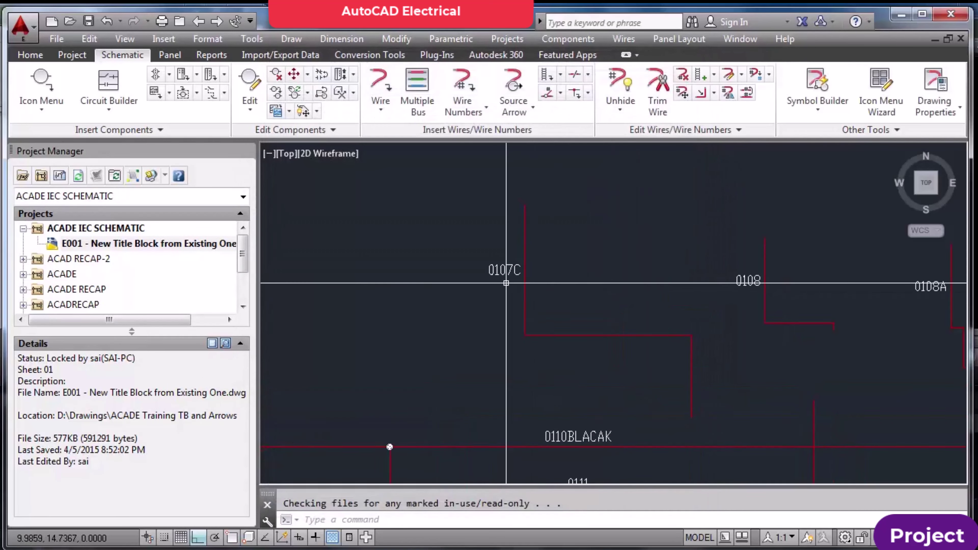
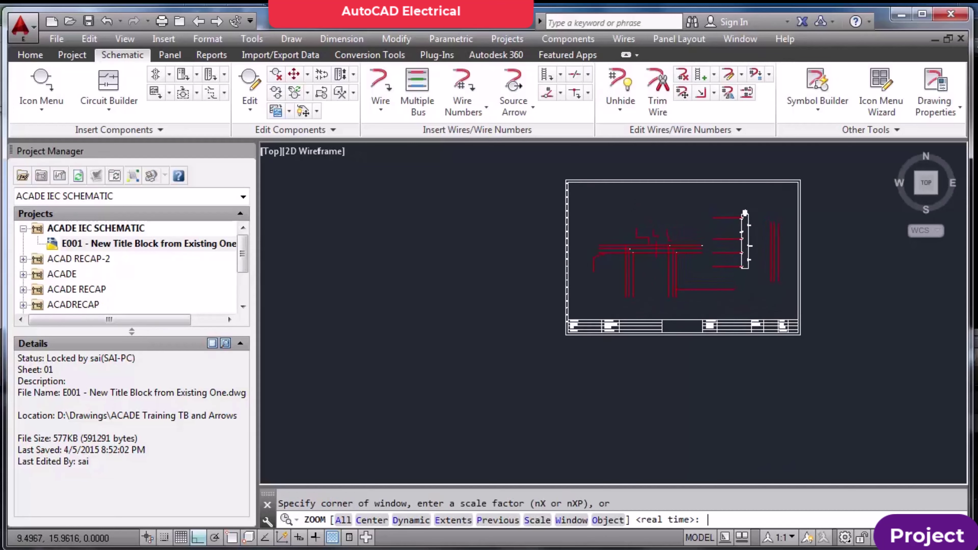
Save the drawing
{"action": "type", "text": "E"}
{"action": "key", "text": "Return"}
{"action": "key", "text": "ctrl+s"}
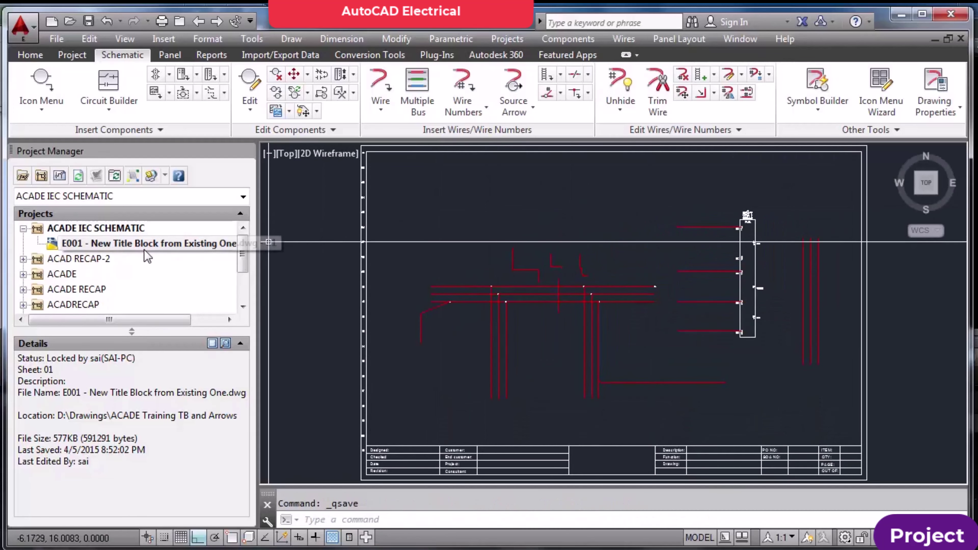
Change the suffix list for E001's line-reference wire numbers to the numbers 1 through 16
{"action": "right_click", "coordinate": [136, 244]}
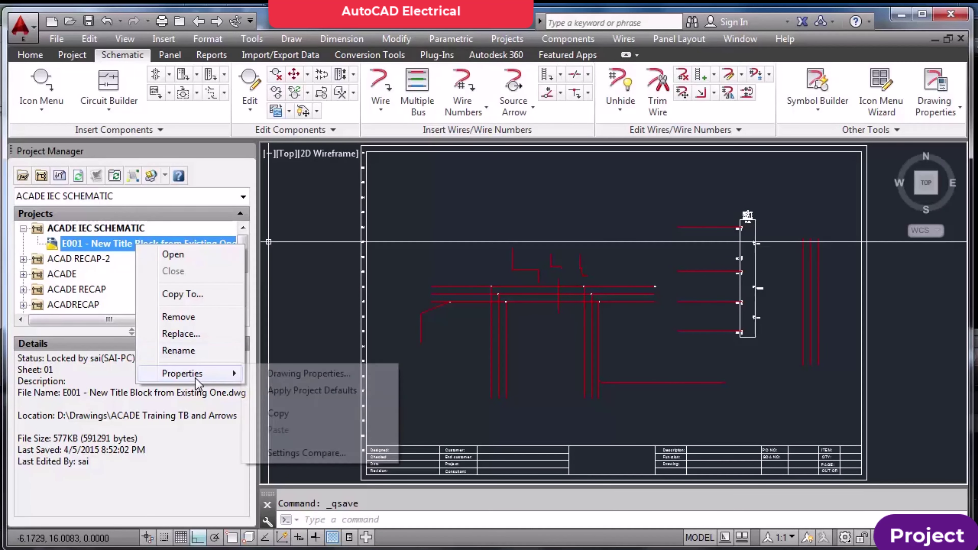
{"action": "mouse_move", "coordinate": [229, 374]}
{"action": "left_click", "coordinate": [323, 373]}
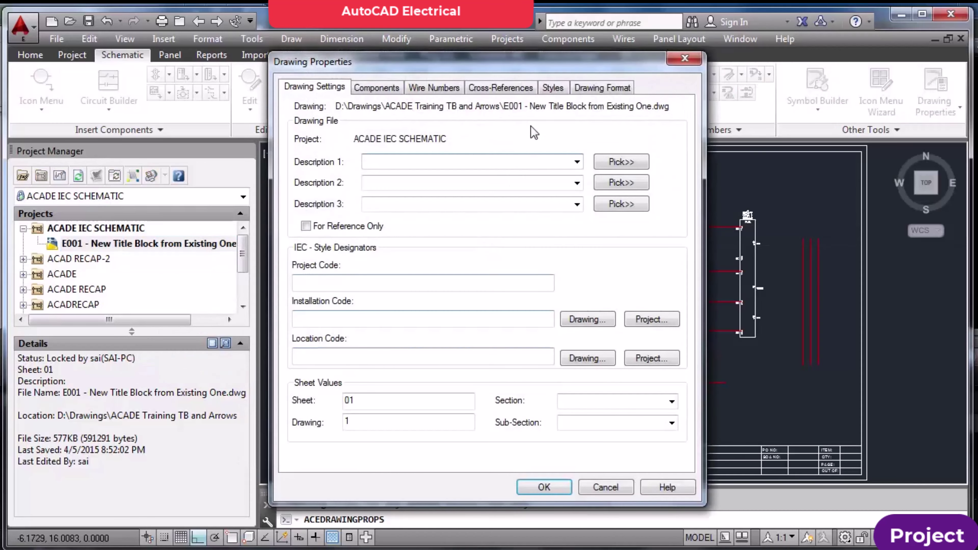
{"action": "left_click", "coordinate": [443, 90]}
{"action": "left_click", "coordinate": [608, 184]}
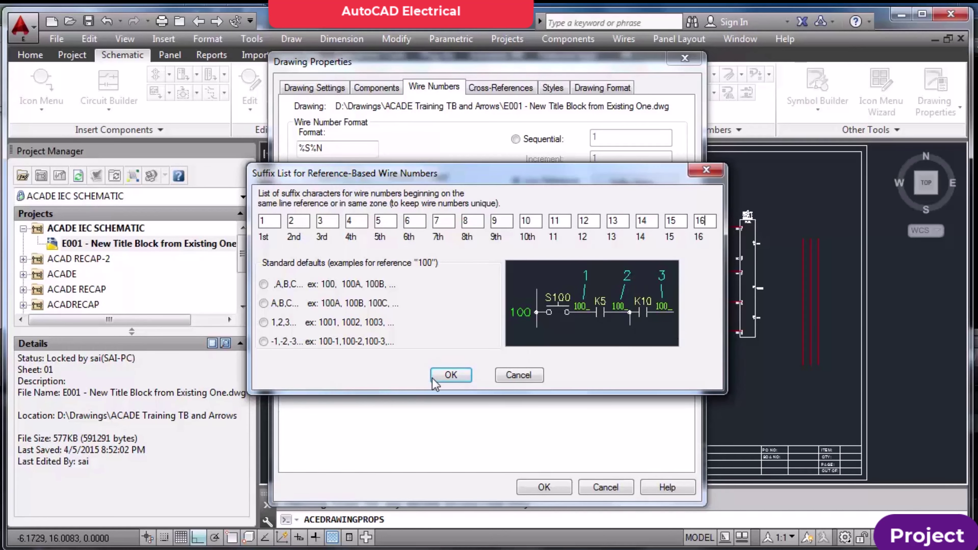
{"action": "left_click", "coordinate": [451, 376]}
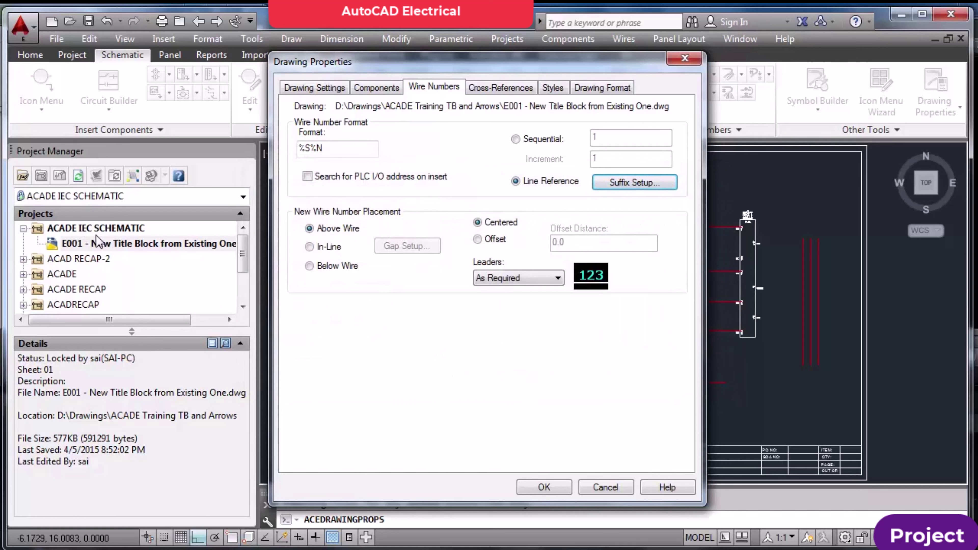
{"action": "left_click", "coordinate": [543, 487]}
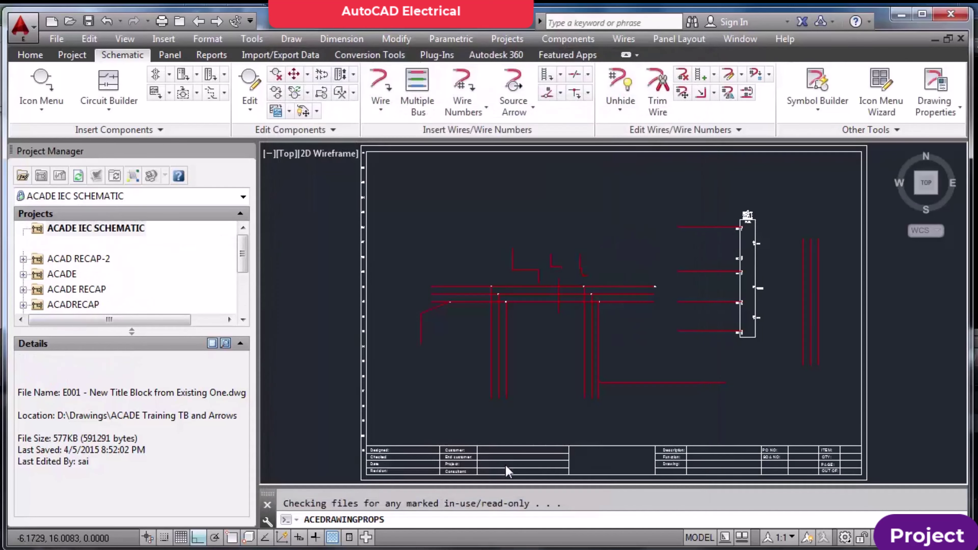
Review the wire number format and placement settings in the properties of the ACADE IEC SCHEMATIC project
{"action": "right_click", "coordinate": [124, 228]}
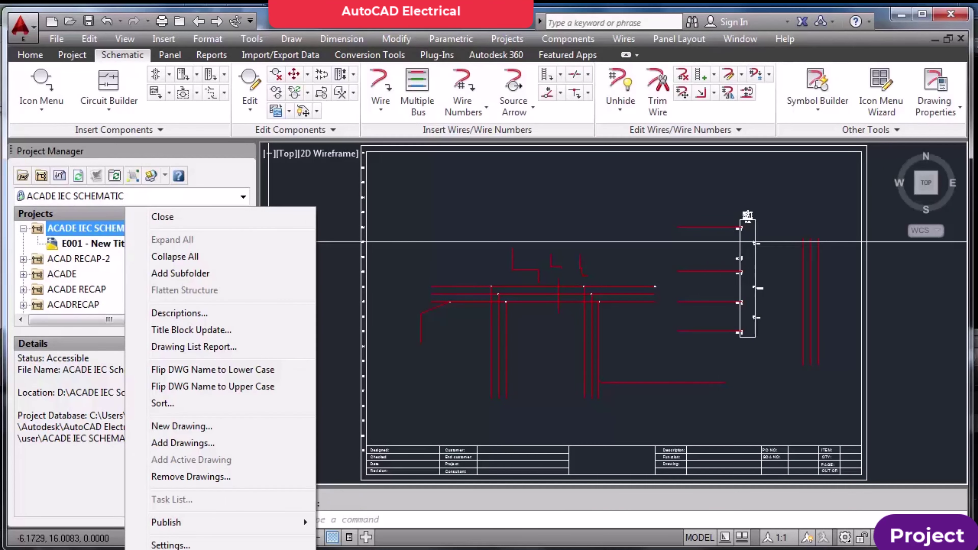
{"action": "left_click", "coordinate": [303, 544]}
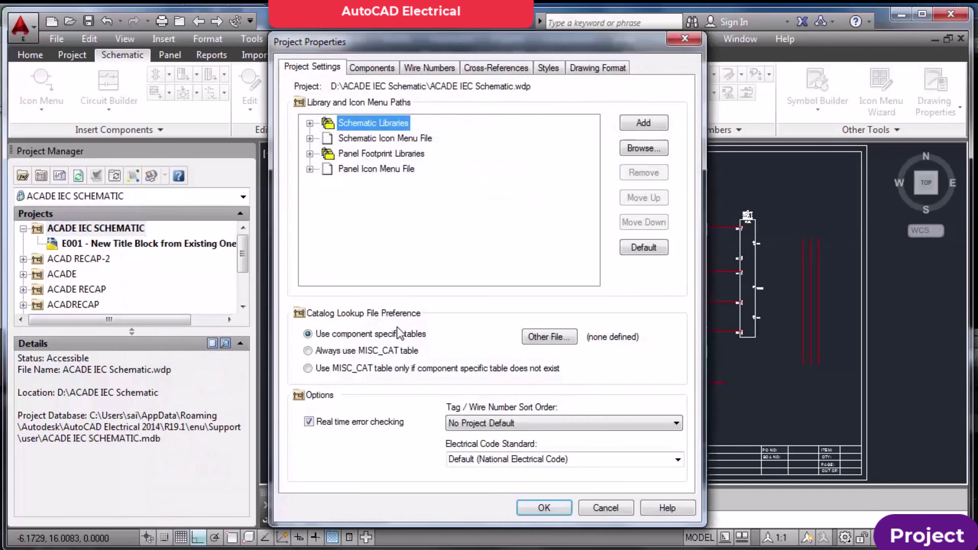
{"action": "left_click", "coordinate": [448, 70]}
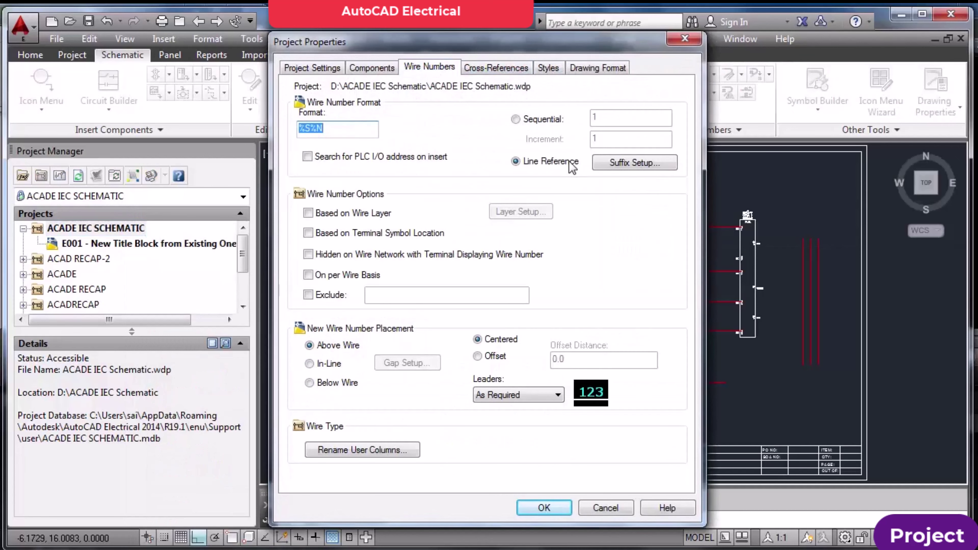
{"action": "left_click", "coordinate": [606, 509]}
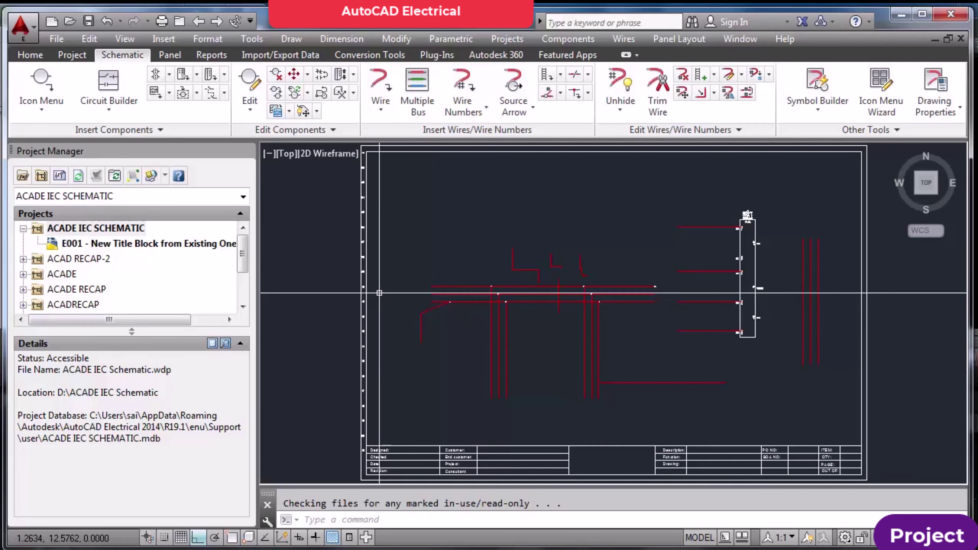
{"action": "right_click", "coordinate": [207, 249]}
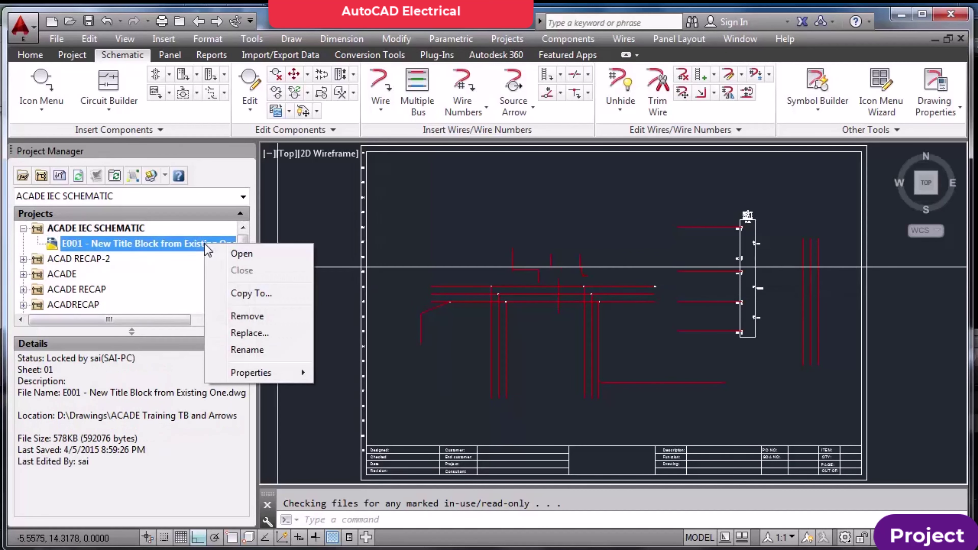
{"action": "left_click", "coordinate": [352, 261]}
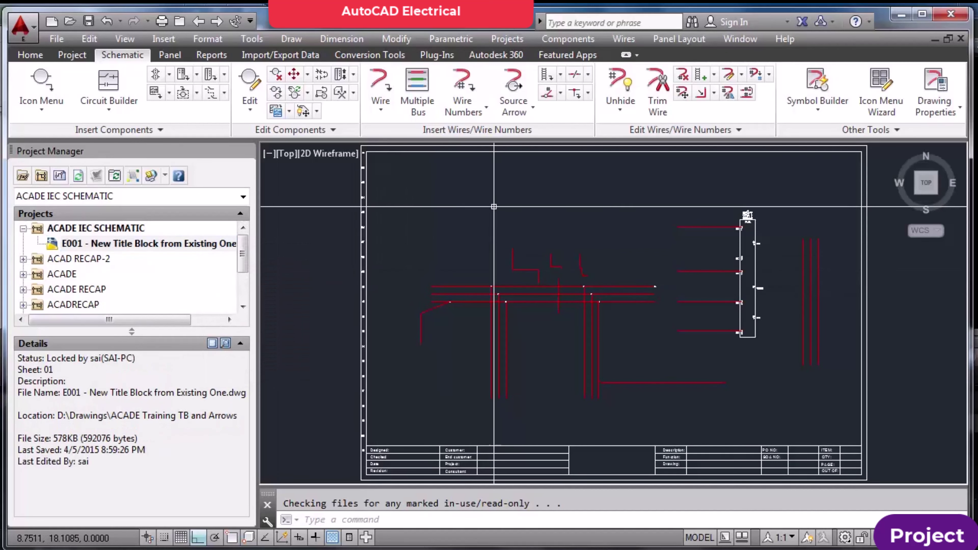
Insert wire numbers drawing-wide and inspect the numbers on the bus and the stepped wires above it
{"action": "left_click", "coordinate": [462, 83]}
{"action": "left_click", "coordinate": [681, 369]}
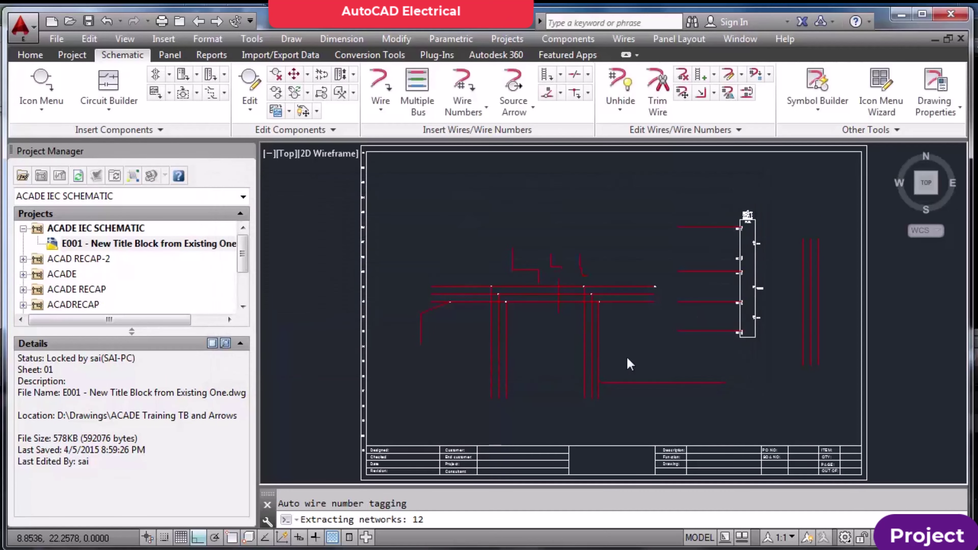
{"action": "scroll", "coordinate": [551, 300], "scroll_direction": "up", "scroll_amount": 5}
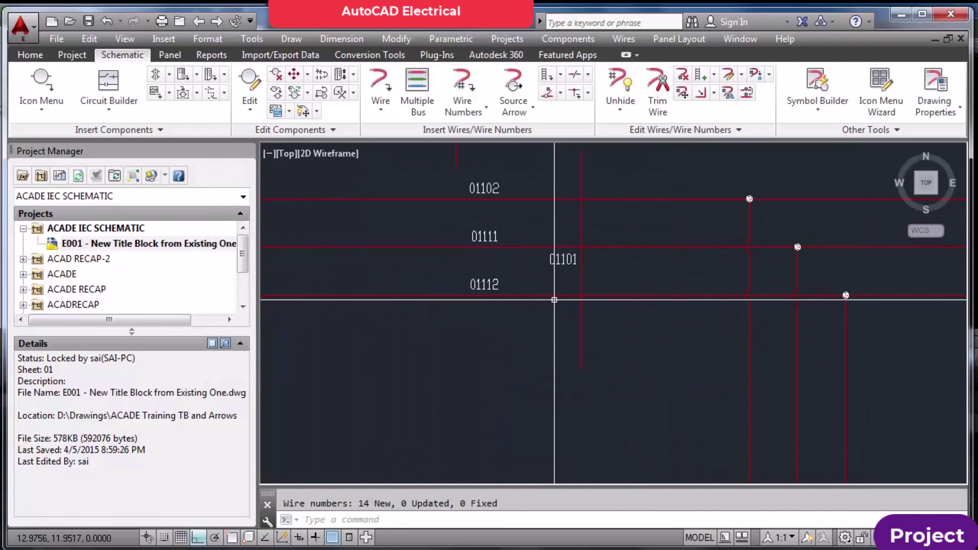
{"action": "scroll", "coordinate": [555, 300], "scroll_direction": "down", "scroll_amount": 3}
{"action": "scroll", "coordinate": [479, 205], "scroll_direction": "up", "scroll_amount": 2}
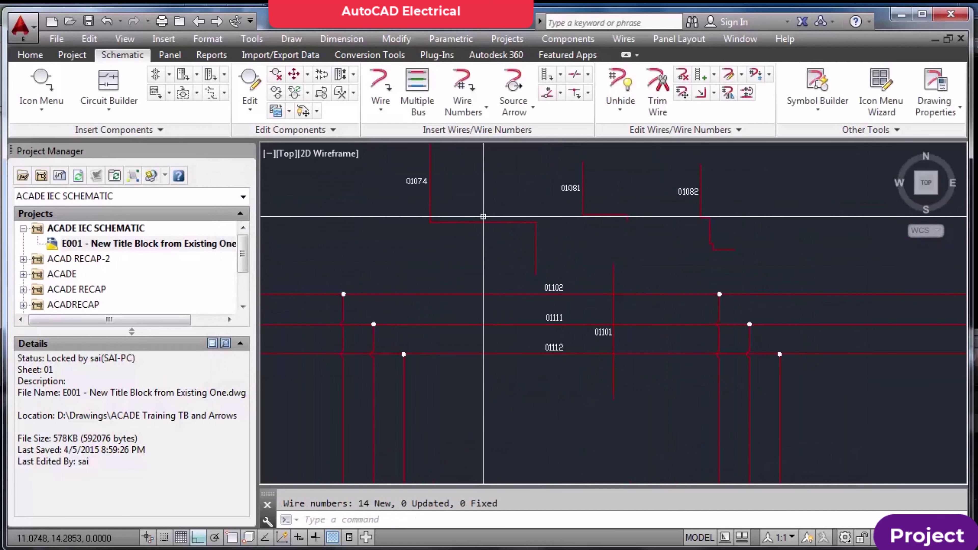
{"action": "scroll", "coordinate": [484, 215], "scroll_direction": "down", "scroll_amount": 4}
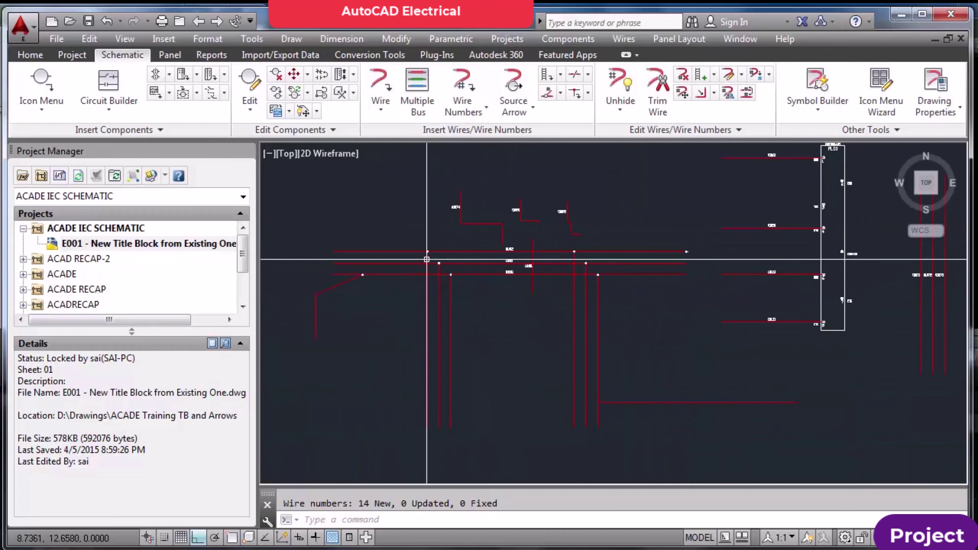
{"action": "key", "text": "Escape"}
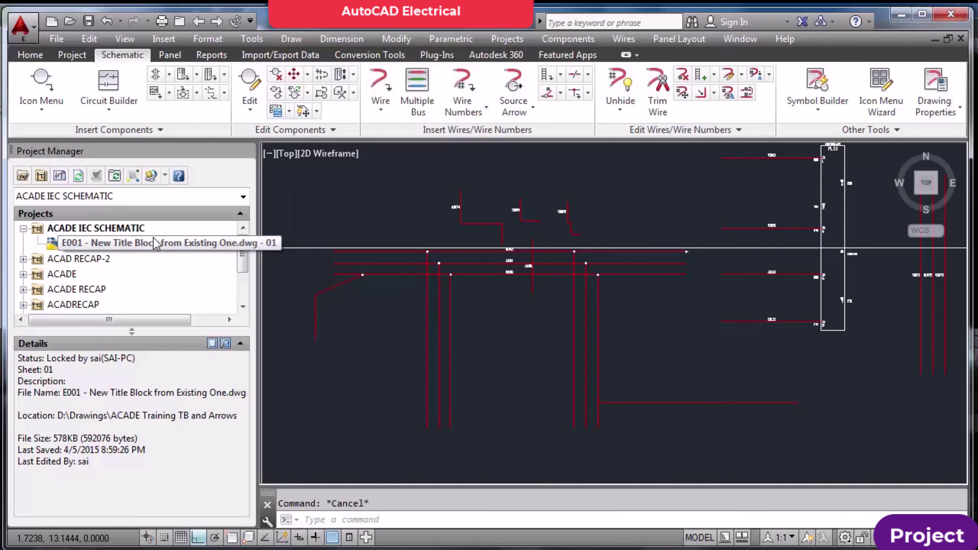
Set the new wire number placement of drawing E001 to In-Line and run wire numbering drawing-wide
{"action": "right_click", "coordinate": [131, 228]}
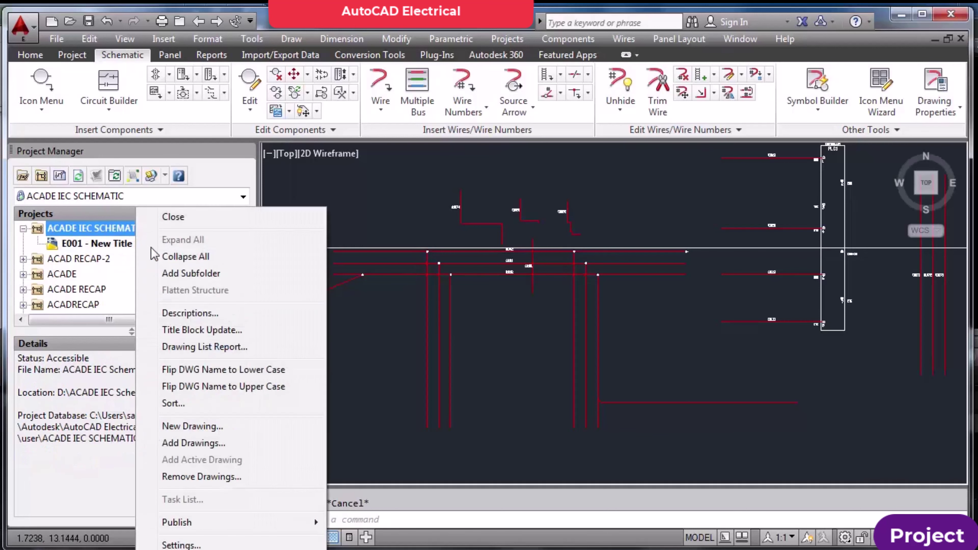
{"action": "left_click", "coordinate": [458, 371]}
{"action": "left_click", "coordinate": [216, 244]}
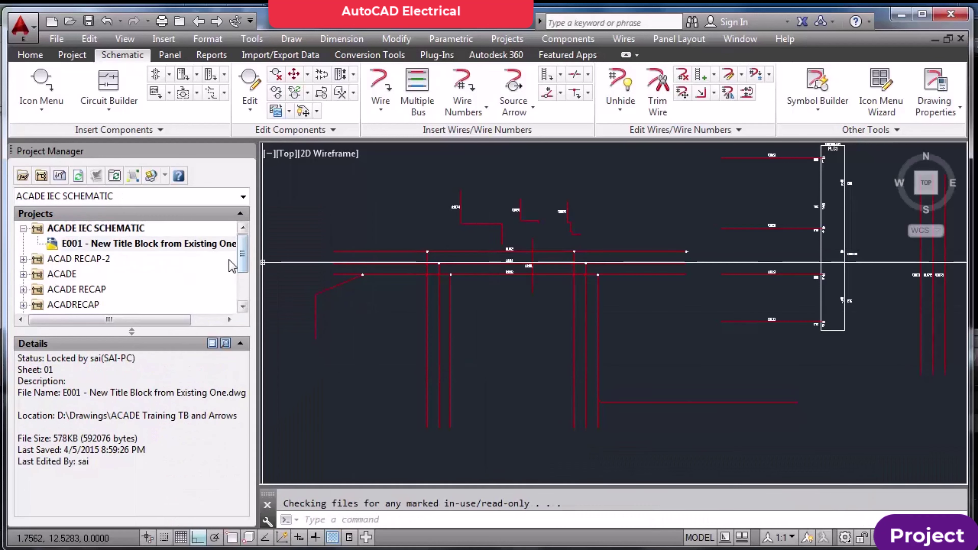
{"action": "right_click", "coordinate": [209, 249]}
{"action": "mouse_move", "coordinate": [272, 381]}
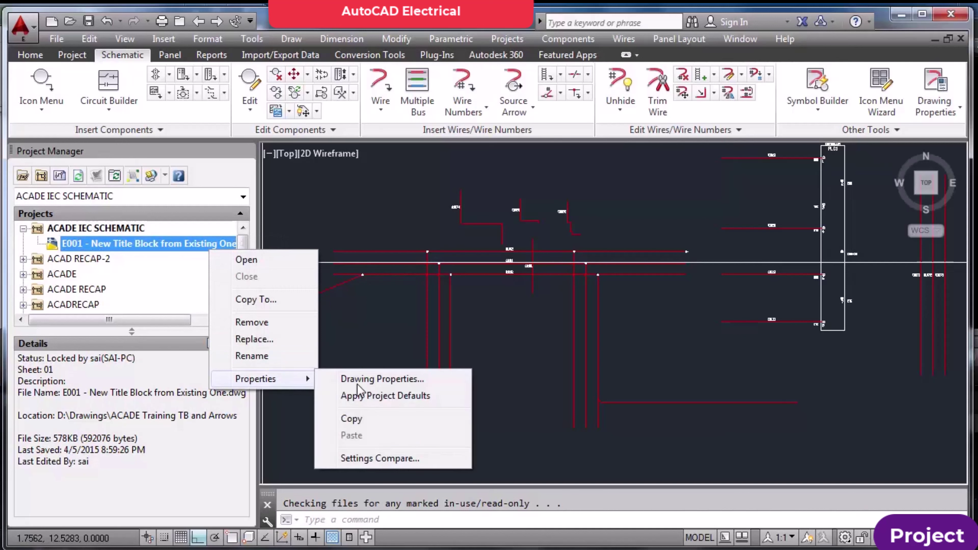
{"action": "left_click", "coordinate": [379, 376]}
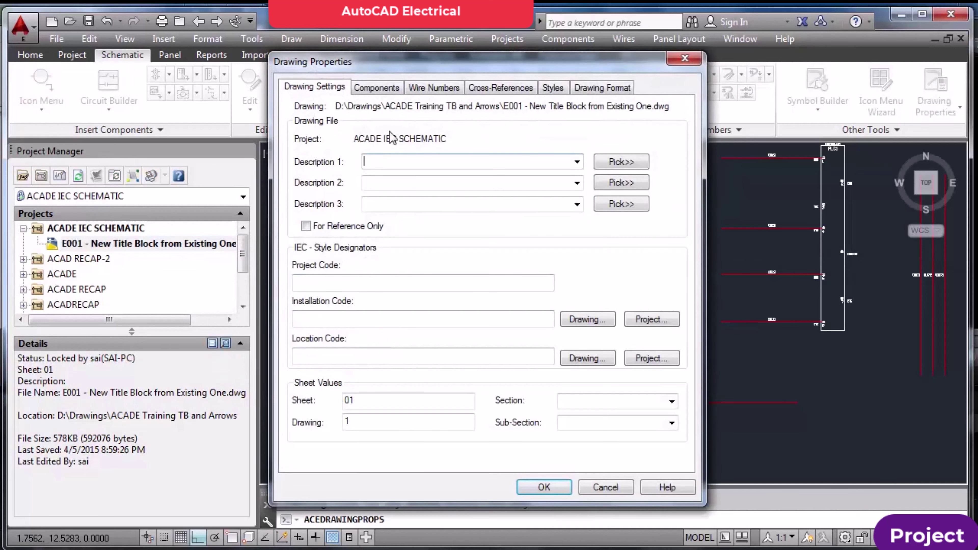
{"action": "left_click", "coordinate": [435, 88]}
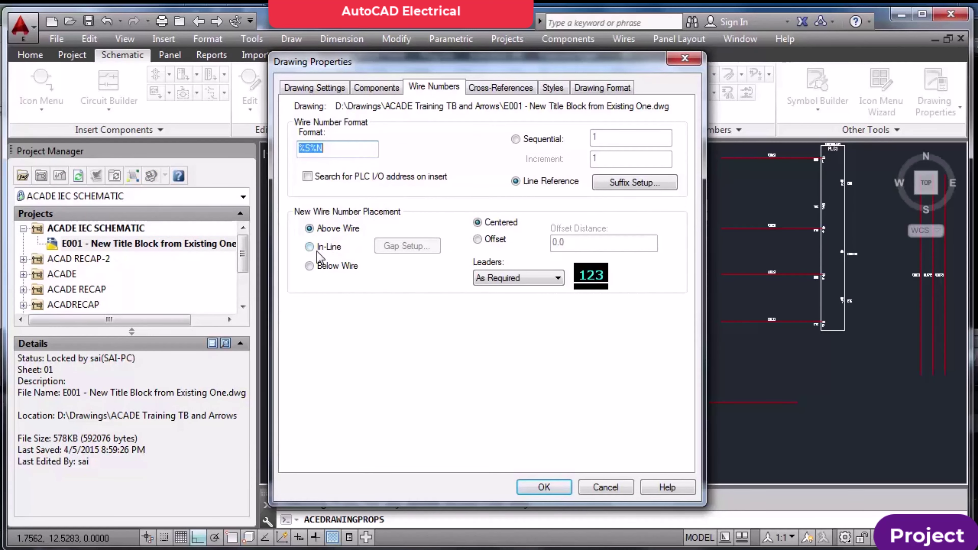
{"action": "left_click", "coordinate": [310, 247]}
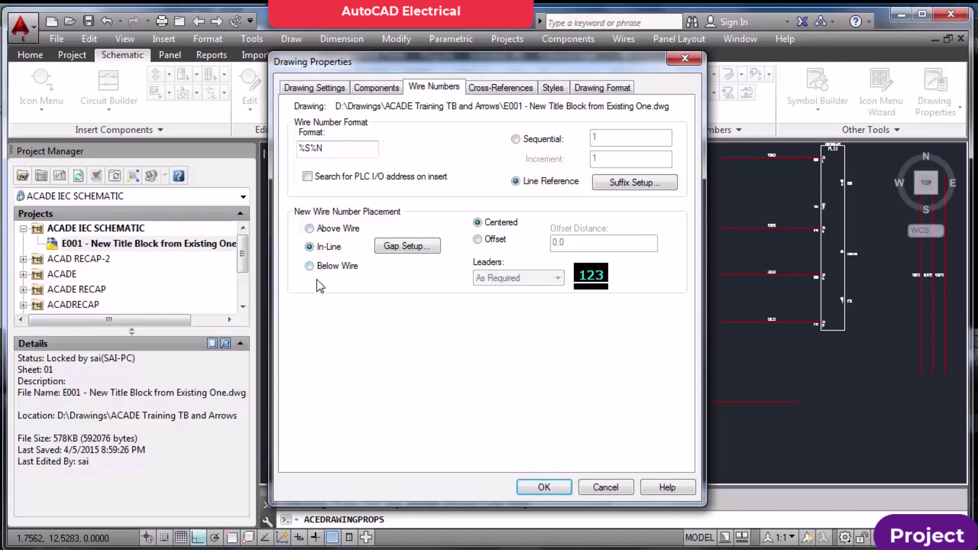
{"action": "left_click", "coordinate": [544, 489]}
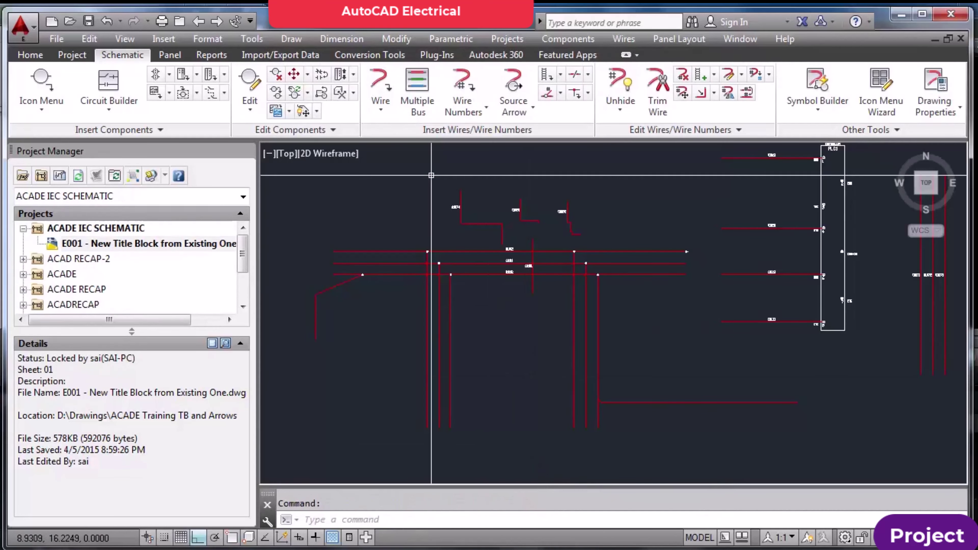
{"action": "left_click", "coordinate": [467, 85]}
{"action": "left_click", "coordinate": [695, 356]}
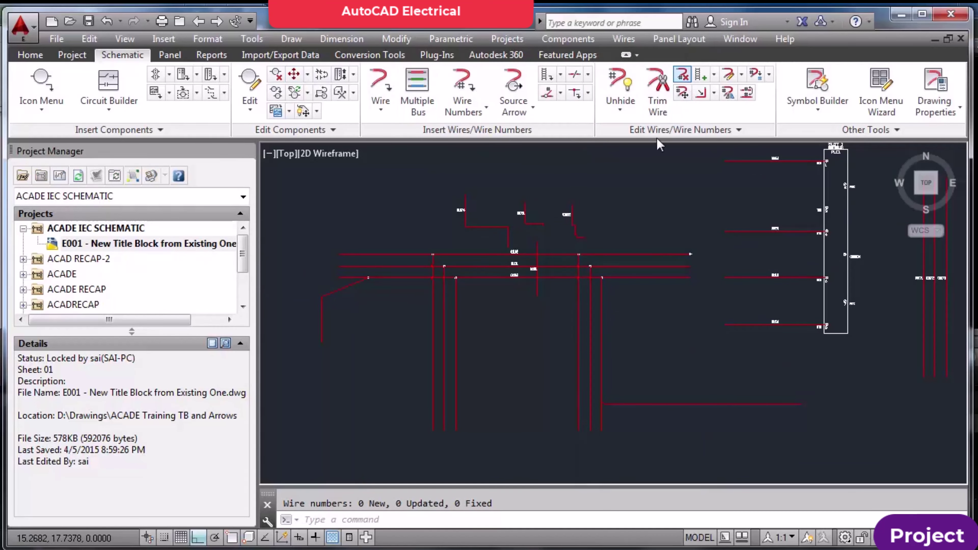
Delete the wire numbers from all wires in the drawing
{"action": "left_click", "coordinate": [682, 74]}
{"action": "scroll", "coordinate": [654, 173], "scroll_direction": "down", "scroll_amount": 4}
{"action": "left_click", "coordinate": [763, 271]}
{"action": "left_click", "coordinate": [530, 155]}
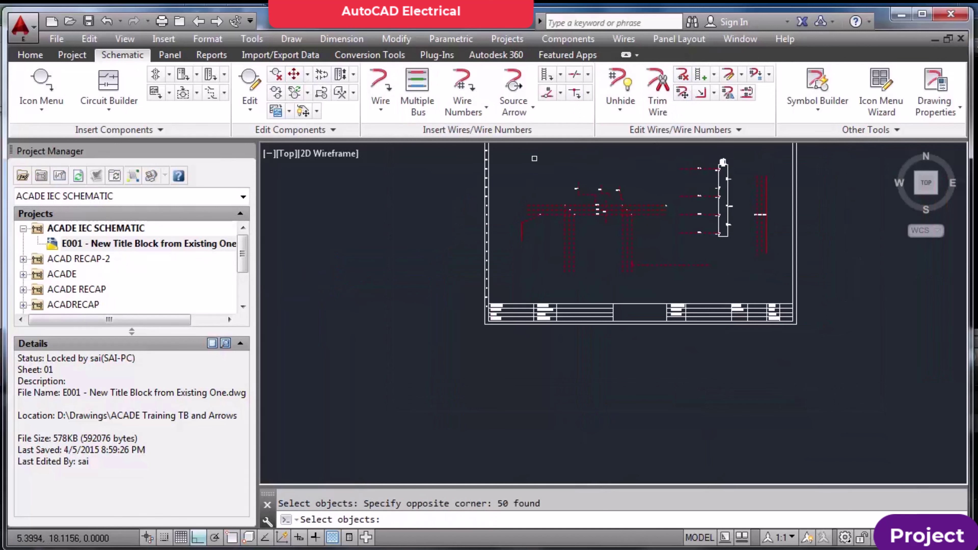
{"action": "key", "text": "Return"}
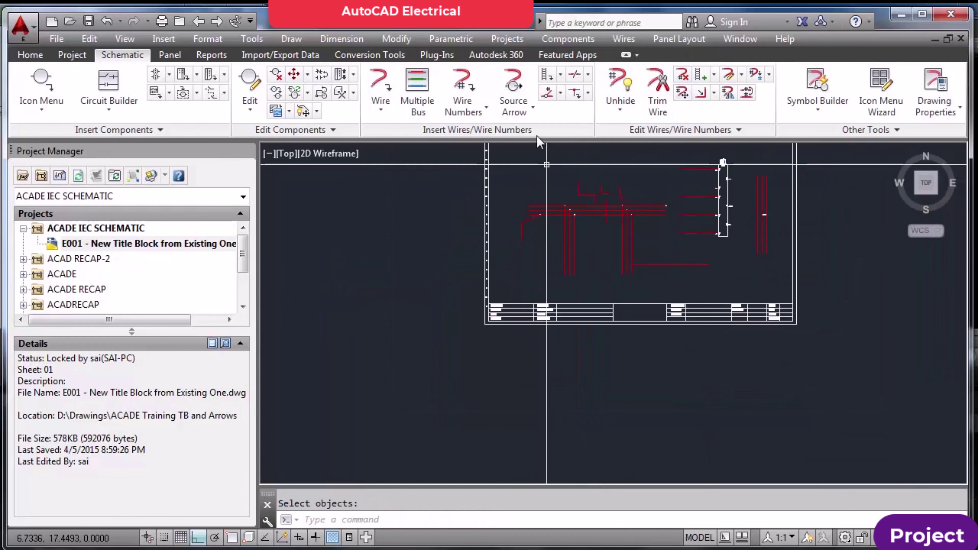
Insert wire numbers drawing-wide again and inspect their in-line placement on the horizontal and vertical bus wires
{"action": "left_click", "coordinate": [463, 83]}
{"action": "left_click", "coordinate": [700, 362]}
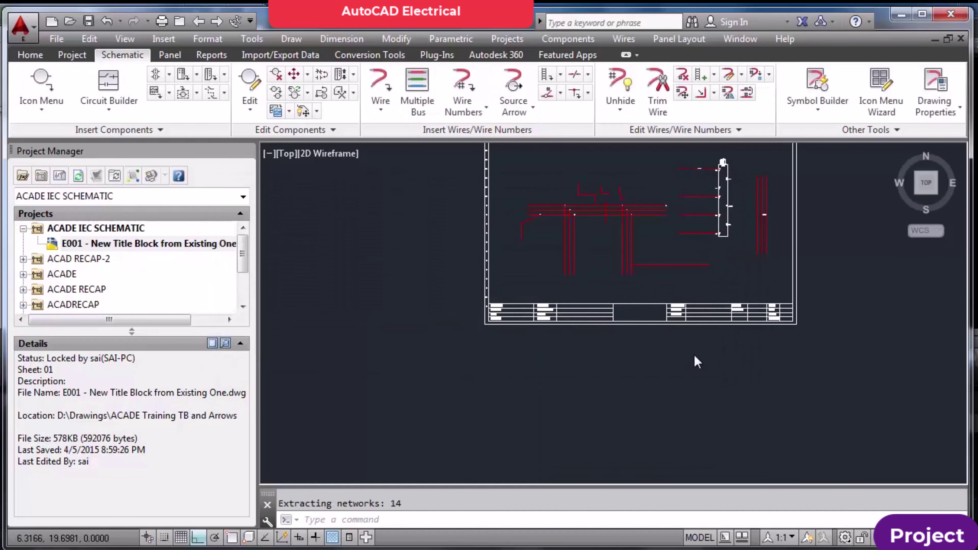
{"action": "scroll", "coordinate": [607, 191], "scroll_direction": "up", "scroll_amount": 10}
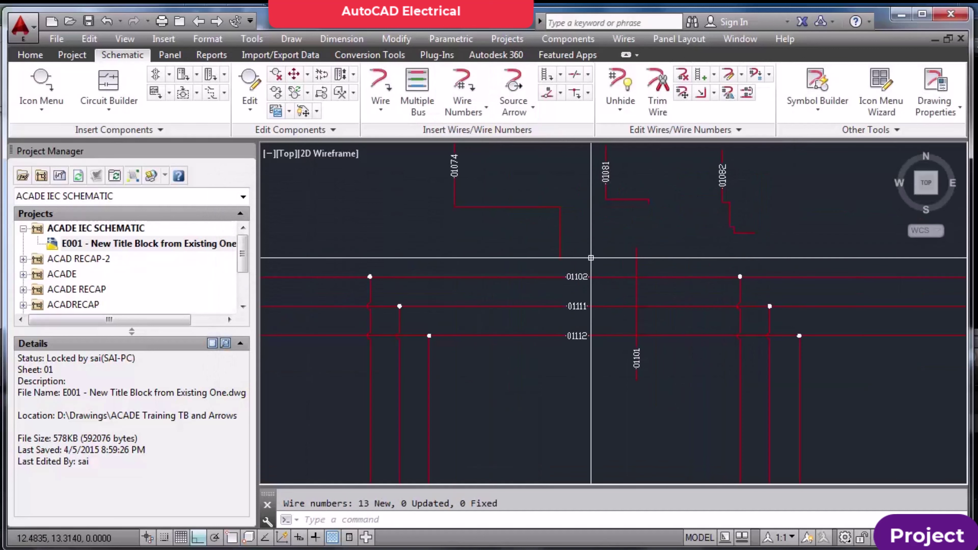
{"action": "scroll", "coordinate": [589, 289], "scroll_direction": "down", "scroll_amount": 8}
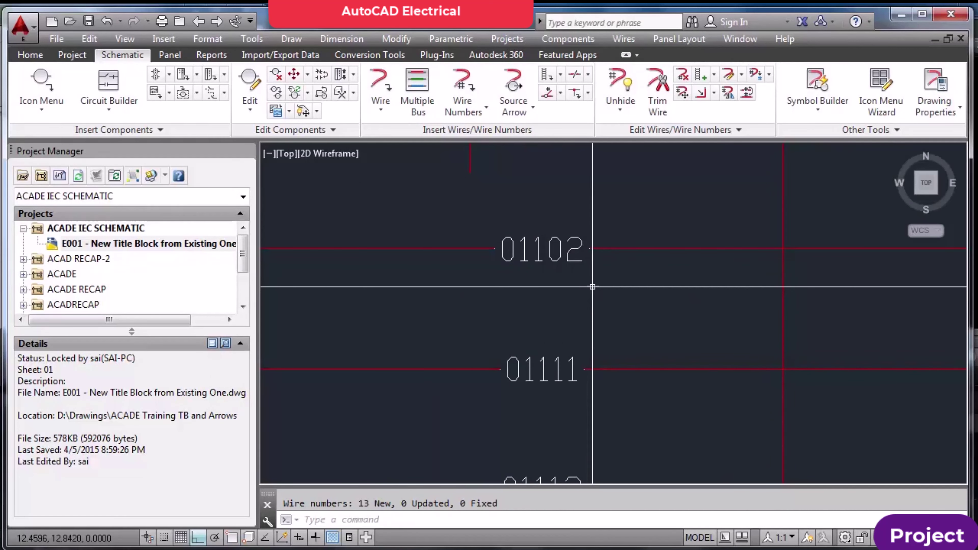
{"action": "scroll", "coordinate": [640, 332], "scroll_direction": "up", "scroll_amount": 6}
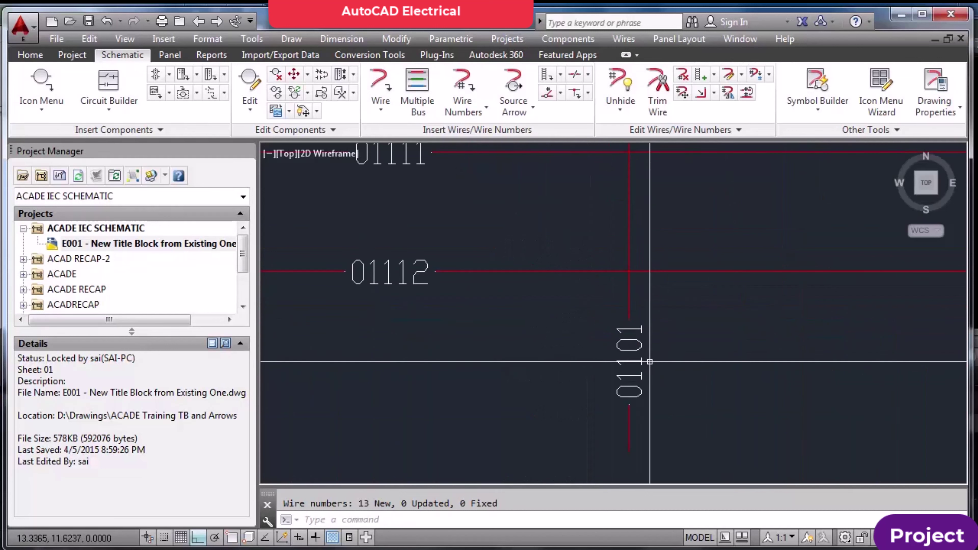
{"action": "scroll", "coordinate": [651, 360], "scroll_direction": "down", "scroll_amount": 6}
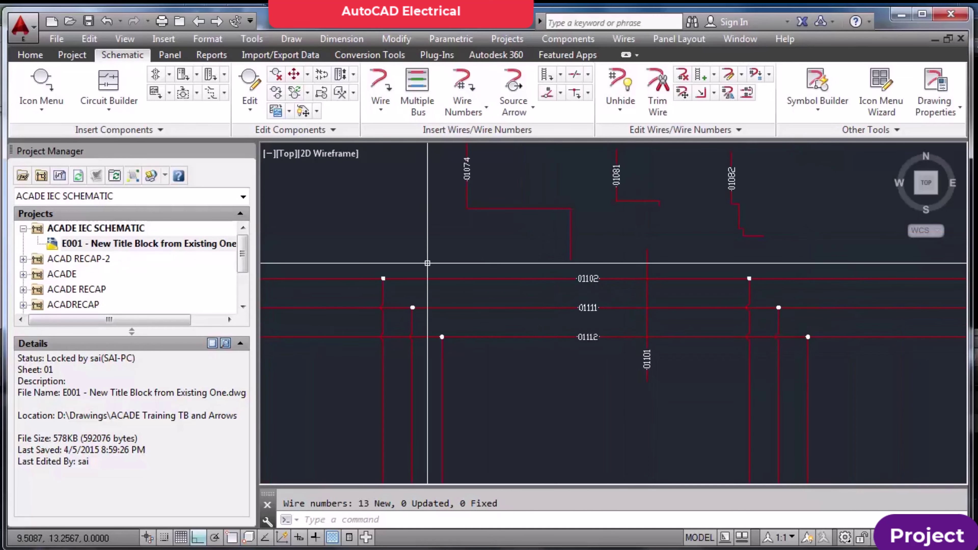
Review the wire number and cross-reference settings in E001's drawing properties, and examine the numbered wires at the PLC
{"action": "right_click", "coordinate": [173, 244]}
{"action": "mouse_move", "coordinate": [240, 371]}
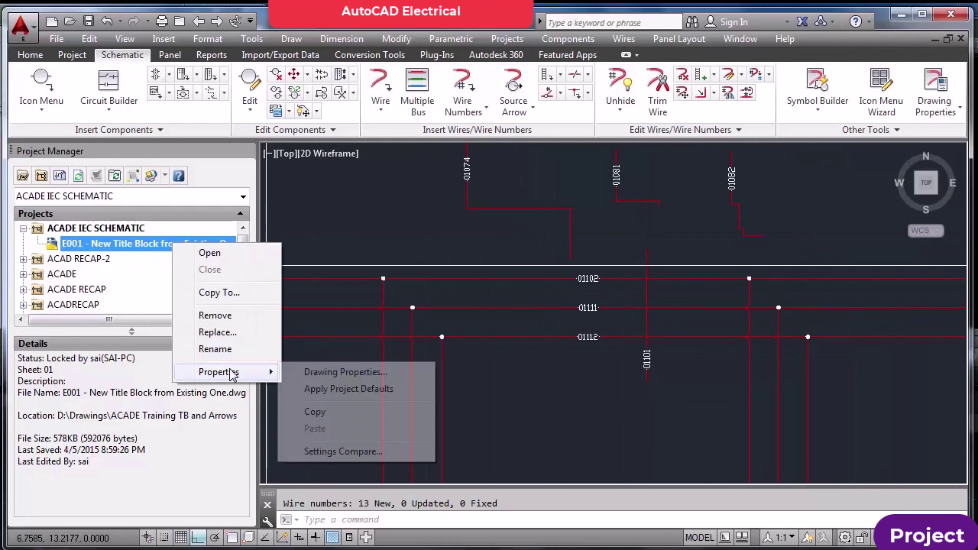
{"action": "left_click", "coordinate": [308, 372]}
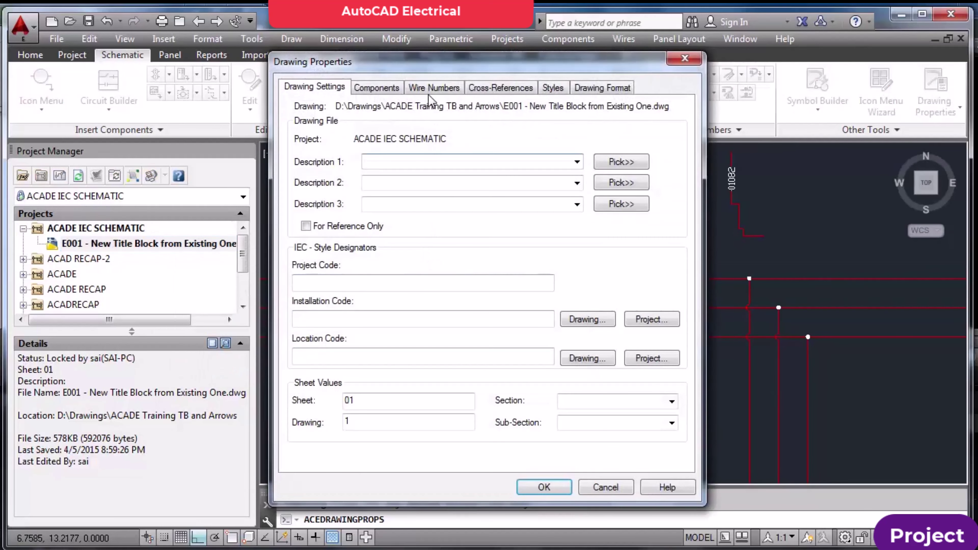
{"action": "left_click", "coordinate": [429, 89]}
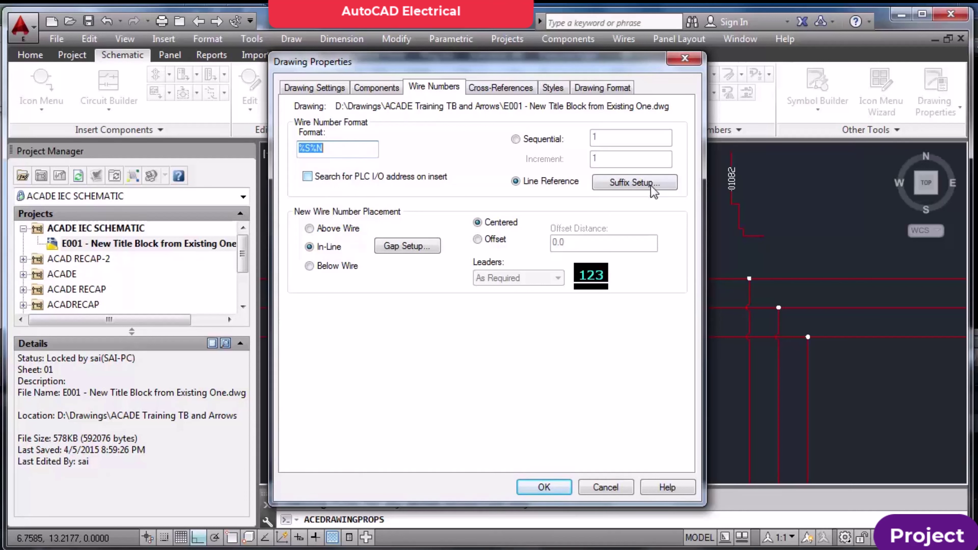
{"action": "left_click", "coordinate": [489, 91]}
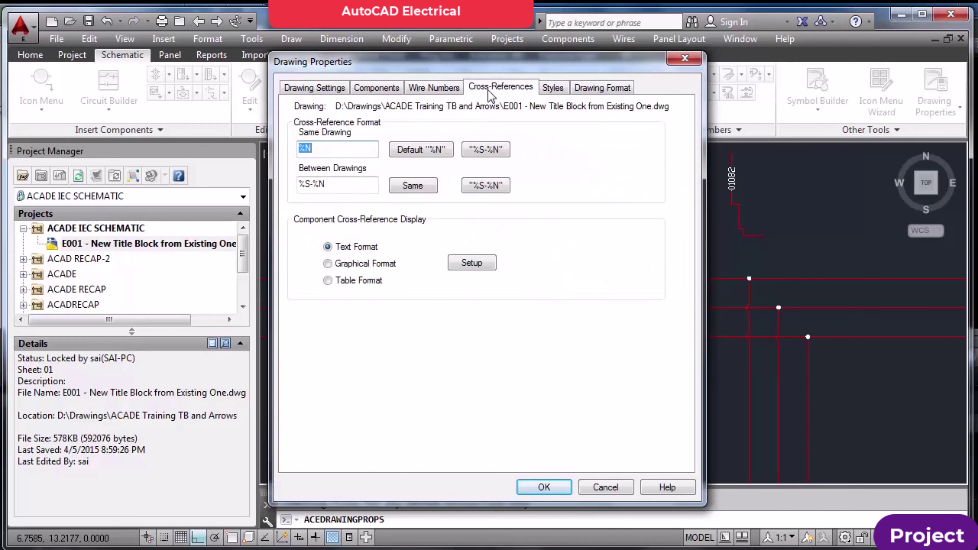
{"action": "left_click", "coordinate": [568, 487]}
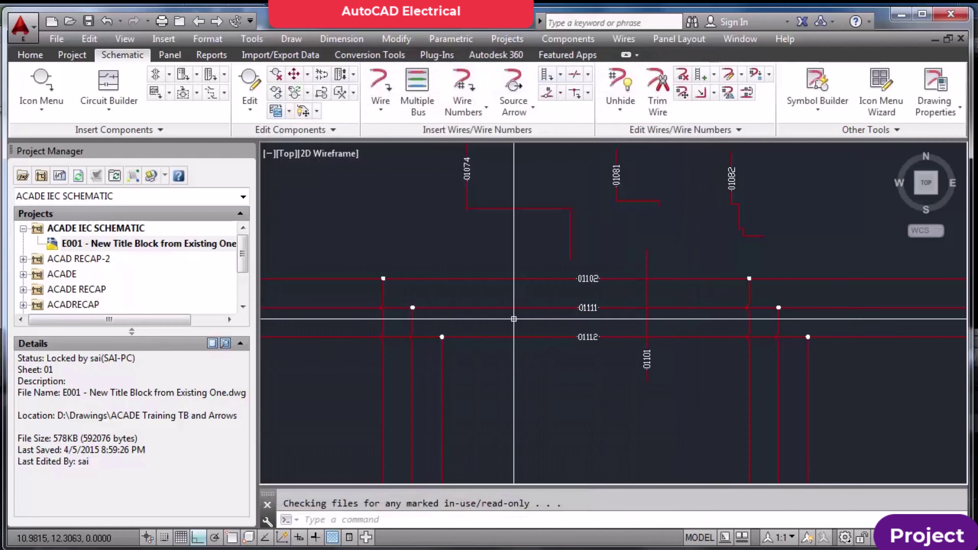
{"action": "scroll", "coordinate": [629, 277], "scroll_direction": "up", "scroll_amount": 6}
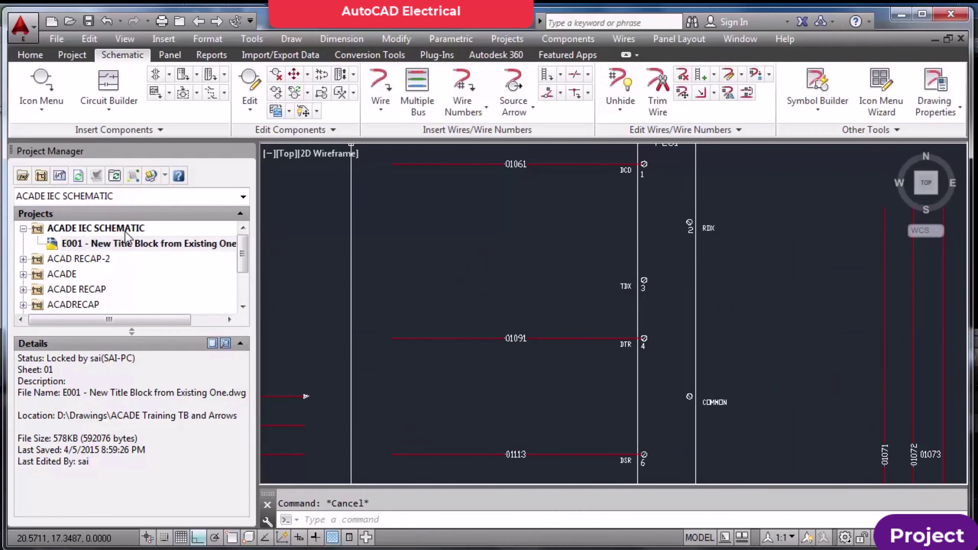
Enable the PLC I/O address search on insert in the wire number properties of drawing E001
{"action": "right_click", "coordinate": [130, 250]}
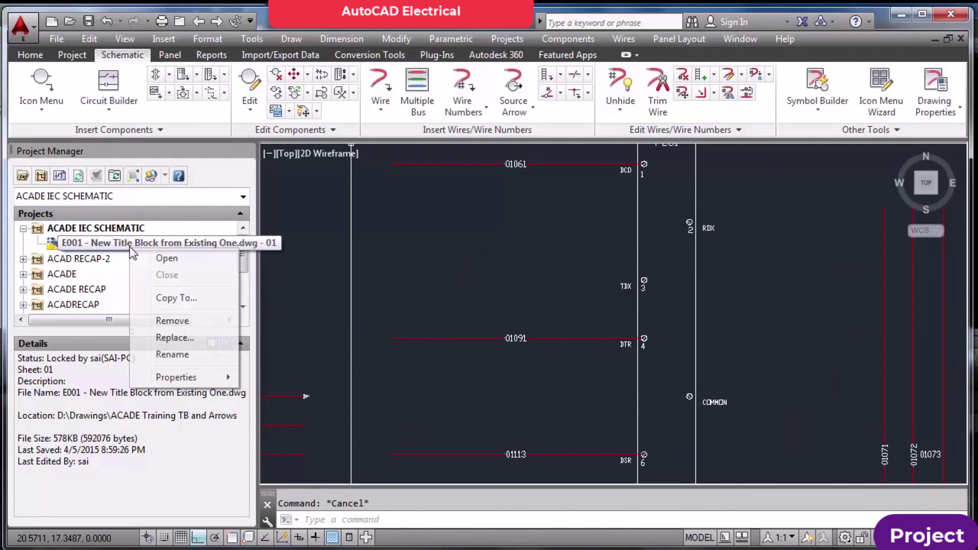
{"action": "mouse_move", "coordinate": [192, 377]}
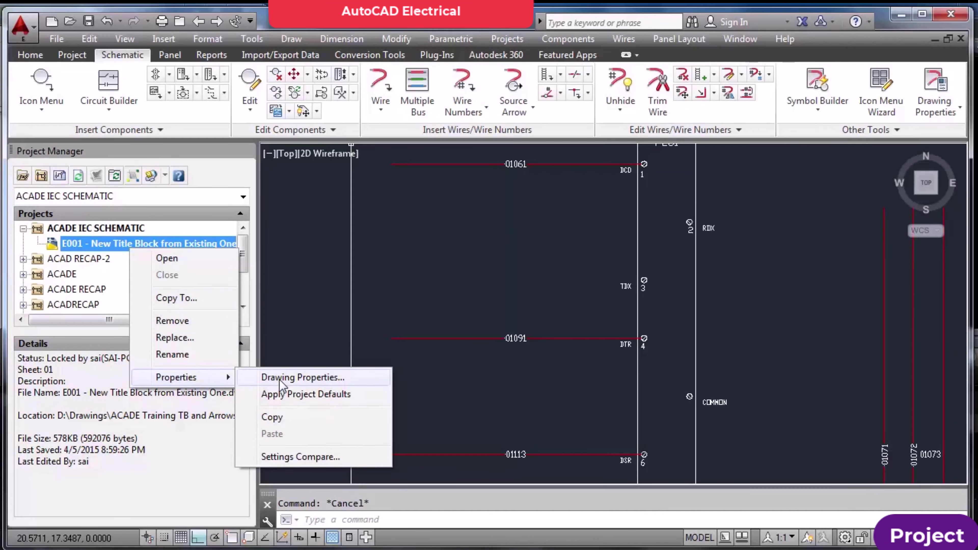
{"action": "left_click", "coordinate": [300, 378]}
{"action": "left_click", "coordinate": [443, 88]}
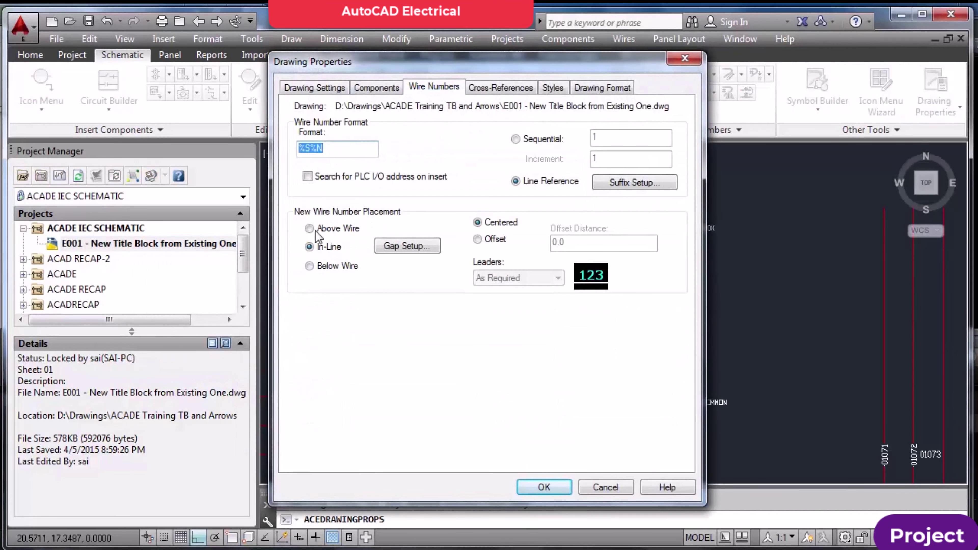
{"action": "left_click", "coordinate": [316, 176]}
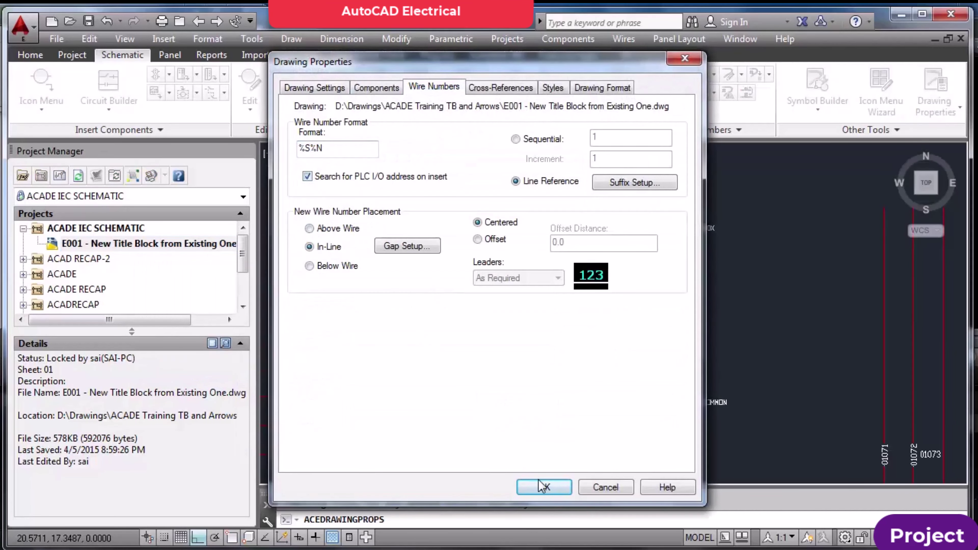
{"action": "left_click", "coordinate": [544, 486]}
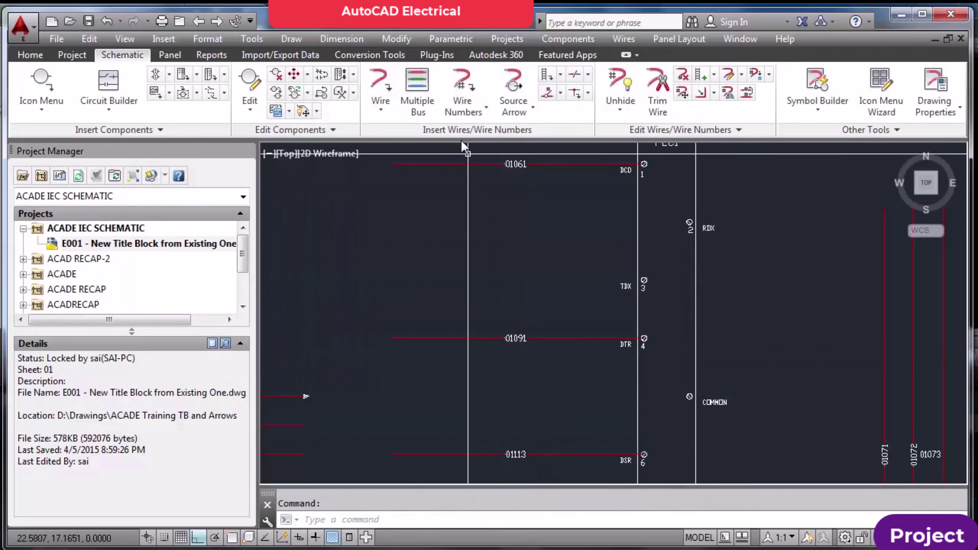
Erase the wire numbers from the four horizontal wires connected to PLC1
{"action": "left_click", "coordinate": [683, 74]}
{"action": "scroll", "coordinate": [558, 152], "scroll_direction": "down", "scroll_amount": 2}
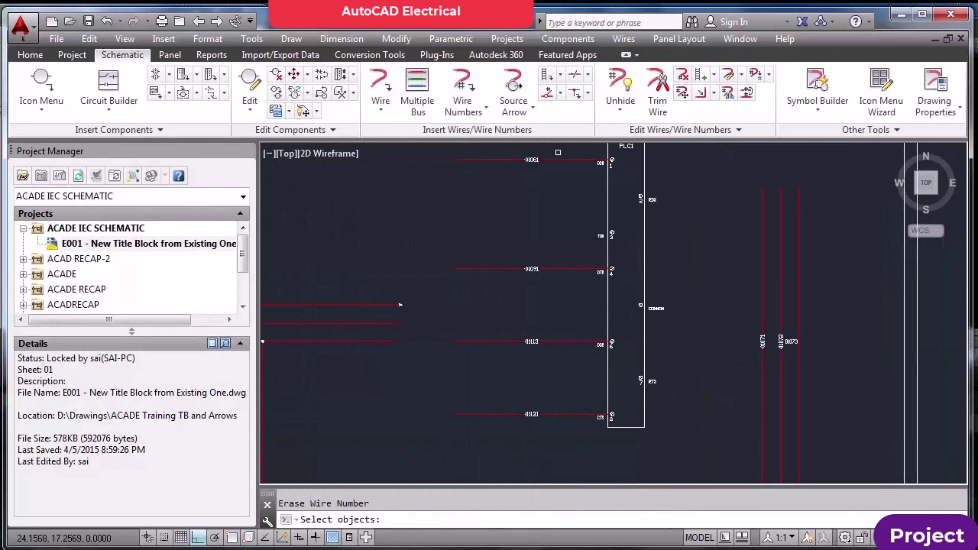
{"action": "scroll", "coordinate": [557, 153], "scroll_direction": "down", "scroll_amount": 1}
{"action": "left_click", "coordinate": [555, 147]}
{"action": "left_click", "coordinate": [520, 341]}
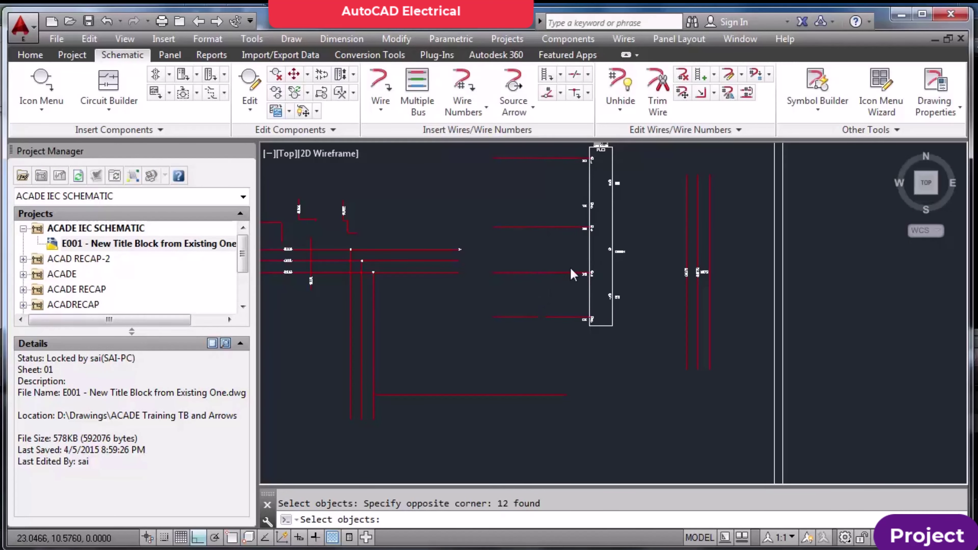
{"action": "key", "text": "Return"}
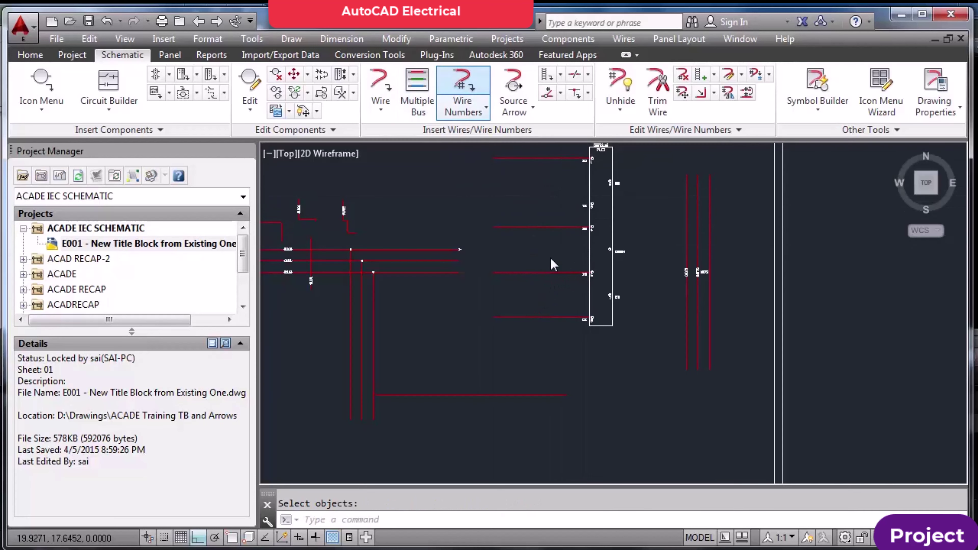
Number the four PLC1 wires again by picking them individually, and check their wire numbers against the PLC terminals
{"action": "left_click", "coordinate": [459, 361]}
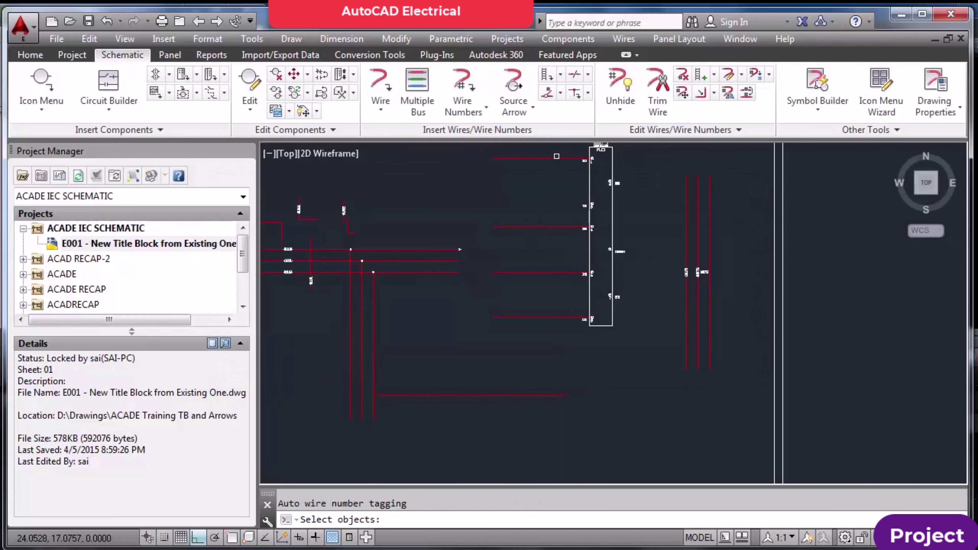
{"action": "left_click", "coordinate": [556, 156]}
{"action": "left_click", "coordinate": [516, 325]}
{"action": "key", "text": "Return"}
{"action": "scroll", "coordinate": [539, 151], "scroll_direction": "up", "scroll_amount": 4}
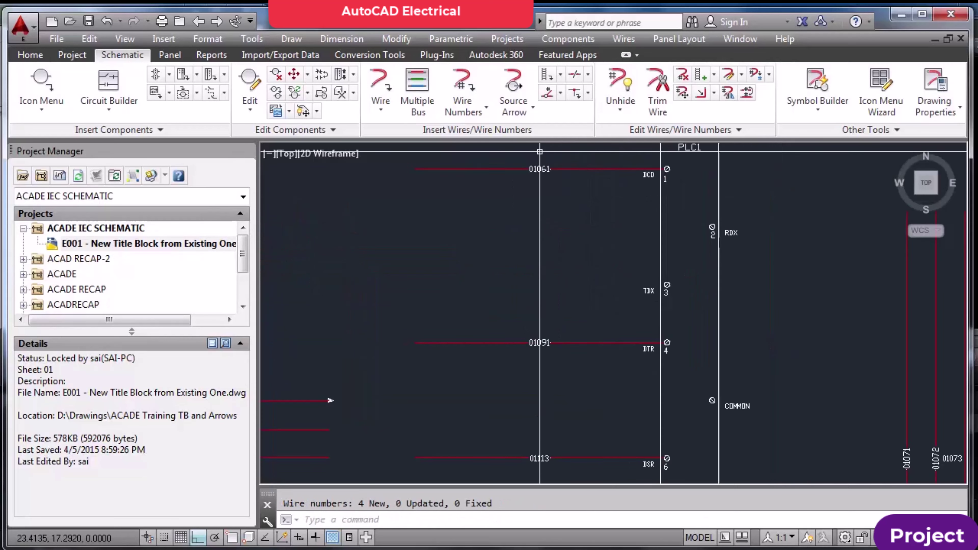
{"action": "scroll", "coordinate": [539, 151], "scroll_direction": "up", "scroll_amount": 3}
{"action": "scroll", "coordinate": [479, 286], "scroll_direction": "down", "scroll_amount": 6}
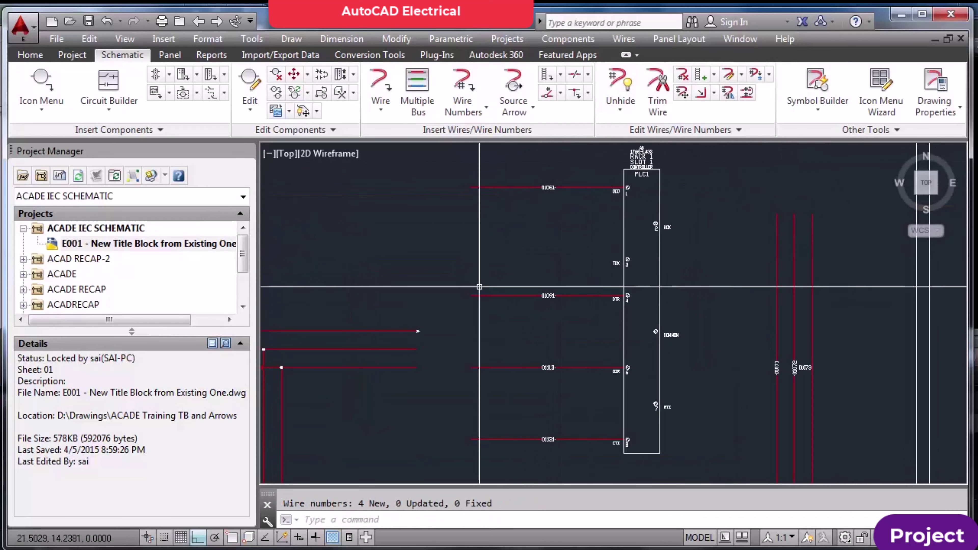
{"action": "scroll", "coordinate": [556, 279], "scroll_direction": "up", "scroll_amount": 4}
{"action": "scroll", "coordinate": [556, 279], "scroll_direction": "down", "scroll_amount": 2}
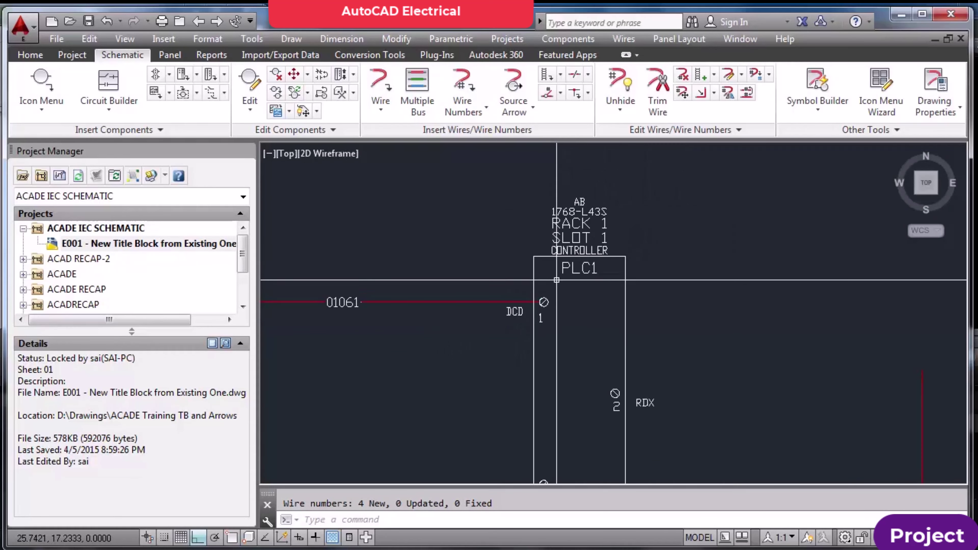
{"action": "scroll", "coordinate": [582, 234], "scroll_direction": "up", "scroll_amount": 3}
{"action": "key", "text": "Escape"}
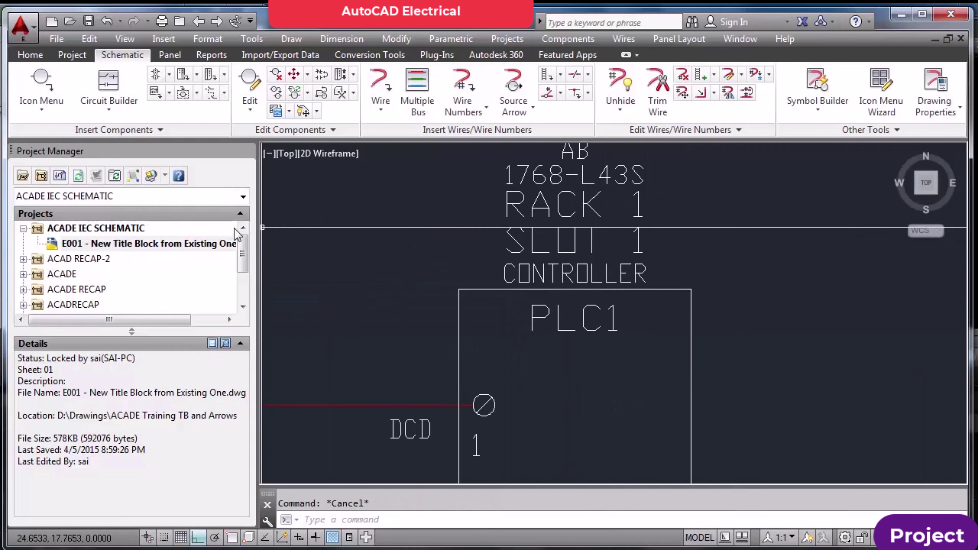
Set the new wire number placement of drawing E001 to Above Wire
{"action": "right_click", "coordinate": [143, 247]}
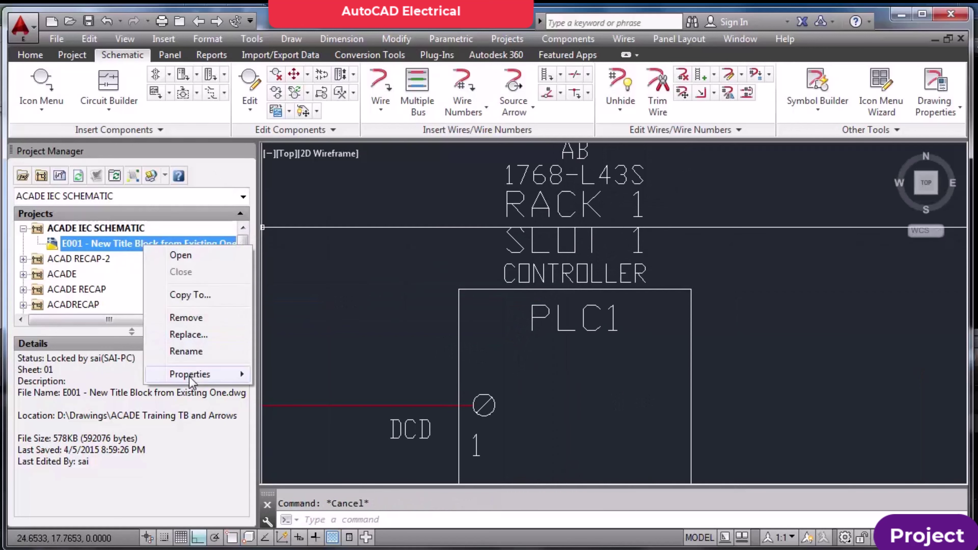
{"action": "mouse_move", "coordinate": [209, 379]}
{"action": "left_click", "coordinate": [316, 374]}
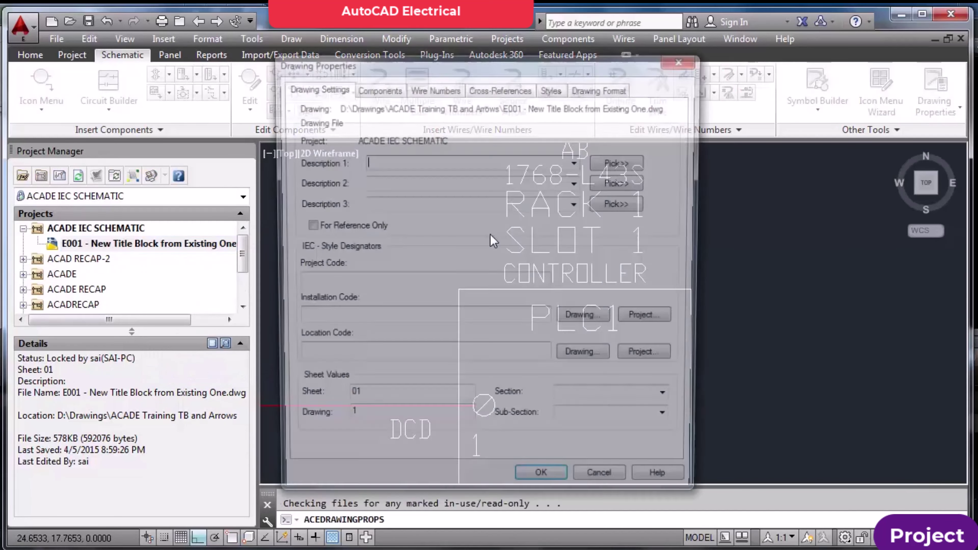
{"action": "left_click", "coordinate": [453, 91]}
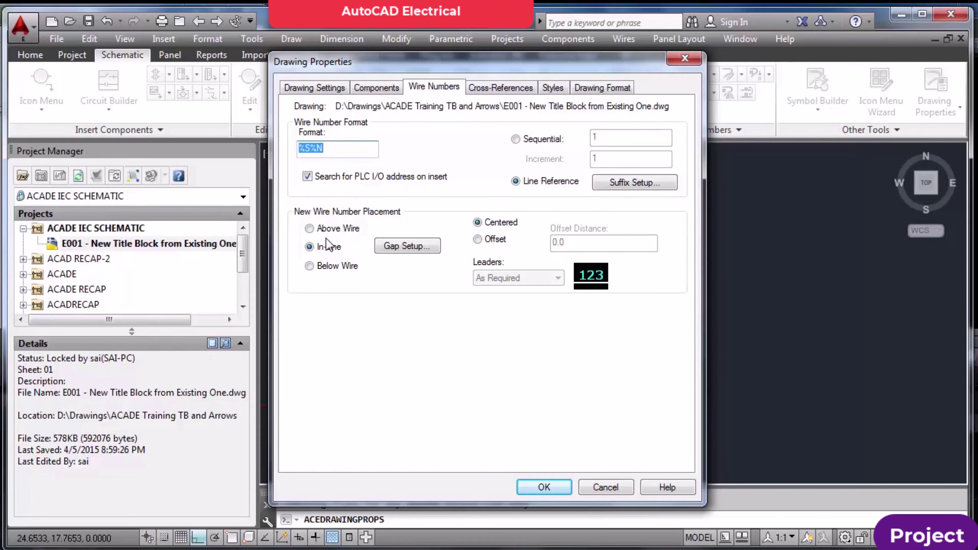
{"action": "left_click", "coordinate": [317, 233]}
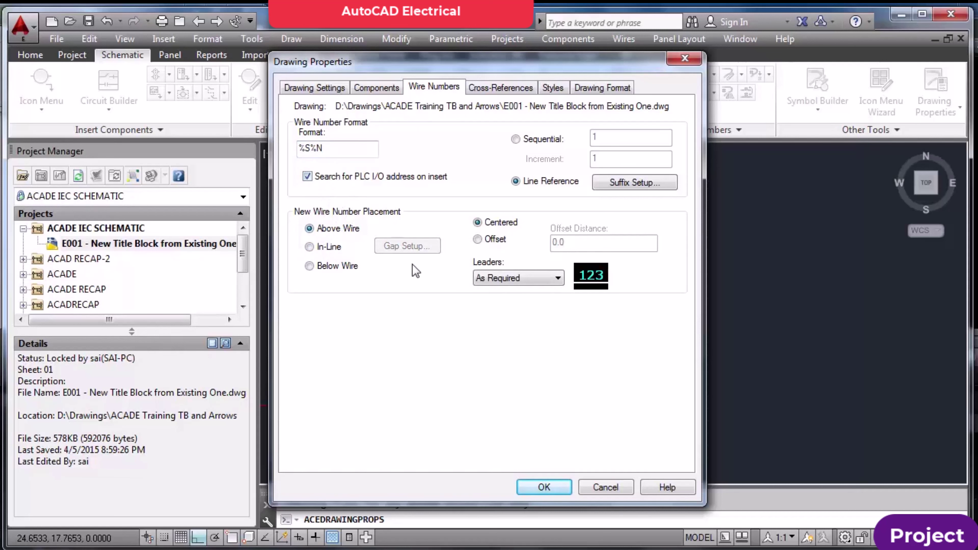
{"action": "left_click", "coordinate": [544, 488]}
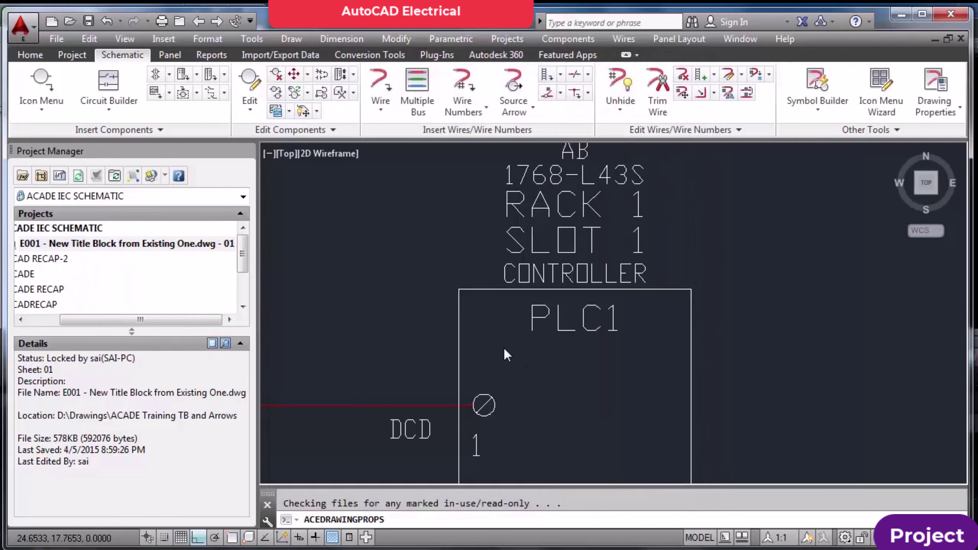
Try to retag the four PLC1 wires by picking them individually with the line reference mode
{"action": "scroll", "coordinate": [510, 271], "scroll_direction": "down", "scroll_amount": 4}
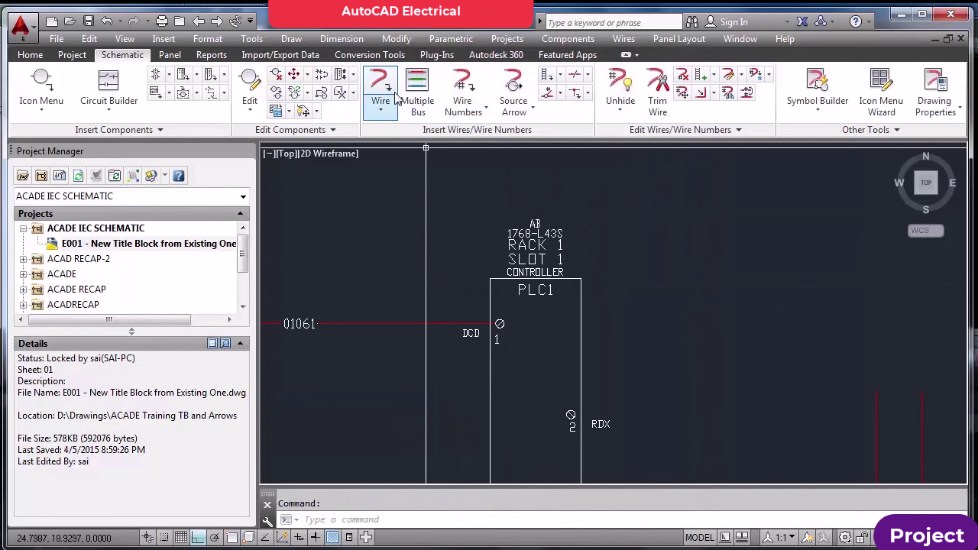
{"action": "left_click", "coordinate": [464, 86]}
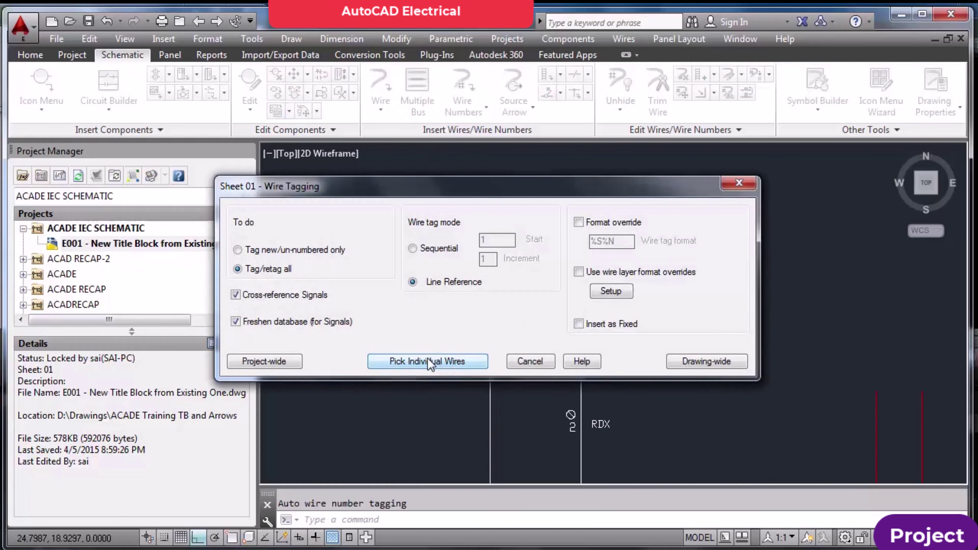
{"action": "left_click", "coordinate": [430, 364]}
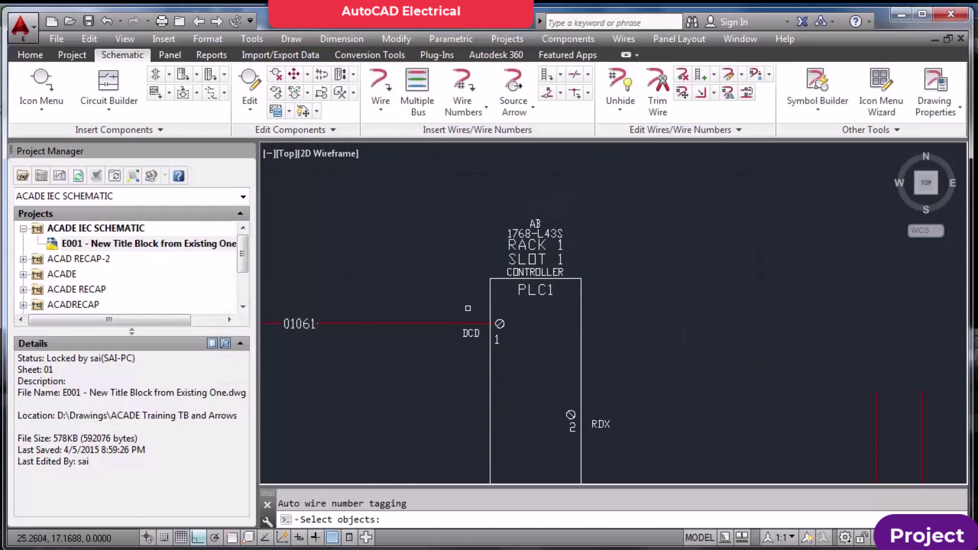
{"action": "left_click", "coordinate": [517, 272]}
{"action": "scroll", "coordinate": [495, 271], "scroll_direction": "down", "scroll_amount": 5}
{"action": "left_click", "coordinate": [482, 269]}
{"action": "left_click", "coordinate": [454, 438]}
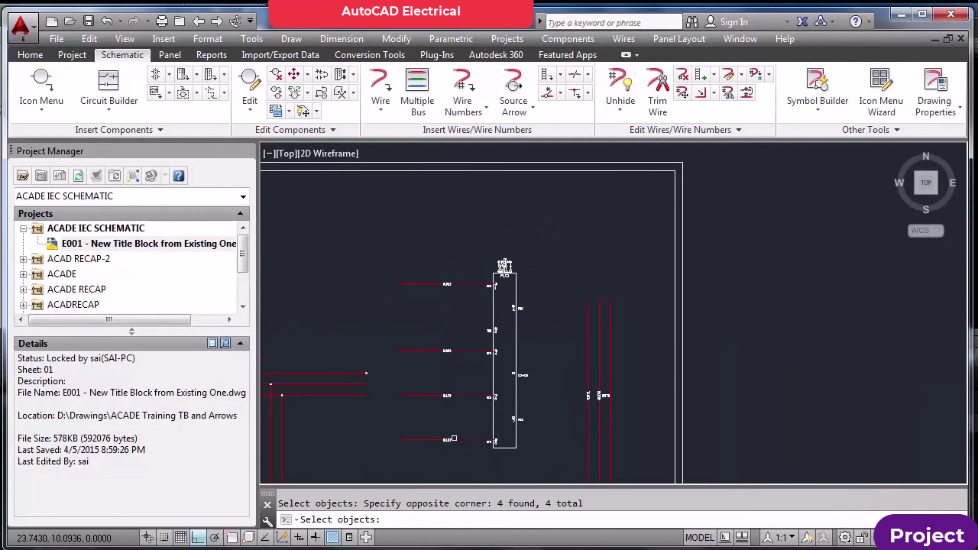
{"action": "key", "text": "Return"}
{"action": "scroll", "coordinate": [474, 326], "scroll_direction": "up", "scroll_amount": 6}
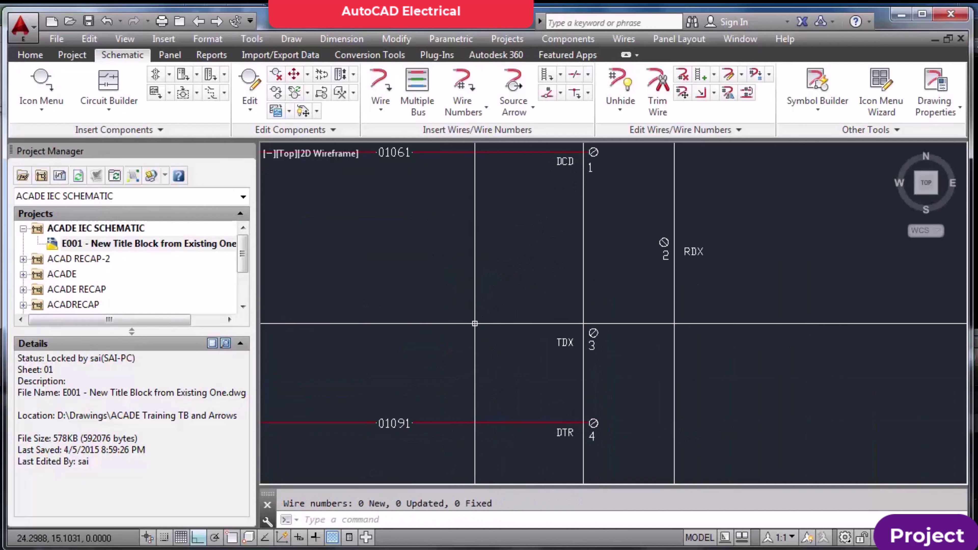
{"action": "scroll", "coordinate": [577, 316], "scroll_direction": "down", "scroll_amount": 4}
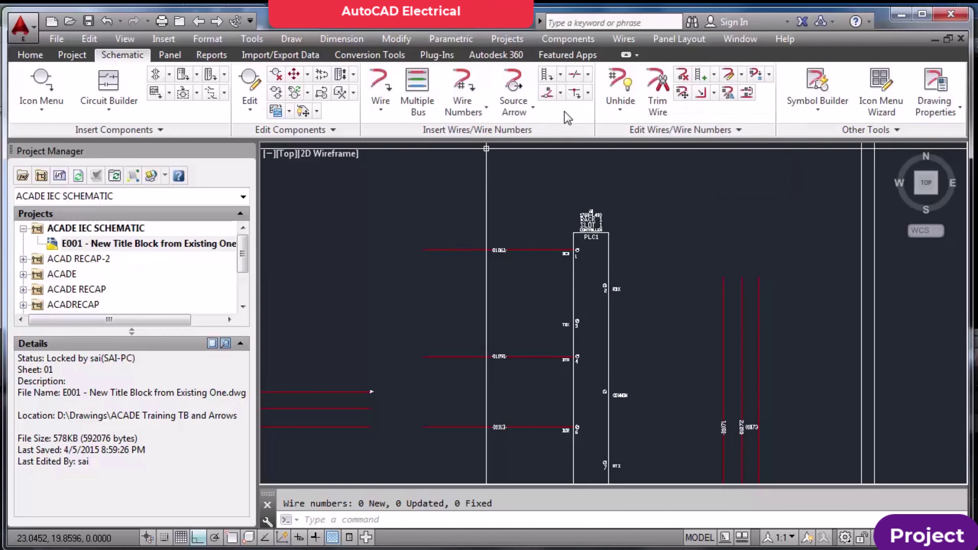
Delete the PLC1 module together with its three upper wires
{"action": "key", "text": "Escape"}
{"action": "left_click", "coordinate": [589, 221]}
{"action": "key", "text": "Delete"}
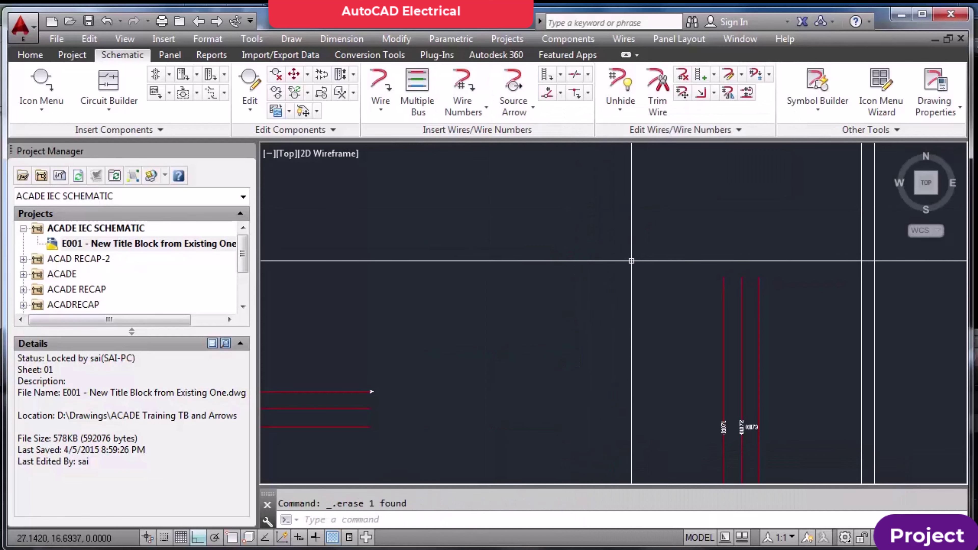
Choose the L24-BWA fixed PLC unit from the AB 1761 MicroLogix (3/4" spacing) symbols for insertion
{"action": "scroll", "coordinate": [631, 261], "scroll_direction": "down", "scroll_amount": 5}
{"action": "left_click", "coordinate": [52, 91]}
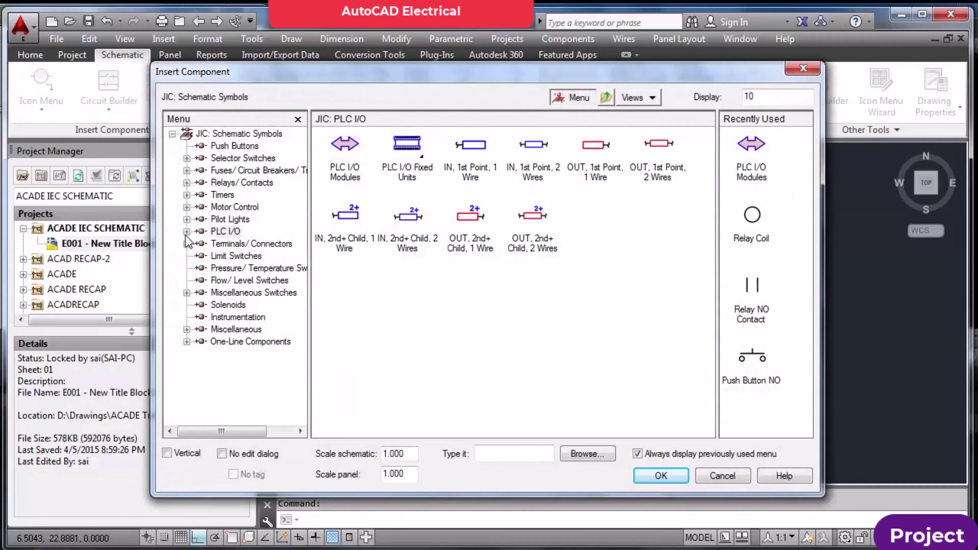
{"action": "left_click", "coordinate": [187, 231]}
{"action": "left_click", "coordinate": [201, 245]}
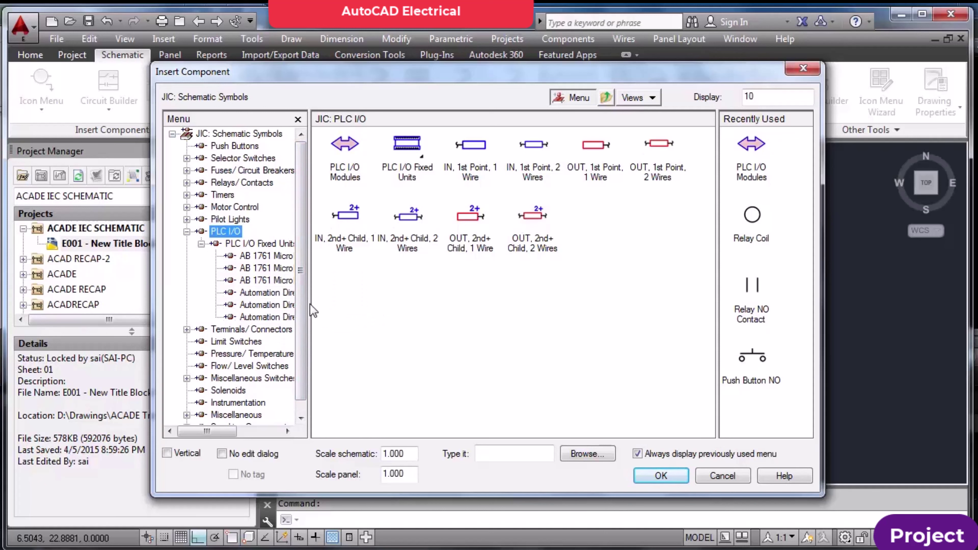
{"action": "left_click_drag", "start_coordinate": [310, 305], "coordinate": [393, 311]}
{"action": "left_click", "coordinate": [201, 243]}
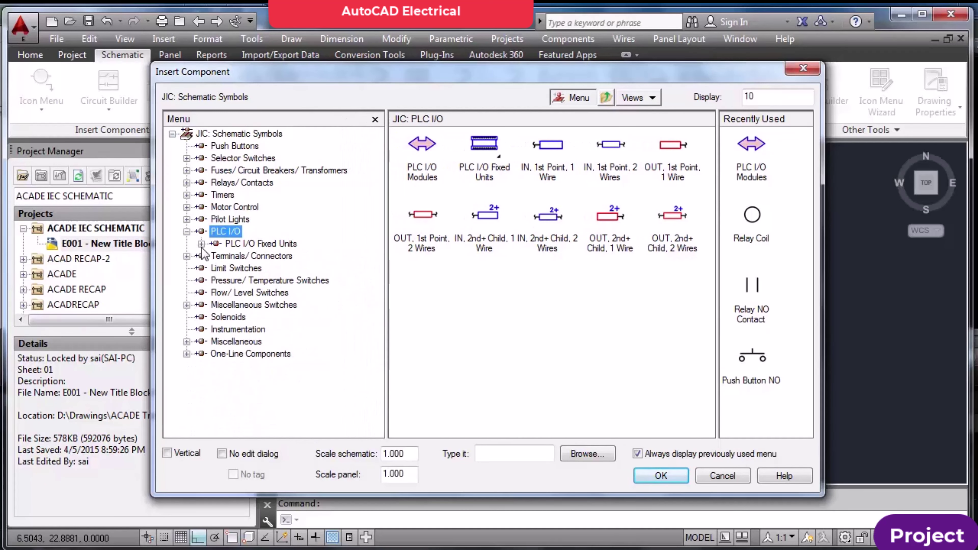
{"action": "left_click", "coordinate": [201, 243]}
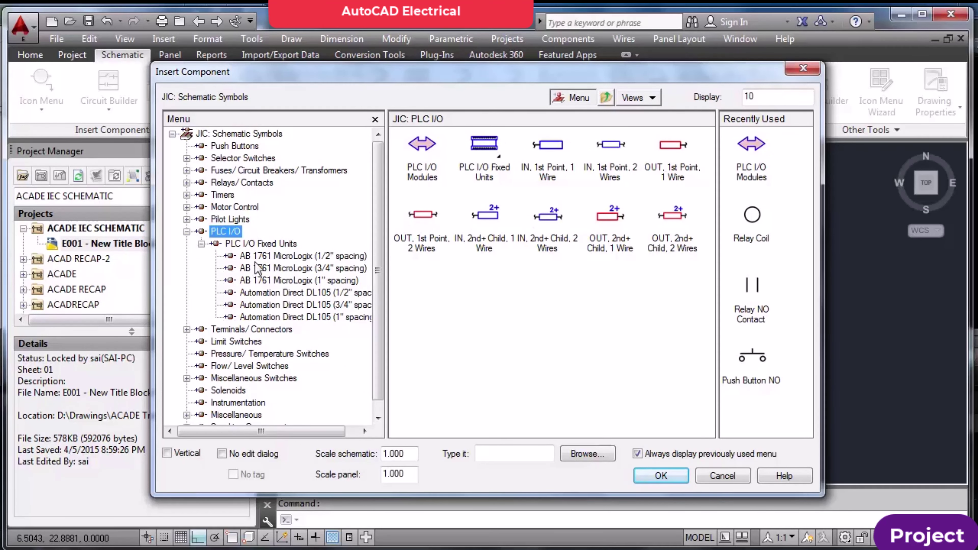
{"action": "left_click", "coordinate": [278, 270]}
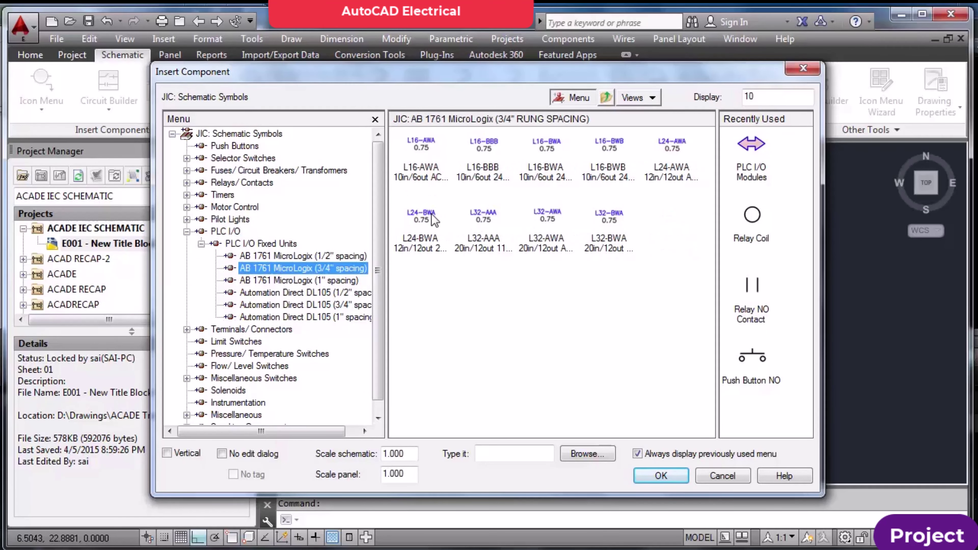
{"action": "left_click", "coordinate": [435, 232]}
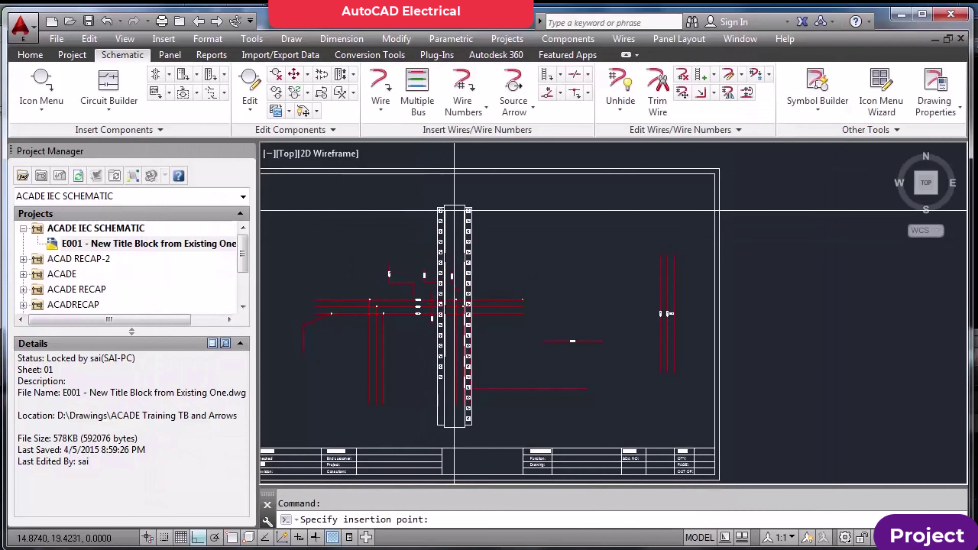
Place the PLC unit just left of the vertical three-wire bus and accept its module data with tag 01PLC1
{"action": "scroll", "coordinate": [422, 215], "scroll_direction": "up", "scroll_amount": 5}
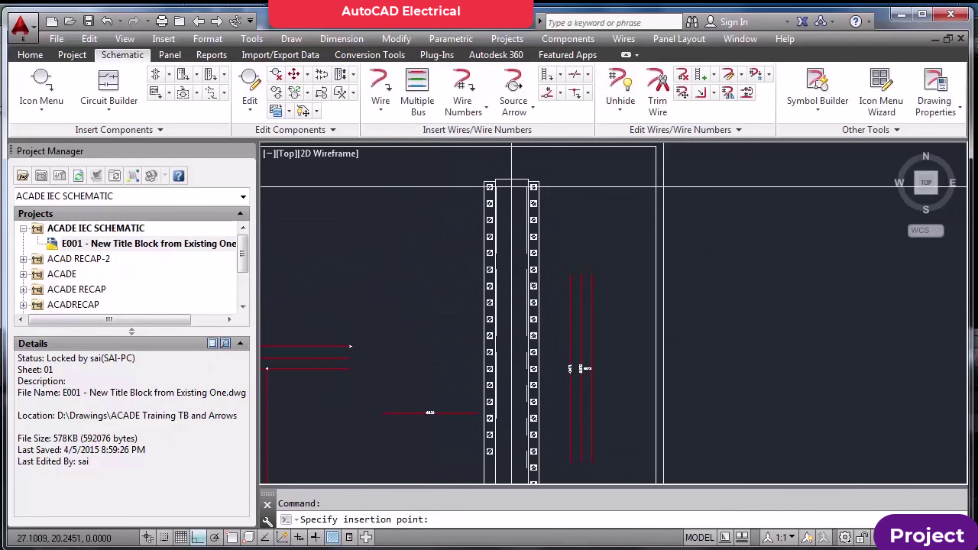
{"action": "scroll", "coordinate": [512, 185], "scroll_direction": "down", "scroll_amount": 5}
{"action": "left_click", "coordinate": [760, 174]}
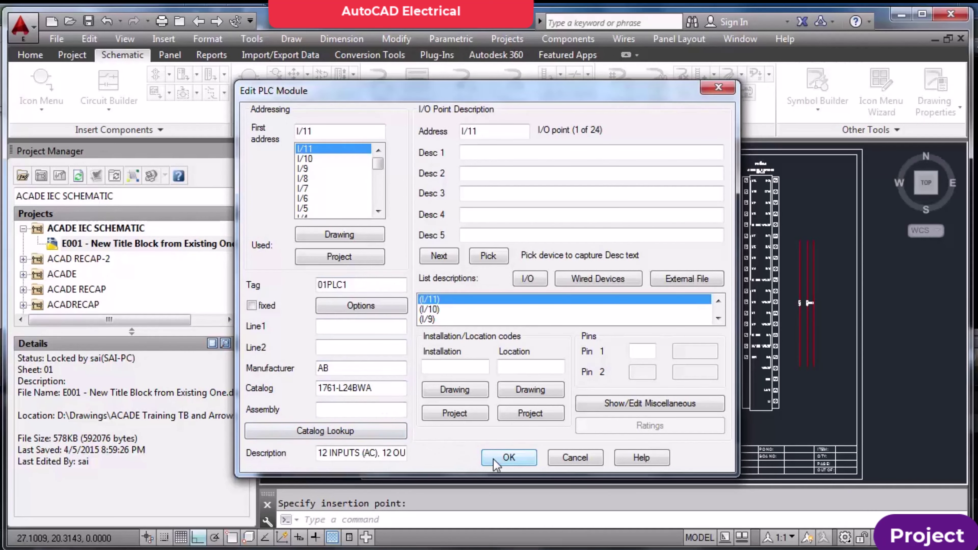
{"action": "left_click", "coordinate": [508, 458]}
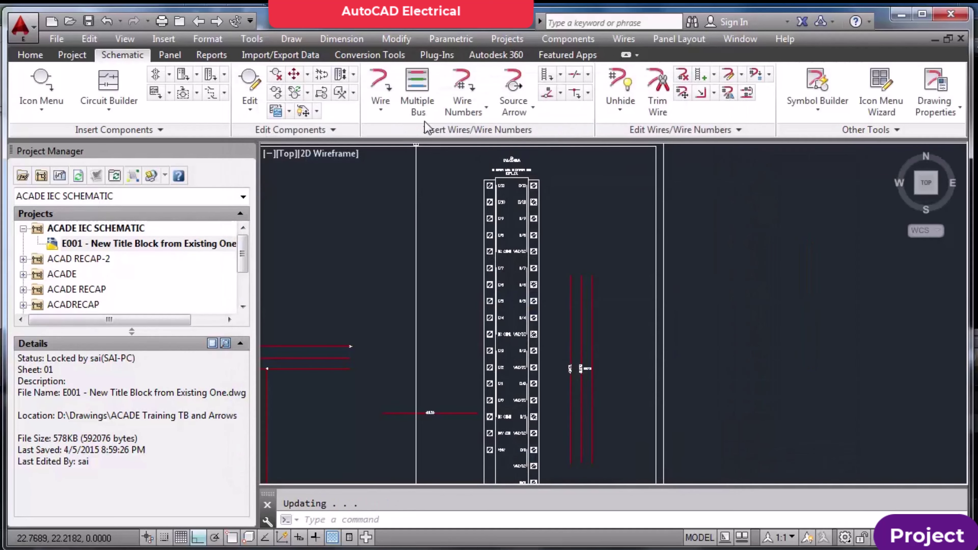
Draw a multiple wire bus starting at the component, running leftward from all the left-side terminals of the PLC unit
{"action": "left_click", "coordinate": [417, 88]}
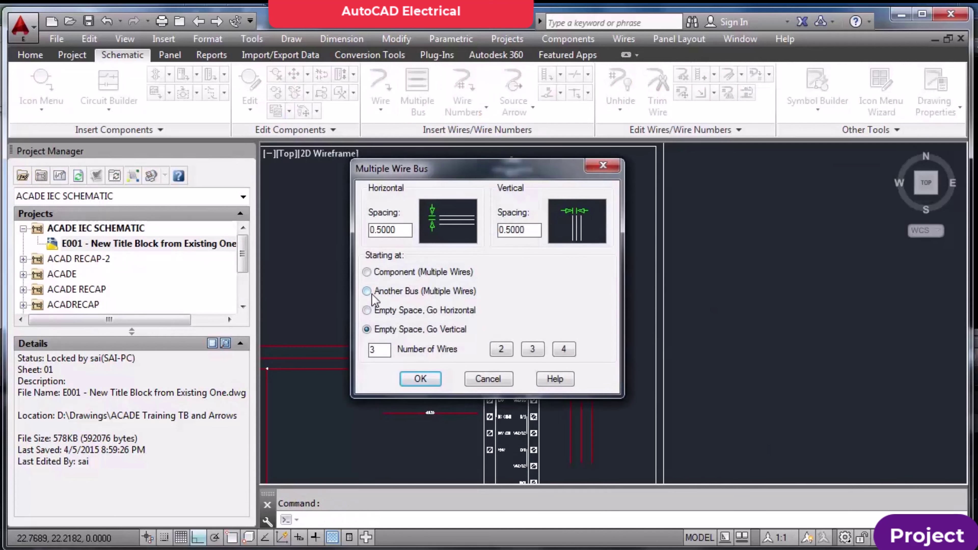
{"action": "left_click", "coordinate": [370, 272]}
{"action": "left_click", "coordinate": [420, 379]}
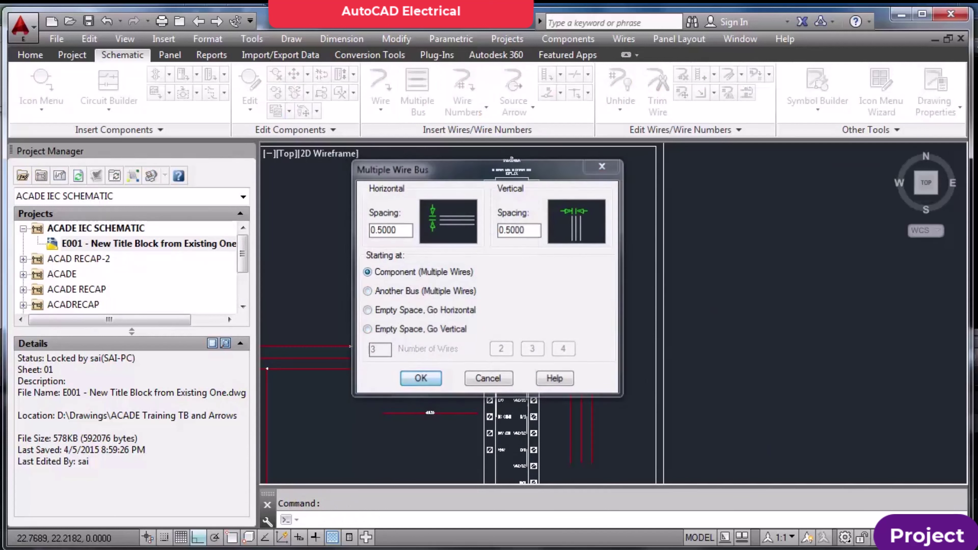
{"action": "left_click", "coordinate": [478, 457]}
{"action": "left_click", "coordinate": [499, 179]}
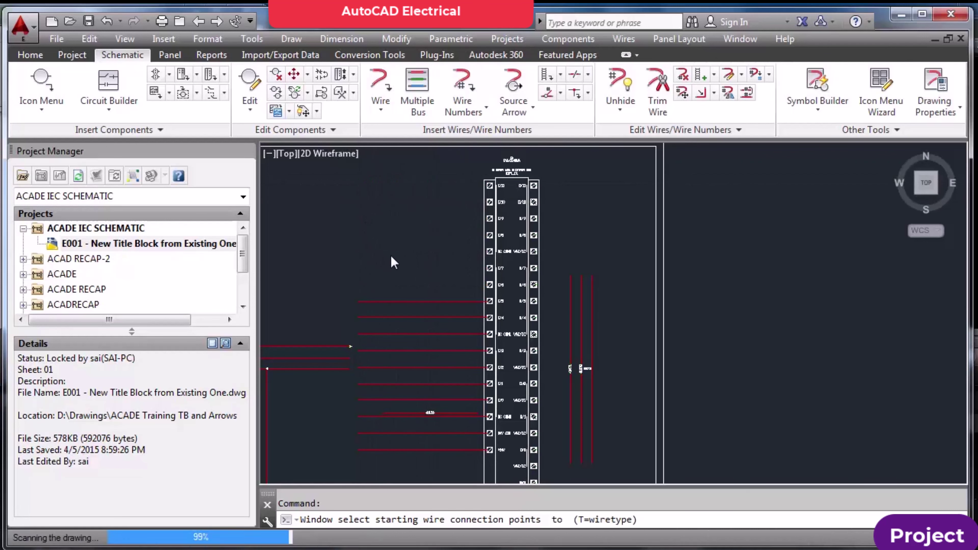
{"action": "left_click", "coordinate": [357, 393]}
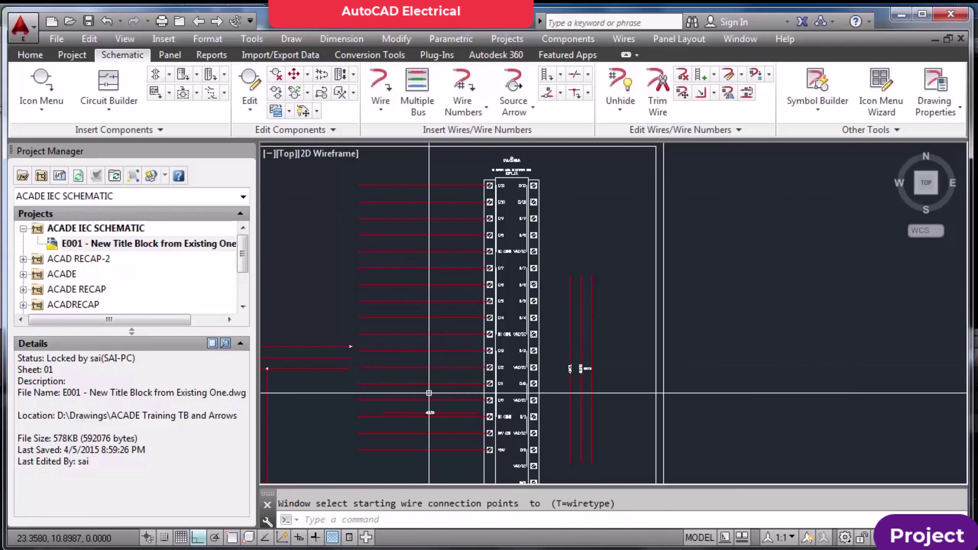
Erase the leftover short wire and its wire number lying between the I/0 and DC COM0 wires
{"action": "scroll", "coordinate": [427, 407], "scroll_direction": "up", "scroll_amount": 4}
{"action": "left_click", "coordinate": [455, 413]}
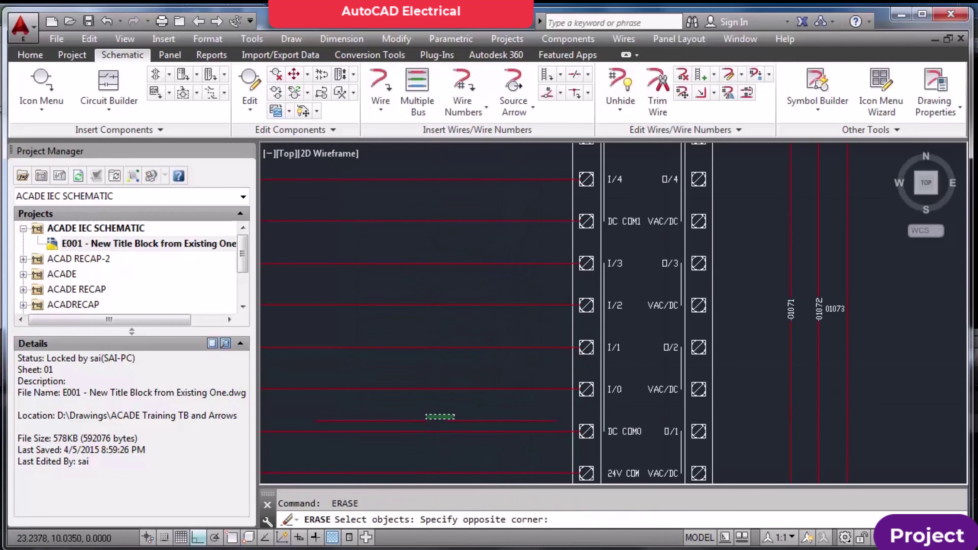
{"action": "left_click", "coordinate": [405, 425]}
{"action": "key", "text": "Return"}
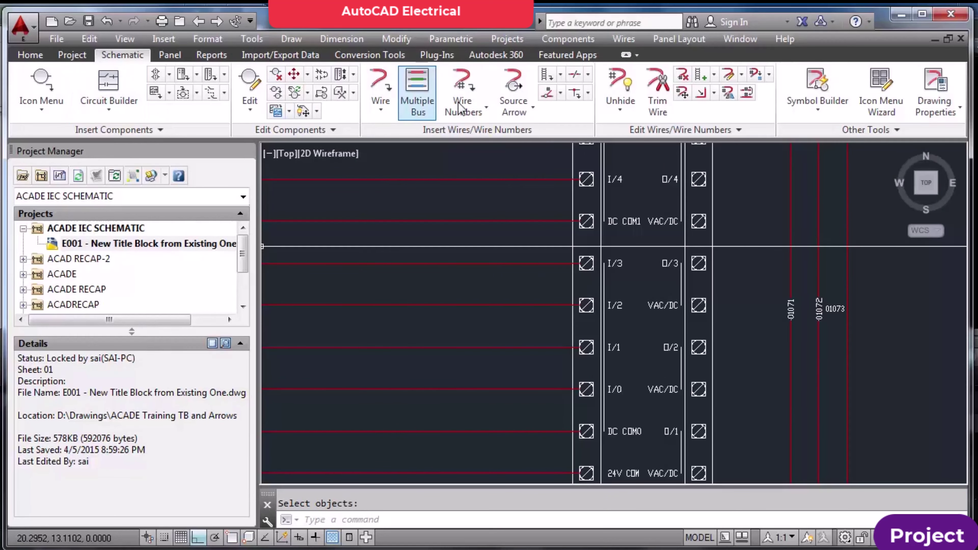
Tag the new PLC input-side wires with wire numbers by picking them individually, using Tag/retag all and Line Reference mode
{"action": "left_click", "coordinate": [464, 87]}
{"action": "left_click", "coordinate": [431, 354]}
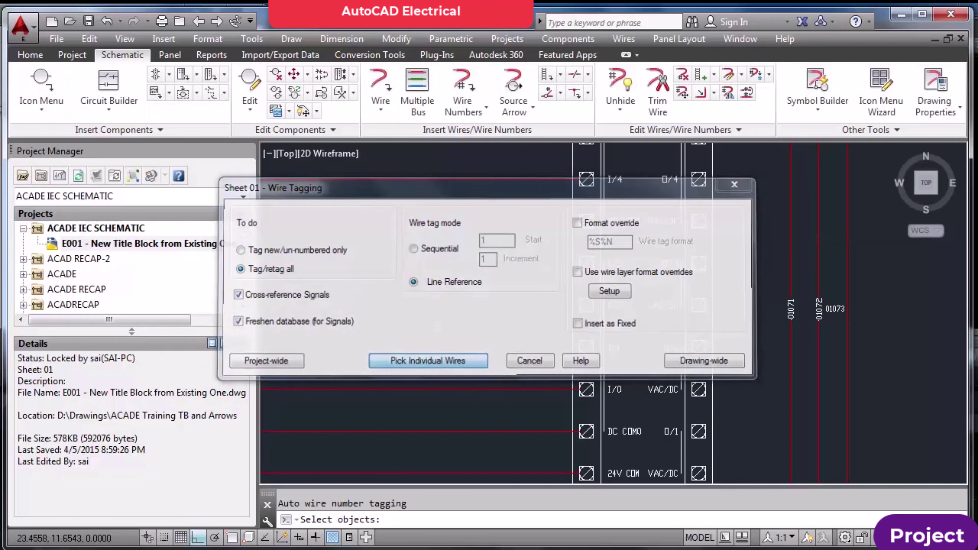
{"action": "scroll", "coordinate": [461, 199], "scroll_direction": "down", "scroll_amount": 6}
{"action": "scroll", "coordinate": [463, 188], "scroll_direction": "up", "scroll_amount": 5}
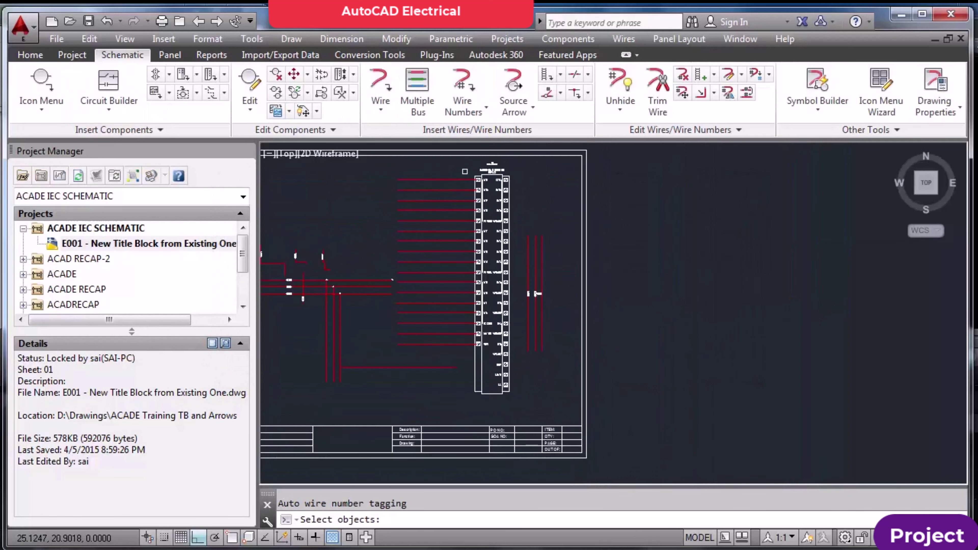
{"action": "left_click", "coordinate": [466, 170]}
{"action": "left_click", "coordinate": [442, 346]}
{"action": "key", "text": "Return"}
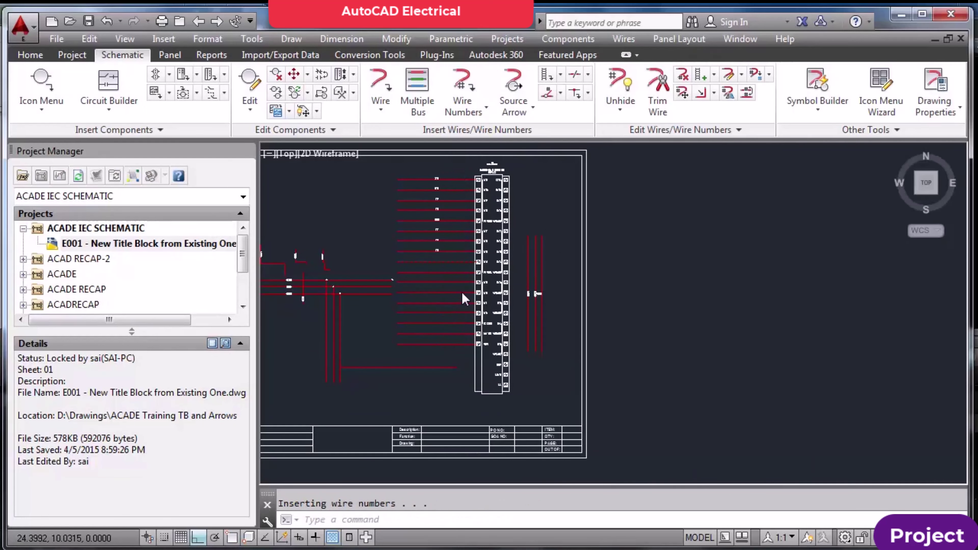
Examine the wire numbers on the PLC wires against the I/O addresses at the module's input terminals
{"action": "scroll", "coordinate": [436, 183], "scroll_direction": "up", "scroll_amount": 8}
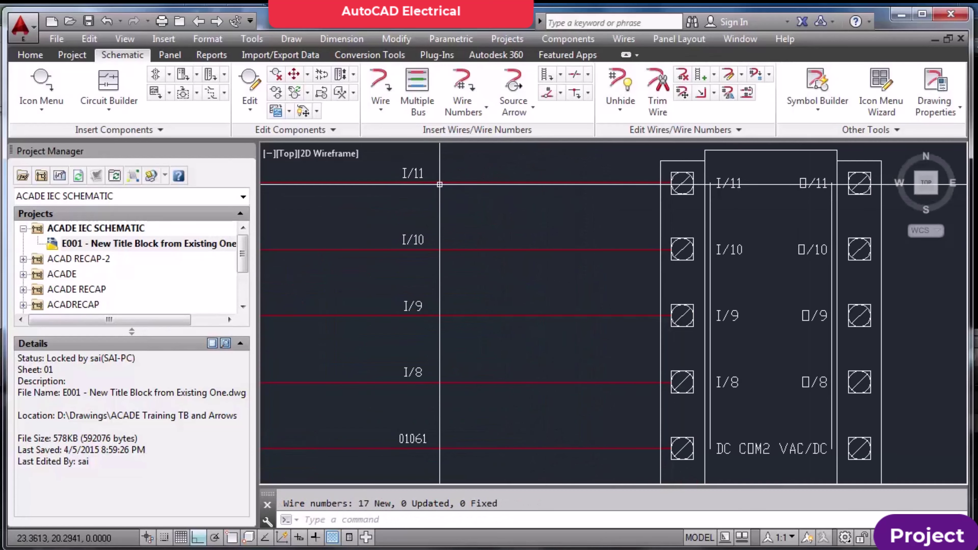
{"action": "scroll", "coordinate": [437, 183], "scroll_direction": "up", "scroll_amount": 2}
{"action": "scroll", "coordinate": [434, 208], "scroll_direction": "down", "scroll_amount": 5}
{"action": "scroll", "coordinate": [554, 200], "scroll_direction": "up", "scroll_amount": 3}
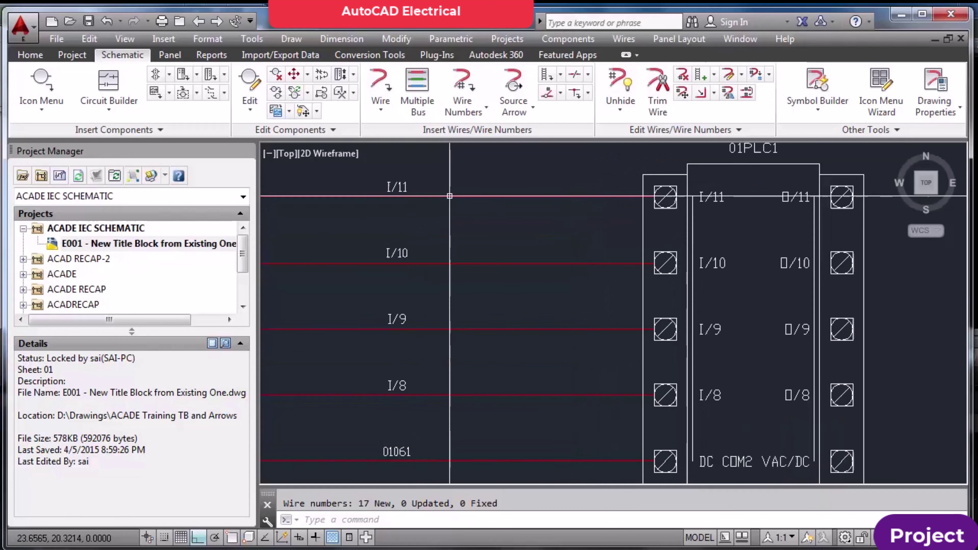
{"action": "scroll", "coordinate": [715, 207], "scroll_direction": "up", "scroll_amount": 1}
{"action": "scroll", "coordinate": [715, 207], "scroll_direction": "down", "scroll_amount": 4}
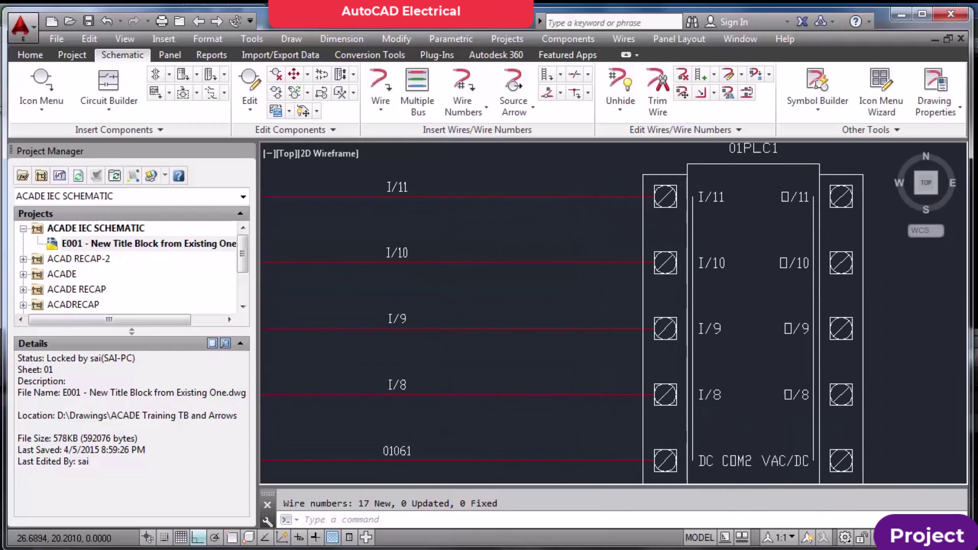
{"action": "scroll", "coordinate": [537, 250], "scroll_direction": "up", "scroll_amount": 3}
{"action": "scroll", "coordinate": [538, 277], "scroll_direction": "down", "scroll_amount": 3}
{"action": "scroll", "coordinate": [538, 278], "scroll_direction": "up", "scroll_amount": 2}
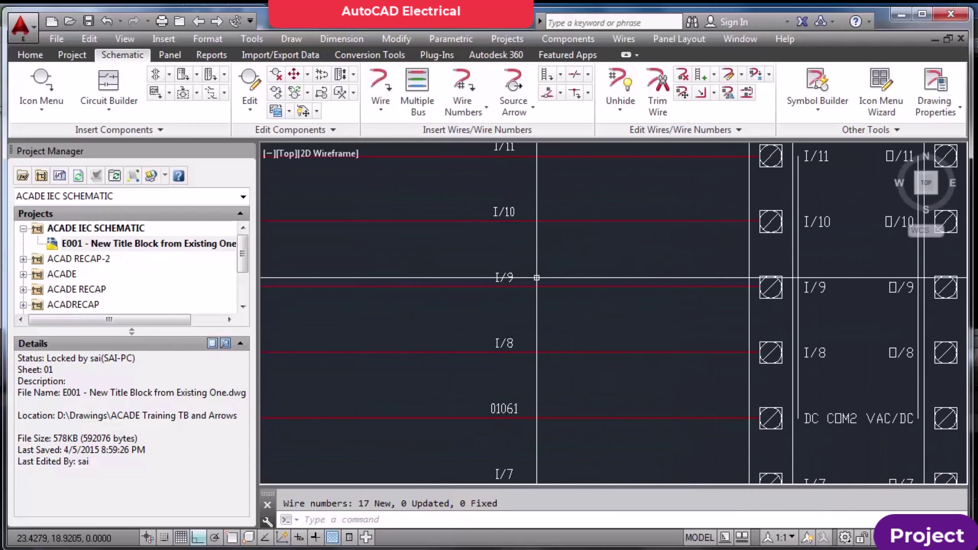
{"action": "scroll", "coordinate": [636, 231], "scroll_direction": "down", "scroll_amount": 4}
{"action": "scroll", "coordinate": [663, 216], "scroll_direction": "up", "scroll_amount": 3}
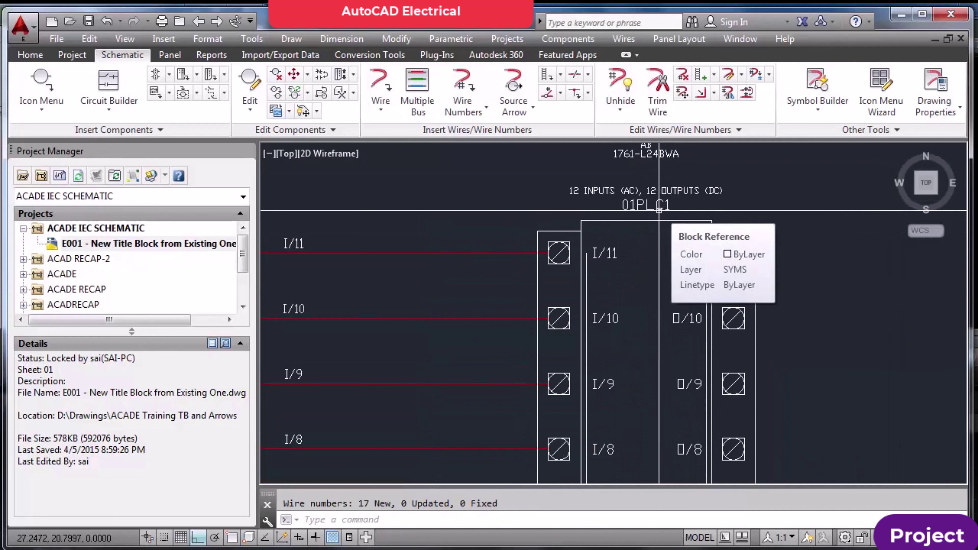
{"action": "scroll", "coordinate": [658, 213], "scroll_direction": "down", "scroll_amount": 2}
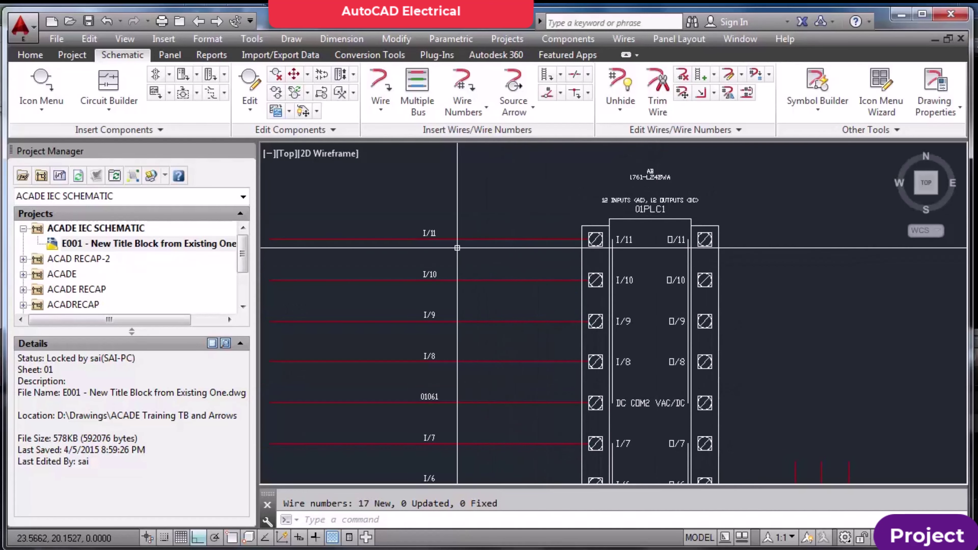
Save the drawing under the new name "E002 - New Title Block from Existing One"
{"action": "type", "text": "z"}
{"action": "key", "text": "Return"}
{"action": "type", "text": "e"}
{"action": "key", "text": "Return"}
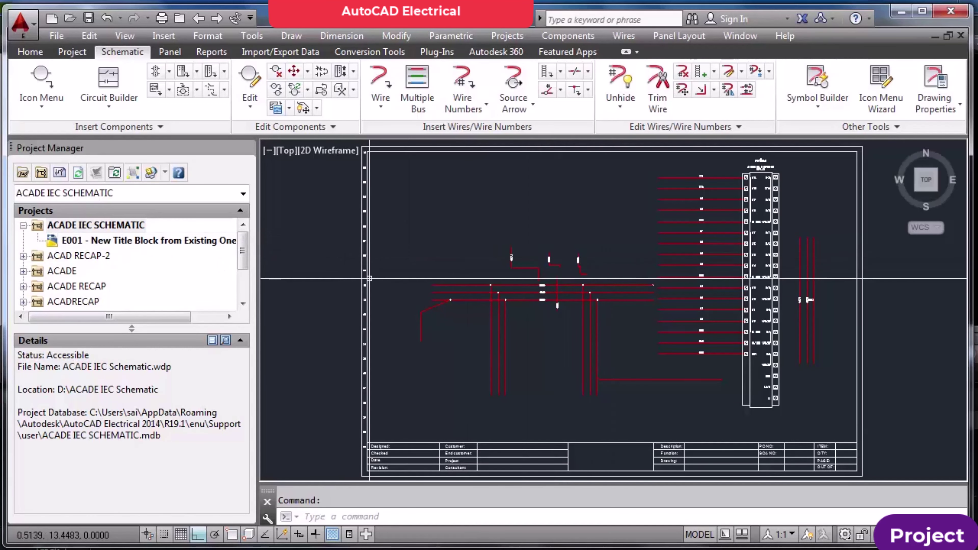
{"action": "type", "text": "saveas"}
{"action": "key", "text": "Return"}
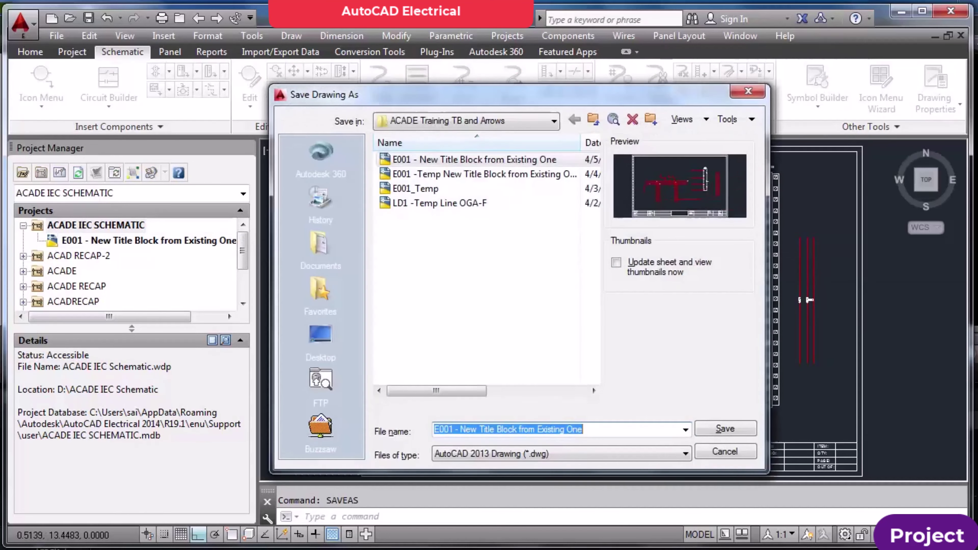
{"action": "left_click", "coordinate": [450, 429]}
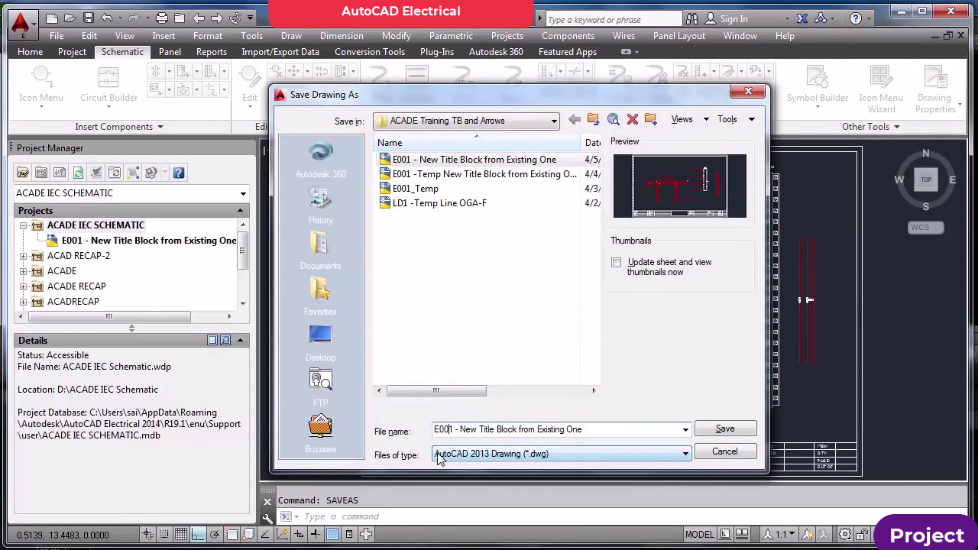
{"action": "type", "text": "2"}
{"action": "key", "text": "Delete"}
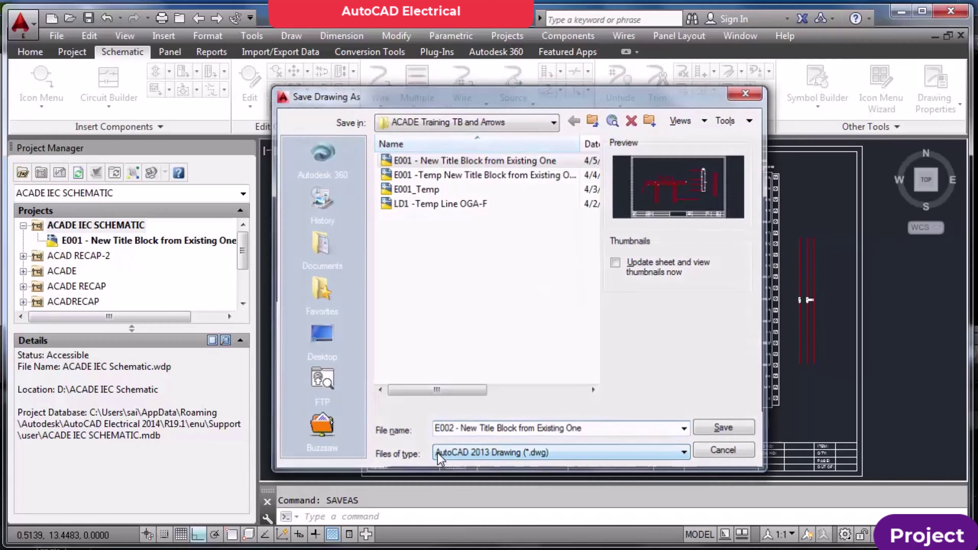
{"action": "key", "text": "Return"}
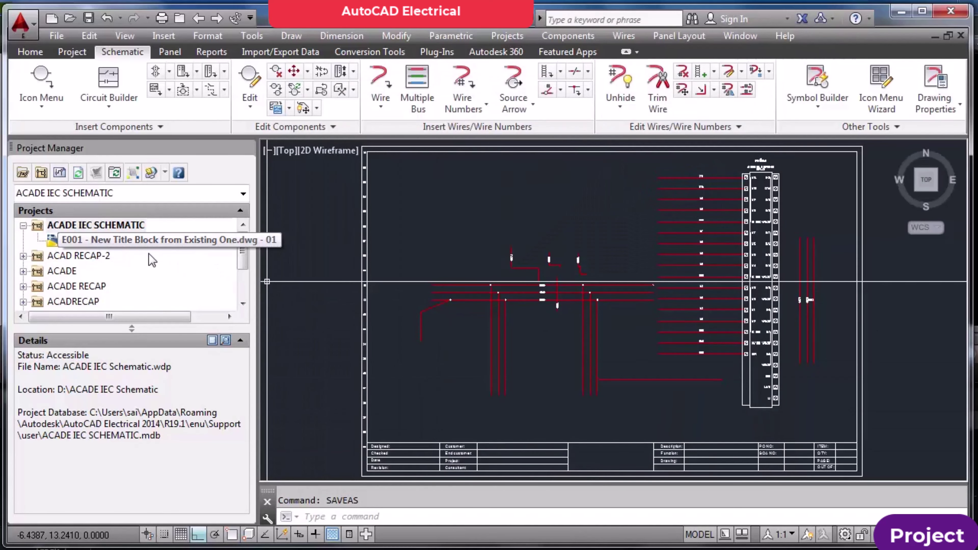
Add the active drawing to the ACADE IEC SCHEMATIC project and apply the project default values to its drawing settings
{"action": "right_click", "coordinate": [140, 229]}
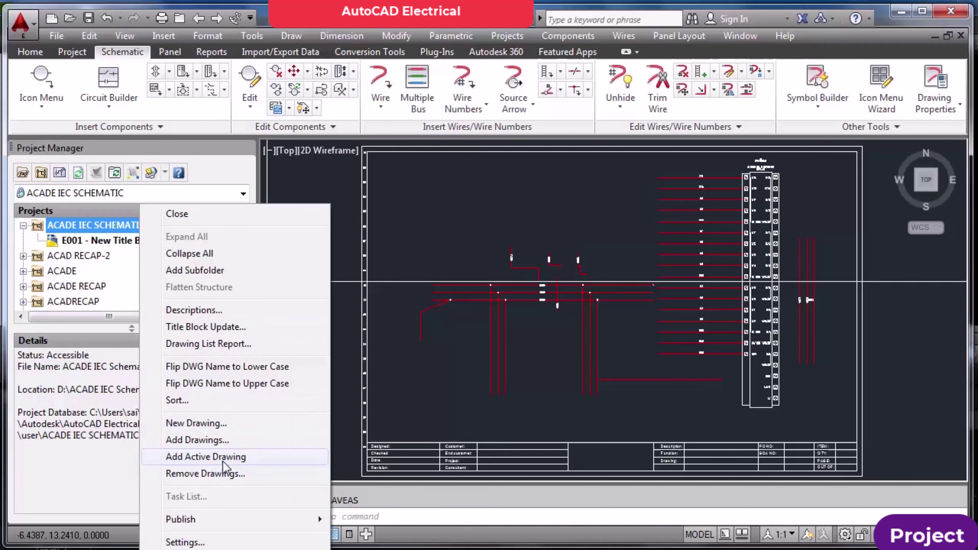
{"action": "left_click", "coordinate": [239, 456]}
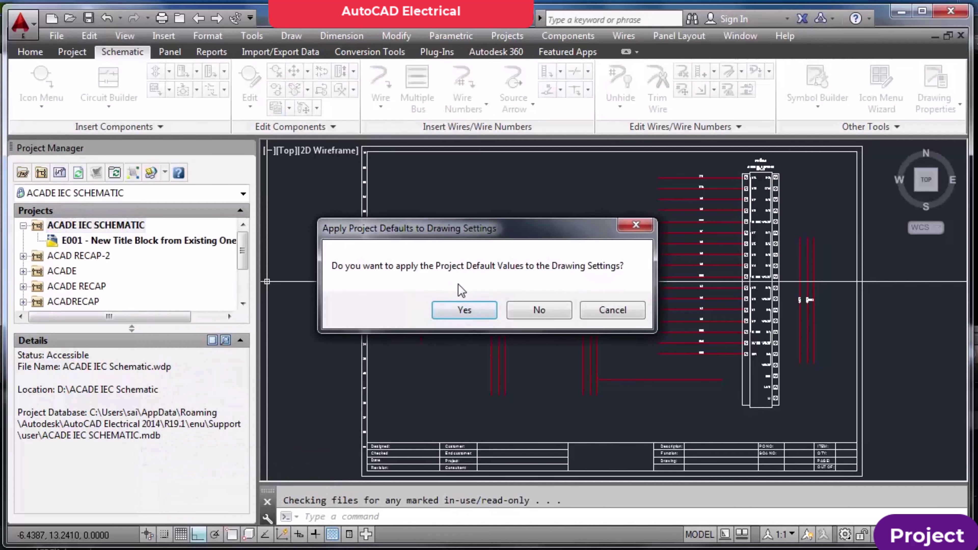
{"action": "left_click", "coordinate": [466, 310]}
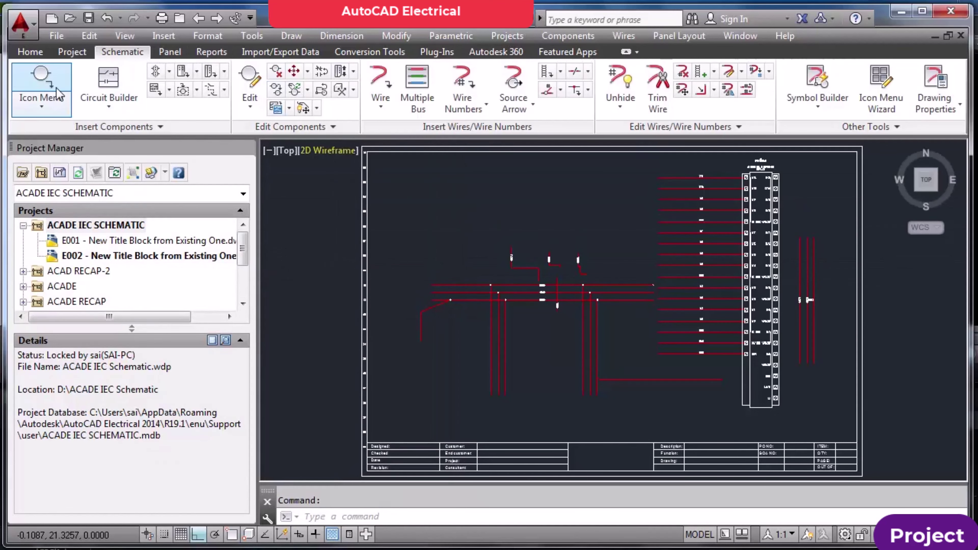
Review the JIC schematic symbol categories available for component insertion, and close the symbol dialog without inserting anything
{"action": "left_click", "coordinate": [47, 84]}
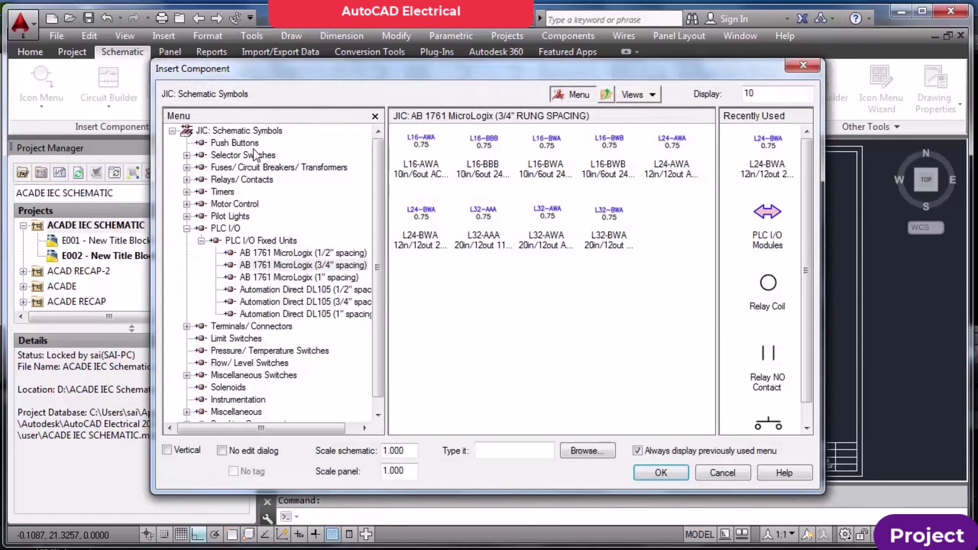
{"action": "left_click", "coordinate": [173, 131]}
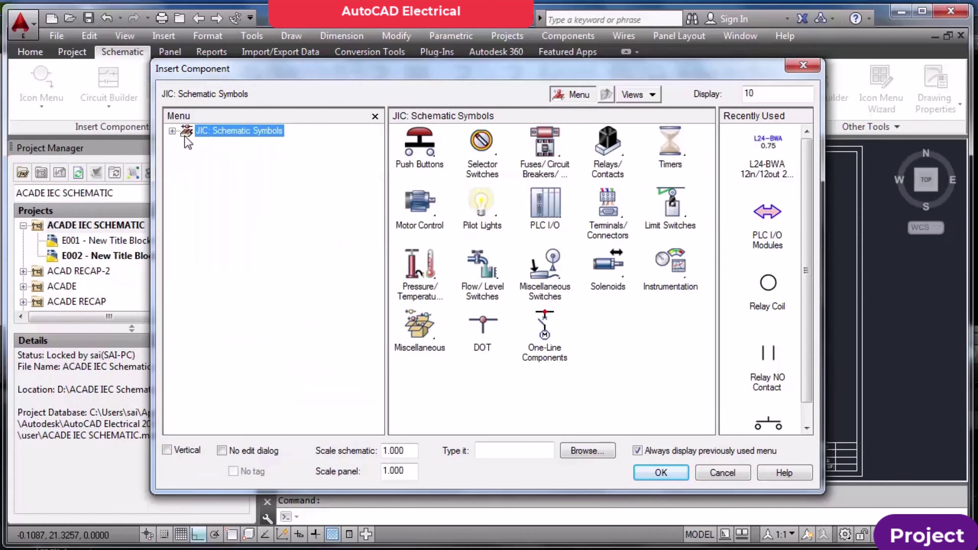
{"action": "left_click", "coordinate": [173, 131]}
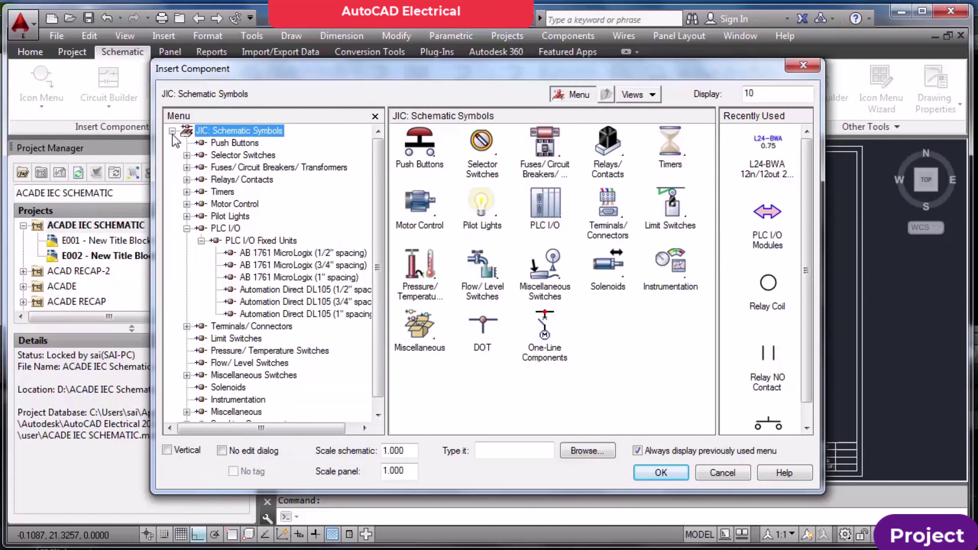
{"action": "left_click", "coordinate": [172, 130]}
{"action": "left_click", "coordinate": [720, 477]}
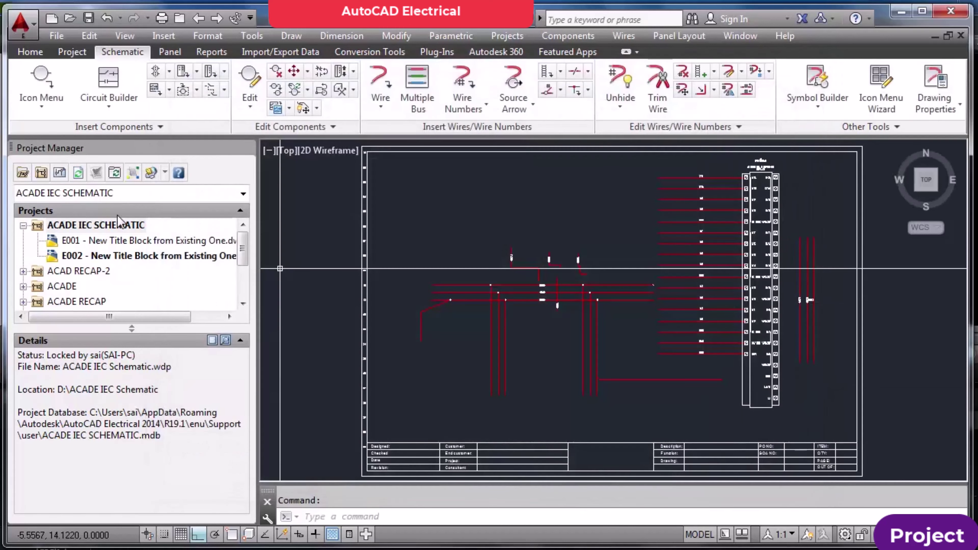
In the ACADE IEC SCHEMATIC project settings, expand the schematic libraries and move the iec2 library path up two places
{"action": "right_click", "coordinate": [116, 228]}
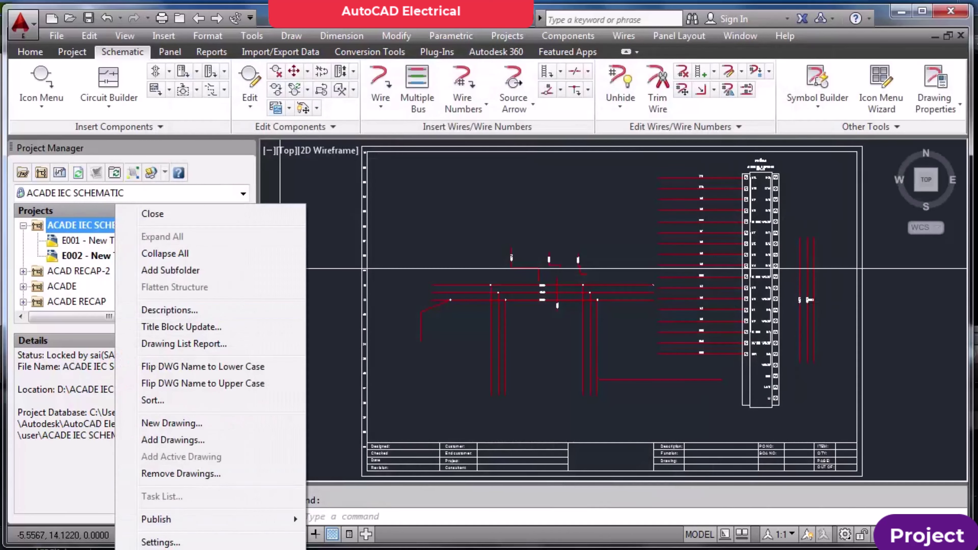
{"action": "left_click", "coordinate": [160, 542]}
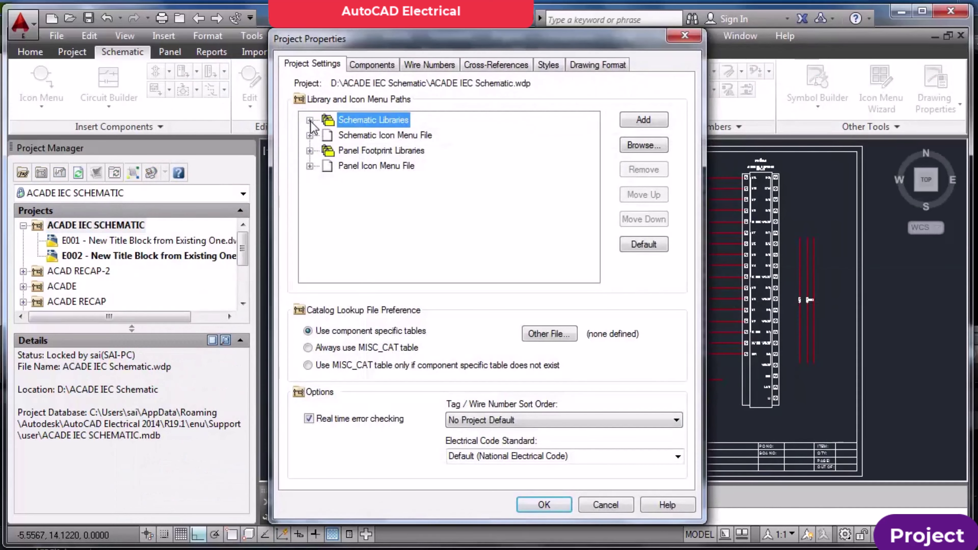
{"action": "left_click", "coordinate": [309, 120]}
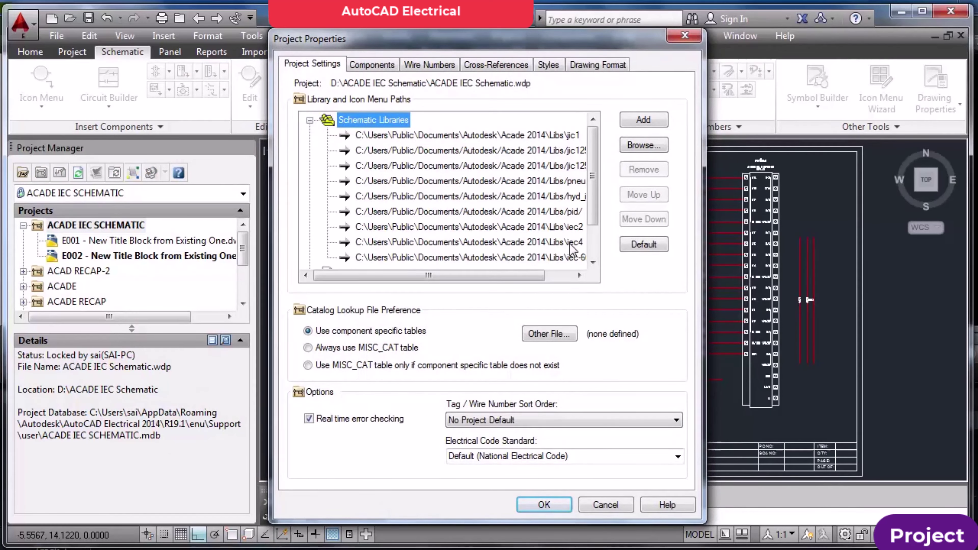
{"action": "left_click", "coordinate": [577, 231]}
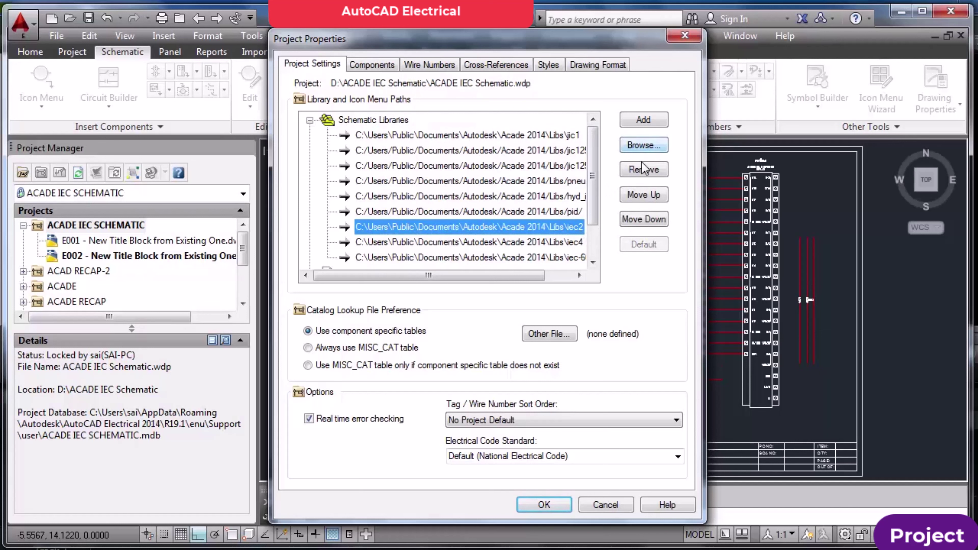
{"action": "left_click", "coordinate": [644, 195]}
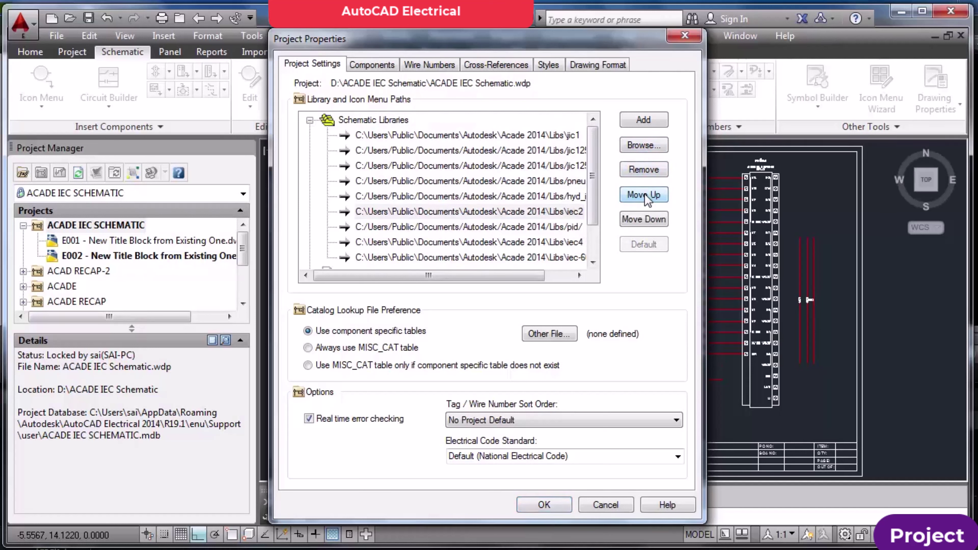
{"action": "left_click", "coordinate": [644, 195]}
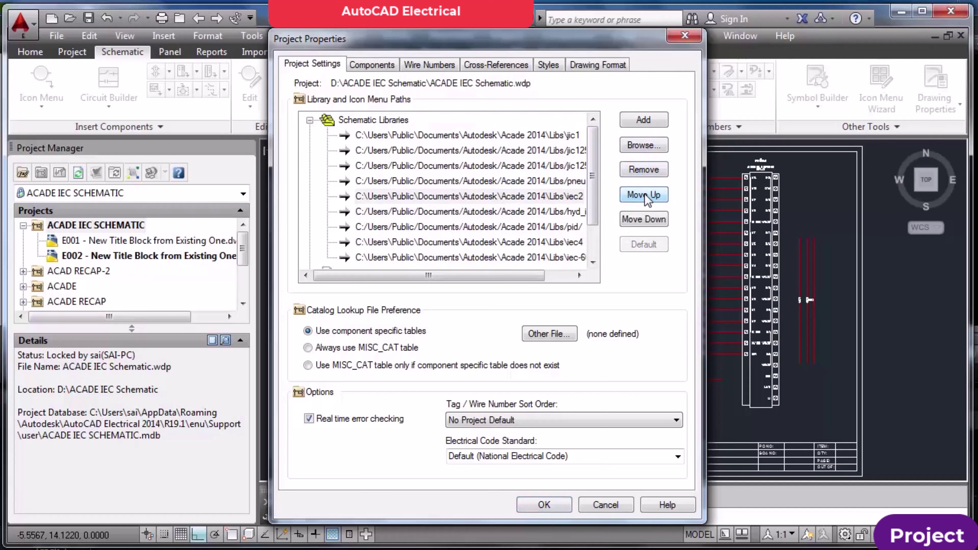
Move the iec2 library path down three places, below iec4, and accept the project properties
{"action": "left_click", "coordinate": [650, 219]}
{"action": "left_click", "coordinate": [650, 219]}
{"action": "left_click", "coordinate": [650, 219]}
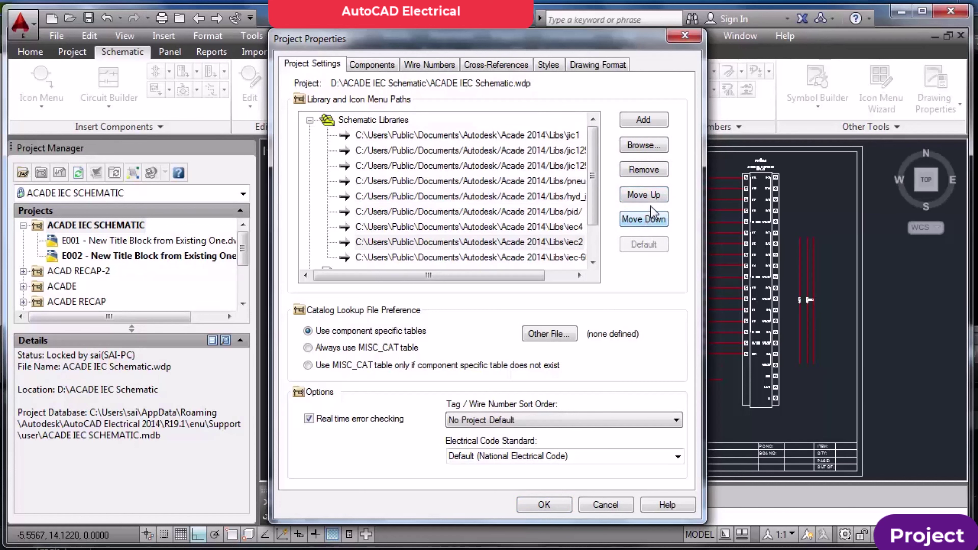
{"action": "left_click", "coordinate": [544, 505]}
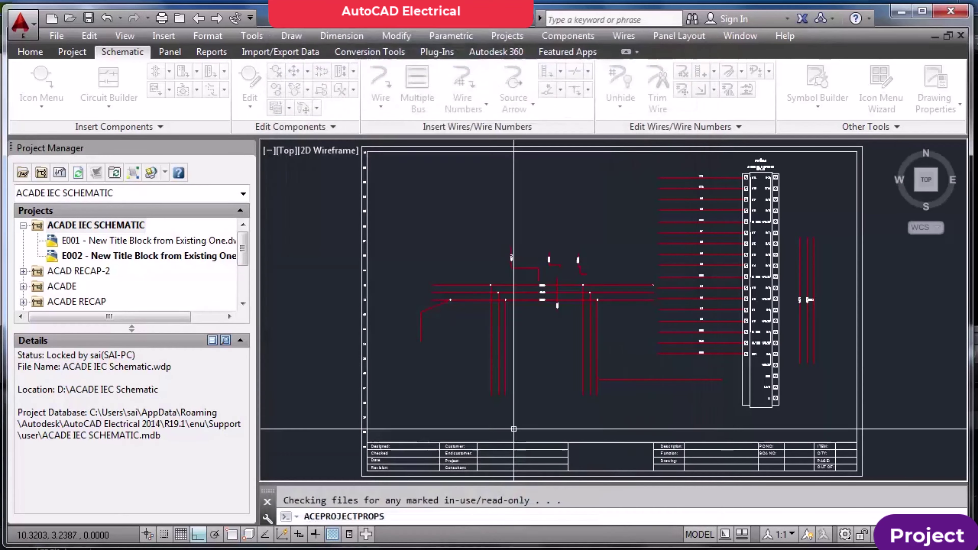
Browse the JIC schematic symbol tree for component insertion, collapsing the PLC I/O branch and checking the terminal and miscellaneous switch categories
{"action": "left_click", "coordinate": [41, 79]}
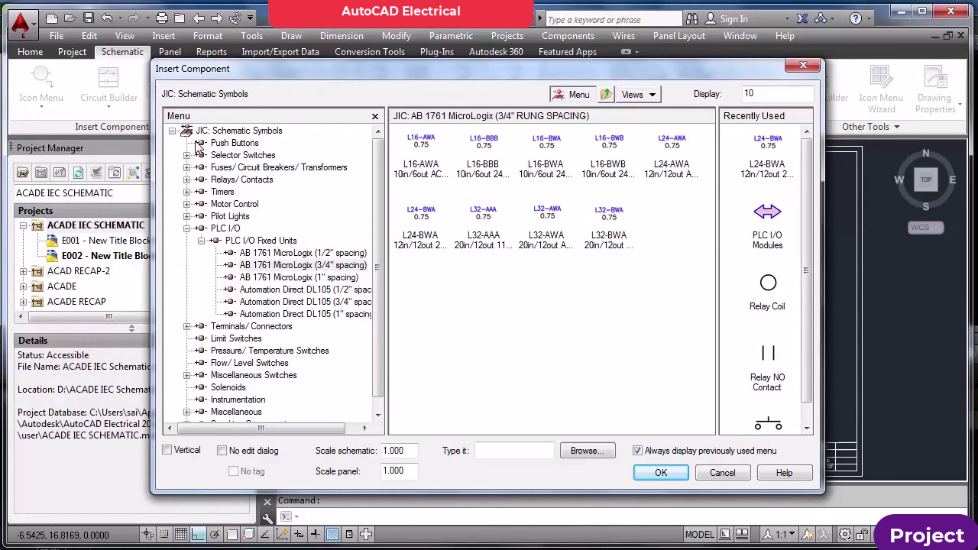
{"action": "left_click", "coordinate": [172, 131]}
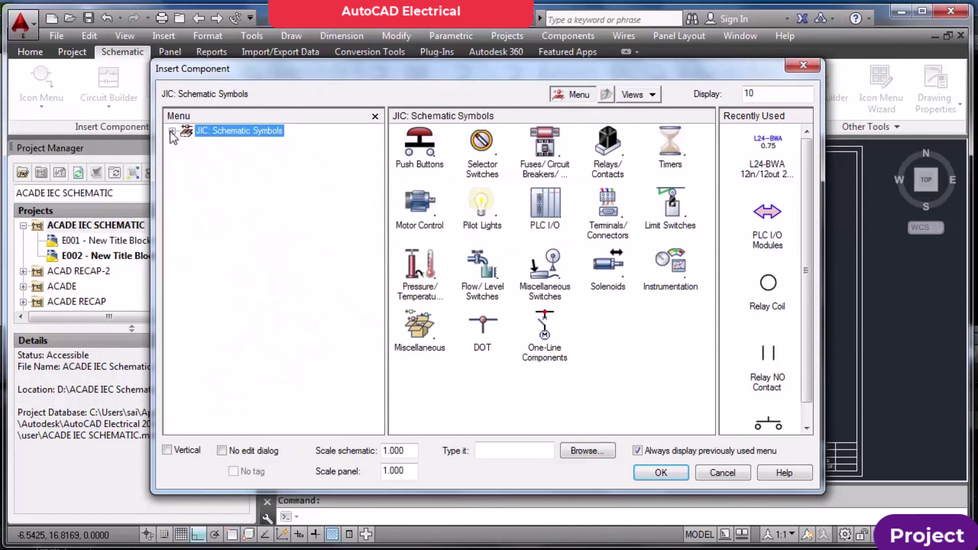
{"action": "left_click", "coordinate": [171, 131]}
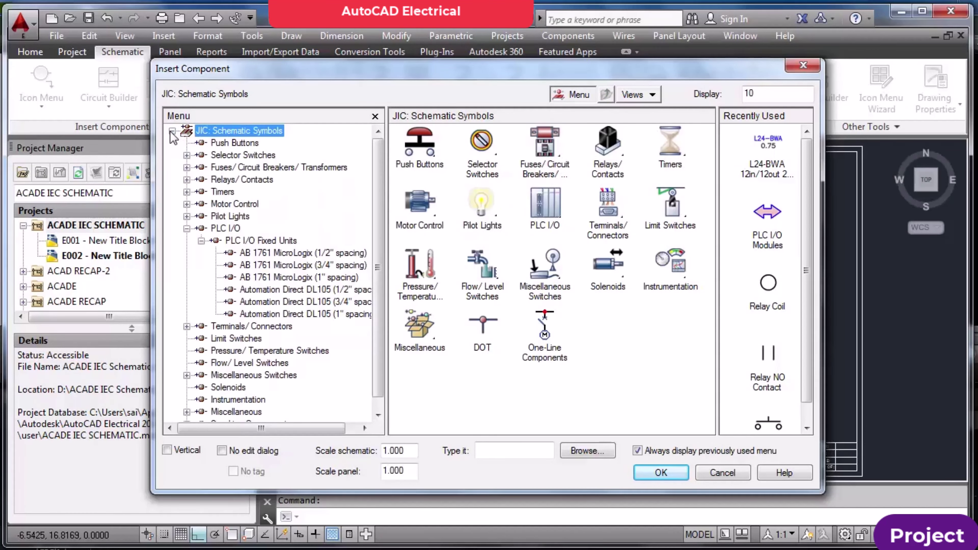
{"action": "left_click", "coordinate": [186, 229]}
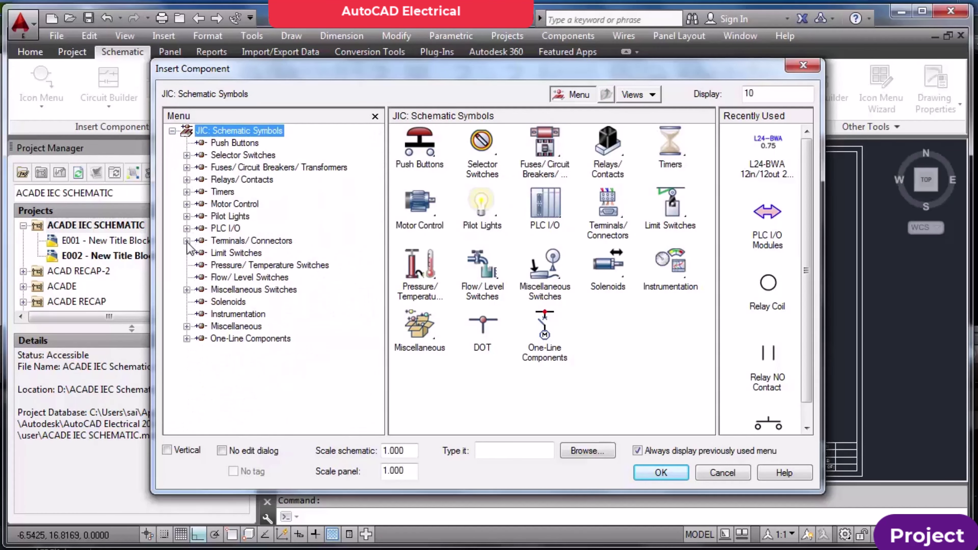
{"action": "left_click", "coordinate": [187, 241]}
{"action": "left_click", "coordinate": [186, 240]}
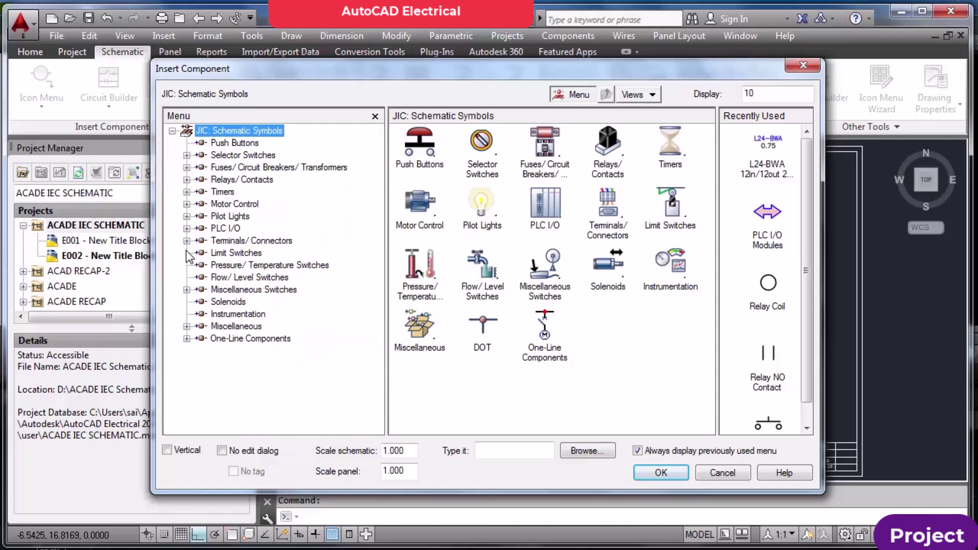
{"action": "left_click", "coordinate": [187, 290]}
{"action": "left_click", "coordinate": [187, 290]}
Insert a Push Button NO symbol in the empty upper-left area of the drawing, accepting the proposed component tag
{"action": "left_click", "coordinate": [248, 146]}
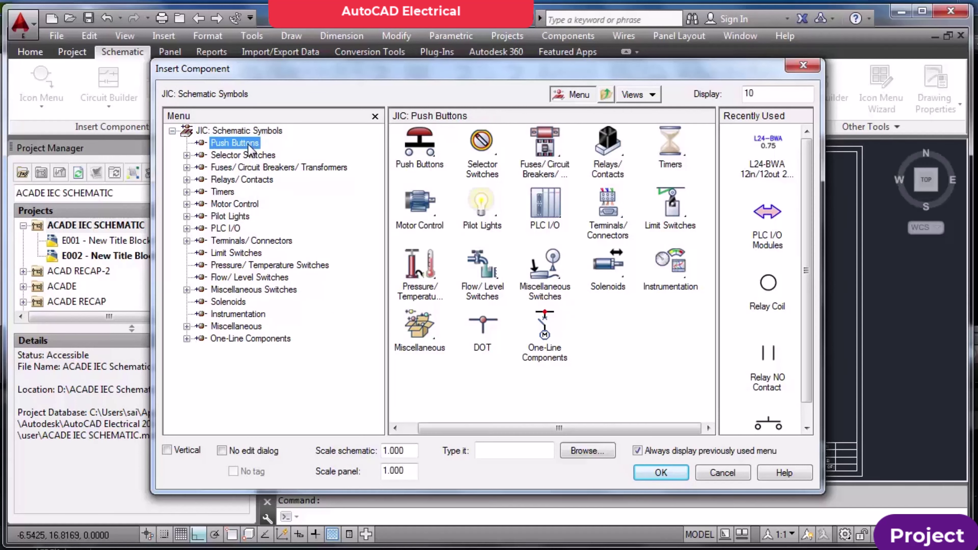
{"action": "left_click", "coordinate": [254, 132]}
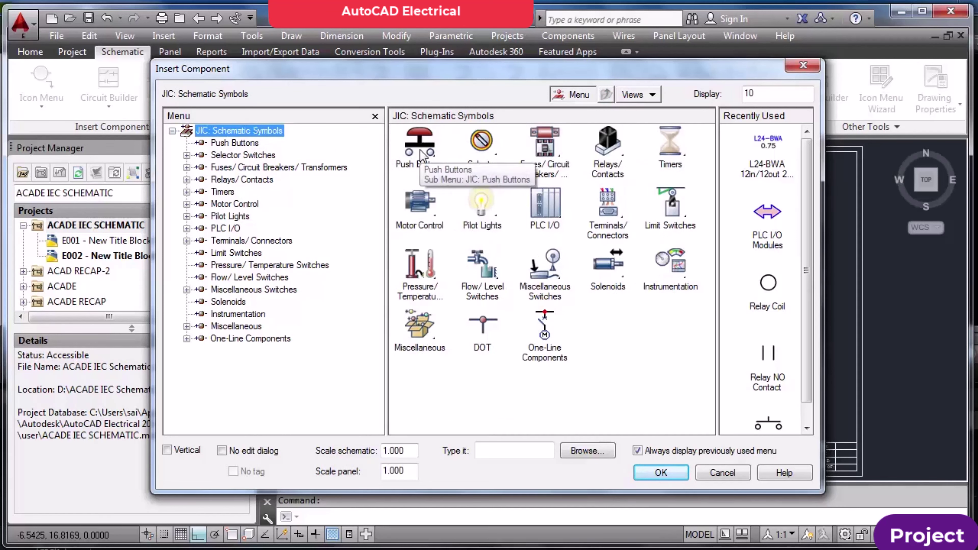
{"action": "left_click", "coordinate": [421, 152]}
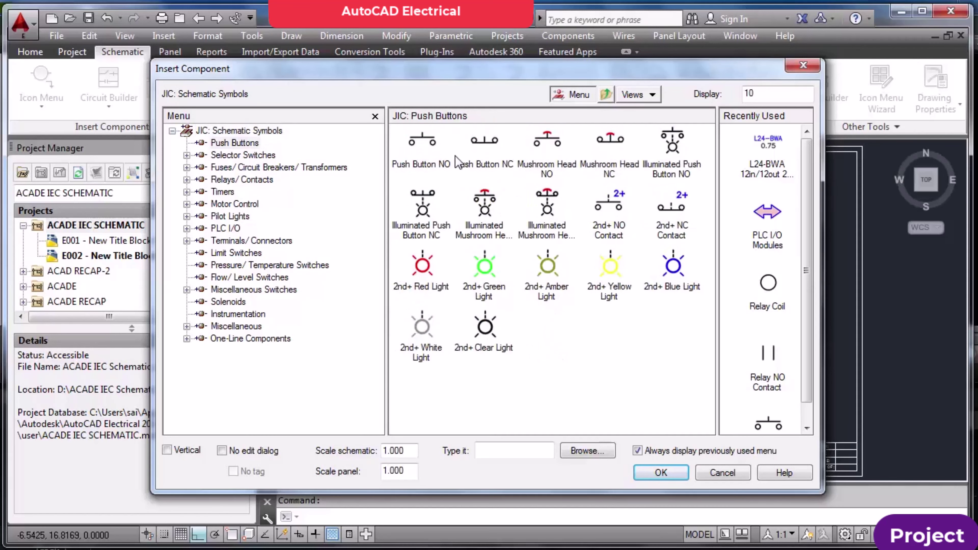
{"action": "left_click", "coordinate": [424, 150]}
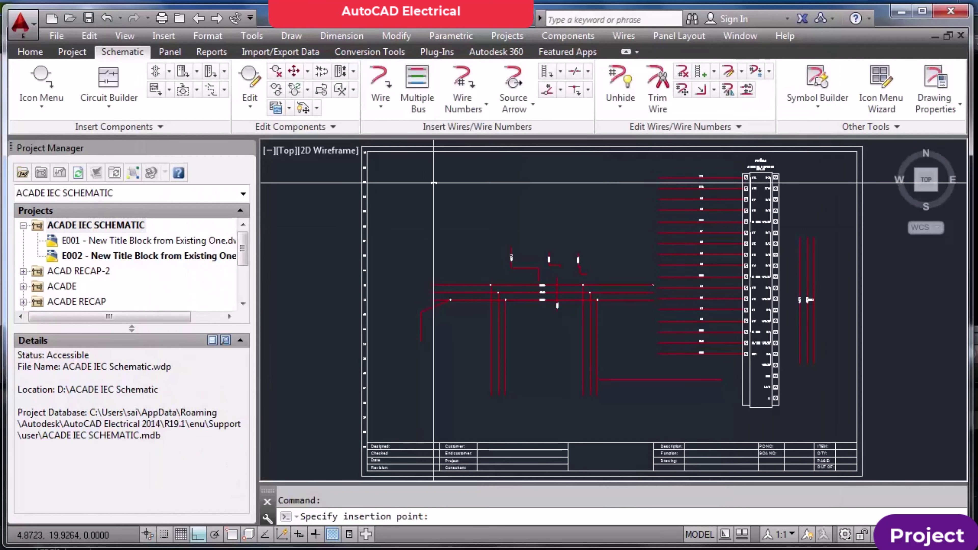
{"action": "left_click", "coordinate": [417, 195]}
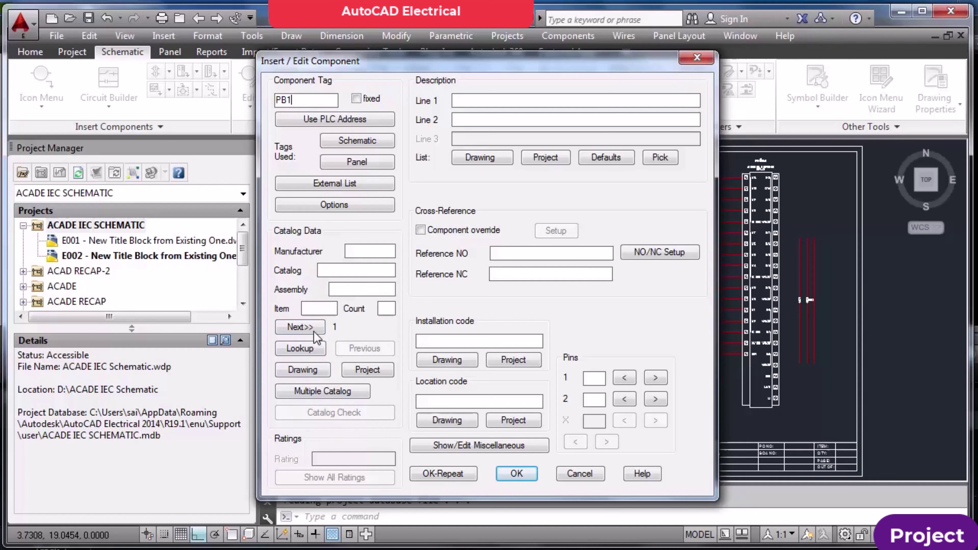
{"action": "left_click", "coordinate": [516, 475]}
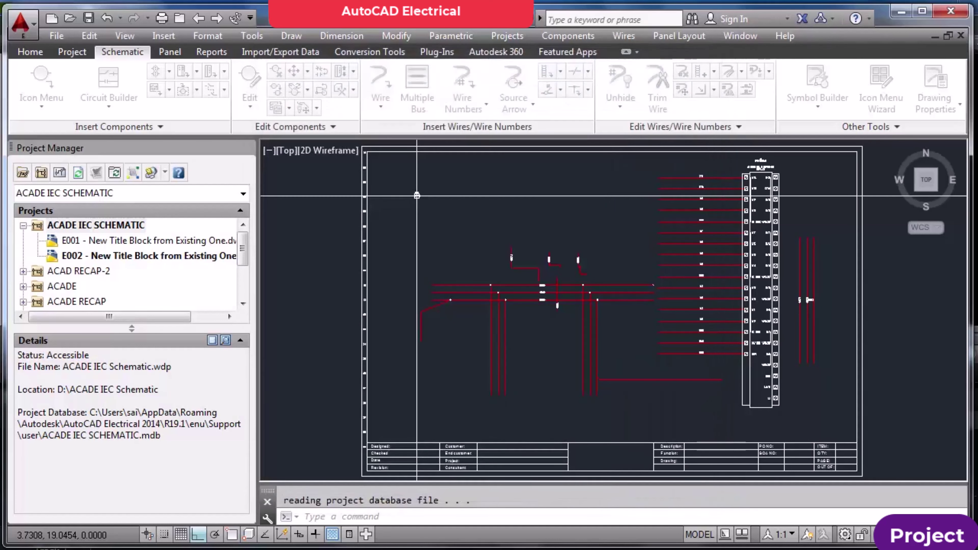
{"action": "scroll", "coordinate": [402, 205], "scroll_direction": "up", "scroll_amount": 2}
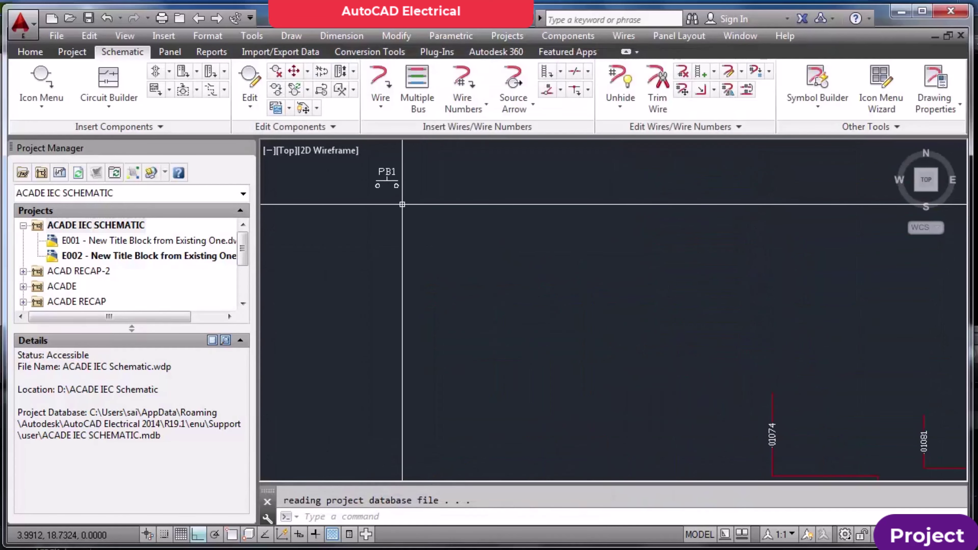
{"action": "scroll", "coordinate": [402, 205], "scroll_direction": "down", "scroll_amount": 2}
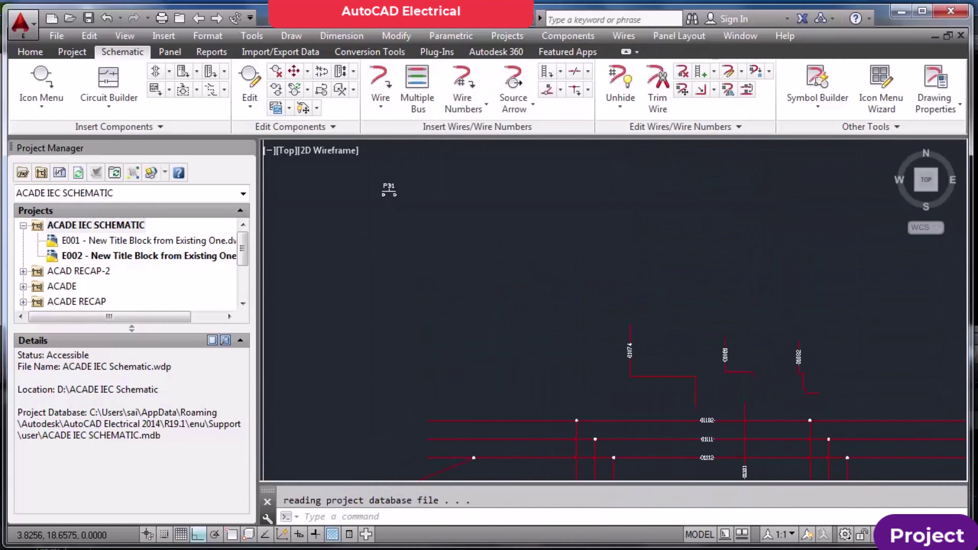
{"action": "scroll", "coordinate": [392, 208], "scroll_direction": "down", "scroll_amount": 3}
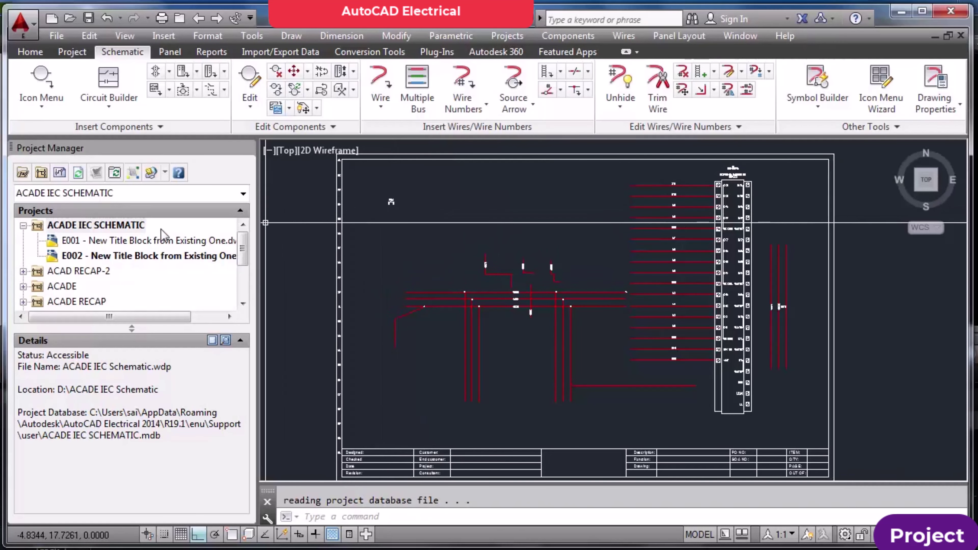
Review the JIC push button symbols and the ACADE IEC SCHEMATIC project's drawing format settings, cancelling both without changes
{"action": "left_click", "coordinate": [40, 87]}
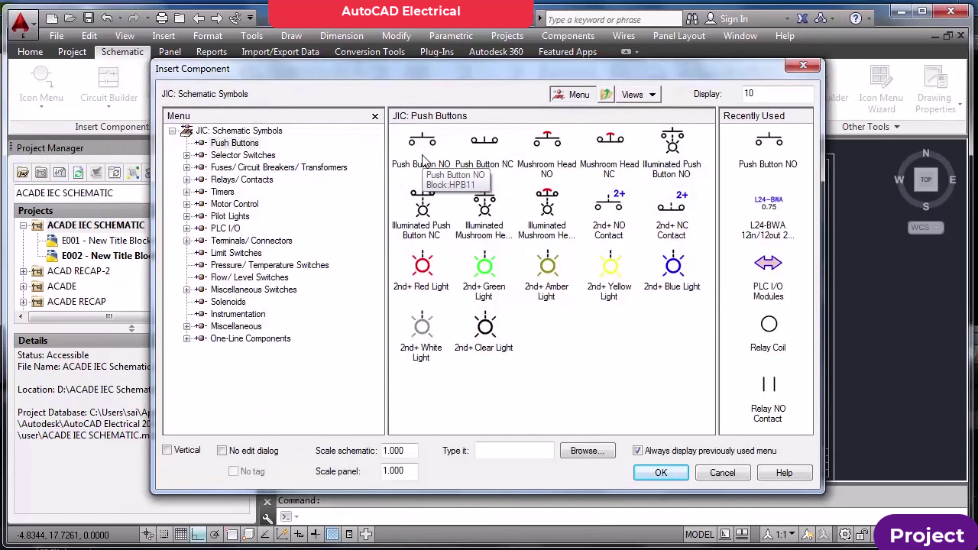
{"action": "left_click", "coordinate": [710, 476]}
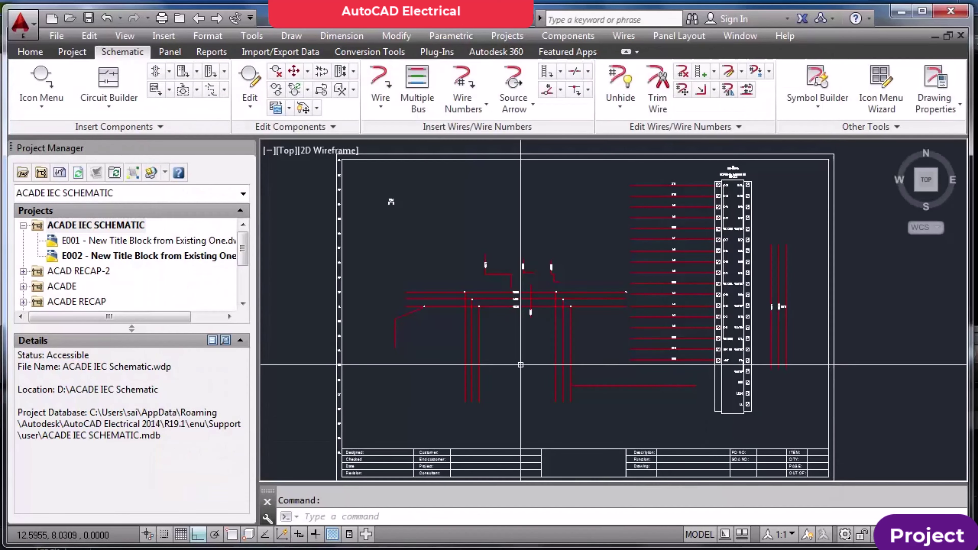
{"action": "right_click", "coordinate": [127, 225]}
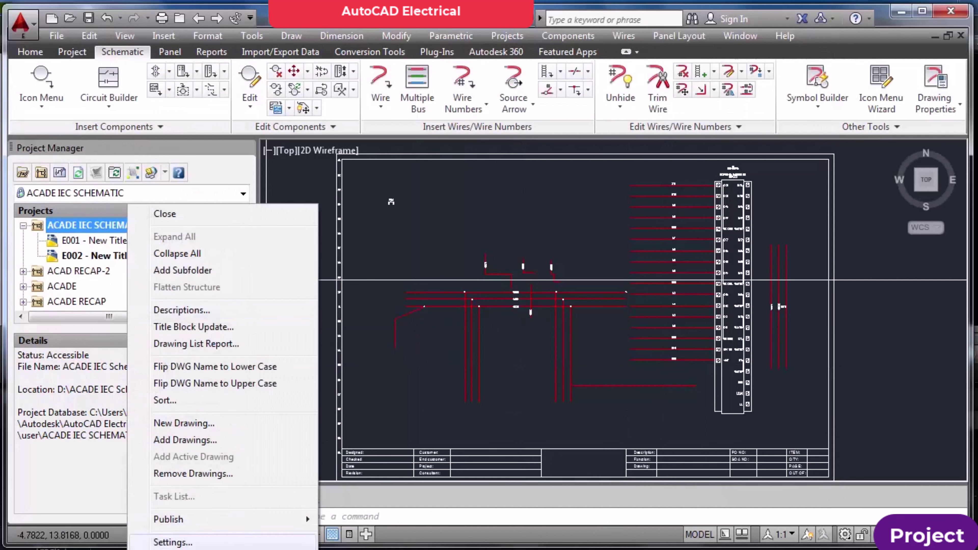
{"action": "left_click", "coordinate": [512, 252]}
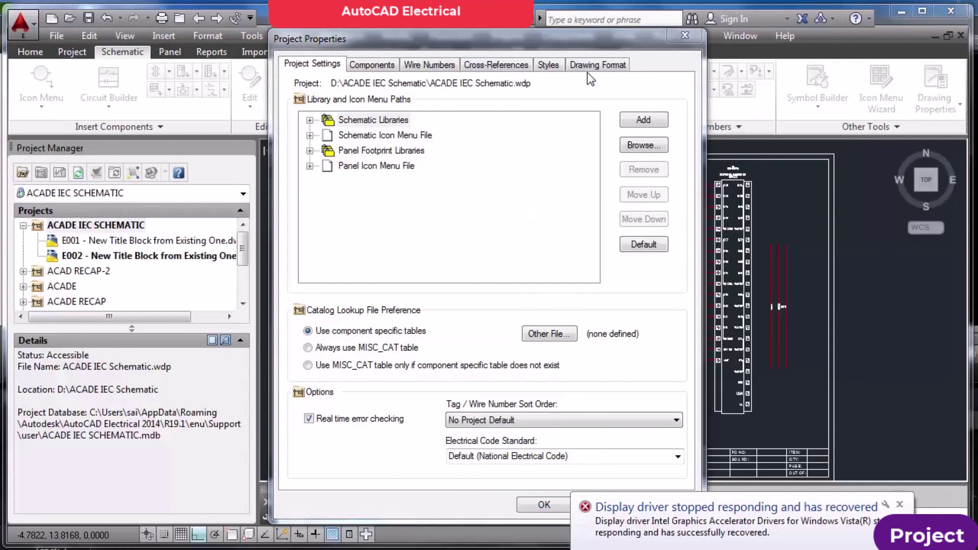
{"action": "left_click", "coordinate": [593, 66]}
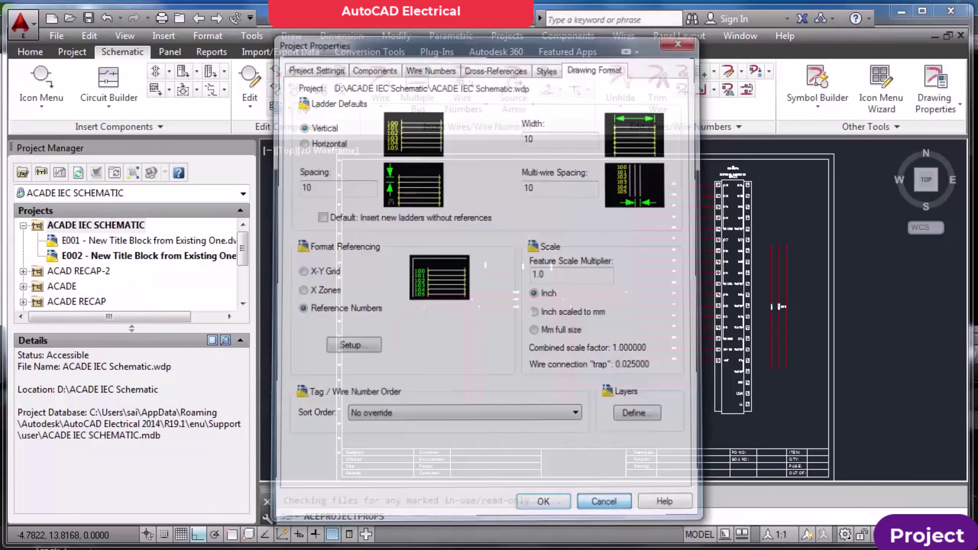
{"action": "left_click", "coordinate": [605, 505]}
Edit the inserted push button's component tag to 1PB1
{"action": "scroll", "coordinate": [400, 204], "scroll_direction": "up", "scroll_amount": 5}
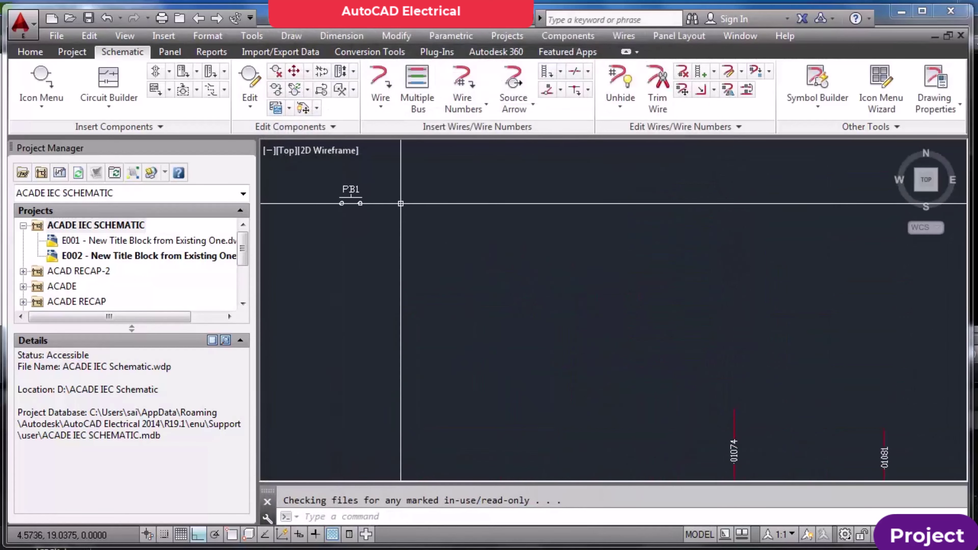
{"action": "left_click", "coordinate": [253, 82]}
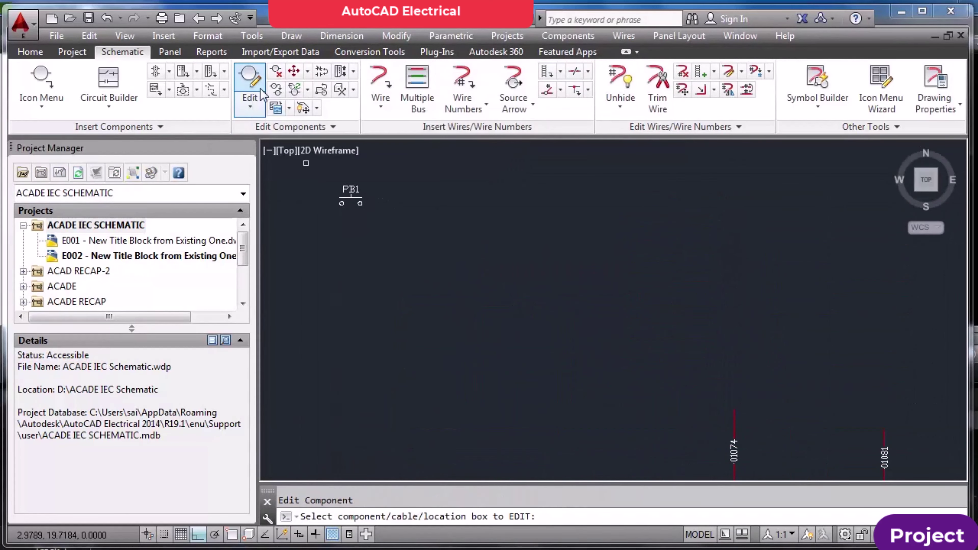
{"action": "left_click", "coordinate": [351, 189]}
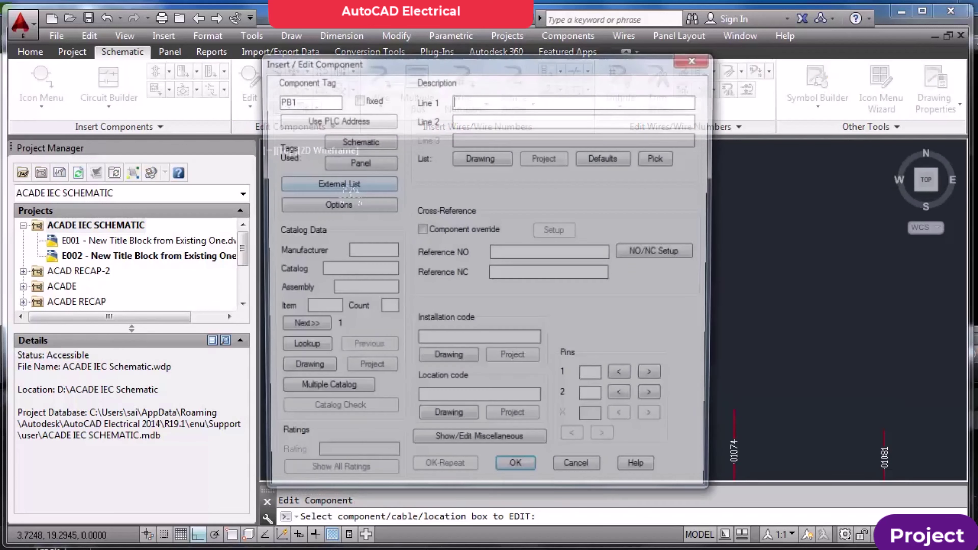
{"action": "left_click", "coordinate": [276, 100]}
{"action": "type", "text": "1"}
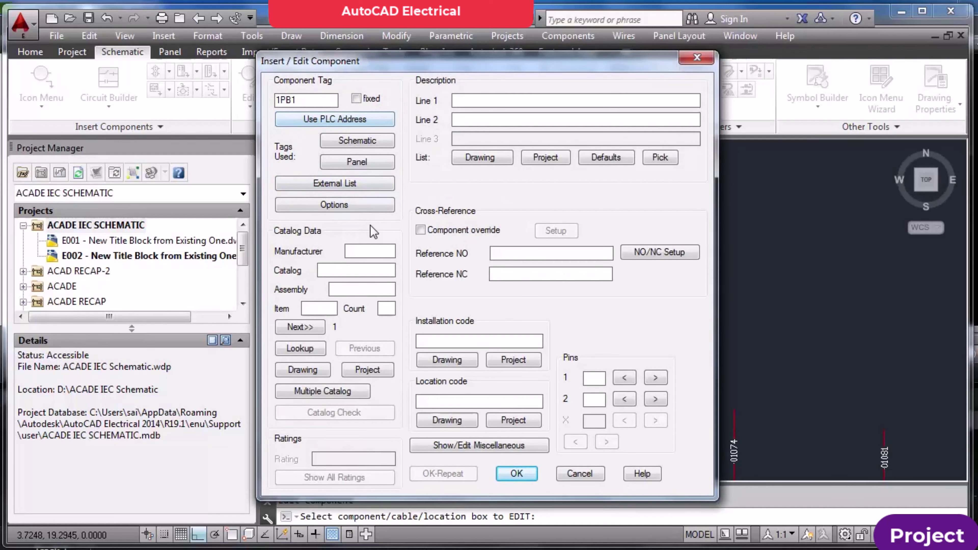
{"action": "left_click", "coordinate": [516, 473]}
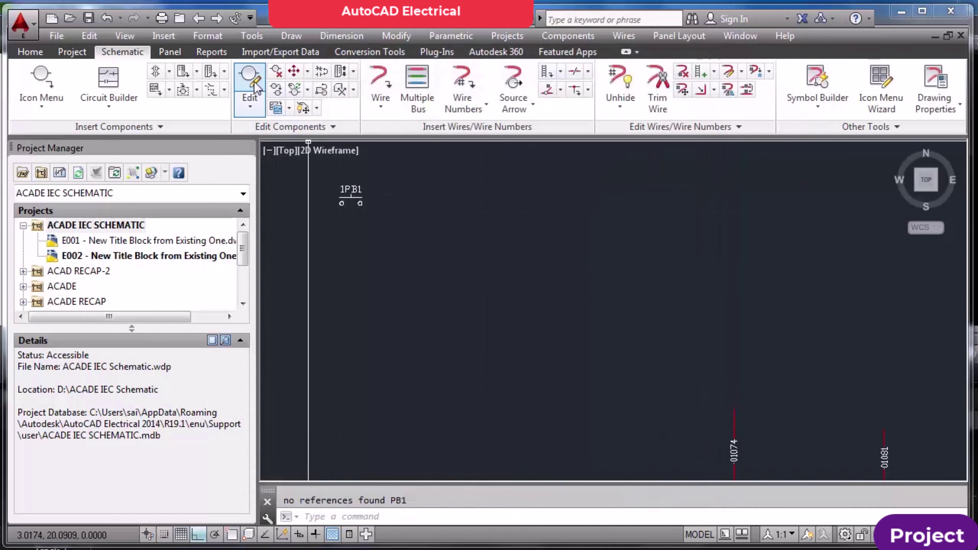
Set the sheet value to 02 and the drawing value to 2 in the drawing properties of E002
{"action": "left_click", "coordinate": [249, 84]}
{"action": "key", "text": "Escape"}
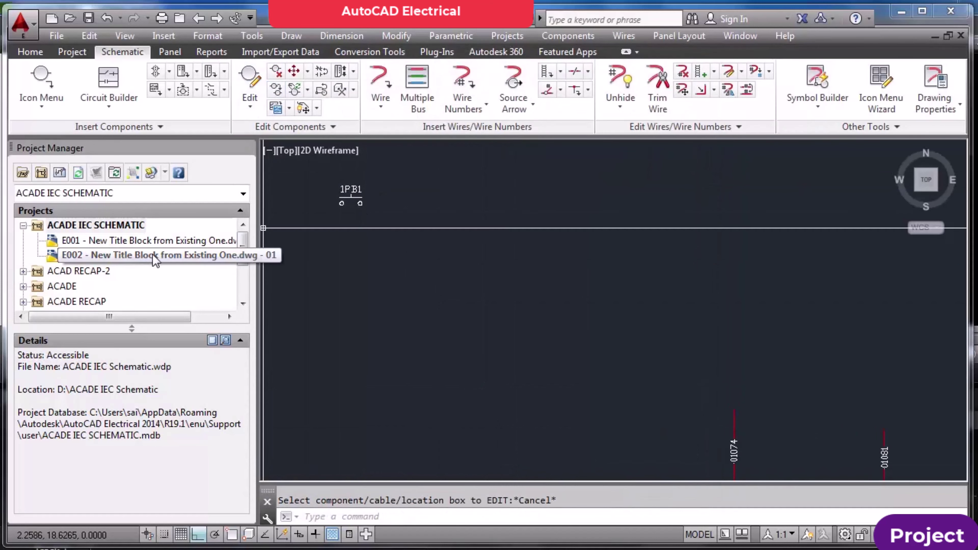
{"action": "right_click", "coordinate": [153, 255]}
{"action": "mouse_move", "coordinate": [256, 384]}
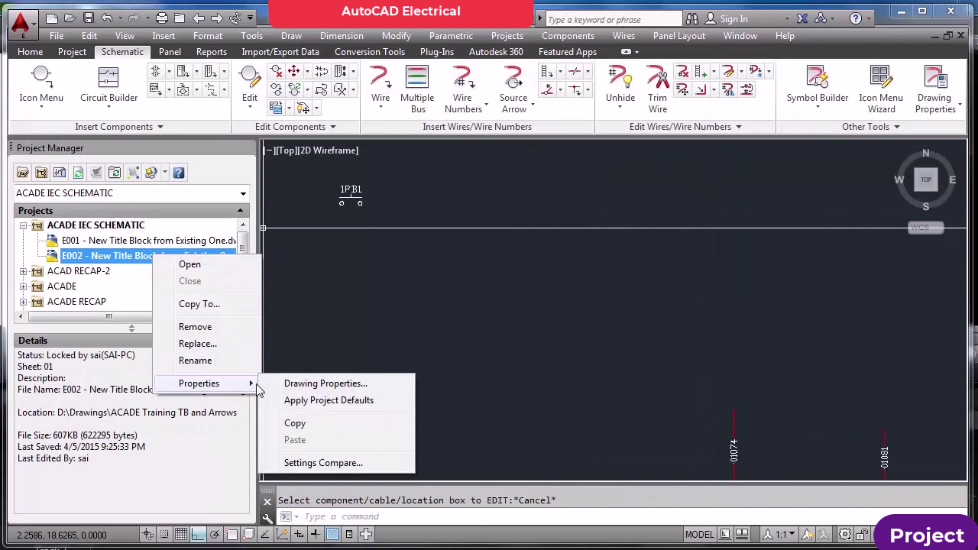
{"action": "left_click", "coordinate": [309, 384]}
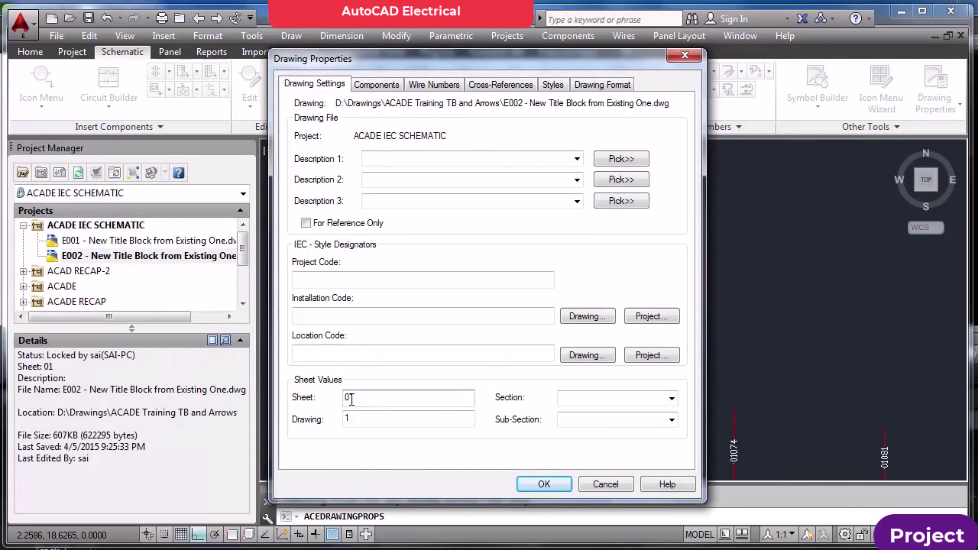
{"action": "double_click", "coordinate": [352, 399]}
{"action": "type", "text": "02"}
{"action": "key", "text": "Tab"}
{"action": "type", "text": "2"}
{"action": "left_click", "coordinate": [544, 483]}
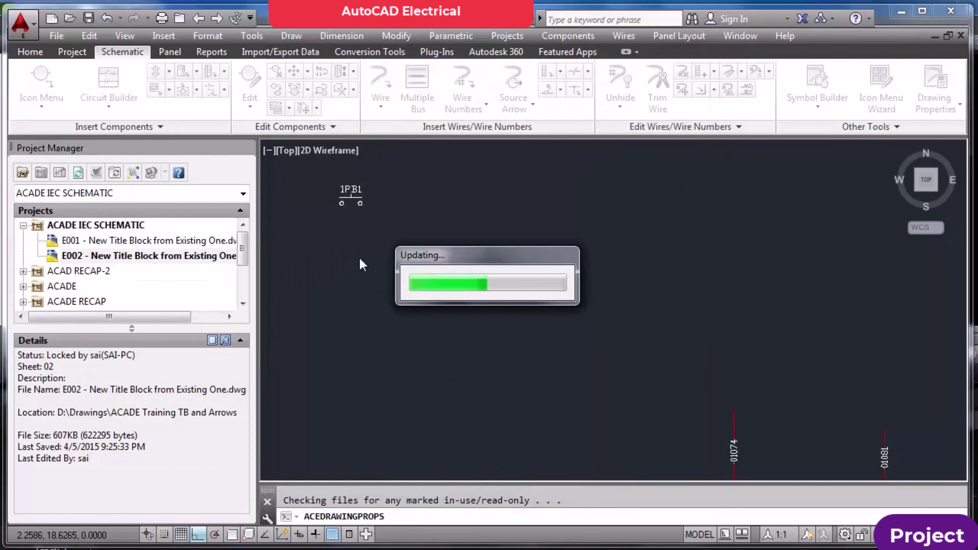
Edit the 1PB1 push button and change its component tag to 2PB1
{"action": "left_click", "coordinate": [249, 87]}
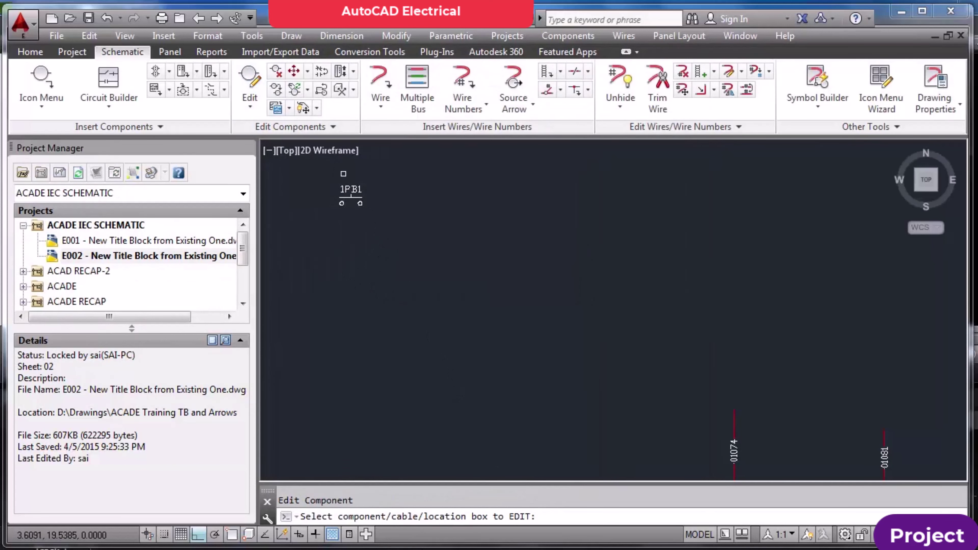
{"action": "left_click", "coordinate": [351, 197]}
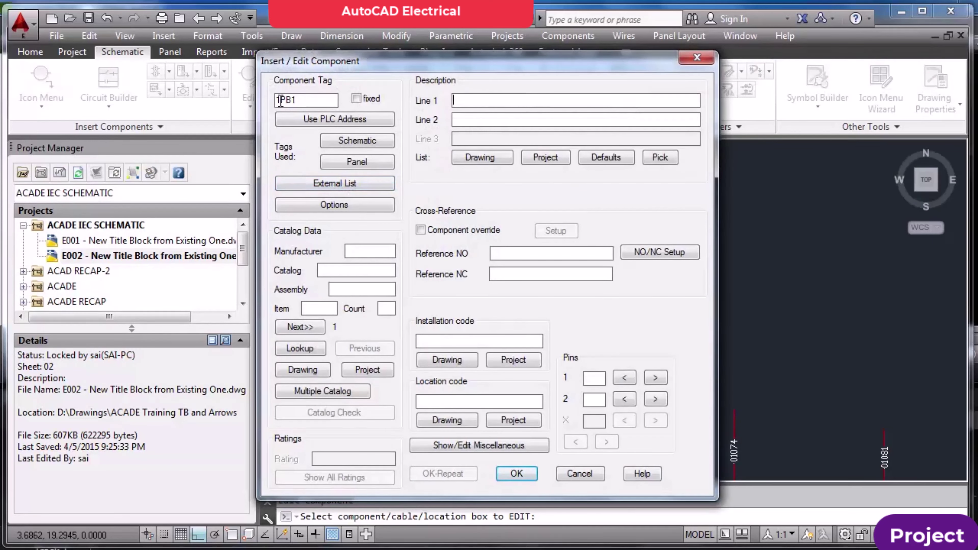
{"action": "left_click", "coordinate": [516, 473]}
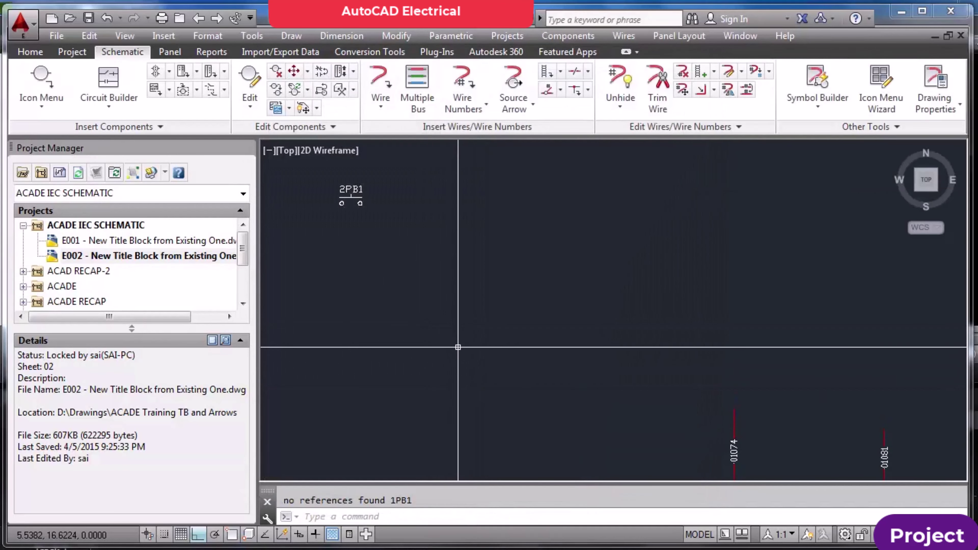
Copy the 2PB1 push button straight down with grid snap on and tag the copy 2PB2
{"action": "left_click", "coordinate": [278, 91]}
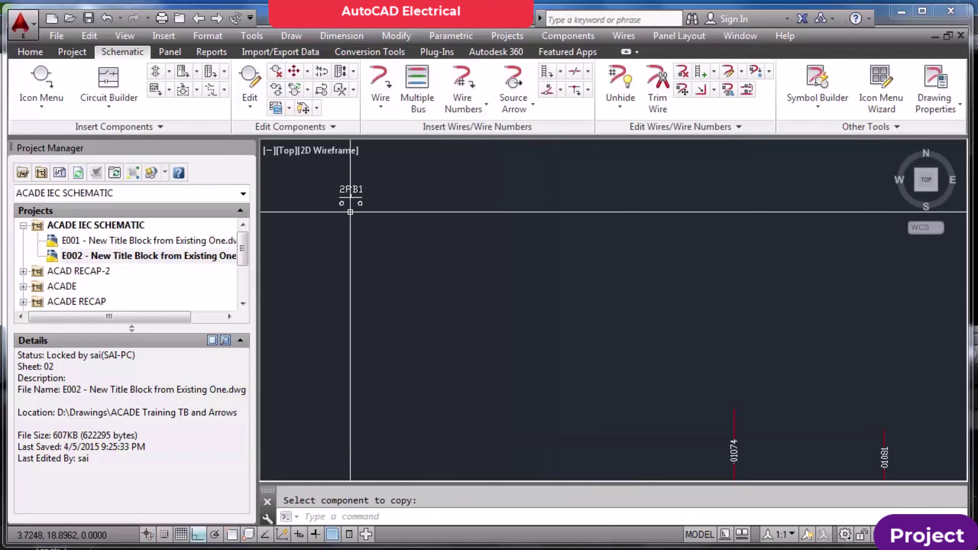
{"action": "left_click", "coordinate": [350, 194]}
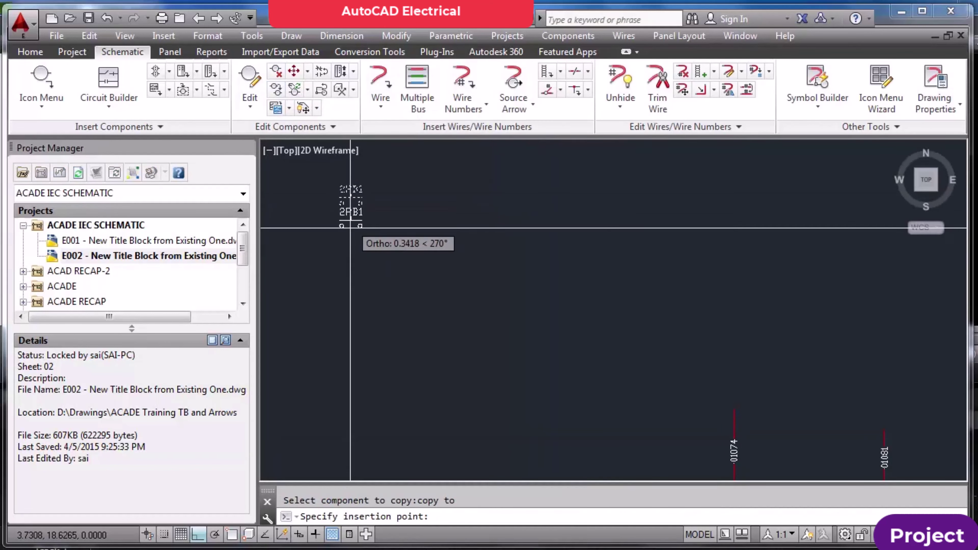
{"action": "left_click", "coordinate": [165, 534]}
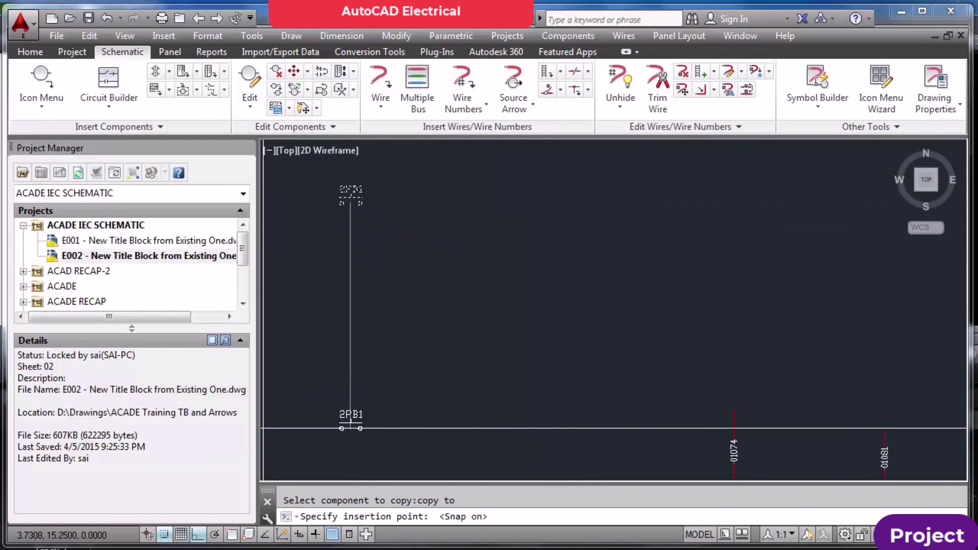
{"action": "left_click", "coordinate": [367, 265]}
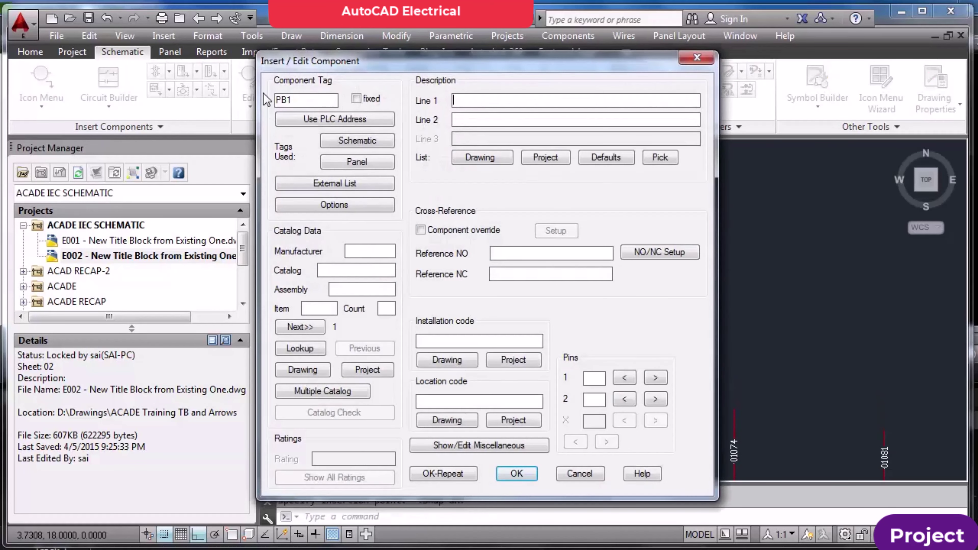
{"action": "left_click_drag", "start_coordinate": [288, 101], "coordinate": [296, 100]}
{"action": "type", "text": "2PB2"}
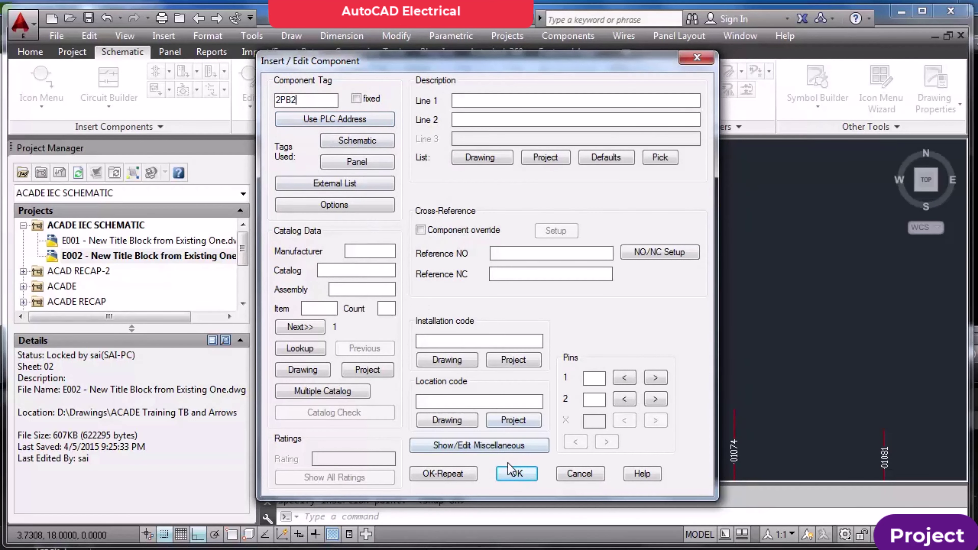
{"action": "left_click", "coordinate": [516, 473]}
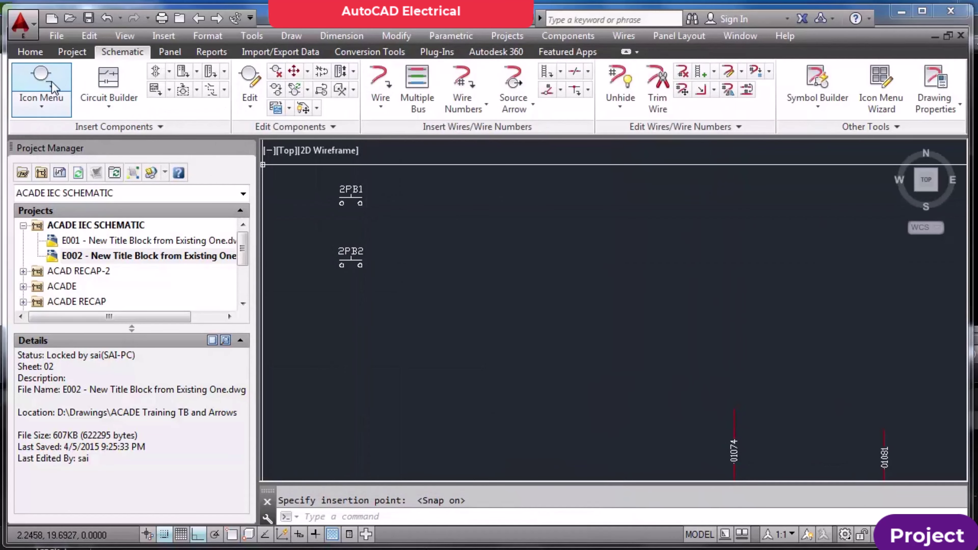
{"action": "left_click", "coordinate": [44, 85]}
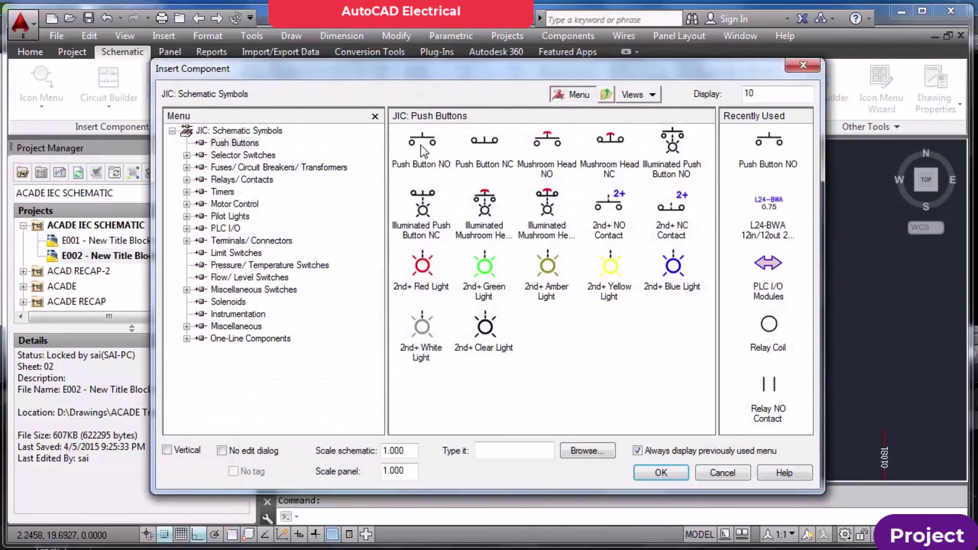
{"action": "left_click", "coordinate": [420, 144]}
{"action": "left_click", "coordinate": [441, 205]}
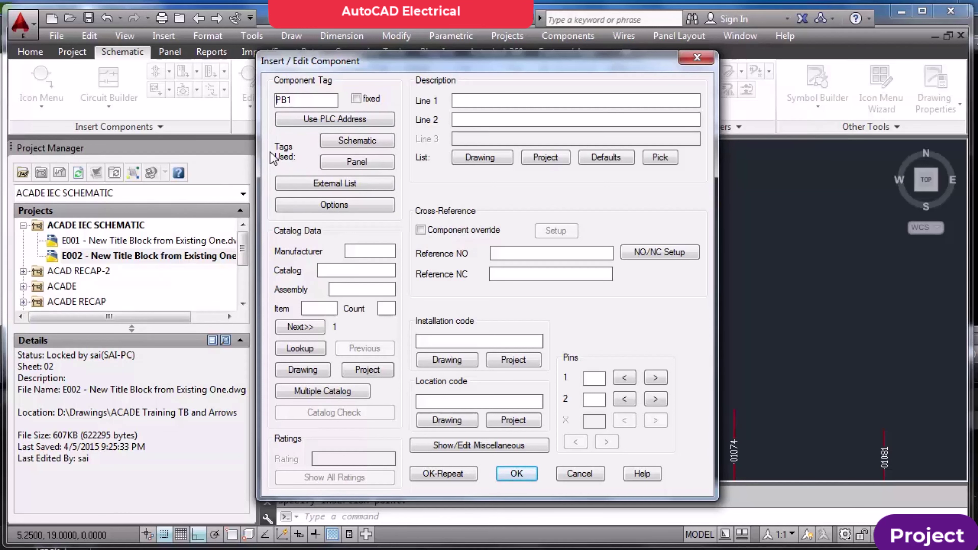
{"action": "key", "text": "Return"}
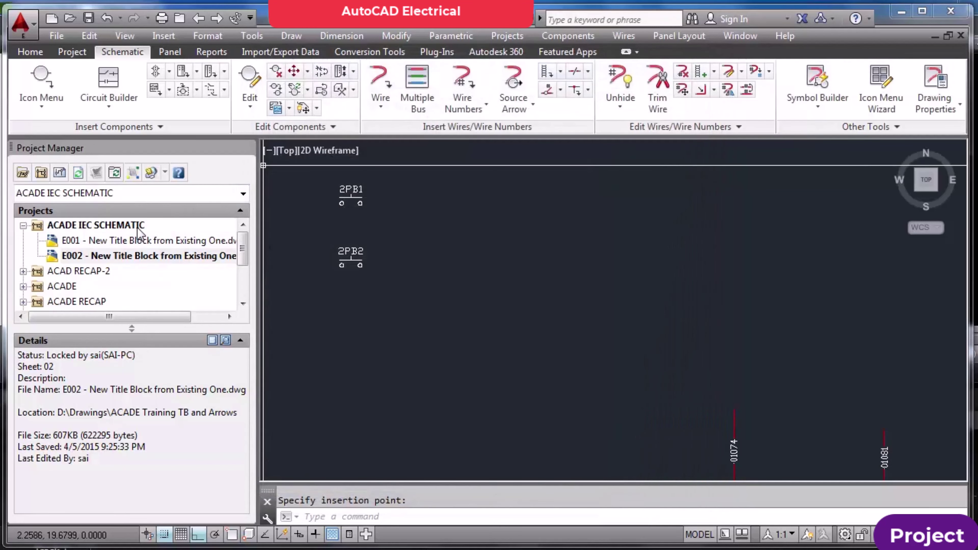
Set the component tag format of drawing E002 to %S%F%N so tags start with the sheet number
{"action": "right_click", "coordinate": [148, 255]}
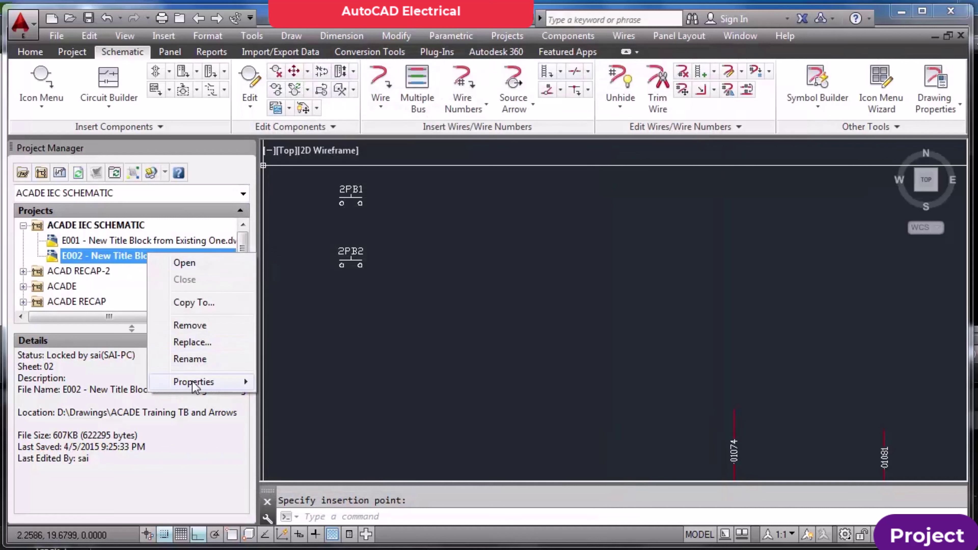
{"action": "mouse_move", "coordinate": [192, 380]}
{"action": "left_click", "coordinate": [319, 380]}
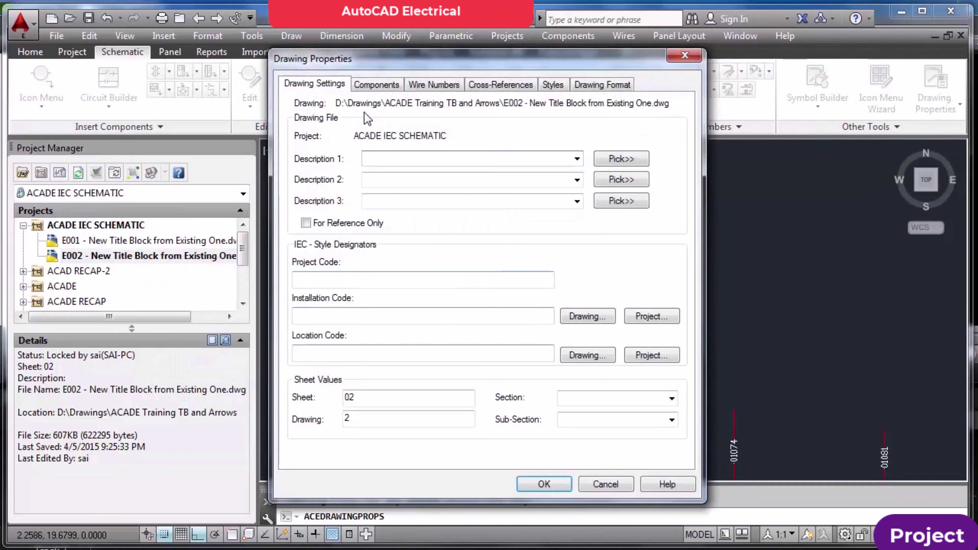
{"action": "left_click", "coordinate": [376, 84]}
{"action": "left_click", "coordinate": [297, 146]}
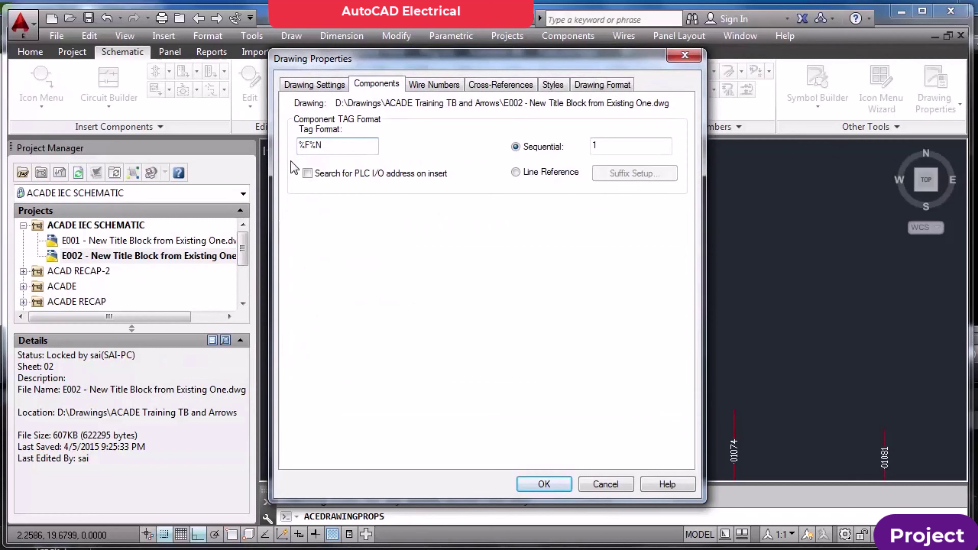
{"action": "type", "text": "%s"}
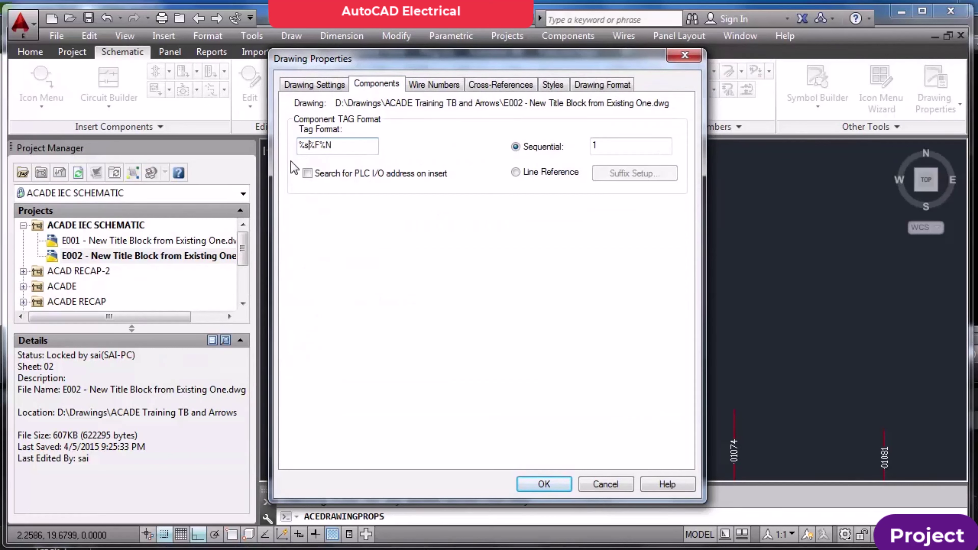
{"action": "key", "text": "BackSpace"}
{"action": "type", "text": "S"}
{"action": "left_click", "coordinate": [544, 484]}
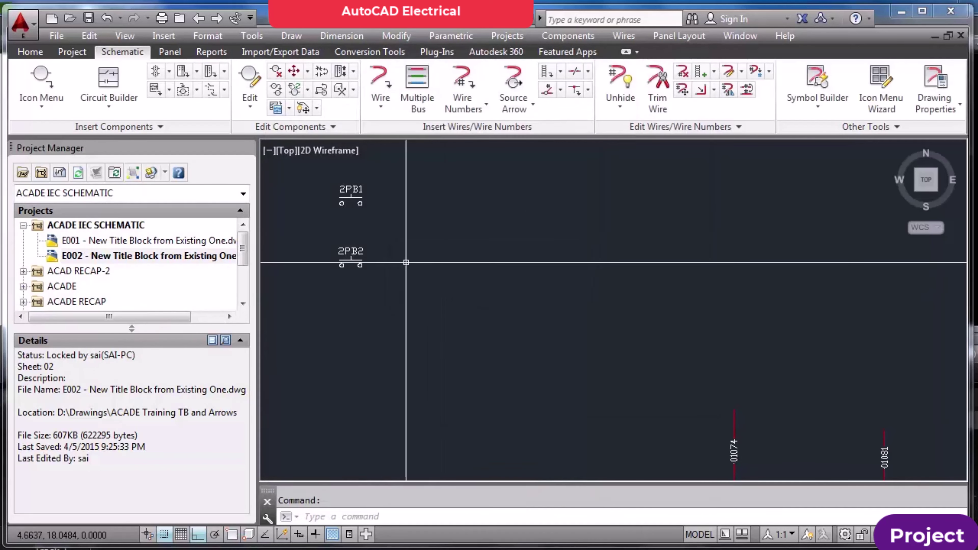
{"action": "left_click", "coordinate": [57, 92]}
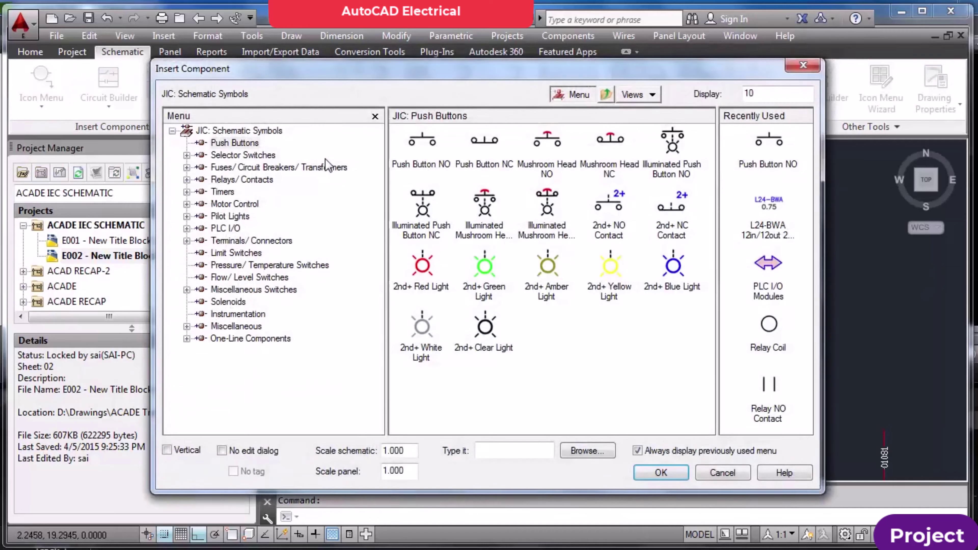
{"action": "left_click", "coordinate": [425, 146]}
{"action": "left_click", "coordinate": [448, 208]}
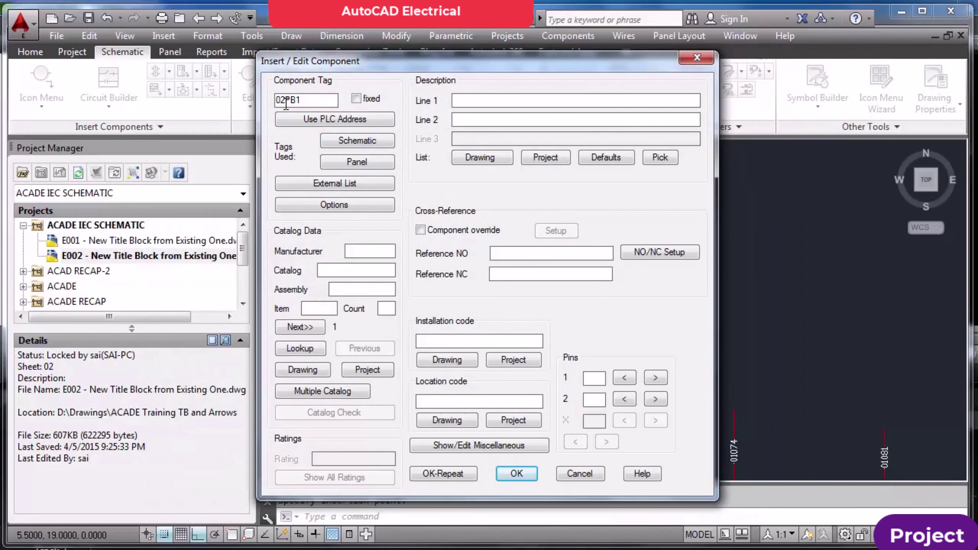
{"action": "key", "text": "Return"}
Set the sheet value in the drawing properties of E002 to 2
{"action": "right_click", "coordinate": [142, 256]}
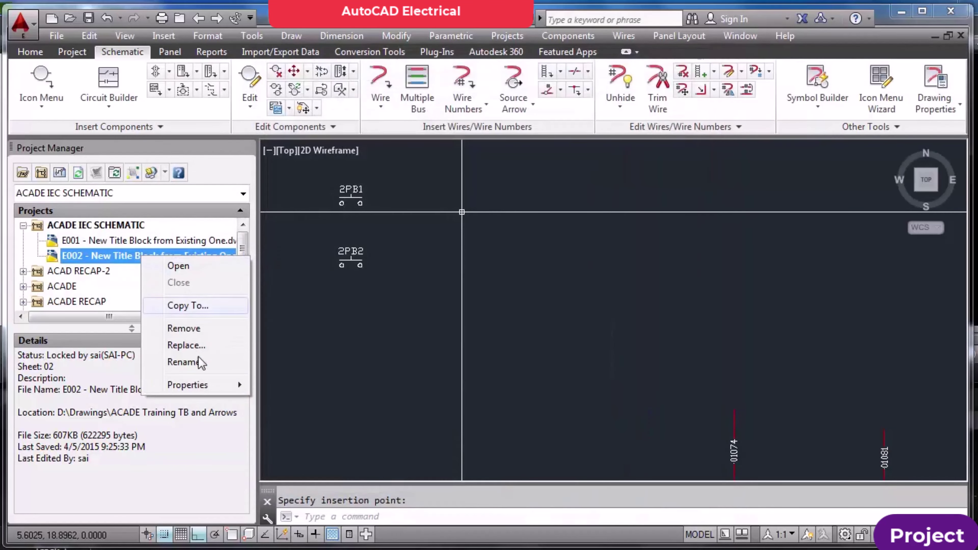
{"action": "mouse_move", "coordinate": [199, 385]}
{"action": "left_click", "coordinate": [290, 386]}
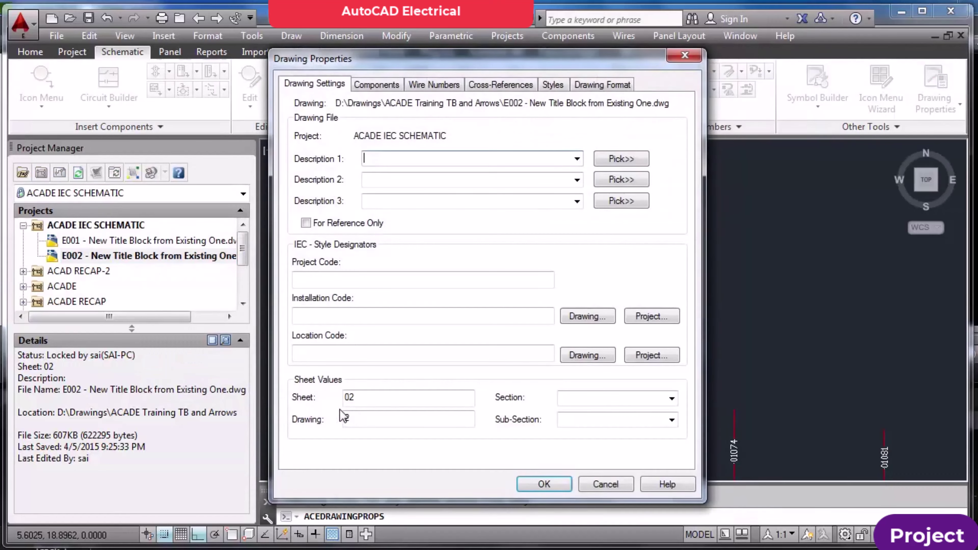
{"action": "double_click", "coordinate": [359, 400]}
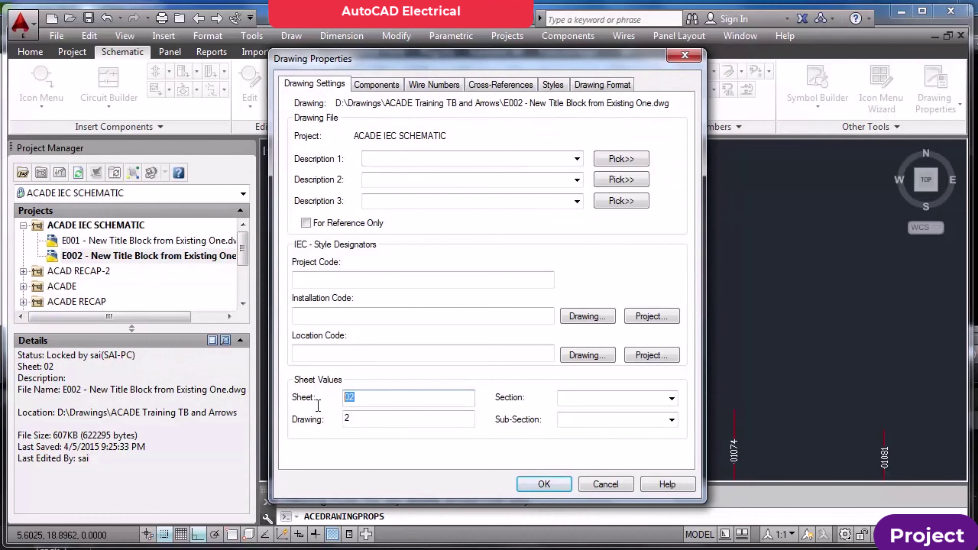
{"action": "left_click", "coordinate": [359, 423]}
{"action": "left_click", "coordinate": [525, 486]}
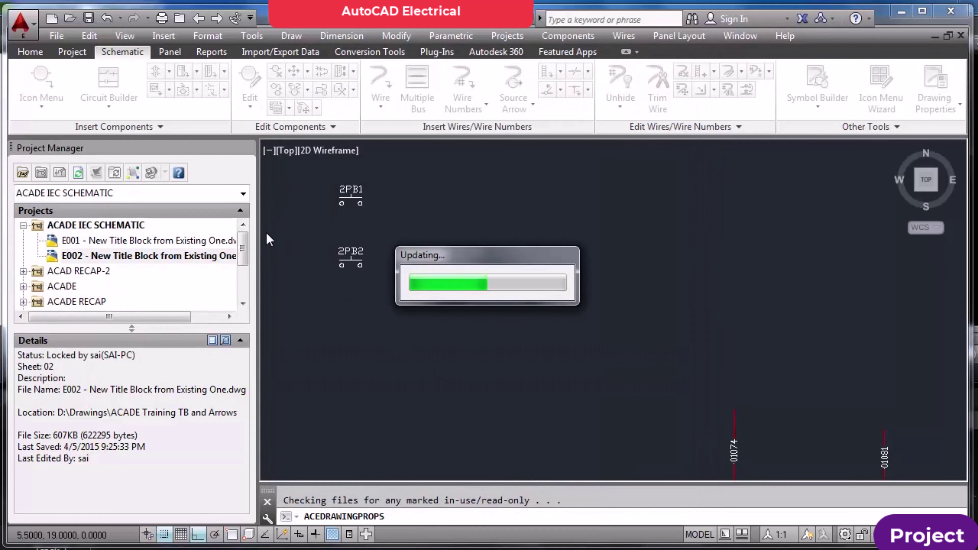
Insert three Push Button NO symbols descending diagonally beside the two existing push buttons, accepting the suggested tags
{"action": "left_click", "coordinate": [41, 81]}
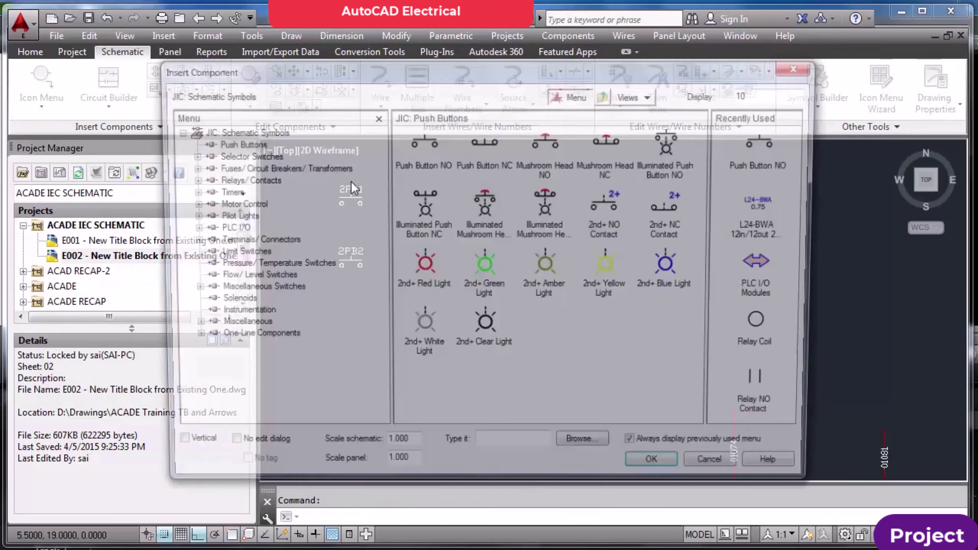
{"action": "left_click", "coordinate": [433, 146]}
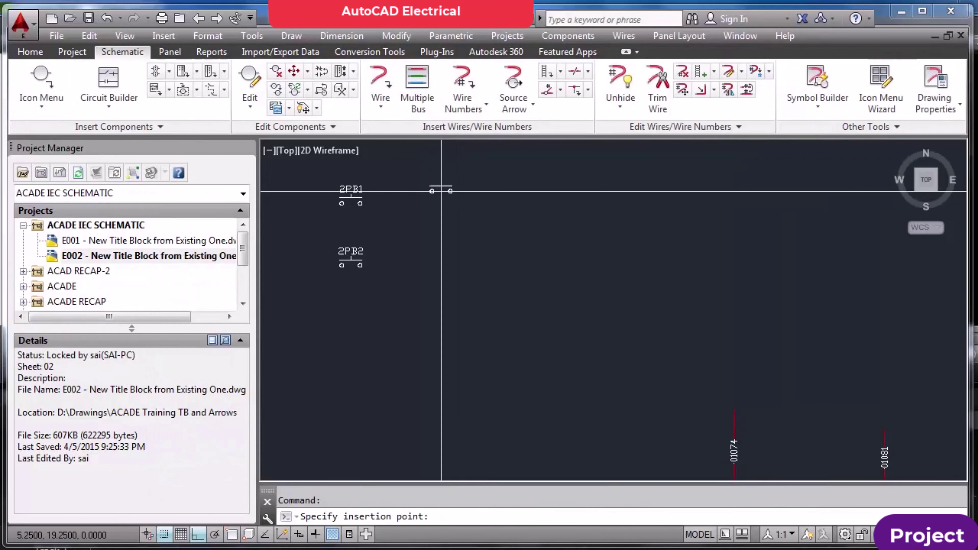
{"action": "left_click", "coordinate": [456, 205]}
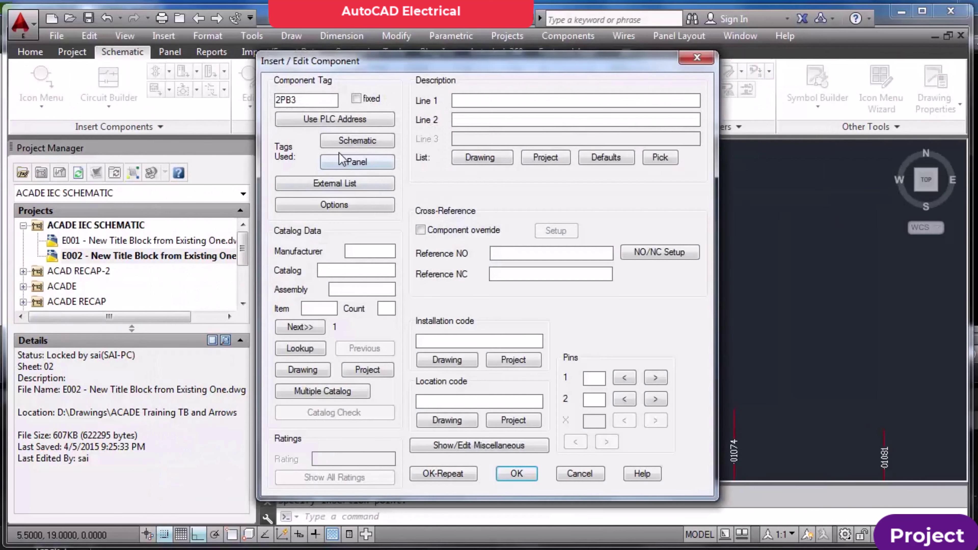
{"action": "left_click_drag", "start_coordinate": [379, 63], "coordinate": [334, 69]}
{"action": "left_click", "coordinate": [397, 481]}
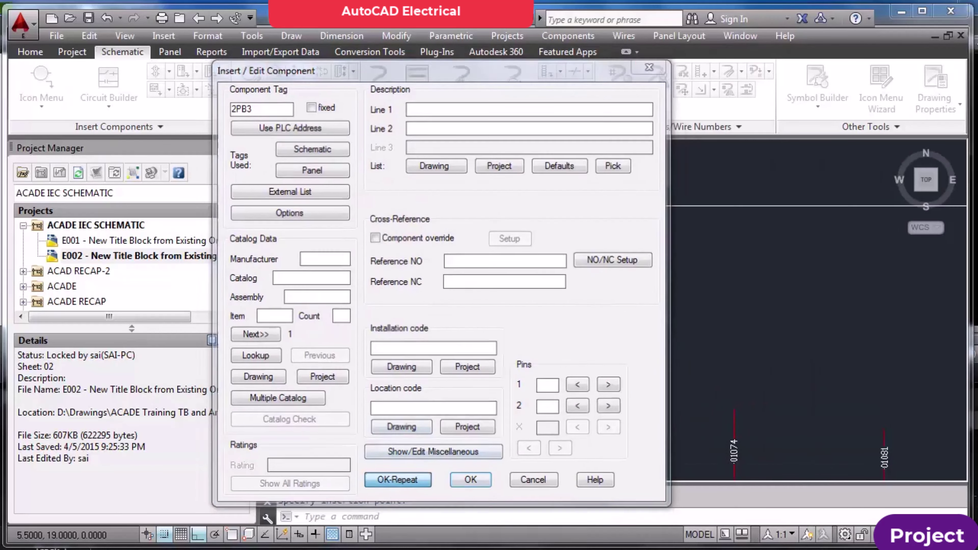
{"action": "left_click", "coordinate": [471, 293]}
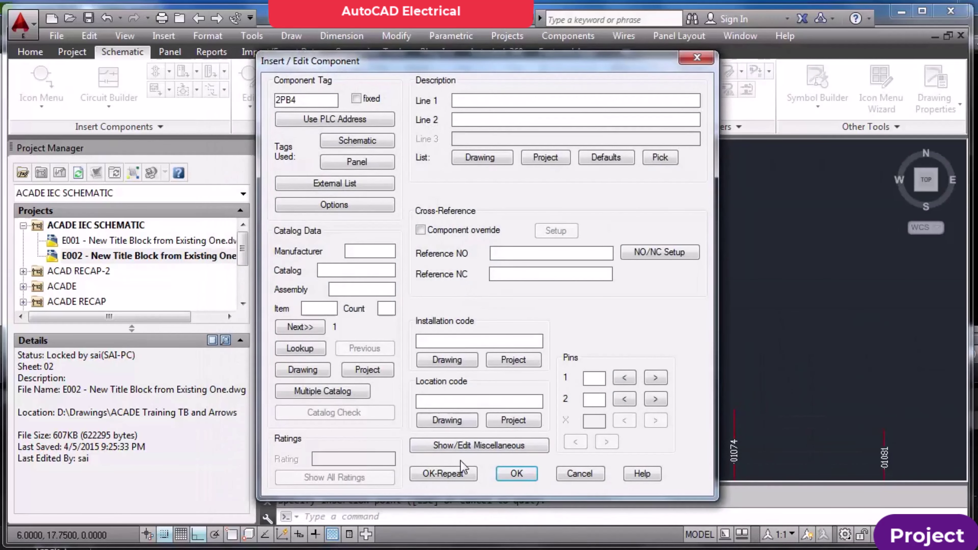
{"action": "left_click", "coordinate": [455, 471]}
{"action": "left_click", "coordinate": [575, 325]}
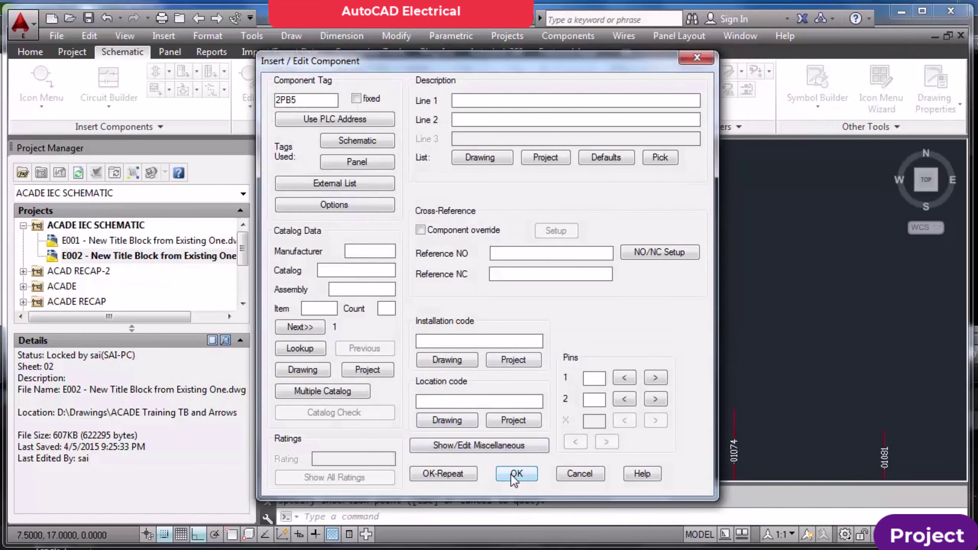
{"action": "left_click", "coordinate": [515, 475]}
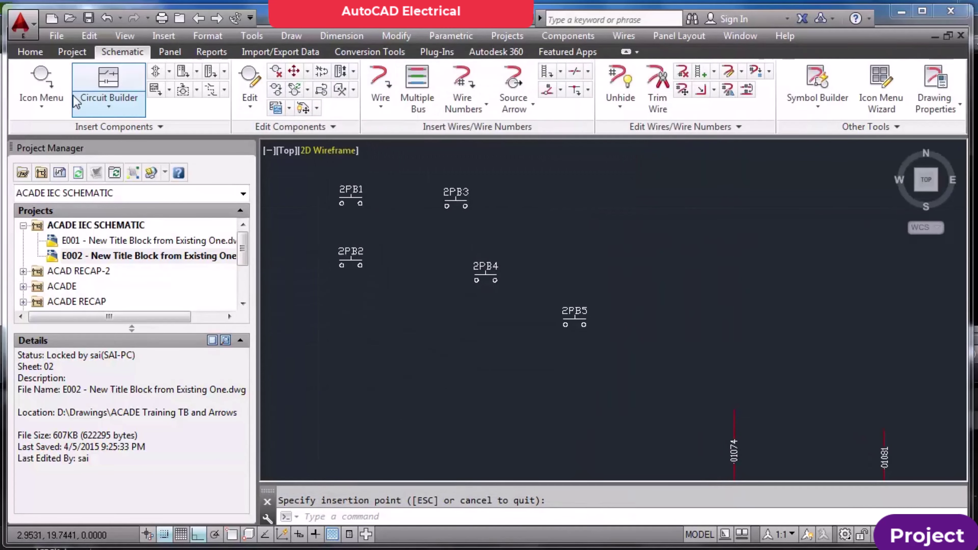
Insert a vertical Push Button NO symbol below the existing push buttons, accepting the suggested tag
{"action": "left_click", "coordinate": [50, 82]}
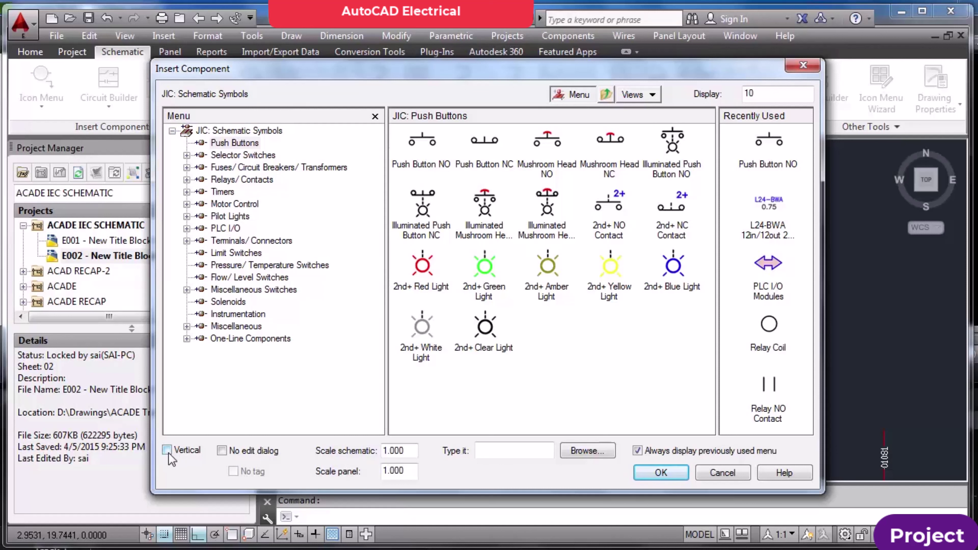
{"action": "left_click", "coordinate": [432, 152]}
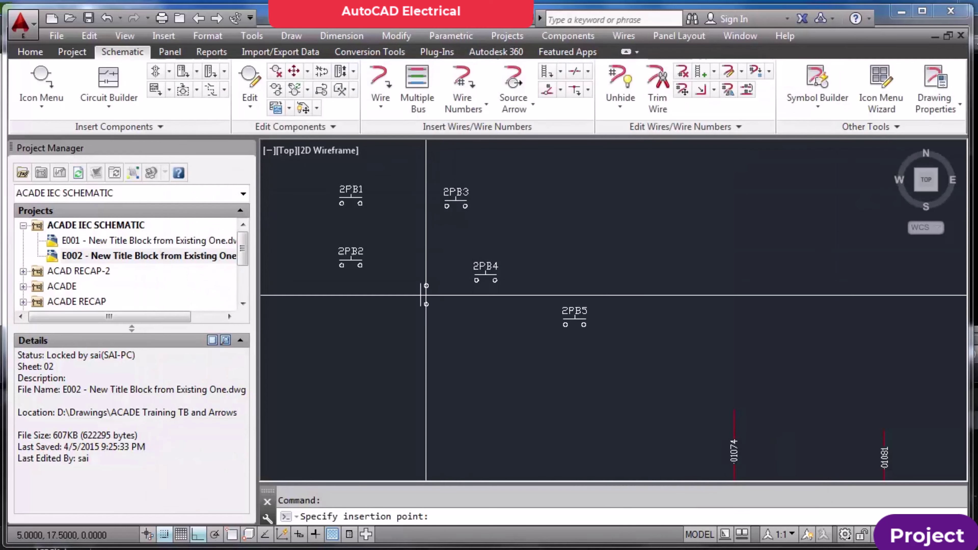
{"action": "left_click", "coordinate": [411, 354]}
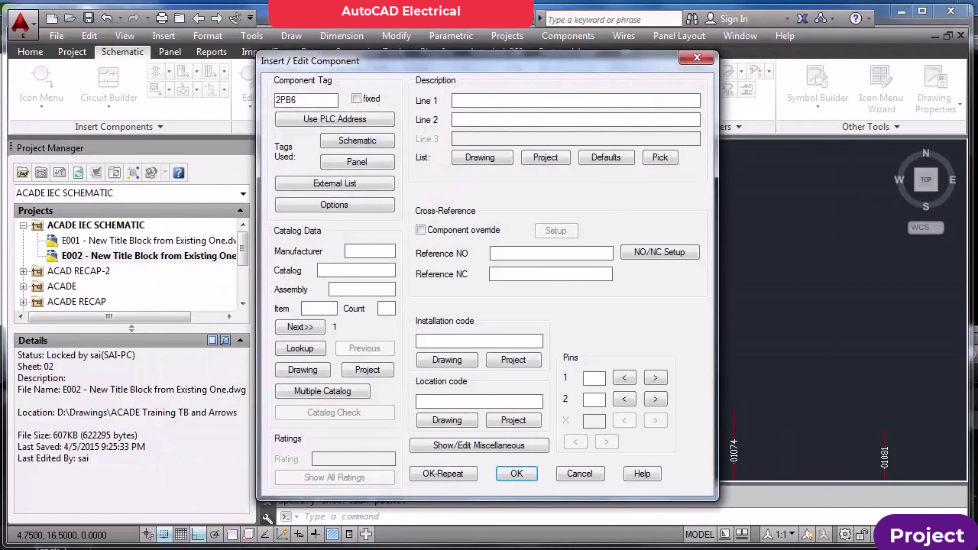
{"action": "left_click", "coordinate": [516, 474]}
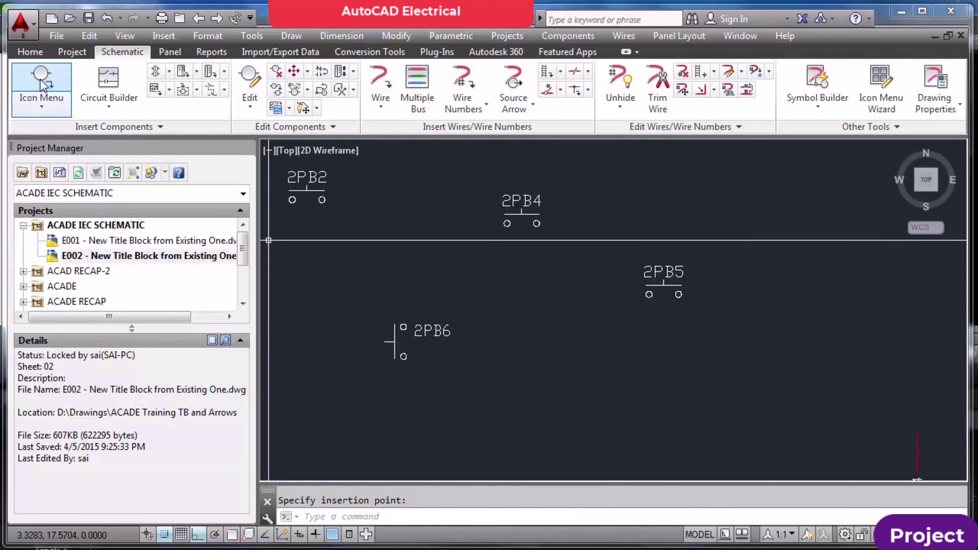
Insert a Power Source 1 Phase symbol from the Miscellaneous symbols in the free area beside the push buttons, accepting the suggested tag
{"action": "left_click", "coordinate": [59, 93]}
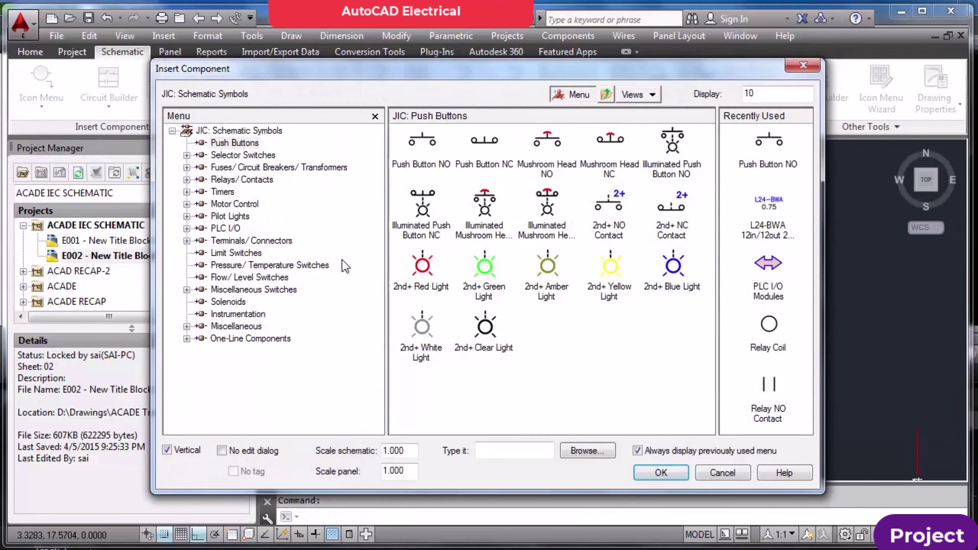
{"action": "left_click", "coordinate": [173, 131]}
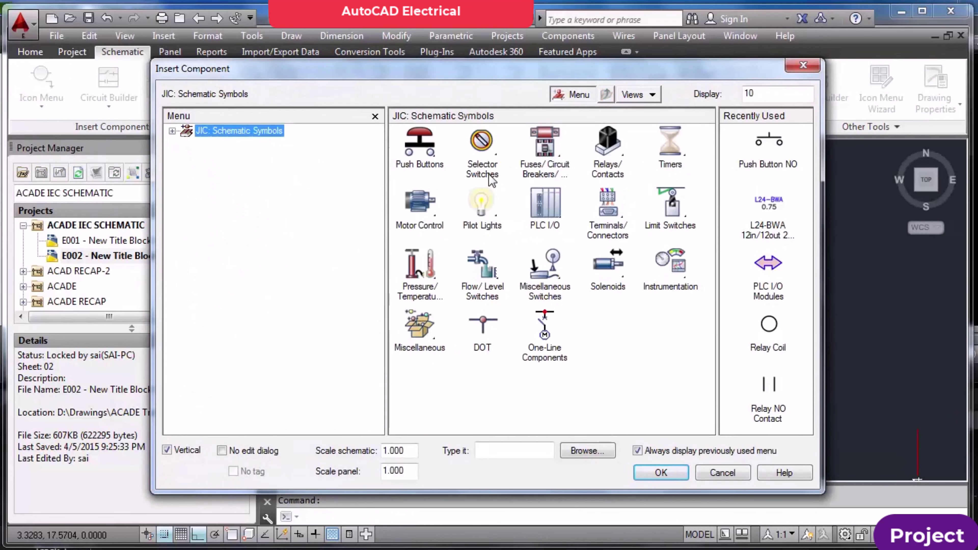
{"action": "left_click", "coordinate": [539, 185]}
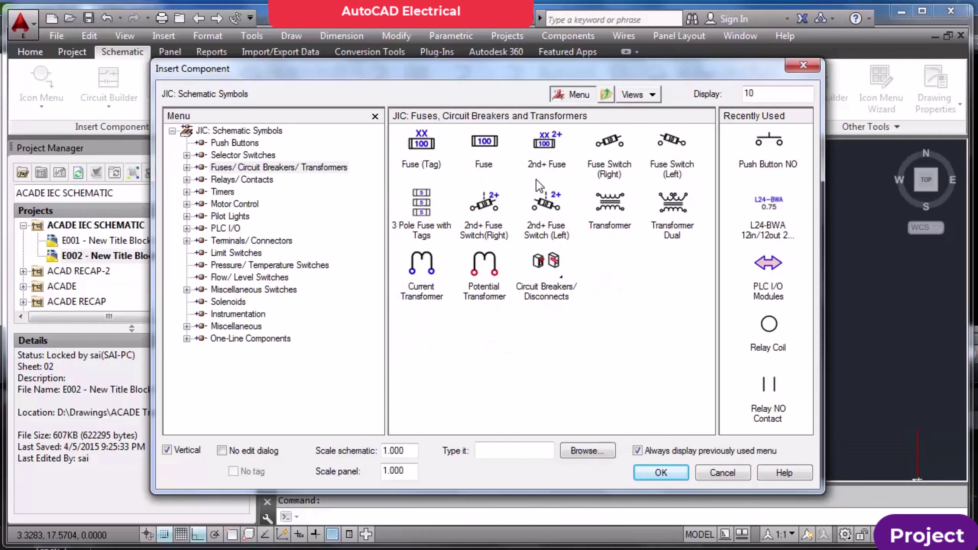
{"action": "left_click", "coordinate": [203, 133]}
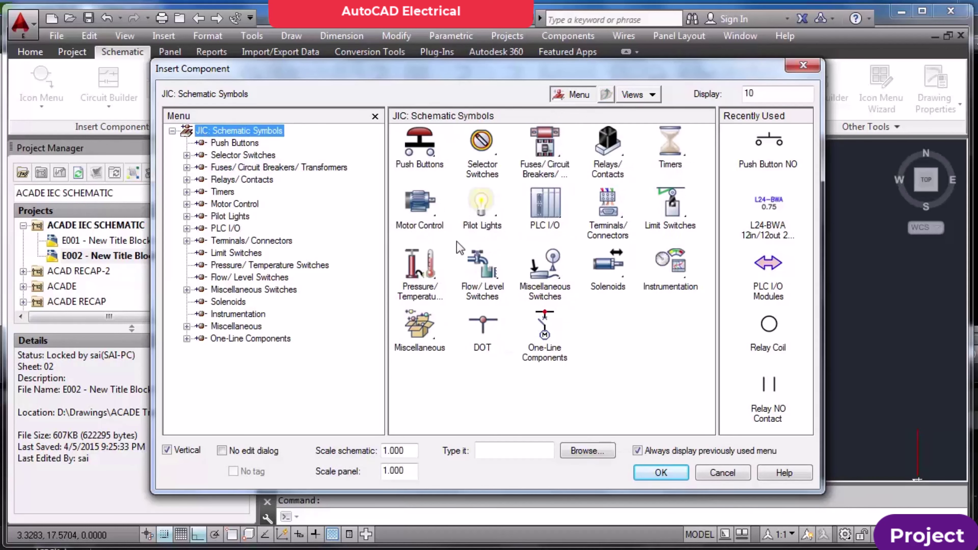
{"action": "left_click", "coordinate": [415, 331]}
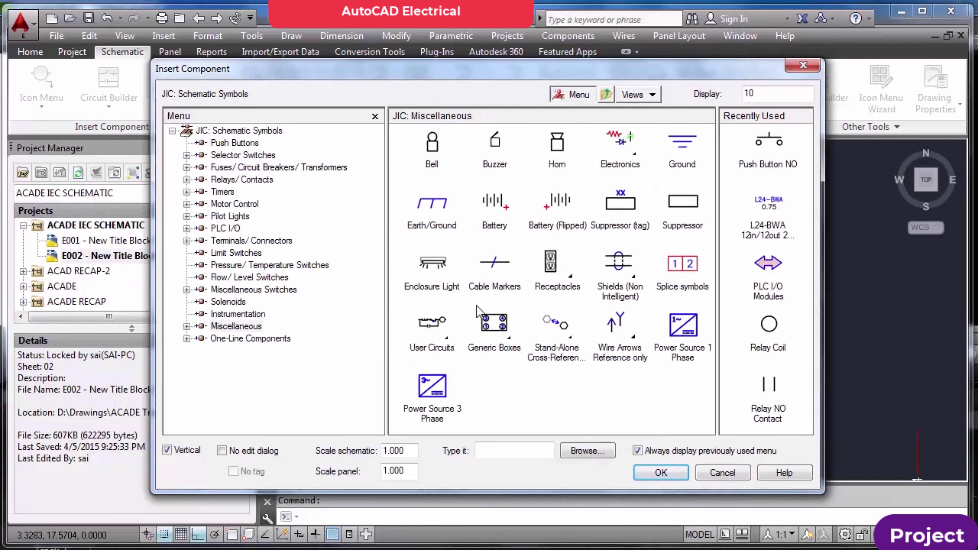
{"action": "left_click", "coordinate": [683, 325]}
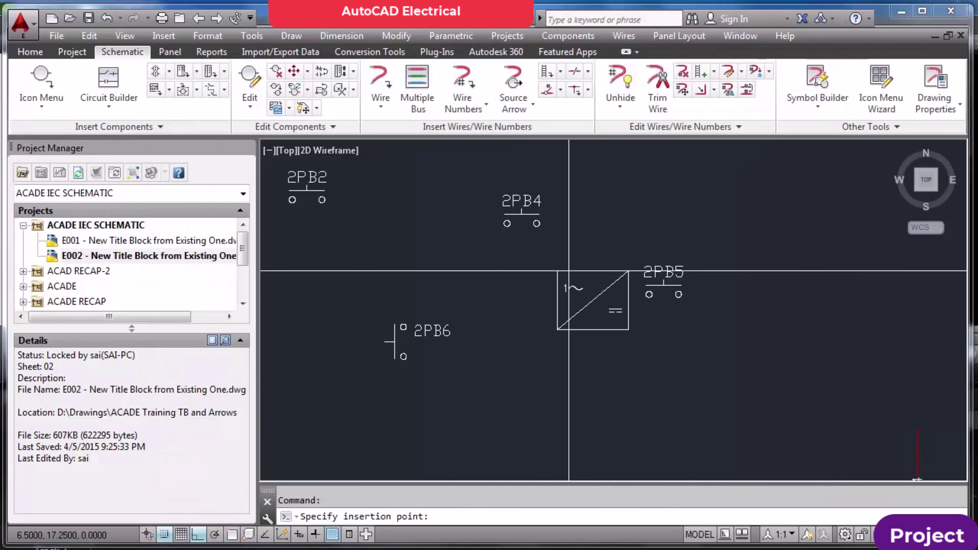
{"action": "scroll", "coordinate": [616, 295], "scroll_direction": "down", "scroll_amount": 5}
{"action": "left_click", "coordinate": [663, 231]}
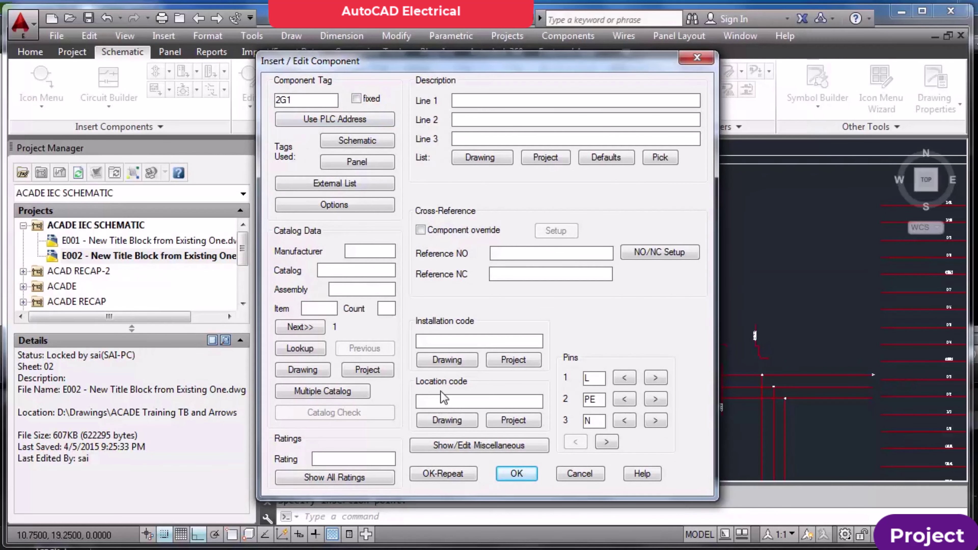
{"action": "left_click", "coordinate": [517, 474]}
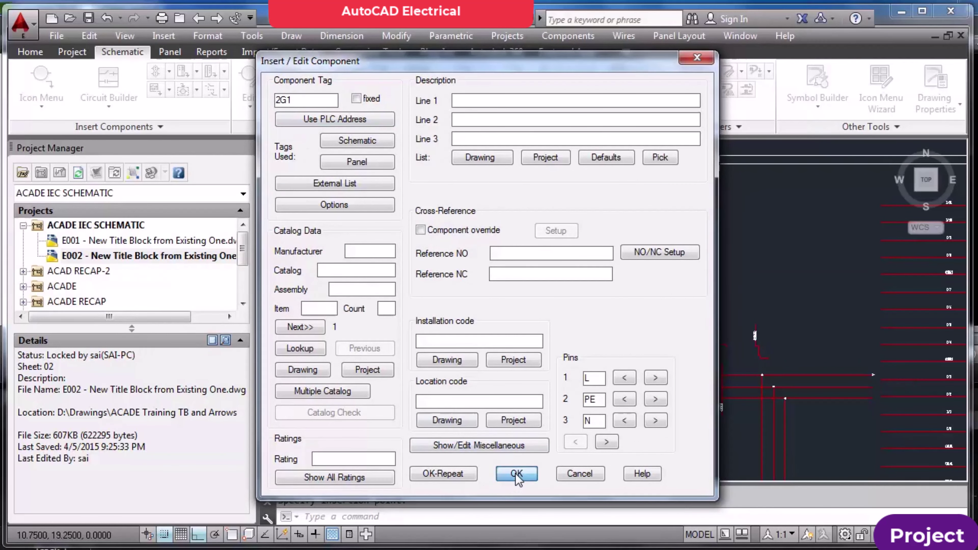
{"action": "scroll", "coordinate": [666, 231], "scroll_direction": "up", "scroll_amount": 5}
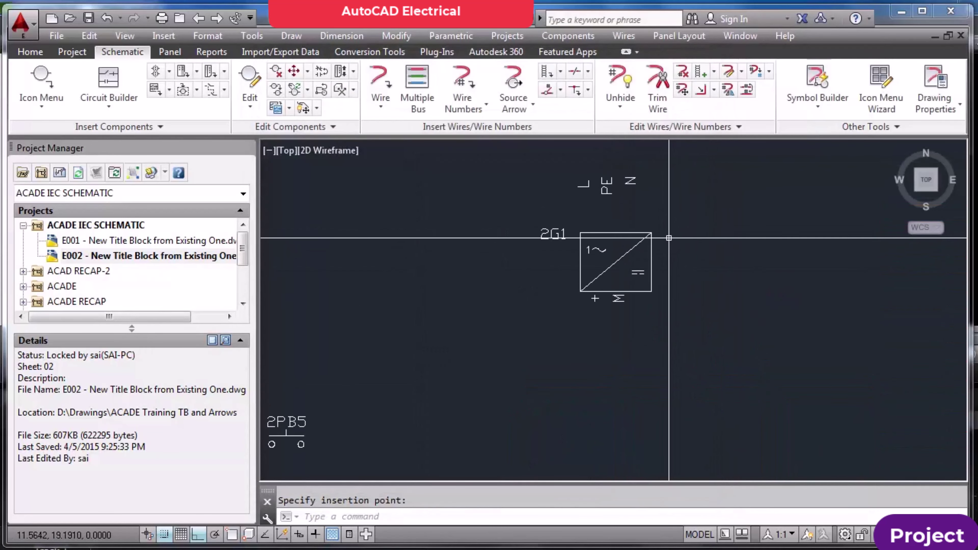
Draw two vertical wires down to the L and N terminals of the power source
{"action": "left_click", "coordinate": [379, 79]}
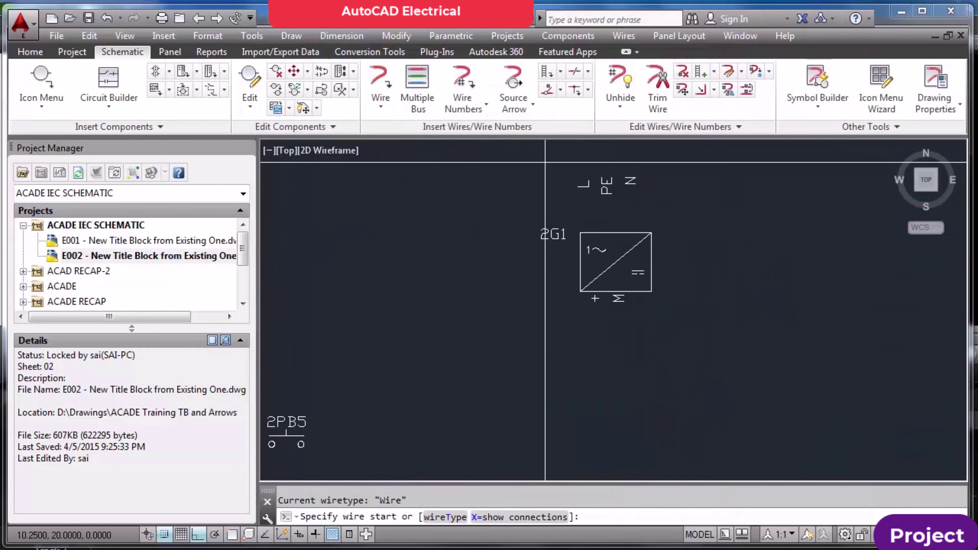
{"action": "left_click", "coordinate": [593, 162]}
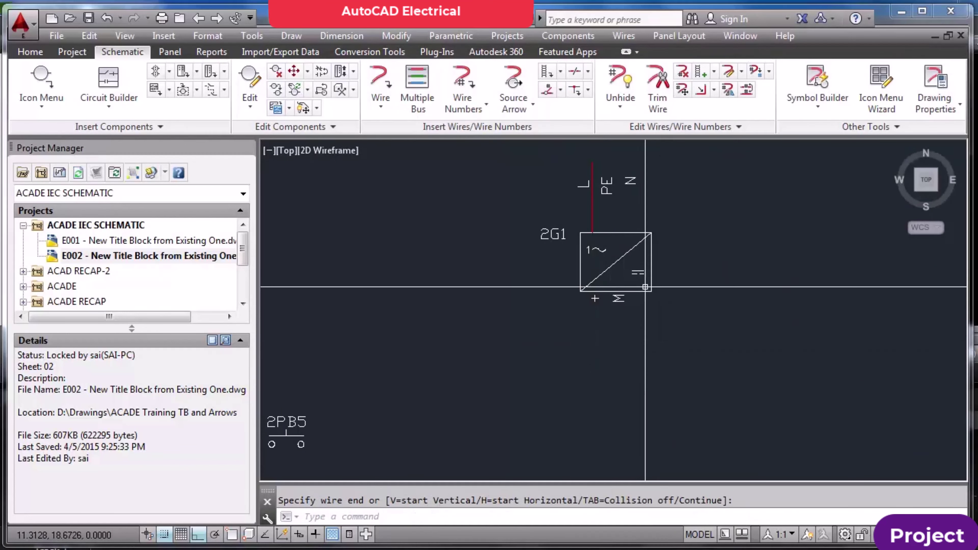
{"action": "left_click", "coordinate": [593, 231]}
{"action": "left_click", "coordinate": [639, 162]}
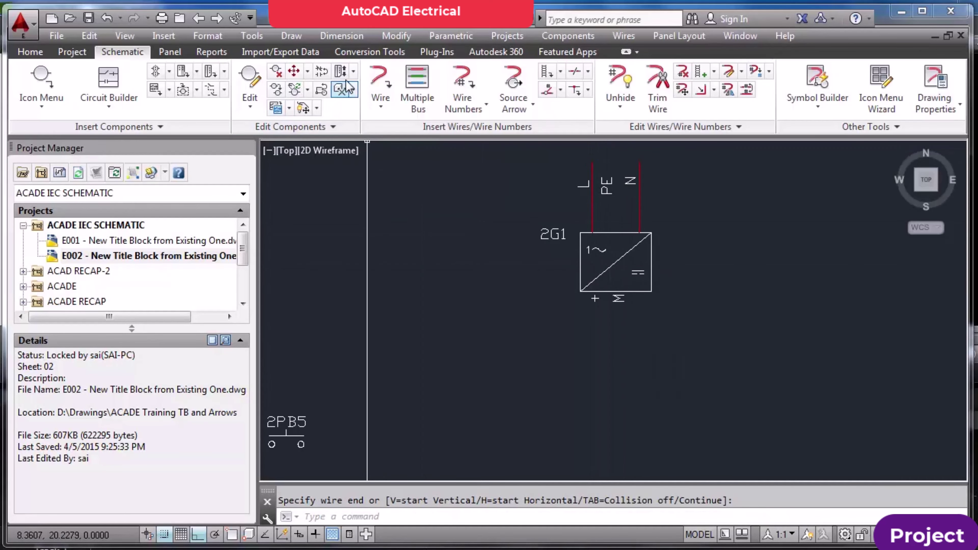
Widen the power source outline on both sides with Stretch Connector, with grid snap off
{"action": "left_click", "coordinate": [353, 71]}
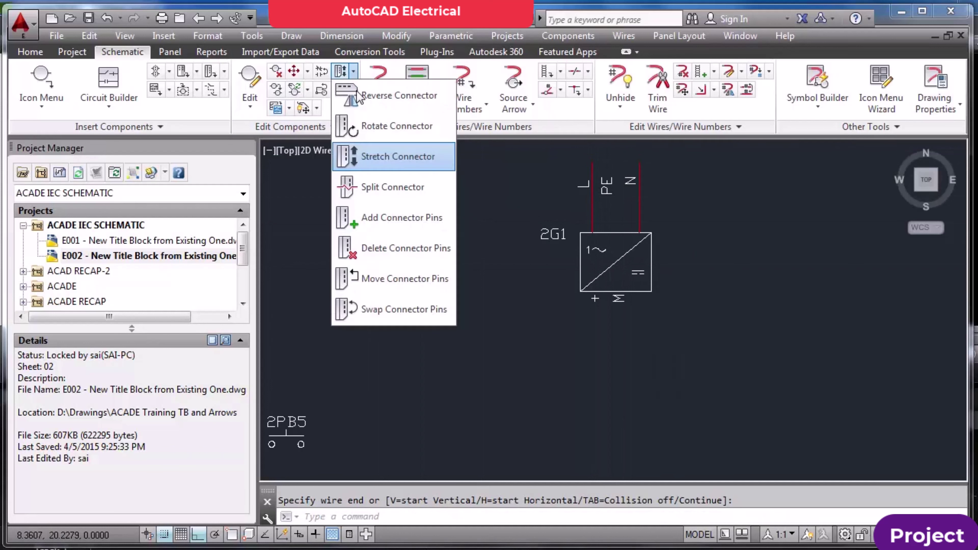
{"action": "left_click", "coordinate": [404, 168]}
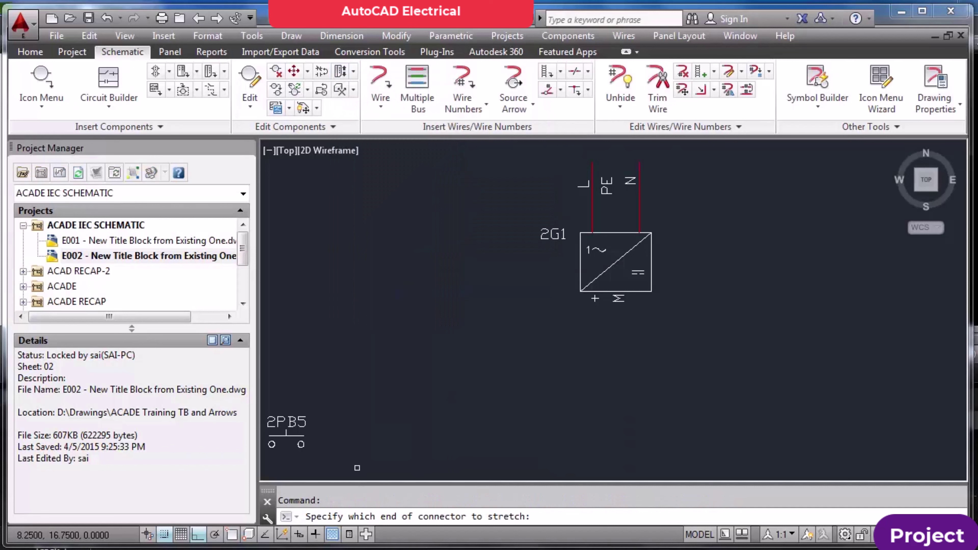
{"action": "left_click", "coordinate": [165, 535]}
{"action": "left_click", "coordinate": [588, 286]}
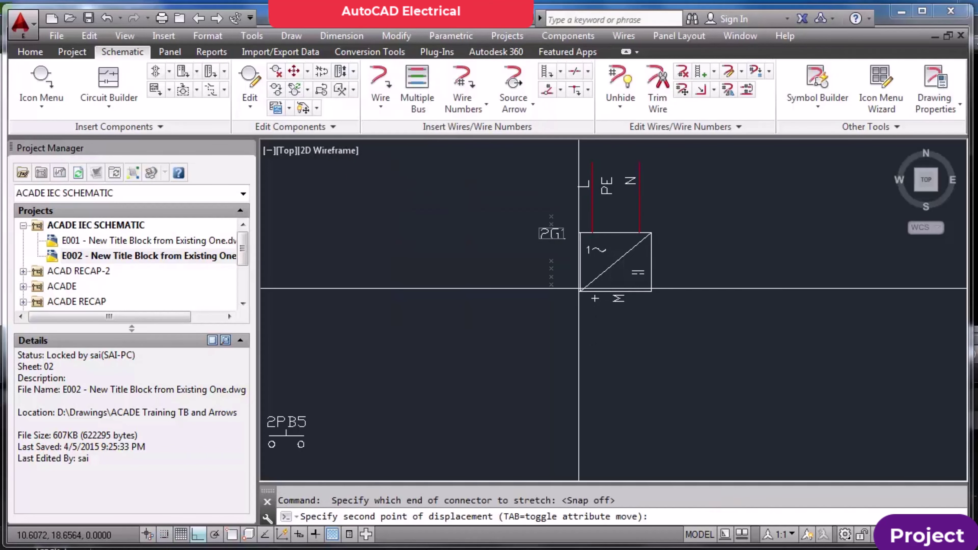
{"action": "left_click", "coordinate": [553, 293]}
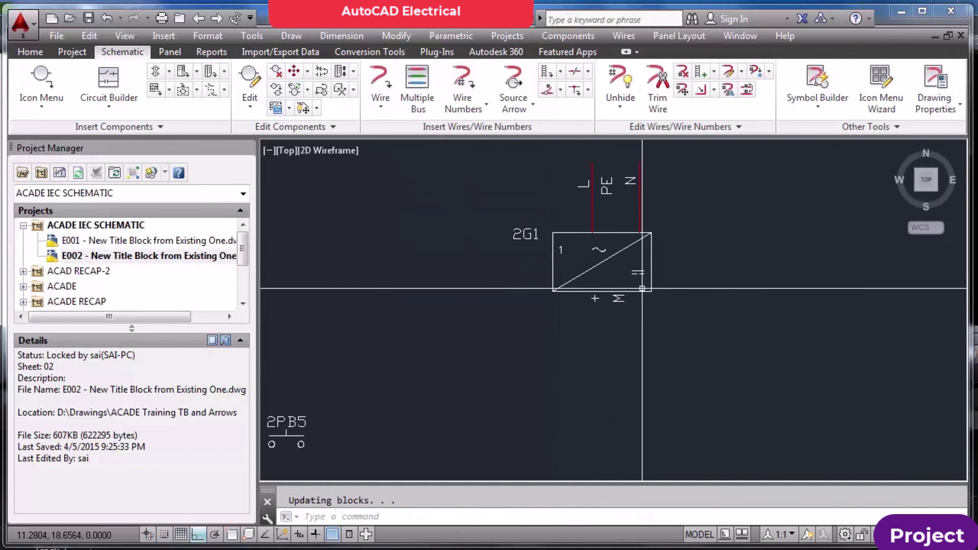
{"action": "key", "text": "Return"}
{"action": "left_click", "coordinate": [651, 287]}
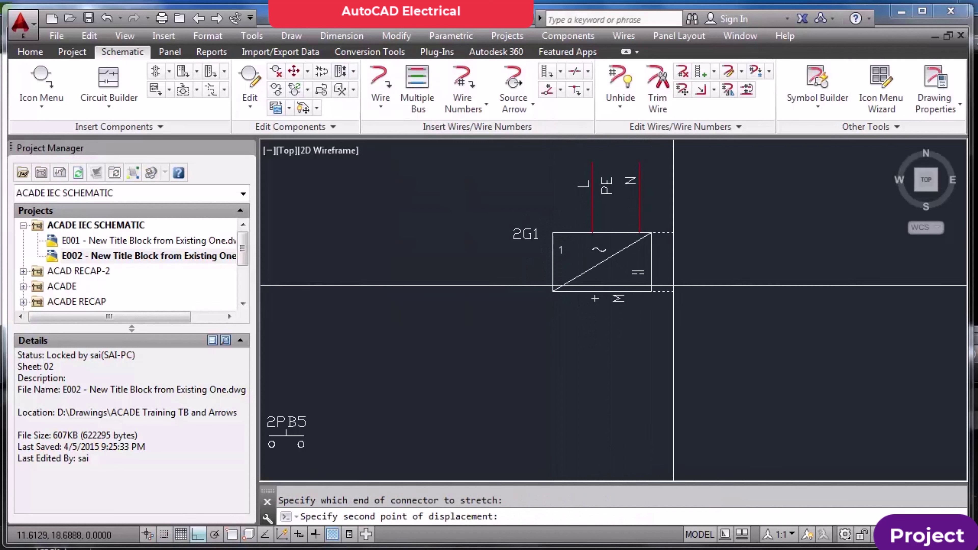
{"action": "left_click", "coordinate": [688, 287]}
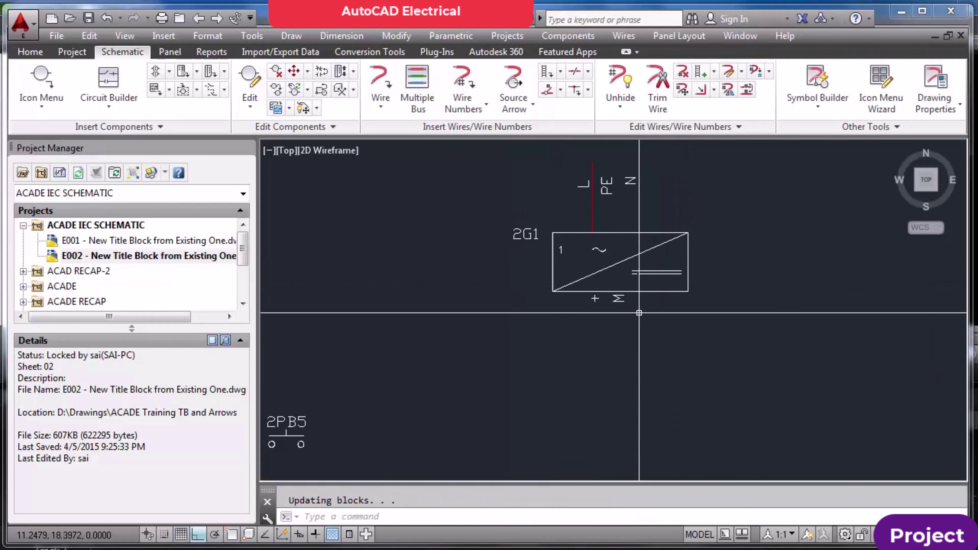
Erase all the push buttons, the power source and the bus wiring beside the PLC module
{"action": "scroll", "coordinate": [616, 307], "scroll_direction": "down", "scroll_amount": 5}
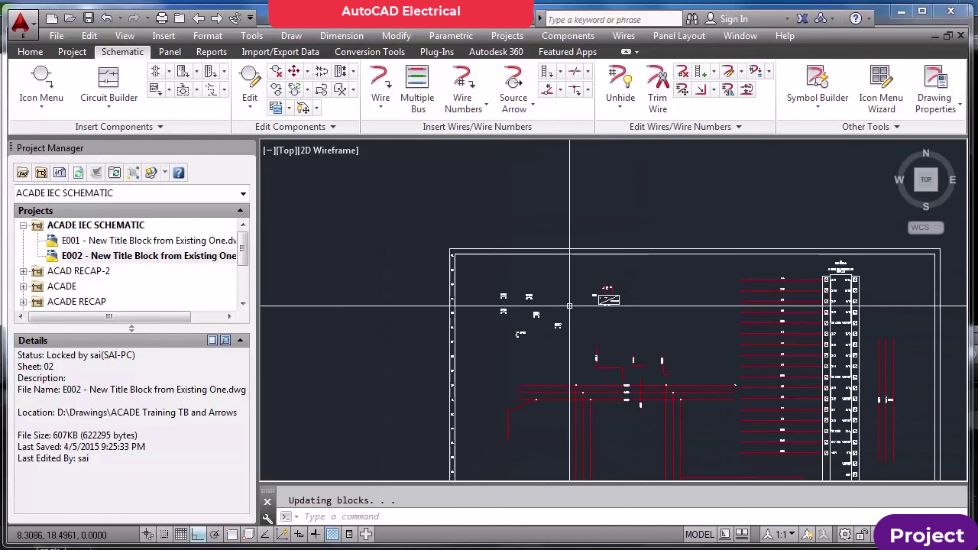
{"action": "left_click", "coordinate": [478, 276]}
{"action": "left_click", "coordinate": [743, 443]}
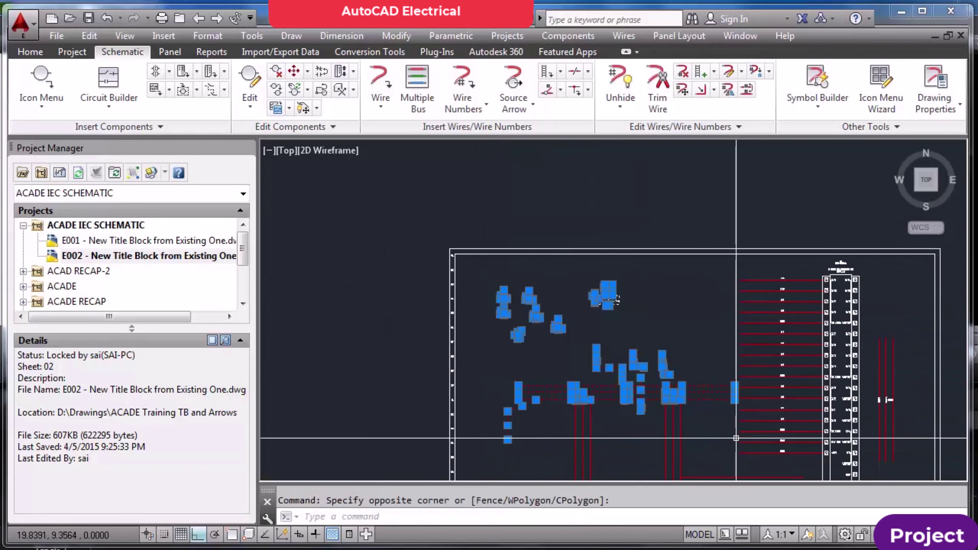
{"action": "key", "text": "Delete"}
Erase the remaining loose vertical and horizontal wires beside the PLC module and fit the whole drawing in view
{"action": "scroll", "coordinate": [667, 387], "scroll_direction": "down", "scroll_amount": 2}
{"action": "scroll", "coordinate": [666, 387], "scroll_direction": "up", "scroll_amount": 2}
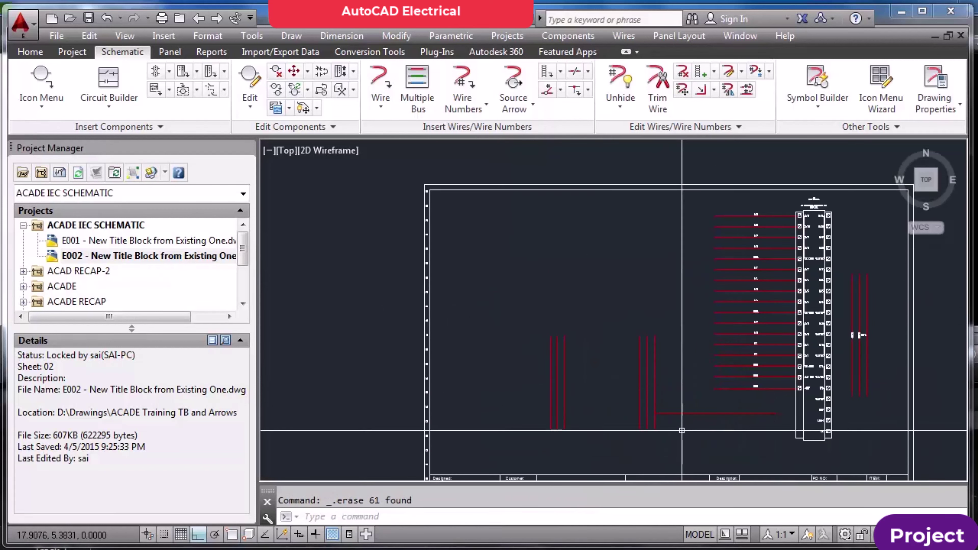
{"action": "left_click", "coordinate": [680, 439]}
{"action": "left_click", "coordinate": [532, 328]}
{"action": "key", "text": "Delete"}
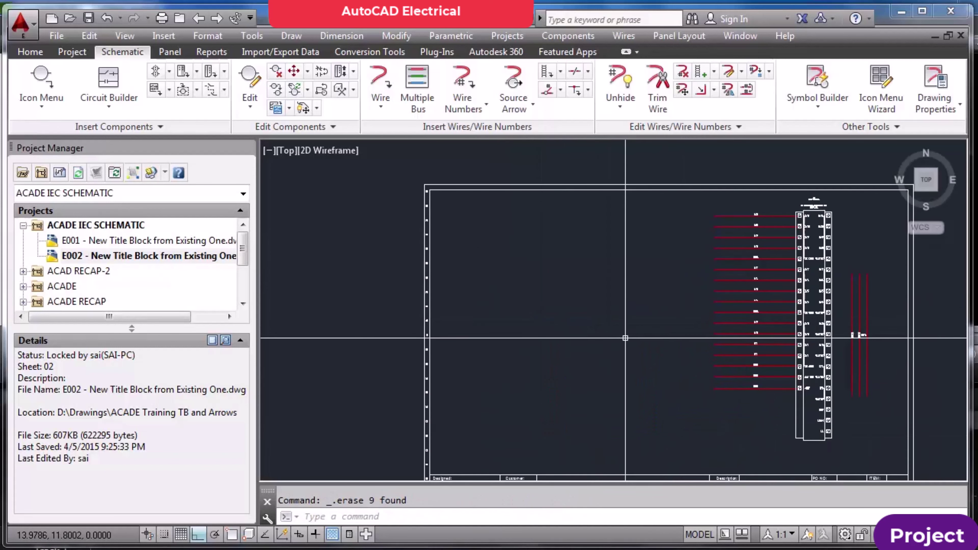
{"action": "type", "text": "z"}
{"action": "key", "text": "Return"}
{"action": "type", "text": "e"}
{"action": "key", "text": "Return"}
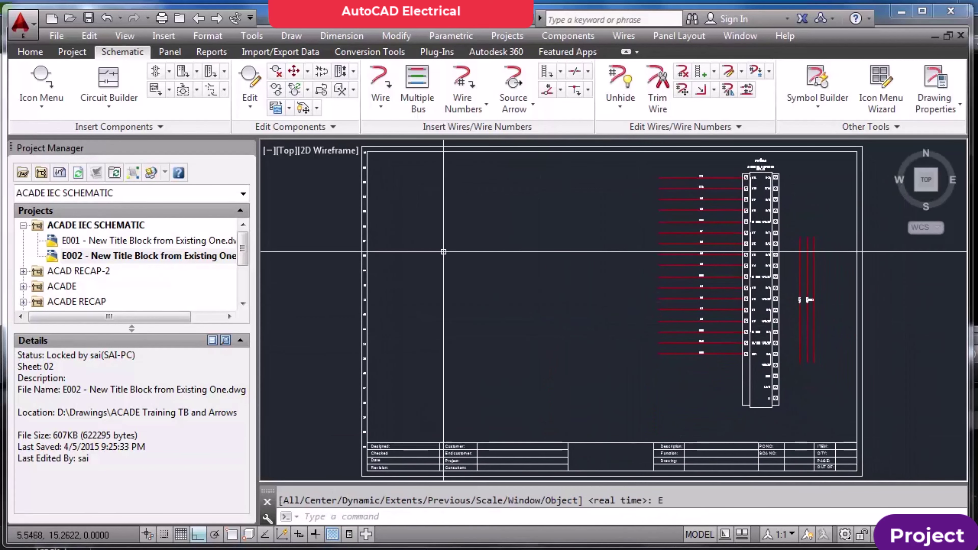
{"action": "left_click", "coordinate": [51, 88]}
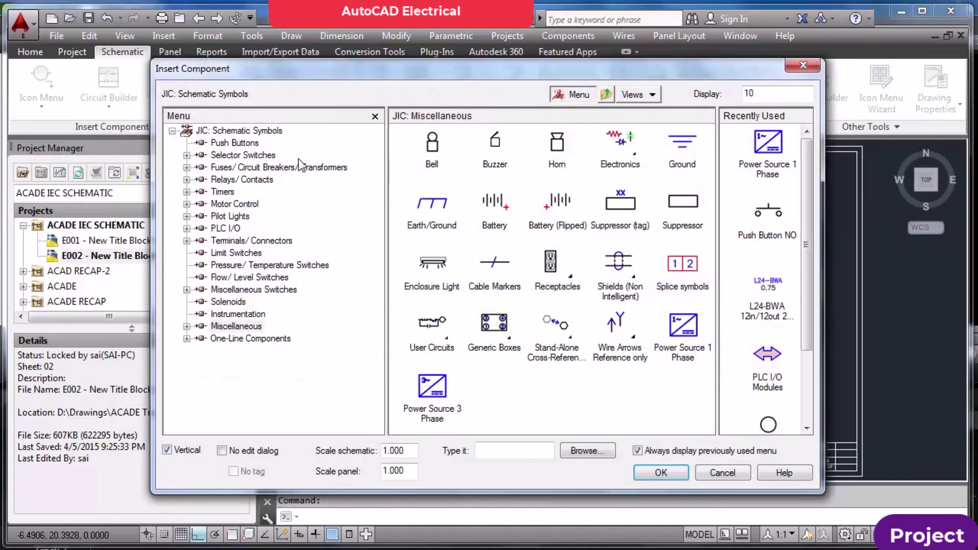
{"action": "left_click", "coordinate": [235, 142]}
{"action": "left_click", "coordinate": [425, 150]}
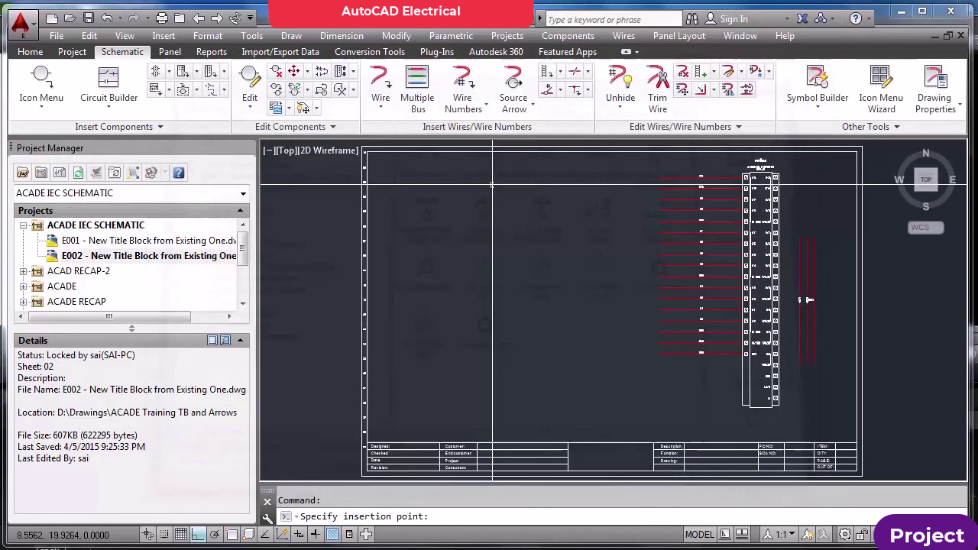
{"action": "scroll", "coordinate": [621, 221], "scroll_direction": "up", "scroll_amount": 5}
{"action": "scroll", "coordinate": [621, 221], "scroll_direction": "down", "scroll_amount": 6}
{"action": "key", "text": "Escape"}
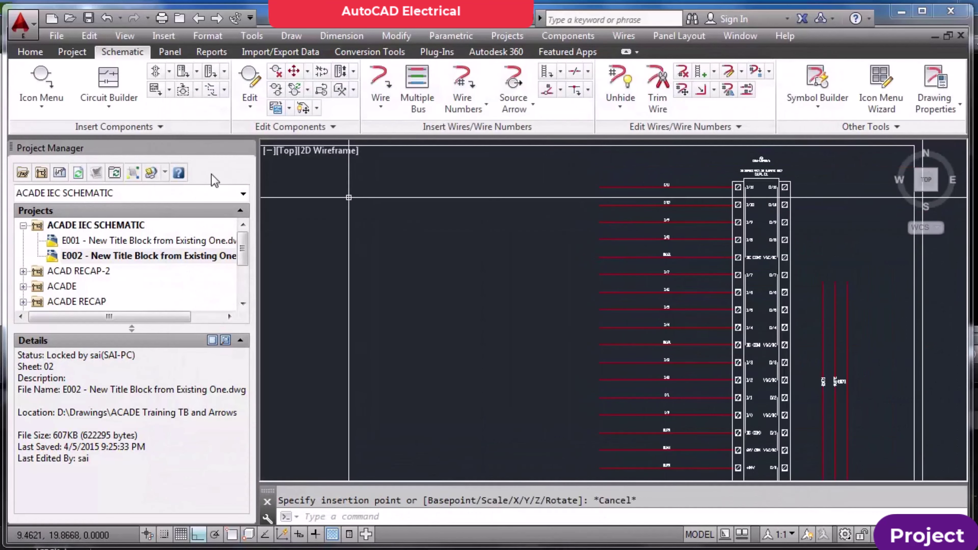
Insert a horizontal Push Button NO on the I/11 input wire with grid snap off, accepting the default component data
{"action": "left_click", "coordinate": [40, 84]}
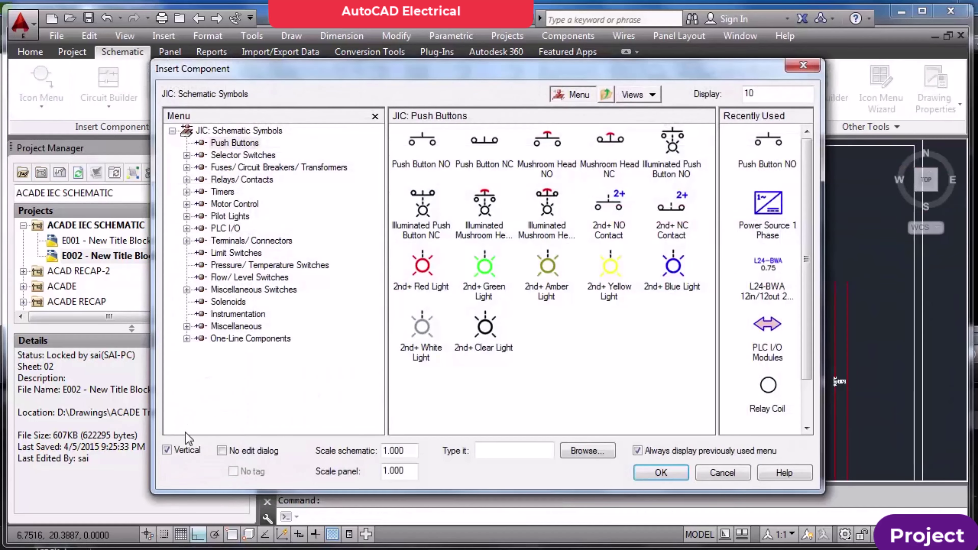
{"action": "left_click", "coordinate": [173, 451]}
{"action": "left_click", "coordinate": [471, 155]}
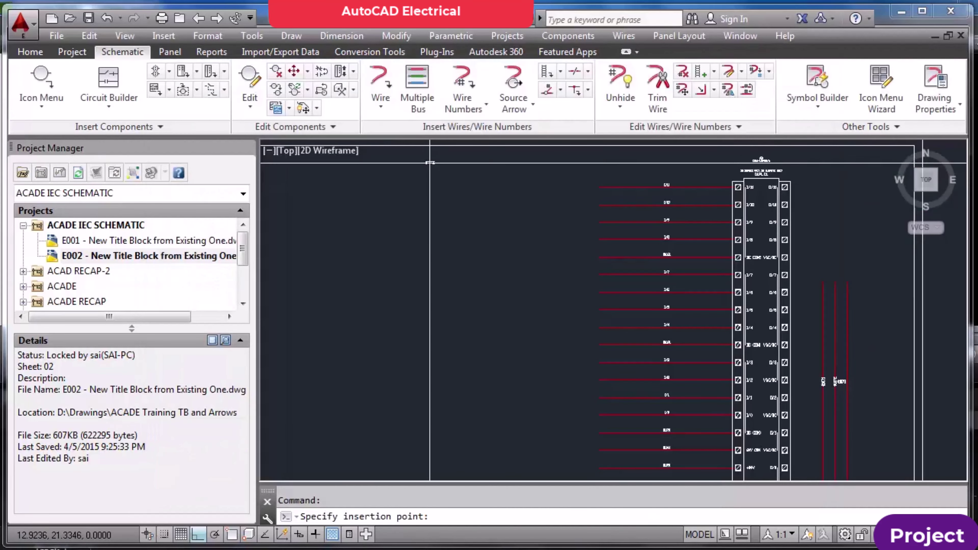
{"action": "left_click", "coordinate": [164, 535]}
{"action": "scroll", "coordinate": [584, 193], "scroll_direction": "up", "scroll_amount": 6}
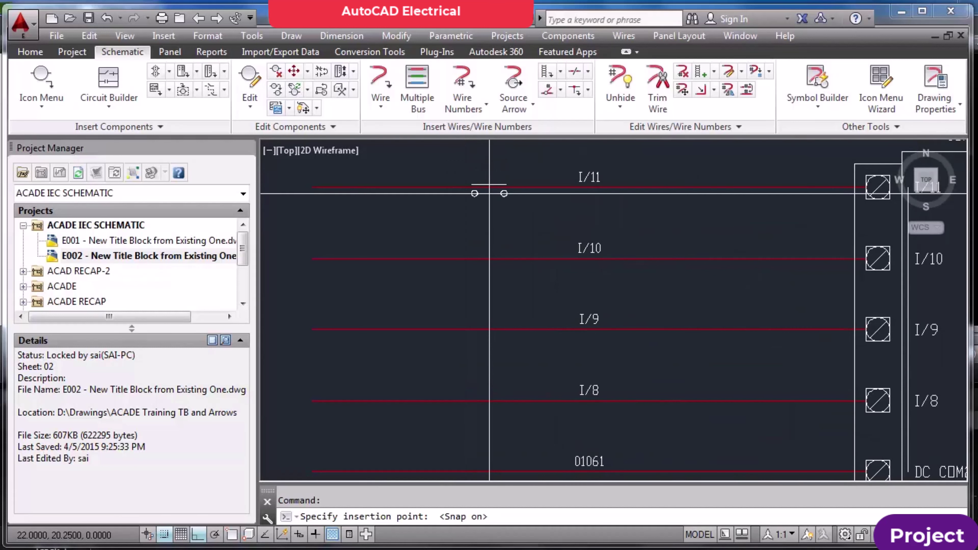
{"action": "scroll", "coordinate": [489, 193], "scroll_direction": "down", "scroll_amount": 4}
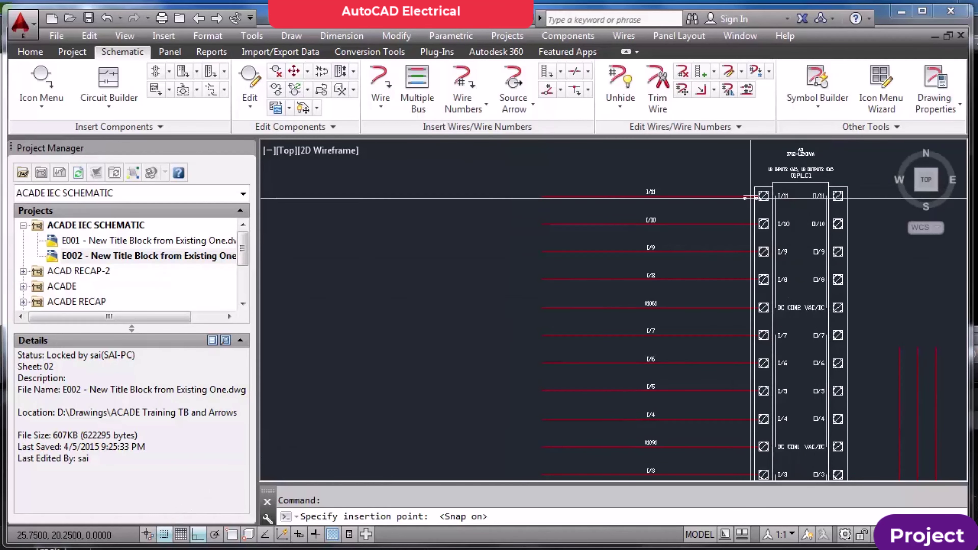
{"action": "scroll", "coordinate": [751, 198], "scroll_direction": "up", "scroll_amount": 4}
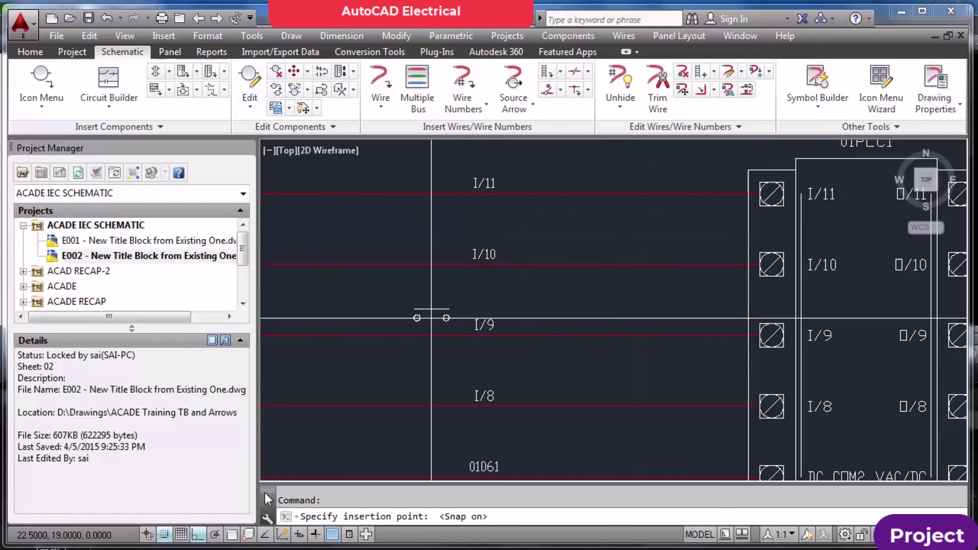
{"action": "left_click", "coordinate": [165, 535]}
{"action": "scroll", "coordinate": [349, 258], "scroll_direction": "down", "scroll_amount": 5}
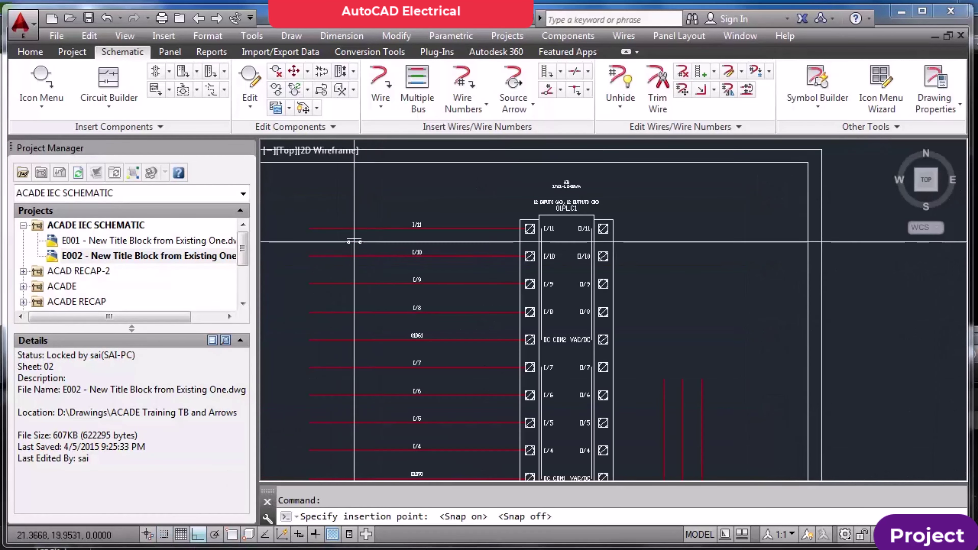
{"action": "scroll", "coordinate": [369, 229], "scroll_direction": "up", "scroll_amount": 7}
{"action": "left_click", "coordinate": [393, 204]}
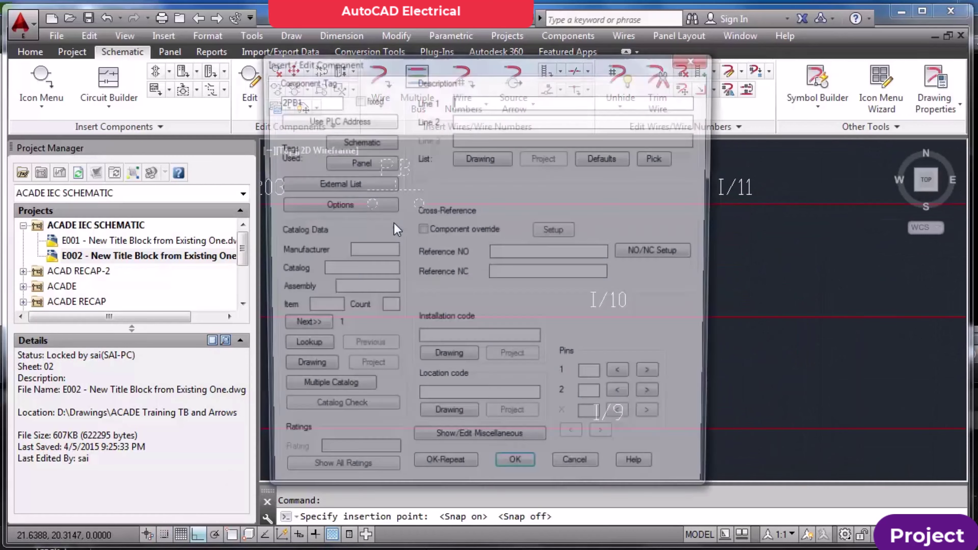
{"action": "left_click", "coordinate": [516, 474]}
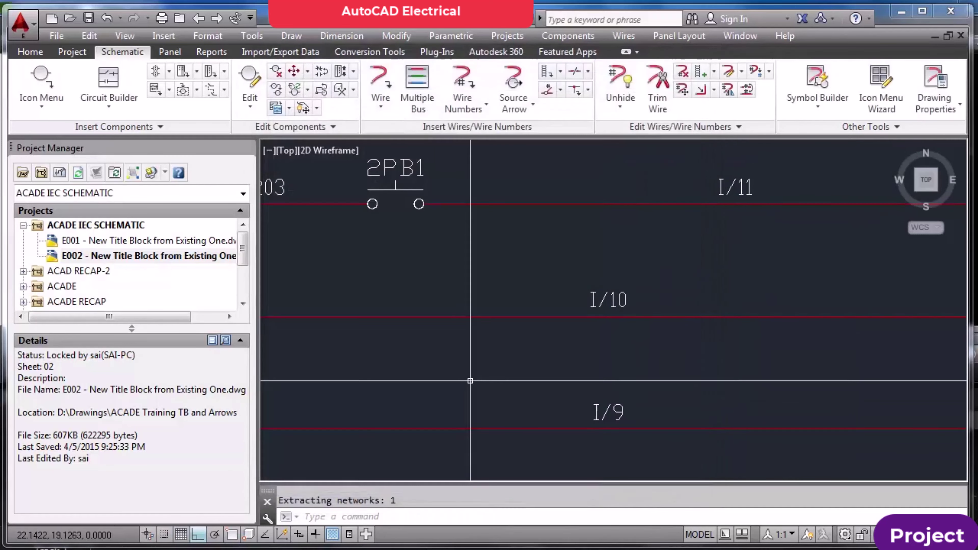
Copy the I/11 push button onto all the input wires below it with Multiple Insert (Pick Master), keeping all without showing the edit dialog
{"action": "scroll", "coordinate": [469, 309], "scroll_direction": "down", "scroll_amount": 4}
{"action": "scroll", "coordinate": [469, 308], "scroll_direction": "down", "scroll_amount": 2}
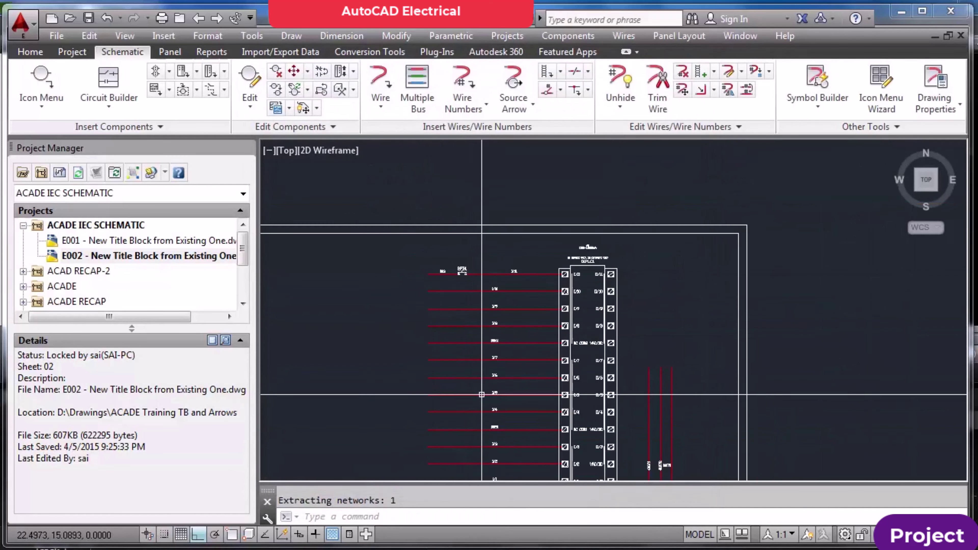
{"action": "scroll", "coordinate": [499, 436], "scroll_direction": "down", "scroll_amount": 2}
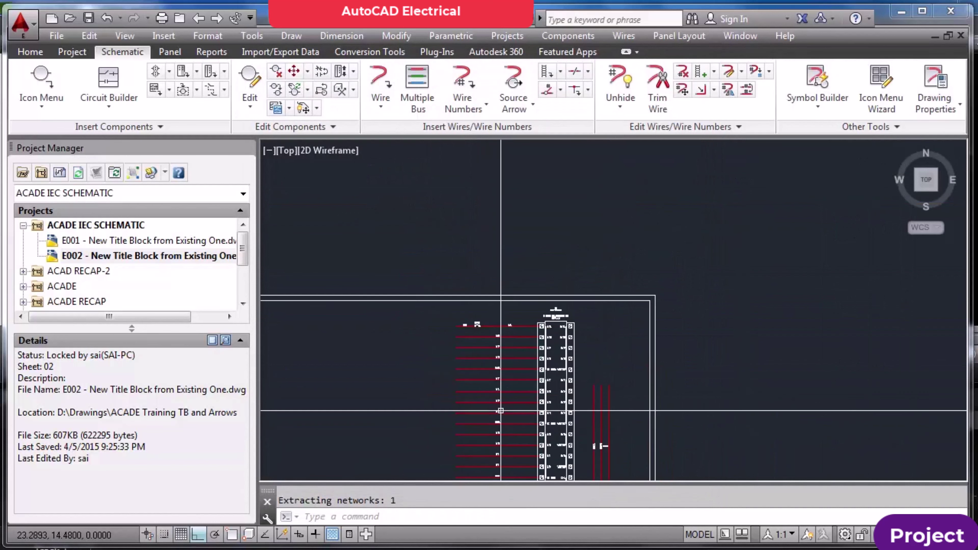
{"action": "scroll", "coordinate": [497, 439], "scroll_direction": "down", "scroll_amount": 2}
{"action": "scroll", "coordinate": [488, 444], "scroll_direction": "up", "scroll_amount": 5}
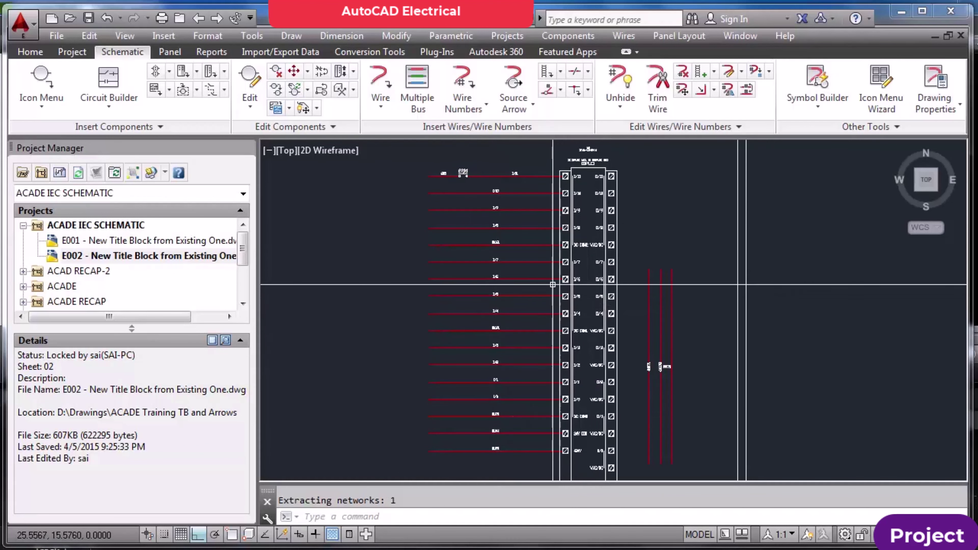
{"action": "left_click", "coordinate": [169, 90]}
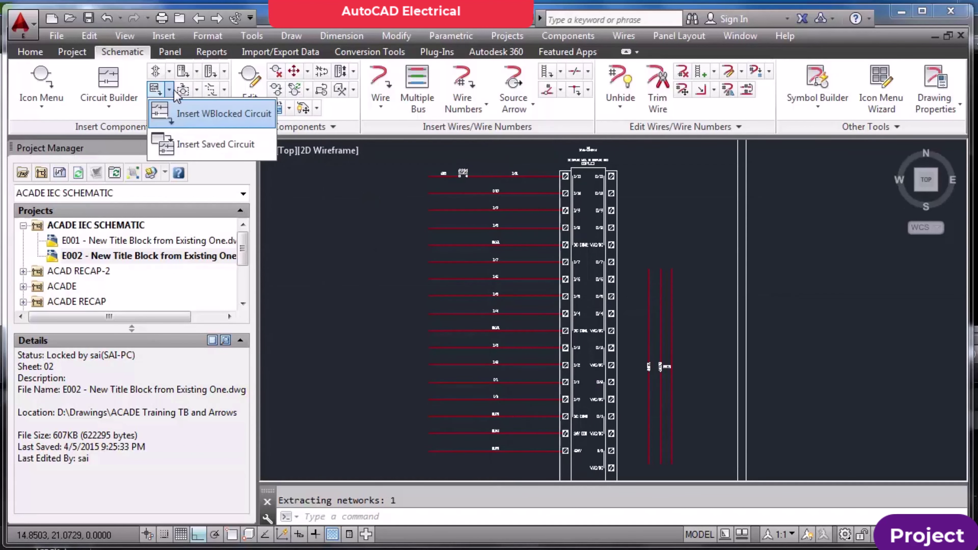
{"action": "left_click", "coordinate": [170, 73]}
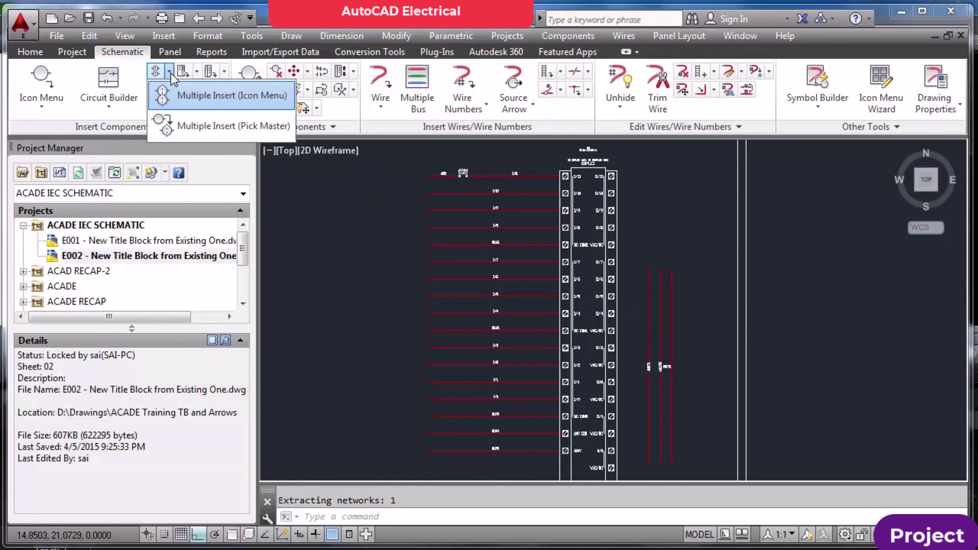
{"action": "left_click", "coordinate": [221, 127]}
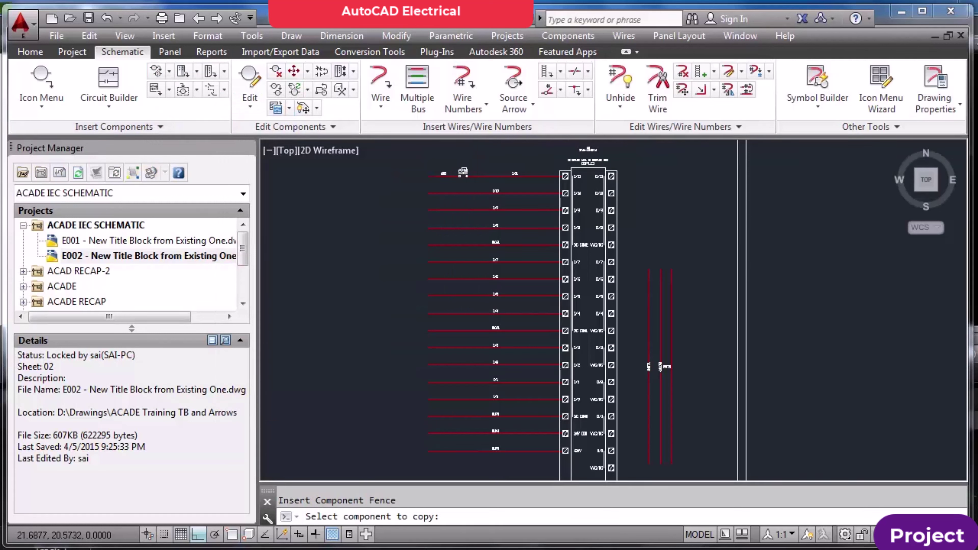
{"action": "left_click", "coordinate": [462, 172]}
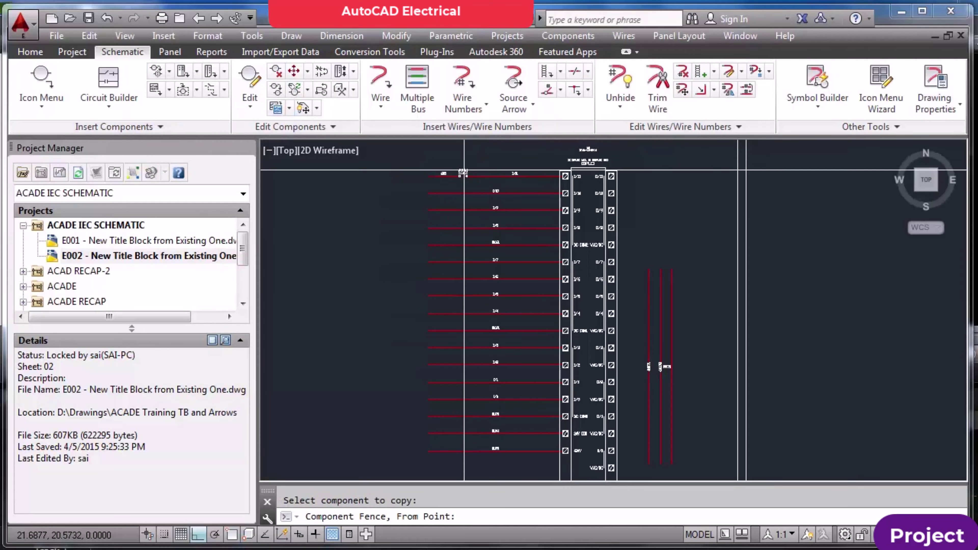
{"action": "left_click", "coordinate": [463, 185]}
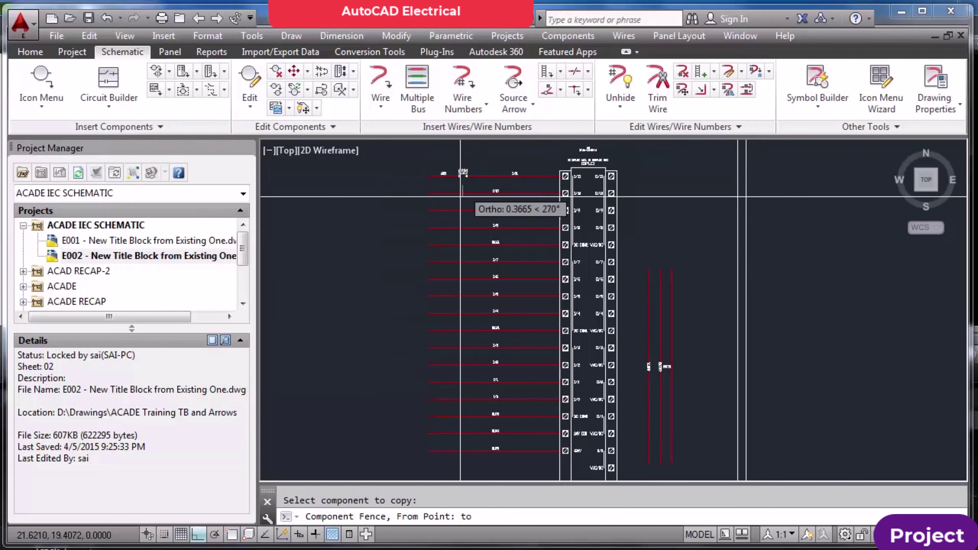
{"action": "left_click", "coordinate": [462, 464]}
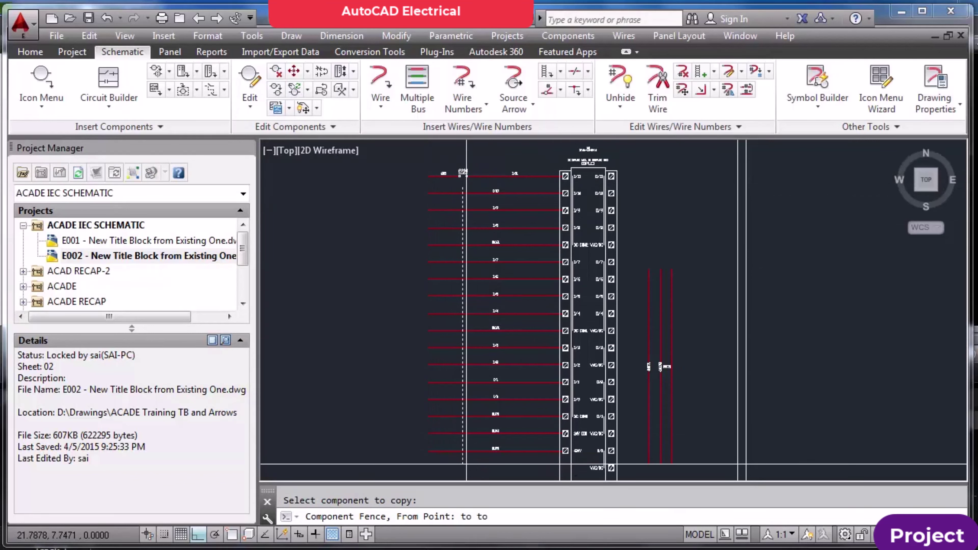
{"action": "key", "text": "Return"}
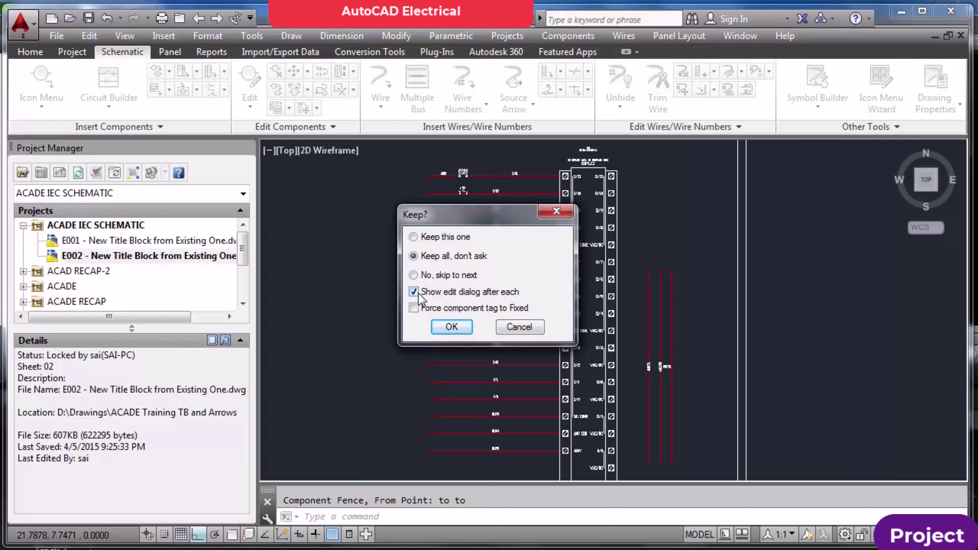
{"action": "left_click", "coordinate": [417, 294]}
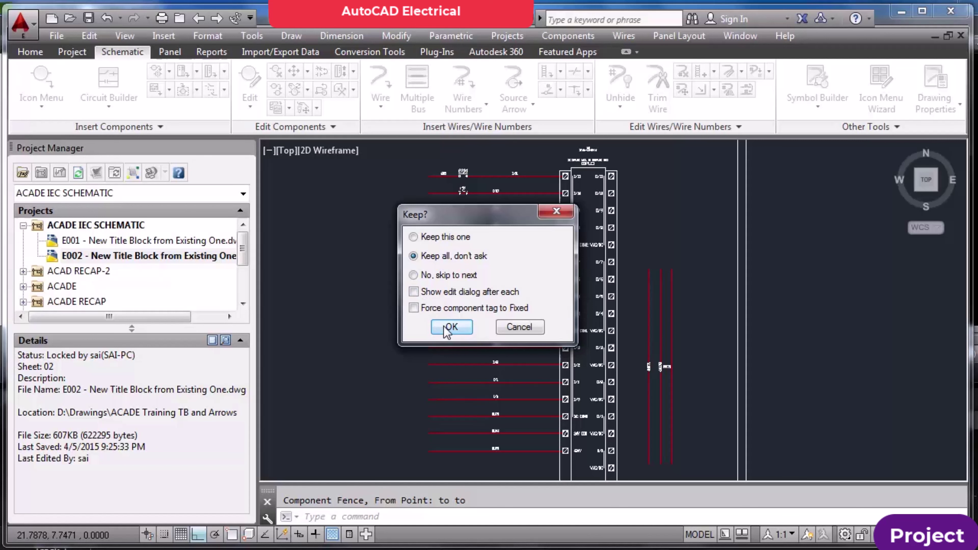
{"action": "left_click", "coordinate": [448, 327]}
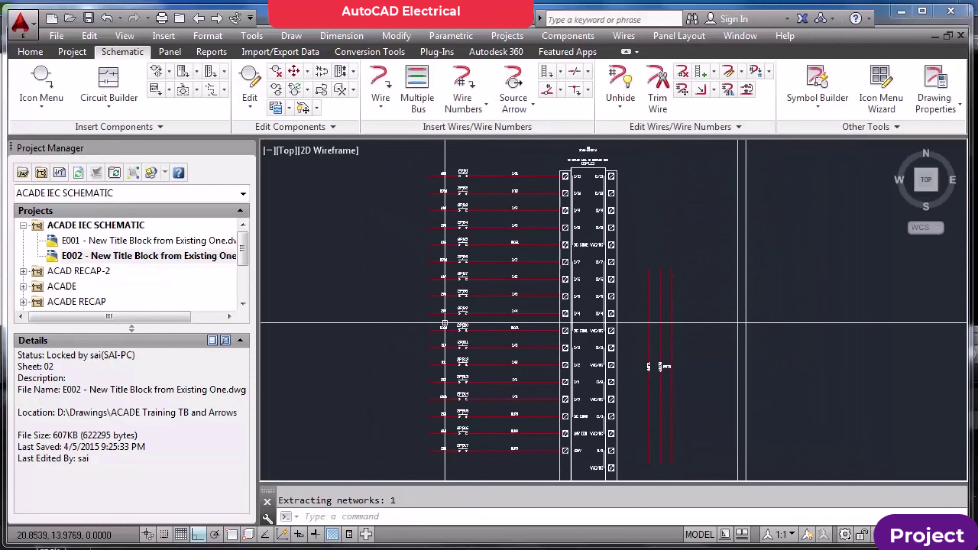
Examine the tags and wire numbers of the push buttons along the PLC input wires
{"action": "scroll", "coordinate": [451, 463], "scroll_direction": "up", "scroll_amount": 5}
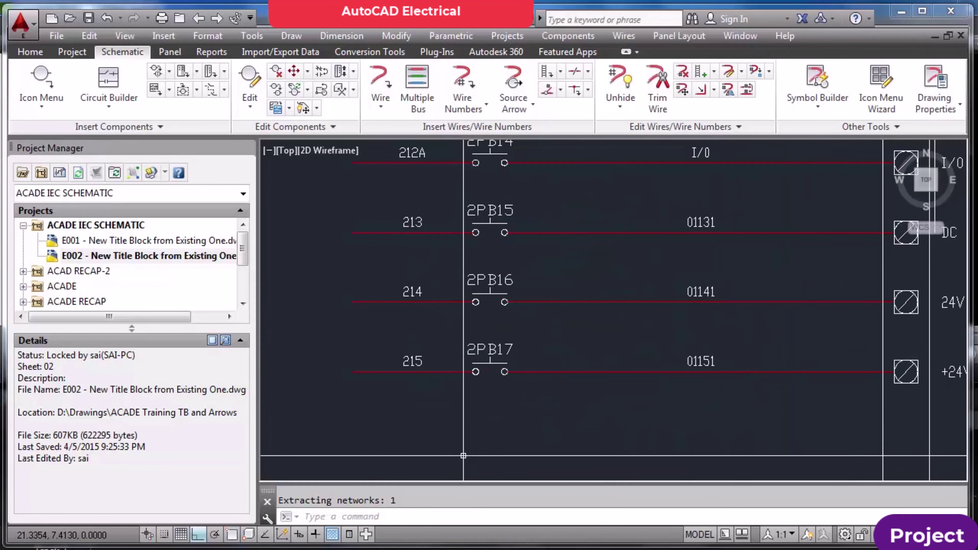
{"action": "scroll", "coordinate": [464, 451], "scroll_direction": "down", "scroll_amount": 5}
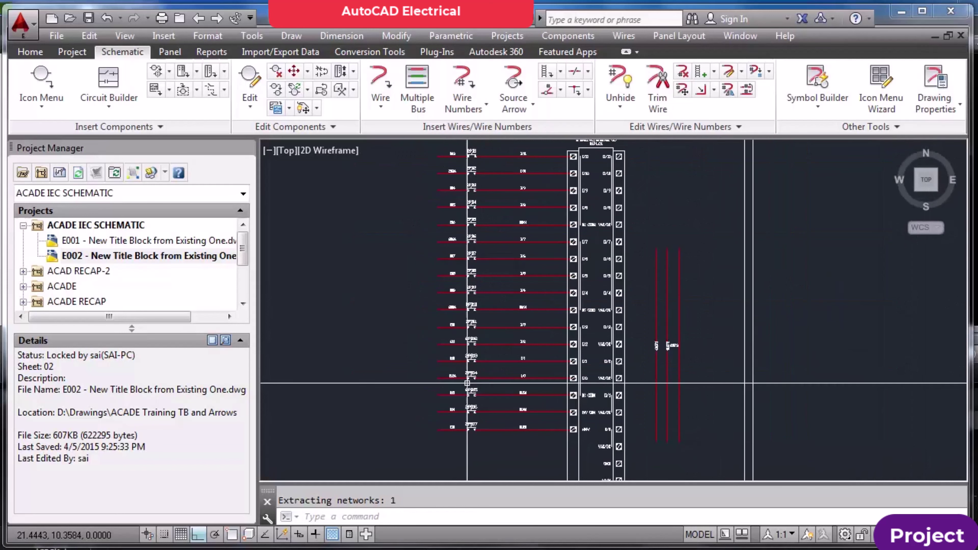
{"action": "scroll", "coordinate": [488, 183], "scroll_direction": "up", "scroll_amount": 5}
{"action": "scroll", "coordinate": [488, 183], "scroll_direction": "down", "scroll_amount": 2}
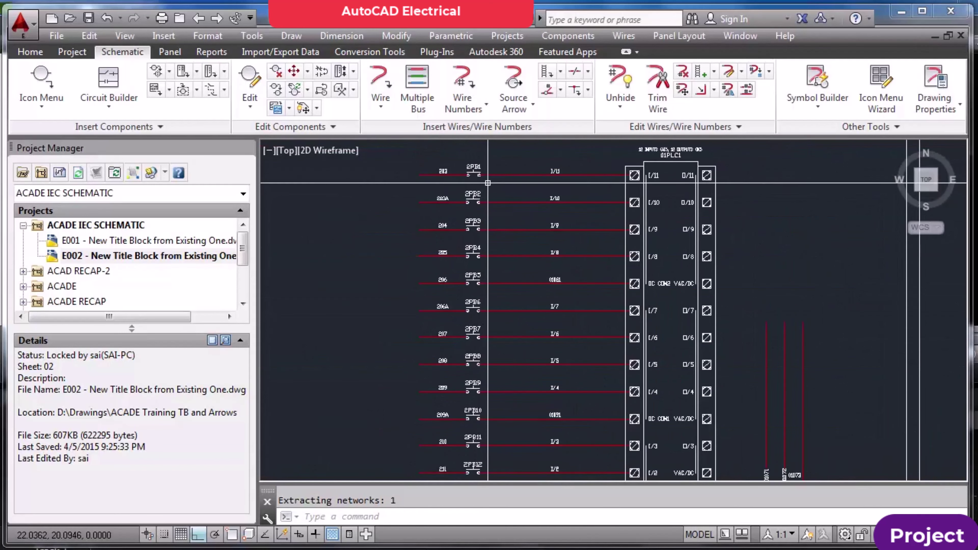
{"action": "scroll", "coordinate": [488, 183], "scroll_direction": "up", "scroll_amount": 3}
{"action": "scroll", "coordinate": [481, 188], "scroll_direction": "down", "scroll_amount": 3}
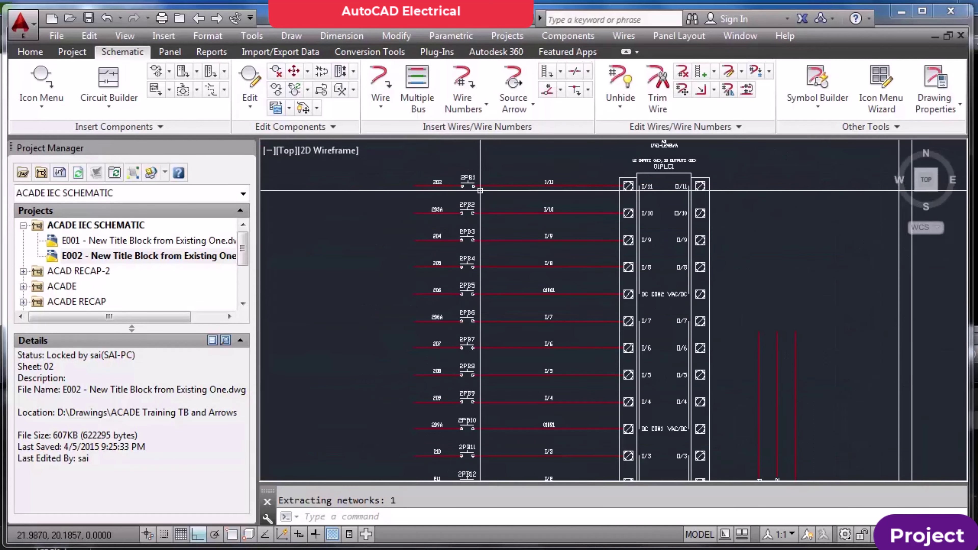
{"action": "scroll", "coordinate": [480, 190], "scroll_direction": "down", "scroll_amount": 4}
{"action": "scroll", "coordinate": [467, 173], "scroll_direction": "up", "scroll_amount": 4}
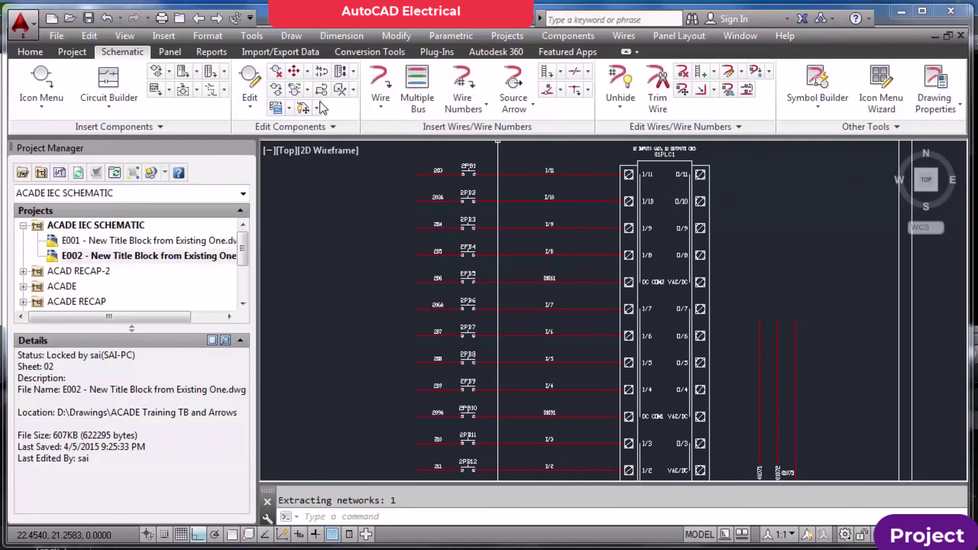
Delete push button 2PB2 from the I/10 wire with Delete Component, search for its child contacts and save the drawing
{"action": "left_click", "coordinate": [276, 71]}
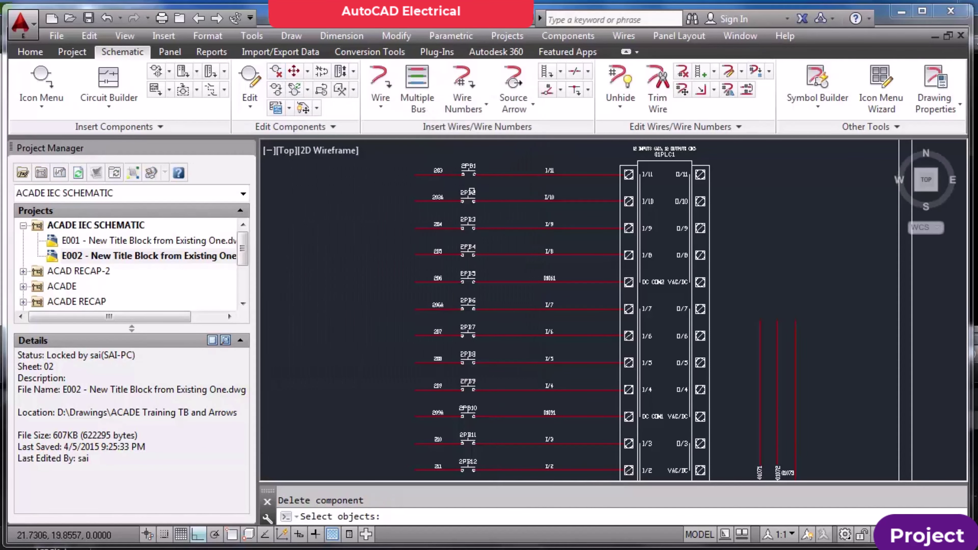
{"action": "left_click", "coordinate": [469, 195]}
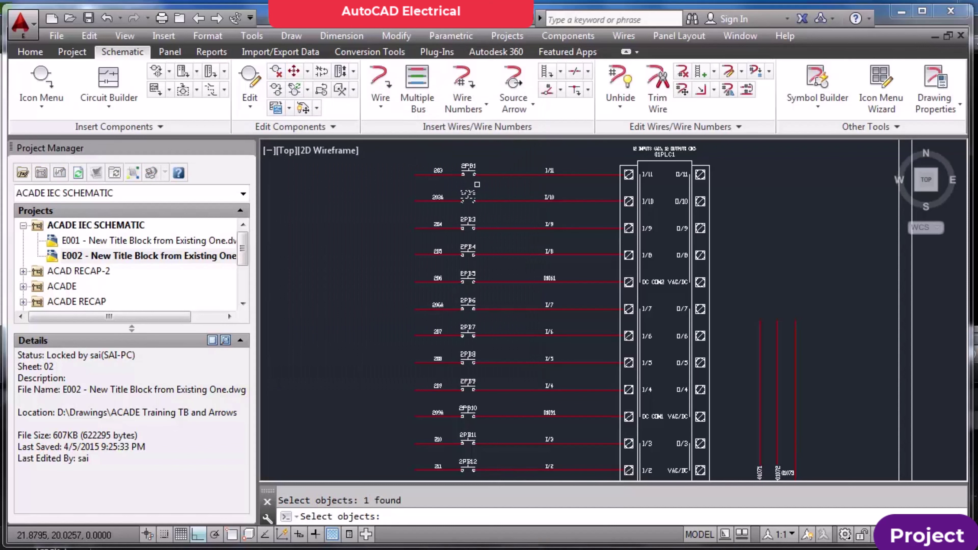
{"action": "key", "text": "Return"}
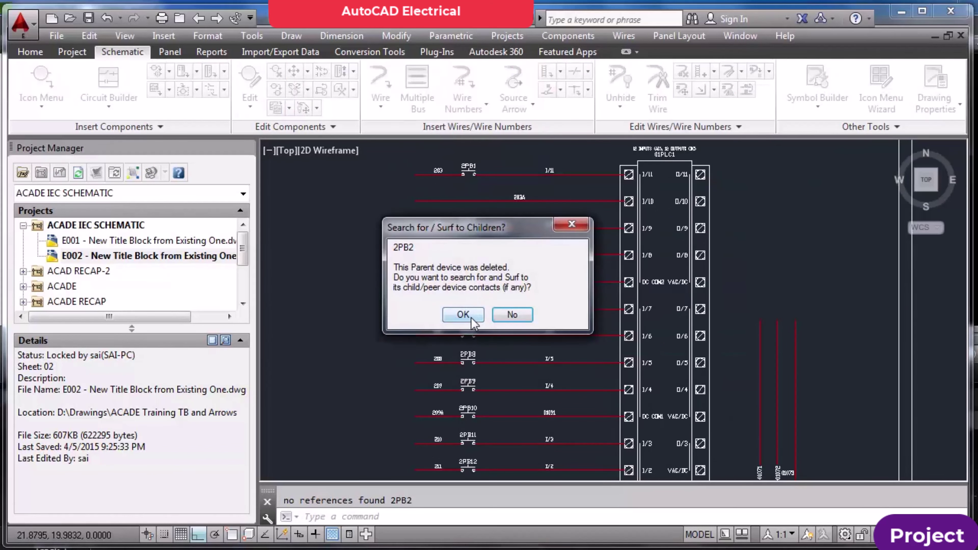
{"action": "left_click", "coordinate": [471, 316]}
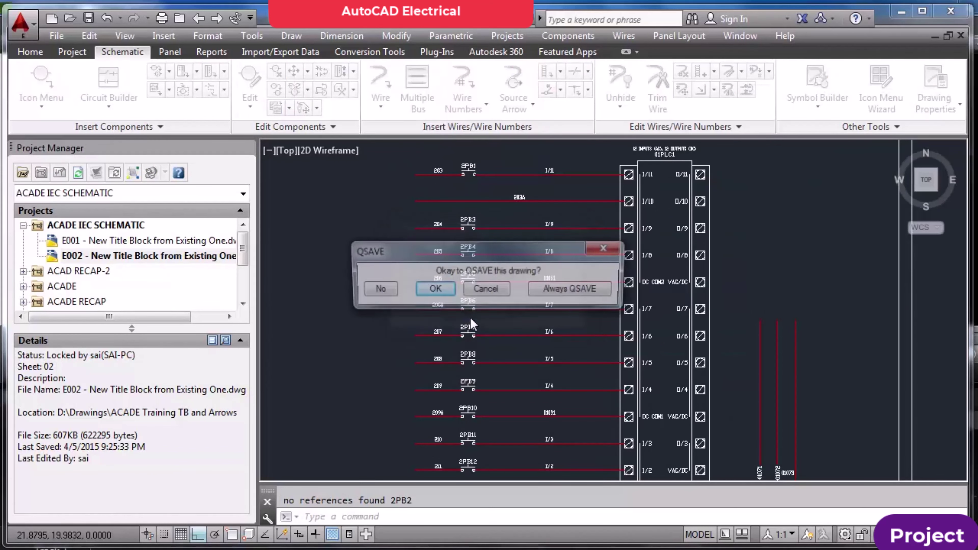
{"action": "left_click", "coordinate": [439, 289]}
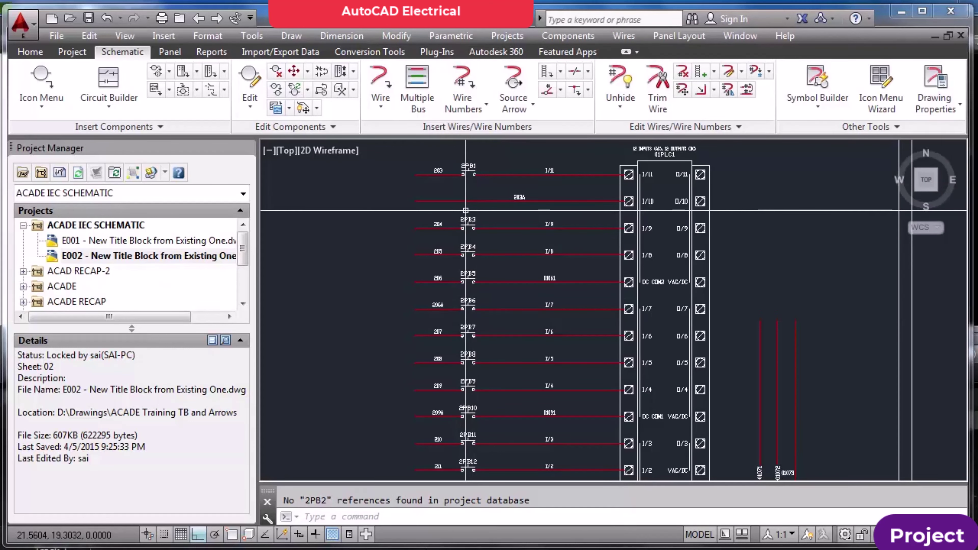
Try to erase push button 2PB3 from the I/9 wire with the plain Erase command, and undo the erasure
{"action": "scroll", "coordinate": [464, 210], "scroll_direction": "up", "scroll_amount": 4}
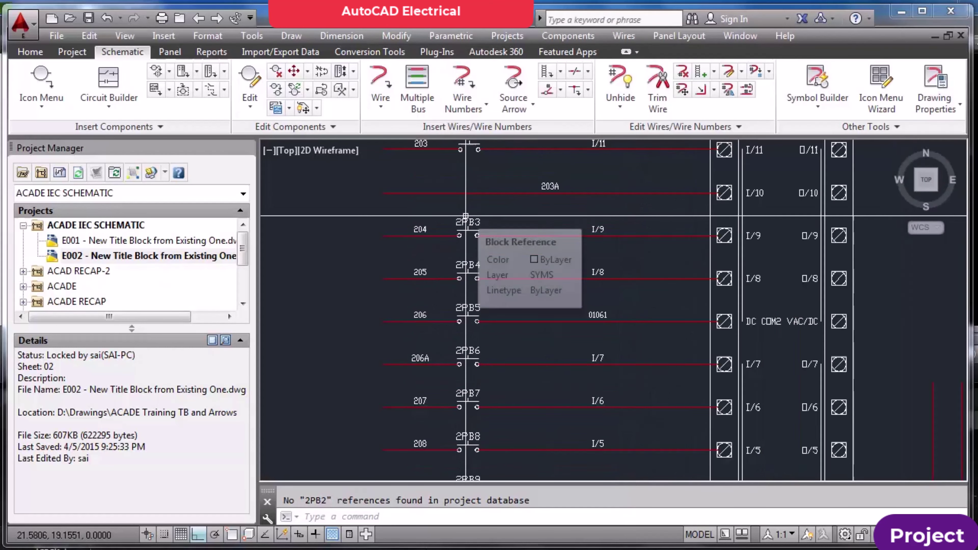
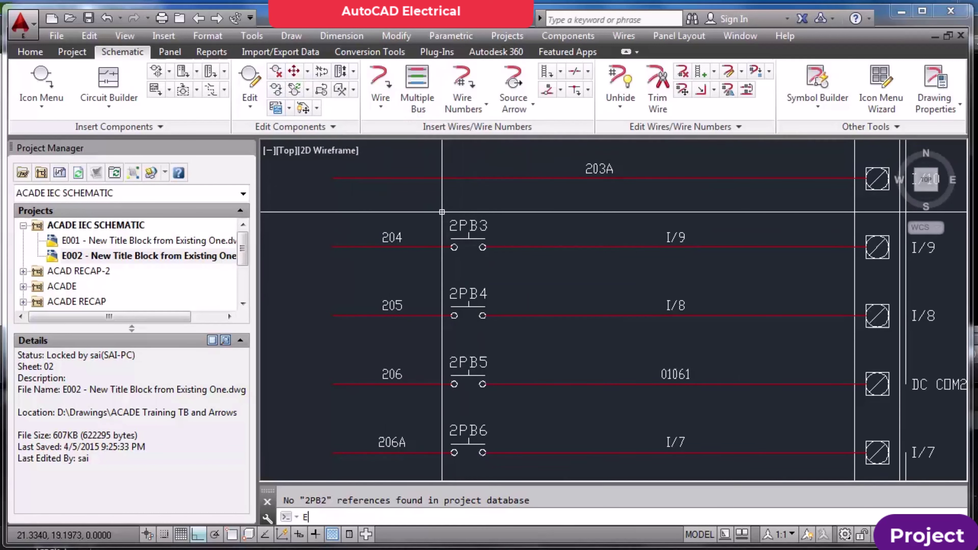
{"action": "key", "text": "Return"}
{"action": "left_click", "coordinate": [441, 211]}
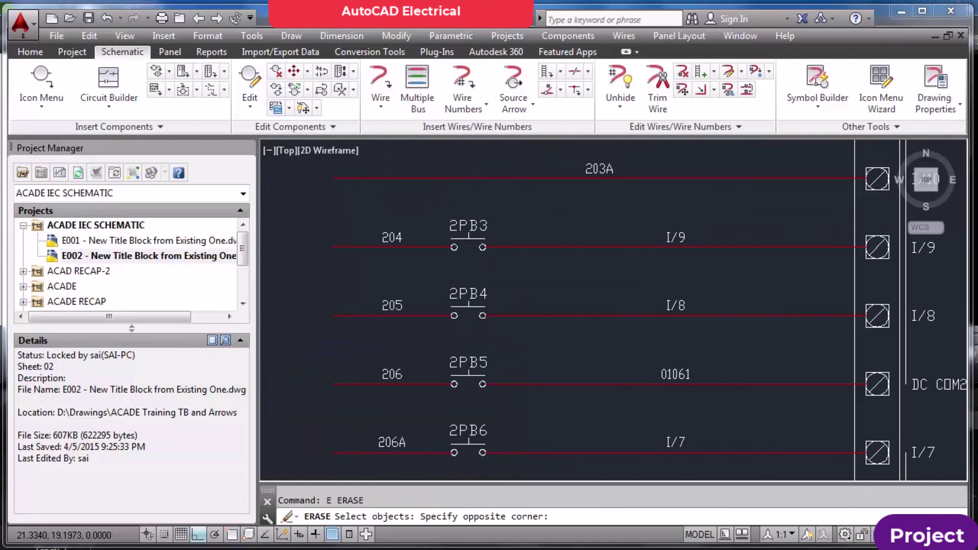
{"action": "left_click", "coordinate": [502, 265]}
{"action": "key", "text": "Return"}
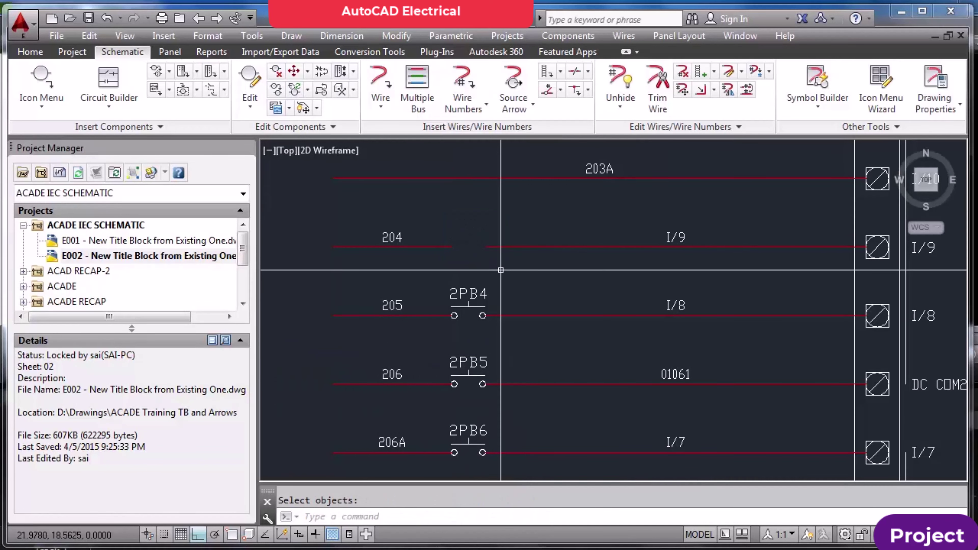
{"action": "key", "text": "ctrl+z"}
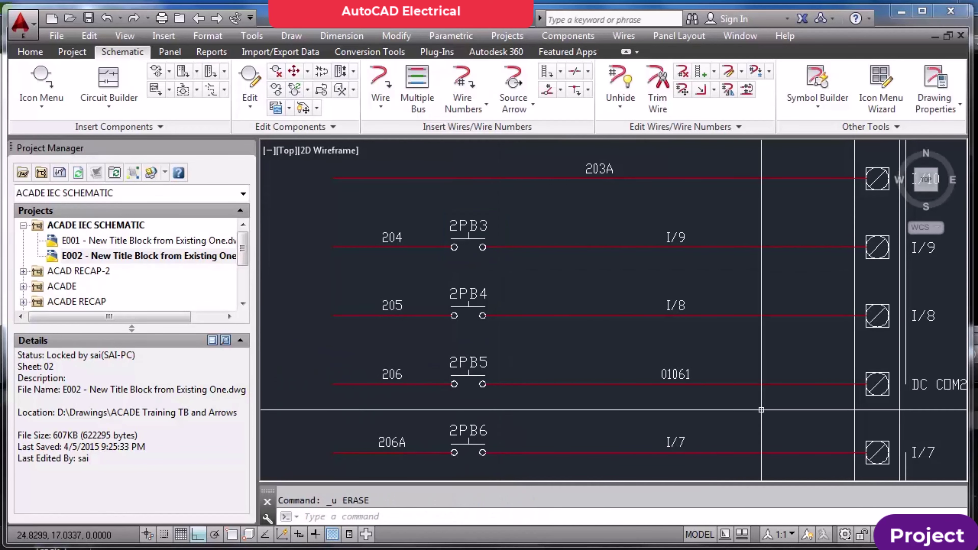
Delete push button 2PB3 from the I/9 wire with Delete Component, search for its child contacts and save the drawing
{"action": "left_click", "coordinate": [276, 72]}
{"action": "left_click", "coordinate": [455, 226]}
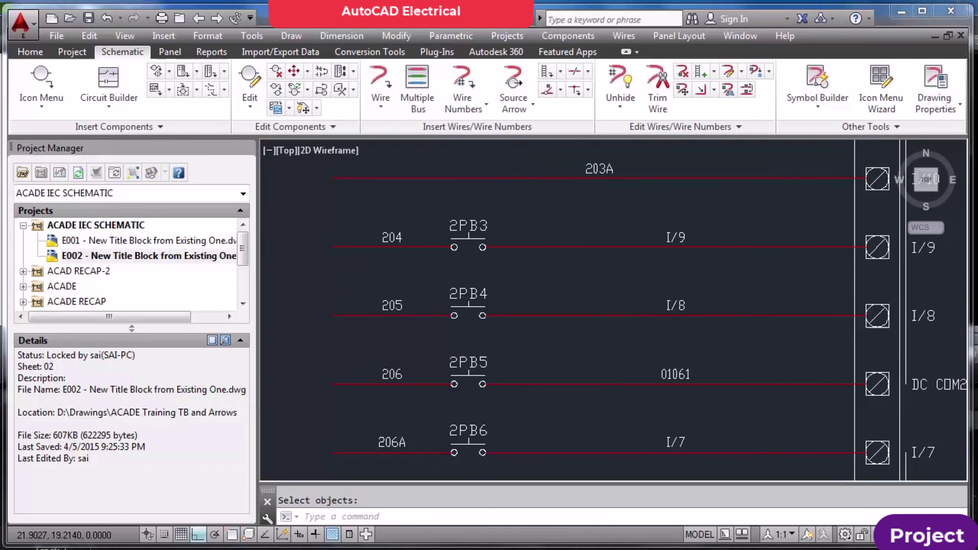
{"action": "key", "text": "Return"}
{"action": "left_click", "coordinate": [478, 315]}
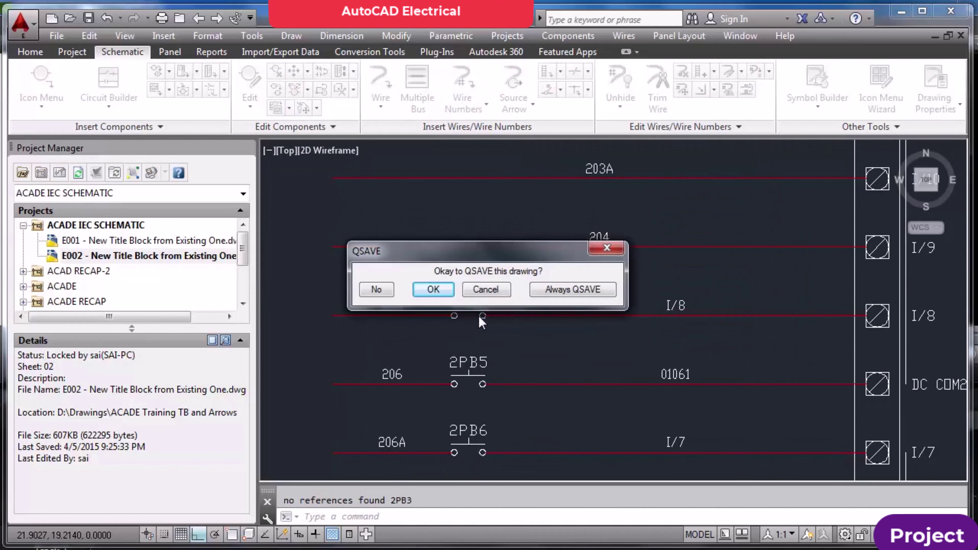
{"action": "left_click", "coordinate": [433, 289]}
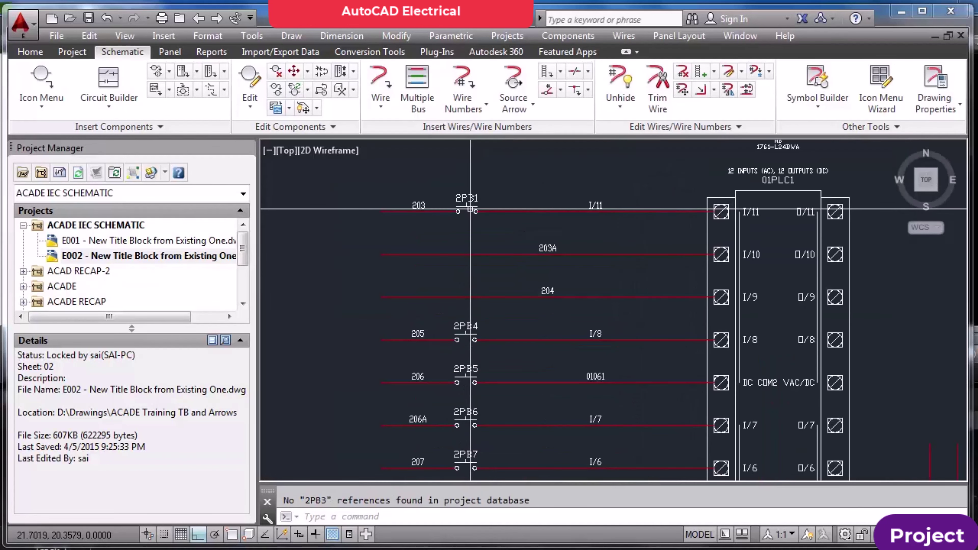
Examine the tags of the push buttons along the PLC input wires around the emptied I/10 and I/9 wires
{"action": "scroll", "coordinate": [470, 209], "scroll_direction": "down", "scroll_amount": 3}
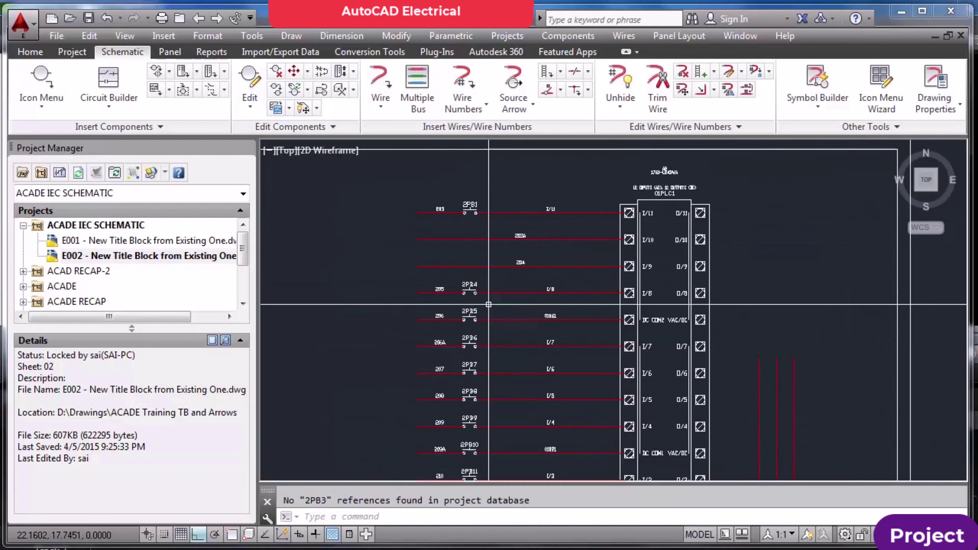
{"action": "scroll", "coordinate": [484, 299], "scroll_direction": "up", "scroll_amount": 2}
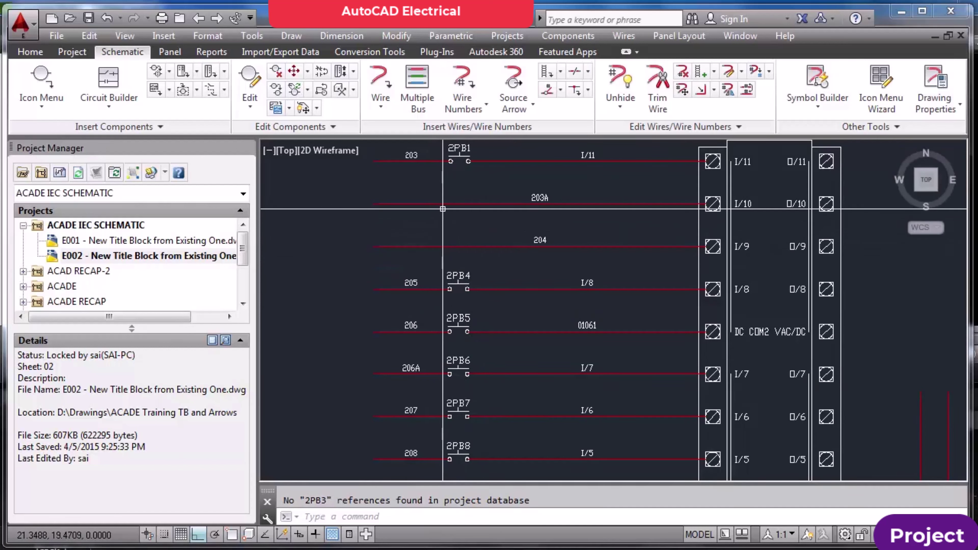
{"action": "scroll", "coordinate": [447, 210], "scroll_direction": "down", "scroll_amount": 4}
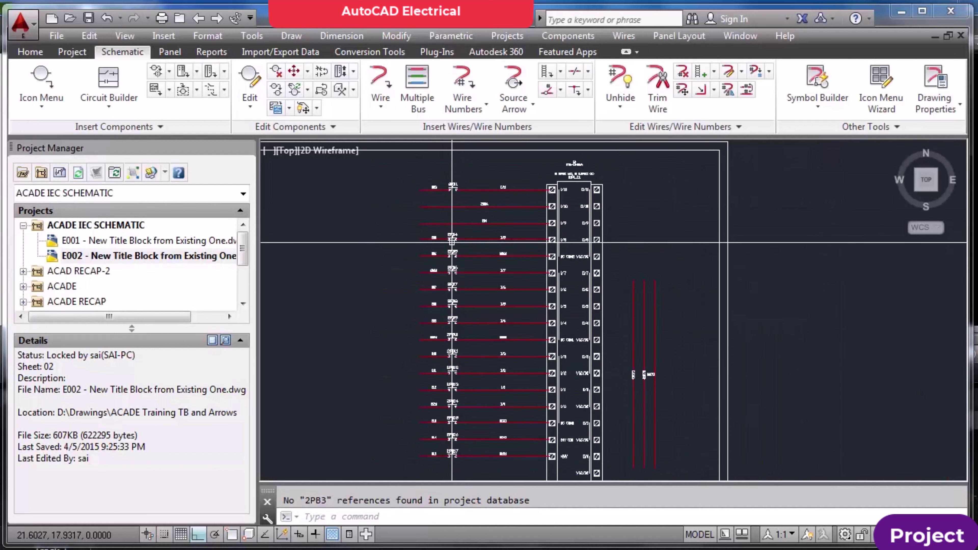
{"action": "scroll", "coordinate": [451, 242], "scroll_direction": "up", "scroll_amount": 4}
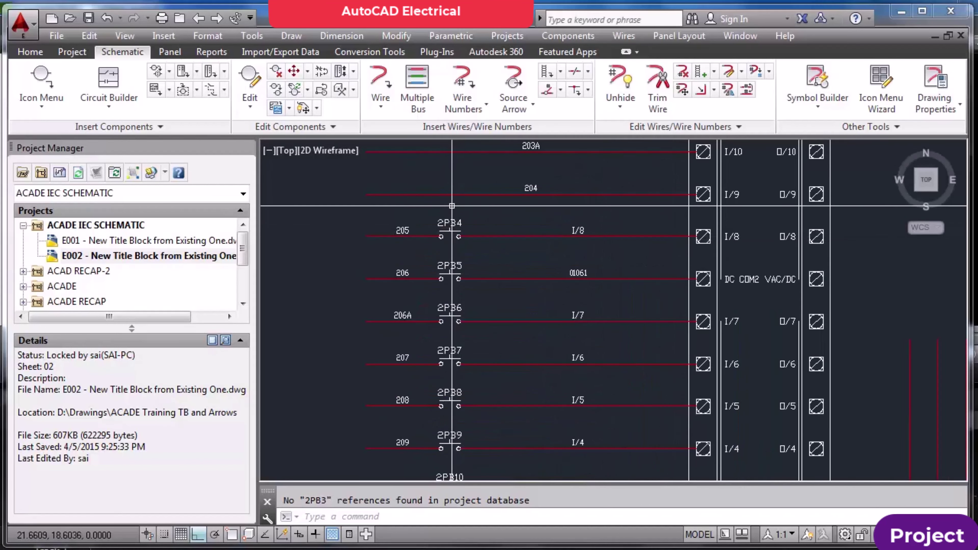
{"action": "scroll", "coordinate": [451, 205], "scroll_direction": "down", "scroll_amount": 4}
{"action": "scroll", "coordinate": [452, 205], "scroll_direction": "up", "scroll_amount": 4}
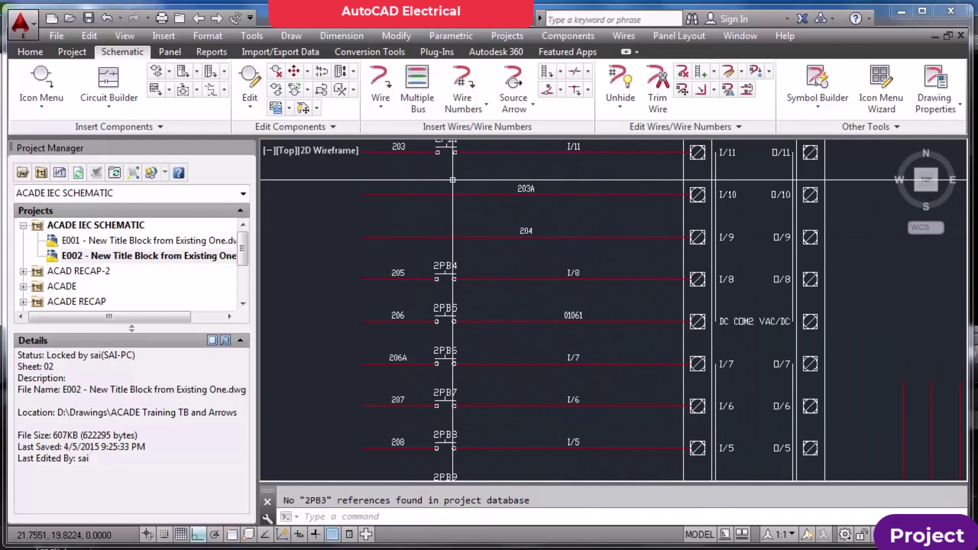
{"action": "left_click", "coordinate": [294, 90]}
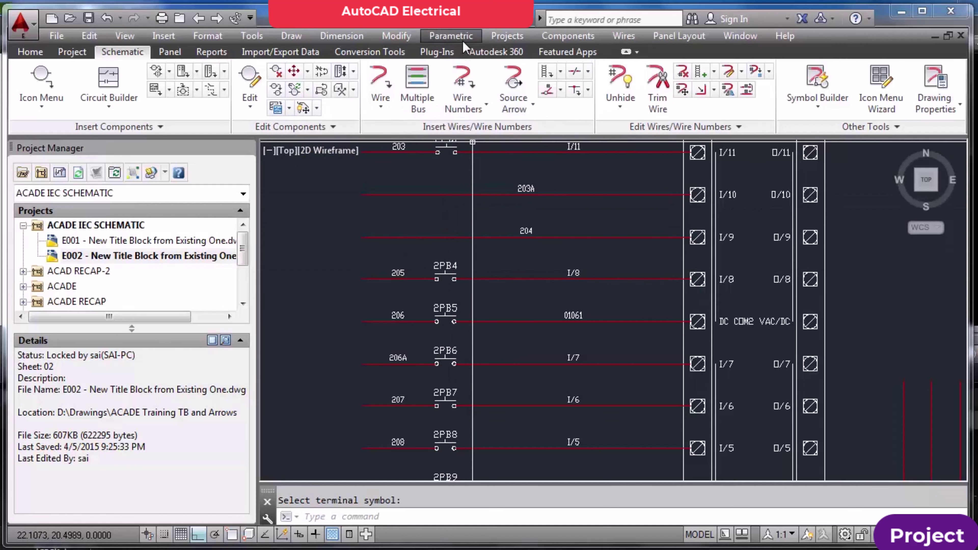
{"action": "left_click", "coordinate": [561, 38]}
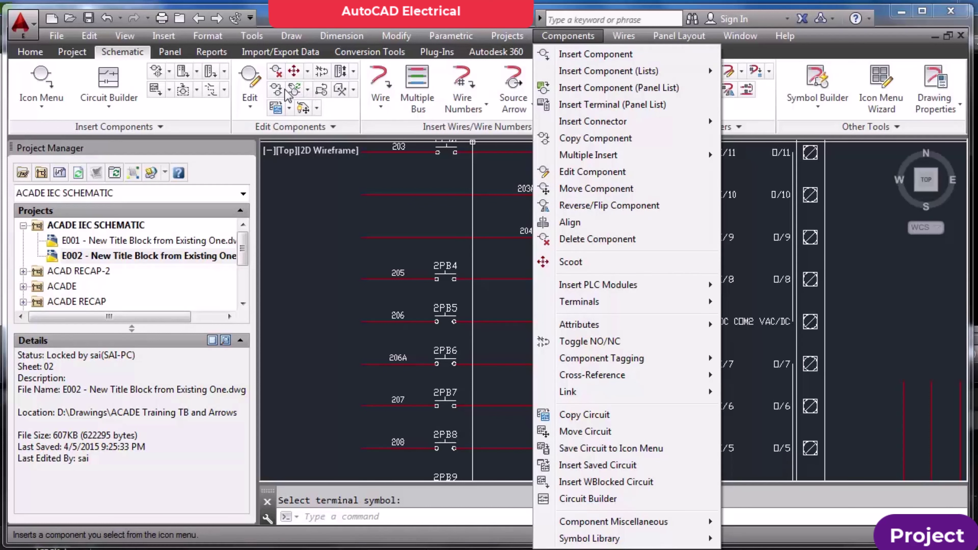
{"action": "left_click", "coordinate": [402, 176]}
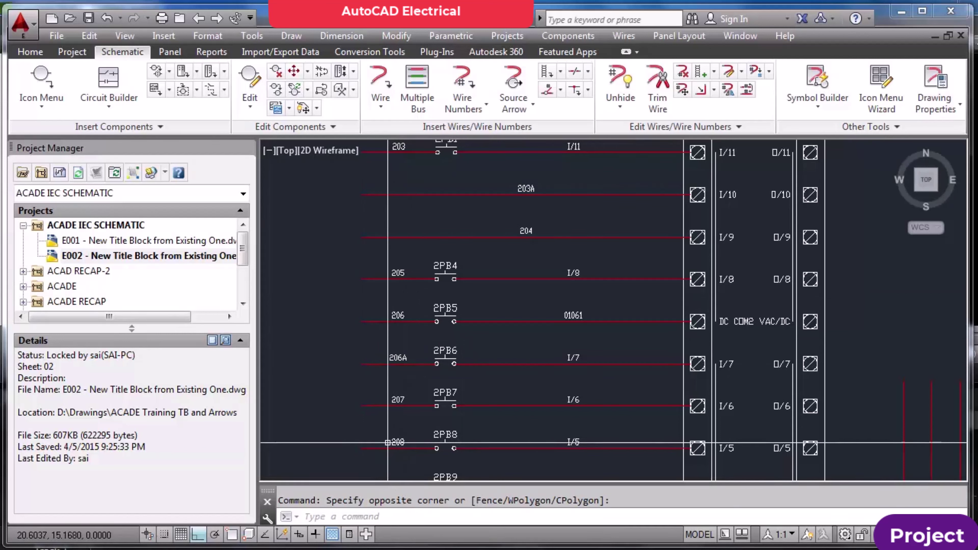
Move push button 2PB4 from the I/8 wire to the empty I/10 wire with the AEMOVE command
{"action": "type", "text": "E"}
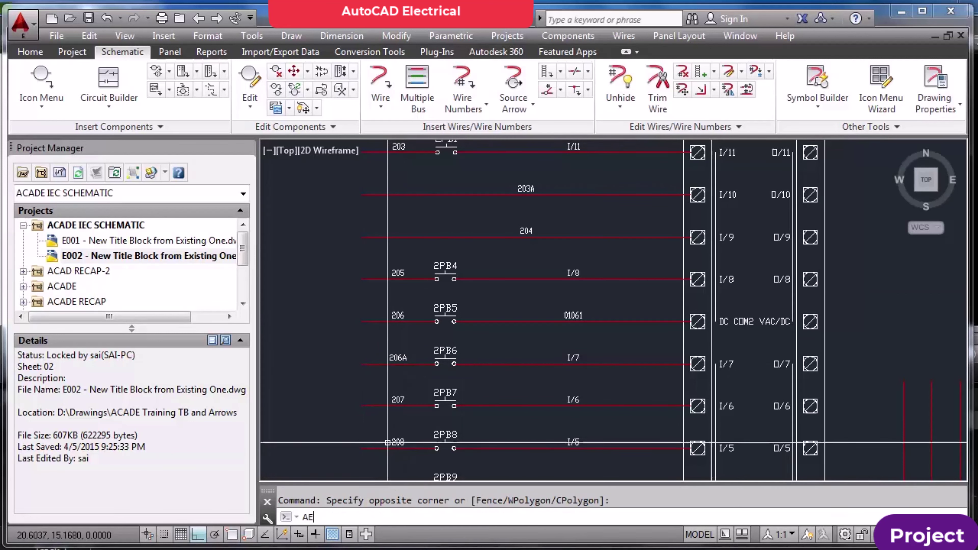
{"action": "type", "text": "M"}
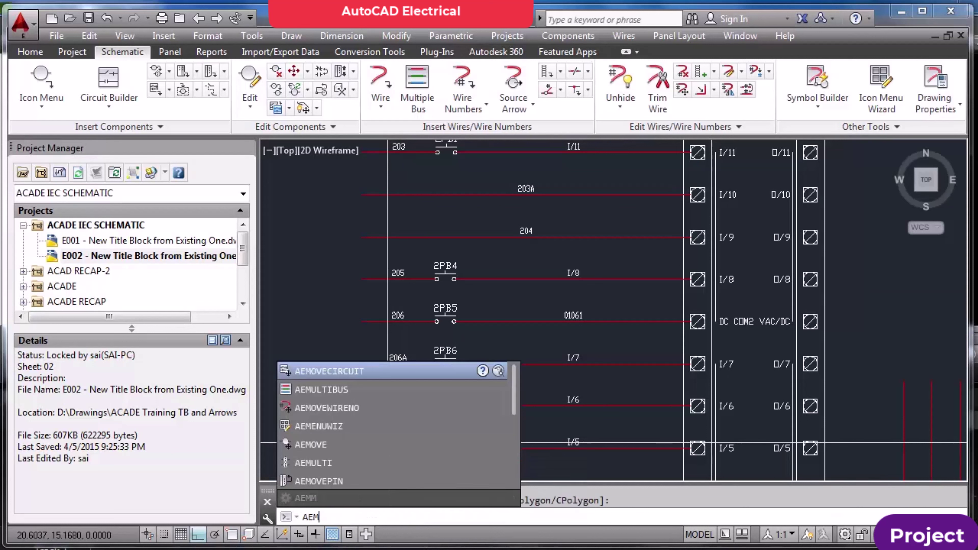
{"action": "type", "text": "OVEC"}
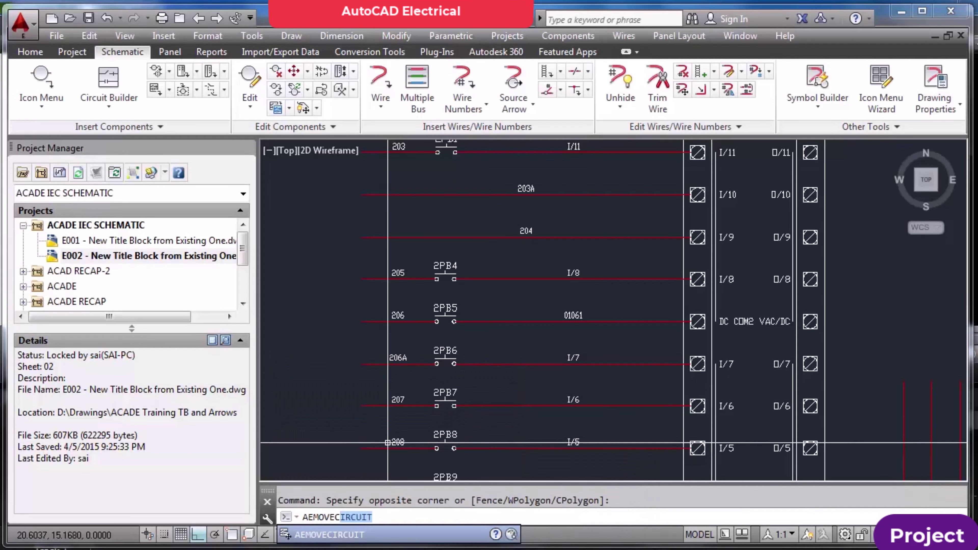
{"action": "type", "text": "O"}
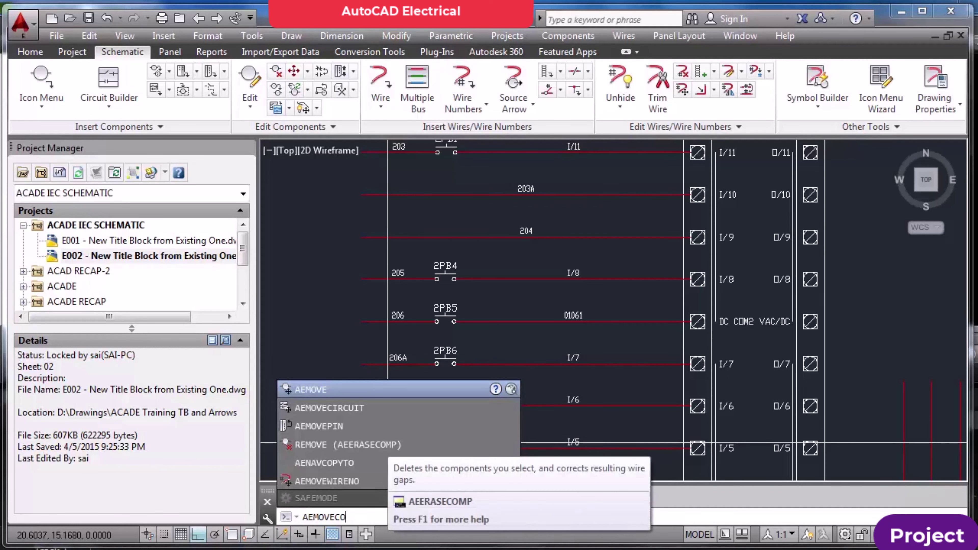
{"action": "key", "text": "BackSpace"}
{"action": "key", "text": "Return"}
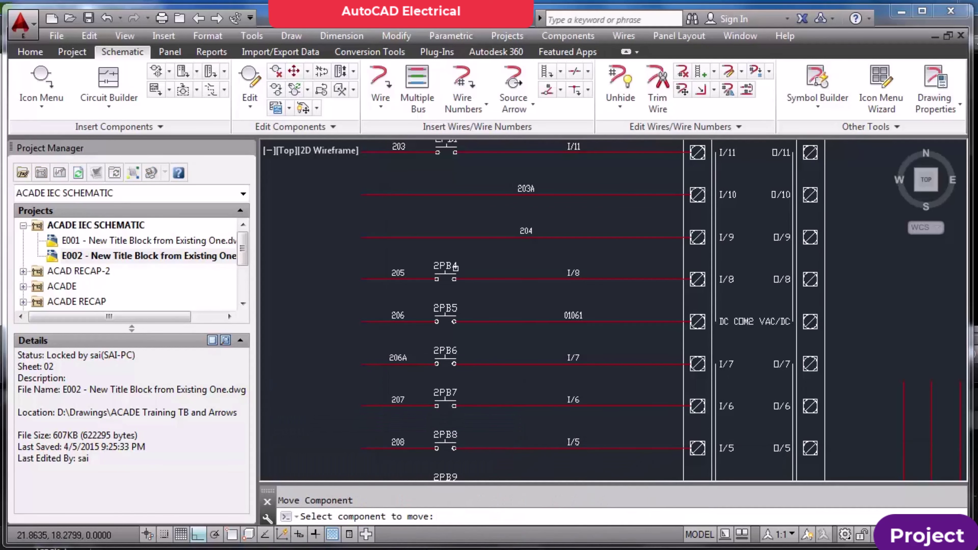
{"action": "left_click", "coordinate": [446, 274]}
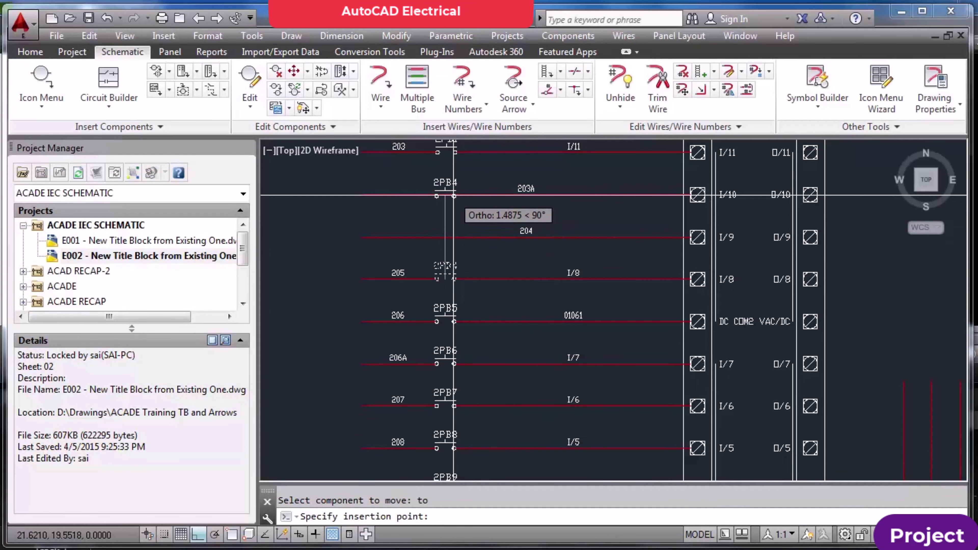
{"action": "scroll", "coordinate": [454, 195], "scroll_direction": "up", "scroll_amount": 4}
{"action": "left_click", "coordinate": [452, 201]}
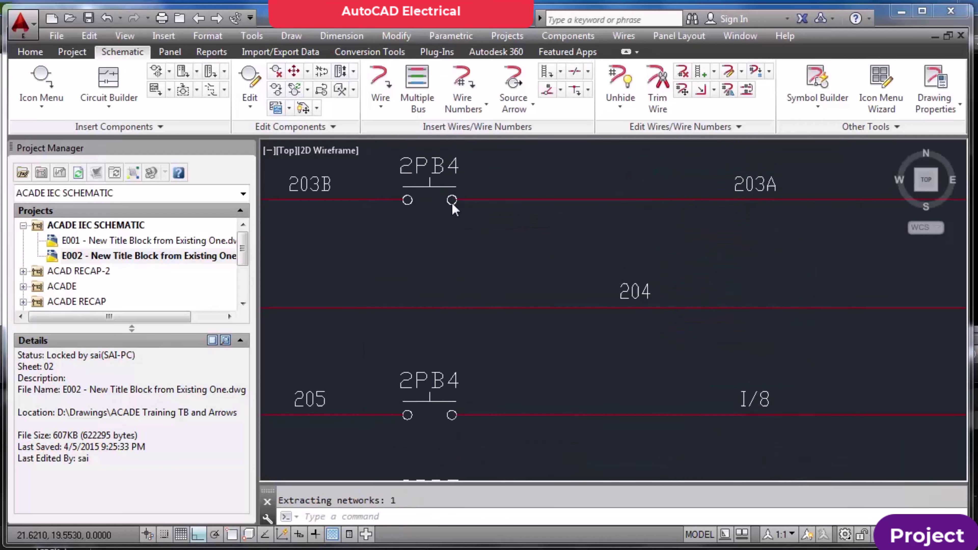
Move push button 2PB5 from the DC COM2 wire to the empty I/9 wire with Move Component
{"action": "scroll", "coordinate": [447, 210], "scroll_direction": "down", "scroll_amount": 4}
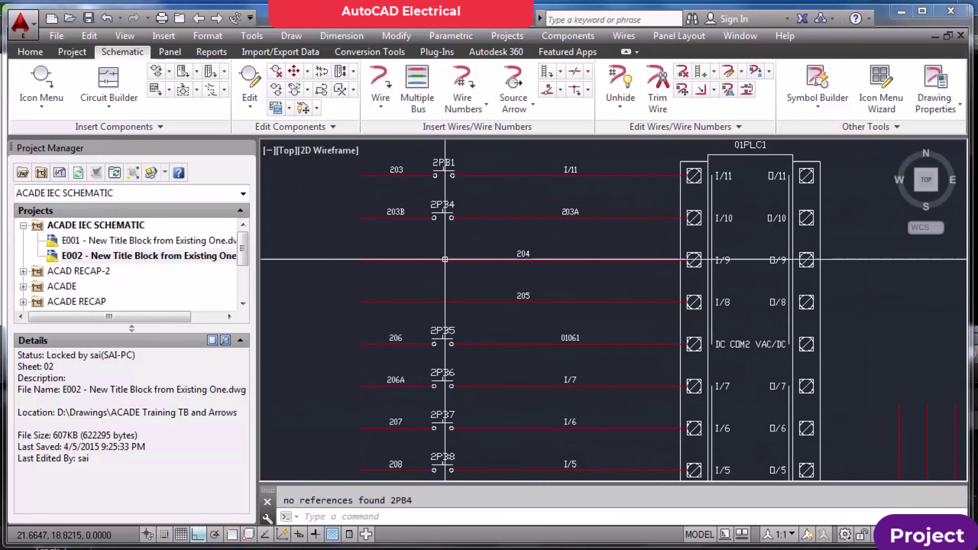
{"action": "key", "text": "Return"}
{"action": "left_click", "coordinate": [451, 343]}
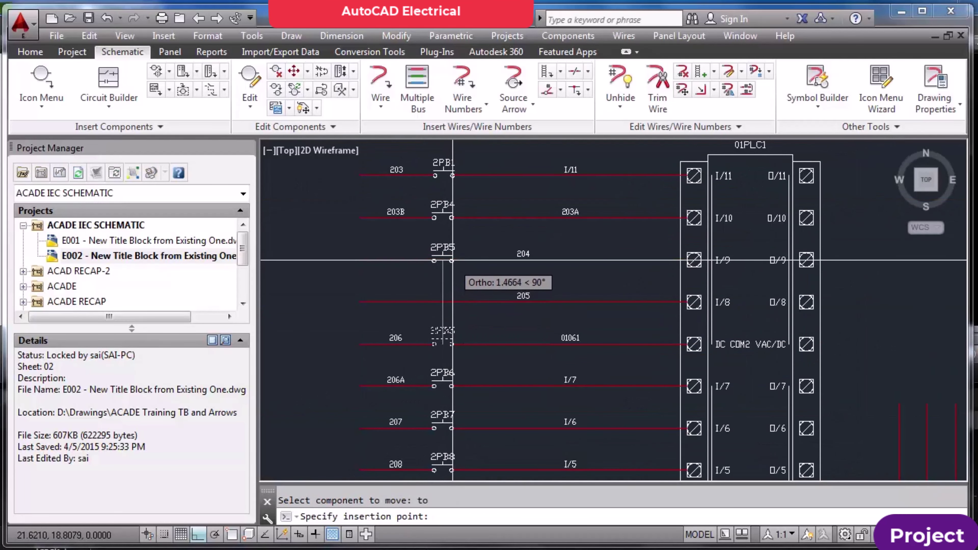
{"action": "left_click", "coordinate": [452, 261]}
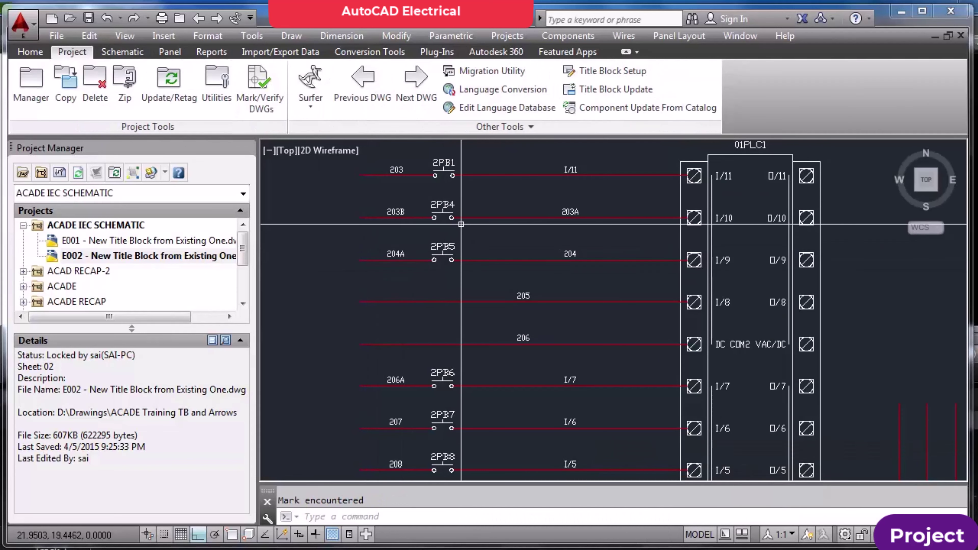
Start a project-wide update or retag with only Component Retag enabled
{"action": "scroll", "coordinate": [446, 225], "scroll_direction": "up", "scroll_amount": 2}
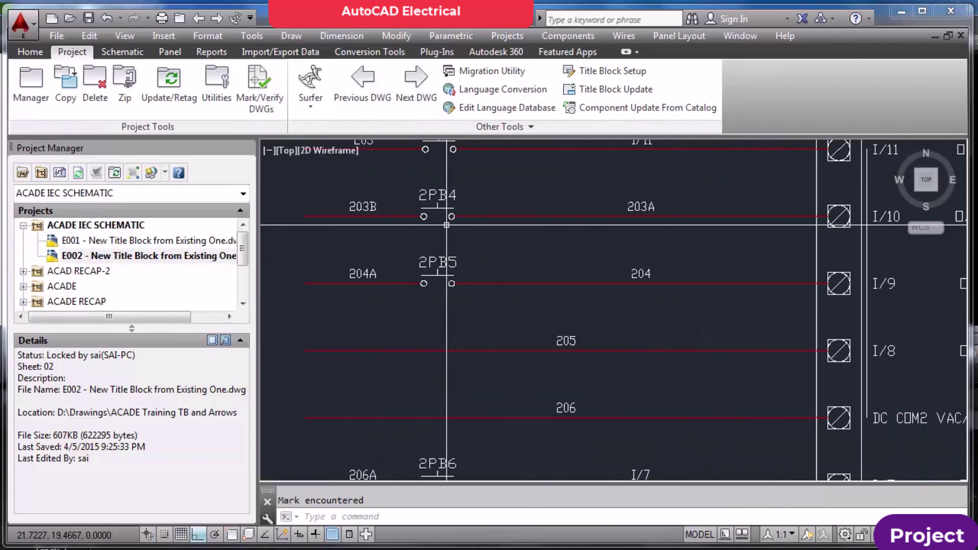
{"action": "scroll", "coordinate": [447, 225], "scroll_direction": "down", "scroll_amount": 2}
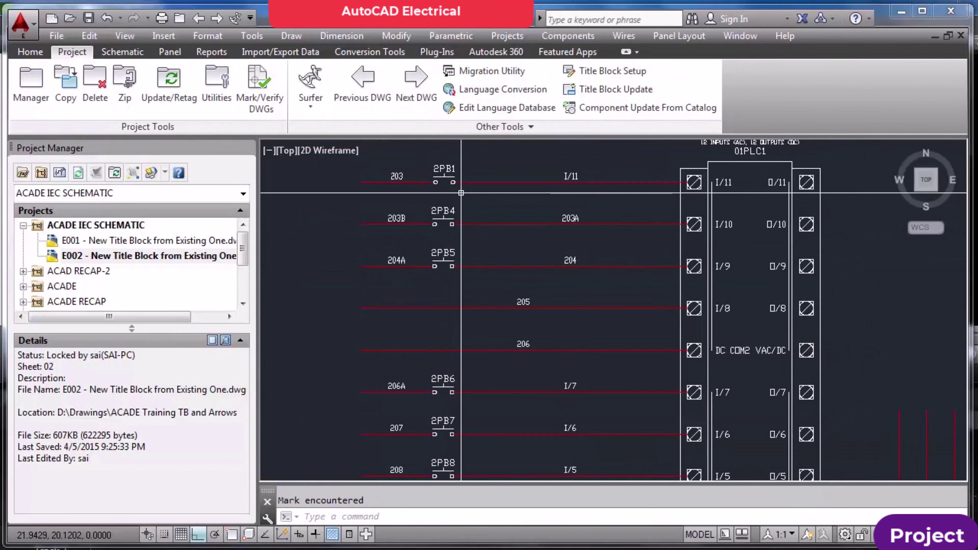
{"action": "scroll", "coordinate": [461, 193], "scroll_direction": "up", "scroll_amount": 2}
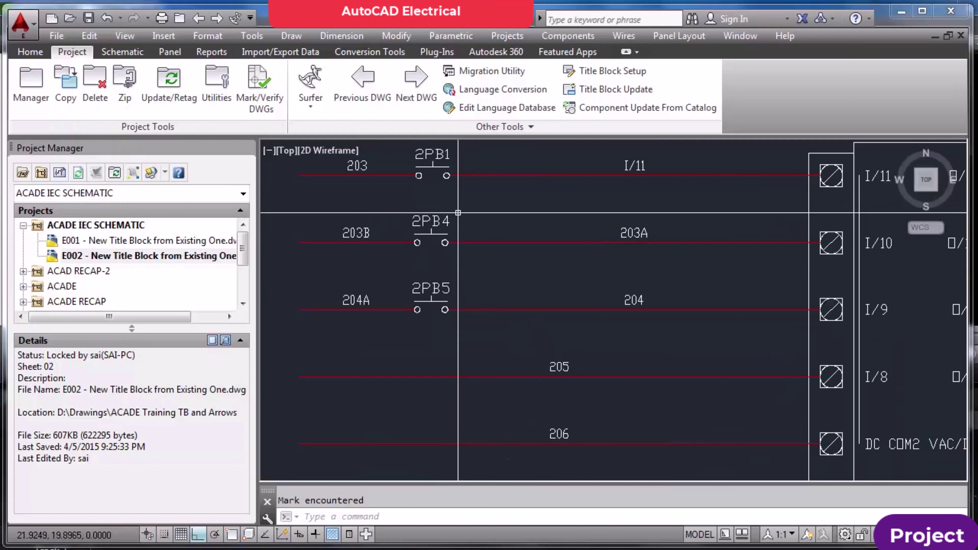
{"action": "scroll", "coordinate": [458, 213], "scroll_direction": "down", "scroll_amount": 2}
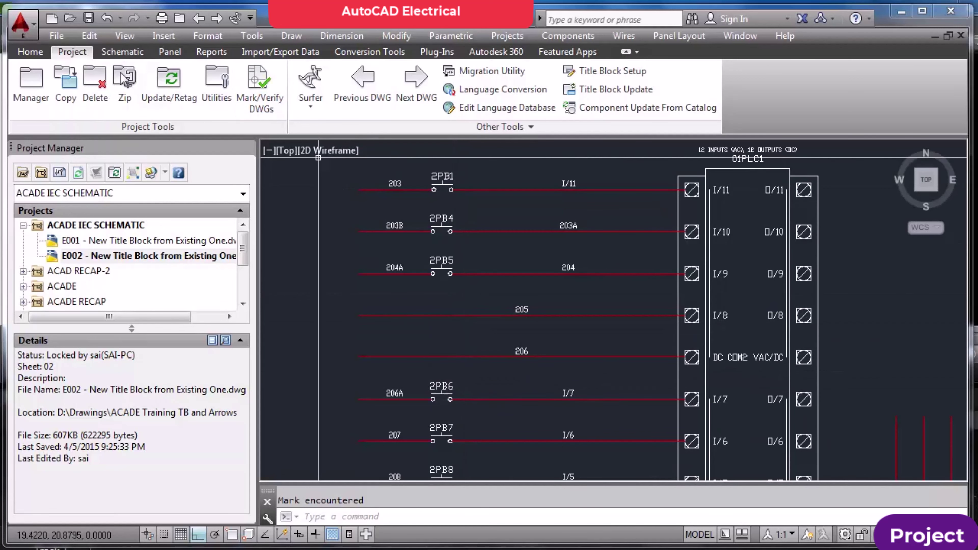
{"action": "left_click", "coordinate": [168, 95]}
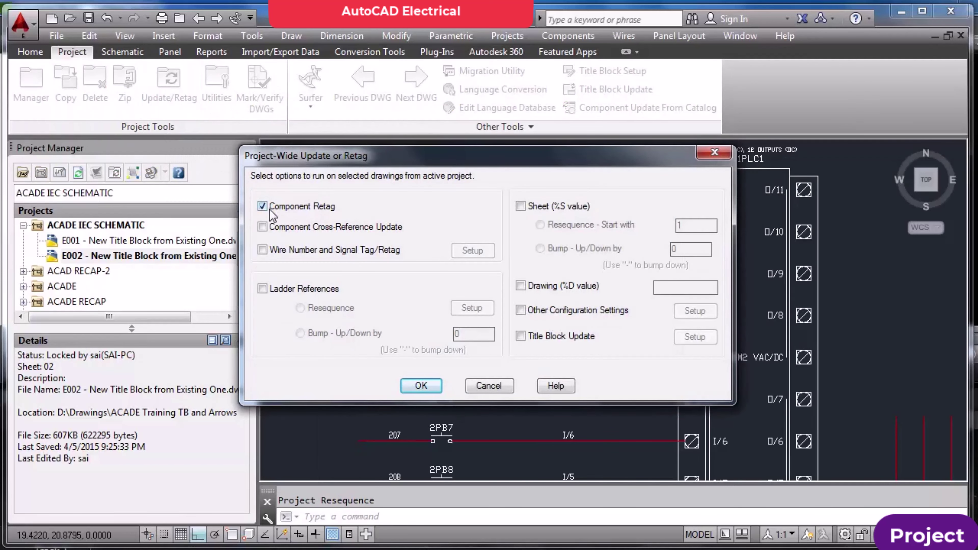
{"action": "left_click", "coordinate": [421, 386]}
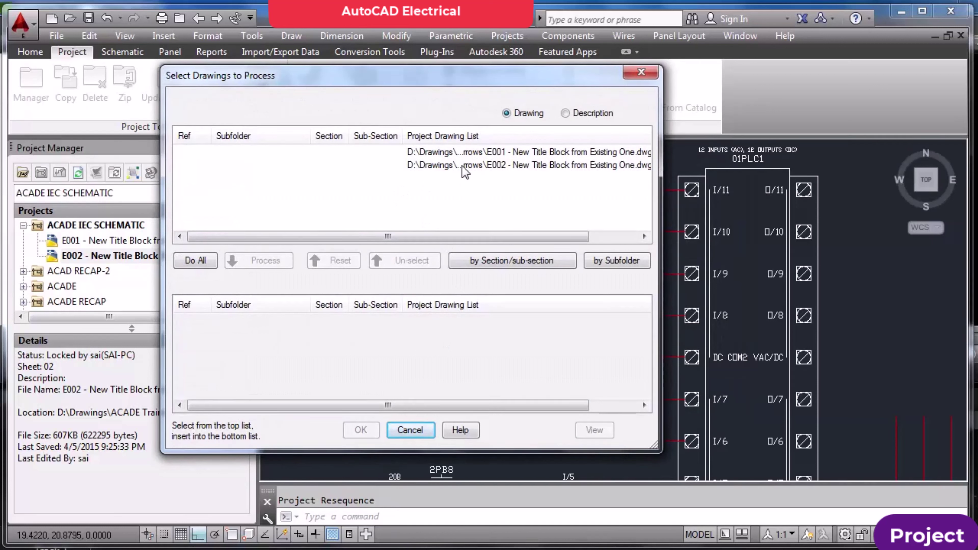
Choose only drawing E002 as the drawing to process for the retag, leaving E001 out
{"action": "left_click", "coordinate": [195, 261]}
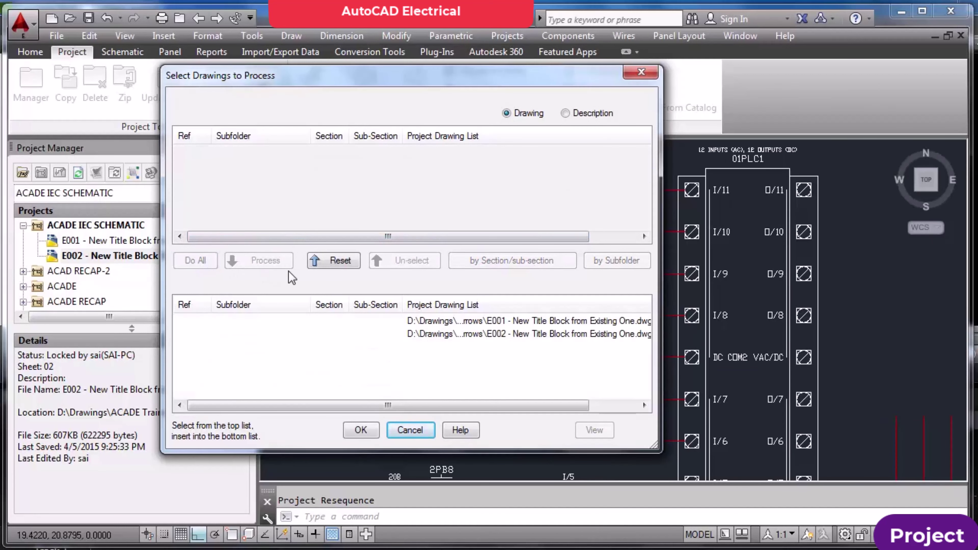
{"action": "left_click", "coordinate": [333, 262]}
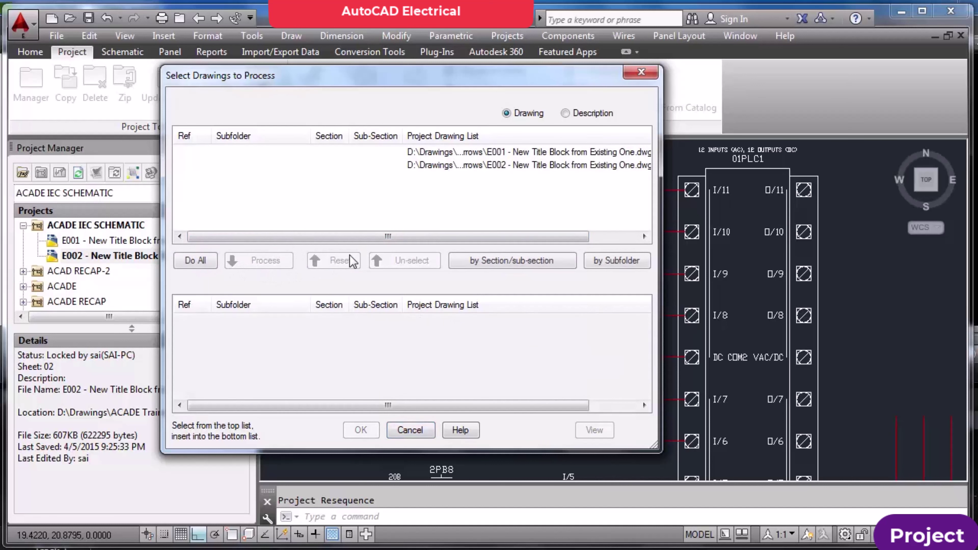
{"action": "left_click", "coordinate": [466, 166]}
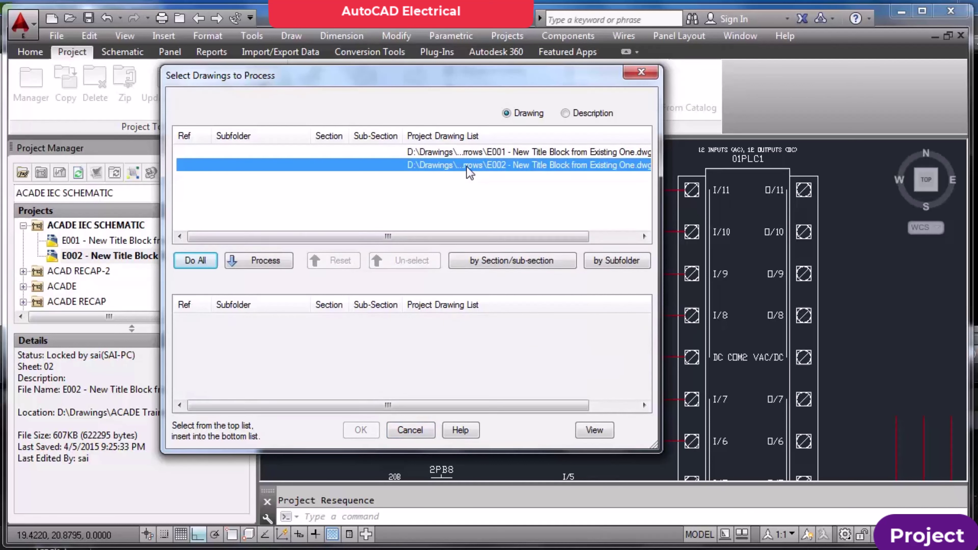
{"action": "left_click", "coordinate": [478, 154], "text": "shift"}
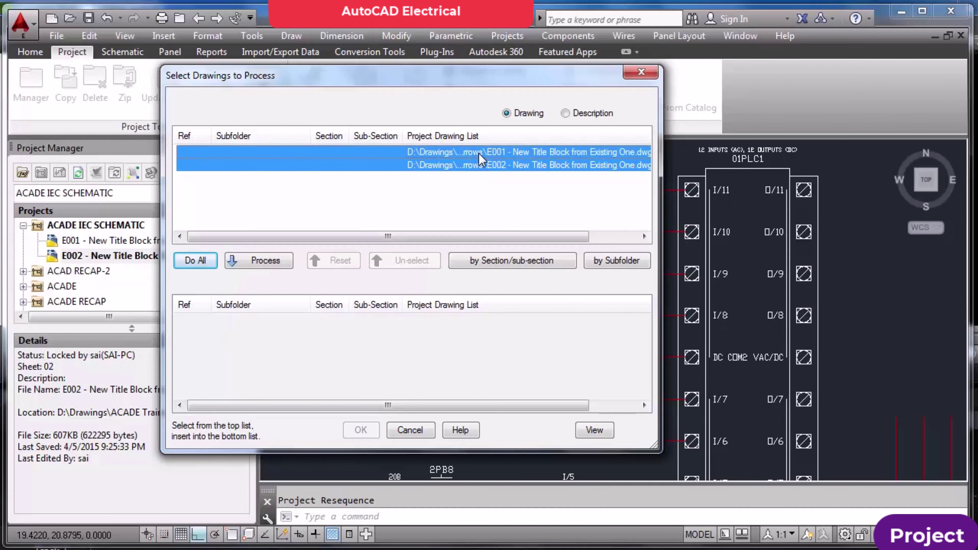
{"action": "left_click", "coordinate": [464, 170]}
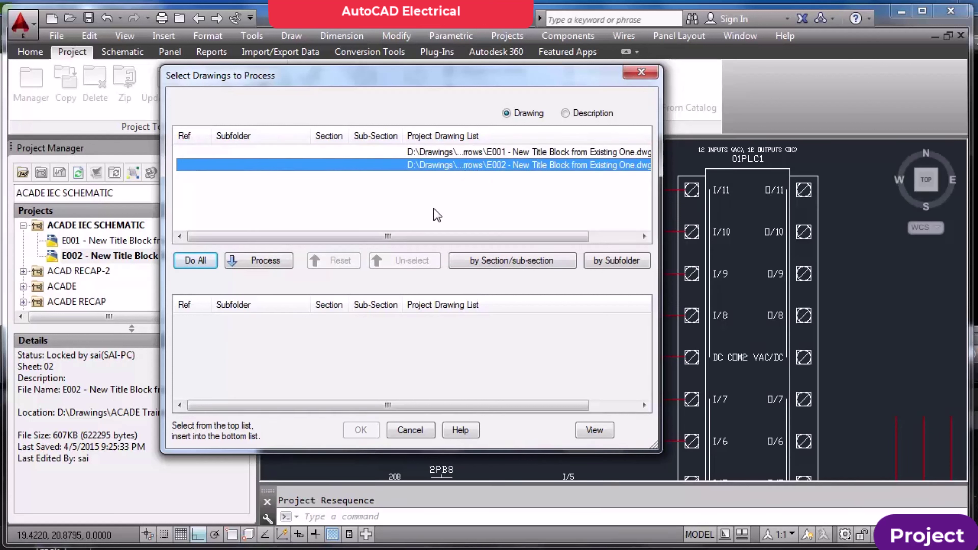
{"action": "left_click", "coordinate": [266, 261]}
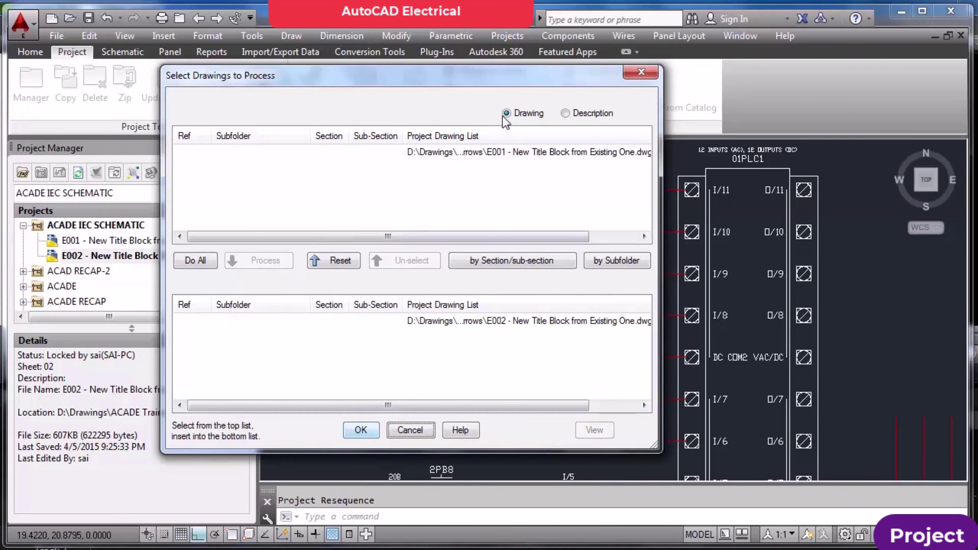
{"action": "left_click_drag", "start_coordinate": [496, 87], "coordinate": [248, 113]}
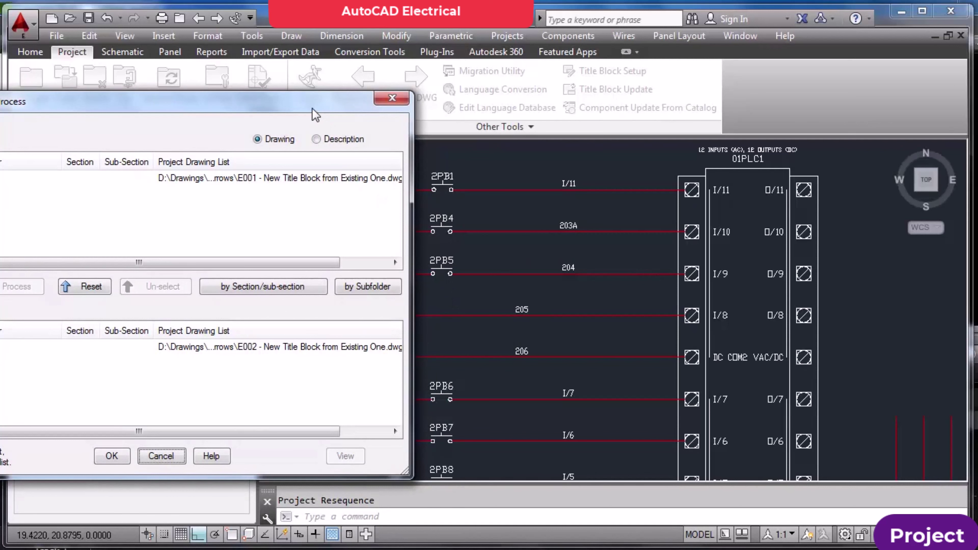
{"action": "left_click_drag", "start_coordinate": [301, 114], "coordinate": [346, 88]}
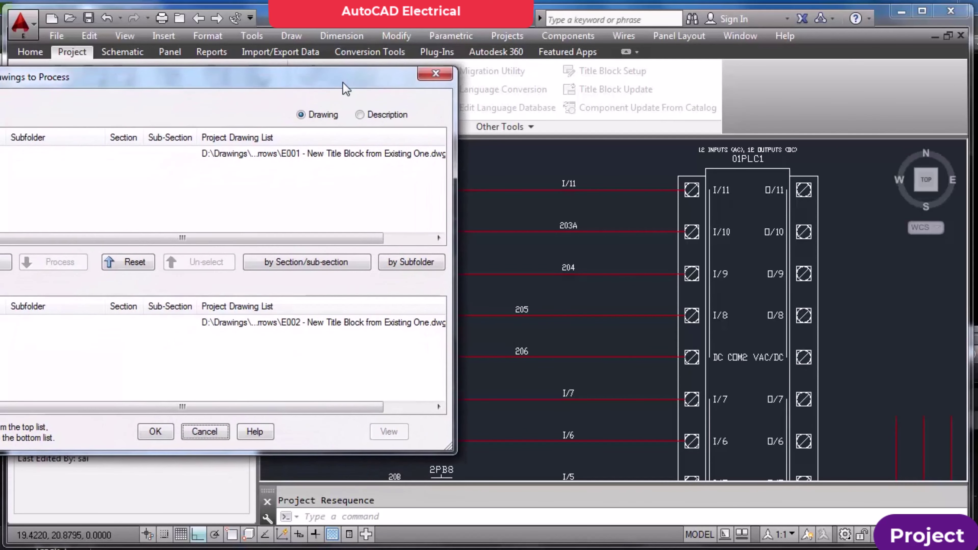
Run the component retag on drawing E002 and review the push-button tags along the PLC input wires
{"action": "left_click", "coordinate": [158, 431]}
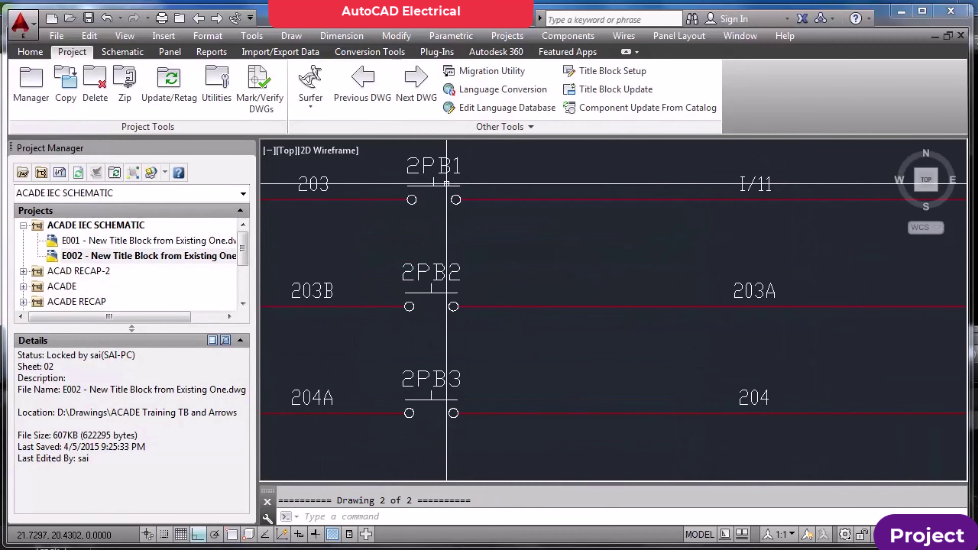
{"action": "scroll", "coordinate": [462, 383], "scroll_direction": "down", "scroll_amount": 8}
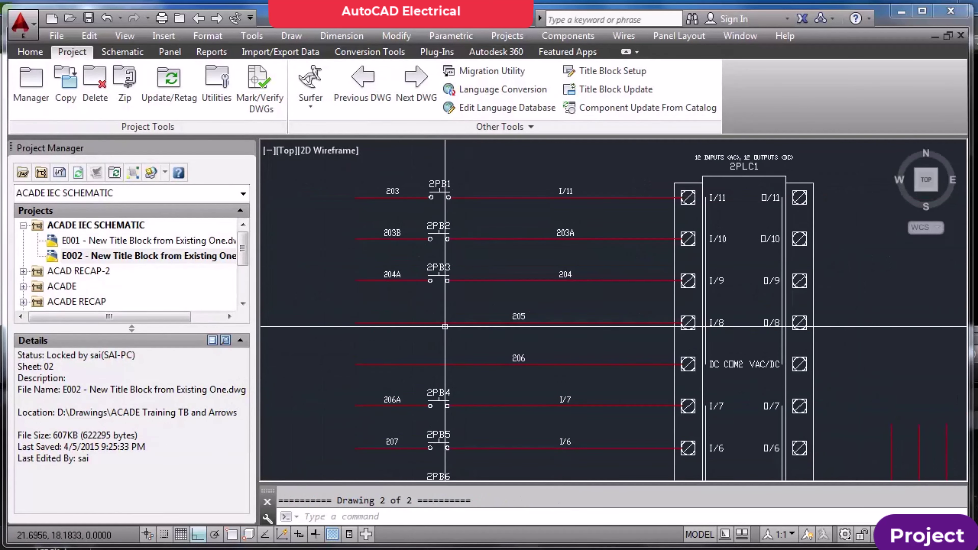
{"action": "scroll", "coordinate": [462, 383], "scroll_direction": "up", "scroll_amount": 8}
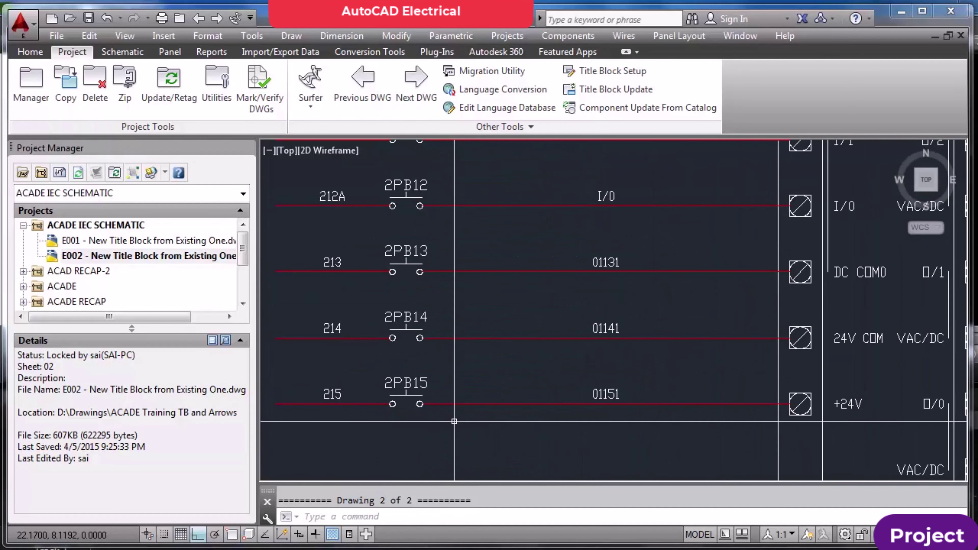
{"action": "scroll", "coordinate": [451, 418], "scroll_direction": "down", "scroll_amount": 2}
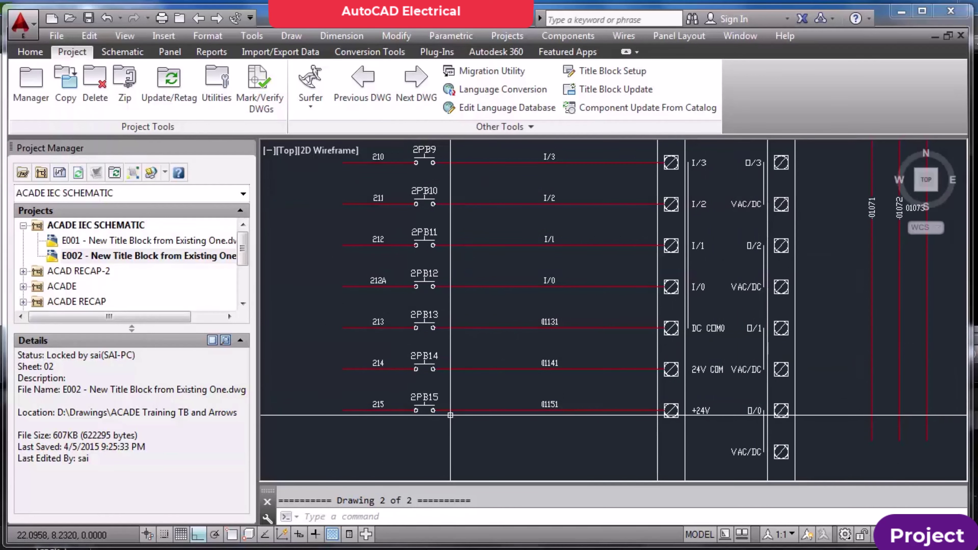
{"action": "type", "text": "z"}
{"action": "key", "text": "Return"}
{"action": "type", "text": "E"}
{"action": "key", "text": "Return"}
{"action": "key", "text": "Return"}
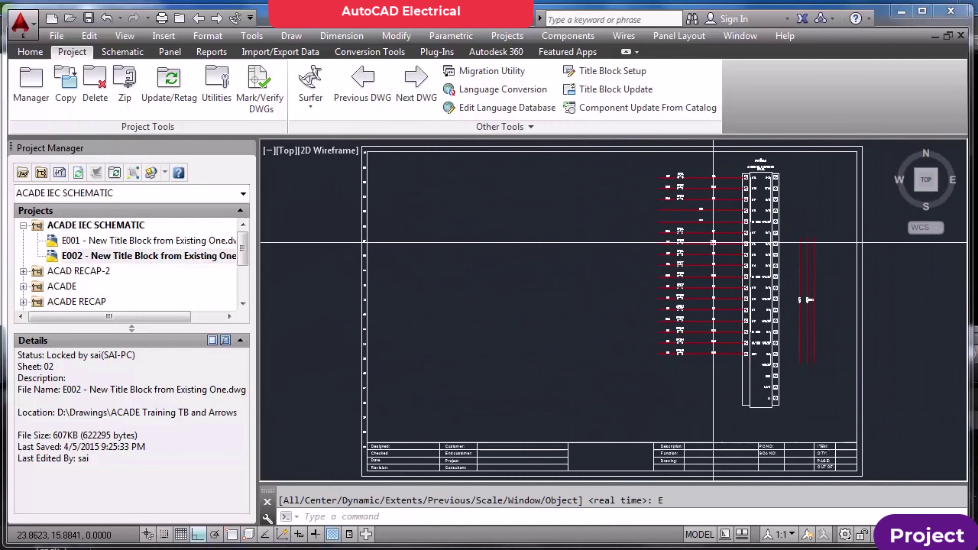
Delete all push buttons from the PLC input wires, accept the search for child contacts and save the drawing
{"action": "scroll", "coordinate": [733, 188], "scroll_direction": "up", "scroll_amount": 2}
{"action": "scroll", "coordinate": [733, 188], "scroll_direction": "up", "scroll_amount": 2}
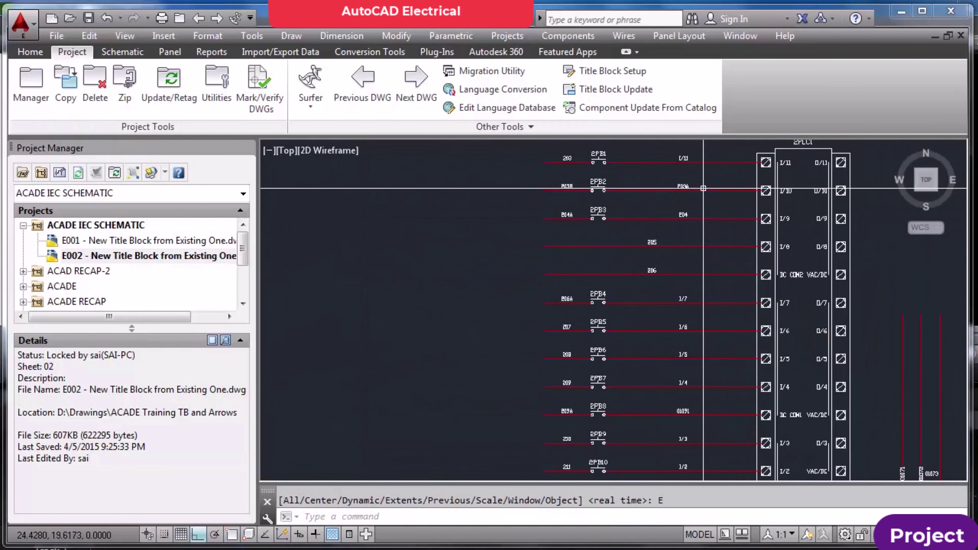
{"action": "left_click", "coordinate": [123, 52]}
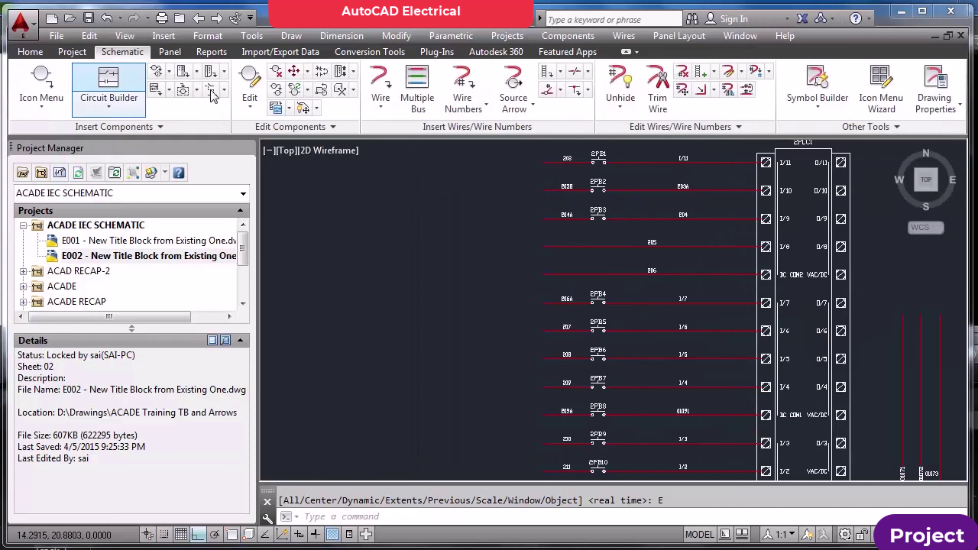
{"action": "left_click", "coordinate": [276, 70]}
{"action": "scroll", "coordinate": [530, 164], "scroll_direction": "down", "scroll_amount": 1}
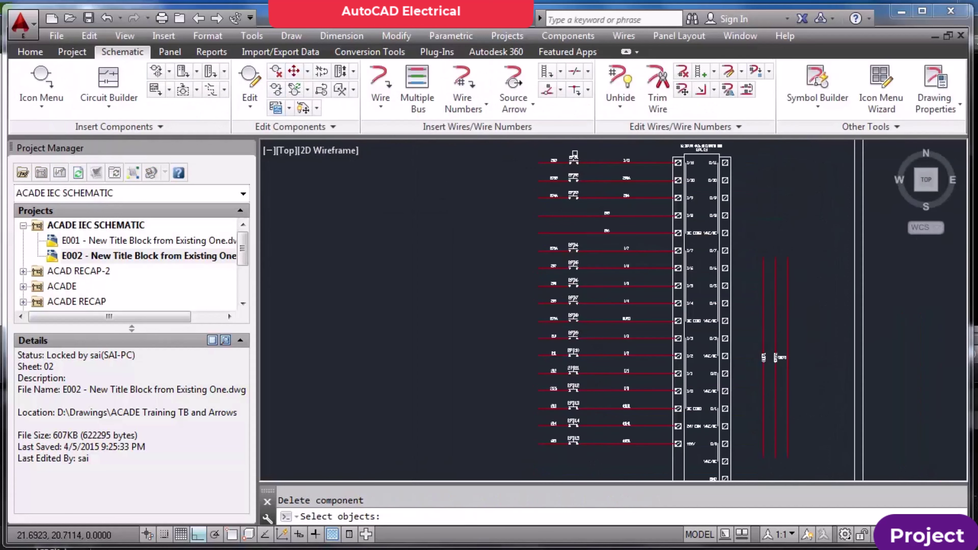
{"action": "left_click", "coordinate": [560, 149]}
{"action": "left_click", "coordinate": [595, 460]}
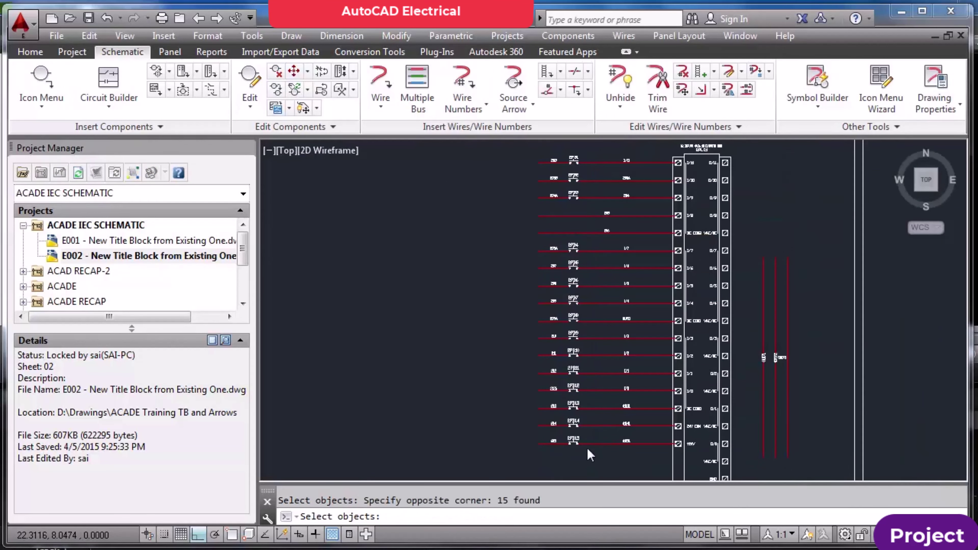
{"action": "key", "text": "Return"}
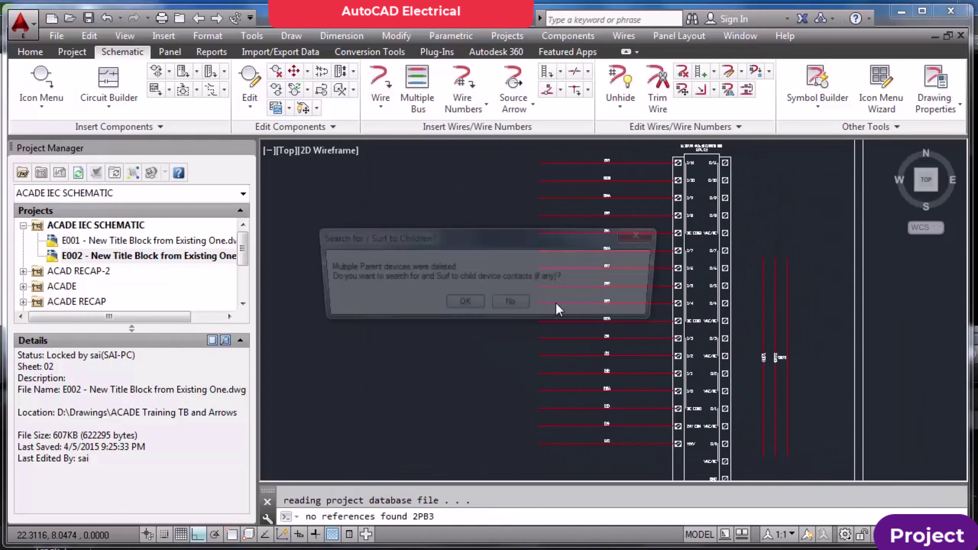
{"action": "left_click", "coordinate": [463, 305]}
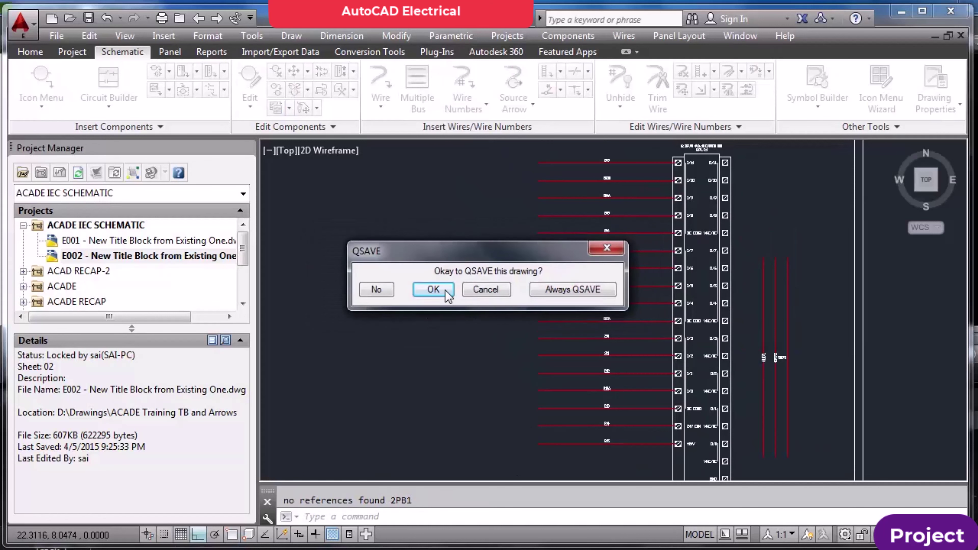
{"action": "left_click", "coordinate": [446, 292]}
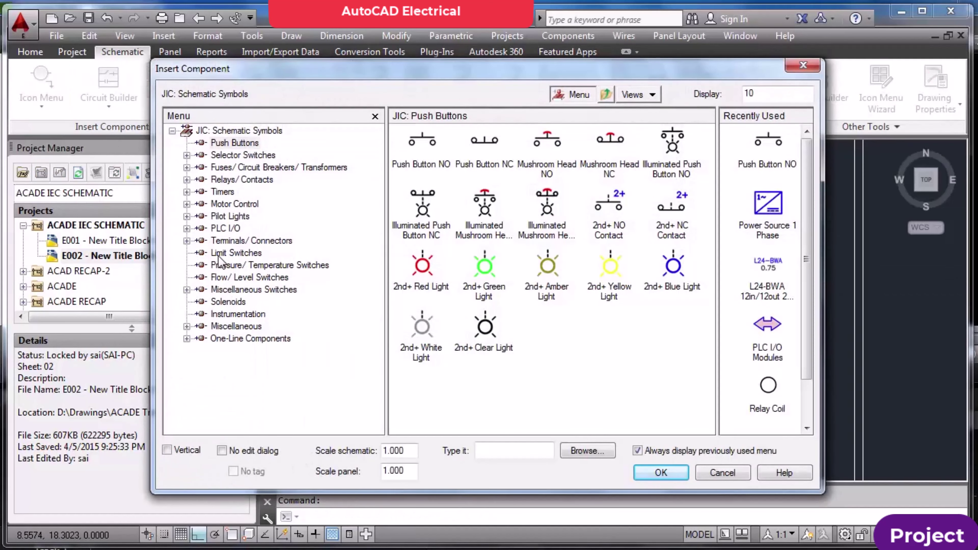
Insert a Diamond with Terminal Number symbol on wire 203 with tag strip 2T1 and number 1
{"action": "left_click", "coordinate": [187, 241]}
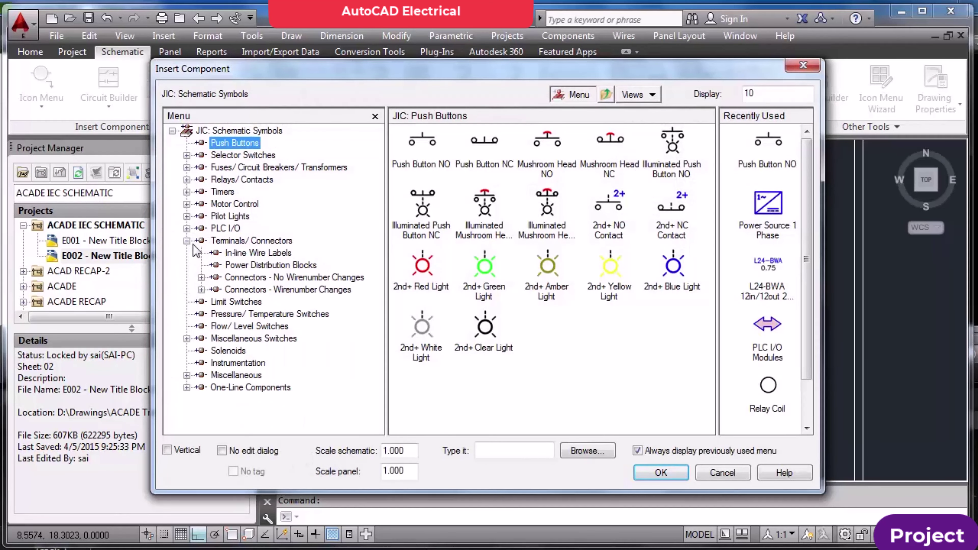
{"action": "left_click", "coordinate": [259, 242]}
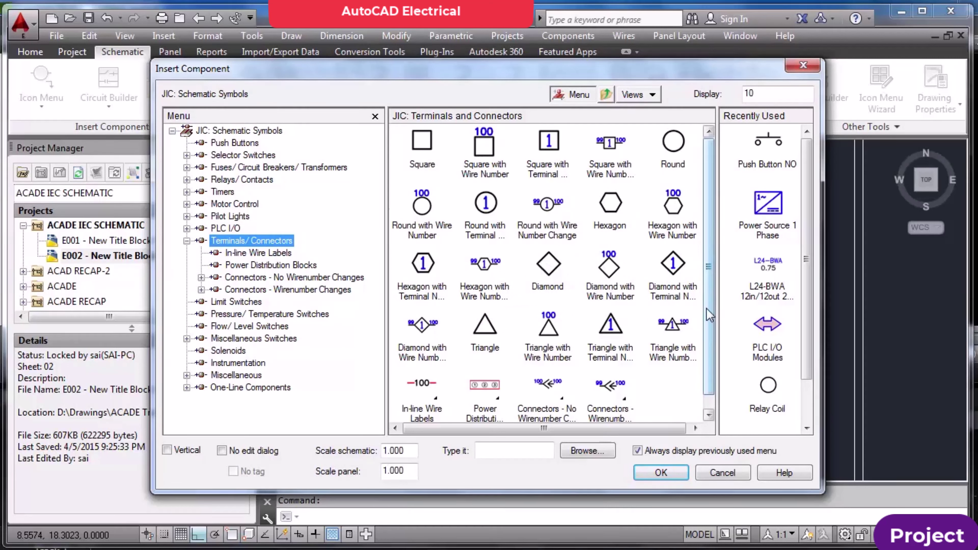
{"action": "scroll", "coordinate": [709, 312], "scroll_direction": "down", "scroll_amount": 2}
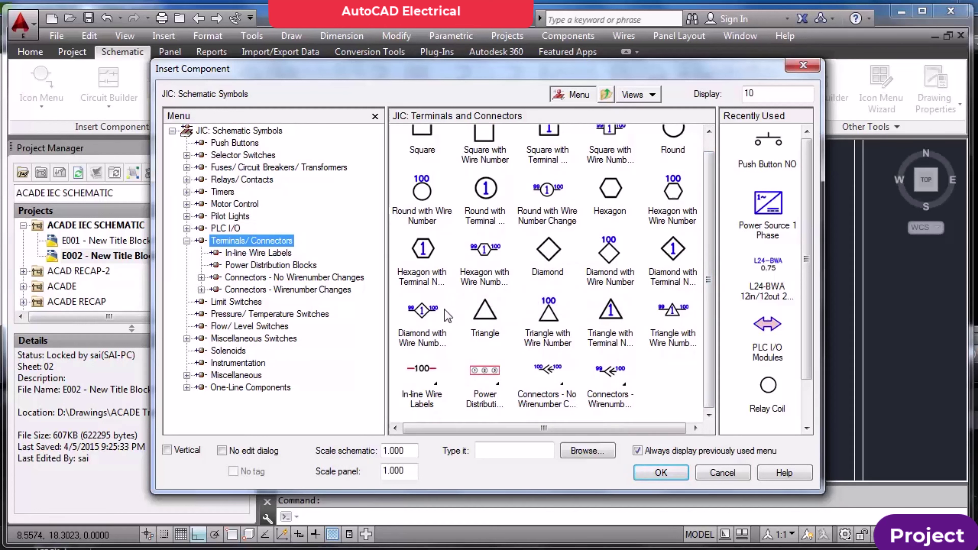
{"action": "left_click", "coordinate": [678, 278]}
{"action": "scroll", "coordinate": [557, 184], "scroll_direction": "up", "scroll_amount": 3}
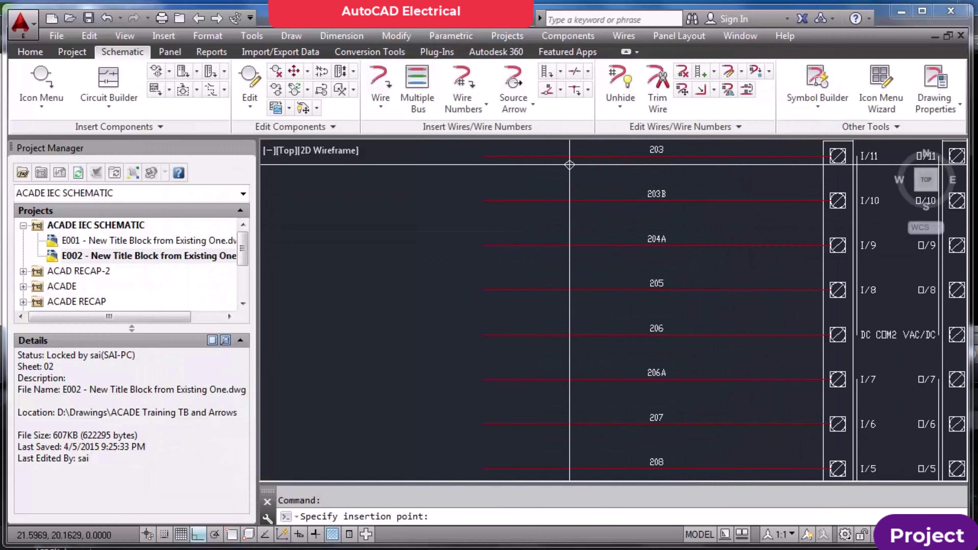
{"action": "scroll", "coordinate": [555, 278], "scroll_direction": "down", "scroll_amount": 3}
{"action": "scroll", "coordinate": [554, 277], "scroll_direction": "up", "scroll_amount": 3}
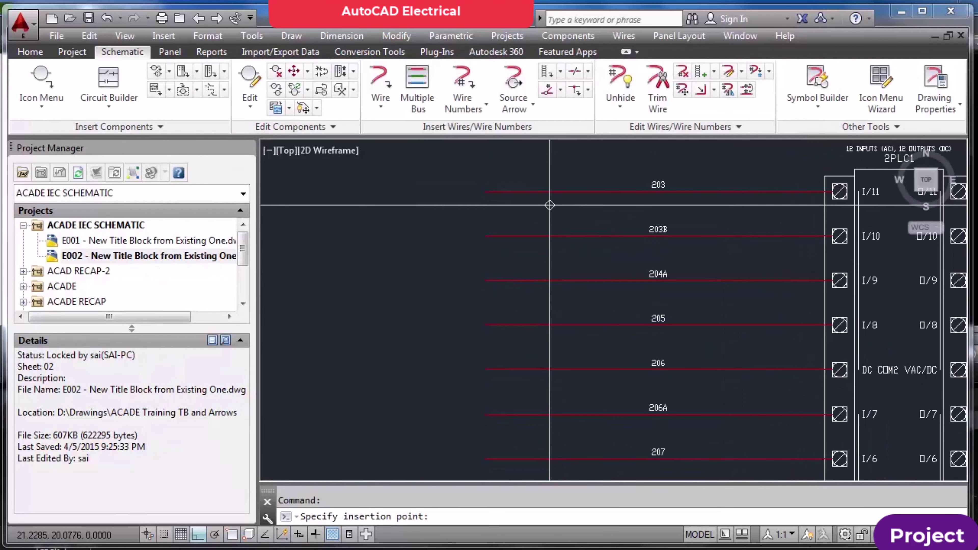
{"action": "left_click", "coordinate": [552, 193]}
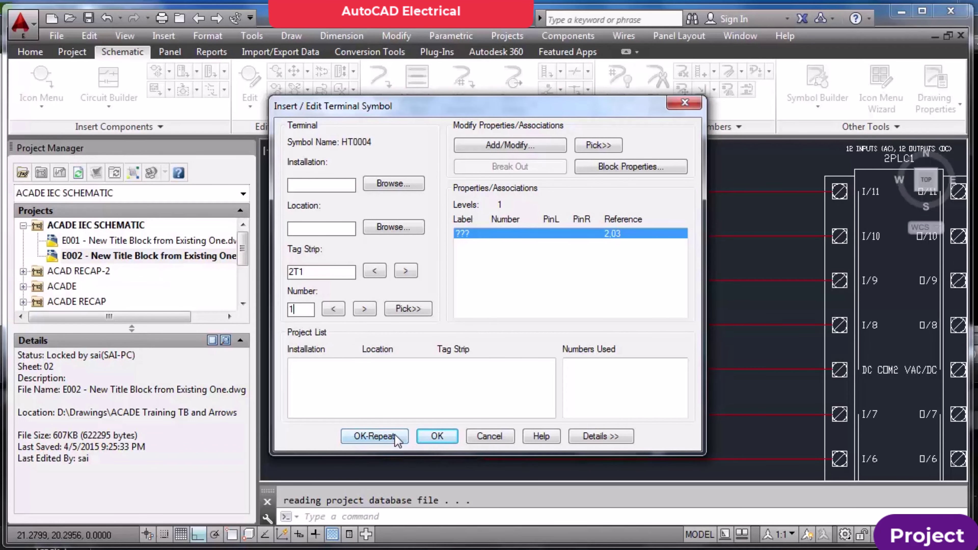
{"action": "left_click", "coordinate": [373, 436]}
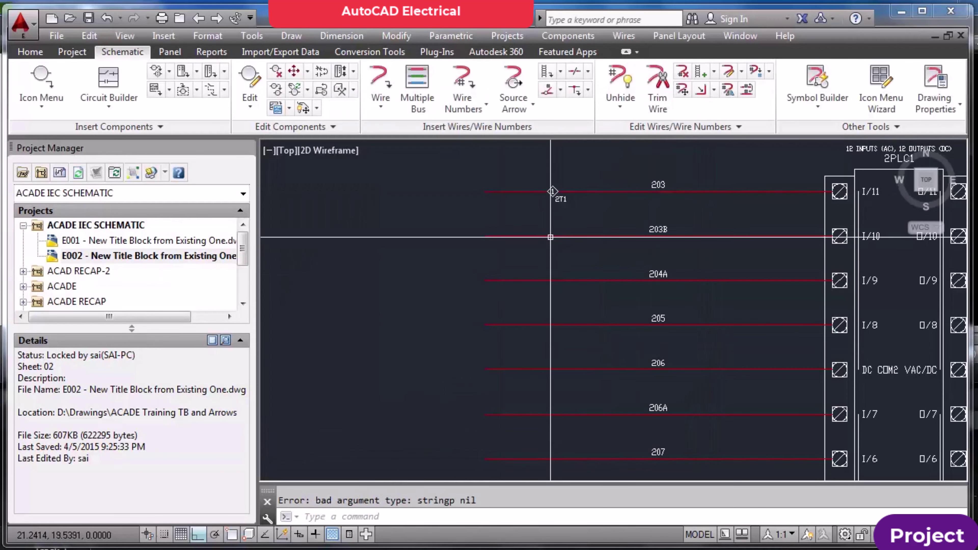
Insert a second Diamond with Terminal Number symbol on wire 203B with tag strip 2T1 and number 2
{"action": "scroll", "coordinate": [556, 230], "scroll_direction": "up", "scroll_amount": 2}
{"action": "scroll", "coordinate": [556, 230], "scroll_direction": "up", "scroll_amount": 2}
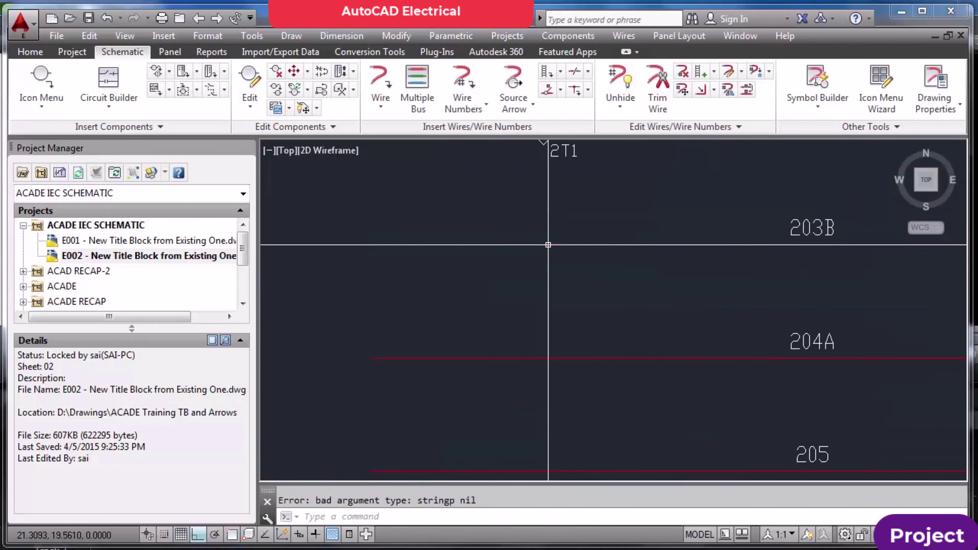
{"action": "key", "text": "Return"}
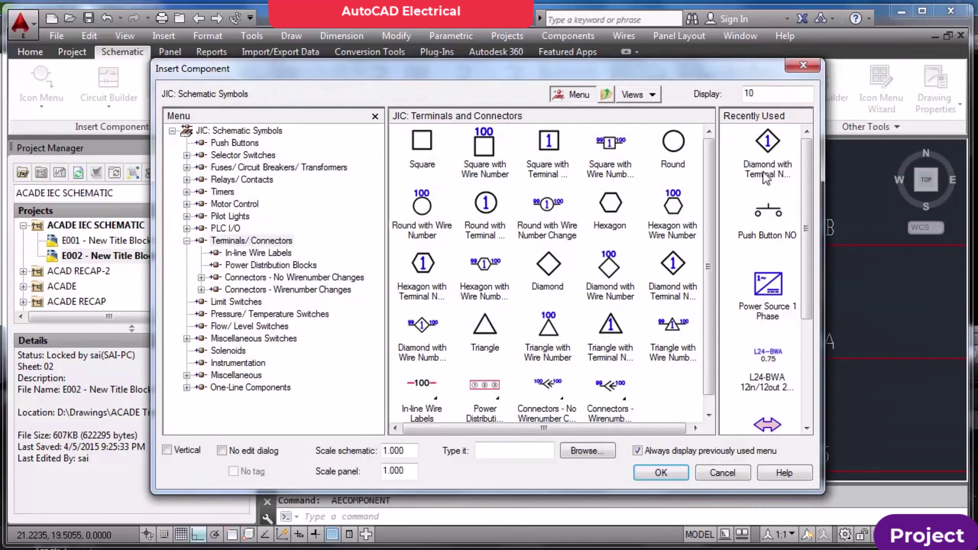
{"action": "left_click", "coordinate": [728, 188]}
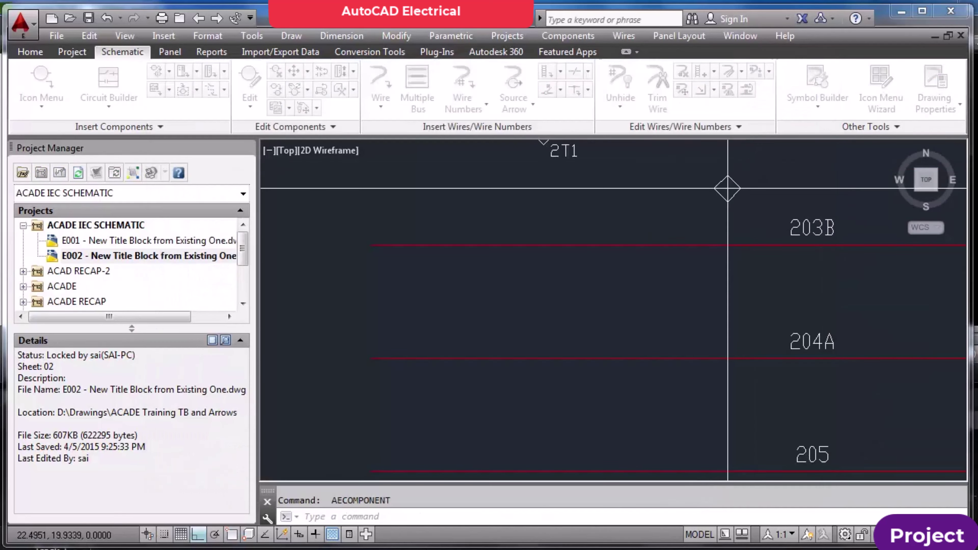
{"action": "left_click", "coordinate": [551, 249]}
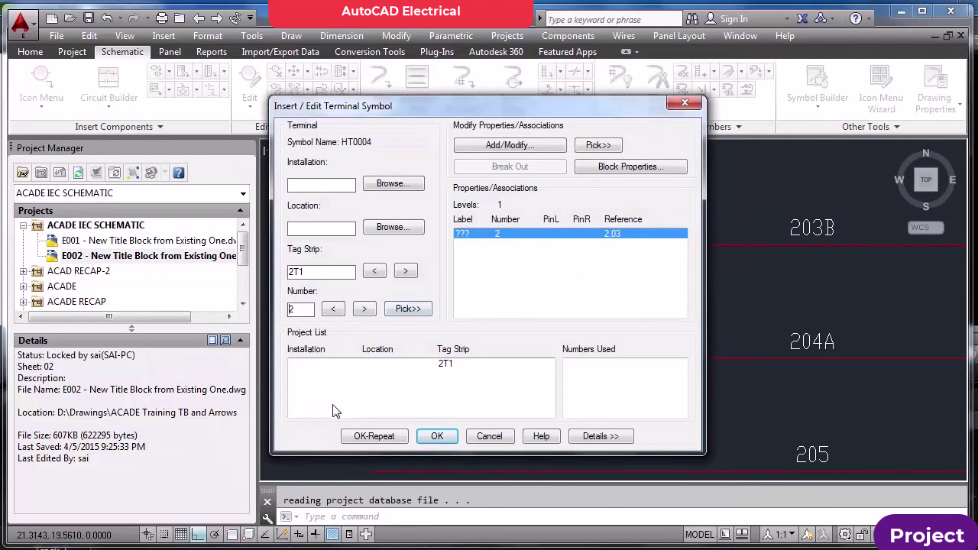
{"action": "left_click", "coordinate": [369, 436]}
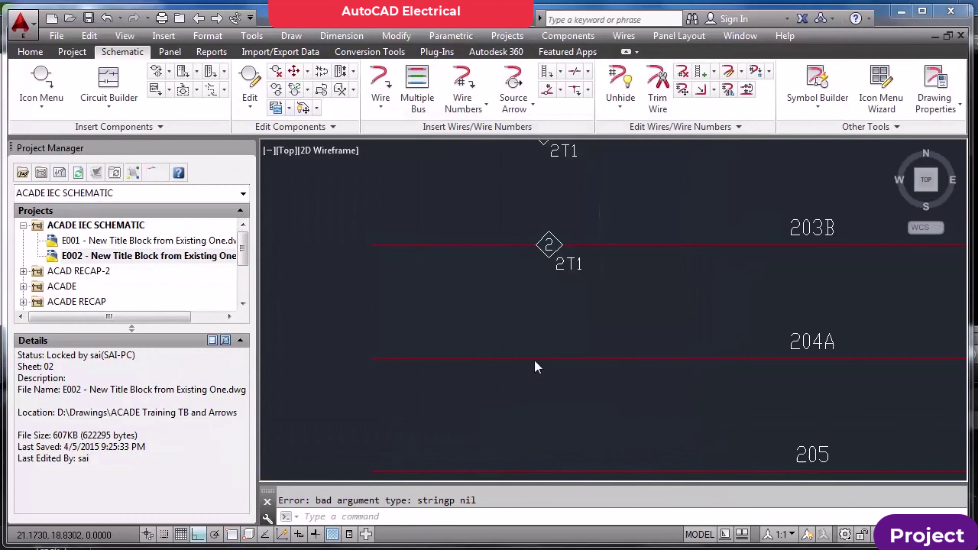
{"action": "key", "text": "Return"}
{"action": "key", "text": "Escape"}
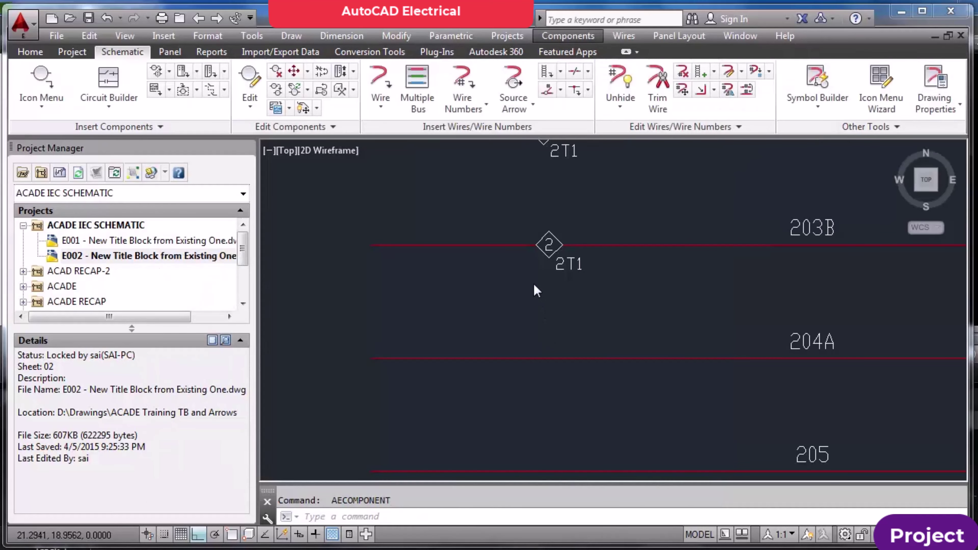
Delete the two diamond terminals from wires 203 and 203B with Delete Component
{"action": "left_click", "coordinate": [534, 283]}
{"action": "scroll", "coordinate": [544, 185], "scroll_direction": "down", "scroll_amount": 2}
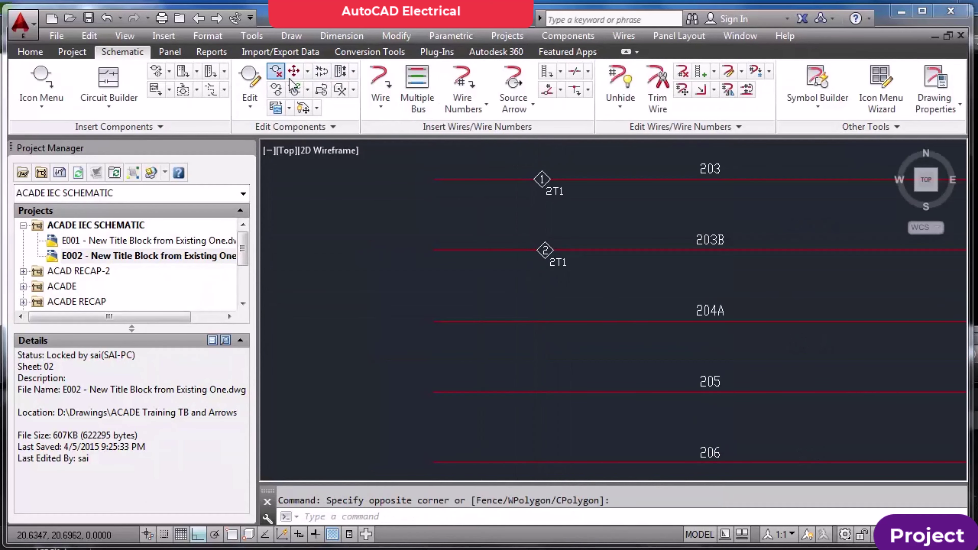
{"action": "left_click", "coordinate": [275, 71]}
{"action": "left_click", "coordinate": [499, 145]}
{"action": "left_click", "coordinate": [601, 255]}
{"action": "key", "text": "Return"}
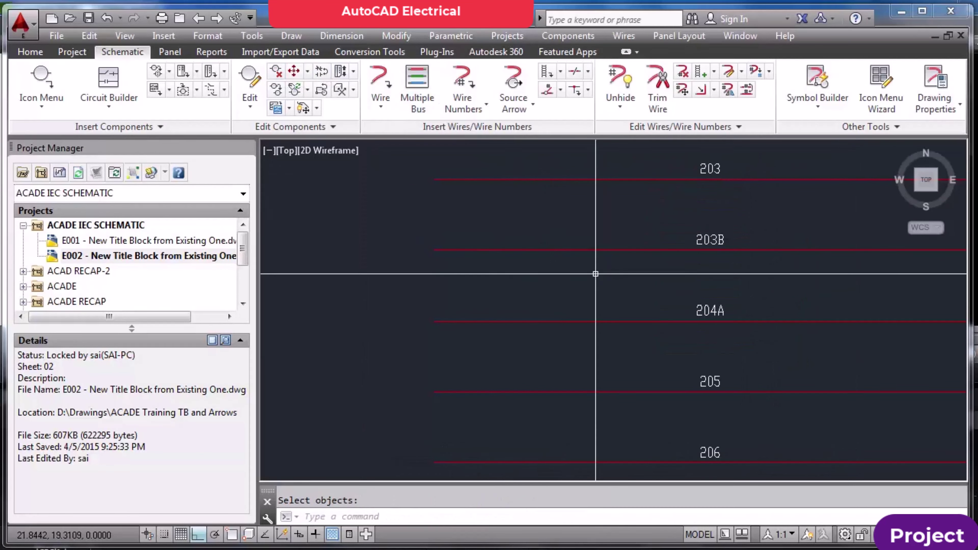
{"action": "key", "text": "Escape"}
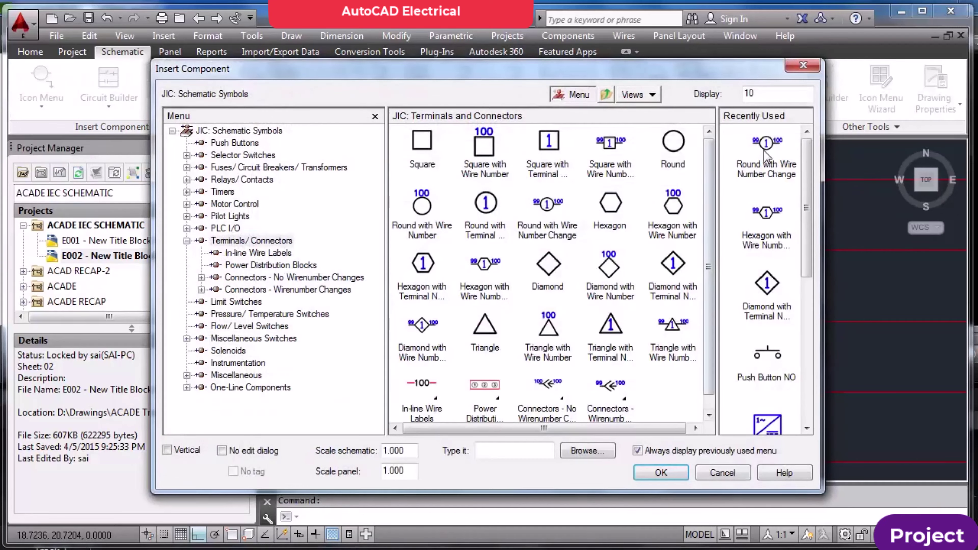
Insert Round with Wire Number Change terminals numbered 1, 2 and 3 of strip 2T1 on wires 203, 203B and 204A
{"action": "left_click", "coordinate": [765, 154]}
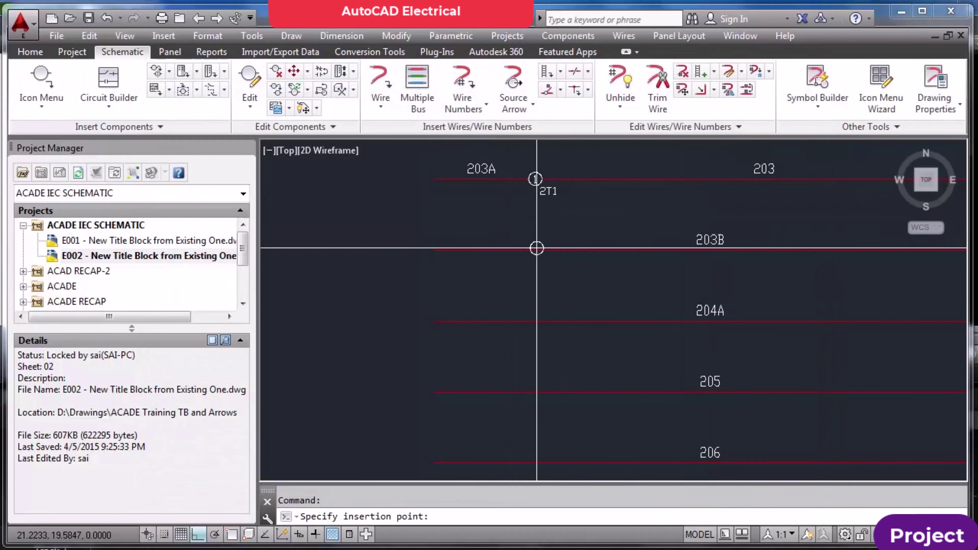
{"action": "left_click", "coordinate": [536, 248]}
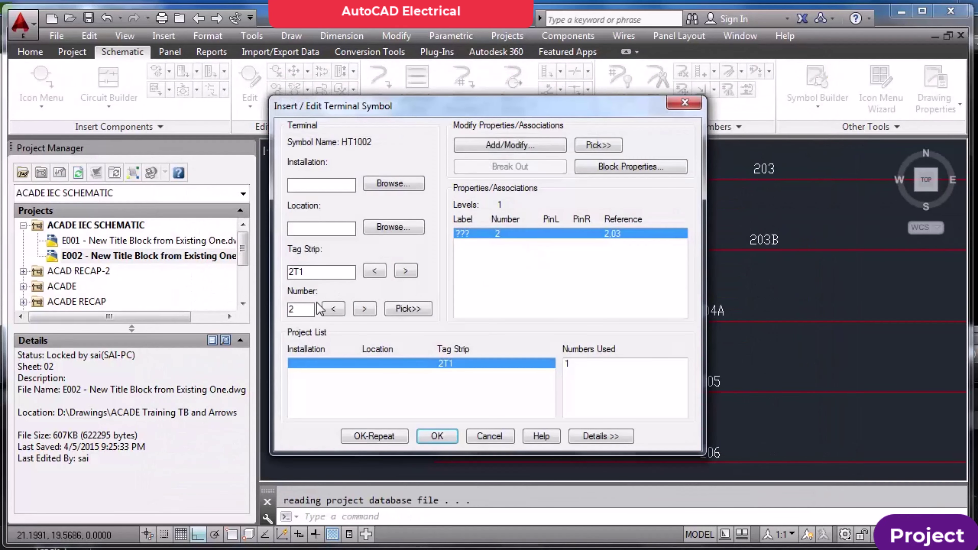
{"action": "left_click", "coordinate": [373, 437]}
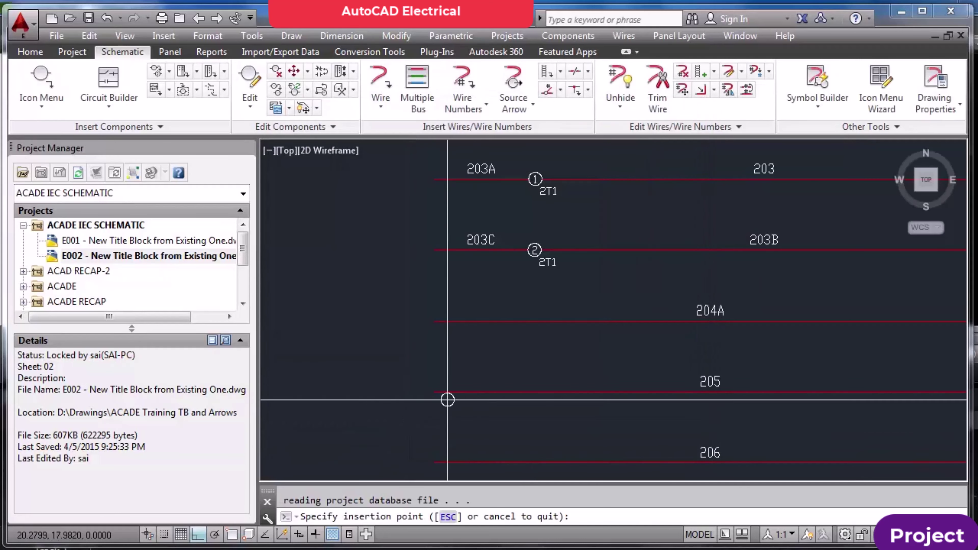
{"action": "left_click", "coordinate": [535, 321]}
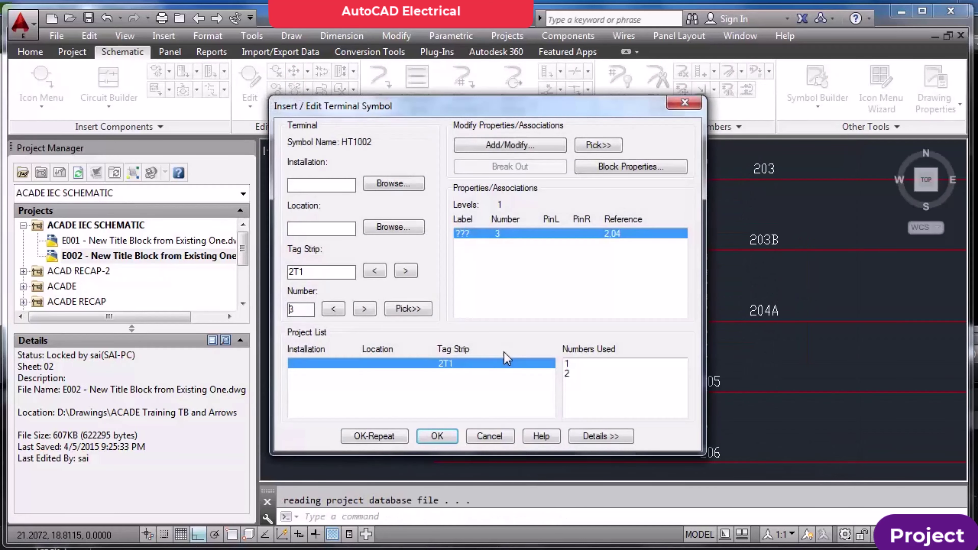
{"action": "left_click", "coordinate": [437, 437]}
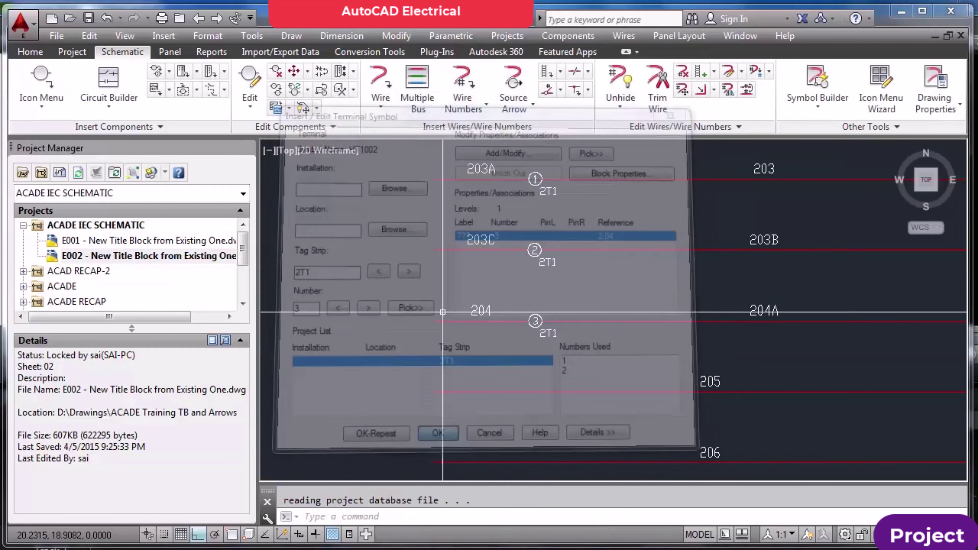
Copy terminal 3 of strip 2T1 onto wires 205 to 215 with Multiple Insert (Pick Master), fencing across the wires and keeping all without asking
{"action": "scroll", "coordinate": [493, 437], "scroll_direction": "down", "scroll_amount": 4}
{"action": "scroll", "coordinate": [492, 437], "scroll_direction": "down", "scroll_amount": 4}
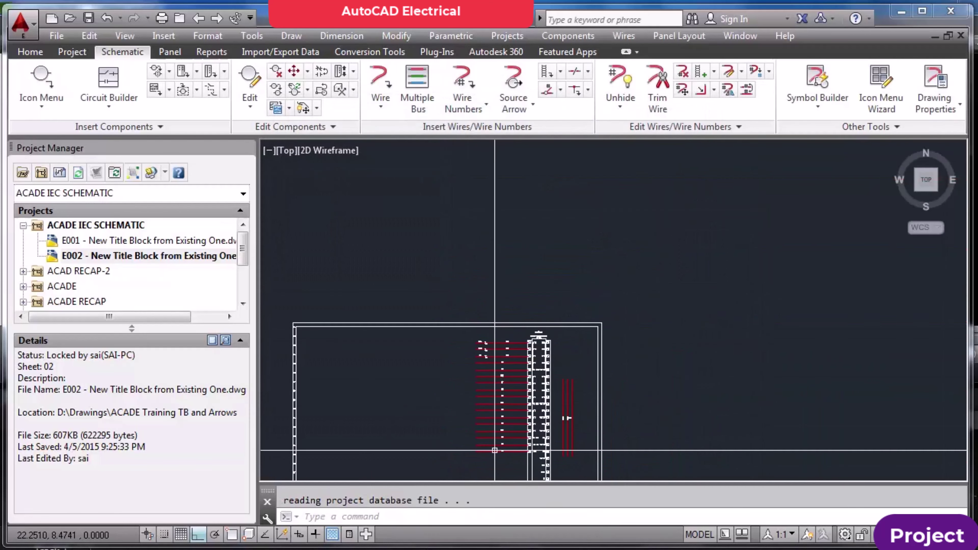
{"action": "left_click", "coordinate": [169, 90]}
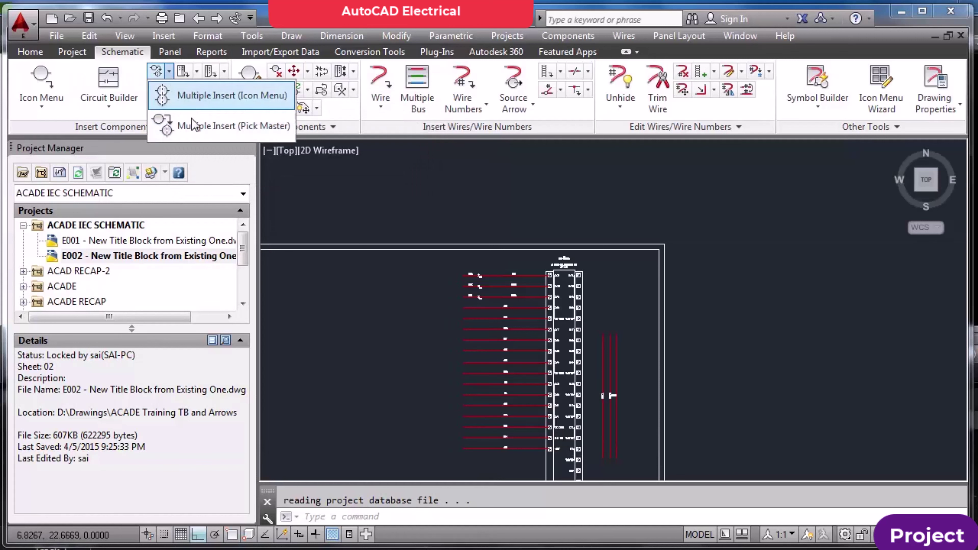
{"action": "left_click", "coordinate": [195, 125]}
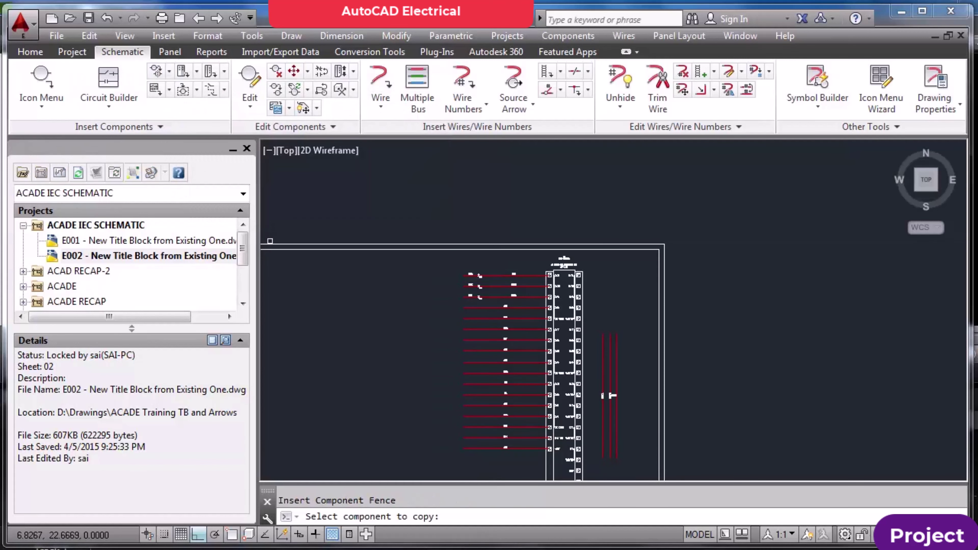
{"action": "scroll", "coordinate": [482, 304], "scroll_direction": "up", "scroll_amount": 5}
{"action": "left_click", "coordinate": [462, 271]}
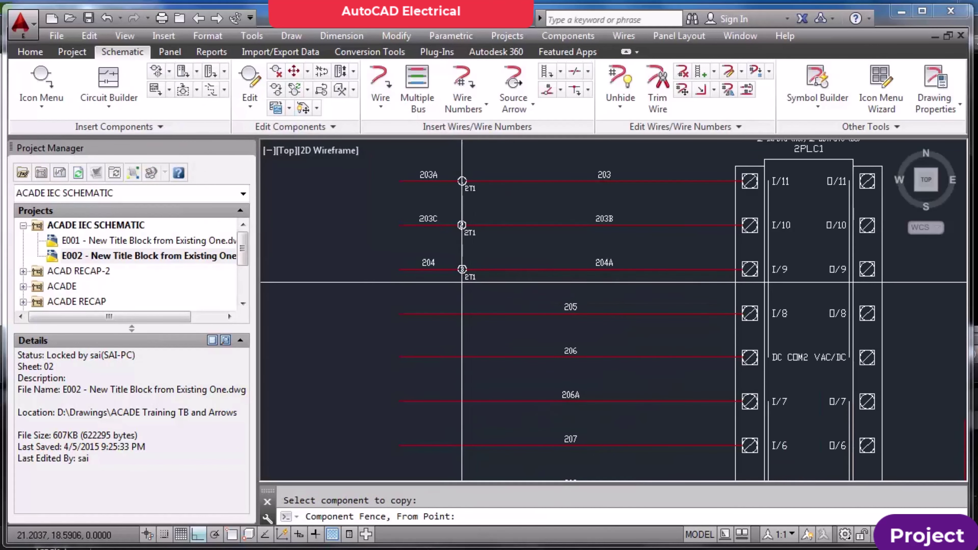
{"action": "scroll", "coordinate": [462, 283], "scroll_direction": "down", "scroll_amount": 5}
{"action": "scroll", "coordinate": [462, 284], "scroll_direction": "down", "scroll_amount": 3}
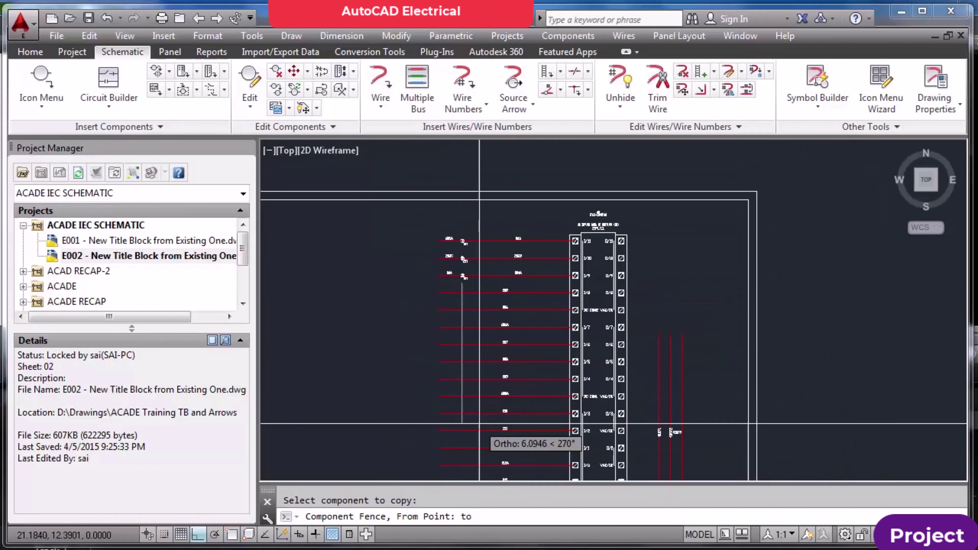
{"action": "left_click", "coordinate": [473, 344]}
{"action": "left_click", "coordinate": [473, 464]}
{"action": "left_click", "coordinate": [456, 462]}
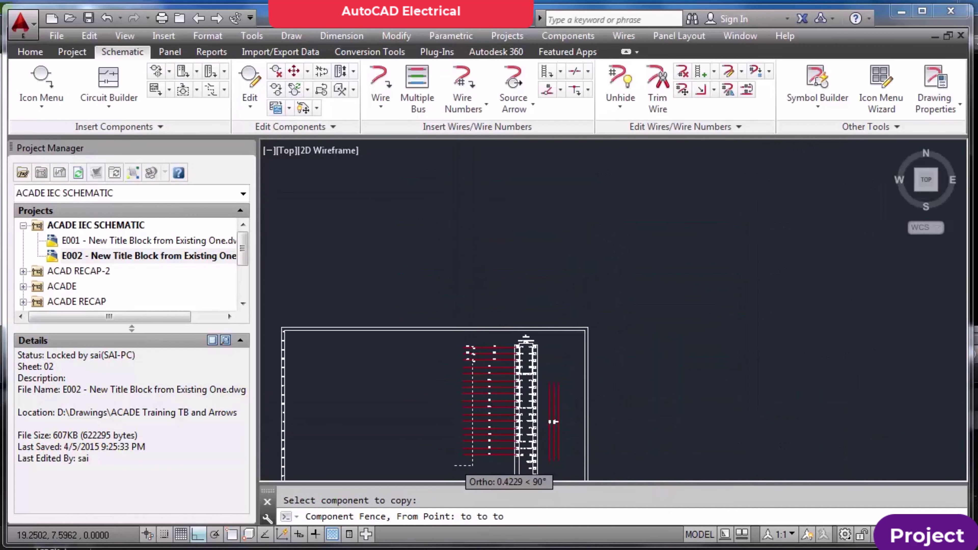
{"action": "key", "text": "Return"}
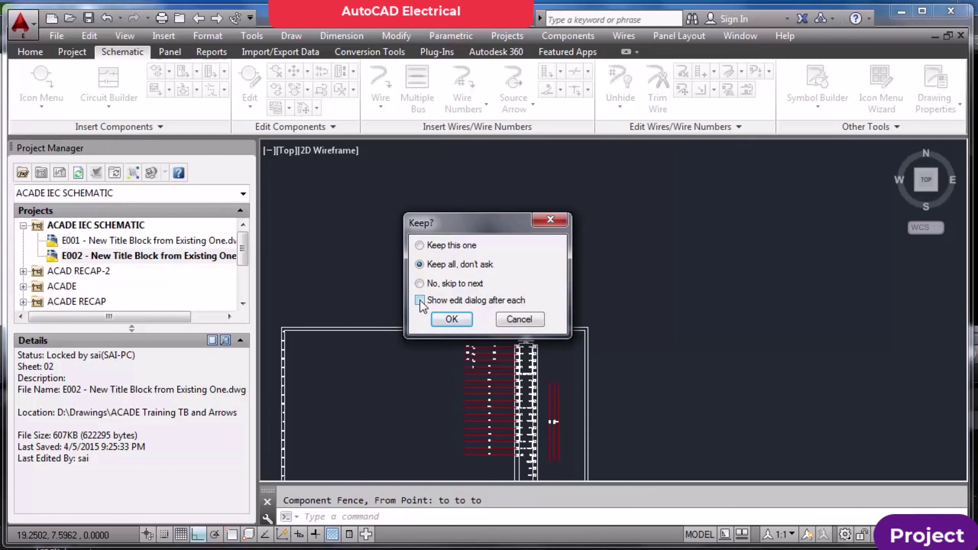
{"action": "left_click", "coordinate": [443, 320]}
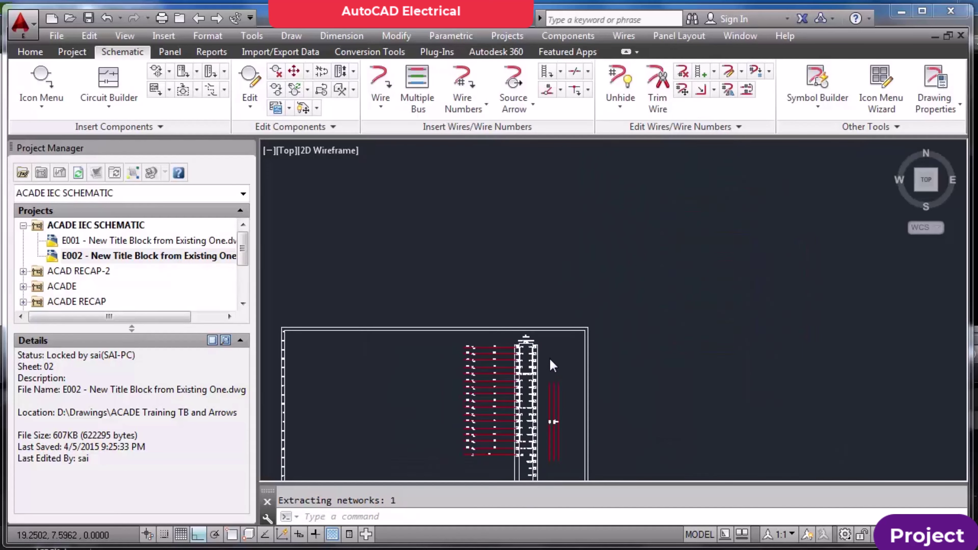
Delete terminals 12 and 13 of strip 2T1 from wires 211 and 212 with Delete Component
{"action": "scroll", "coordinate": [482, 460], "scroll_direction": "up", "scroll_amount": 5}
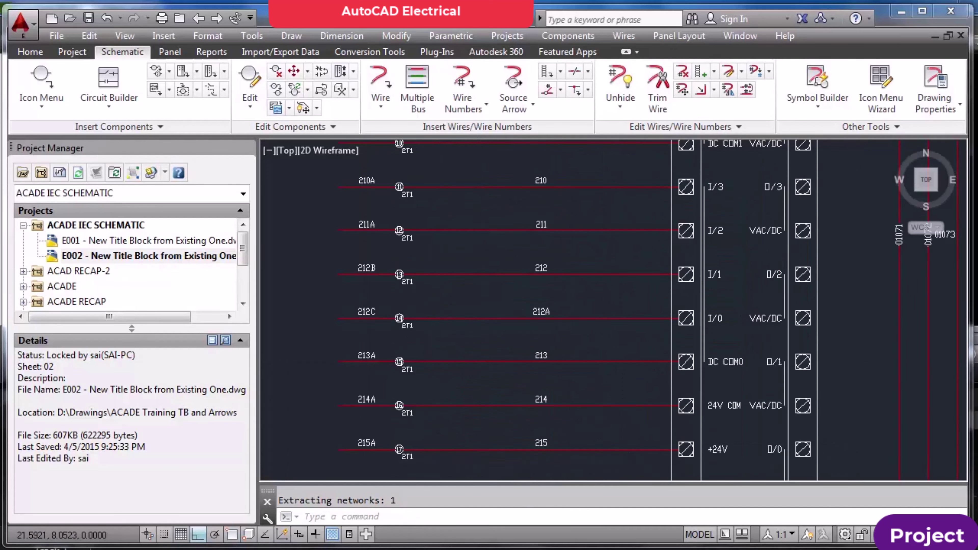
{"action": "scroll", "coordinate": [424, 462], "scroll_direction": "up", "scroll_amount": 2}
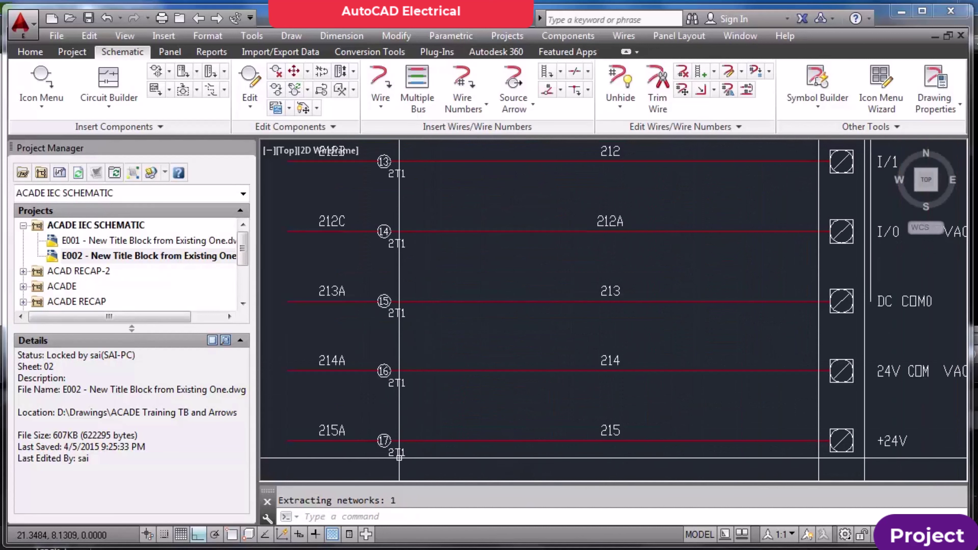
{"action": "scroll", "coordinate": [415, 440], "scroll_direction": "down", "scroll_amount": 2}
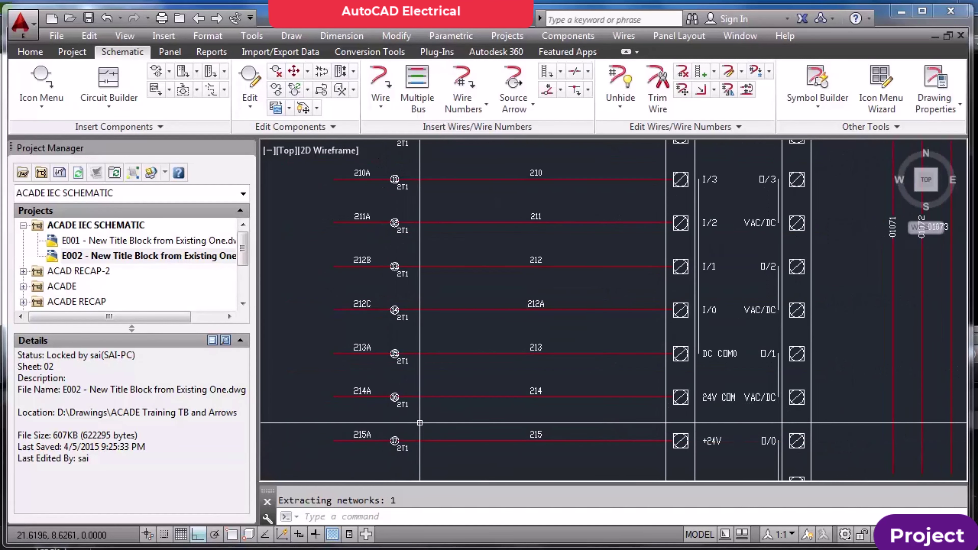
{"action": "left_click", "coordinate": [275, 71]}
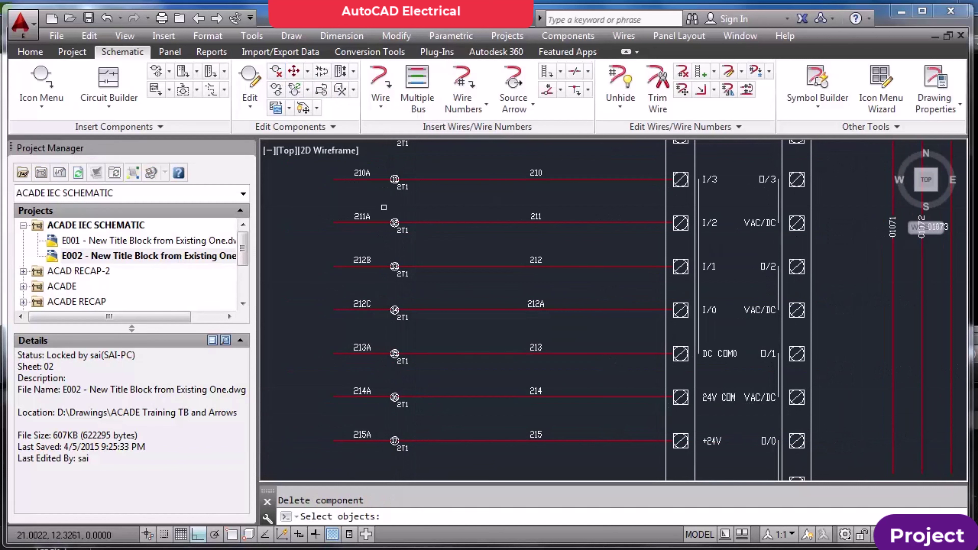
{"action": "left_click", "coordinate": [384, 207]}
{"action": "left_click", "coordinate": [426, 278]}
{"action": "key", "text": "Return"}
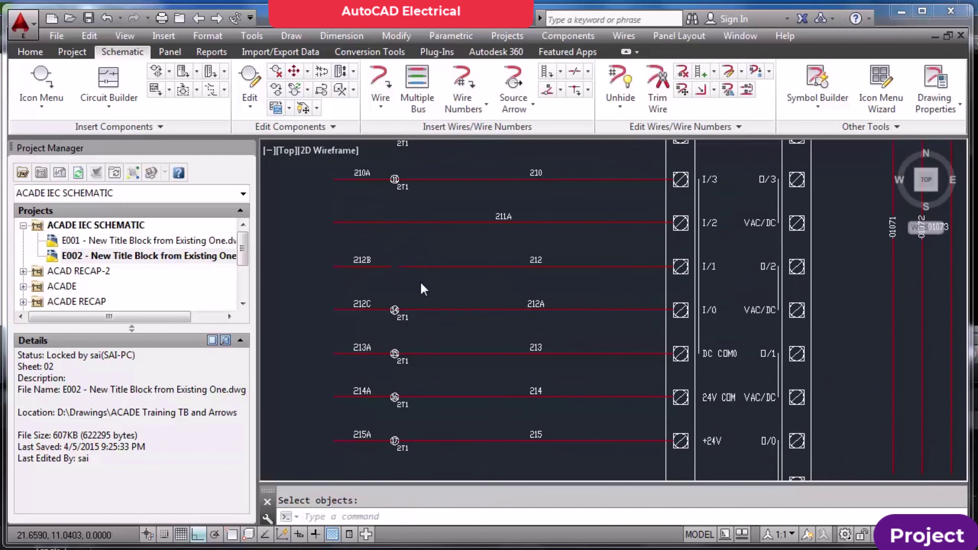
Examine the 2T1 terminal numbering above and below the two wires without terminals
{"action": "scroll", "coordinate": [397, 354], "scroll_direction": "up", "scroll_amount": 4}
{"action": "scroll", "coordinate": [396, 354], "scroll_direction": "up", "scroll_amount": 2}
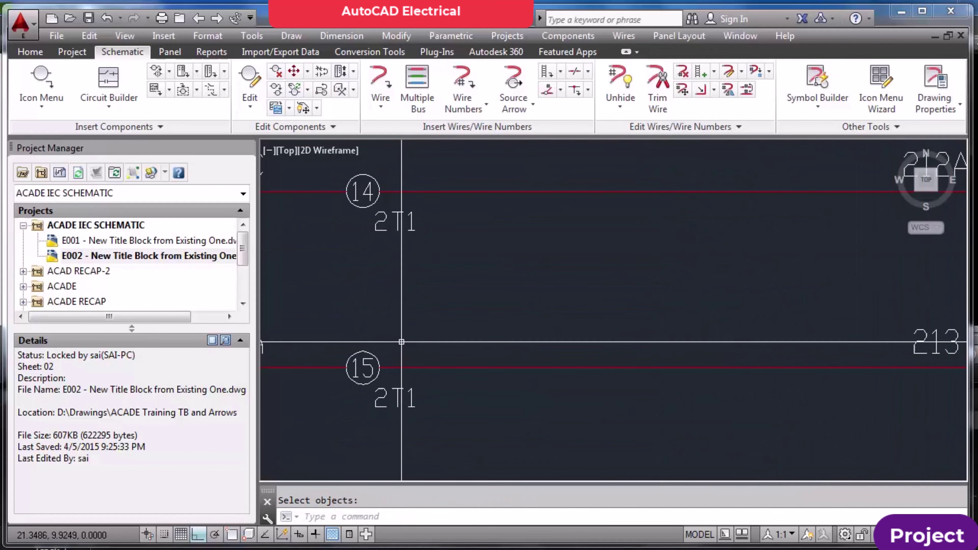
{"action": "scroll", "coordinate": [396, 353], "scroll_direction": "down", "scroll_amount": 2}
{"action": "scroll", "coordinate": [397, 254], "scroll_direction": "down", "scroll_amount": 4}
{"action": "scroll", "coordinate": [389, 257], "scroll_direction": "up", "scroll_amount": 4}
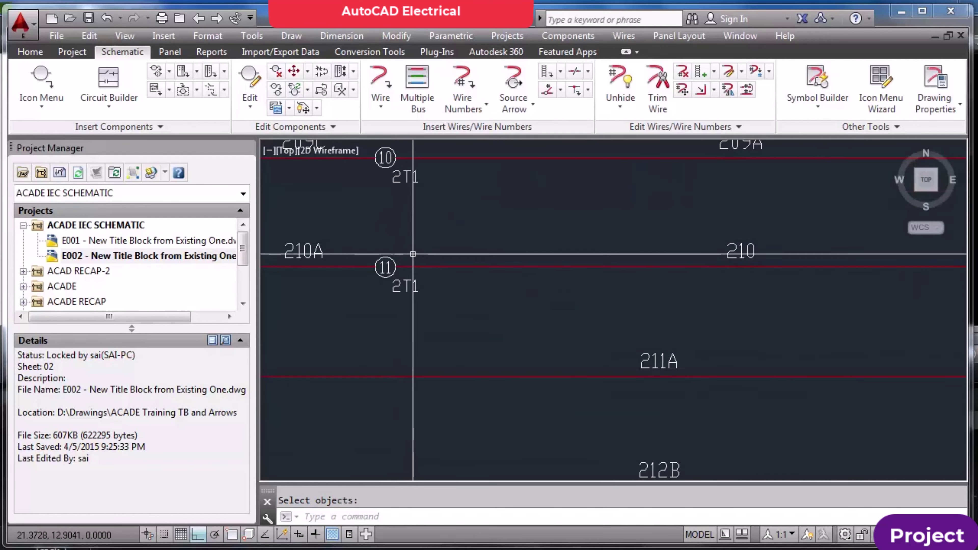
{"action": "scroll", "coordinate": [410, 293], "scroll_direction": "down", "scroll_amount": 4}
{"action": "scroll", "coordinate": [419, 334], "scroll_direction": "down", "scroll_amount": 4}
{"action": "scroll", "coordinate": [424, 347], "scroll_direction": "up", "scroll_amount": 6}
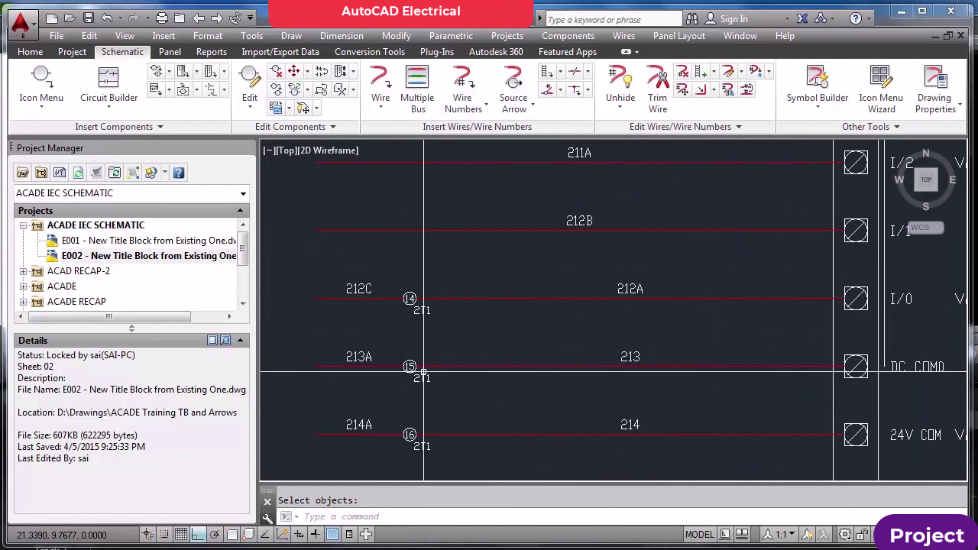
Renumber the 2T1 terminals on wires 212C and 213A to 12 and 13 with Terminal Renumber (Pick Mode), starting with 12
{"action": "left_click", "coordinate": [568, 36]}
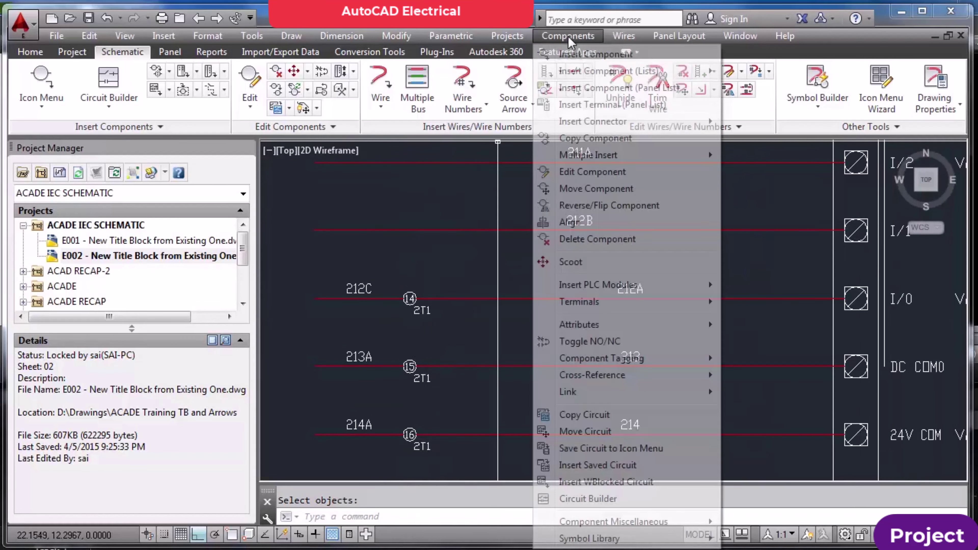
{"action": "mouse_move", "coordinate": [589, 302]}
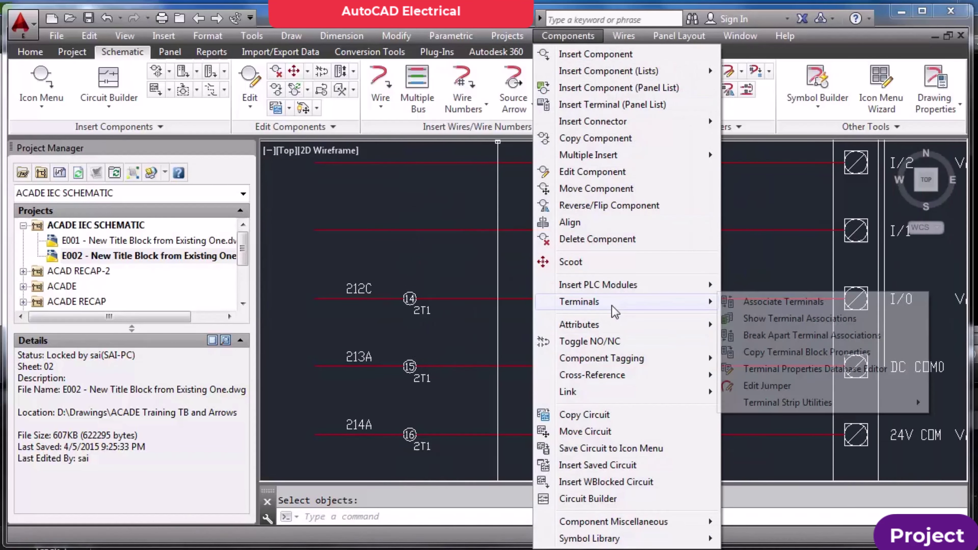
{"action": "mouse_move", "coordinate": [764, 403]}
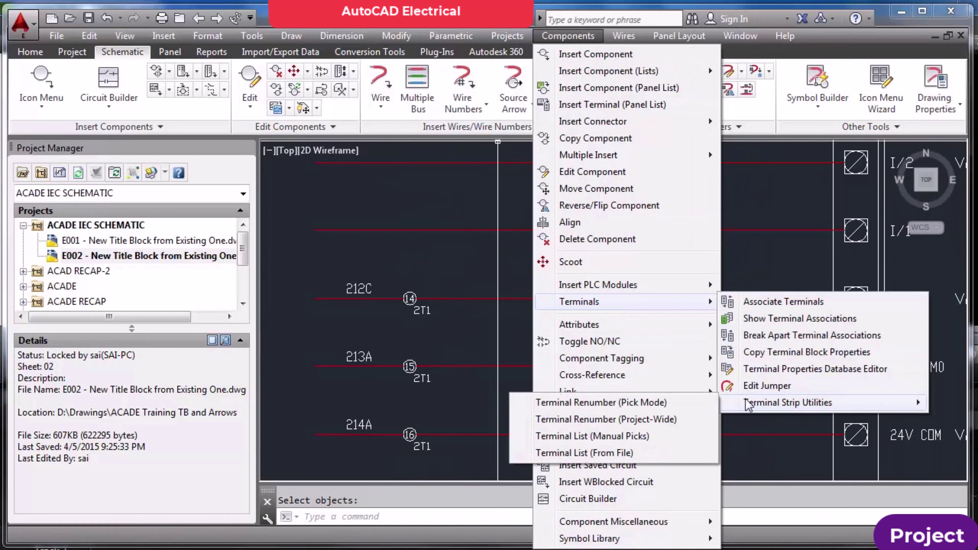
{"action": "left_click", "coordinate": [668, 403]}
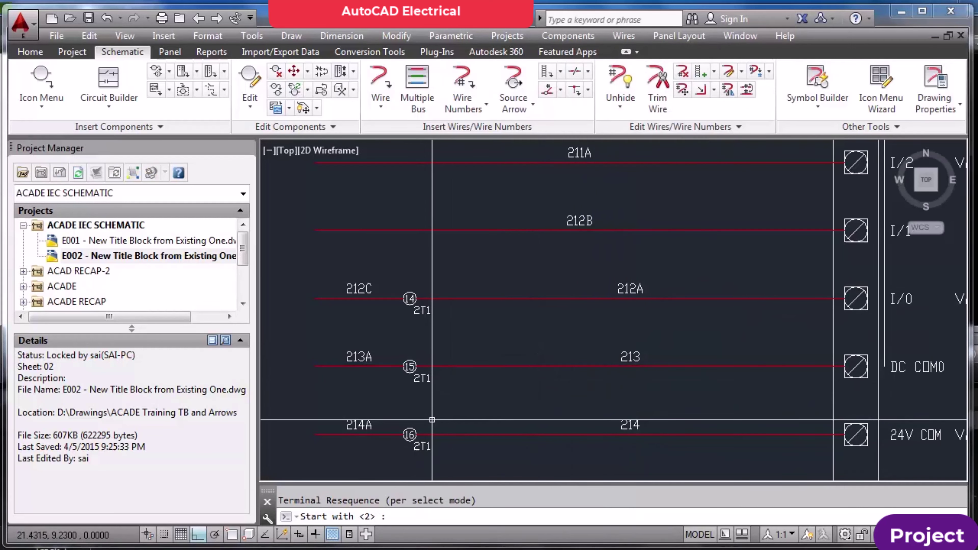
{"action": "scroll", "coordinate": [416, 308], "scroll_direction": "down", "scroll_amount": 3}
{"action": "scroll", "coordinate": [416, 222], "scroll_direction": "up", "scroll_amount": 5}
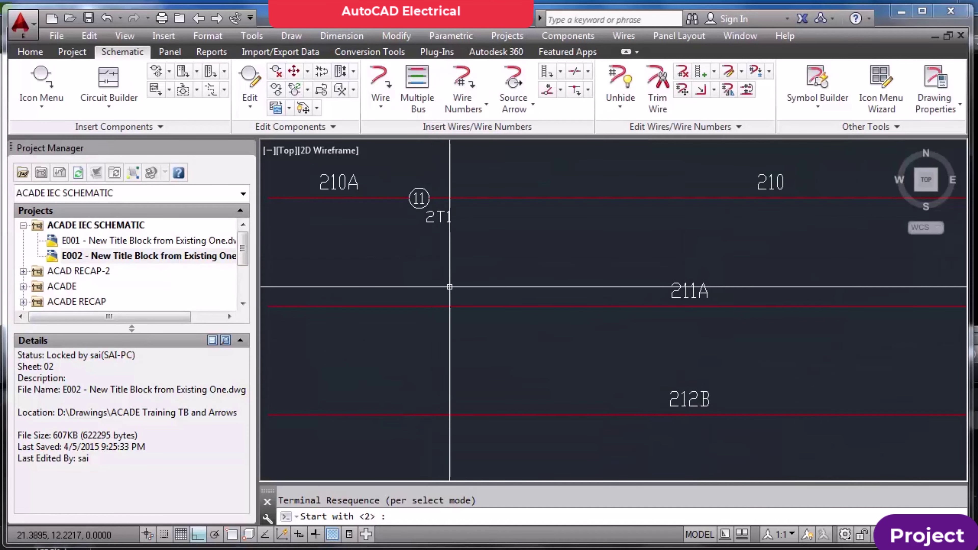
{"action": "scroll", "coordinate": [439, 216], "scroll_direction": "down", "scroll_amount": 3}
{"action": "scroll", "coordinate": [447, 392], "scroll_direction": "up", "scroll_amount": 4}
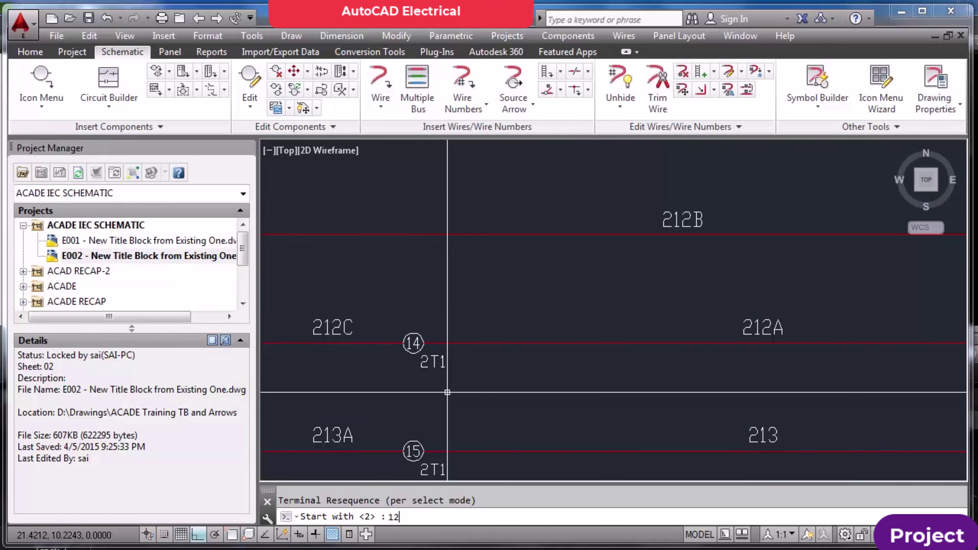
{"action": "key", "text": "Return"}
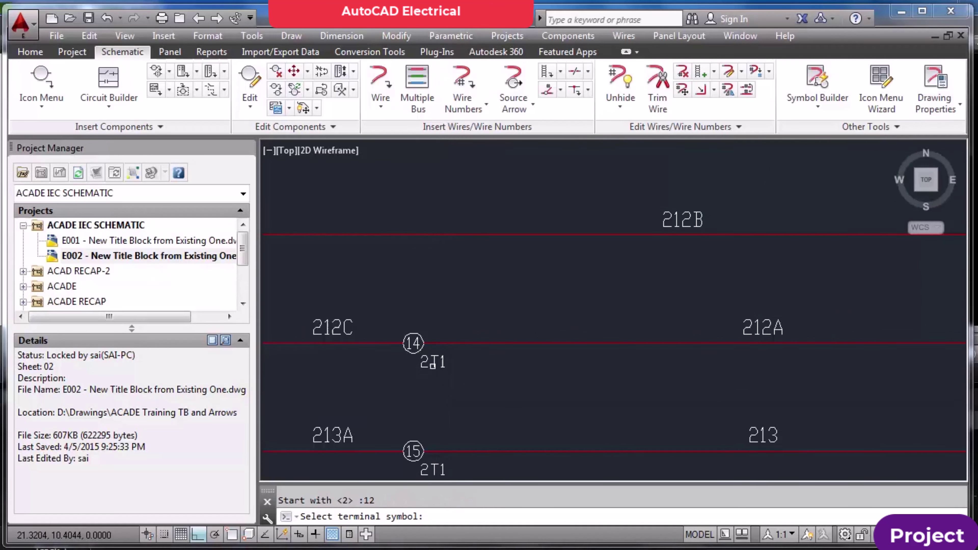
{"action": "left_click", "coordinate": [432, 365]}
{"action": "scroll", "coordinate": [455, 395], "scroll_direction": "down", "scroll_amount": 4}
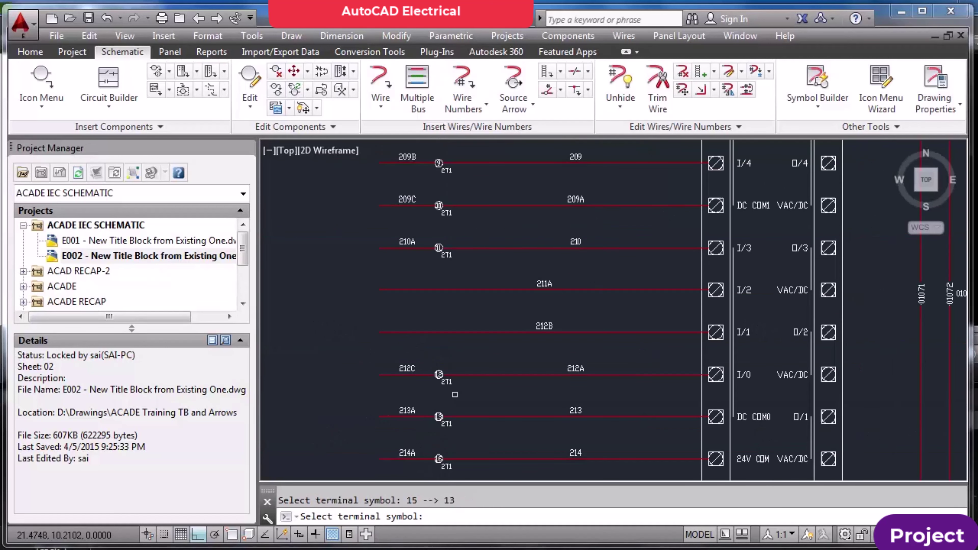
Continue the renumbering on wires 214A and 215A with 14 and 15, and end the command
{"action": "scroll", "coordinate": [438, 461], "scroll_direction": "up", "scroll_amount": 4}
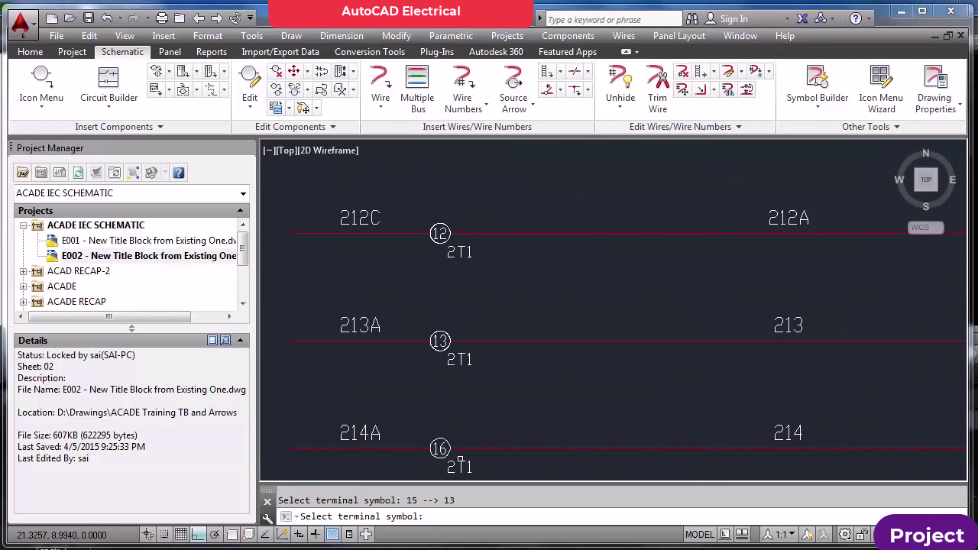
{"action": "key", "text": "Return"}
{"action": "scroll", "coordinate": [471, 430], "scroll_direction": "down", "scroll_amount": 4}
{"action": "scroll", "coordinate": [478, 417], "scroll_direction": "up", "scroll_amount": 4}
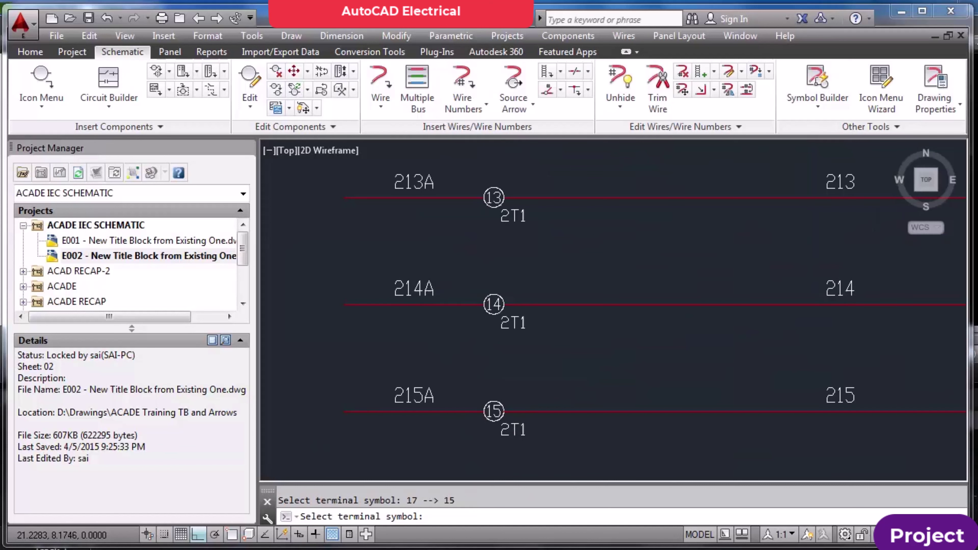
{"action": "key", "text": "Escape"}
Draw a horizontal bus of 3 wires with 0.5000 spacing in the empty space left of the PLC module, with snap turned on
{"action": "type", "text": "z"}
{"action": "key", "text": "Return"}
{"action": "scroll", "coordinate": [501, 308], "scroll_direction": "down", "scroll_amount": 8}
{"action": "type", "text": "E"}
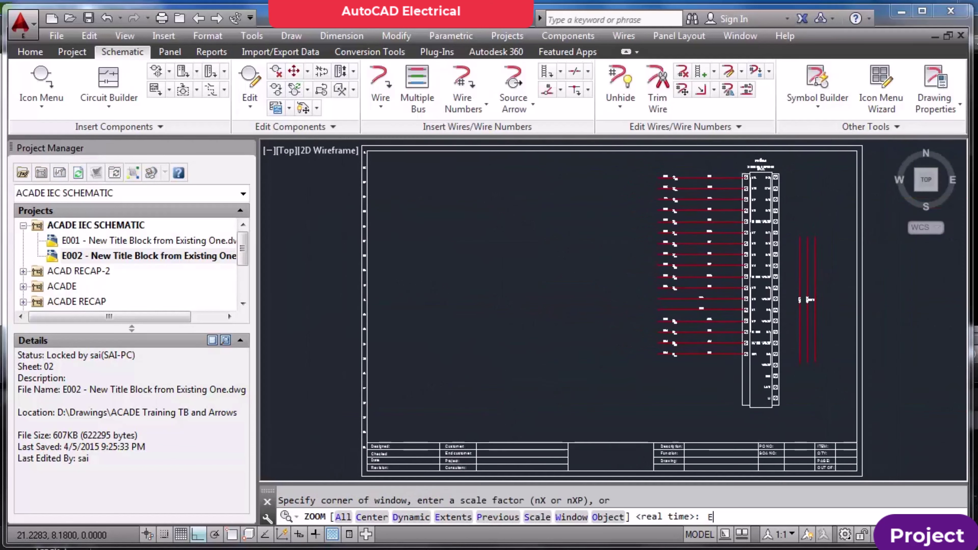
{"action": "key", "text": "Return"}
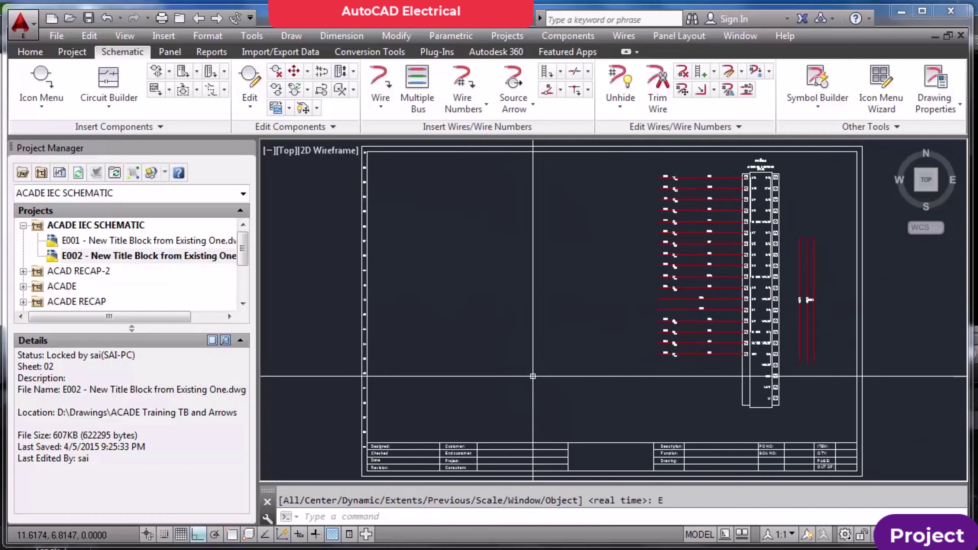
{"action": "left_click", "coordinate": [423, 87]}
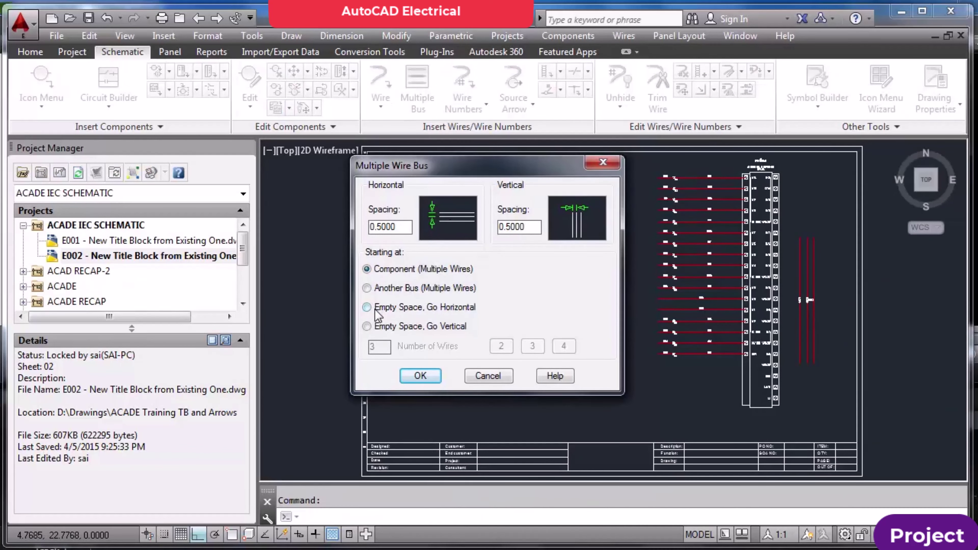
{"action": "left_click", "coordinate": [375, 308]}
{"action": "left_click", "coordinate": [425, 376]}
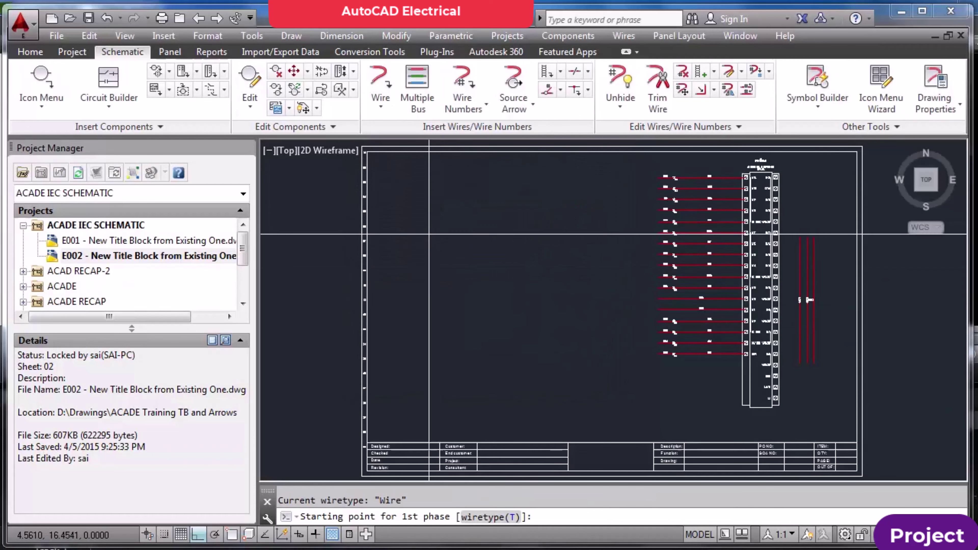
{"action": "left_click", "coordinate": [164, 534]}
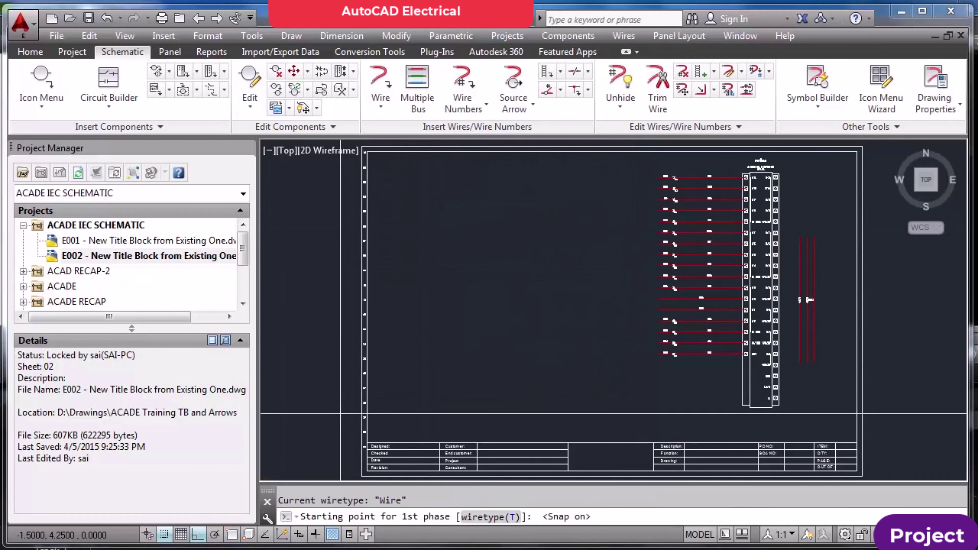
{"action": "left_click", "coordinate": [405, 230]}
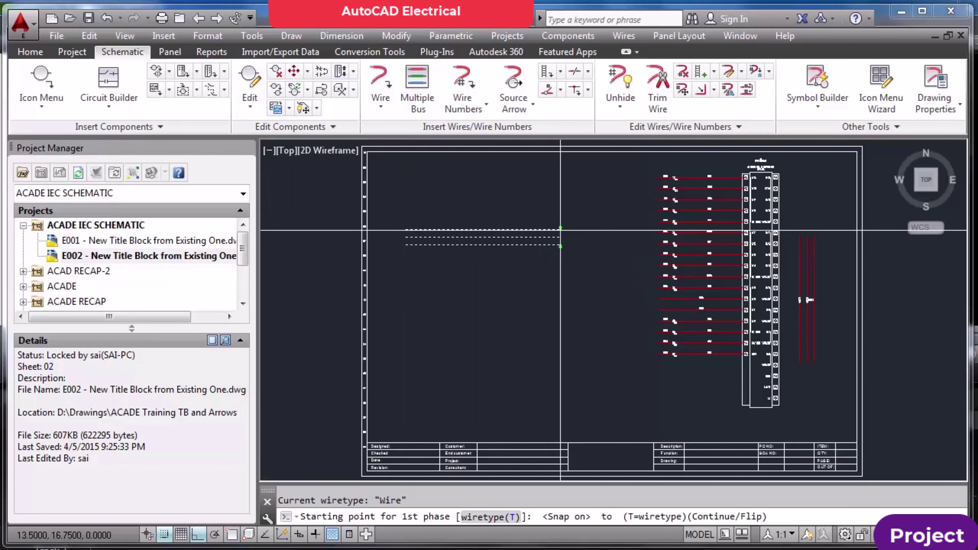
{"action": "left_click", "coordinate": [562, 236]}
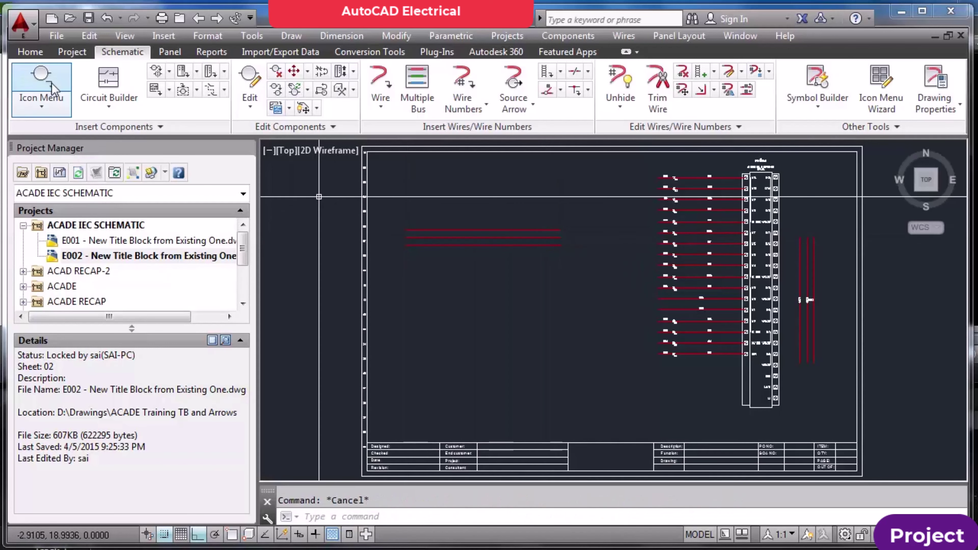
{"action": "left_click", "coordinate": [58, 89]}
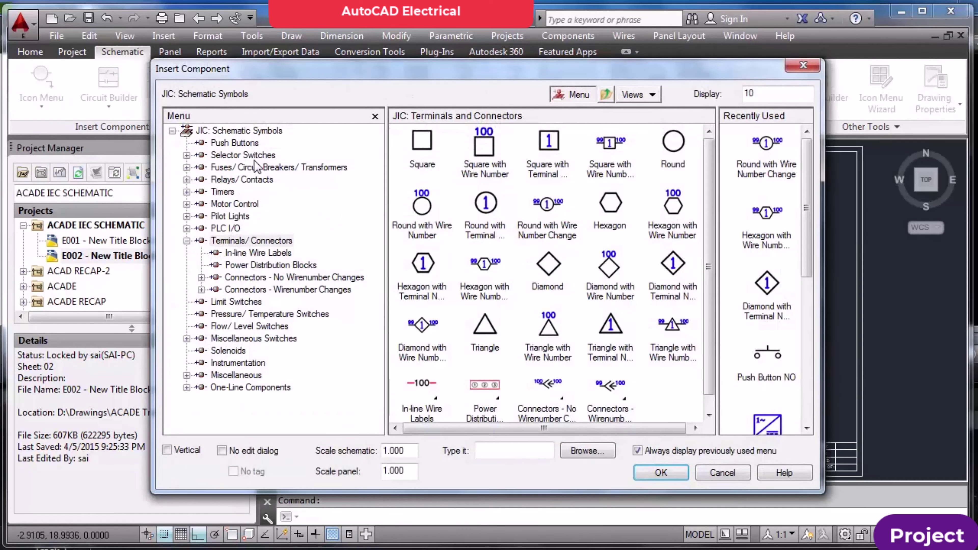
{"action": "left_click", "coordinate": [267, 133]}
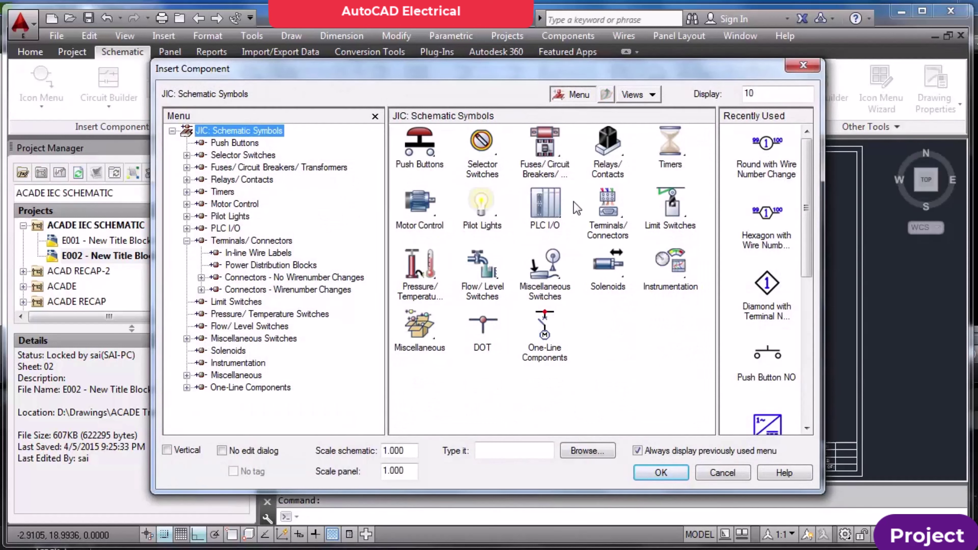
{"action": "left_click", "coordinate": [551, 172]}
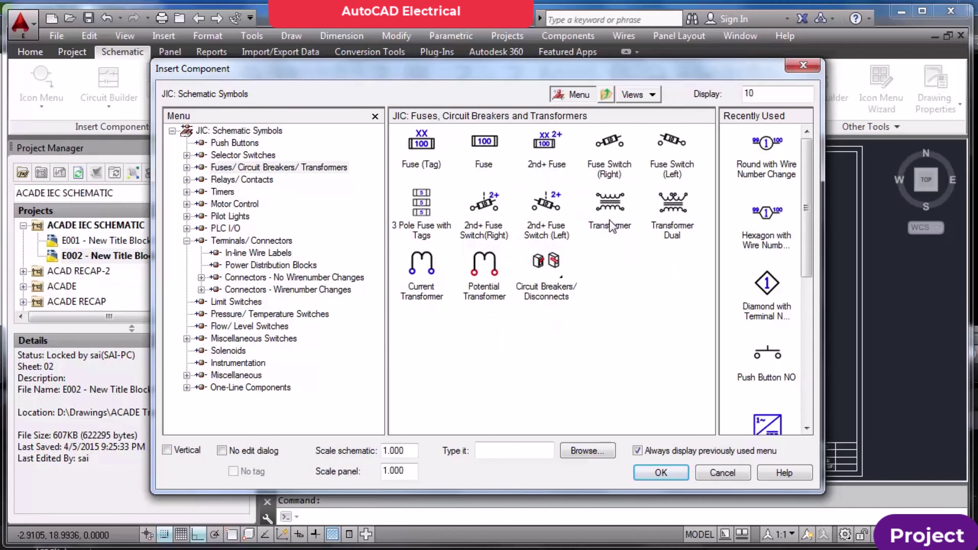
{"action": "left_click", "coordinate": [430, 214]}
{"action": "key", "text": "Escape"}
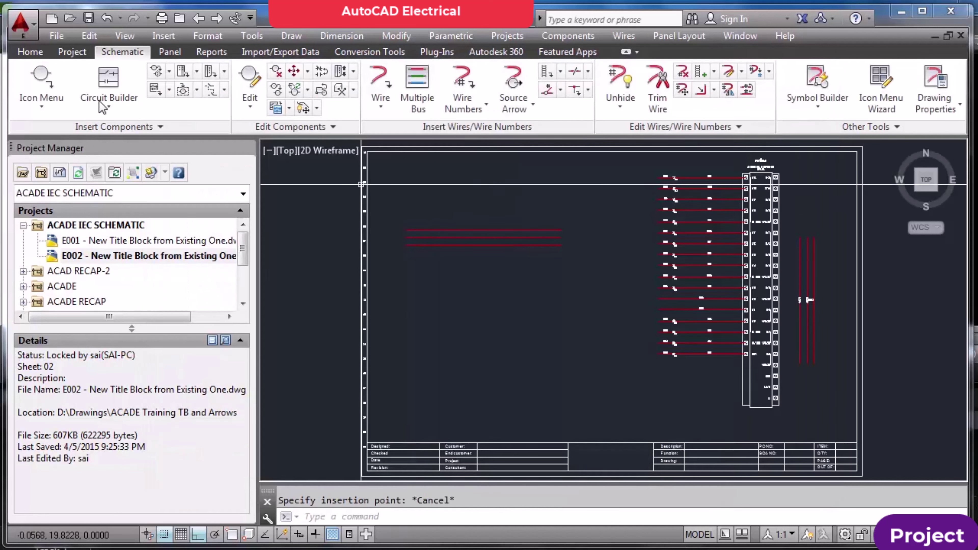
Insert a 3 Pole Motor Circuit Protector on the bus's top wire, building down across all three wires, with tag 2CB1
{"action": "left_click", "coordinate": [50, 85]}
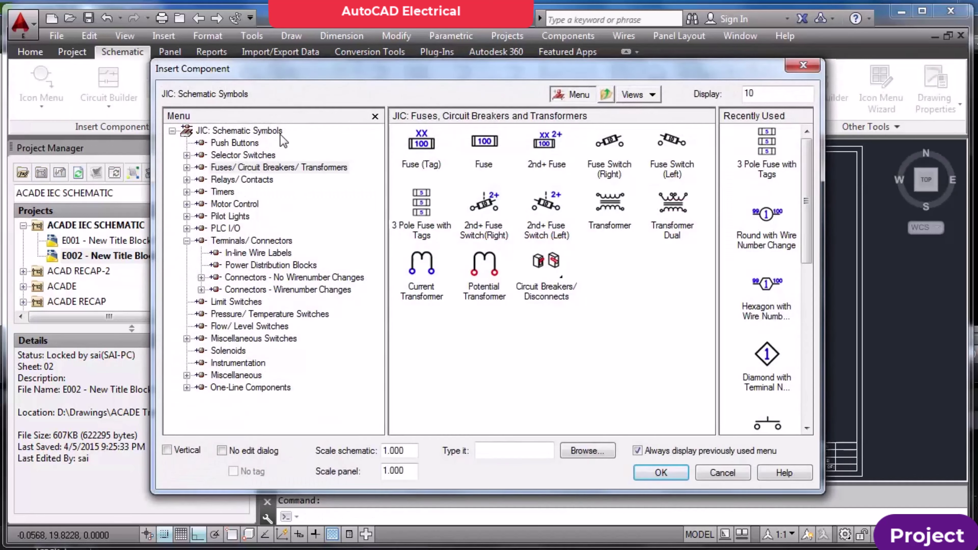
{"action": "left_click", "coordinate": [280, 134]}
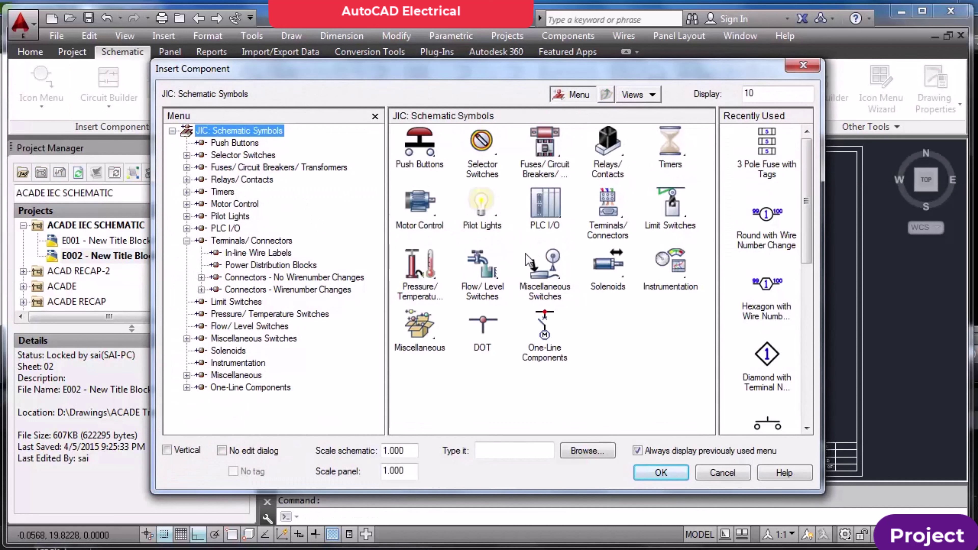
{"action": "left_click", "coordinate": [561, 168]}
{"action": "left_click", "coordinate": [555, 266]}
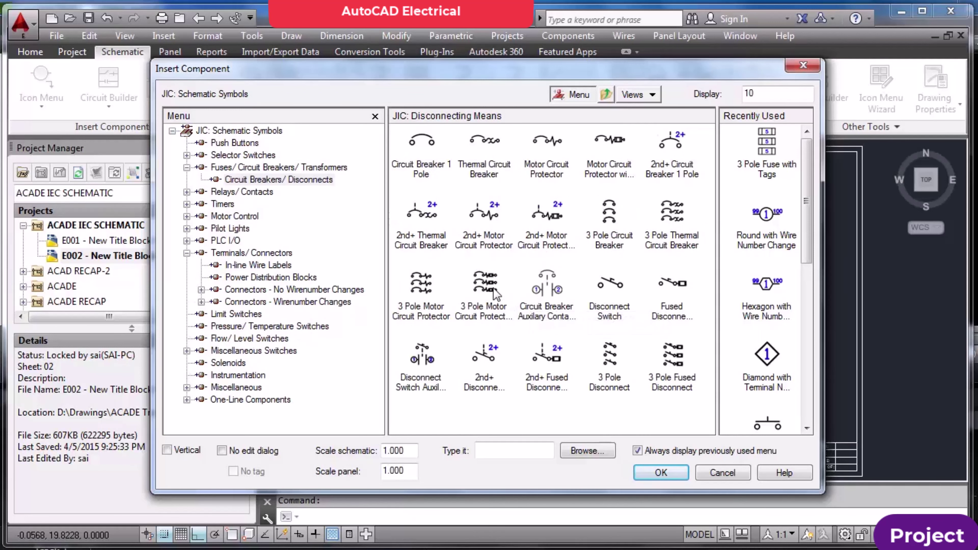
{"action": "left_click", "coordinate": [435, 288]}
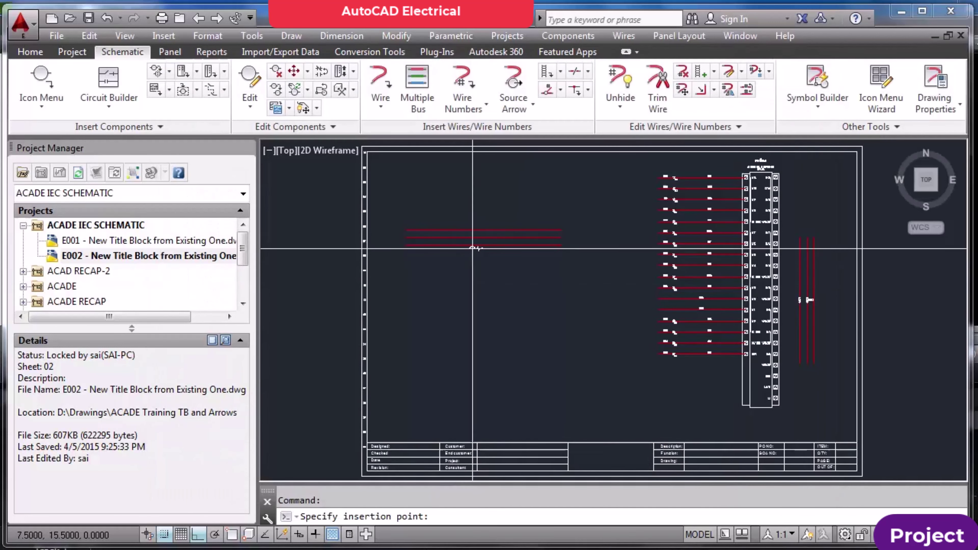
{"action": "scroll", "coordinate": [474, 249], "scroll_direction": "up", "scroll_amount": 5}
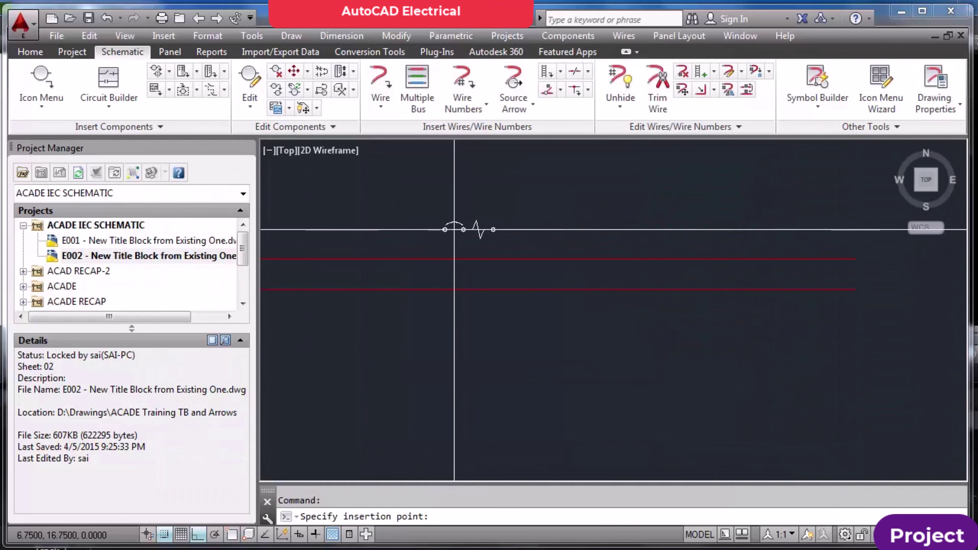
{"action": "left_click", "coordinate": [454, 230]}
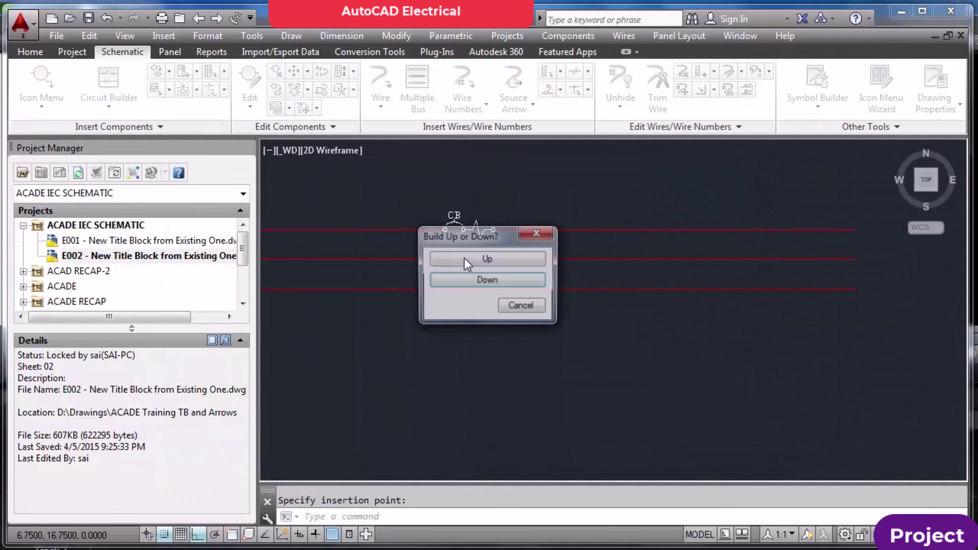
{"action": "left_click", "coordinate": [484, 281]}
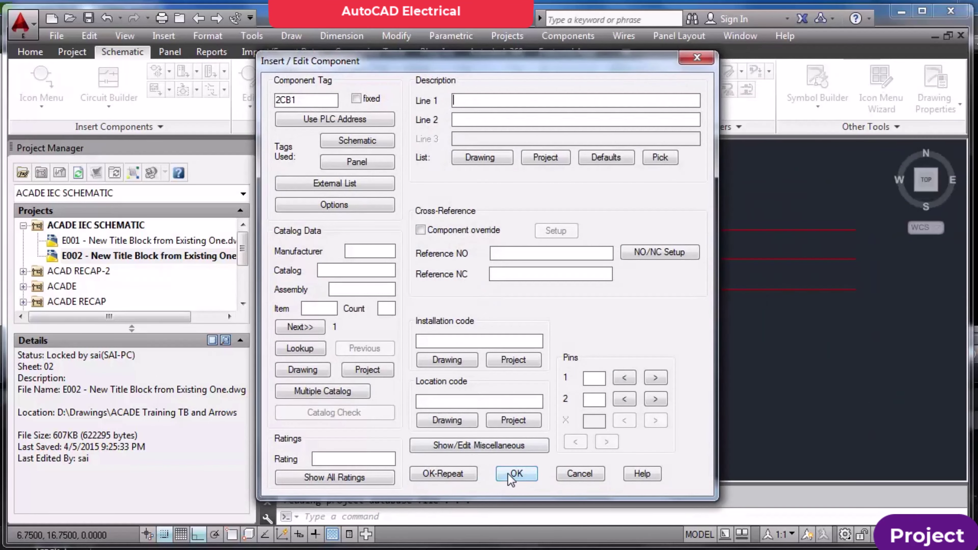
{"action": "left_click", "coordinate": [515, 474]}
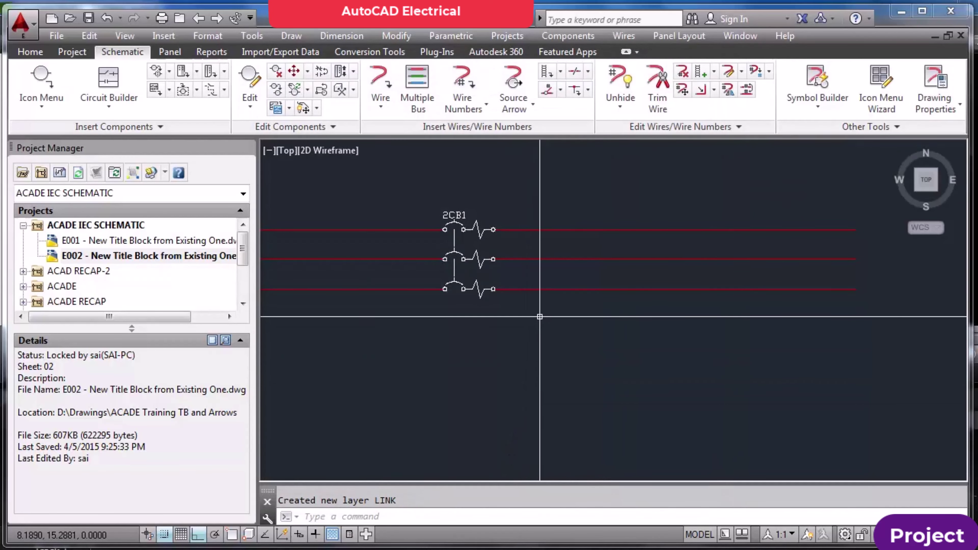
Scoot 2CB1 about 1.75 units left along the bus, together with its linked components
{"action": "scroll", "coordinate": [554, 310], "scroll_direction": "down", "scroll_amount": 4}
{"action": "scroll", "coordinate": [495, 292], "scroll_direction": "up", "scroll_amount": 4}
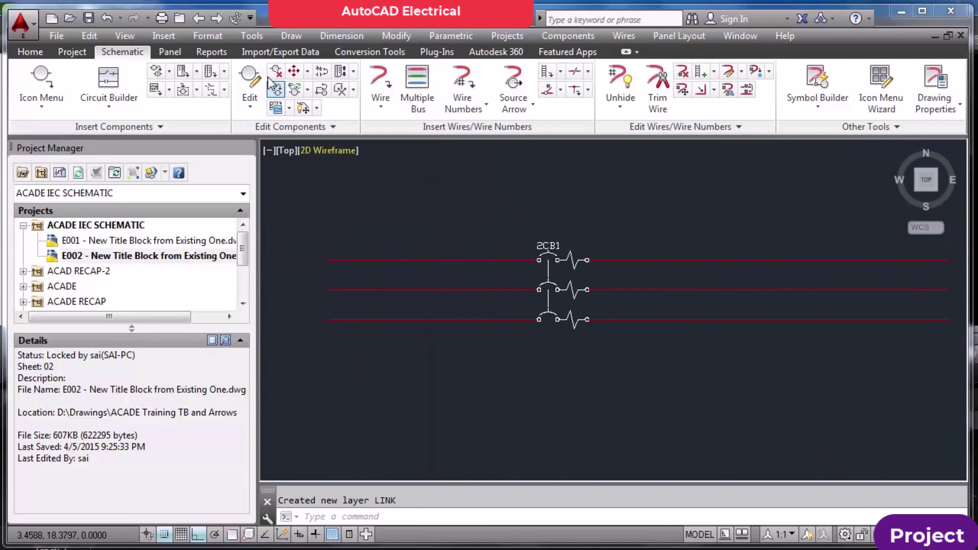
{"action": "left_click", "coordinate": [294, 71]}
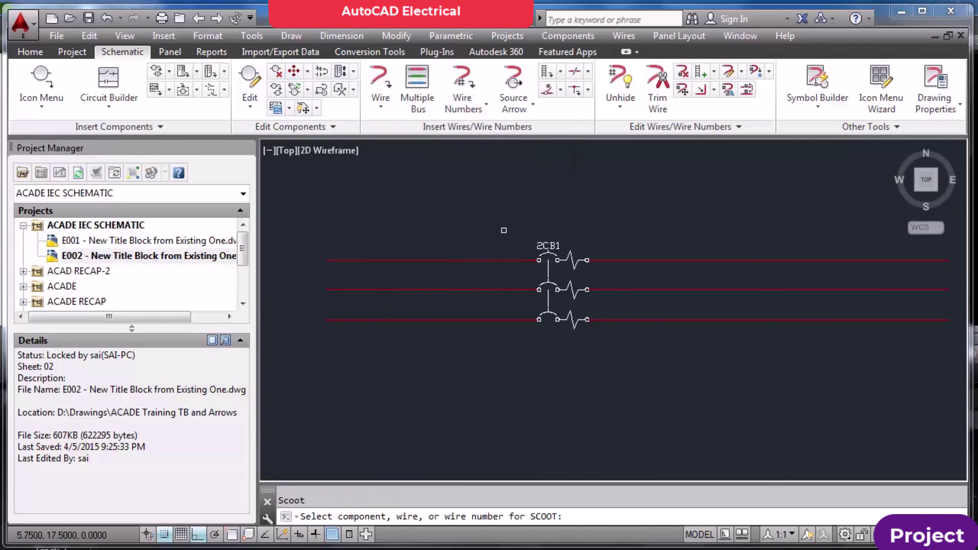
{"action": "left_click", "coordinate": [549, 245]}
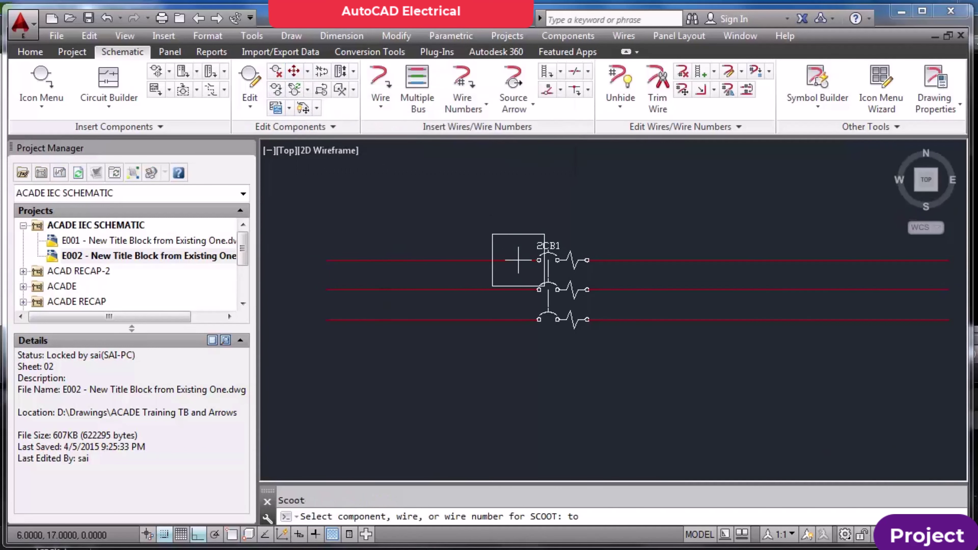
{"action": "left_click", "coordinate": [459, 260]}
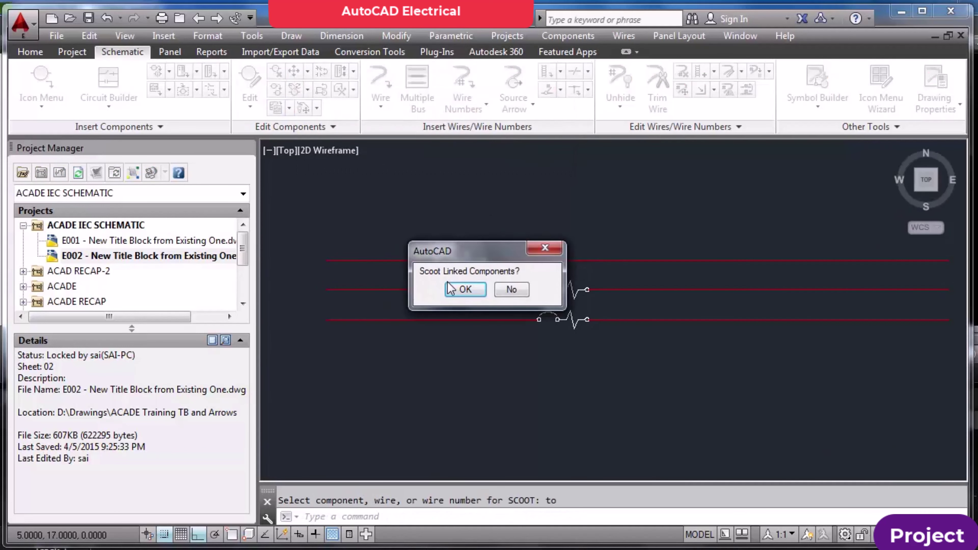
{"action": "left_click_drag", "start_coordinate": [457, 247], "coordinate": [318, 219]}
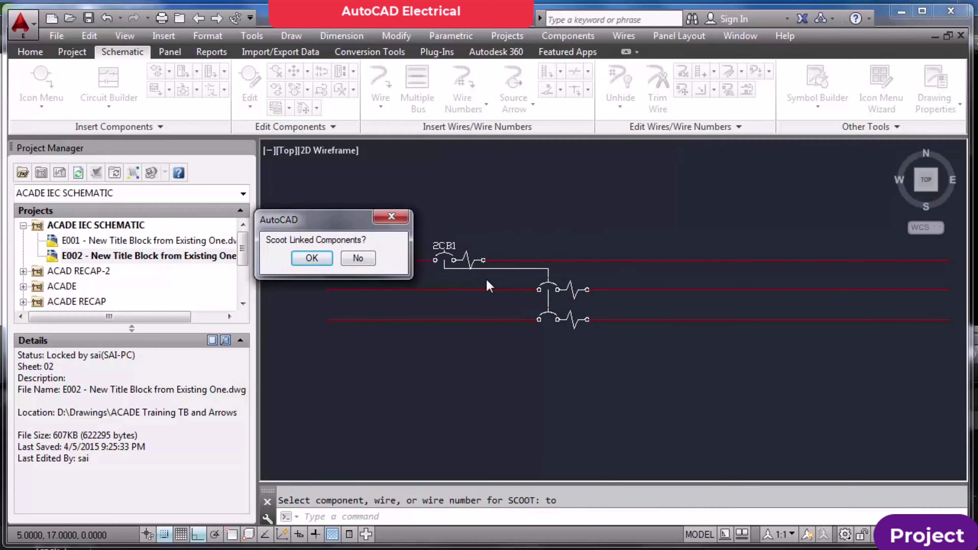
{"action": "left_click", "coordinate": [312, 258]}
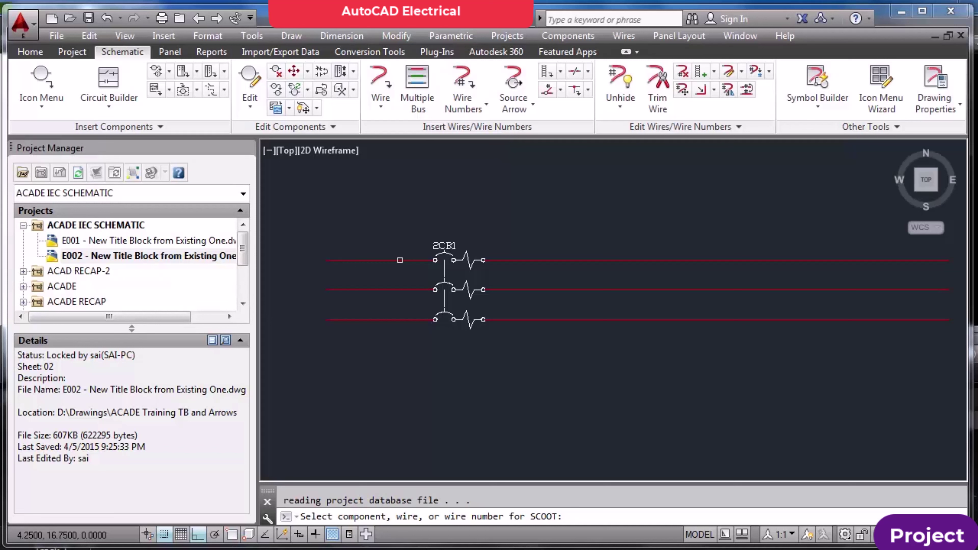
Scoot the bus's top wire up and its bottom wire down by about 0.5 units each
{"action": "left_click", "coordinate": [399, 260]}
{"action": "left_click", "coordinate": [400, 230]}
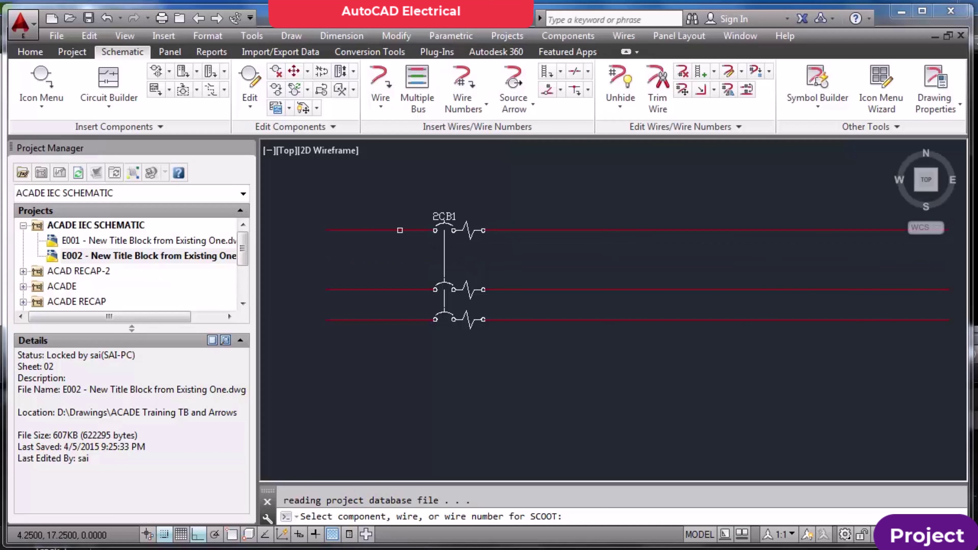
{"action": "left_click", "coordinate": [400, 320]}
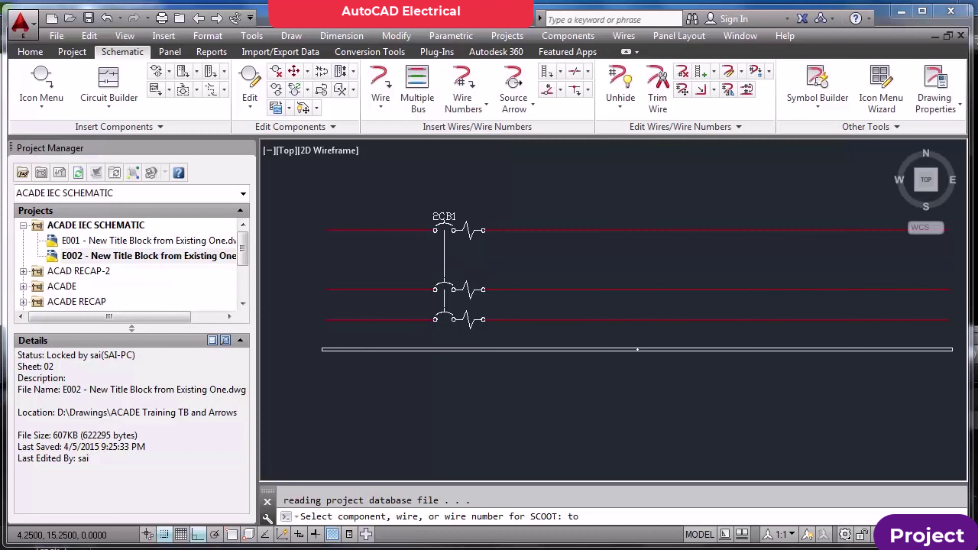
{"action": "left_click", "coordinate": [414, 349]}
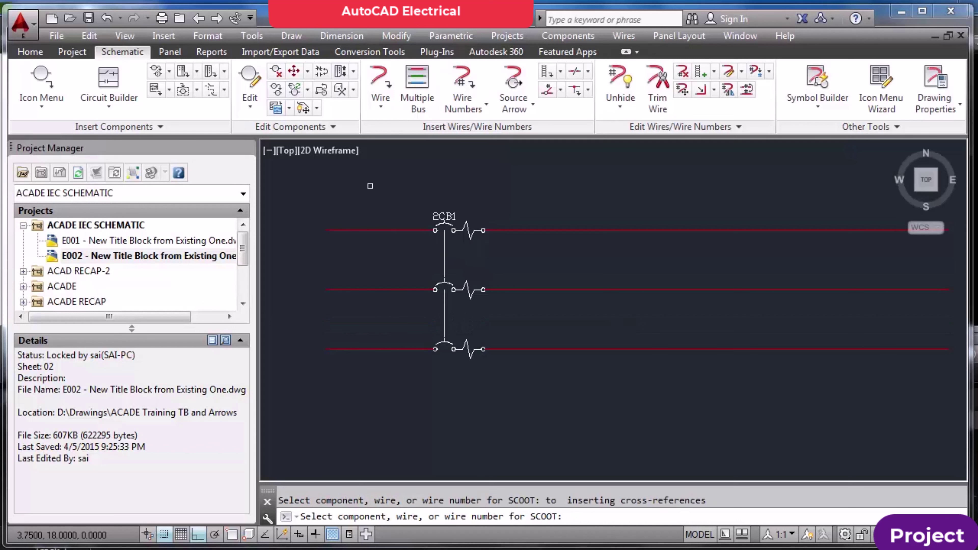
Scoot 2CB1 about 1.5 units right along the bus, together with its linked components
{"action": "left_click", "coordinate": [444, 221]}
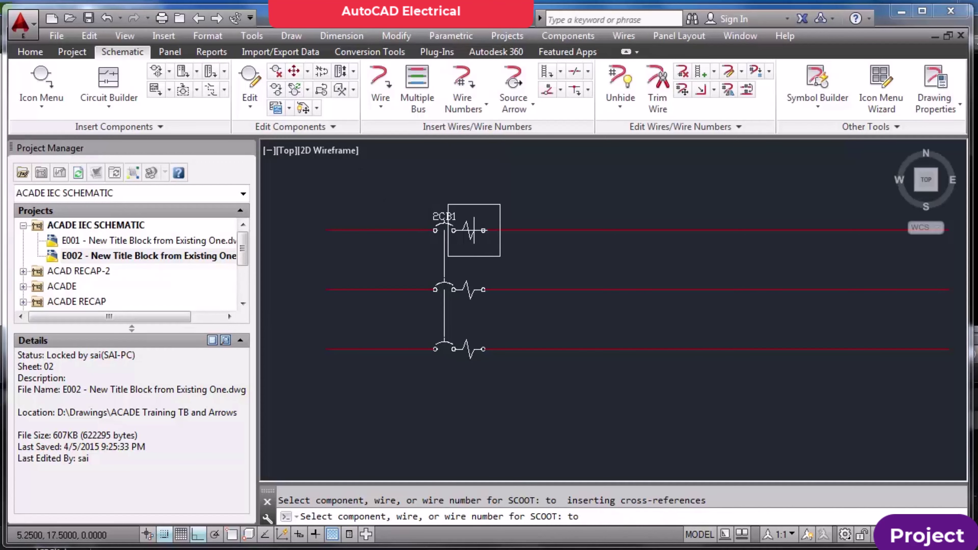
{"action": "left_click", "coordinate": [533, 231]}
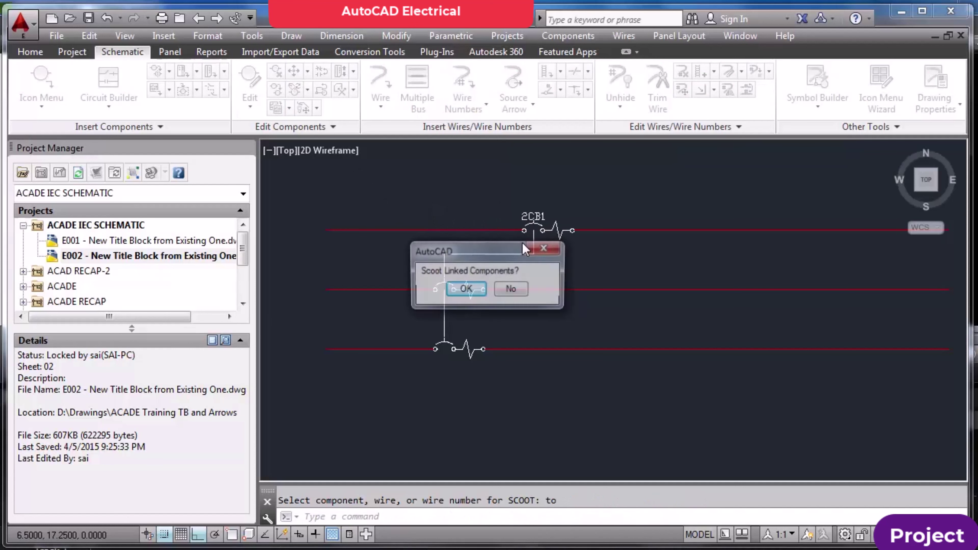
{"action": "left_click", "coordinate": [474, 285]}
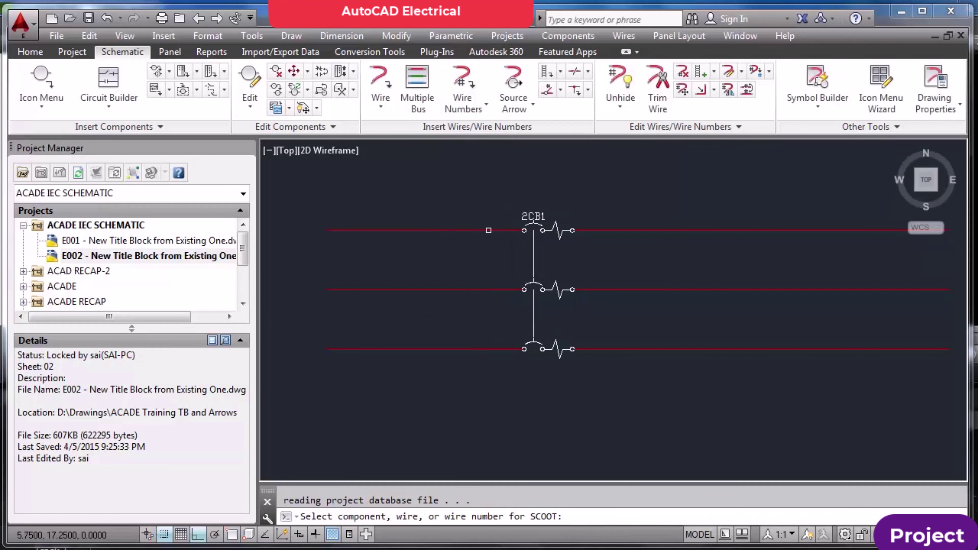
Scoot the top wire down and the bottom wire up by about 0.5 units each, and end the command
{"action": "left_click", "coordinate": [488, 230]}
{"action": "left_click", "coordinate": [488, 260]}
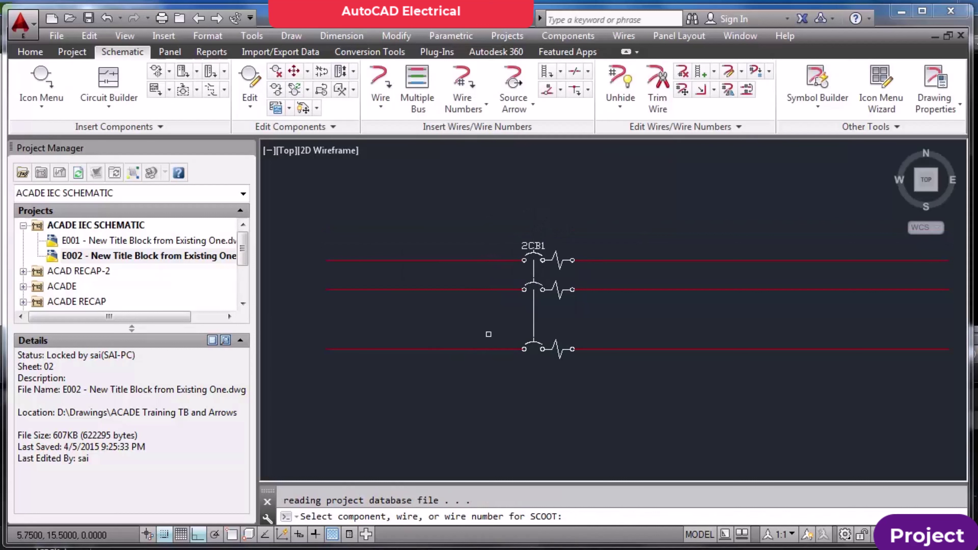
{"action": "left_click", "coordinate": [488, 349]}
{"action": "left_click", "coordinate": [490, 320]}
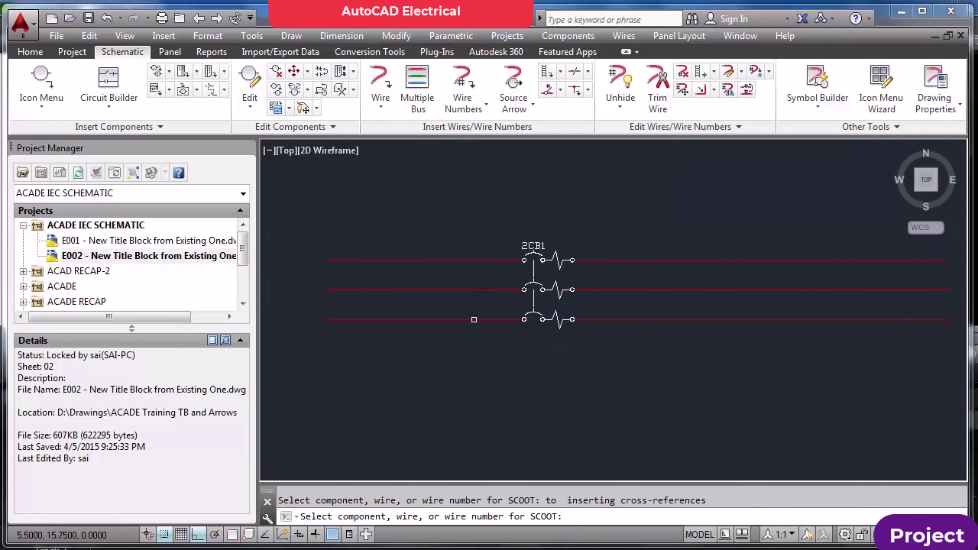
{"action": "scroll", "coordinate": [472, 305], "scroll_direction": "down", "scroll_amount": 2}
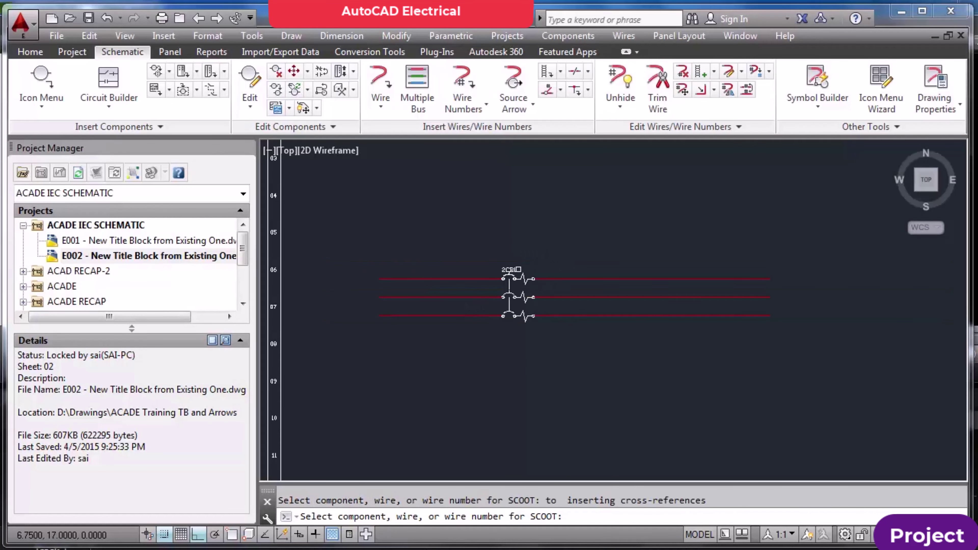
{"action": "key", "text": "Escape"}
{"action": "left_click", "coordinate": [497, 255]}
{"action": "scroll", "coordinate": [512, 270], "scroll_direction": "up", "scroll_amount": 2}
{"action": "key", "text": "Escape"}
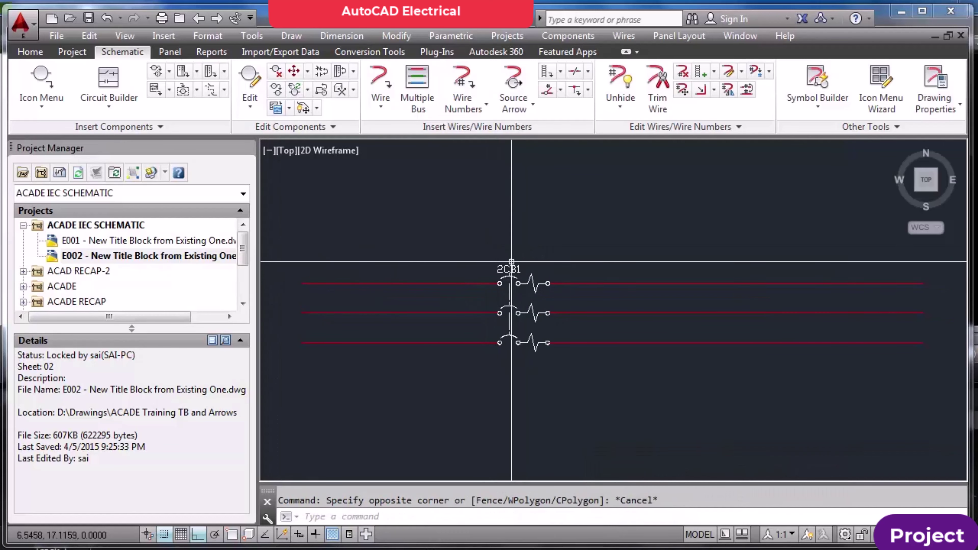
Reverse all three poles of 2CB1 with Reverse/Flip Component, using the Reverse option
{"action": "left_click", "coordinate": [308, 72]}
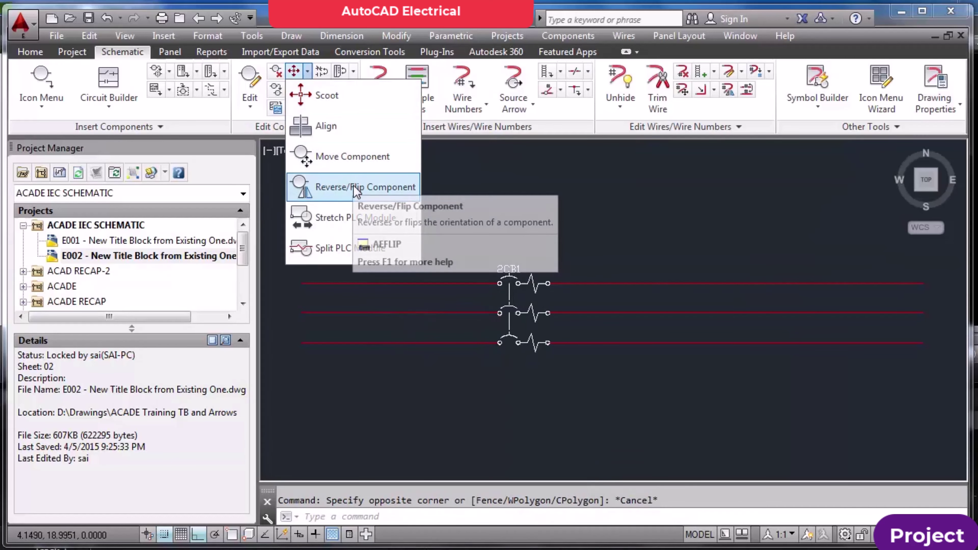
{"action": "left_click", "coordinate": [365, 187]}
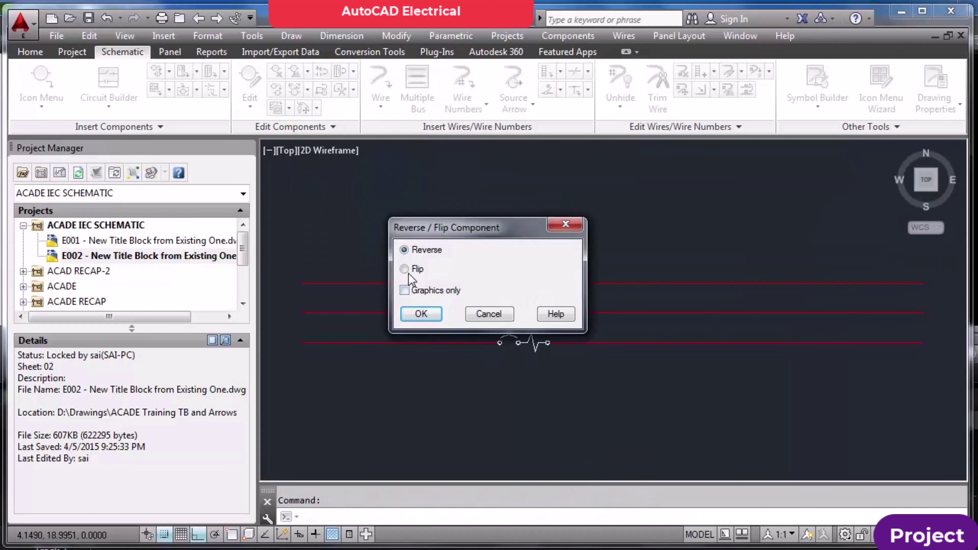
{"action": "left_click_drag", "start_coordinate": [459, 233], "coordinate": [665, 207]}
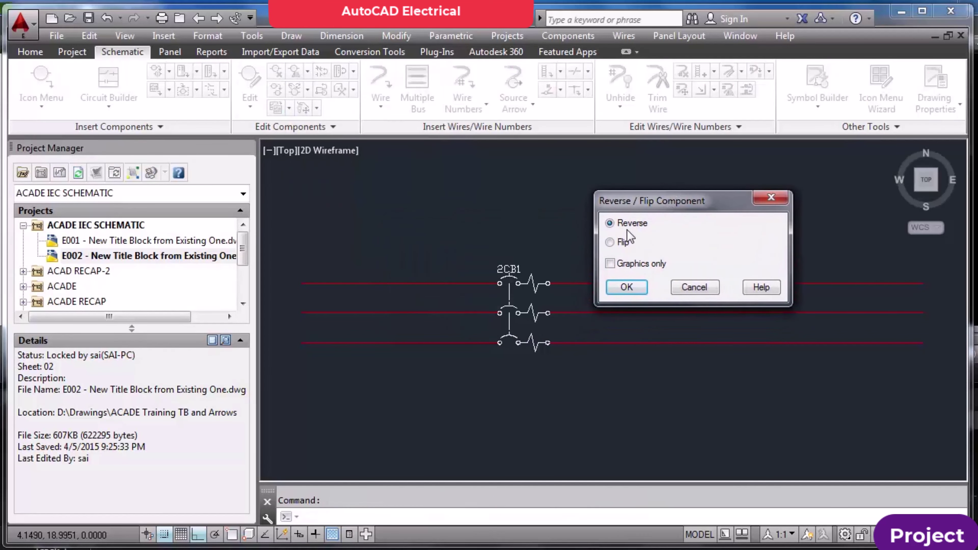
{"action": "left_click", "coordinate": [625, 291]}
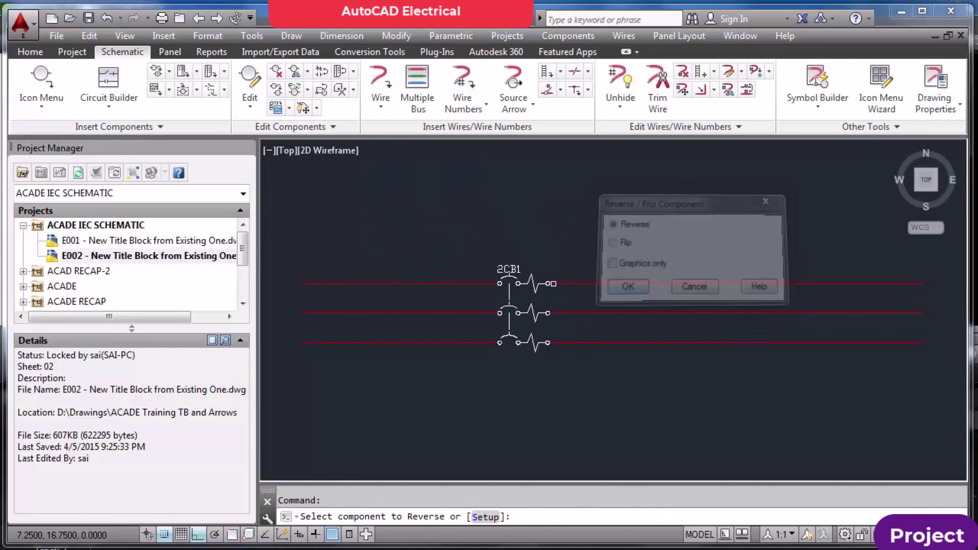
{"action": "left_click", "coordinate": [509, 269]}
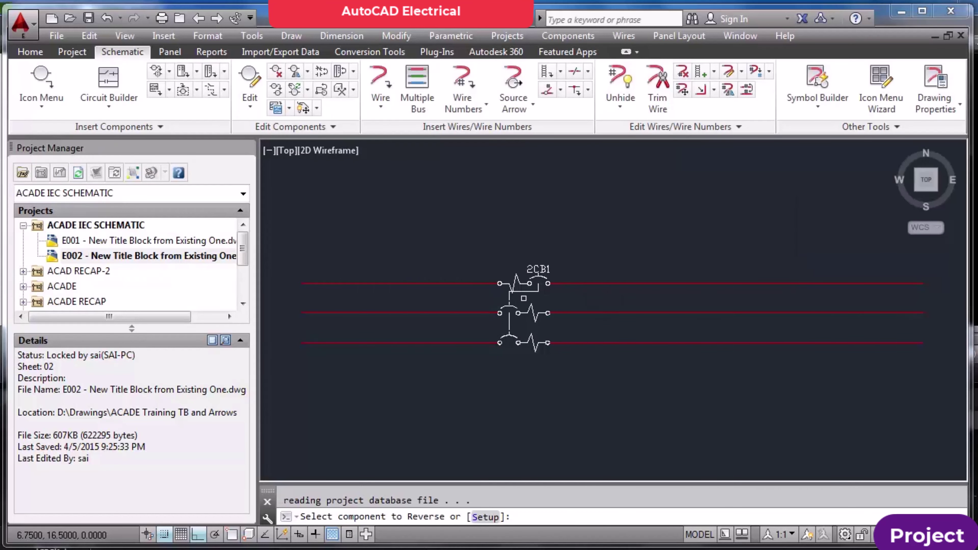
{"action": "left_click", "coordinate": [524, 328]}
{"action": "left_click", "coordinate": [522, 342]}
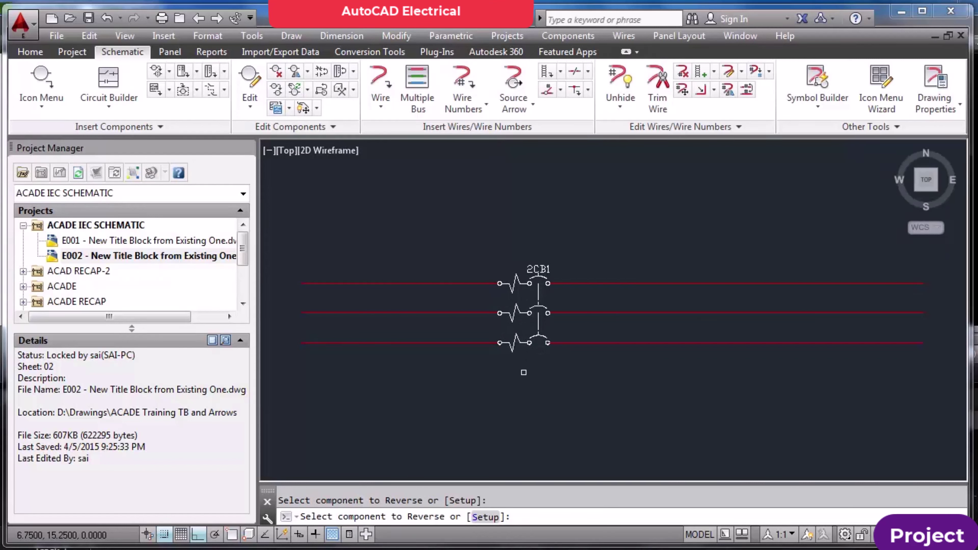
{"action": "right_click", "coordinate": [520, 364]}
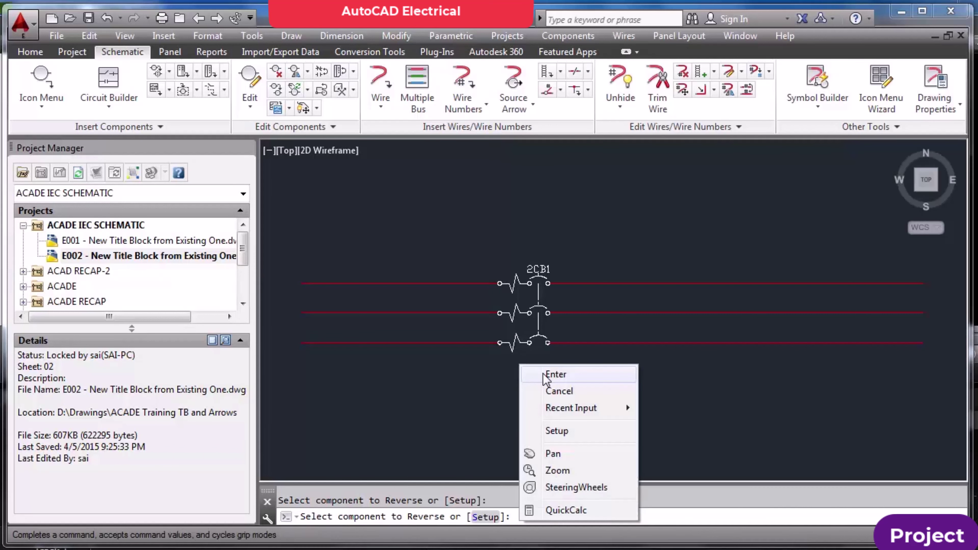
Try to reverse the top pole of 2CB1 with Reverse/Flip Component, using the Reverse option
{"action": "left_click", "coordinate": [546, 377]}
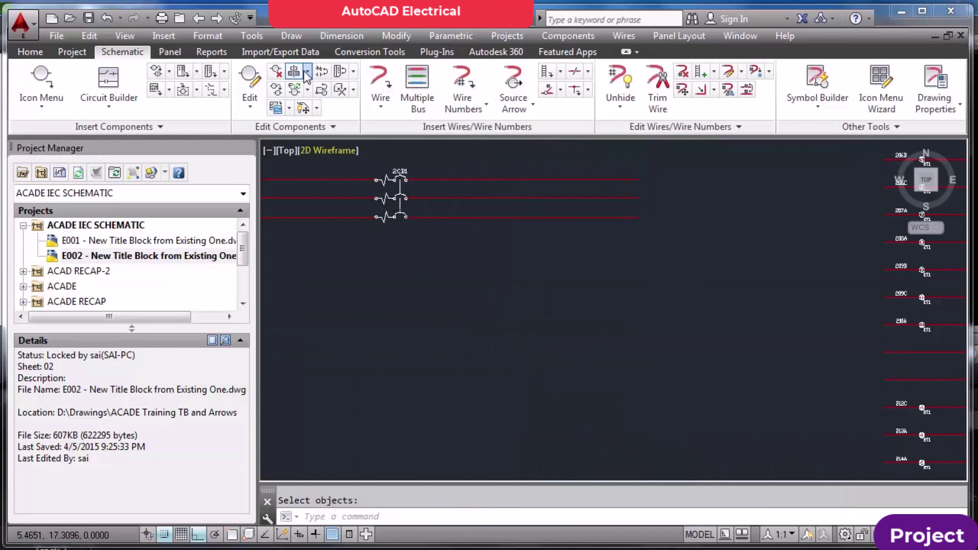
{"action": "left_click", "coordinate": [307, 72]}
{"action": "left_click", "coordinate": [339, 188]}
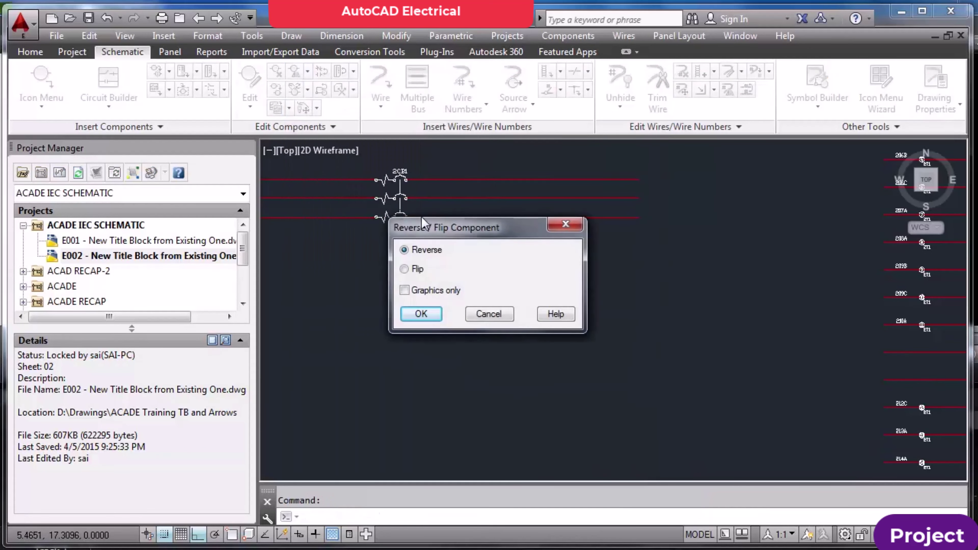
{"action": "left_click", "coordinate": [422, 313]}
{"action": "scroll", "coordinate": [401, 175], "scroll_direction": "up", "scroll_amount": 3}
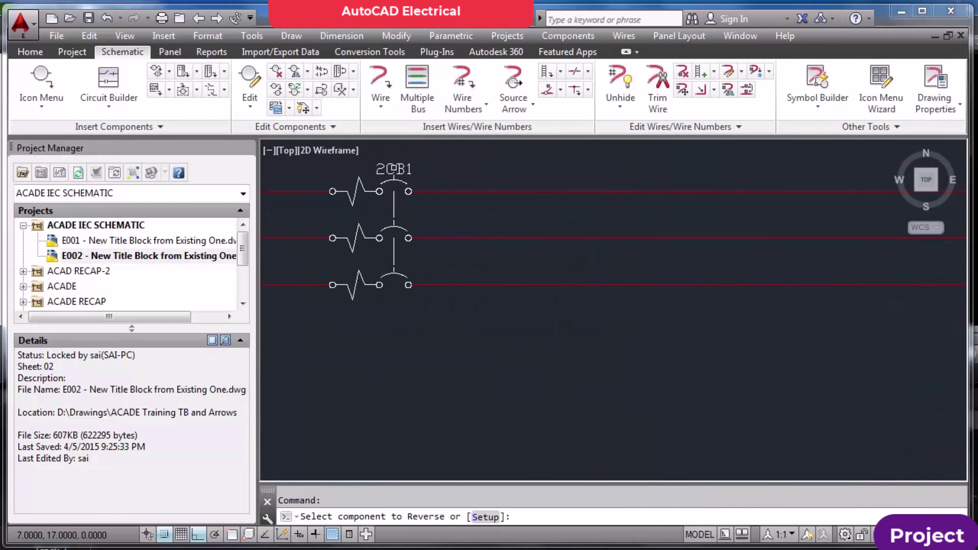
{"action": "left_click", "coordinate": [401, 175]}
{"action": "key", "text": "Return"}
Restart Reverse/Flip Component with the Reverse option, turn snap off, and reverse 2CB1's top, middle and bottom poles
{"action": "key", "text": "Return"}
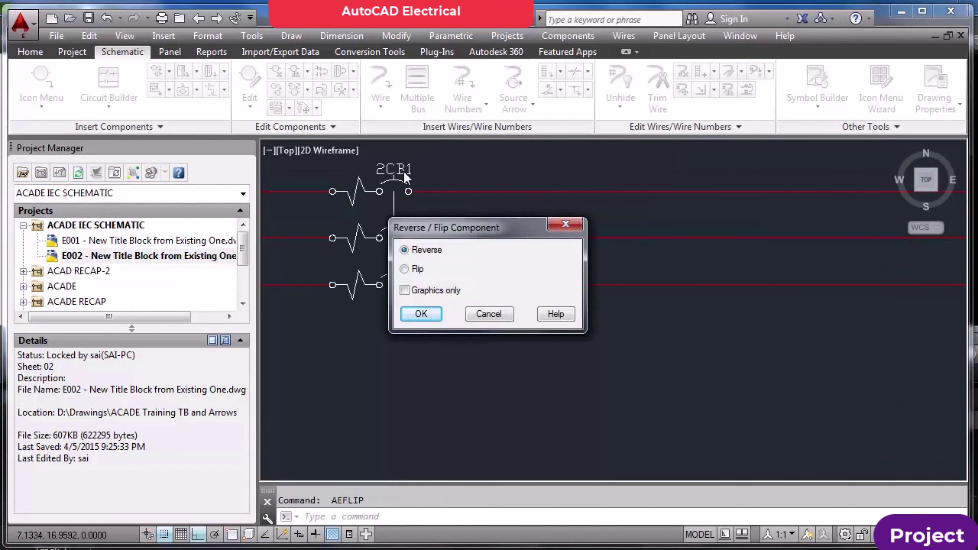
{"action": "left_click", "coordinate": [421, 313]}
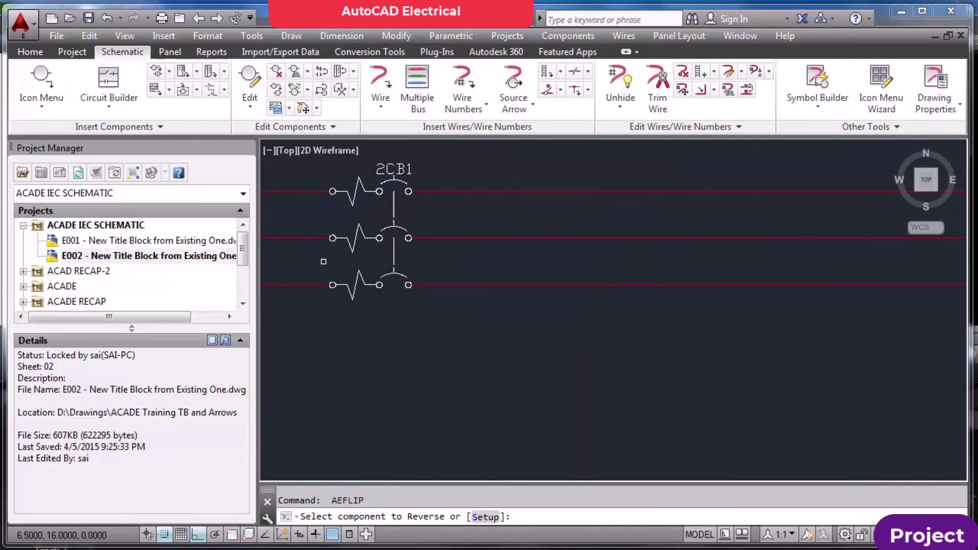
{"action": "left_click", "coordinate": [165, 533]}
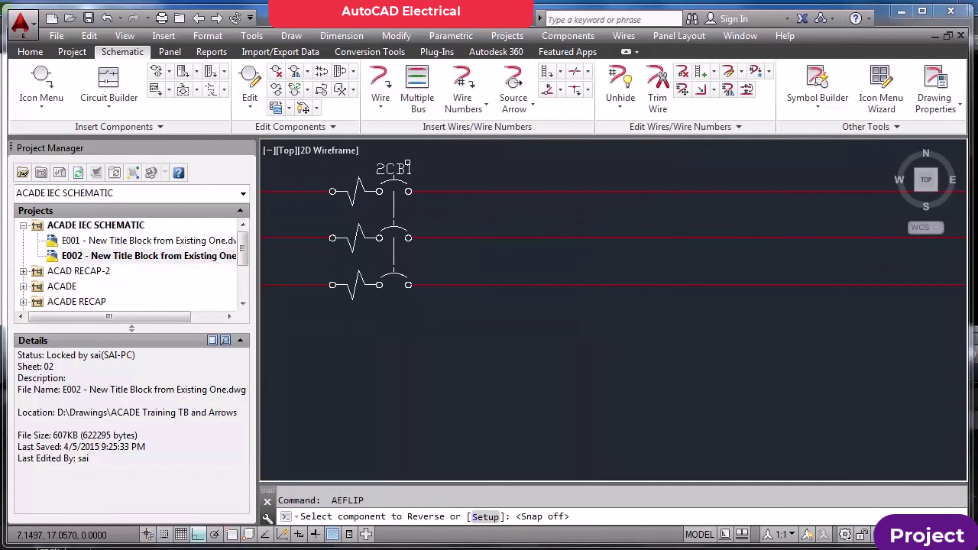
{"action": "left_click", "coordinate": [403, 168]}
{"action": "left_click", "coordinate": [402, 228]}
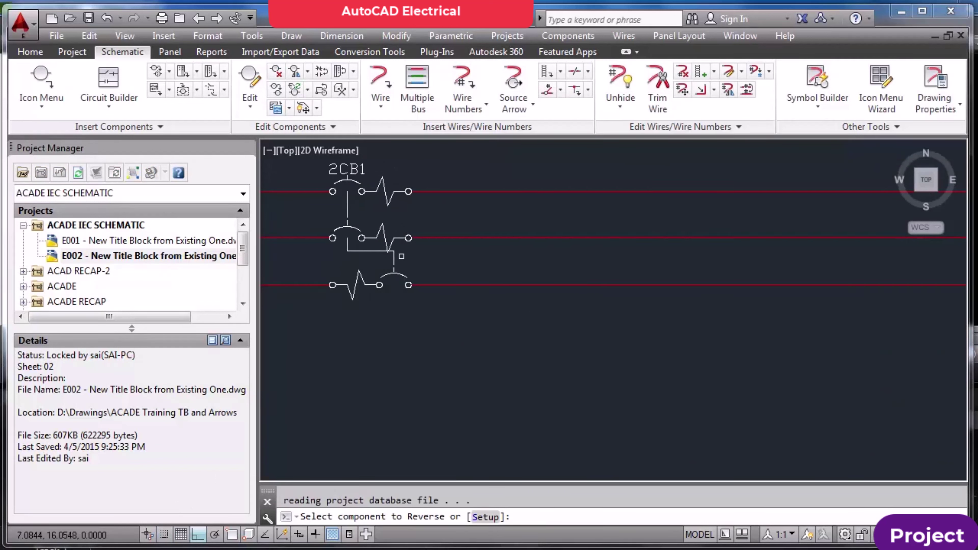
{"action": "left_click", "coordinate": [398, 274]}
{"action": "right_click", "coordinate": [409, 332]}
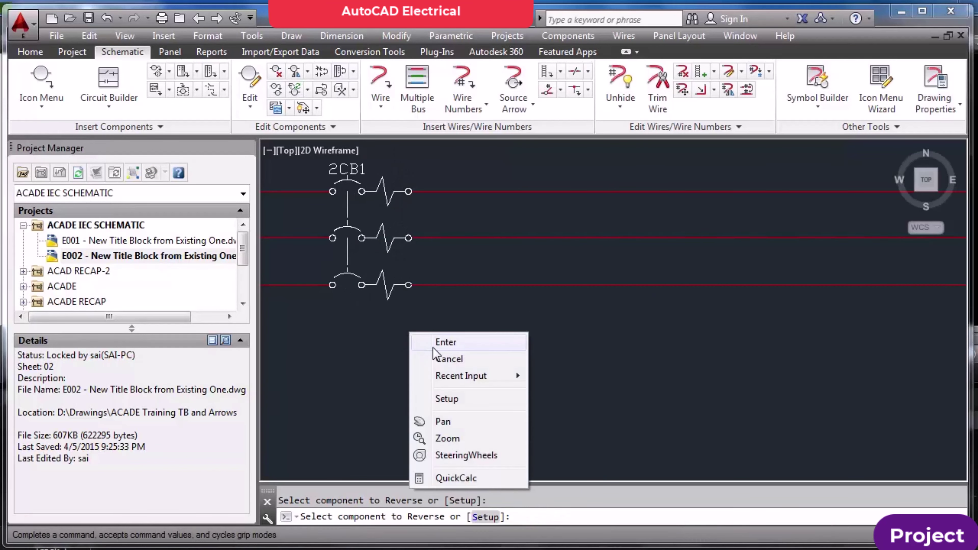
{"action": "left_click", "coordinate": [425, 337]}
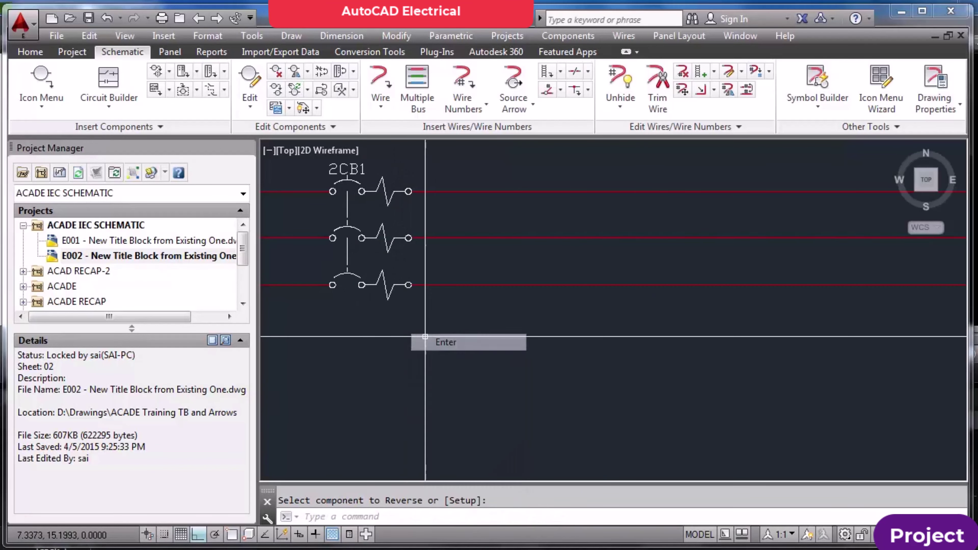
{"action": "left_click", "coordinate": [417, 103]}
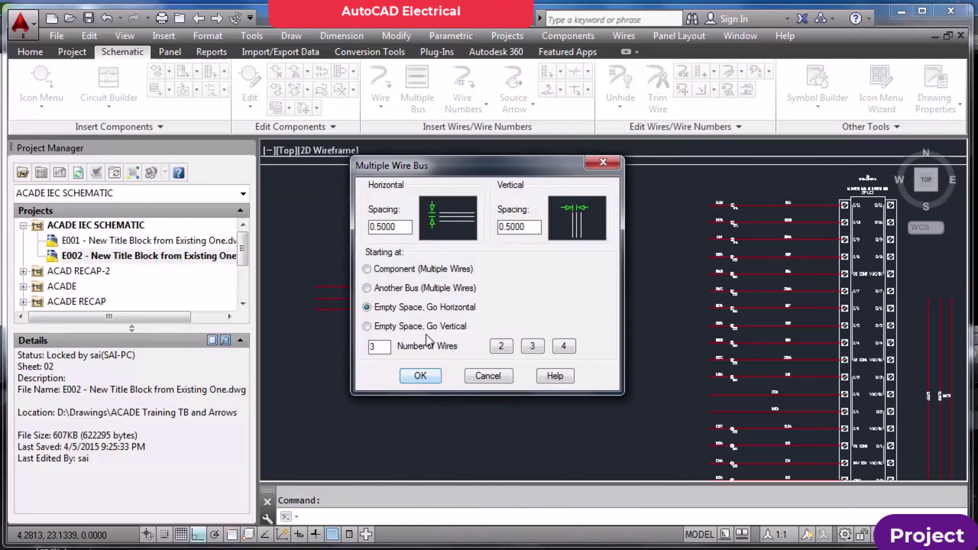
{"action": "left_click", "coordinate": [488, 376]}
{"action": "scroll", "coordinate": [395, 284], "scroll_direction": "up", "scroll_amount": 5}
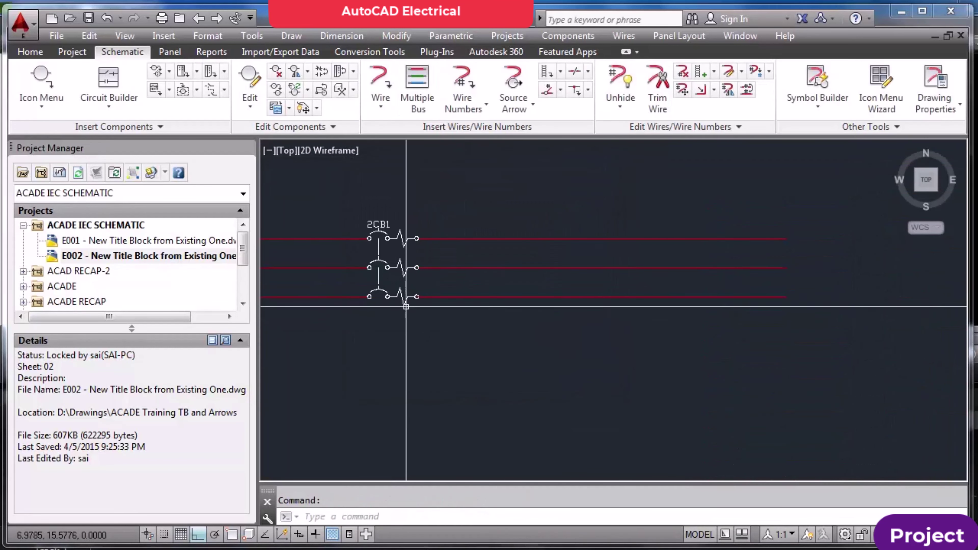
Copy the 2CB1 circuit with its three wires about 2.5 units straight down using Copy Circuit, with snap on
{"action": "mouse_move", "coordinate": [385, 227]}
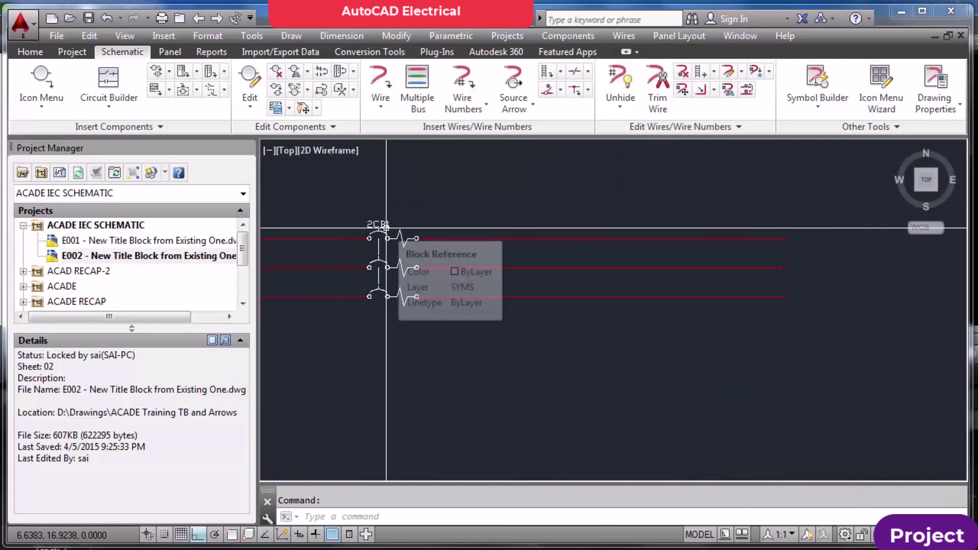
{"action": "type", "text": "AECO"}
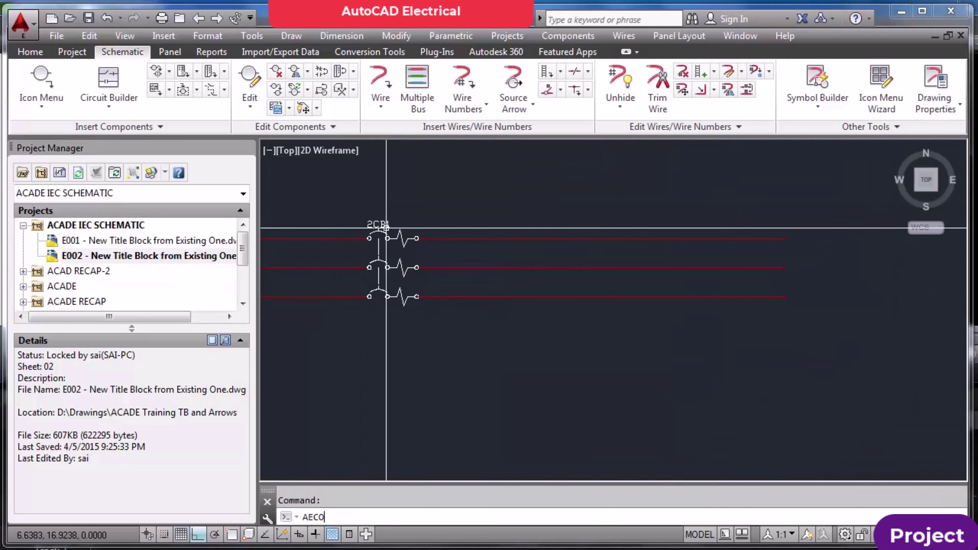
{"action": "type", "text": "P"}
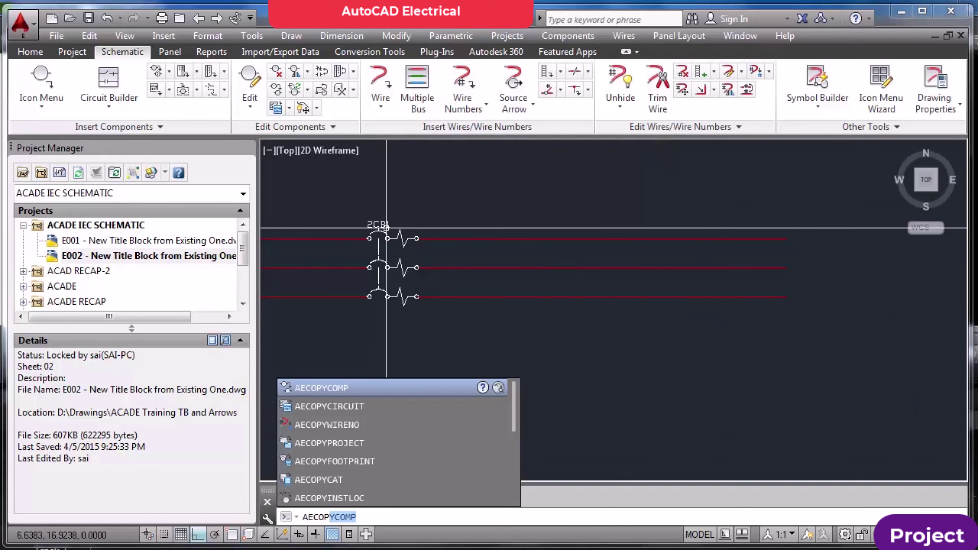
{"action": "type", "text": "YC"}
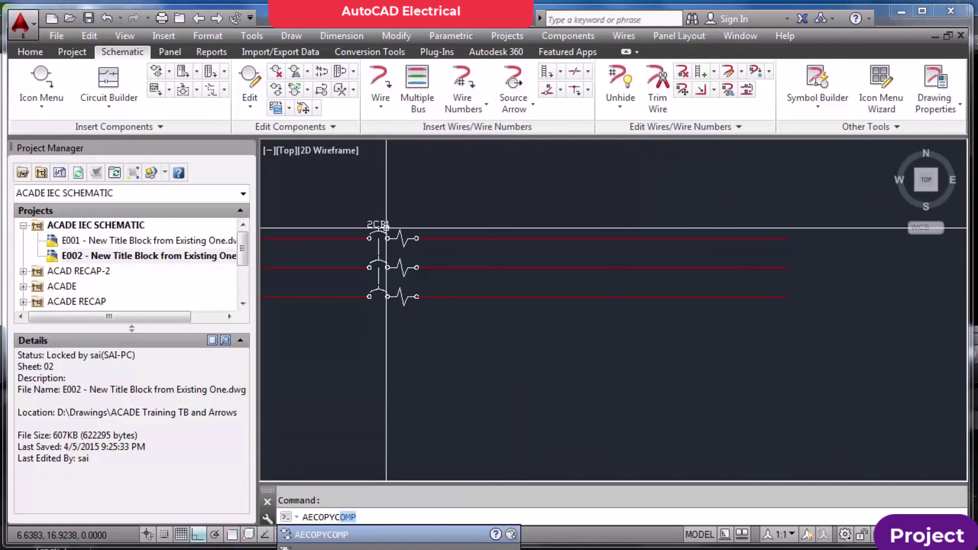
{"action": "key", "text": "Down"}
{"action": "key", "text": "Return"}
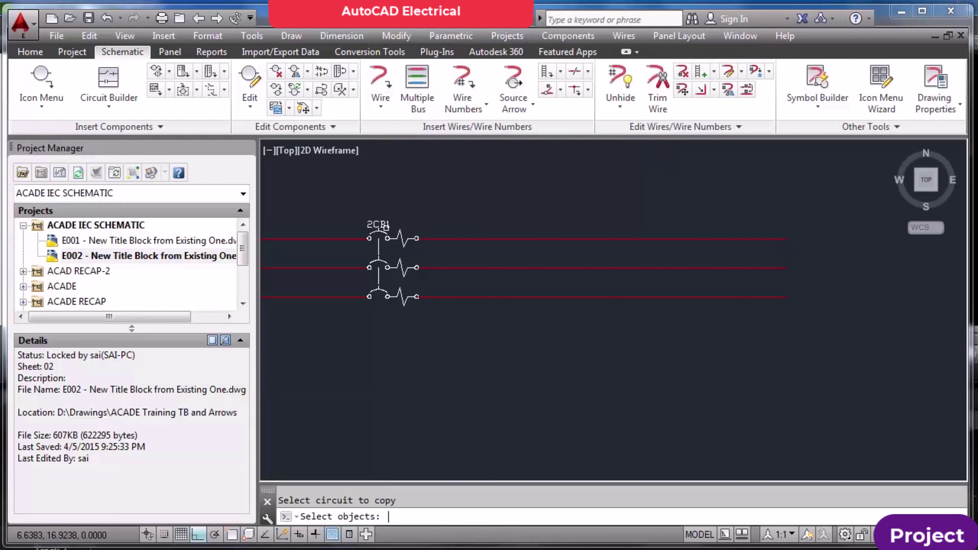
{"action": "scroll", "coordinate": [454, 234], "scroll_direction": "down", "scroll_amount": 2}
{"action": "left_click", "coordinate": [479, 218]}
{"action": "left_click", "coordinate": [378, 318]}
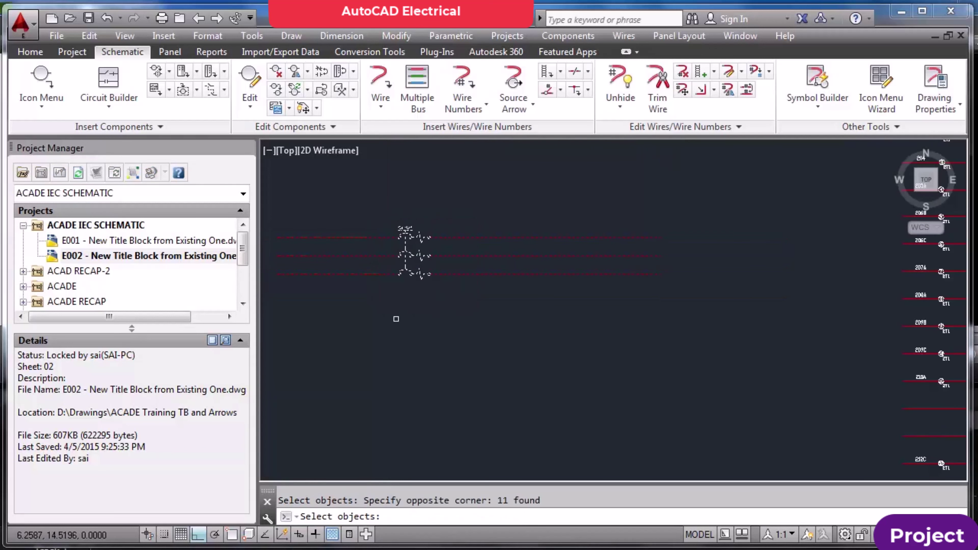
{"action": "key", "text": "Return"}
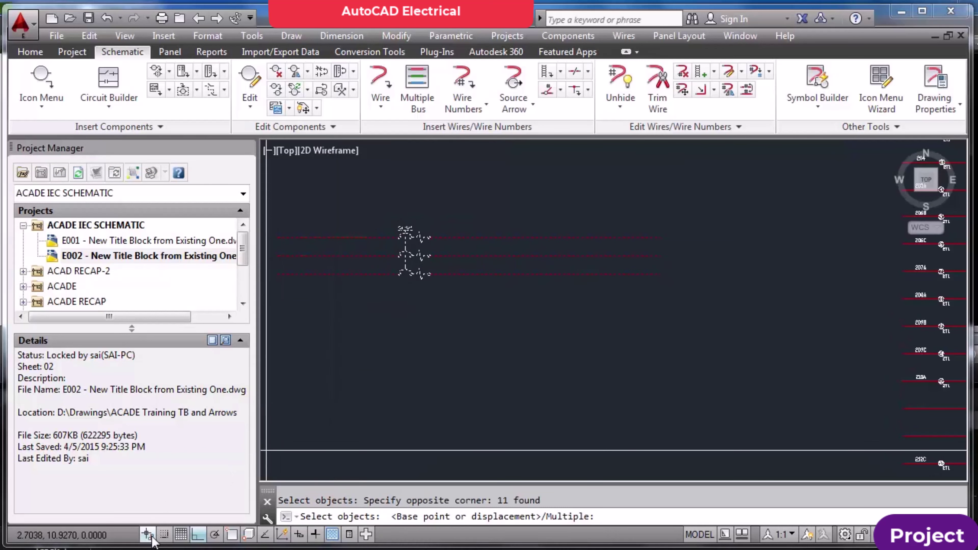
{"action": "left_click", "coordinate": [169, 537]}
{"action": "left_click", "coordinate": [469, 274]}
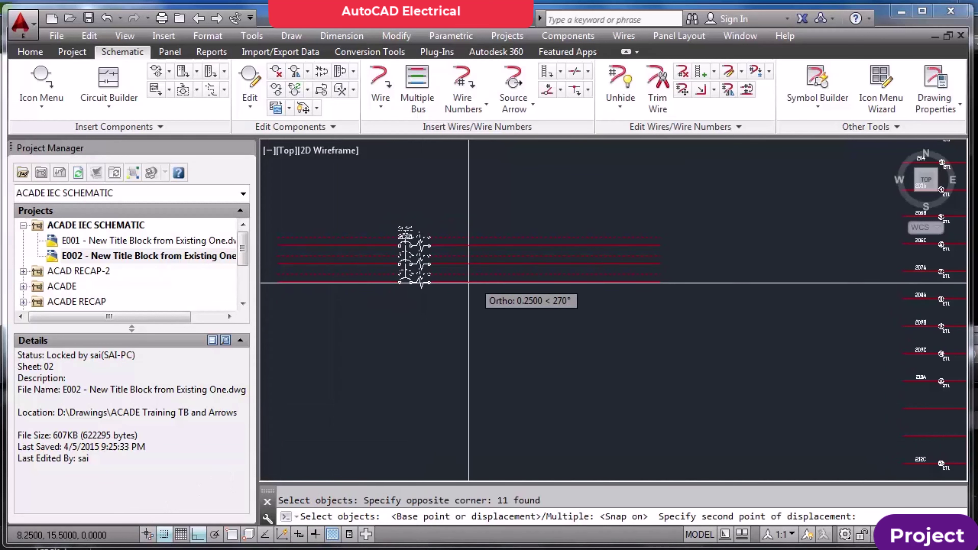
{"action": "left_click", "coordinate": [478, 365]}
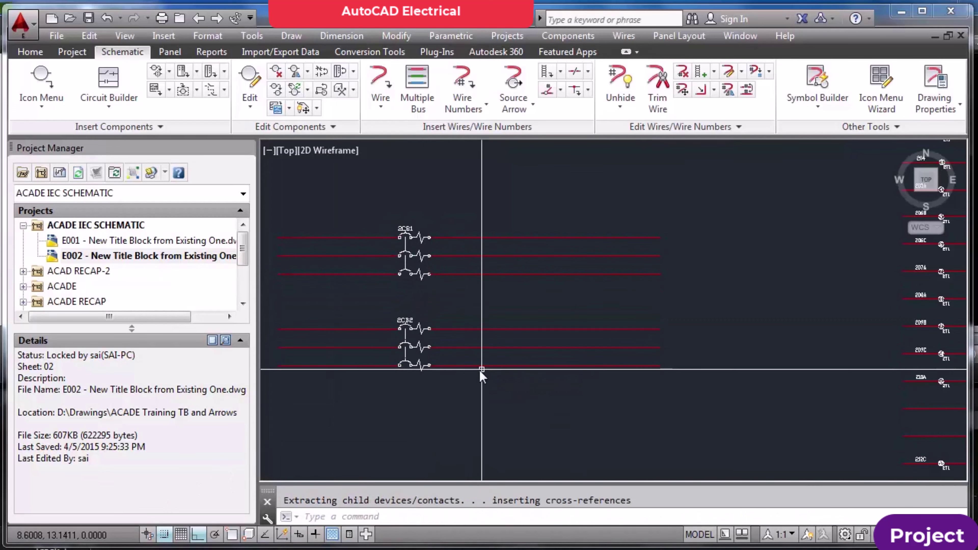
{"action": "scroll", "coordinate": [404, 334], "scroll_direction": "up", "scroll_amount": 5}
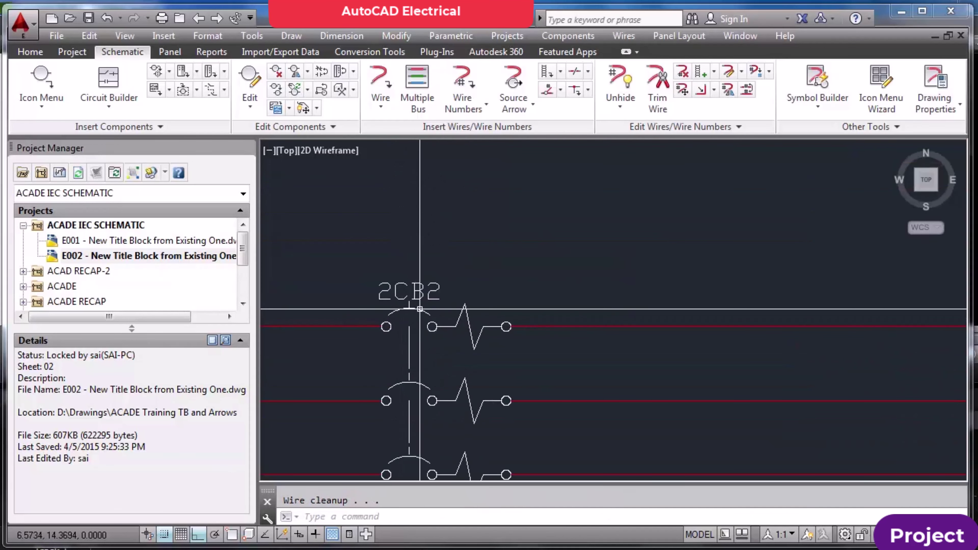
{"action": "scroll", "coordinate": [423, 306], "scroll_direction": "down", "scroll_amount": 5}
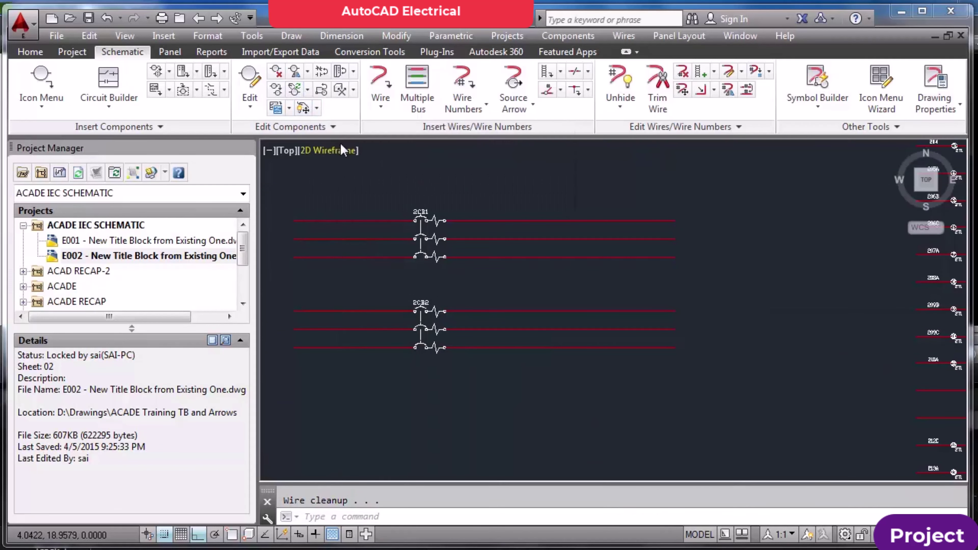
{"action": "type", "text": "AESWAPBLOCK"}
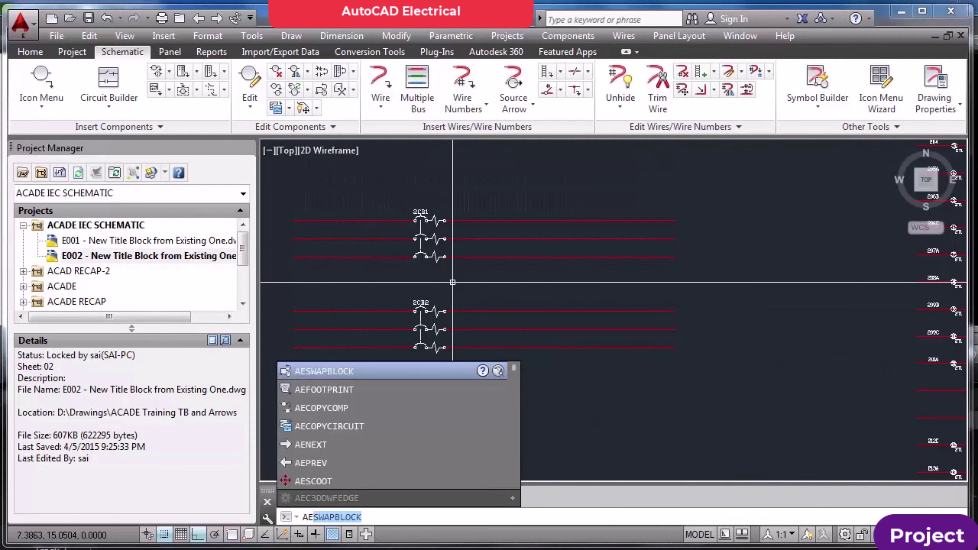
{"action": "key", "text": "Return"}
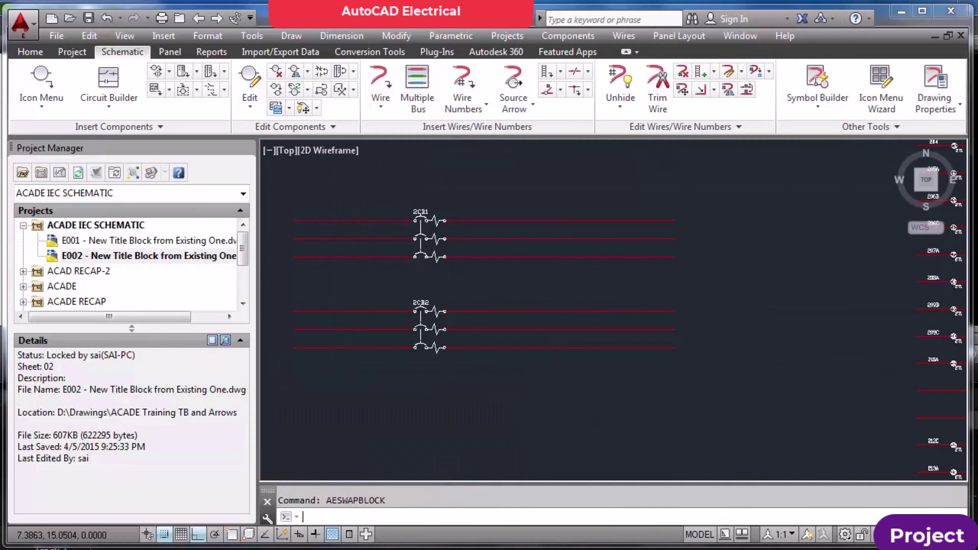
{"action": "key", "text": "Escape"}
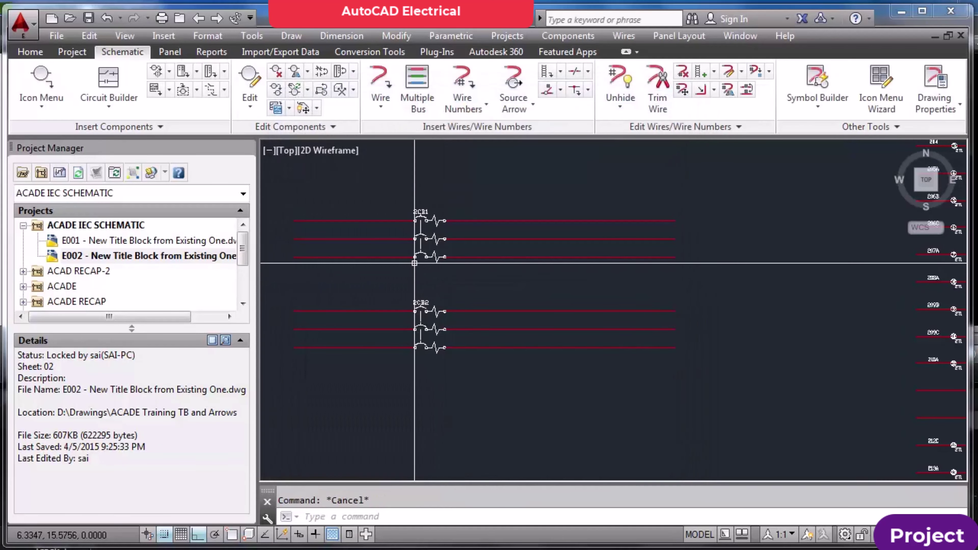
Scoot 2CB2 about 1.25 units right along its three wires, together with its linked poles
{"action": "type", "text": "sco"}
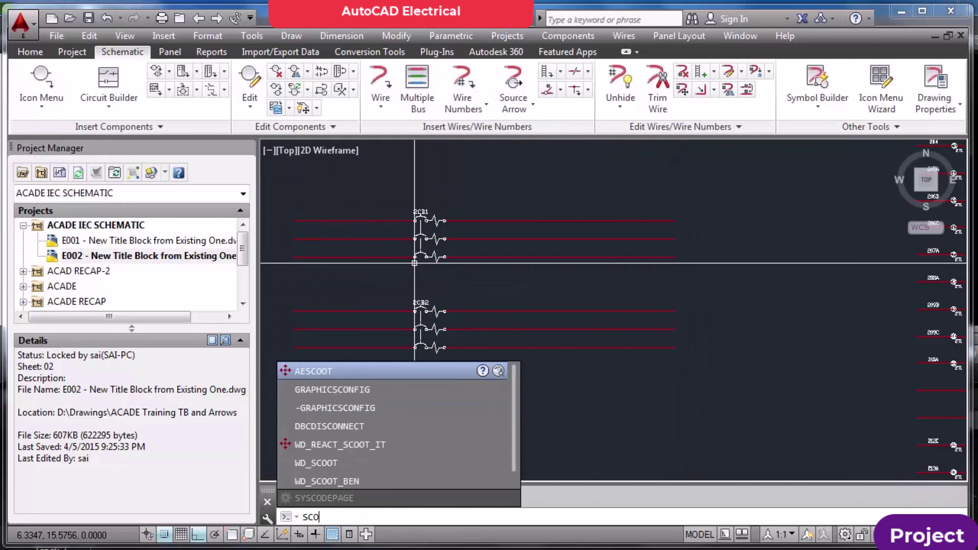
{"action": "type", "text": "ot"}
{"action": "key", "text": "Return"}
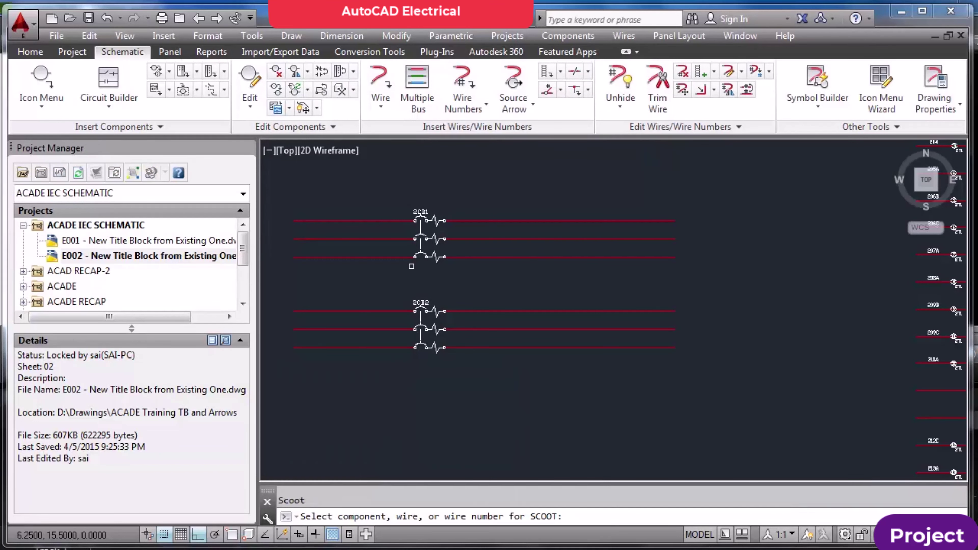
{"action": "left_click", "coordinate": [464, 316]}
{"action": "left_click", "coordinate": [464, 290]}
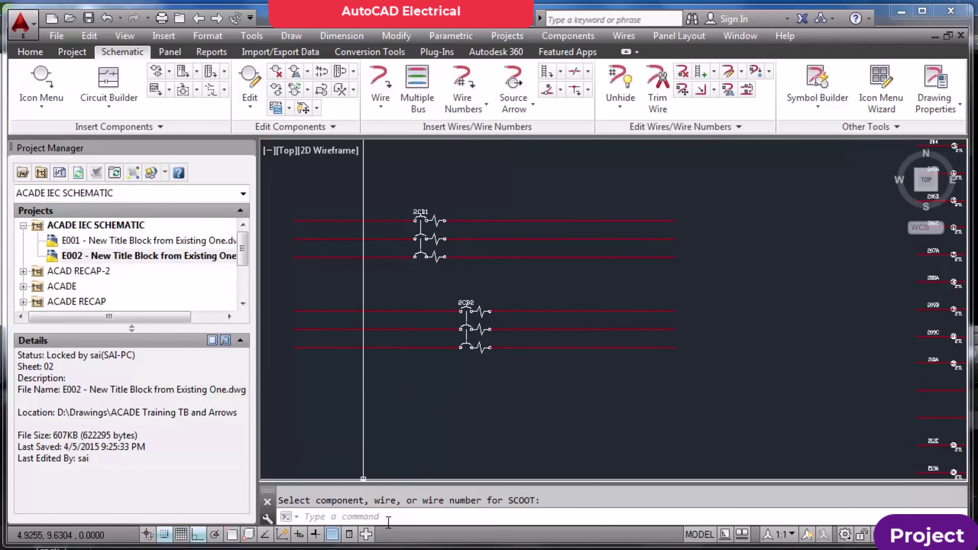
{"action": "key", "text": "Escape"}
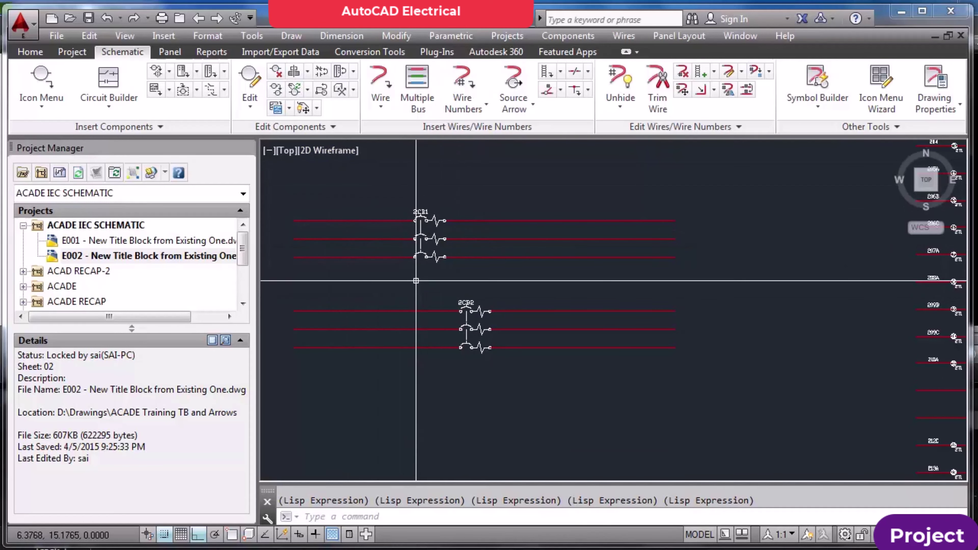
Align all three poles of 2CB2 vertically with 2CB1 using the Align command
{"action": "left_click", "coordinate": [308, 76]}
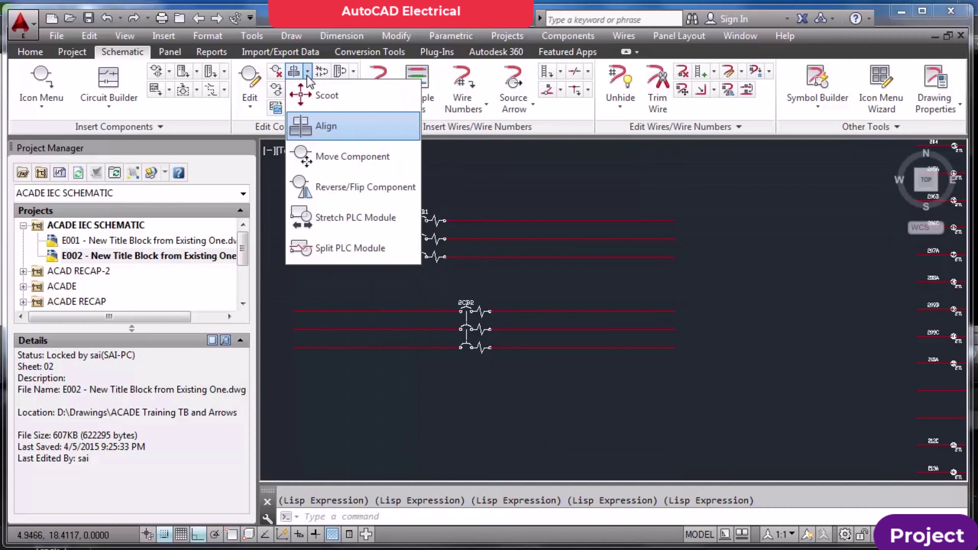
{"action": "left_click", "coordinate": [319, 126]}
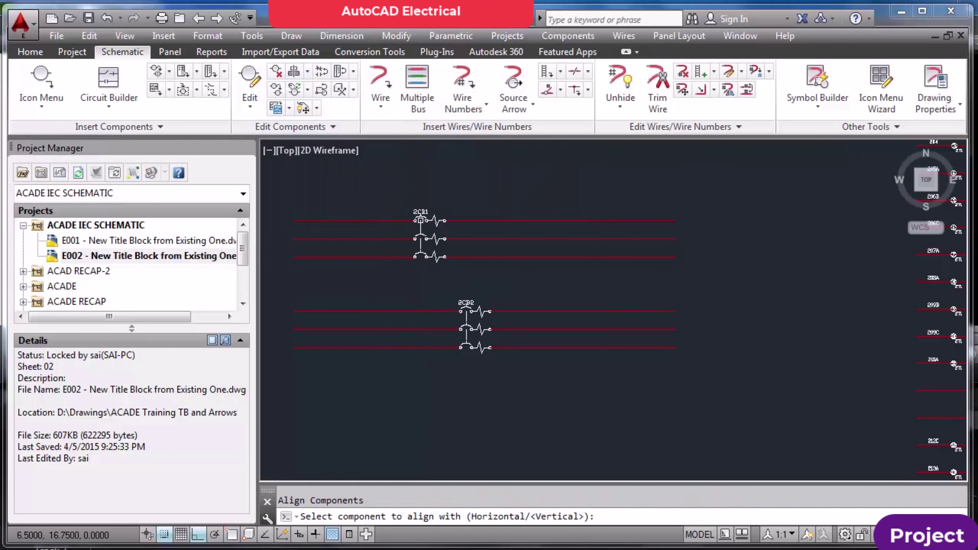
{"action": "left_click", "coordinate": [421, 219]}
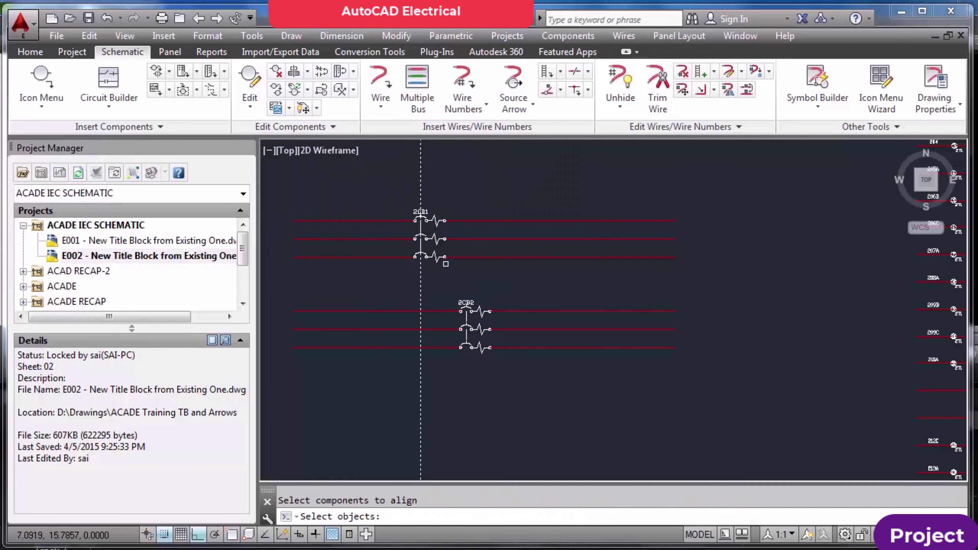
{"action": "left_click", "coordinate": [474, 323]}
{"action": "left_click", "coordinate": [475, 329]}
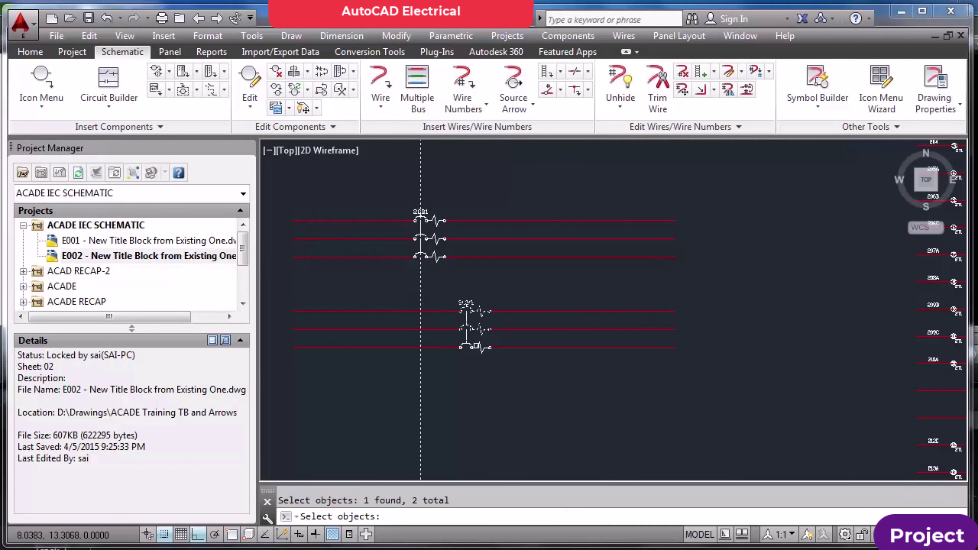
{"action": "key", "text": "Return"}
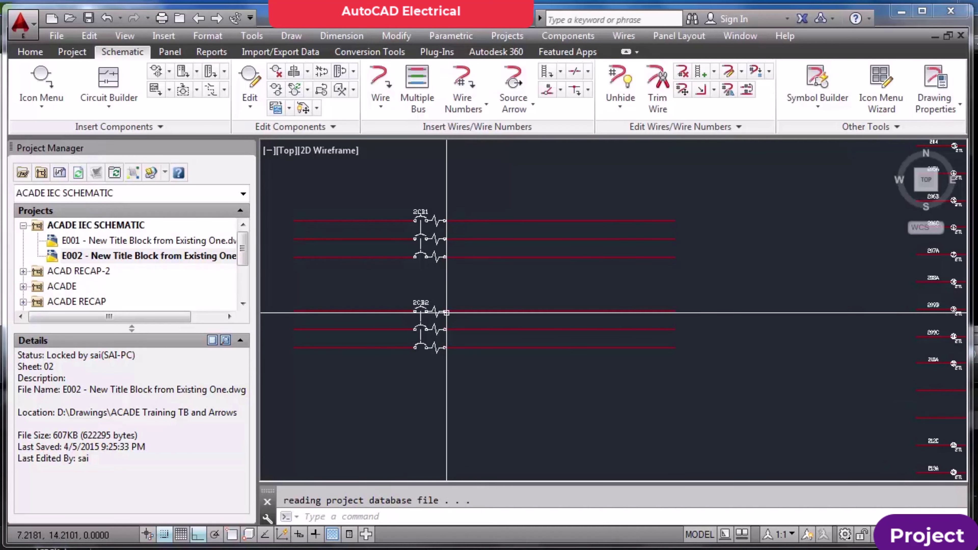
{"action": "scroll", "coordinate": [457, 294], "scroll_direction": "down", "scroll_amount": 2}
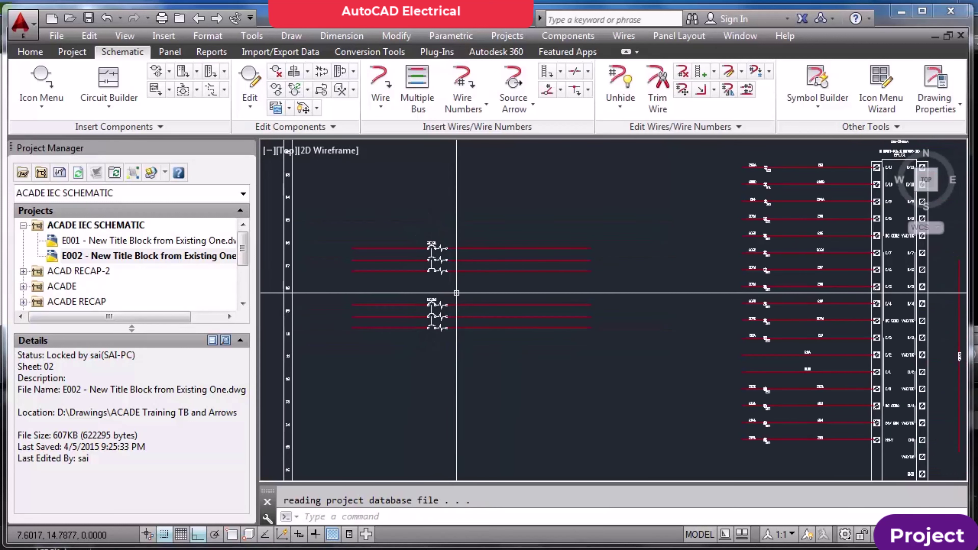
Try to reposition the 2CB1 tag text above the upper circuit protector using Move/Show Attribute
{"action": "scroll", "coordinate": [456, 293], "scroll_direction": "up", "scroll_amount": 2}
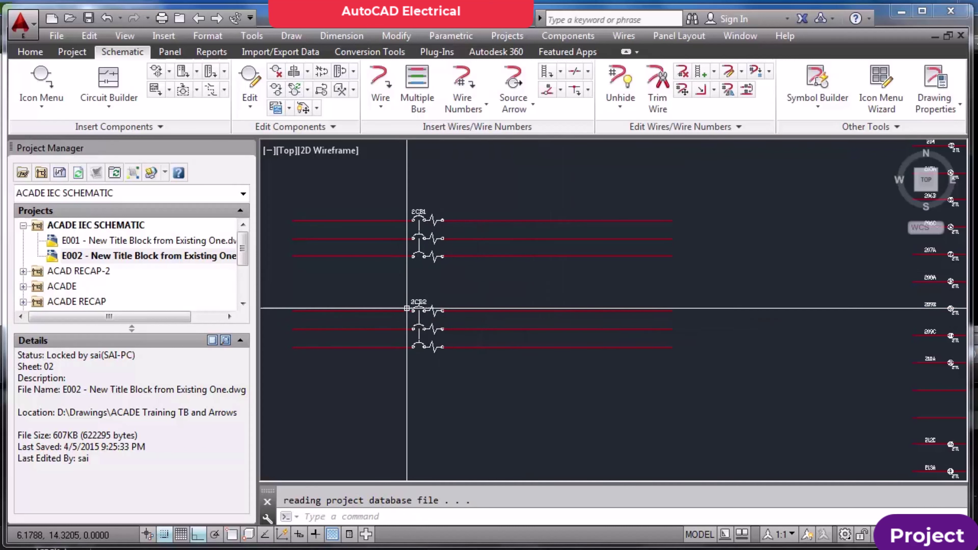
{"action": "mouse_move", "coordinate": [389, 311]}
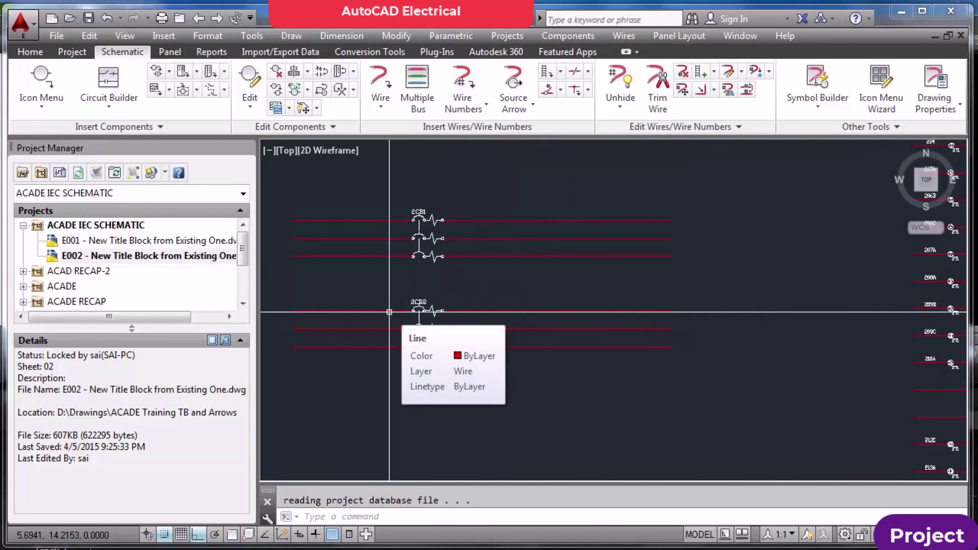
{"action": "scroll", "coordinate": [412, 310], "scroll_direction": "up", "scroll_amount": 3}
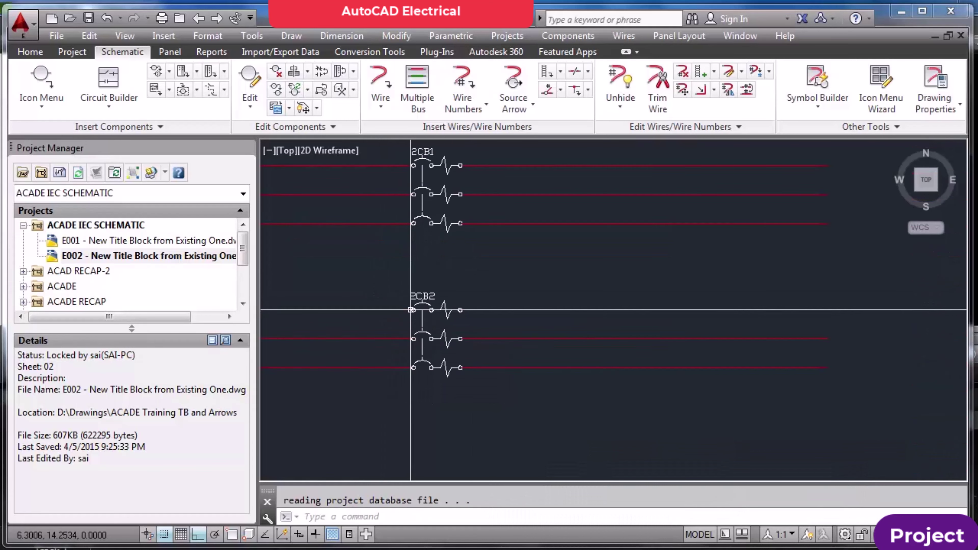
{"action": "scroll", "coordinate": [411, 310], "scroll_direction": "down", "scroll_amount": 3}
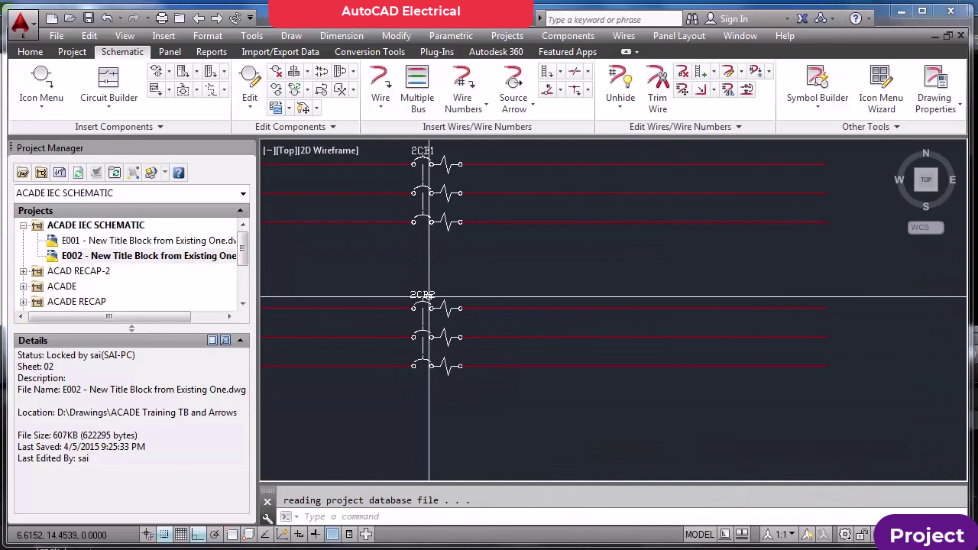
{"action": "left_click", "coordinate": [303, 109]}
{"action": "left_click", "coordinate": [422, 150]}
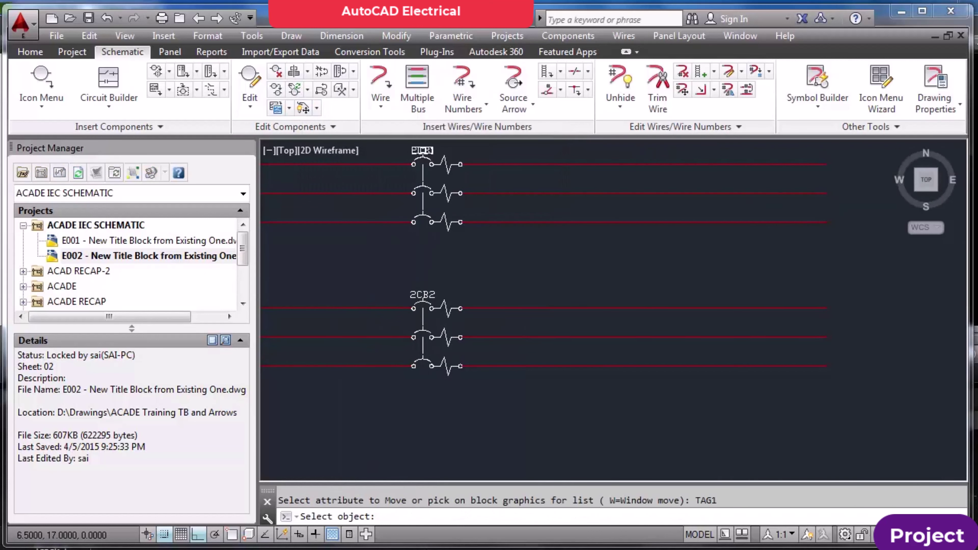
{"action": "key", "text": "Return"}
{"action": "left_click", "coordinate": [394, 150]}
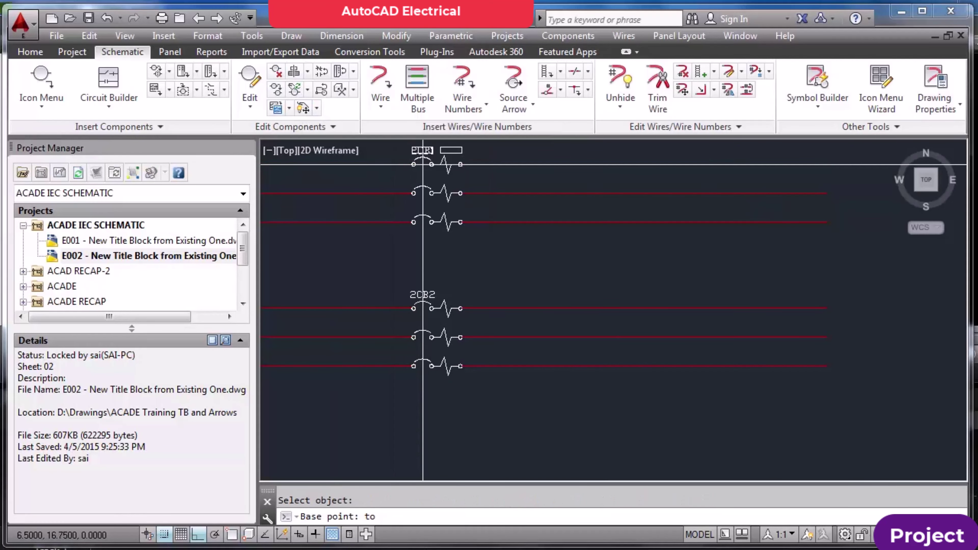
{"action": "left_click", "coordinate": [394, 166]}
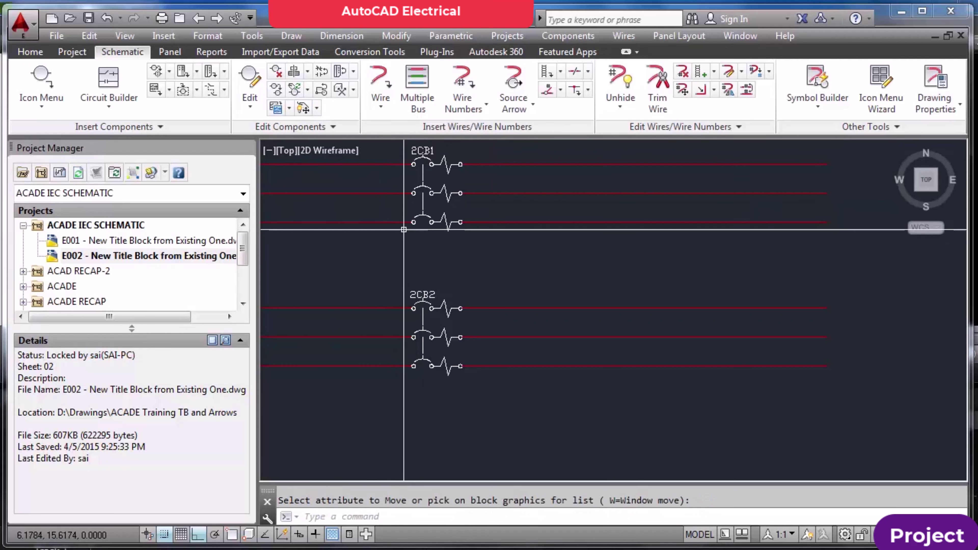
{"action": "right_click", "coordinate": [420, 154]}
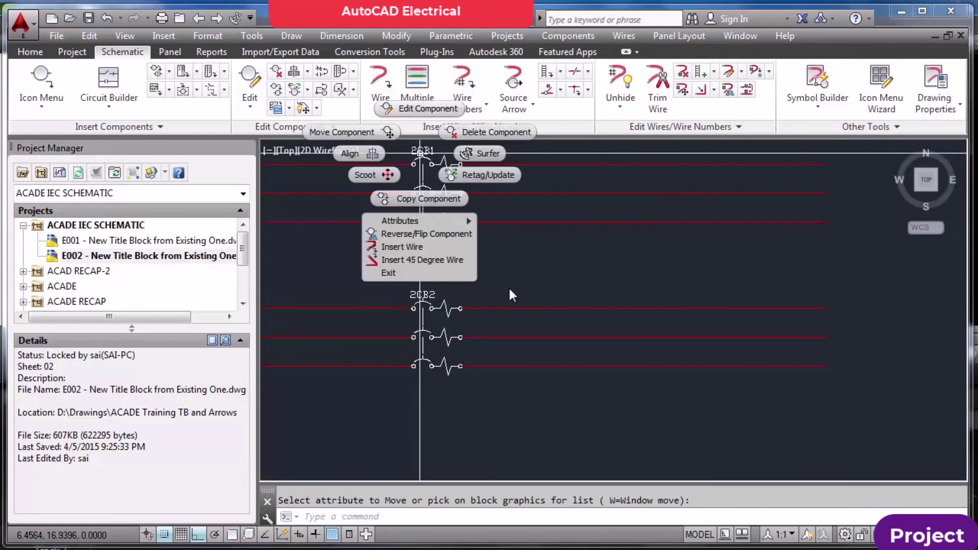
{"action": "key", "text": "Escape"}
{"action": "right_click", "coordinate": [428, 294]}
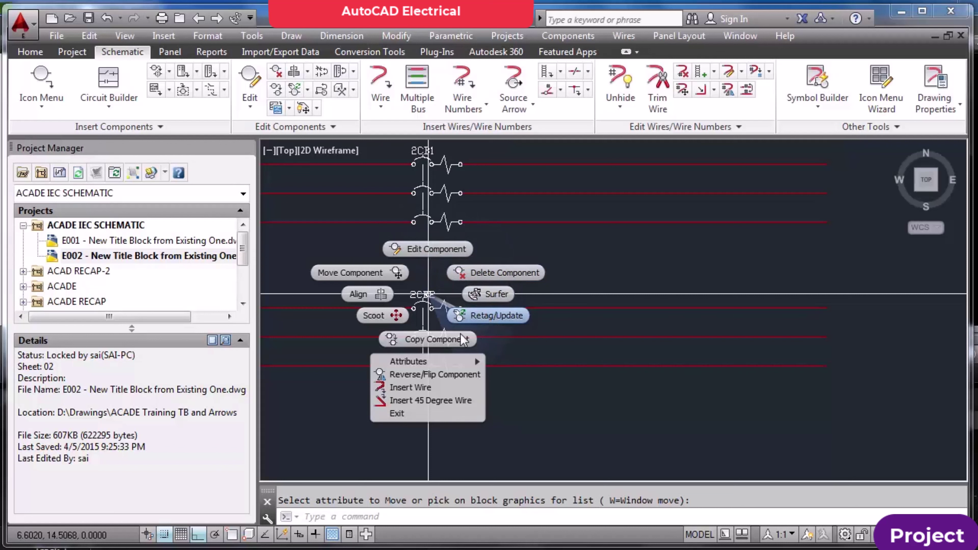
{"action": "mouse_move", "coordinate": [447, 361]}
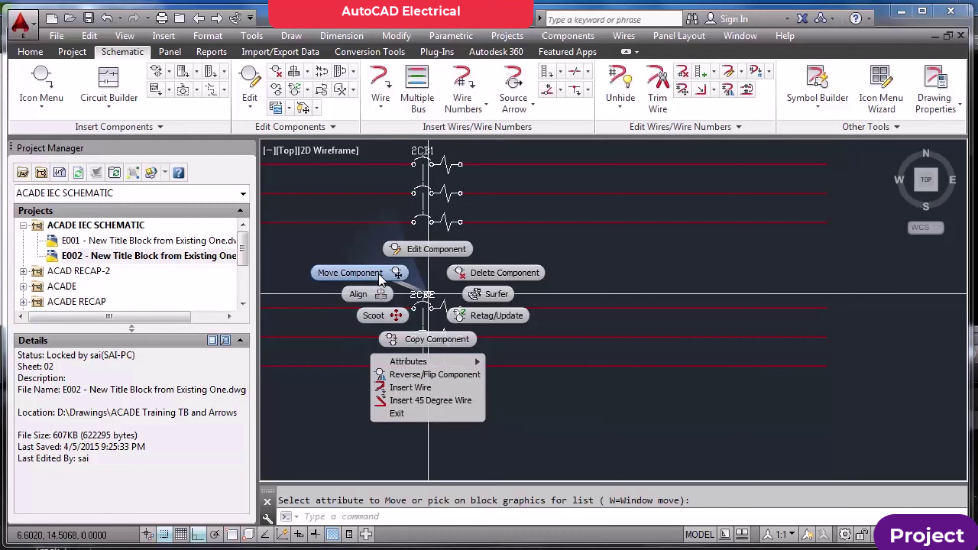
{"action": "left_click", "coordinate": [605, 250]}
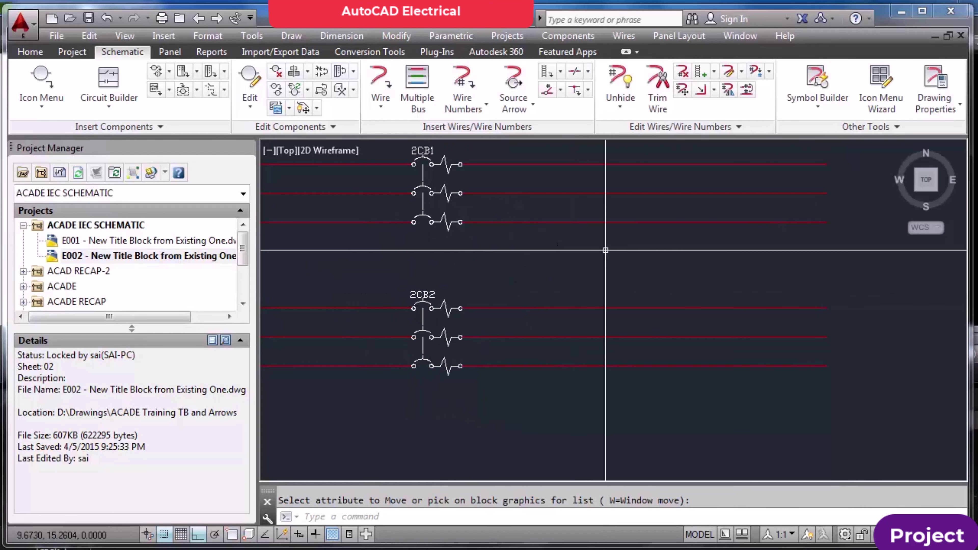
{"action": "right_click", "coordinate": [423, 297]}
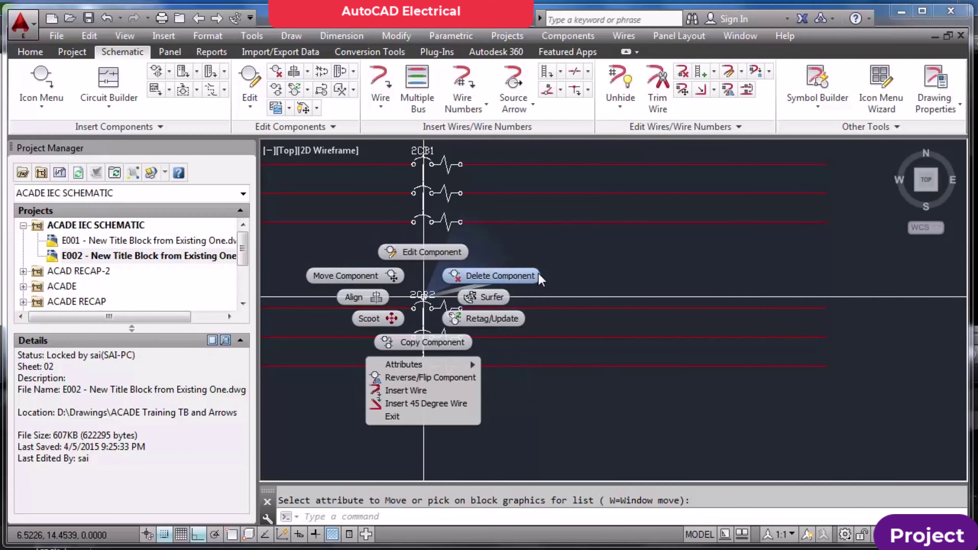
Draw a horizontal wire about 9 units long below the 2CB2 circuit, turning up about 0.5 units at its right end
{"action": "scroll", "coordinate": [585, 273], "scroll_direction": "down", "scroll_amount": 5}
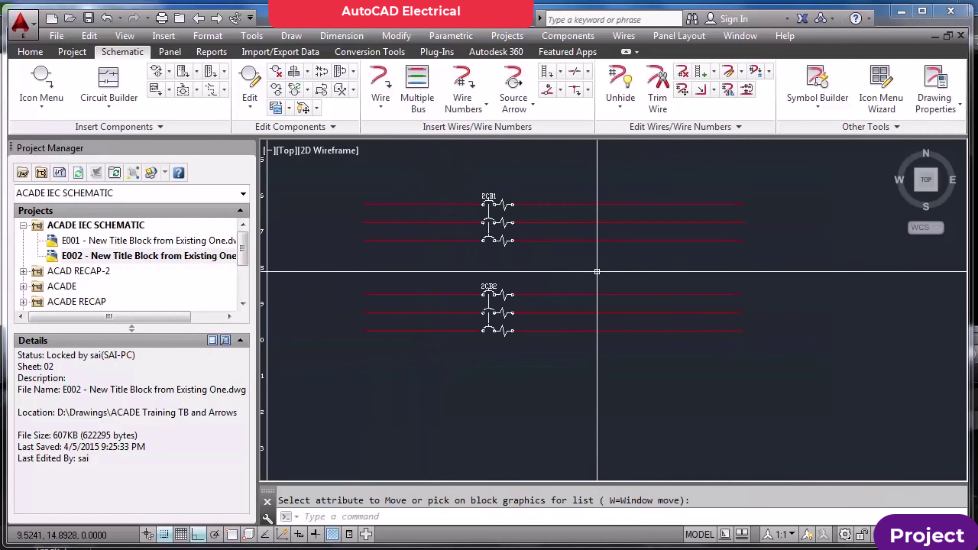
{"action": "scroll", "coordinate": [557, 295], "scroll_direction": "up", "scroll_amount": 3}
{"action": "scroll", "coordinate": [557, 295], "scroll_direction": "down", "scroll_amount": 4}
{"action": "scroll", "coordinate": [570, 285], "scroll_direction": "up", "scroll_amount": 2}
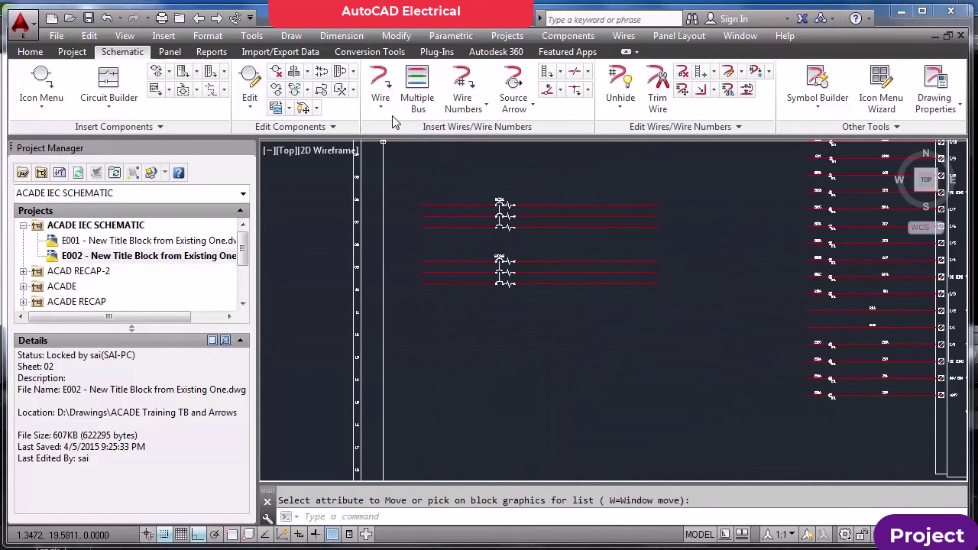
{"action": "left_click", "coordinate": [382, 93]}
{"action": "left_click", "coordinate": [426, 352]}
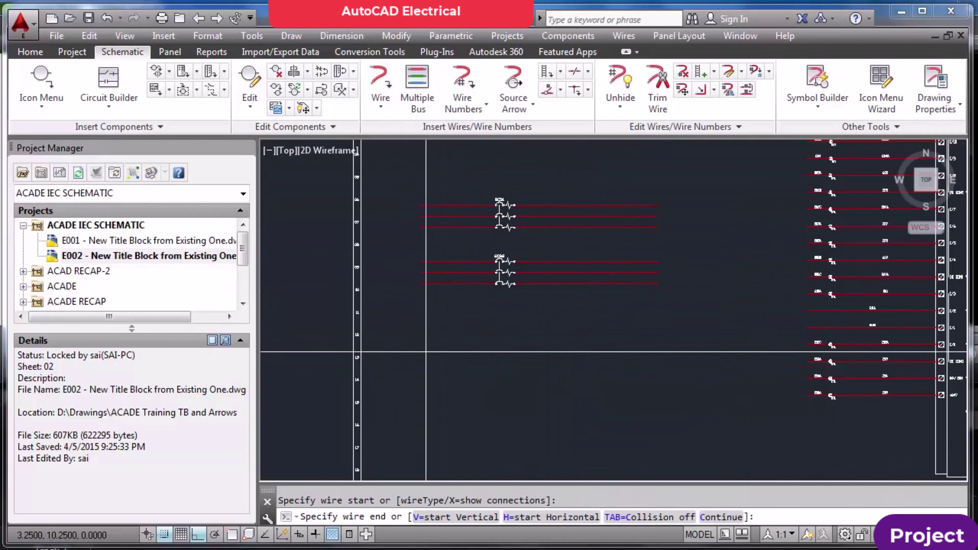
{"action": "left_click", "coordinate": [629, 340]}
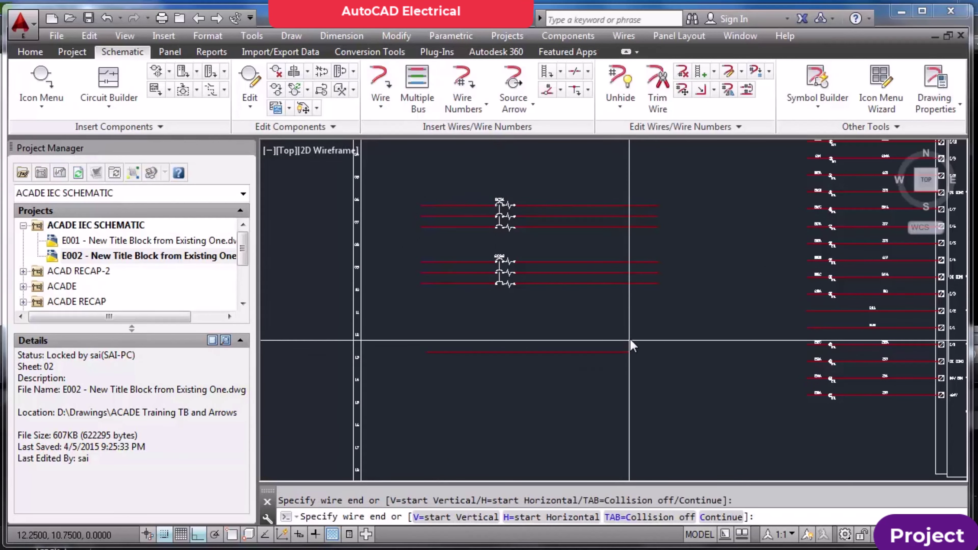
Insert a Relay Coil from the JIC Relays/Contacts symbols on the new wire, about 0.75 units from its right end
{"action": "left_click", "coordinate": [42, 87]}
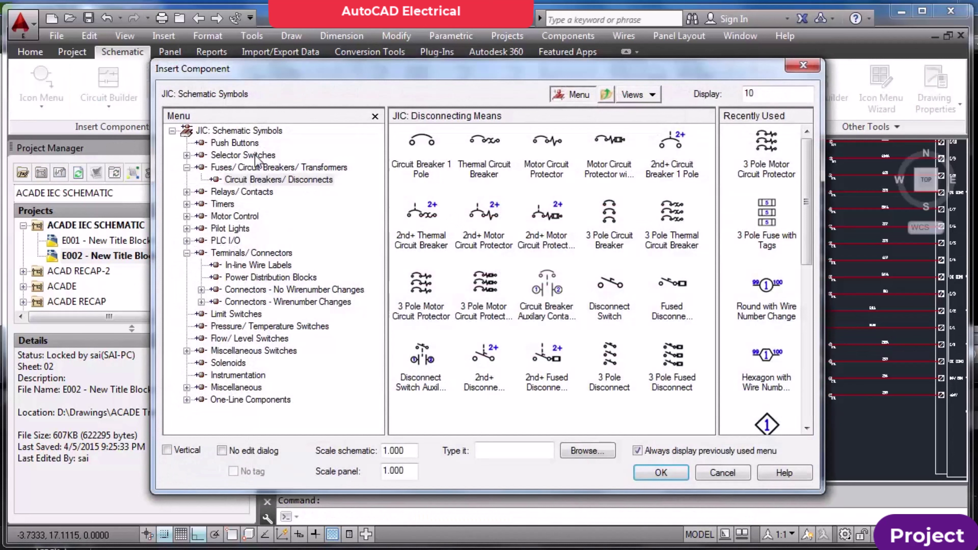
{"action": "left_click", "coordinate": [238, 131]}
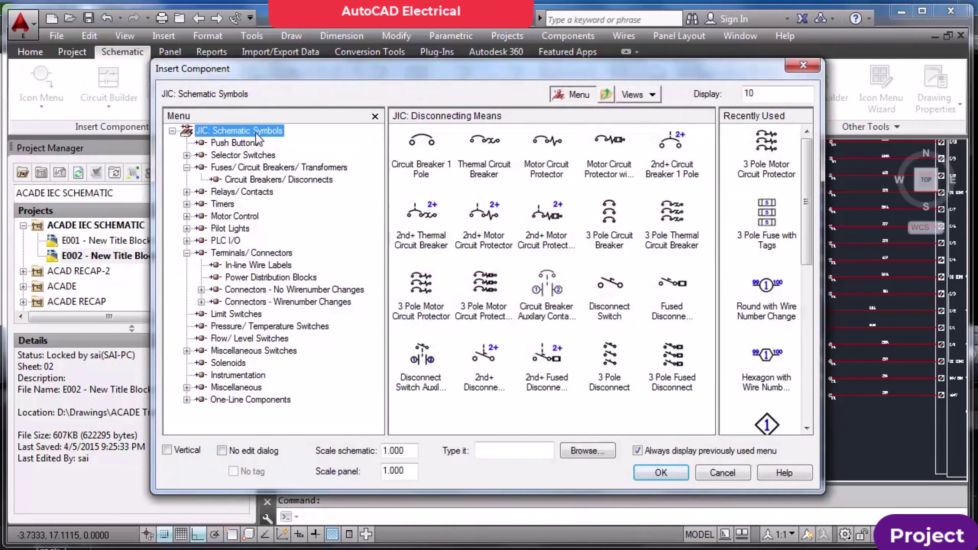
{"action": "left_click", "coordinate": [620, 158]}
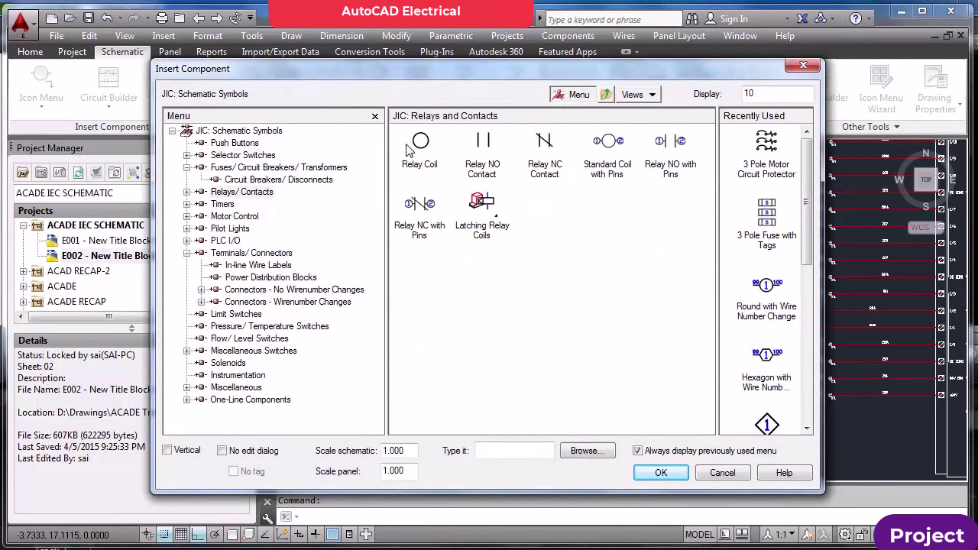
{"action": "left_click", "coordinate": [435, 144]}
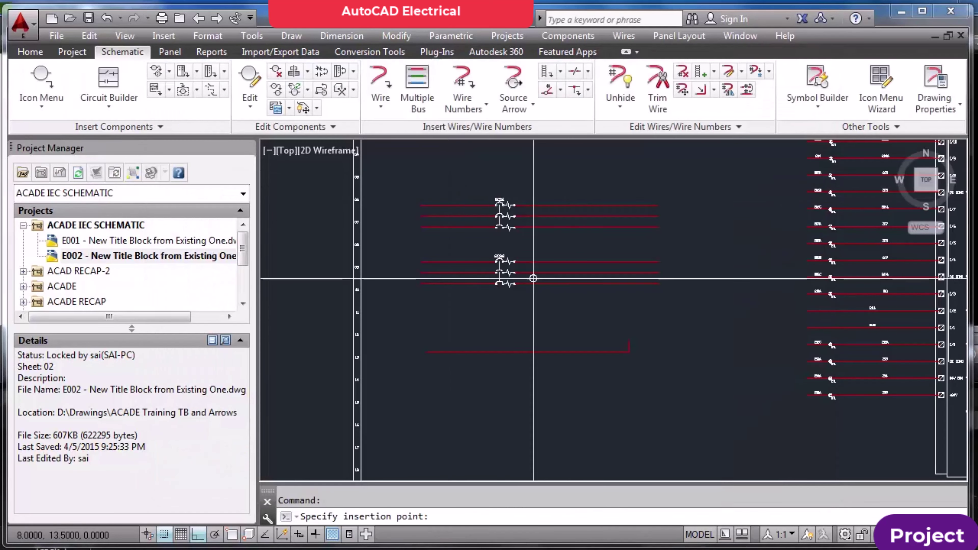
{"action": "left_click", "coordinate": [614, 352]}
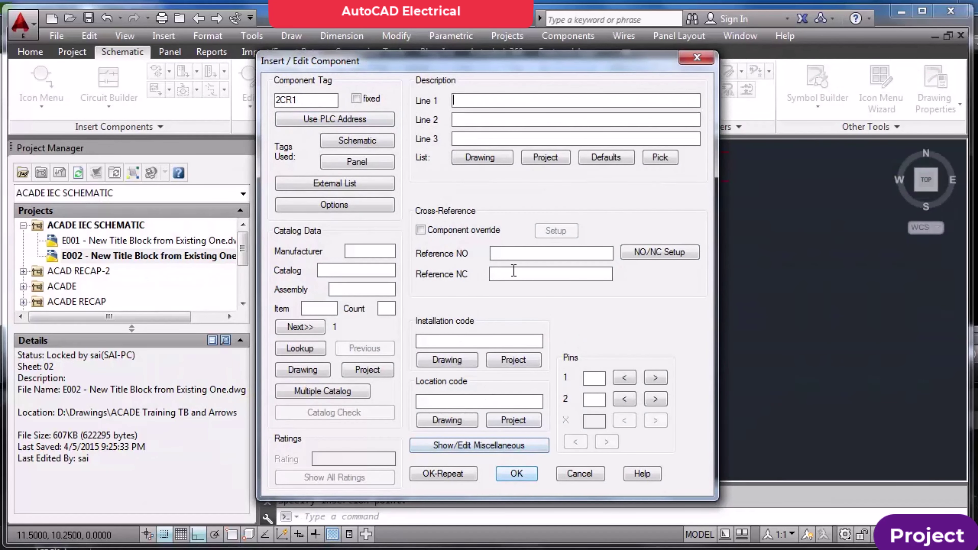
Review the coil's NO/NC contact count and pin setup without changing it, and accept the component with tag 2CR1
{"action": "left_click", "coordinate": [656, 254]}
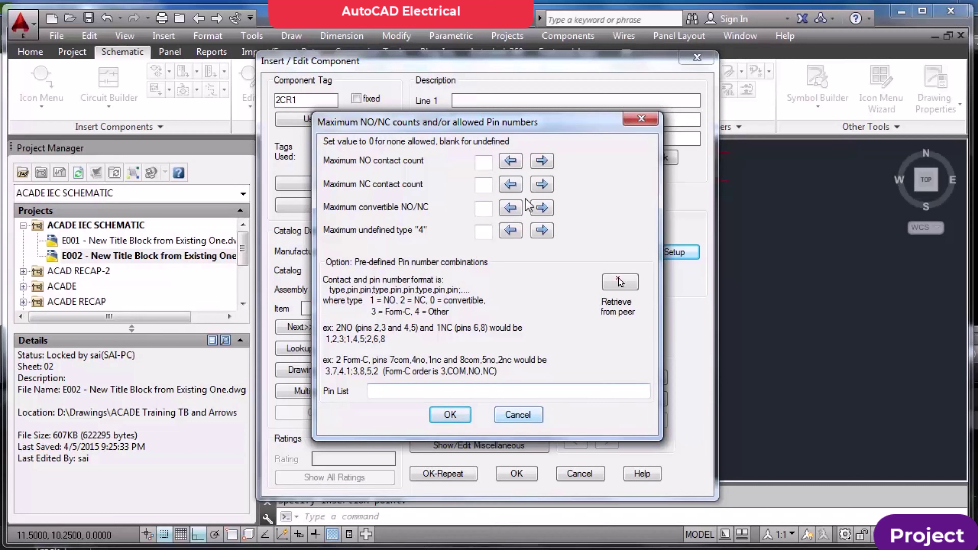
{"action": "left_click", "coordinate": [491, 169]}
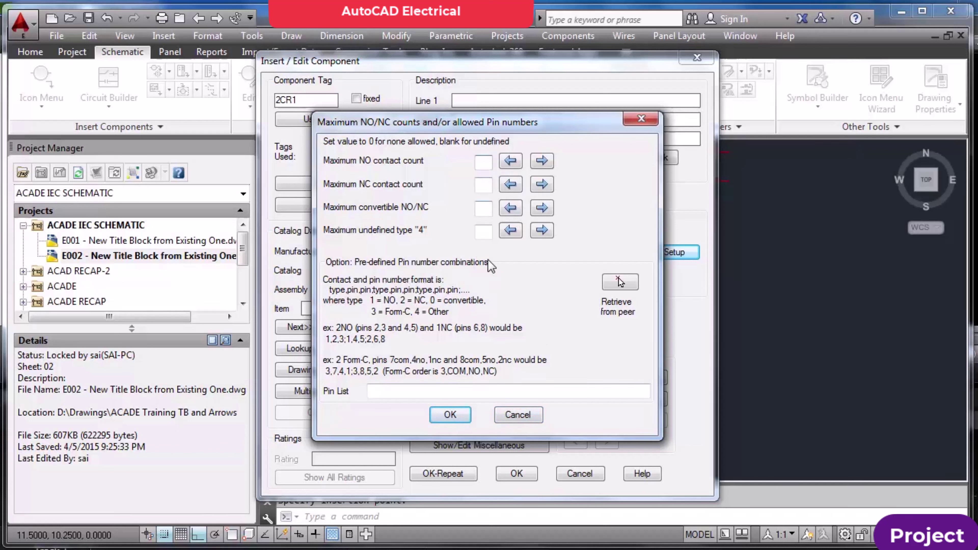
{"action": "left_click", "coordinate": [517, 412]}
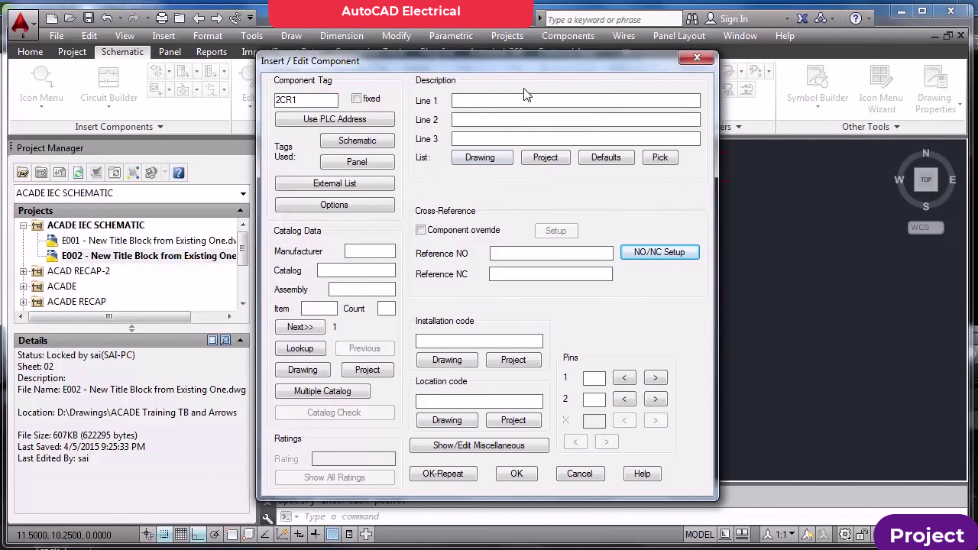
{"action": "left_click_drag", "start_coordinate": [528, 68], "coordinate": [480, 51]}
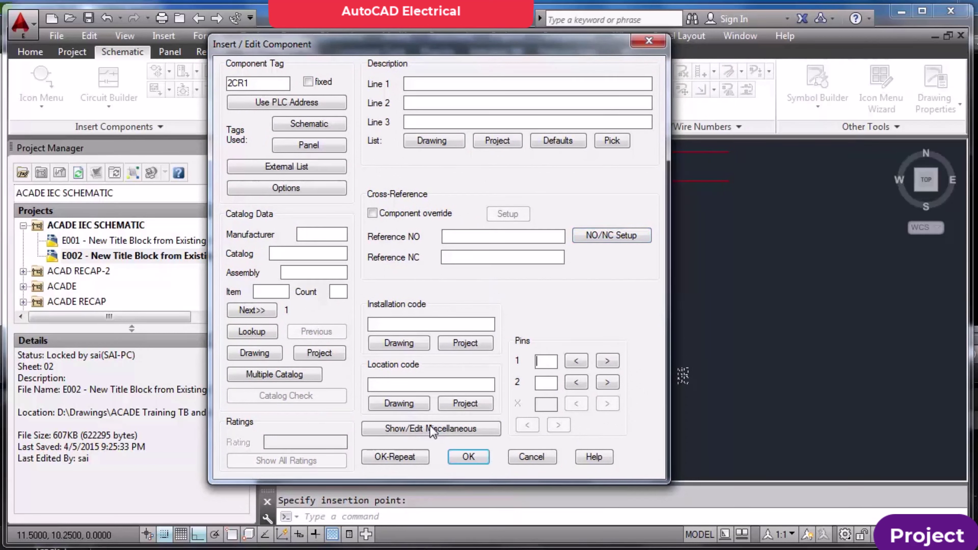
{"action": "left_click", "coordinate": [468, 457]}
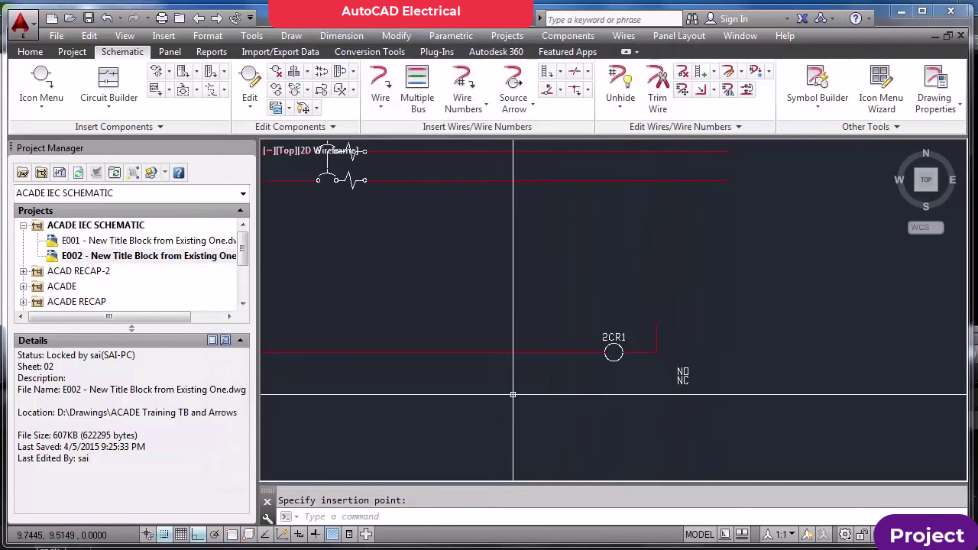
Draw a second wire about 9 units long, 1.25 units below the coil wire, and run it up to join that wire's right end
{"action": "scroll", "coordinate": [609, 371], "scroll_direction": "down", "scroll_amount": 3}
{"action": "scroll", "coordinate": [590, 334], "scroll_direction": "up", "scroll_amount": 2}
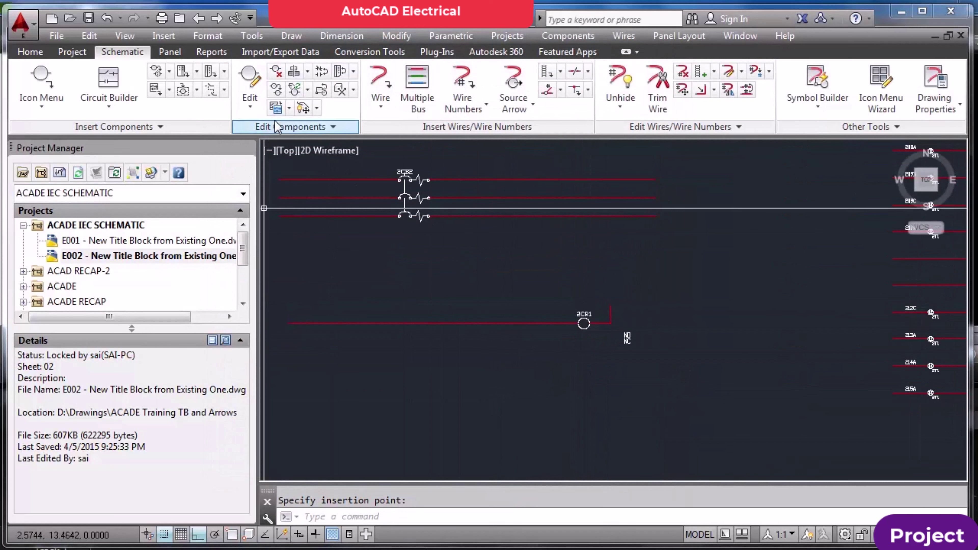
{"action": "left_click", "coordinate": [380, 83]}
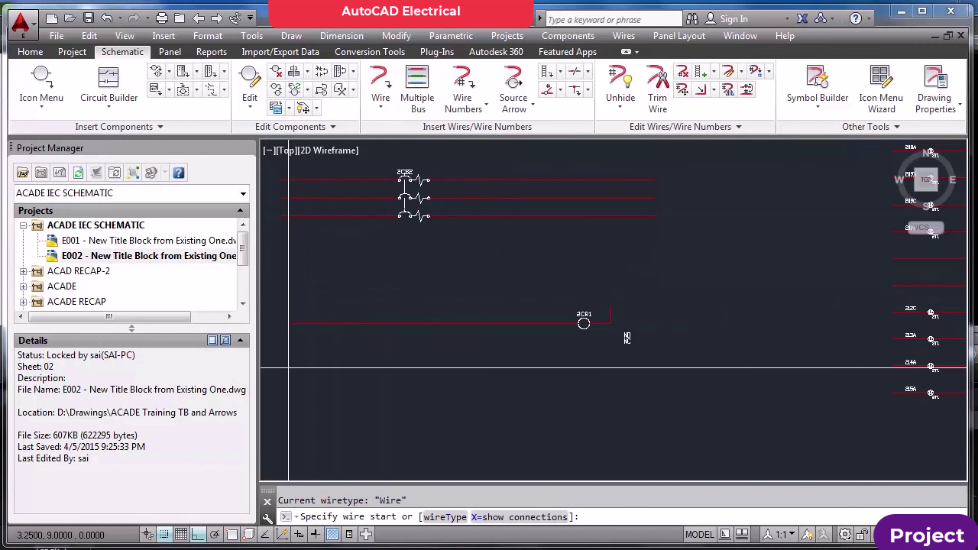
{"action": "left_click", "coordinate": [289, 369]}
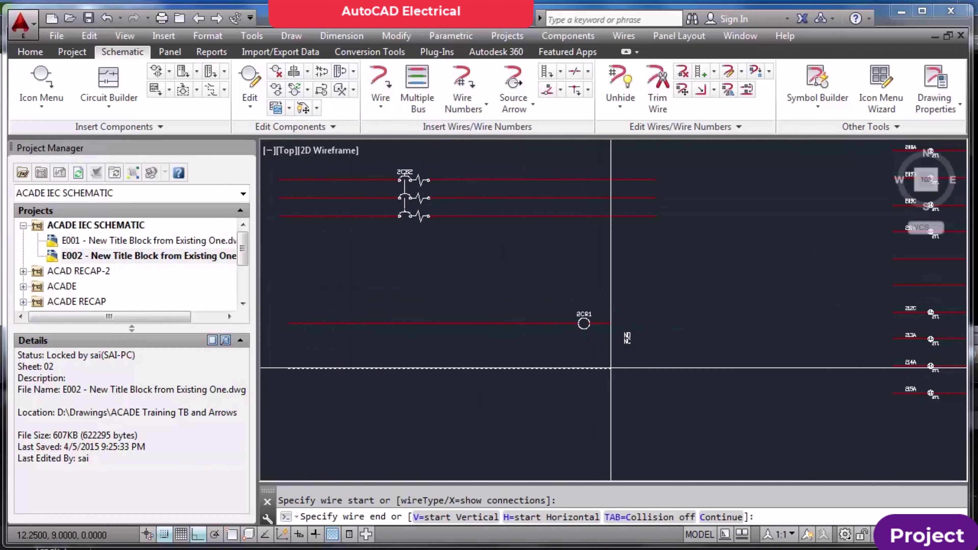
{"action": "left_click", "coordinate": [610, 324]}
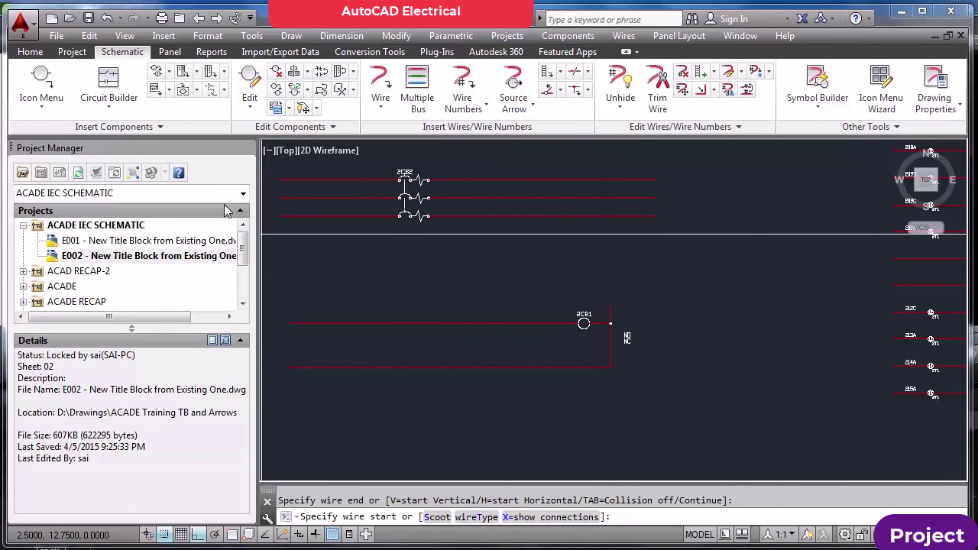
{"action": "key", "text": "Escape"}
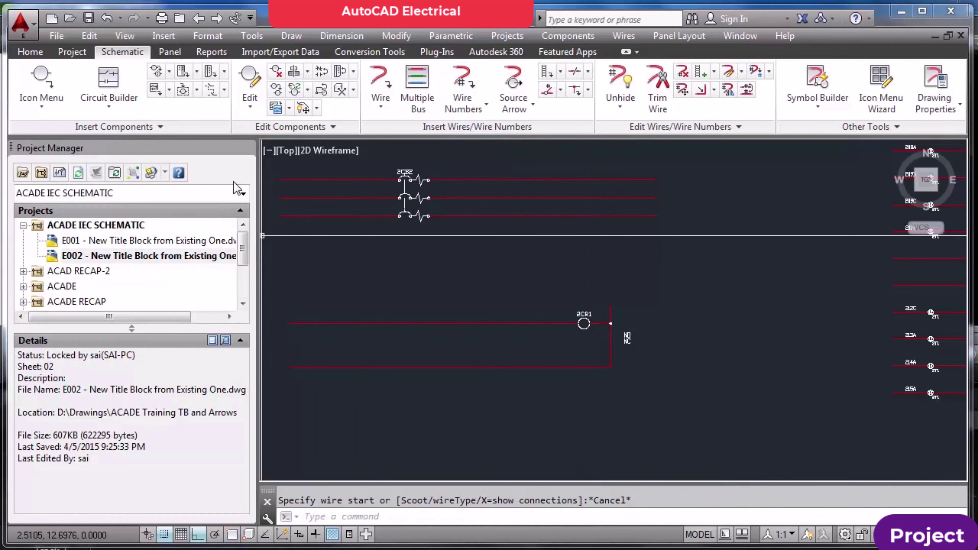
Insert a Relay NO Contact from the JIC Relays/Contacts symbols on the lower wire, about 2.5 units from its left end
{"action": "left_click", "coordinate": [53, 87]}
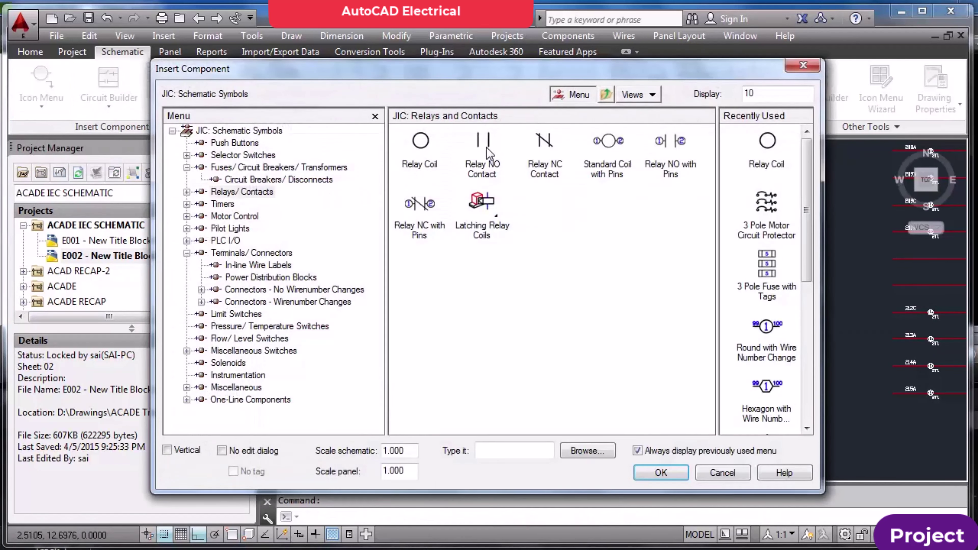
{"action": "left_click", "coordinate": [486, 151]}
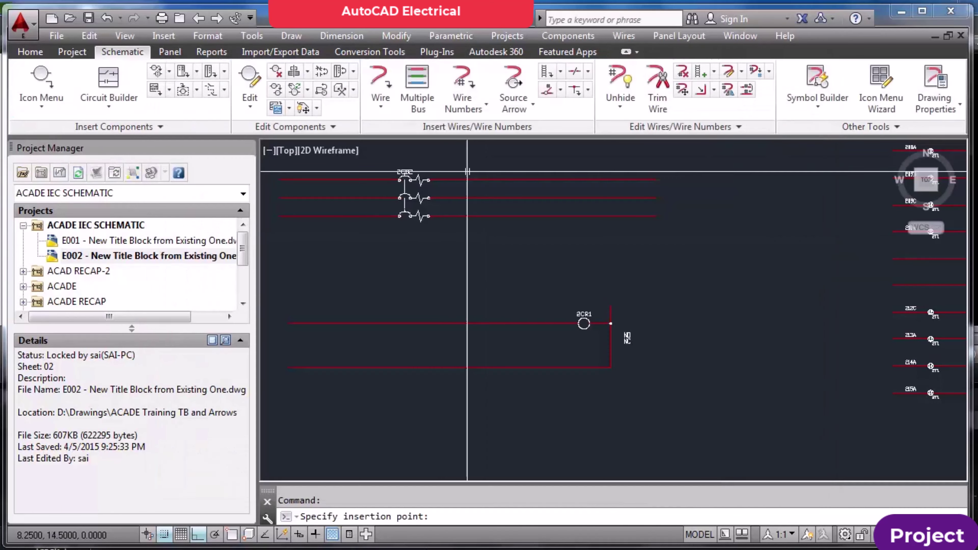
{"action": "left_click", "coordinate": [378, 368]}
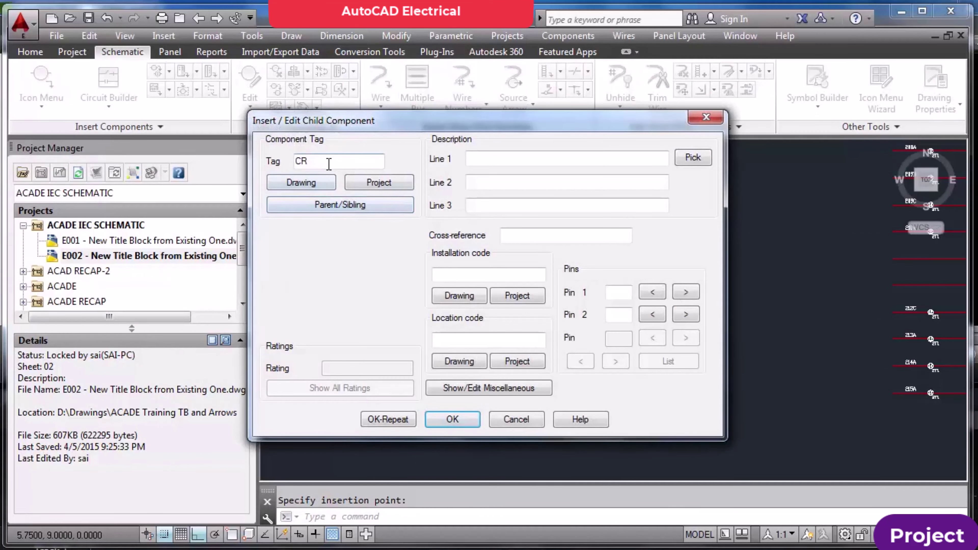
Check the CR-family tags listed for the active drawing and for the whole project without picking one for the contact
{"action": "left_click_drag", "start_coordinate": [393, 127], "coordinate": [200, 189]}
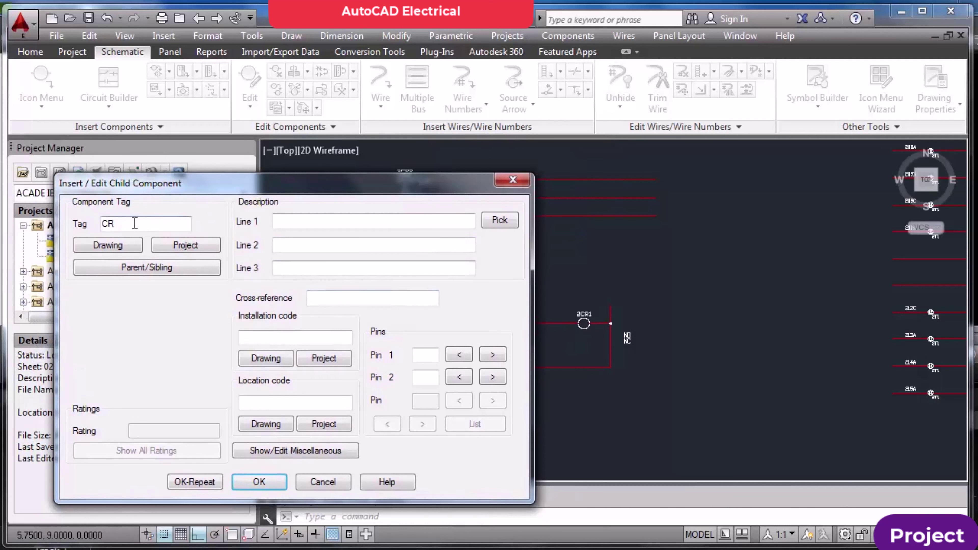
{"action": "left_click_drag", "start_coordinate": [146, 222], "coordinate": [42, 224]}
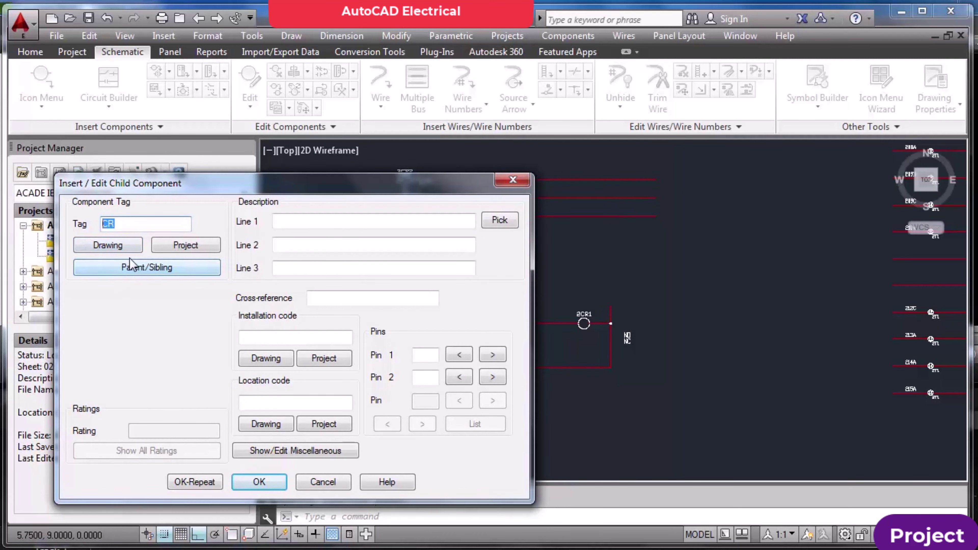
{"action": "left_click", "coordinate": [132, 248]}
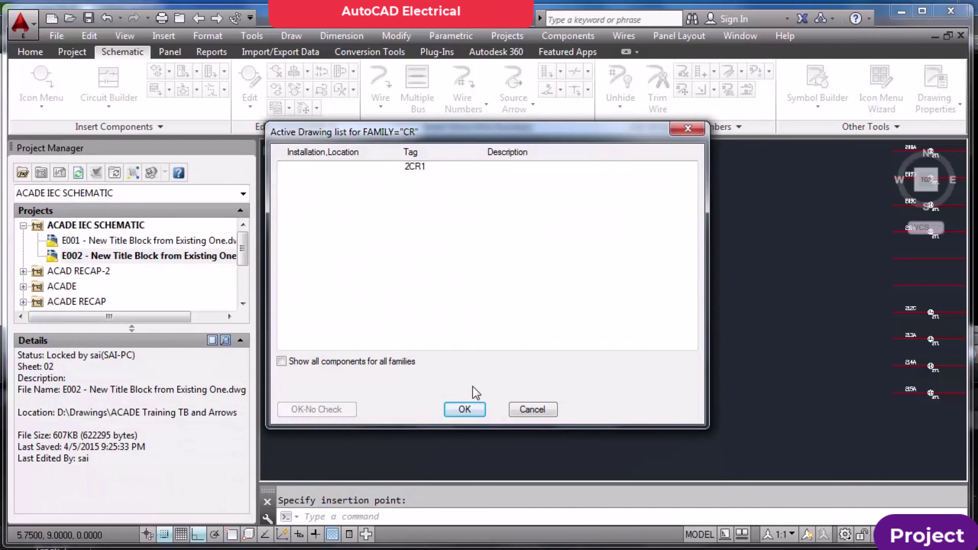
{"action": "left_click", "coordinate": [532, 410]}
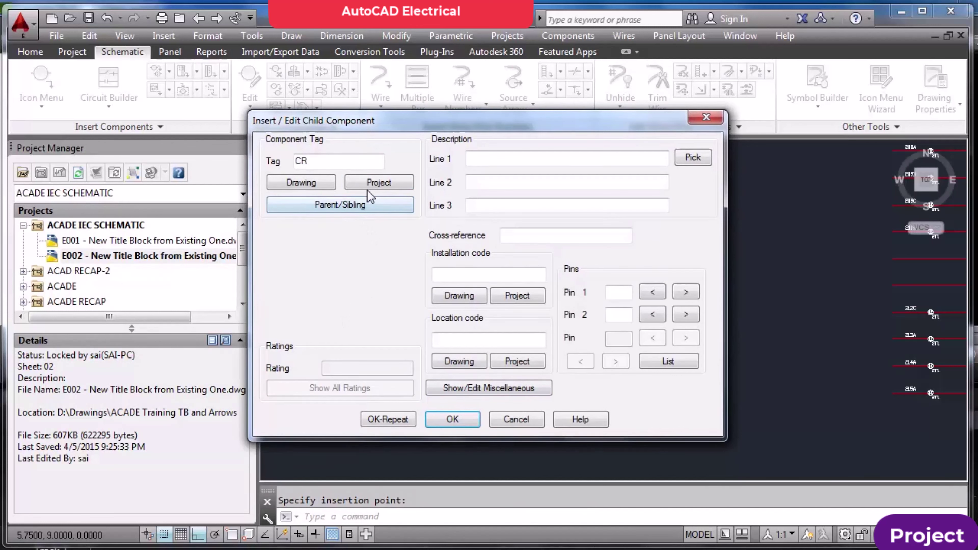
{"action": "left_click", "coordinate": [376, 184]}
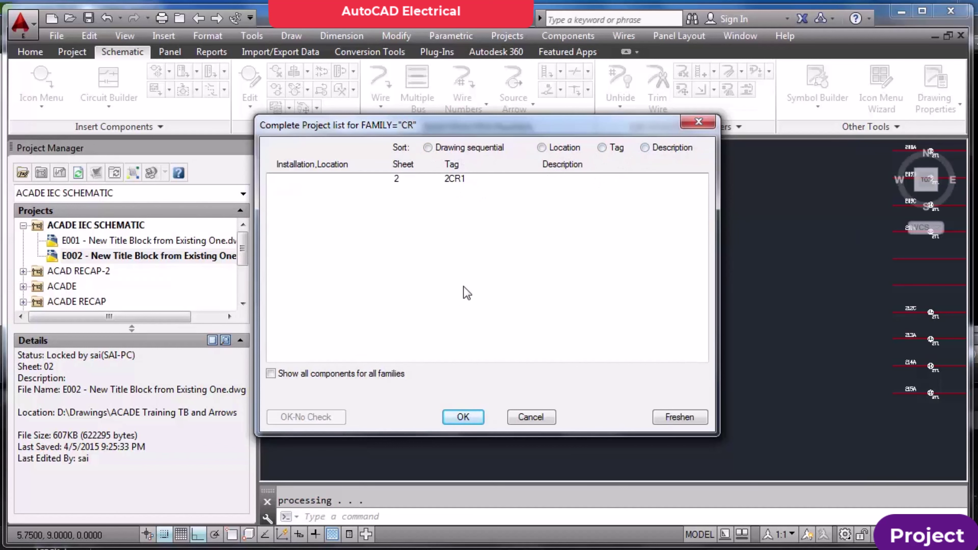
{"action": "left_click", "coordinate": [528, 418]}
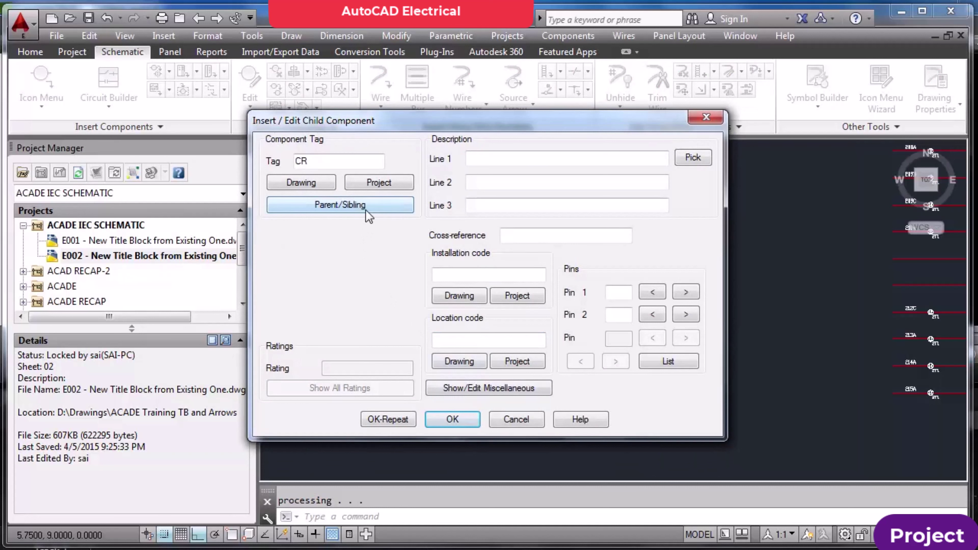
Link the contact to its parent coil 2CR1 by picking the coil in the drawing, and accept the child component
{"action": "left_click", "coordinate": [327, 206]}
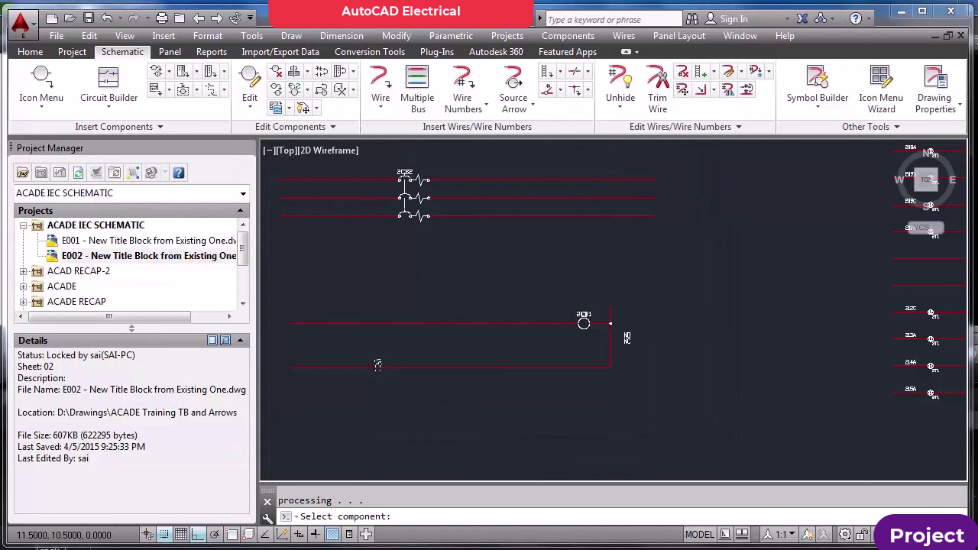
{"action": "left_click", "coordinate": [584, 323]}
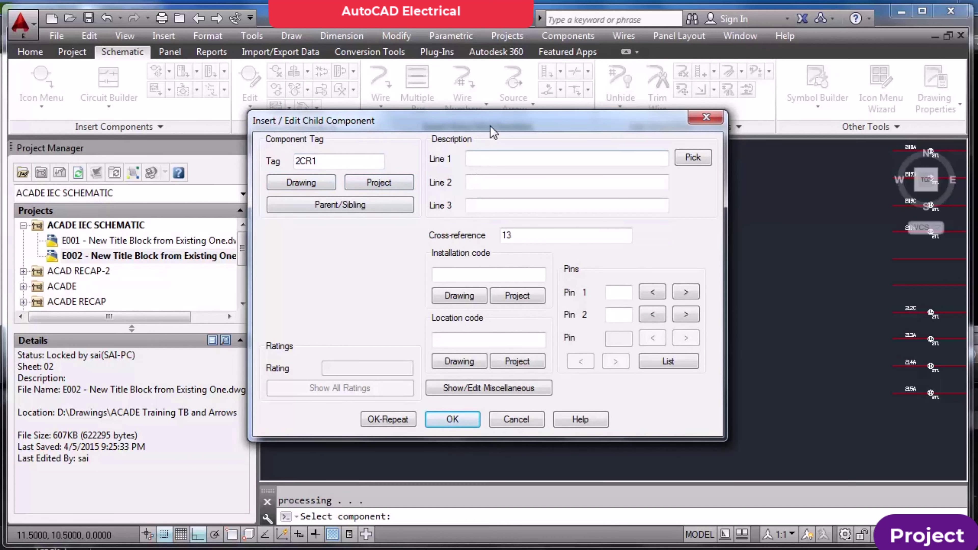
{"action": "left_click_drag", "start_coordinate": [490, 127], "coordinate": [258, 130]}
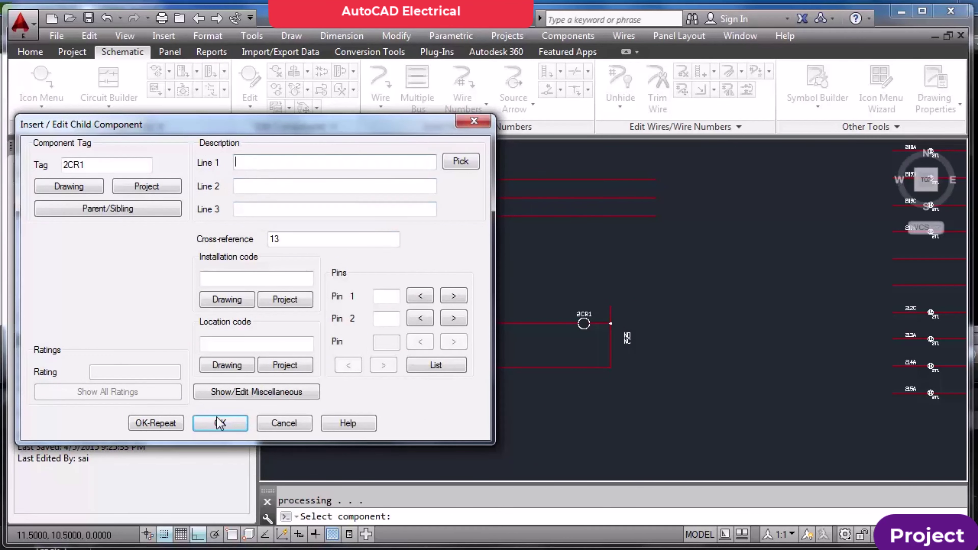
{"action": "left_click", "coordinate": [235, 421]}
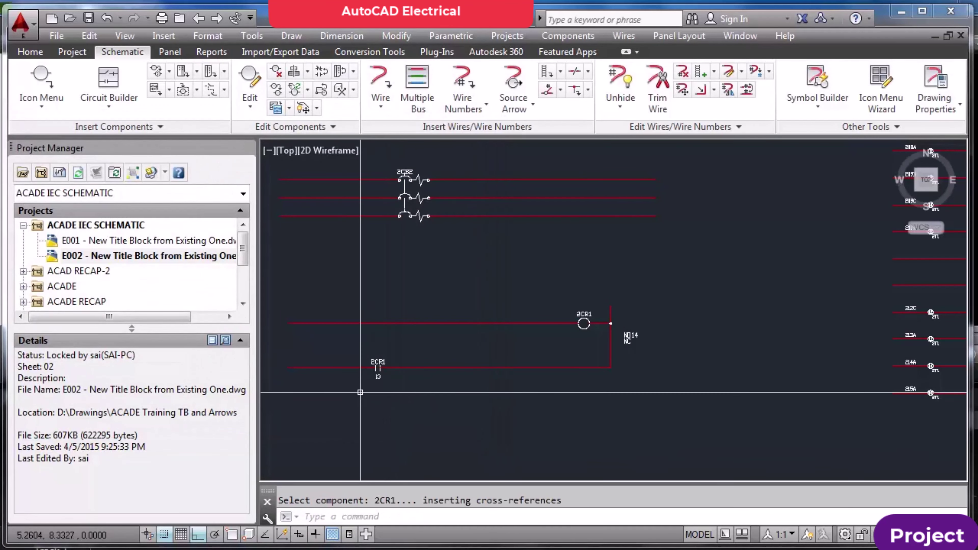
Examine the cross-references at coil 2CR1 and its contact, comparing them with the line reference numbers on the ladder
{"action": "scroll", "coordinate": [360, 391], "scroll_direction": "up", "scroll_amount": 4}
{"action": "scroll", "coordinate": [359, 391], "scroll_direction": "down", "scroll_amount": 5}
{"action": "scroll", "coordinate": [371, 383], "scroll_direction": "up", "scroll_amount": 3}
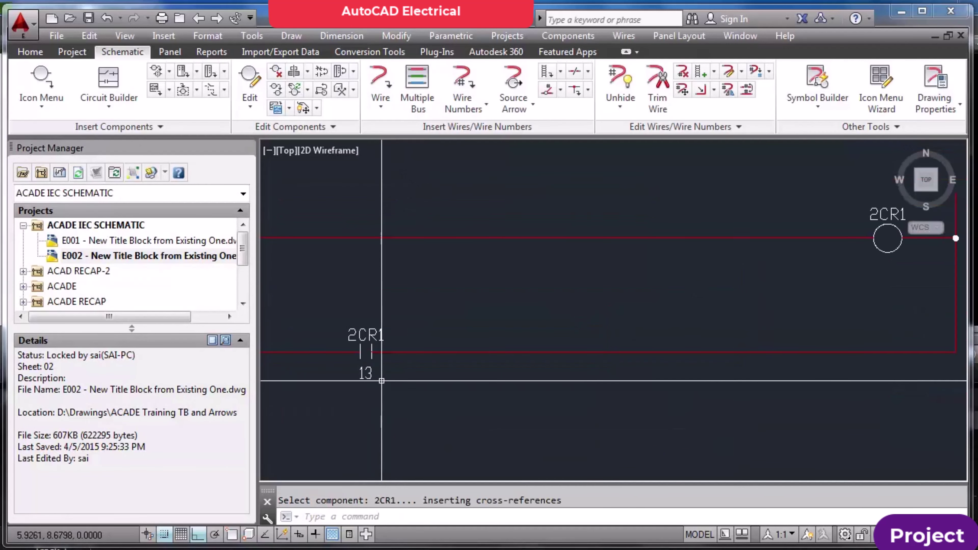
{"action": "scroll", "coordinate": [385, 381], "scroll_direction": "down", "scroll_amount": 3}
{"action": "scroll", "coordinate": [620, 339], "scroll_direction": "up", "scroll_amount": 4}
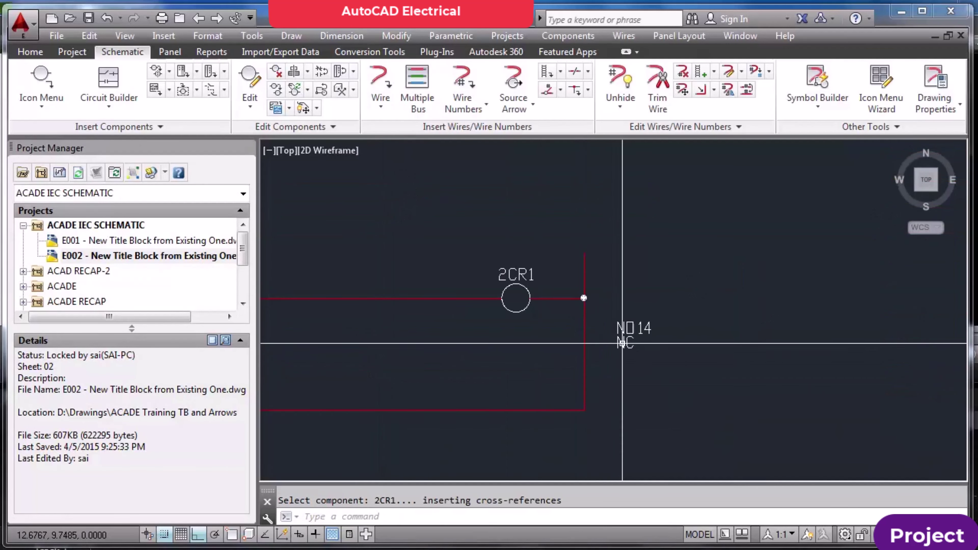
{"action": "scroll", "coordinate": [632, 335], "scroll_direction": "up", "scroll_amount": 2}
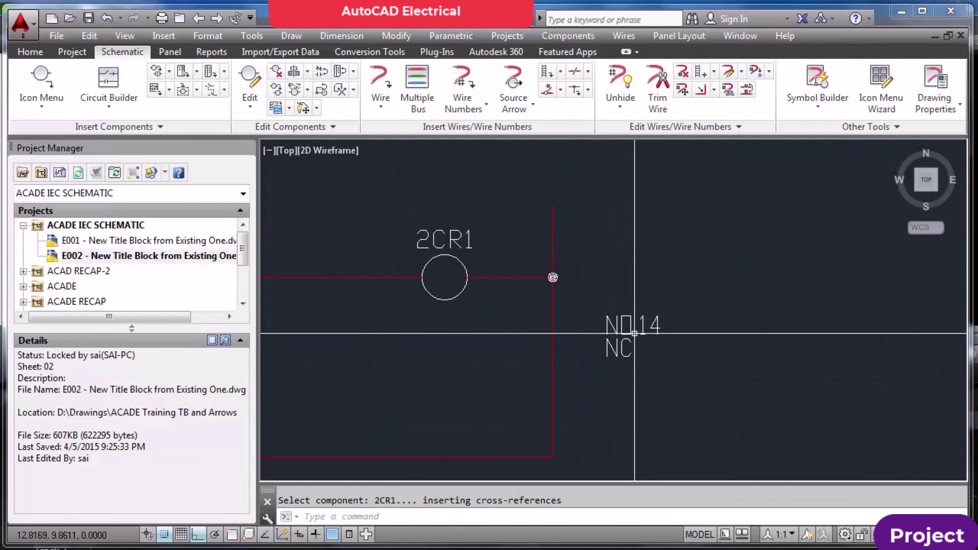
{"action": "scroll", "coordinate": [634, 334], "scroll_direction": "down", "scroll_amount": 4}
{"action": "scroll", "coordinate": [681, 306], "scroll_direction": "up", "scroll_amount": 2}
{"action": "scroll", "coordinate": [484, 359], "scroll_direction": "up", "scroll_amount": 3}
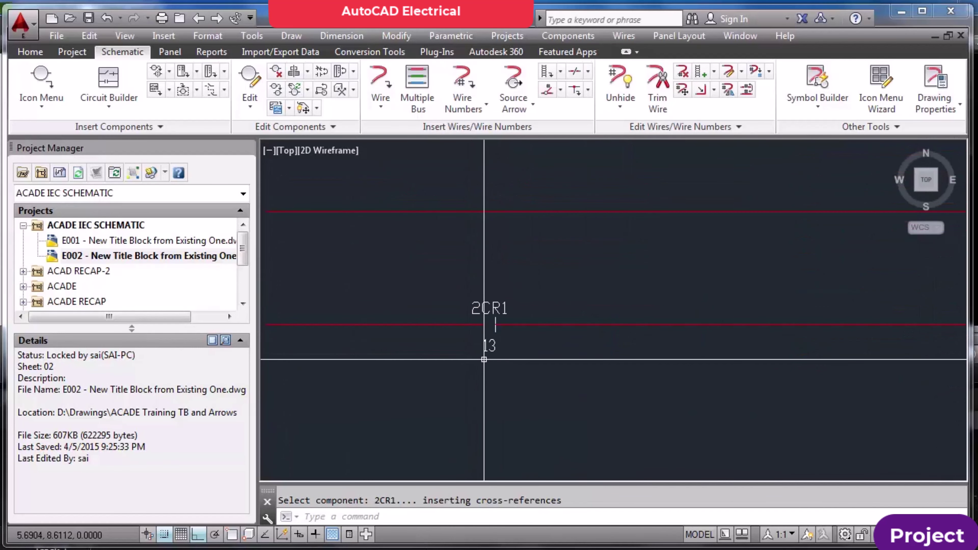
{"action": "scroll", "coordinate": [484, 360], "scroll_direction": "down", "scroll_amount": 5}
{"action": "scroll", "coordinate": [436, 356], "scroll_direction": "up", "scroll_amount": 2}
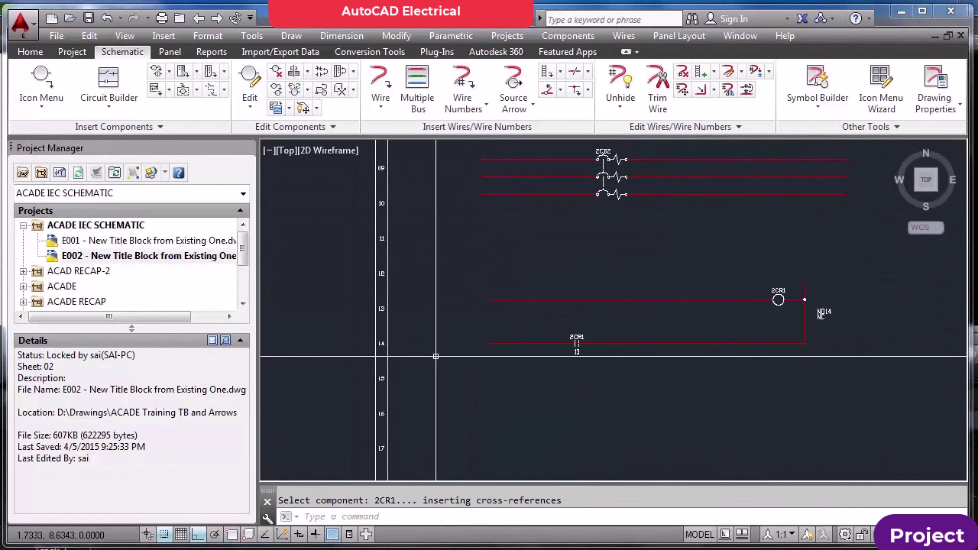
{"action": "scroll", "coordinate": [848, 318], "scroll_direction": "up", "scroll_amount": 5}
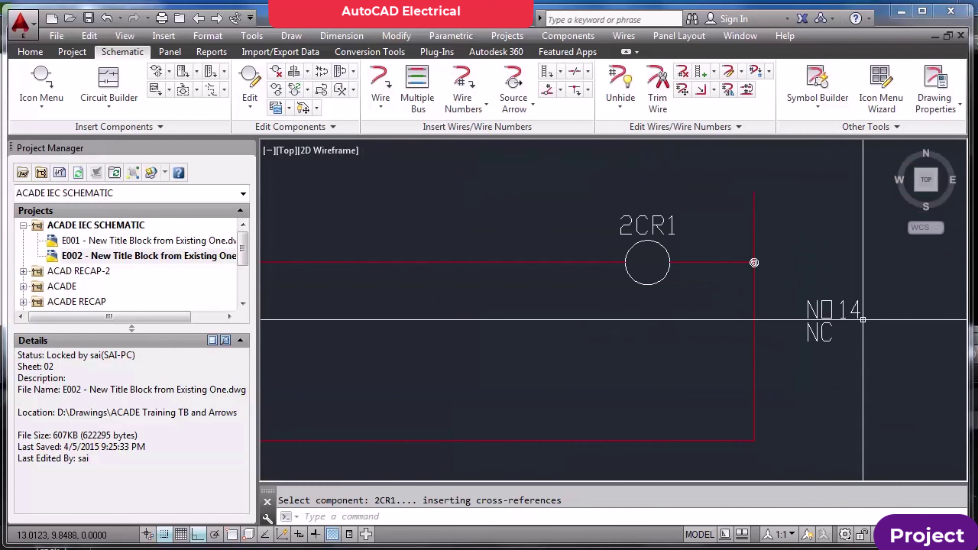
{"action": "scroll", "coordinate": [861, 321], "scroll_direction": "down", "scroll_amount": 6}
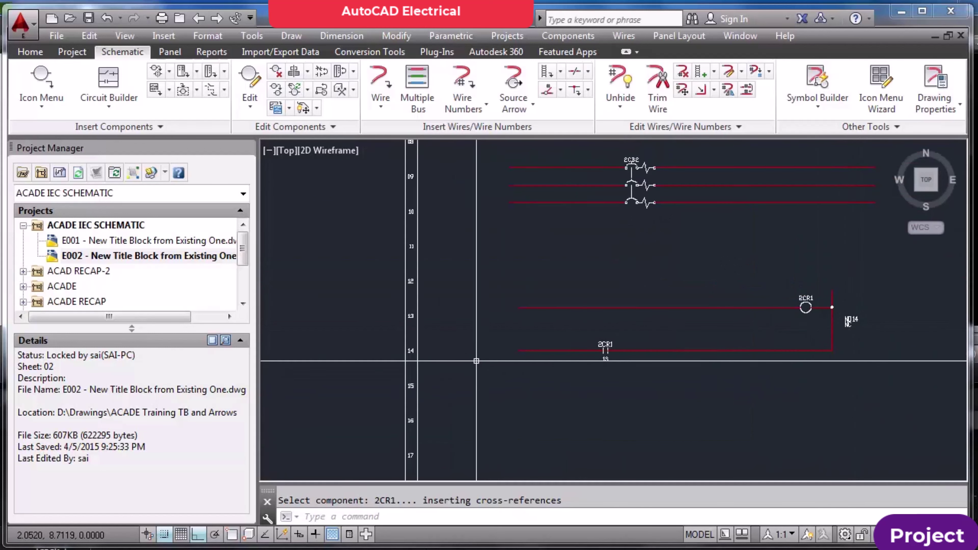
{"action": "scroll", "coordinate": [323, 341], "scroll_direction": "up", "scroll_amount": 6}
{"action": "scroll", "coordinate": [319, 341], "scroll_direction": "down", "scroll_amount": 3}
{"action": "scroll", "coordinate": [318, 345], "scroll_direction": "down", "scroll_amount": 2}
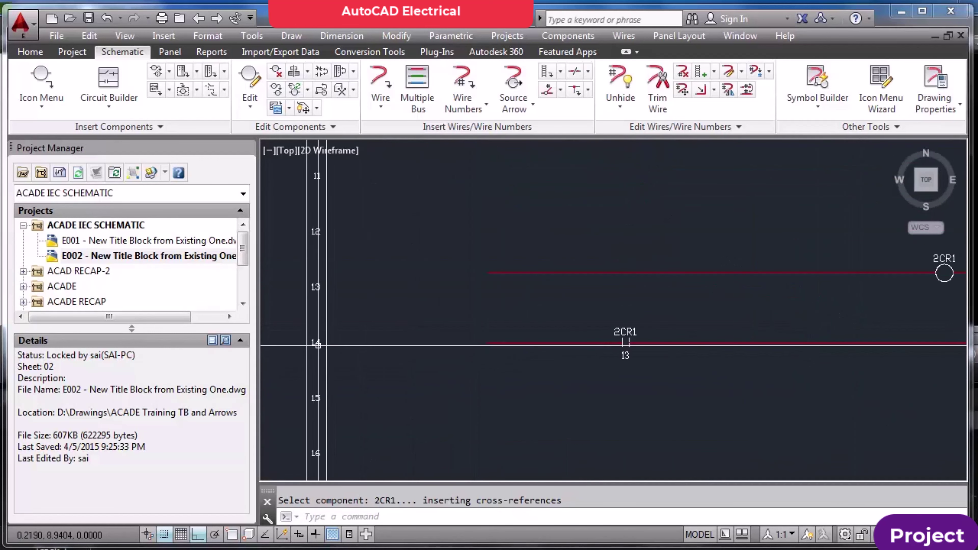
{"action": "scroll", "coordinate": [613, 357], "scroll_direction": "up", "scroll_amount": 4}
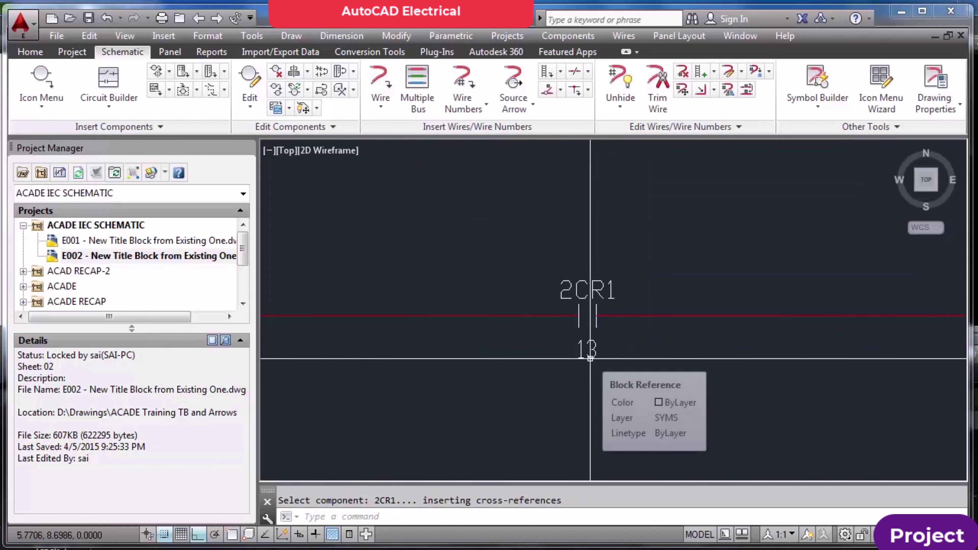
{"action": "scroll", "coordinate": [590, 359], "scroll_direction": "down", "scroll_amount": 5}
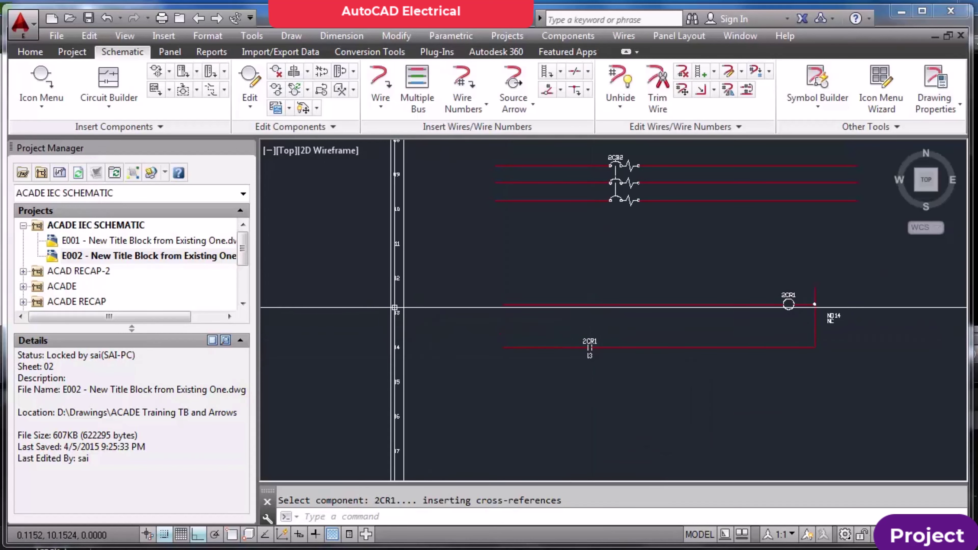
{"action": "scroll", "coordinate": [644, 312], "scroll_direction": "up", "scroll_amount": 5}
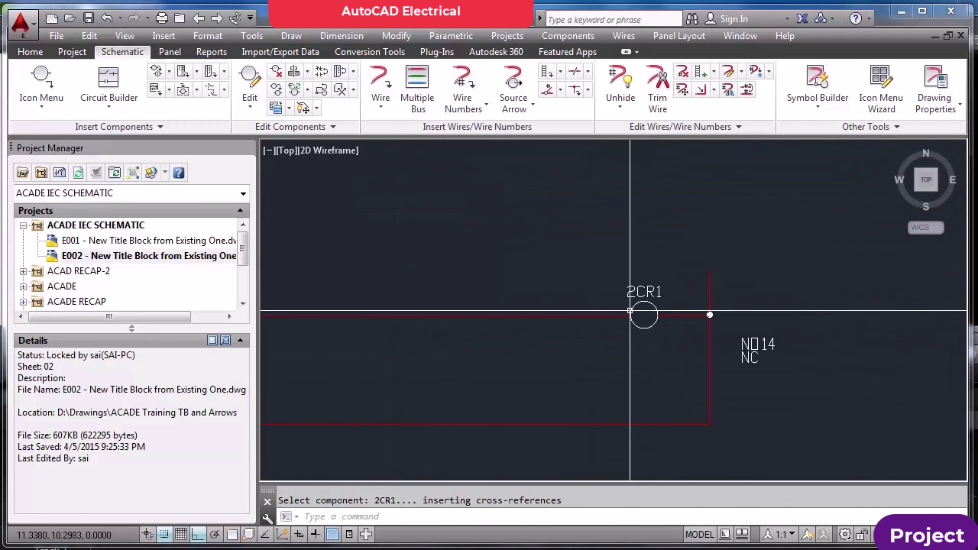
{"action": "scroll", "coordinate": [572, 302], "scroll_direction": "down", "scroll_amount": 4}
{"action": "scroll", "coordinate": [558, 305], "scroll_direction": "up", "scroll_amount": 2}
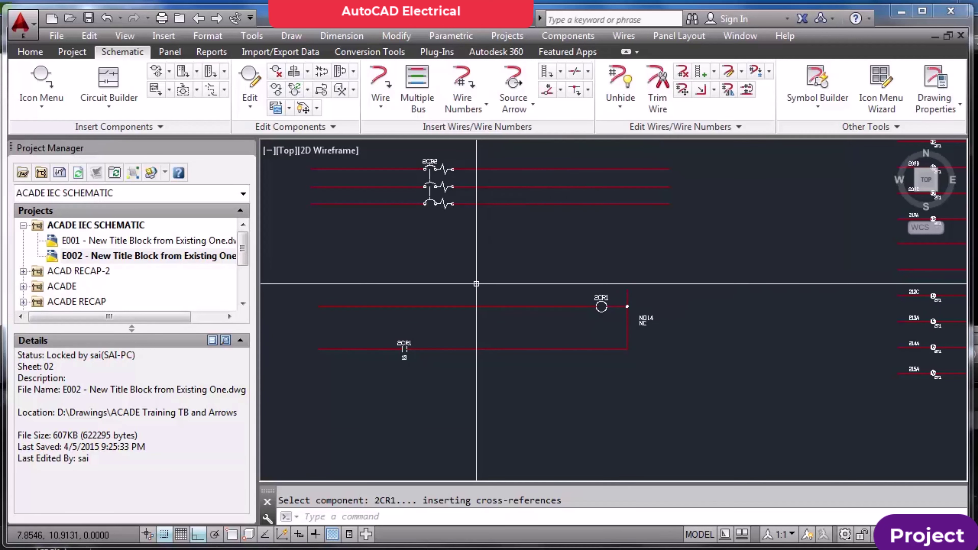
Set drawing E002's component cross-reference display to Graphical Format, using Graphic Font with the parallel-bar contact symbol
{"action": "right_click", "coordinate": [181, 255]}
{"action": "mouse_move", "coordinate": [242, 389]}
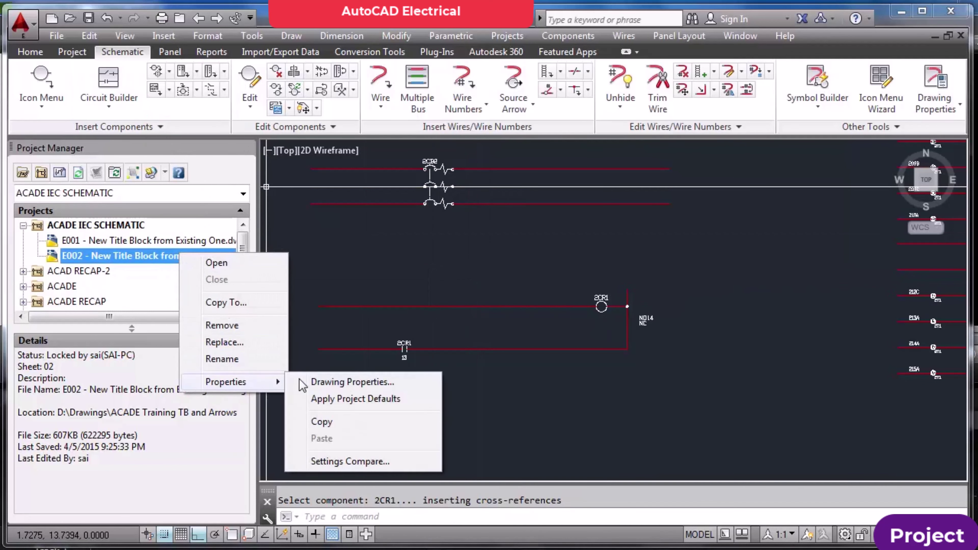
{"action": "left_click", "coordinate": [370, 381]}
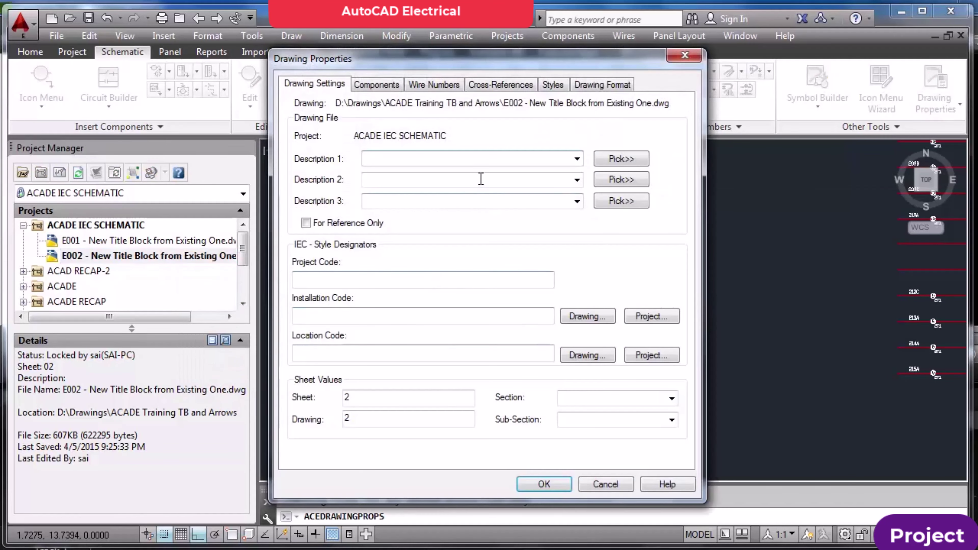
{"action": "left_click", "coordinate": [500, 84]}
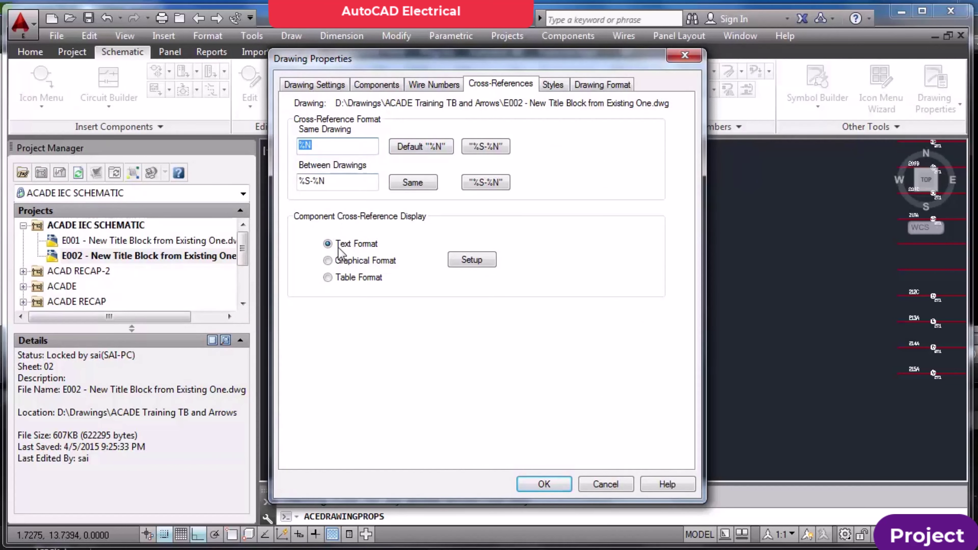
{"action": "left_click", "coordinate": [328, 260]}
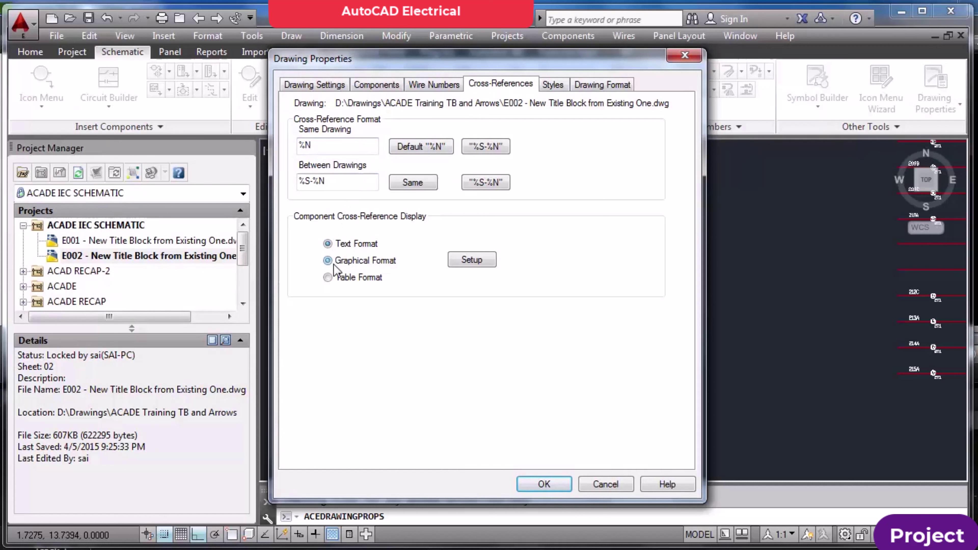
{"action": "left_click", "coordinate": [472, 260]}
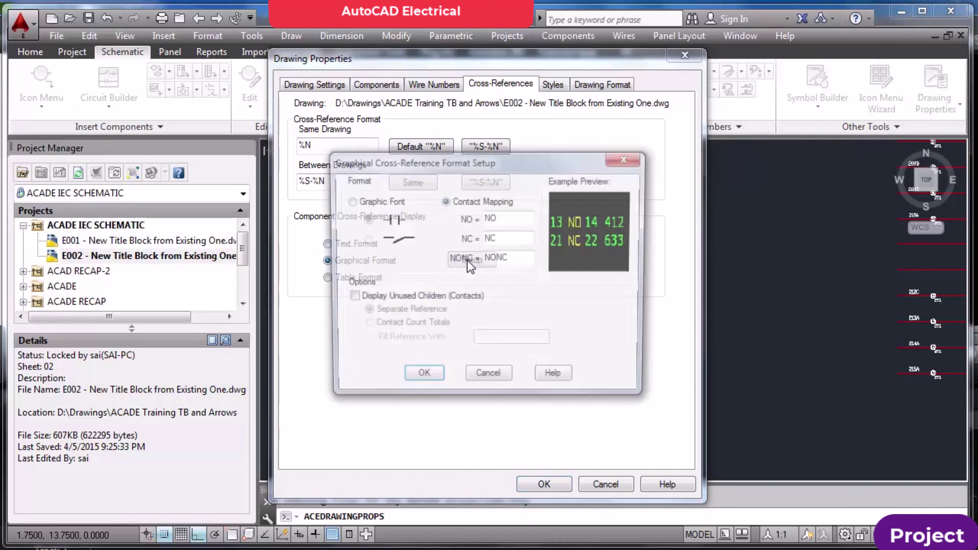
{"action": "left_click", "coordinate": [350, 202]}
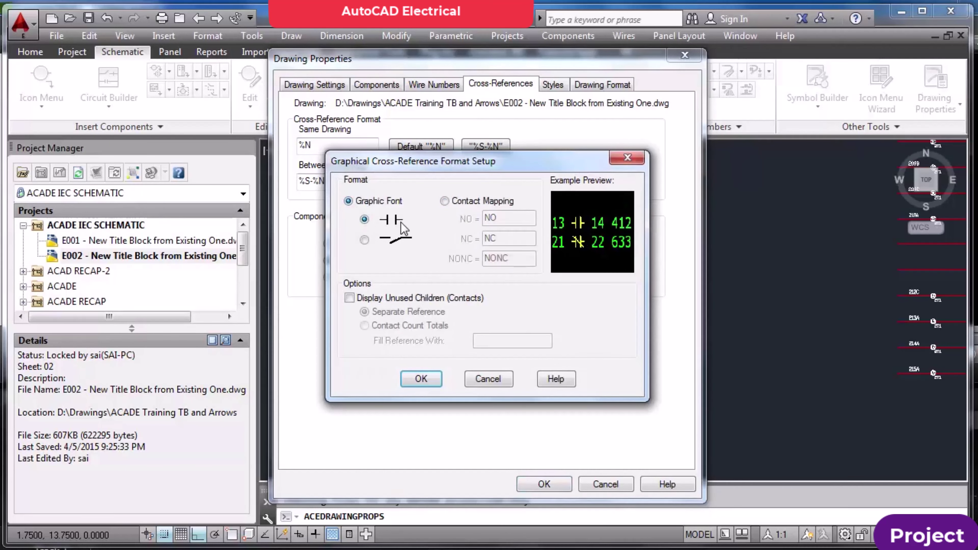
{"action": "left_click", "coordinate": [421, 379]}
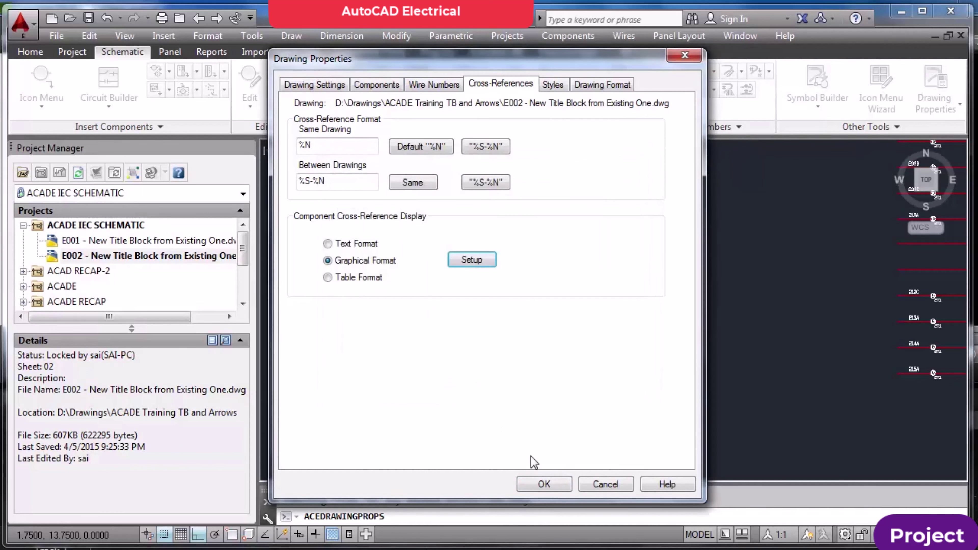
{"action": "left_click", "coordinate": [544, 484]}
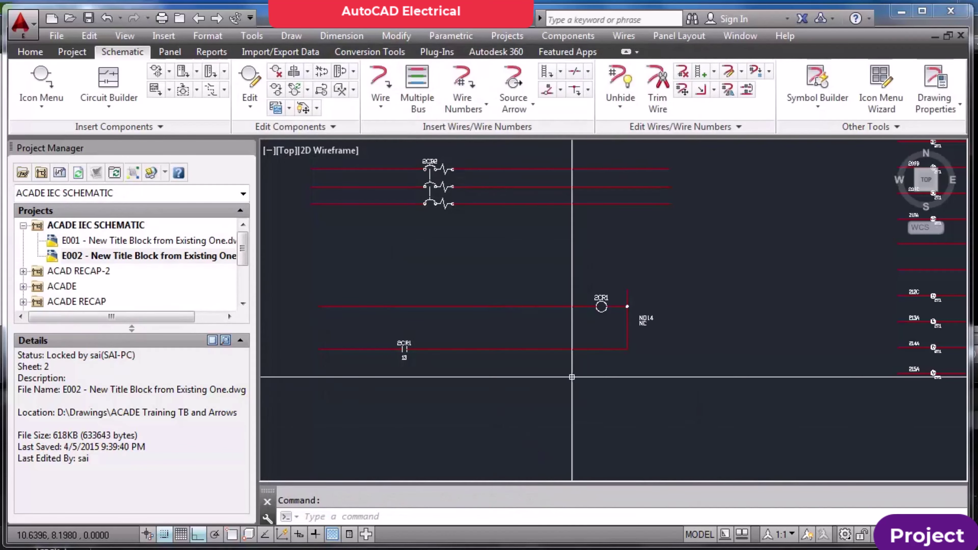
Run the component cross-reference update on the whole active drawing, saving it when asked, and dismiss the exception report
{"action": "scroll", "coordinate": [645, 329], "scroll_direction": "up", "scroll_amount": 4}
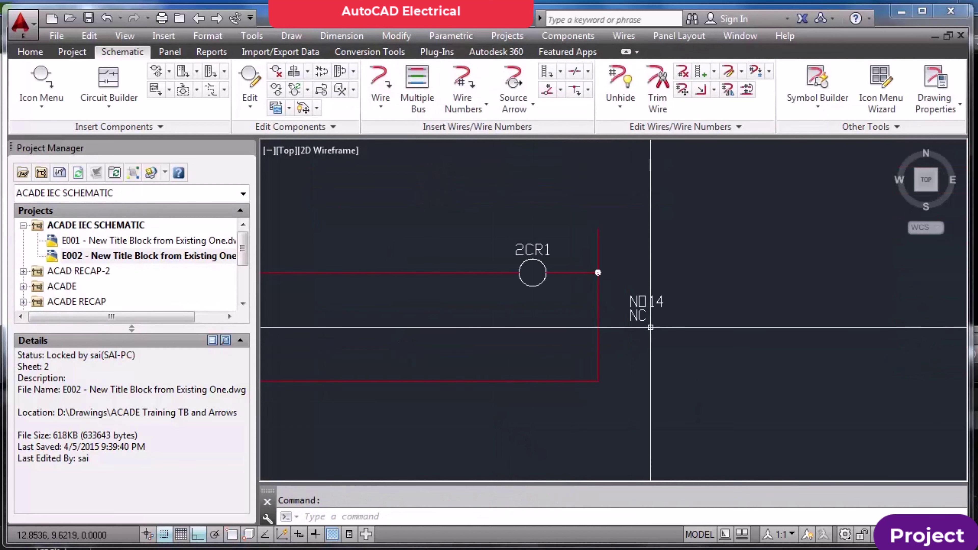
{"action": "left_click", "coordinate": [340, 91]}
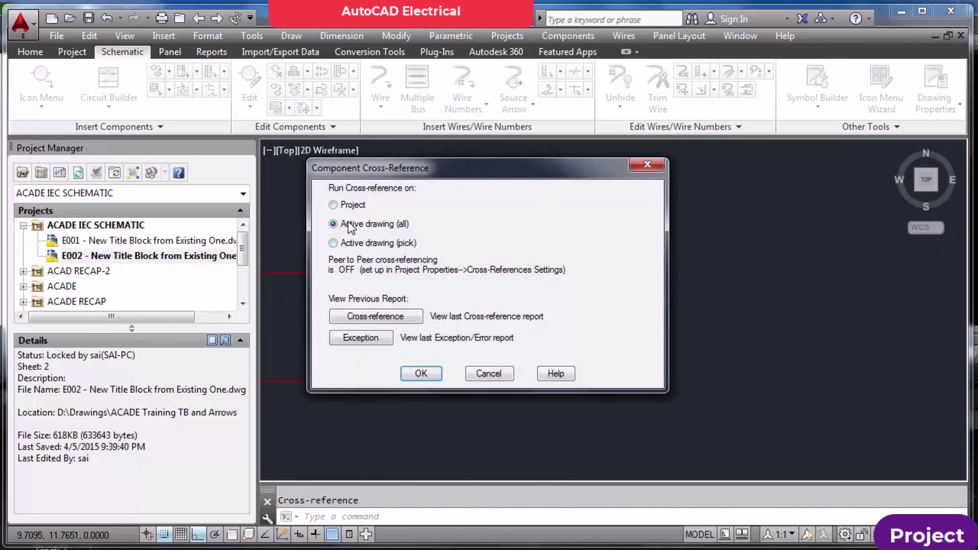
{"action": "left_click", "coordinate": [421, 374]}
{"action": "left_click", "coordinate": [433, 289]}
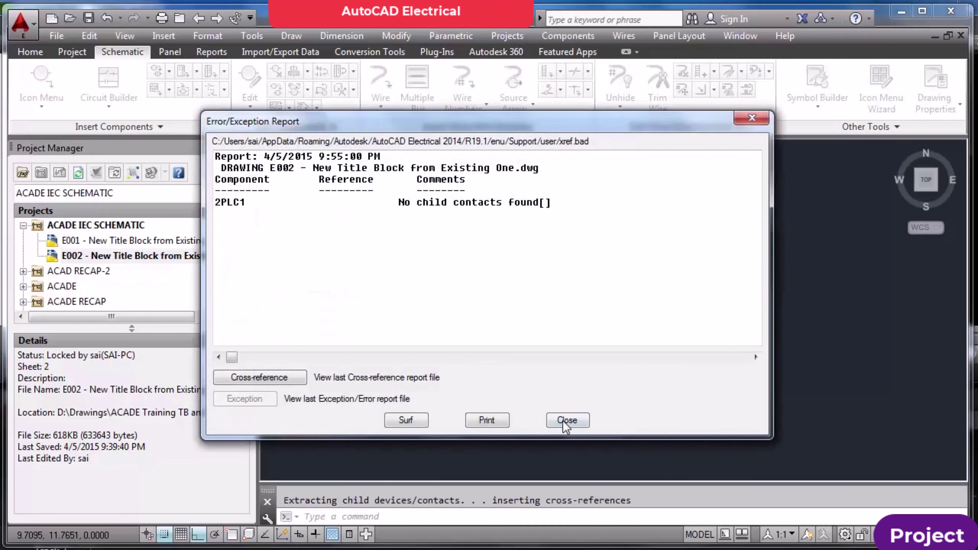
{"action": "left_click", "coordinate": [567, 421]}
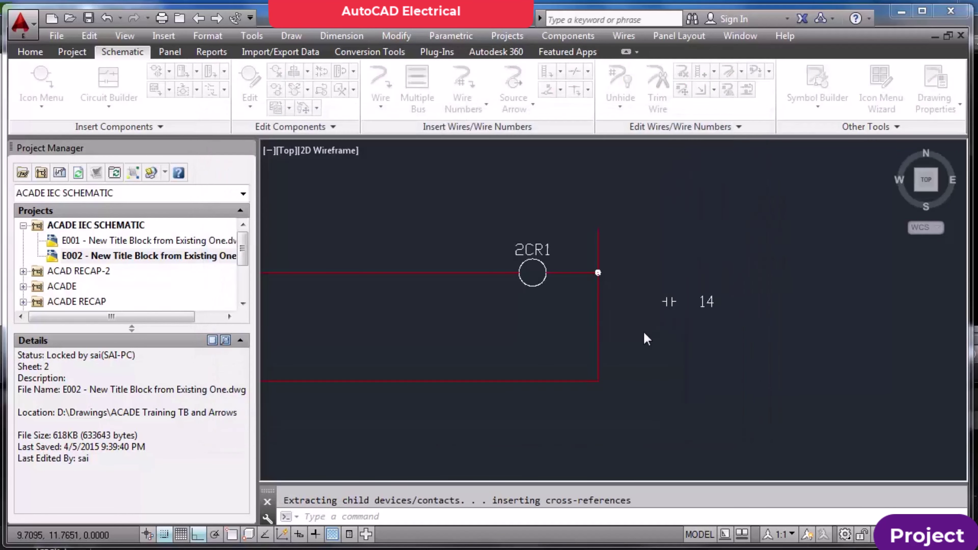
{"action": "scroll", "coordinate": [657, 321], "scroll_direction": "down", "scroll_amount": 3}
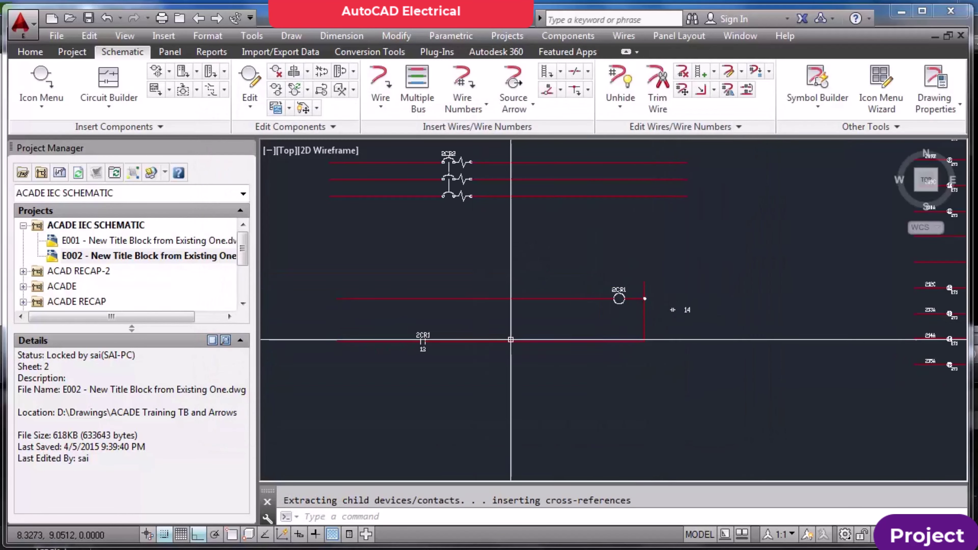
Assign pin numbers 11 and 12 to the 2CR1 contact on the lower rung
{"action": "scroll", "coordinate": [516, 337], "scroll_direction": "up", "scroll_amount": 2}
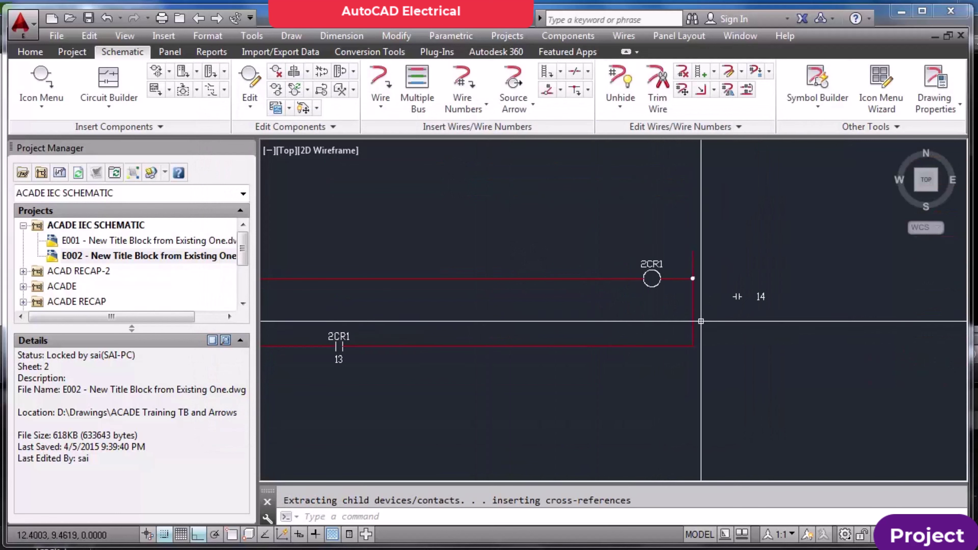
{"action": "left_click", "coordinate": [250, 83]}
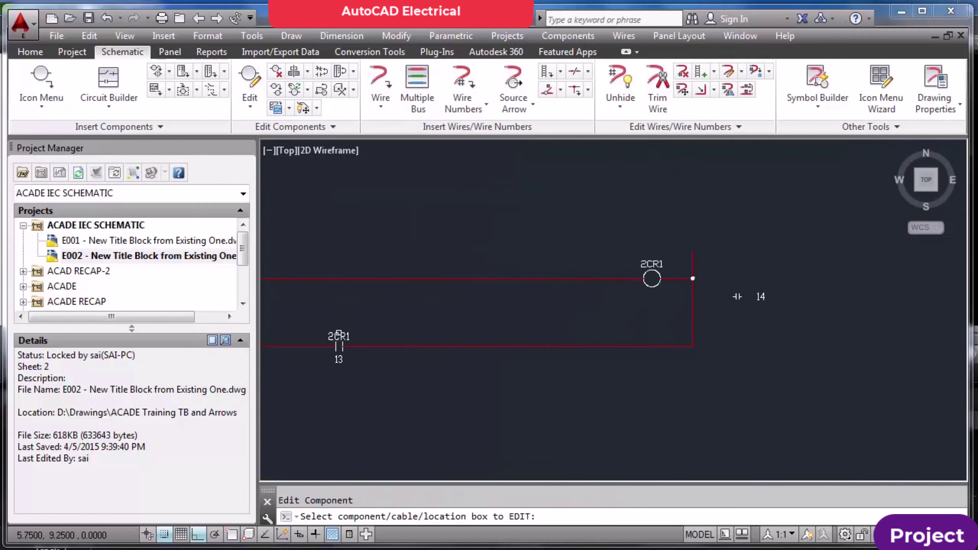
{"action": "left_click", "coordinate": [346, 337]}
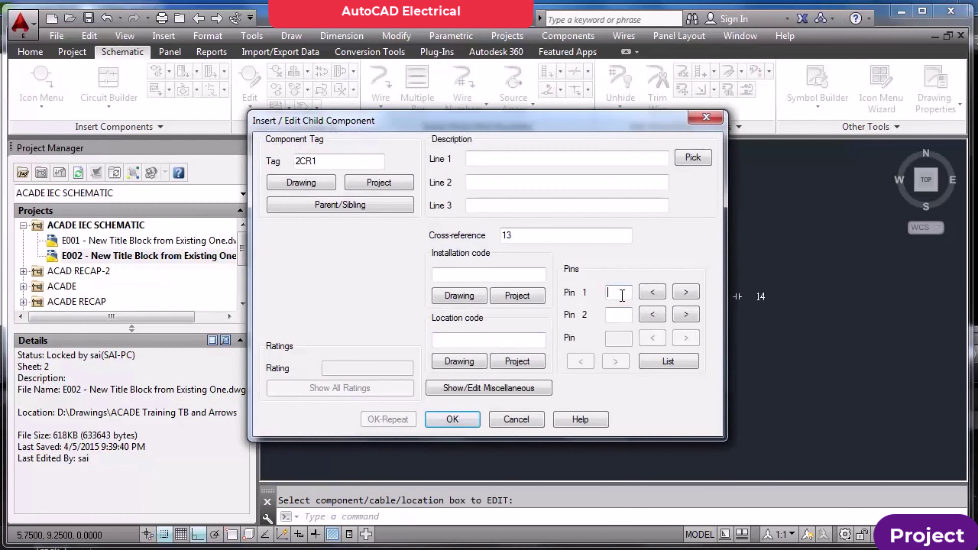
{"action": "type", "text": "11"}
{"action": "left_click", "coordinate": [618, 314]}
{"action": "type", "text": "12"}
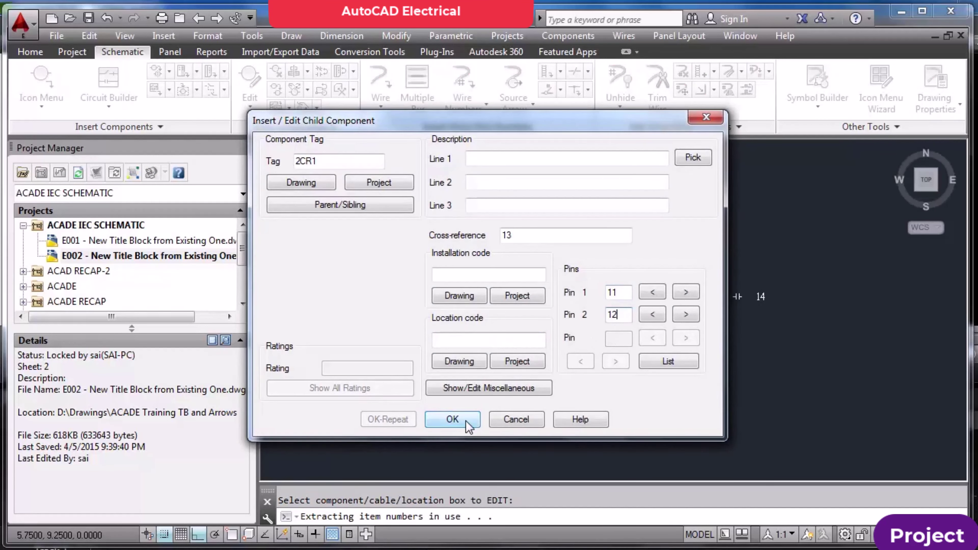
{"action": "left_click", "coordinate": [469, 418]}
{"action": "scroll", "coordinate": [757, 305], "scroll_direction": "up", "scroll_amount": 5}
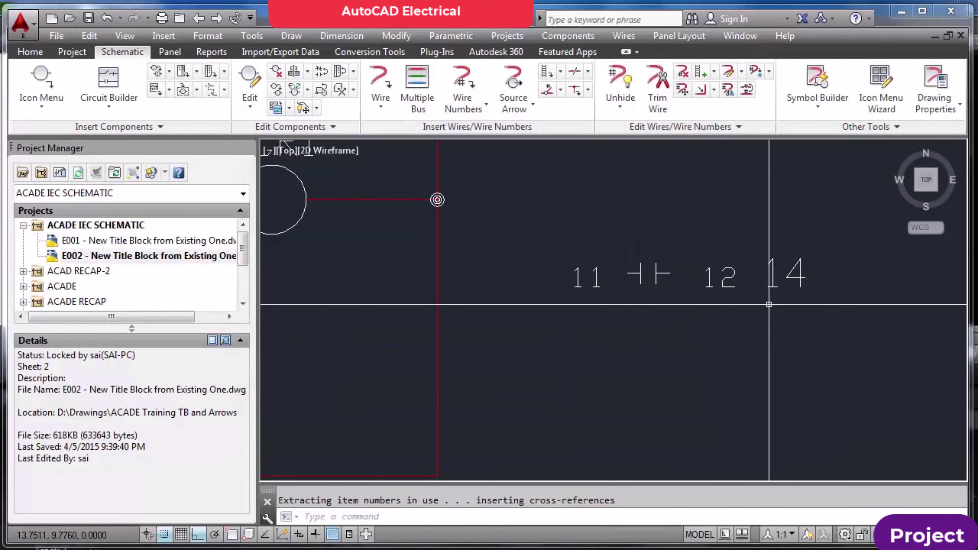
{"action": "scroll", "coordinate": [750, 308], "scroll_direction": "down", "scroll_amount": 3}
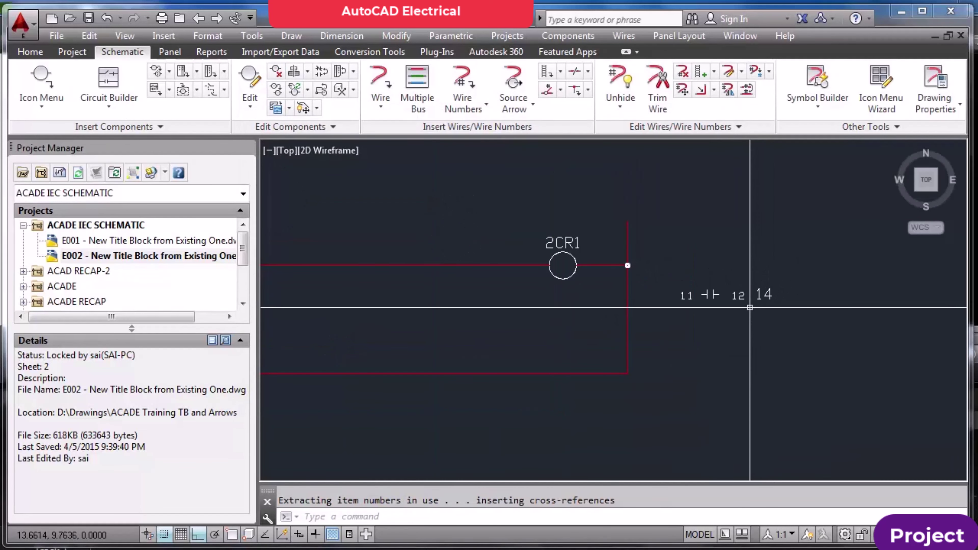
{"action": "scroll", "coordinate": [750, 307], "scroll_direction": "down", "scroll_amount": 2}
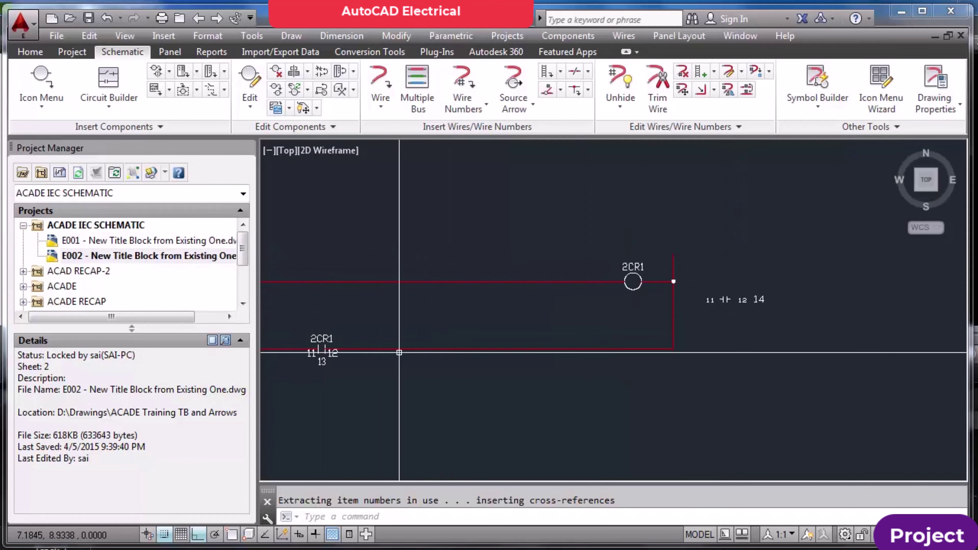
{"action": "scroll", "coordinate": [315, 363], "scroll_direction": "up", "scroll_amount": 2}
{"action": "scroll", "coordinate": [315, 363], "scroll_direction": "down", "scroll_amount": 3}
{"action": "left_click", "coordinate": [560, 354]}
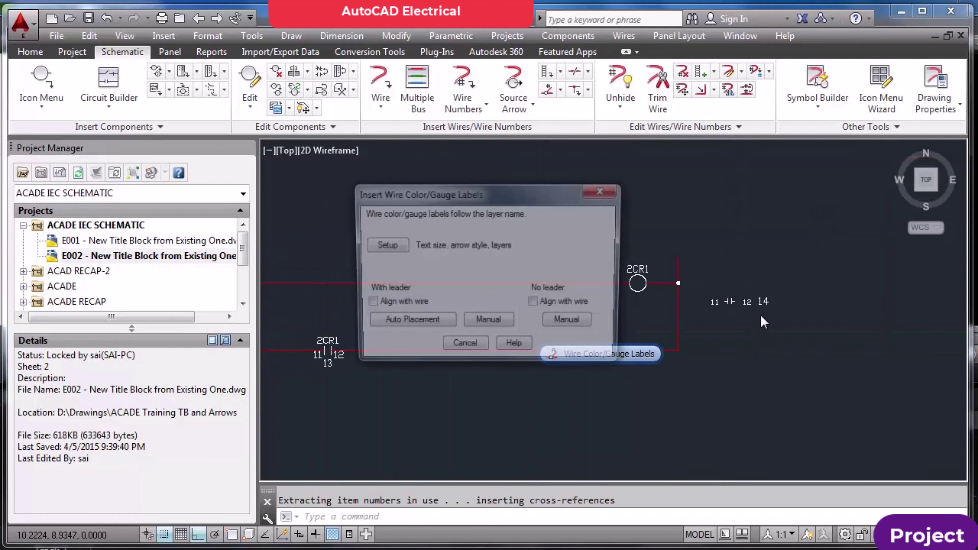
{"action": "left_click", "coordinate": [466, 349]}
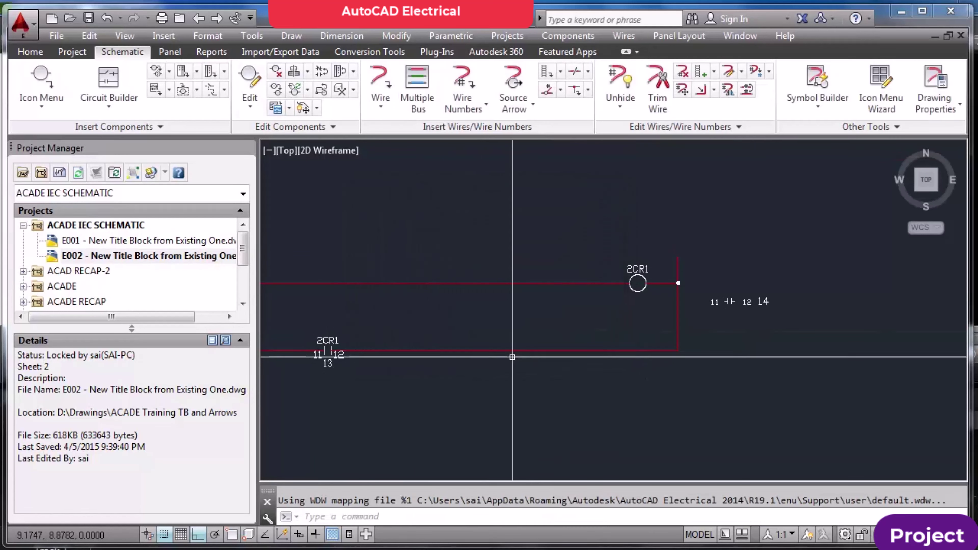
Set drawing E002's same-drawing cross-reference format to [%S-%N] in its drawing properties
{"action": "right_click", "coordinate": [208, 261]}
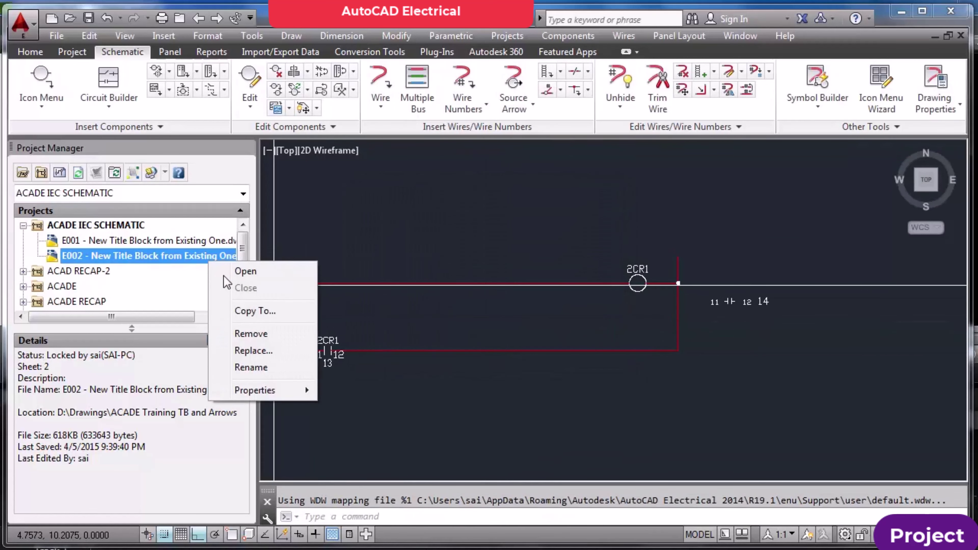
{"action": "mouse_move", "coordinate": [305, 386]}
{"action": "left_click", "coordinate": [370, 390]}
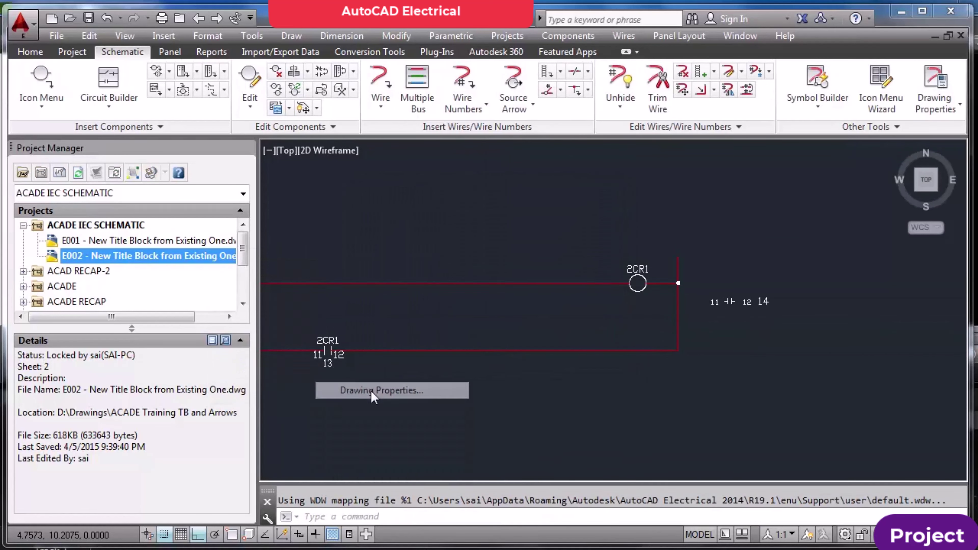
{"action": "left_click", "coordinate": [495, 85]}
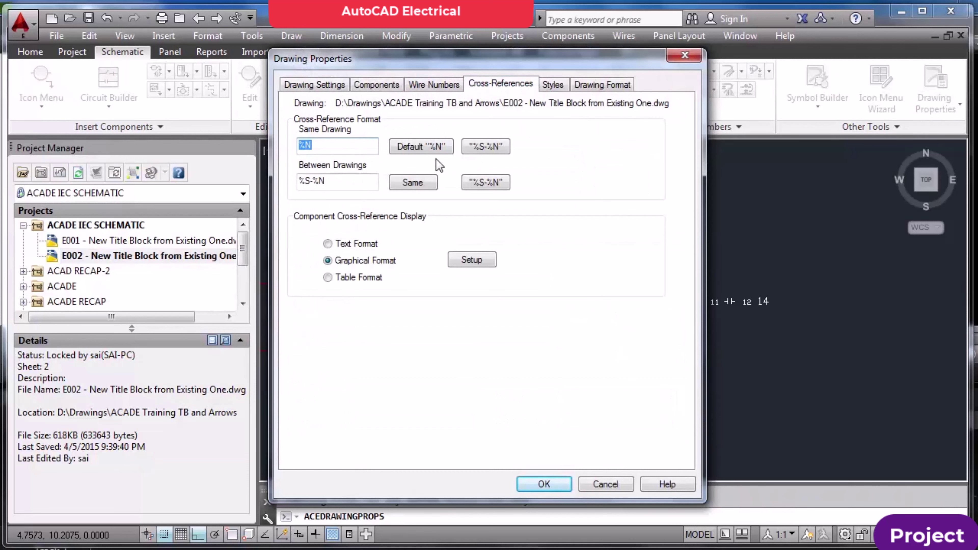
{"action": "left_click", "coordinate": [488, 150]}
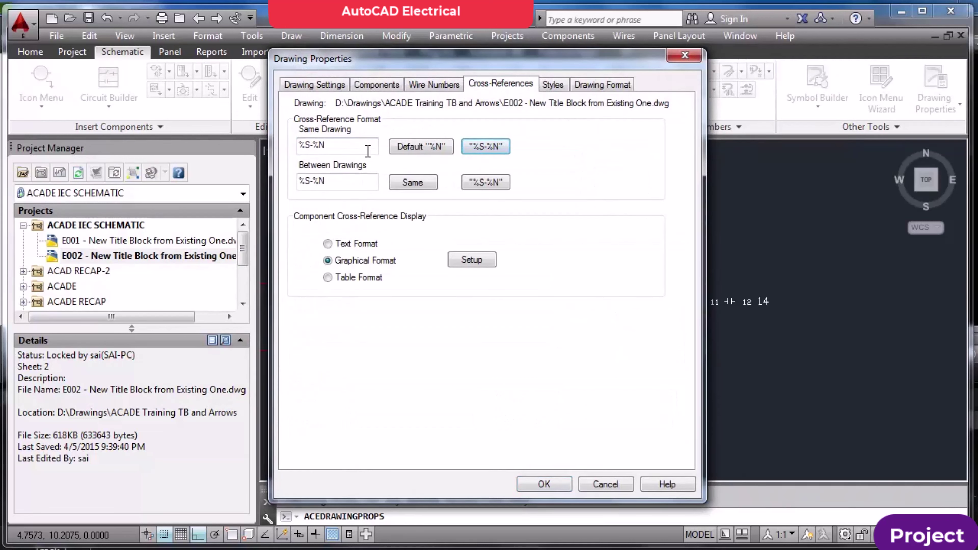
{"action": "left_click", "coordinate": [427, 150]}
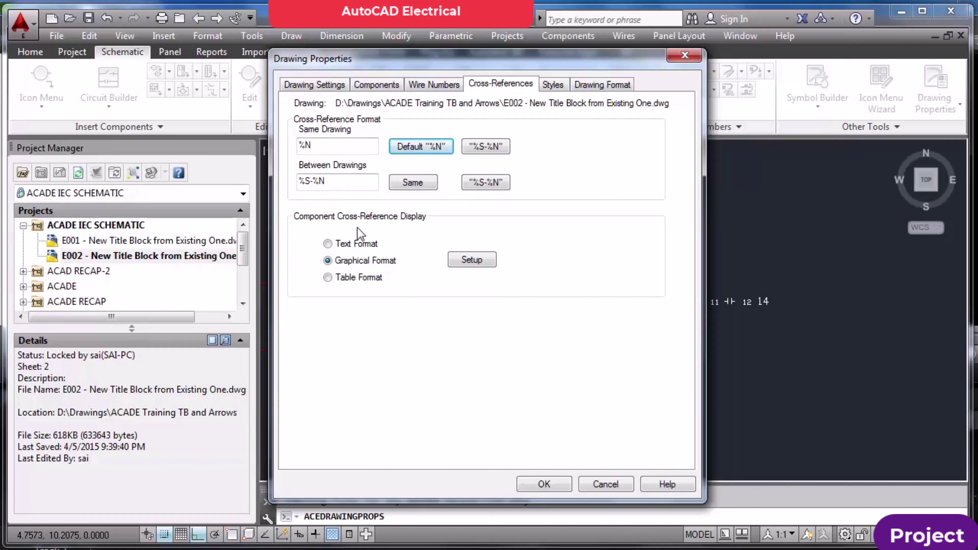
{"action": "left_click", "coordinate": [486, 149]}
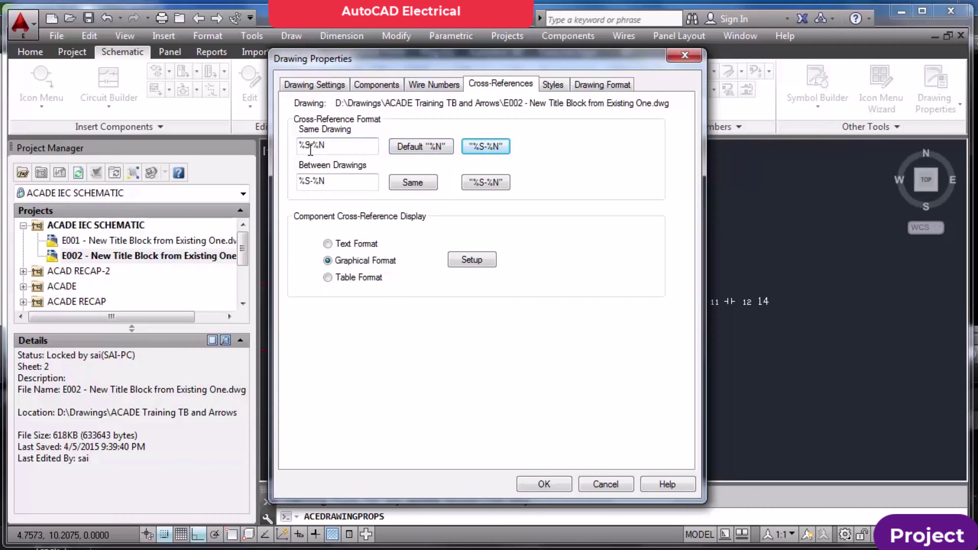
{"action": "left_click", "coordinate": [336, 146]}
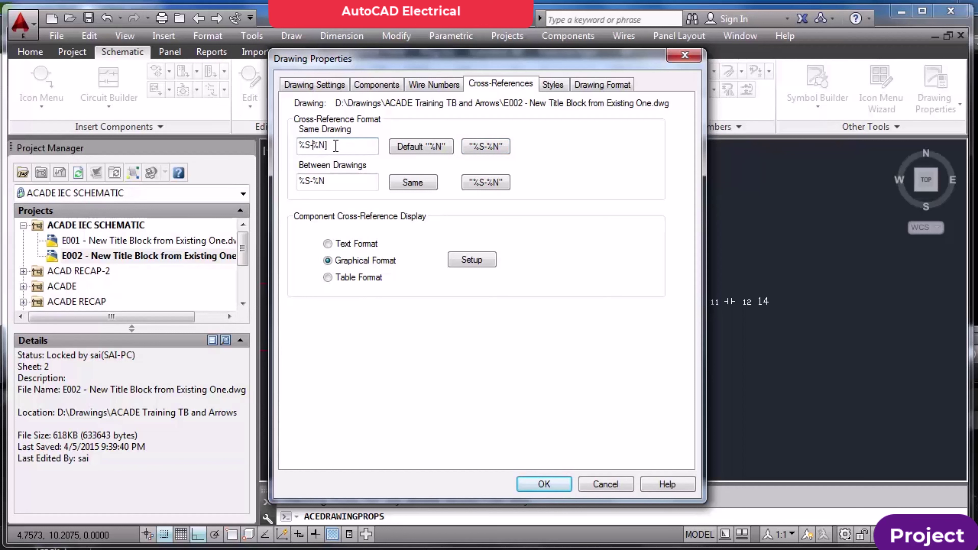
{"action": "type", "text": "]"}
{"action": "key", "text": "Home"}
{"action": "type", "text": "["}
{"action": "left_click", "coordinate": [551, 484]}
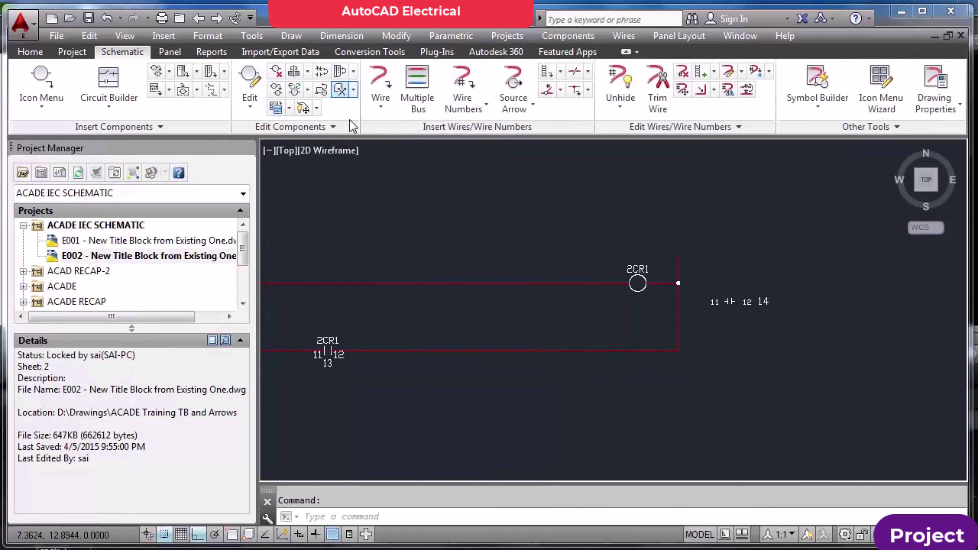
Update all component cross-references in the active drawing with the bracketed format, saving the drawing and closing the exception report
{"action": "left_click", "coordinate": [339, 89]}
{"action": "left_click", "coordinate": [419, 373]}
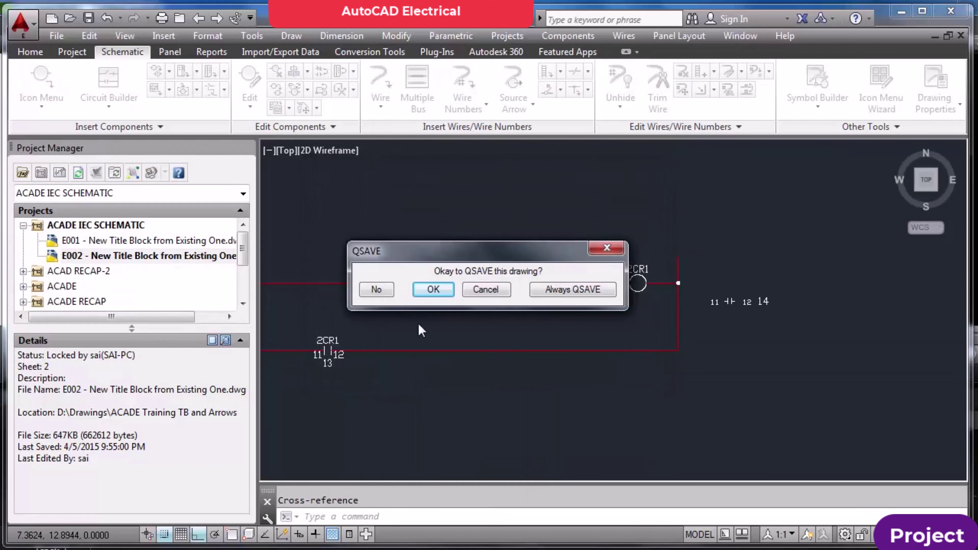
{"action": "left_click", "coordinate": [432, 290]}
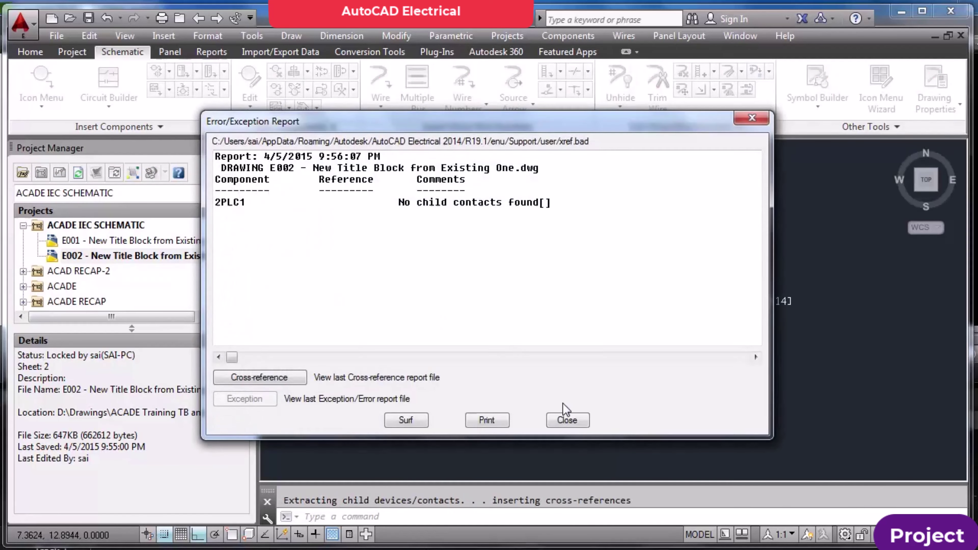
{"action": "left_click", "coordinate": [568, 420]}
{"action": "scroll", "coordinate": [766, 308], "scroll_direction": "up", "scroll_amount": 2}
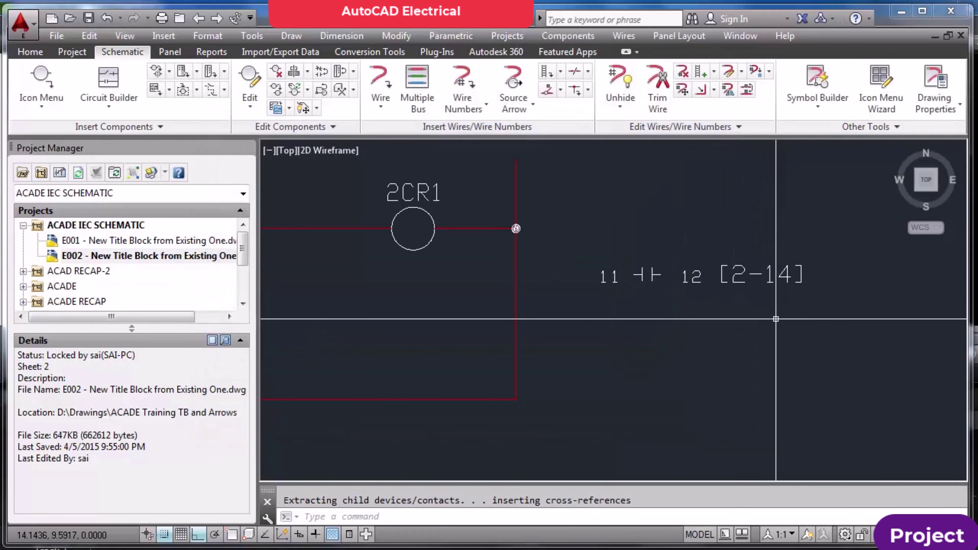
{"action": "scroll", "coordinate": [768, 319], "scroll_direction": "down", "scroll_amount": 3}
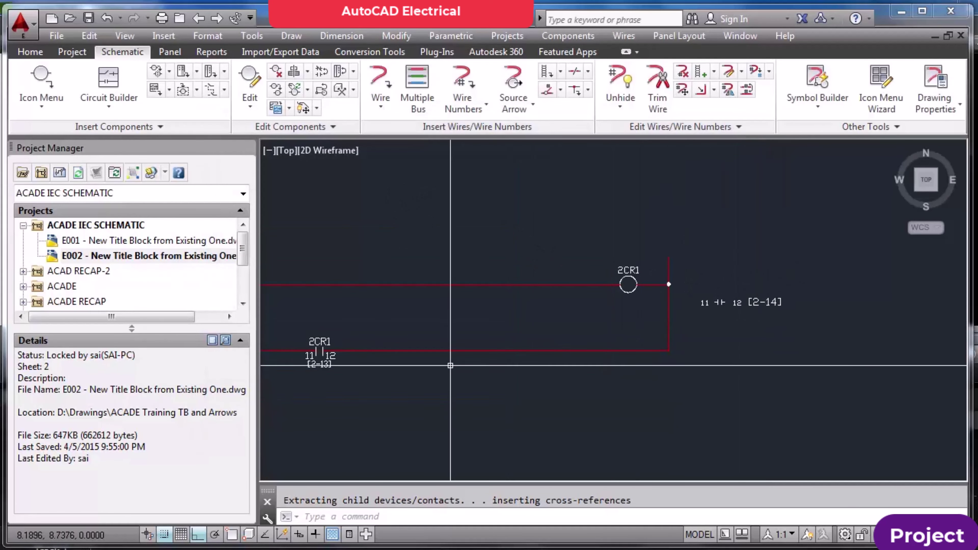
Move the 2CR1 contact's cross-reference text from below the contact to above its tag
{"action": "left_click", "coordinate": [303, 108]}
{"action": "left_click", "coordinate": [319, 364]}
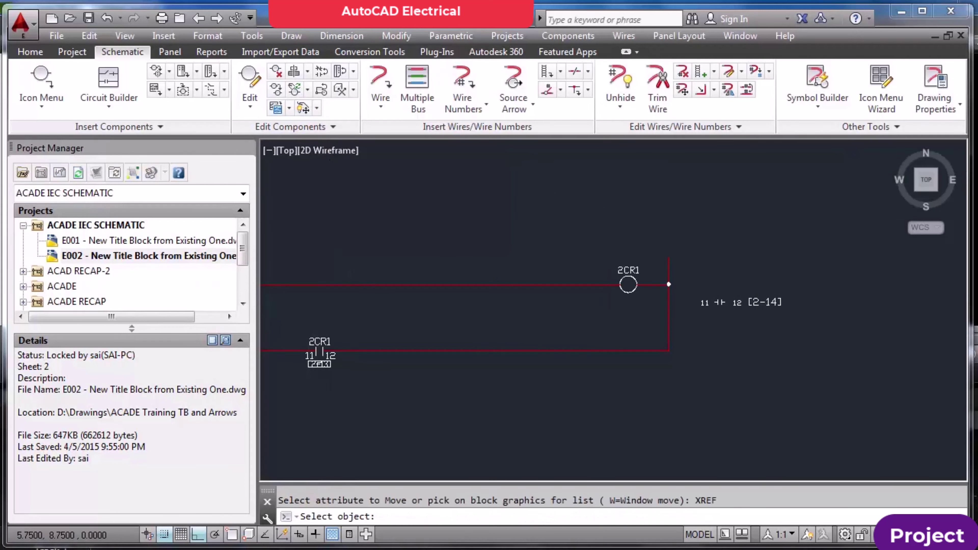
{"action": "key", "text": "Return"}
{"action": "left_click", "coordinate": [347, 378]}
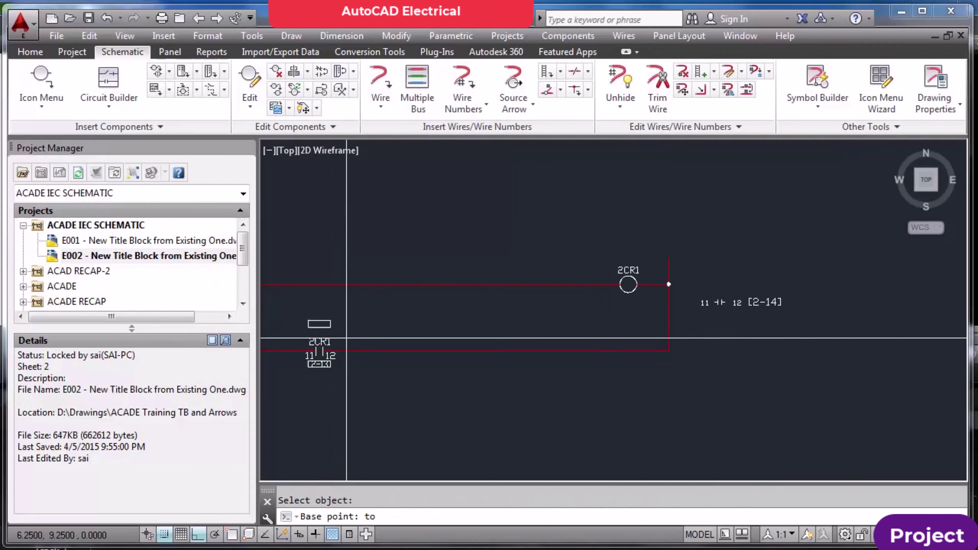
{"action": "left_click", "coordinate": [347, 339]}
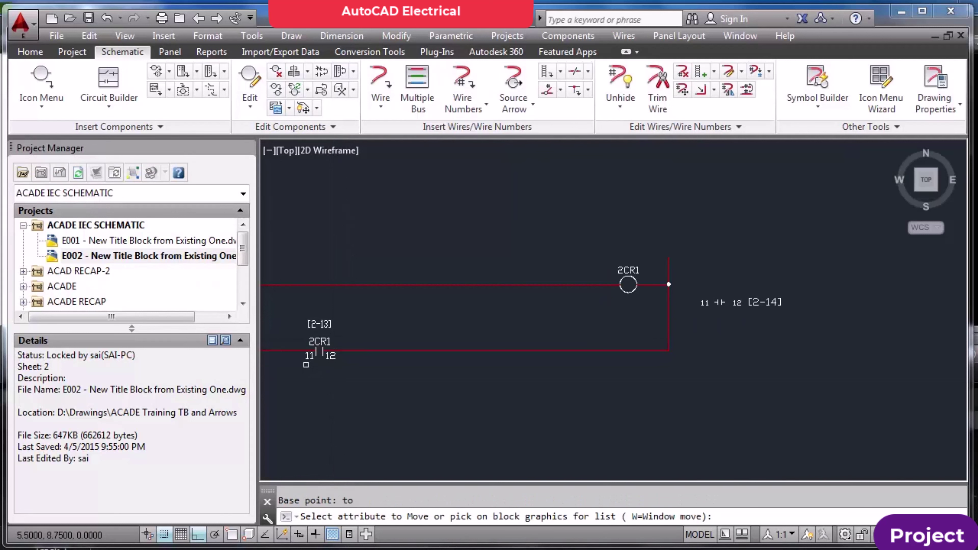
Turn snap off and hide the pin number attributes 12 and 11 on the 2CR1 contact
{"action": "scroll", "coordinate": [309, 380], "scroll_direction": "up", "scroll_amount": 5}
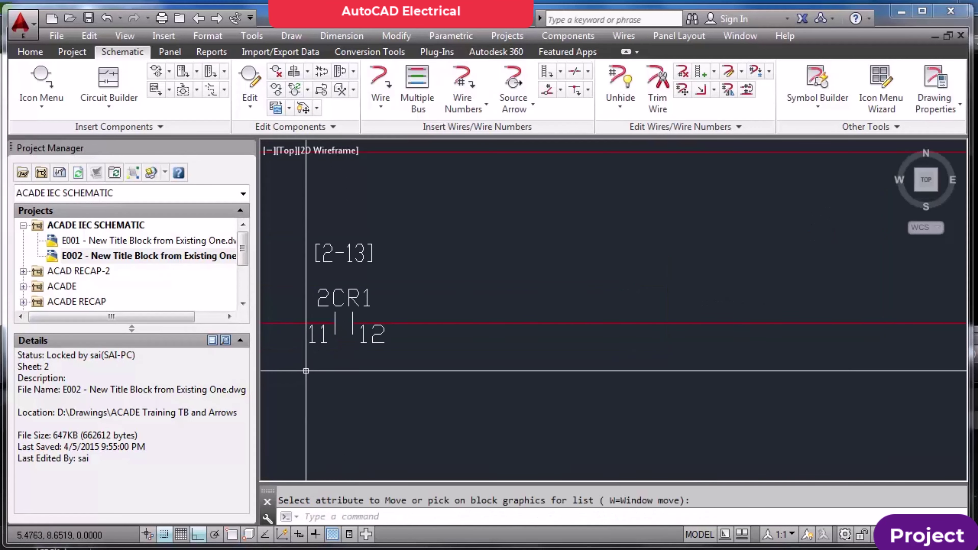
{"action": "right_click", "coordinate": [324, 340]}
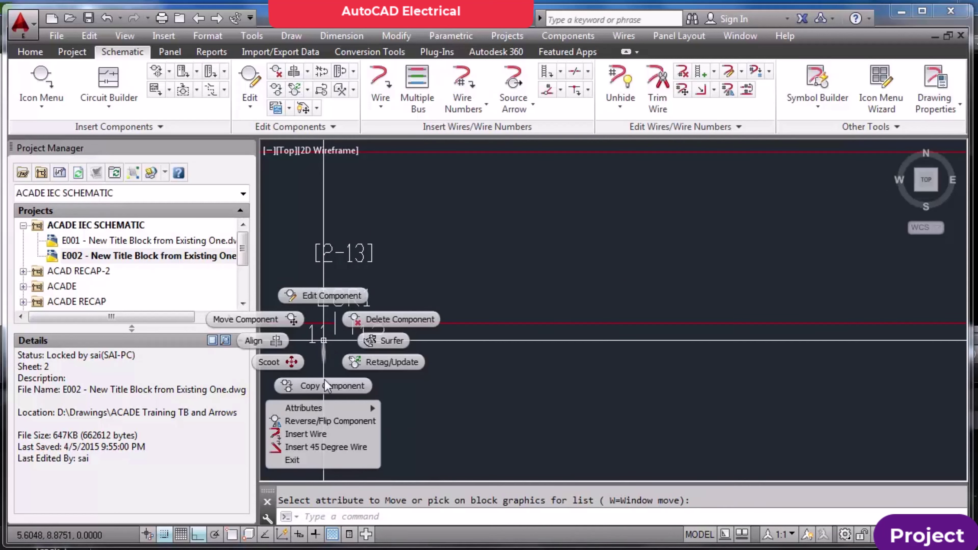
{"action": "mouse_move", "coordinate": [321, 406]}
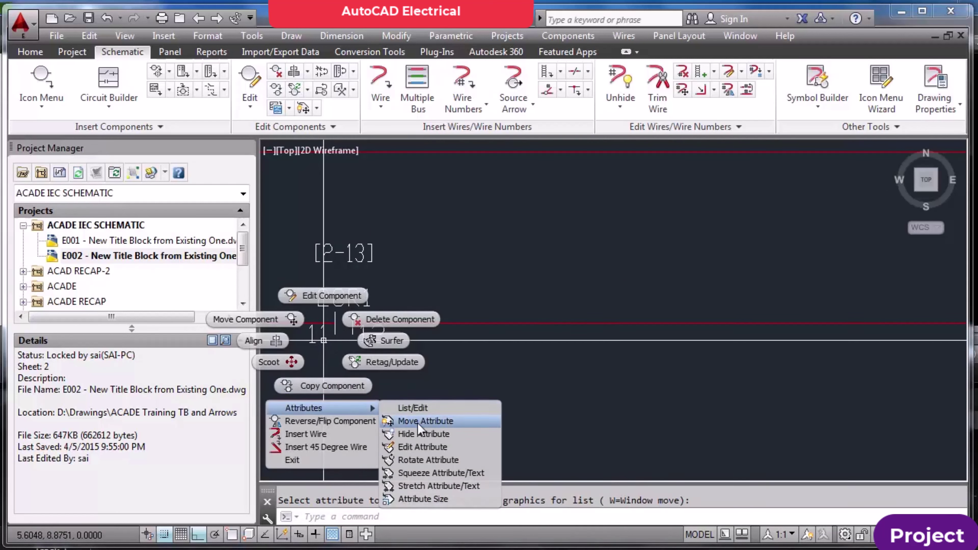
{"action": "left_click", "coordinate": [419, 434]}
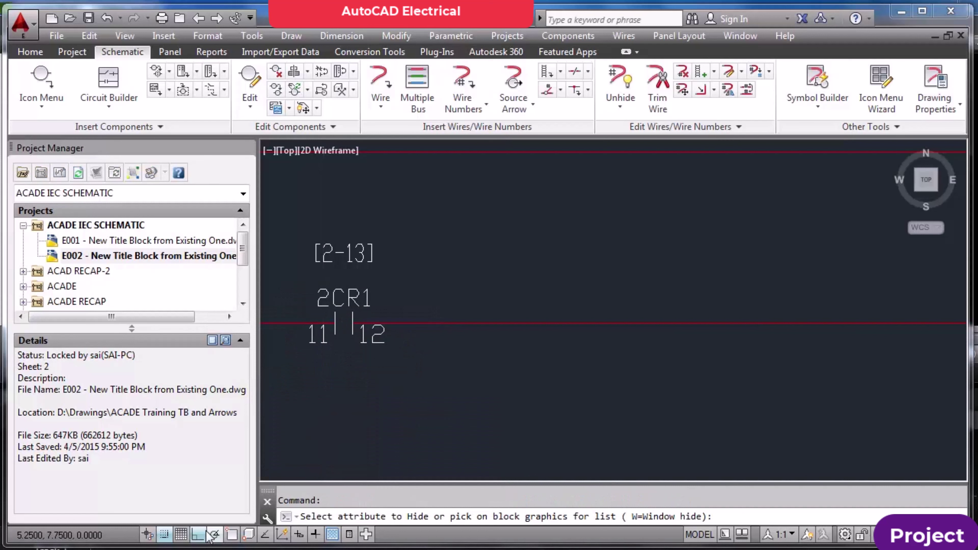
{"action": "key", "text": "F9"}
{"action": "left_click", "coordinate": [372, 341]}
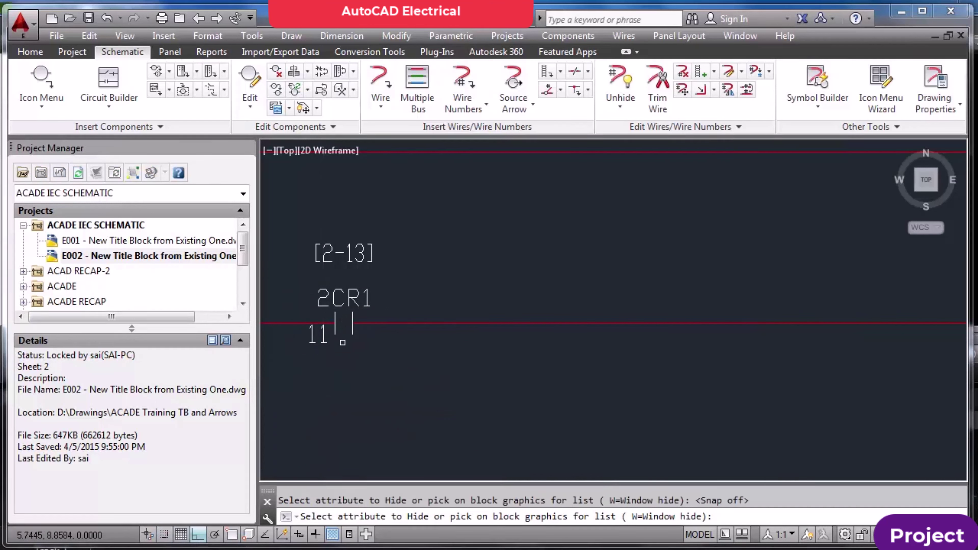
{"action": "left_click", "coordinate": [323, 340]}
{"action": "scroll", "coordinate": [327, 345], "scroll_direction": "down", "scroll_amount": 4}
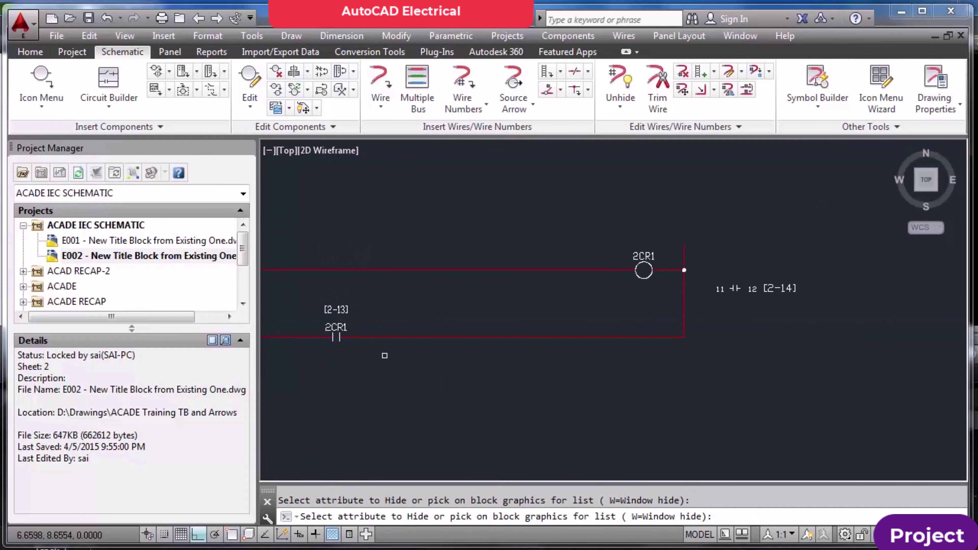
Try to toggle the 2CR1 contact between normally open and normally closed, and undo the attempt
{"action": "key", "text": "Return"}
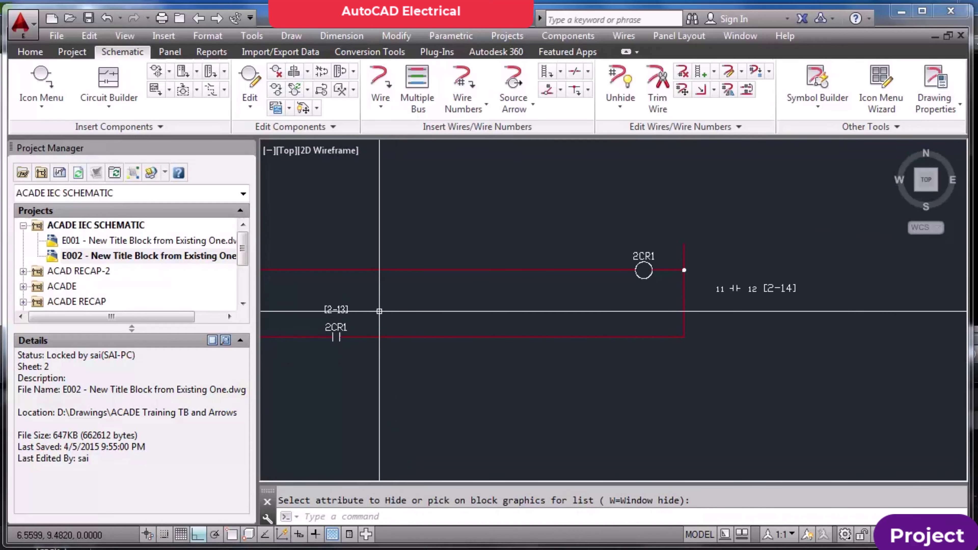
{"action": "left_click", "coordinate": [339, 312]}
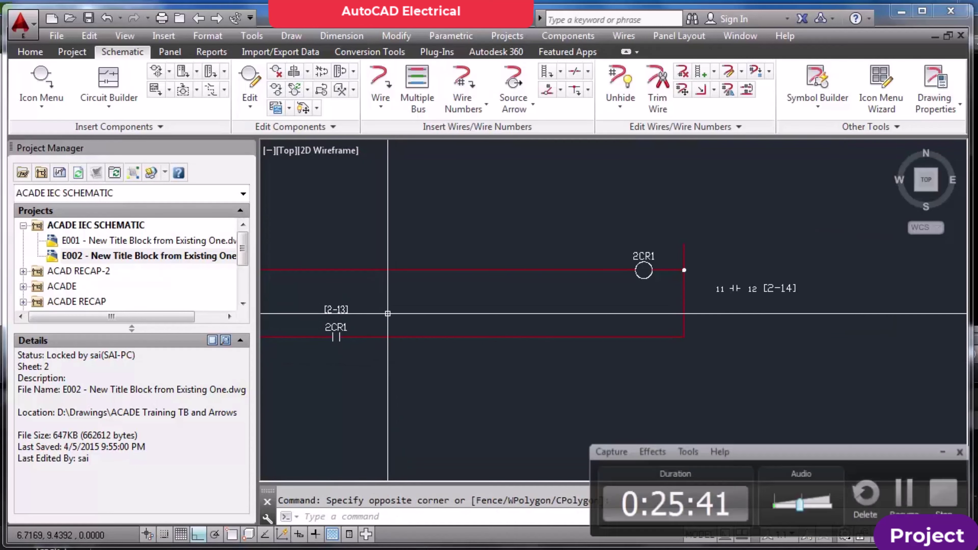
{"action": "left_click", "coordinate": [322, 71]}
{"action": "scroll", "coordinate": [320, 338], "scroll_direction": "up", "scroll_amount": 4}
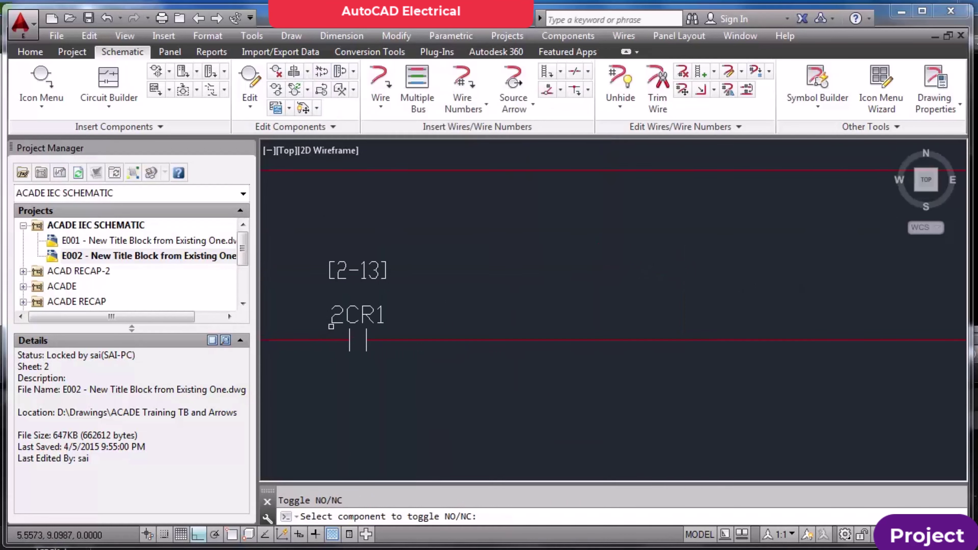
{"action": "left_click", "coordinate": [346, 314]}
{"action": "scroll", "coordinate": [475, 271], "scroll_direction": "down", "scroll_amount": 6}
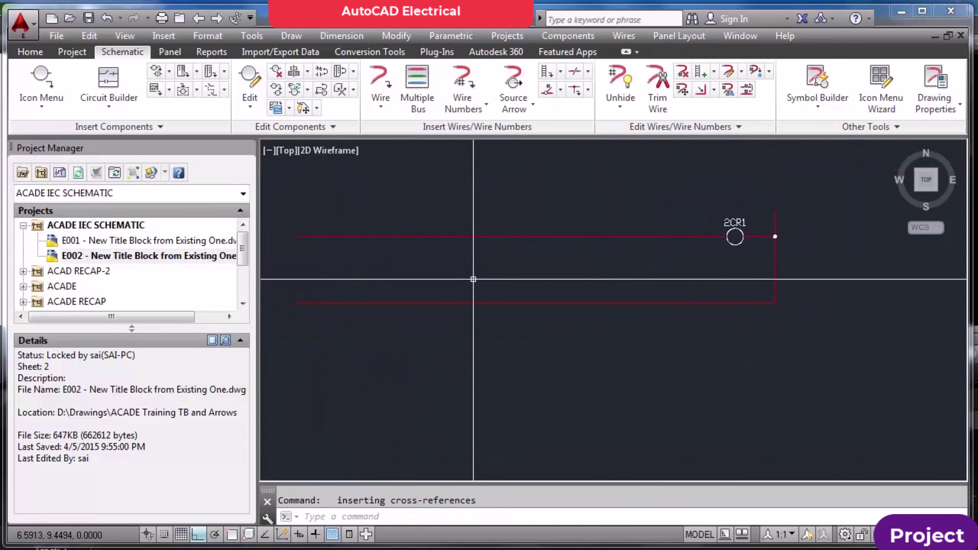
{"action": "key", "text": "ctrl+z"}
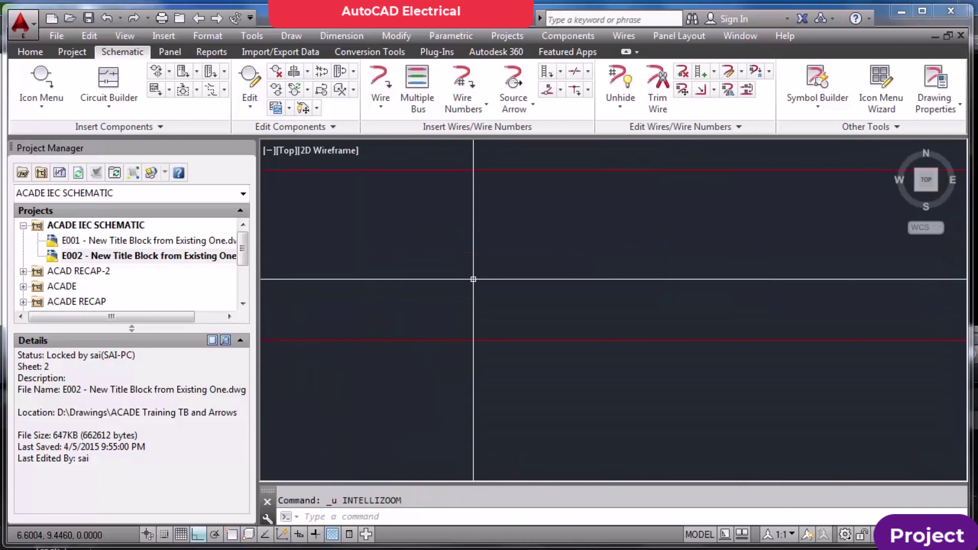
{"action": "key", "text": "ctrl+z"}
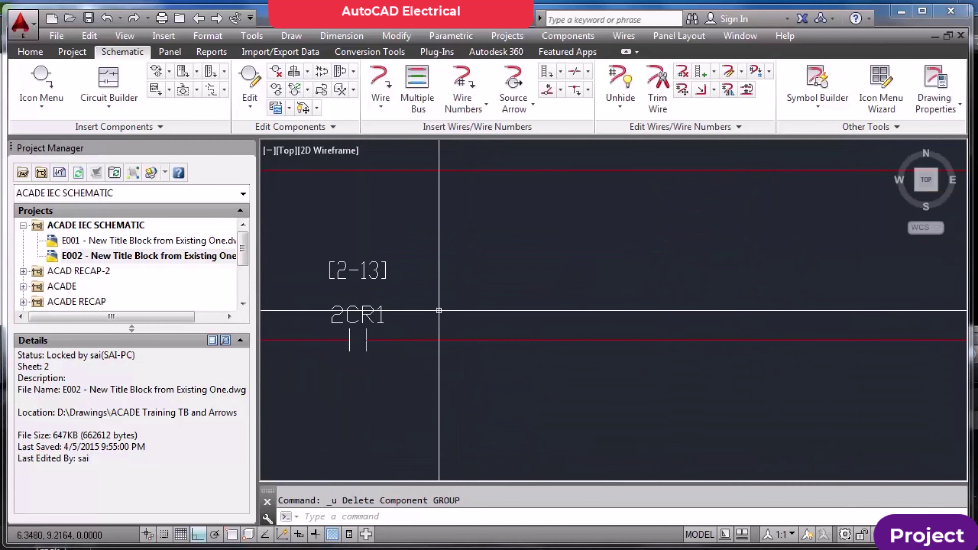
Toggle the 2CR1 contact on the lower rung from normally open to normally closed
{"action": "left_click", "coordinate": [321, 70]}
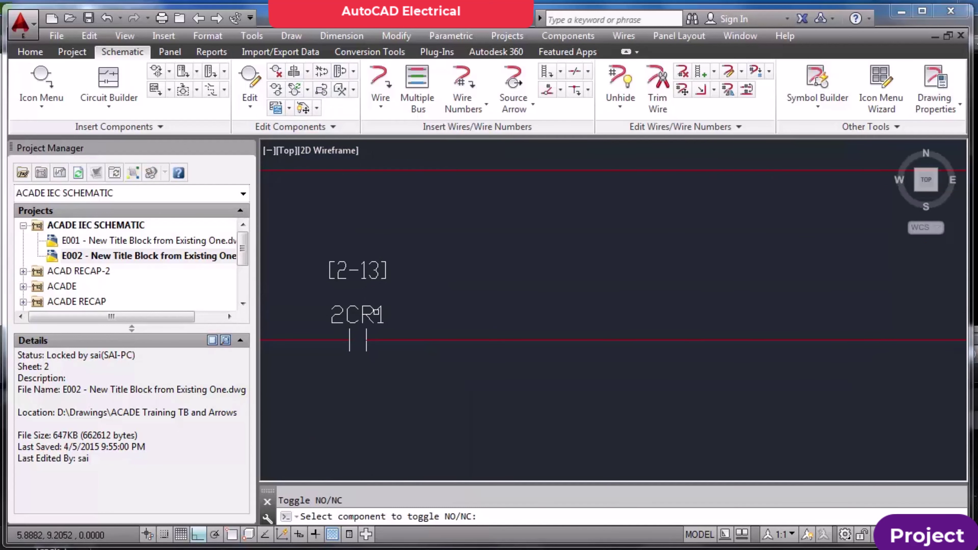
{"action": "left_click", "coordinate": [384, 318]}
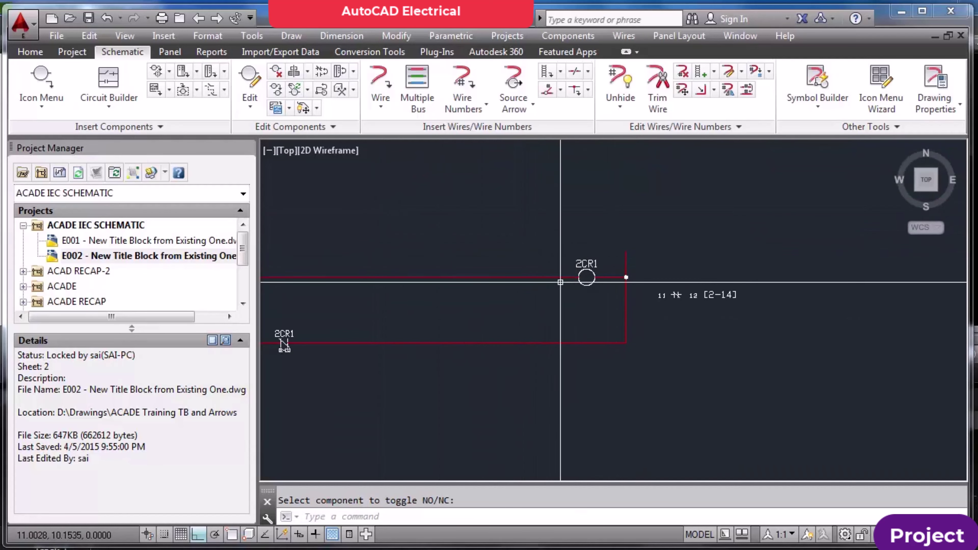
Insert a Standard Coil with Pins in the empty area above the 2CR1 coil's rung, accepting its default component data
{"action": "left_click", "coordinate": [50, 86]}
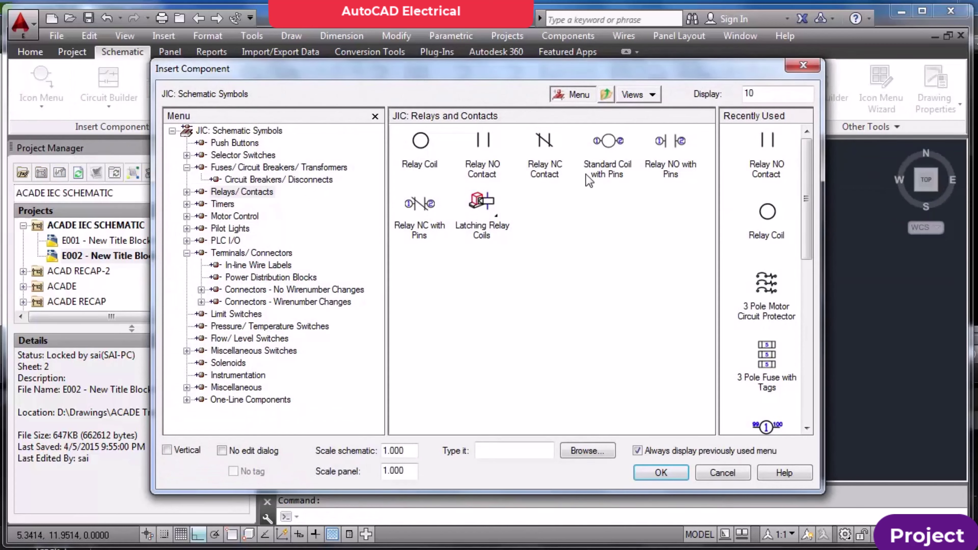
{"action": "left_click", "coordinate": [603, 150]}
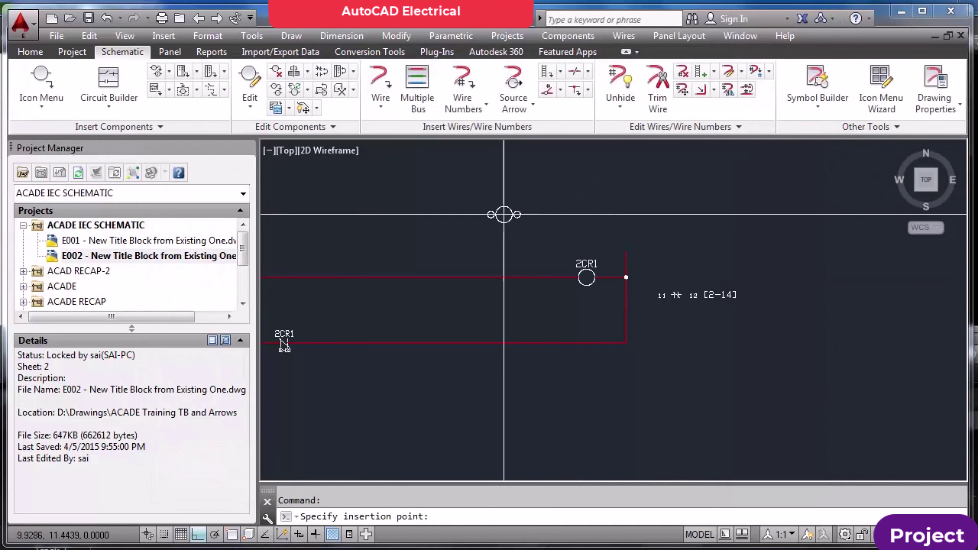
{"action": "left_click", "coordinate": [502, 340]}
{"action": "left_click", "coordinate": [516, 474]}
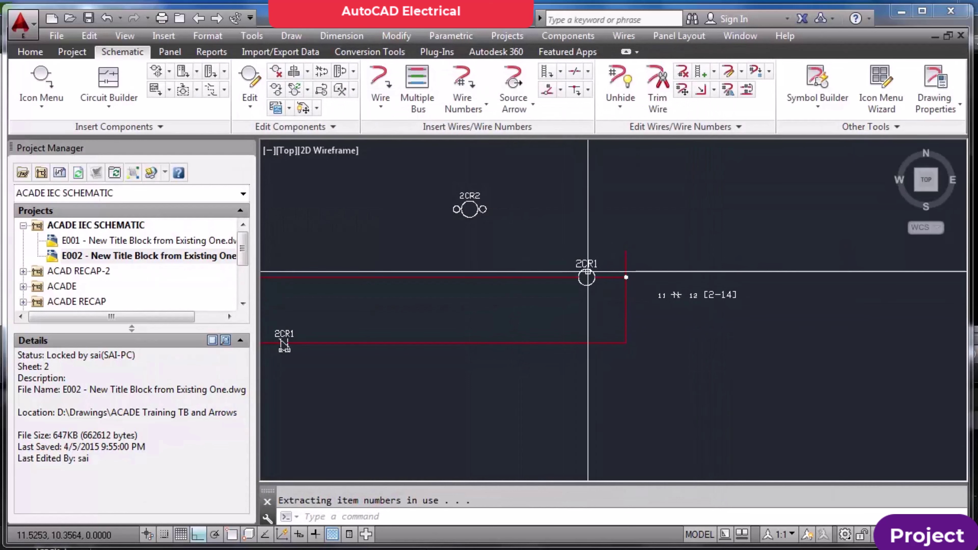
Swap the 2CR1 coil's block, one at a time, for one "just like" the 2CR2 coil with pins
{"action": "scroll", "coordinate": [590, 268], "scroll_direction": "up", "scroll_amount": 2}
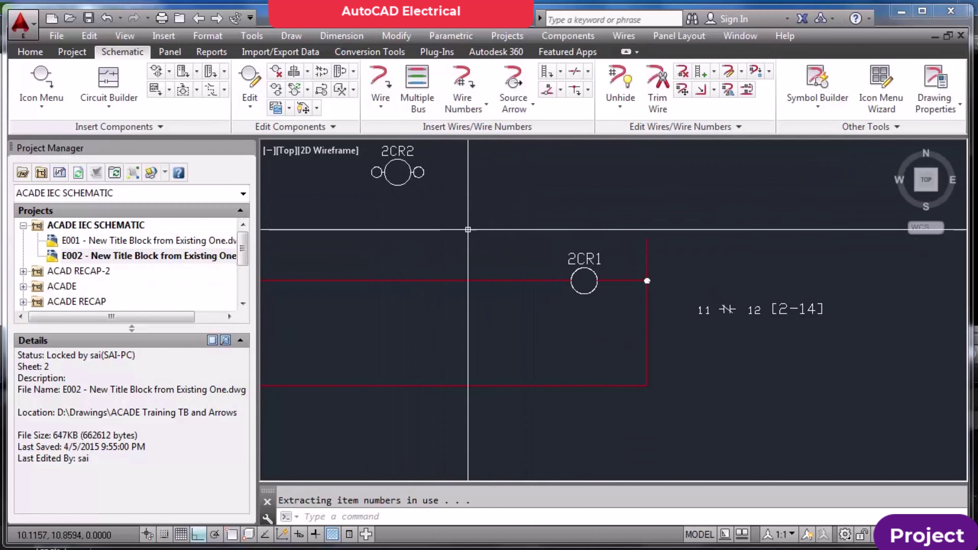
{"action": "left_click", "coordinate": [323, 92]}
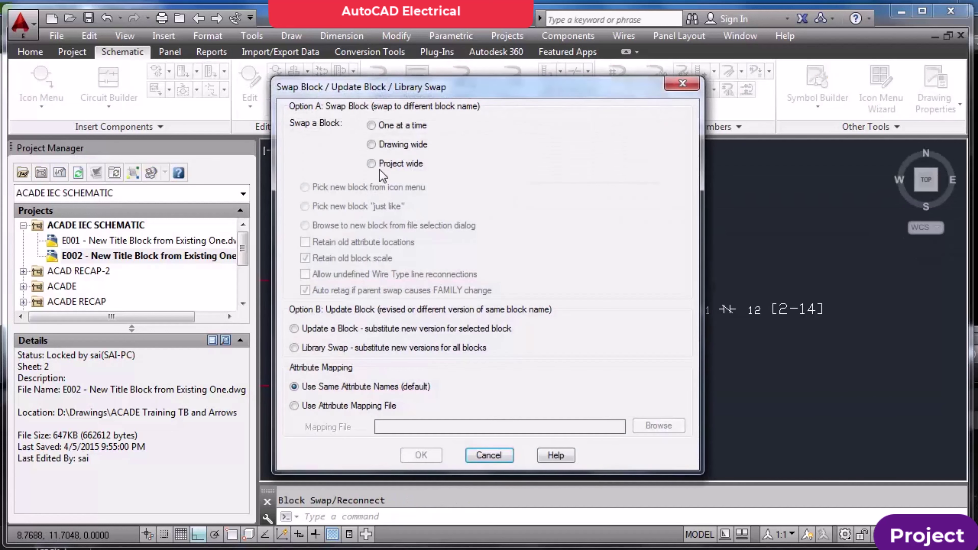
{"action": "left_click", "coordinate": [376, 128]}
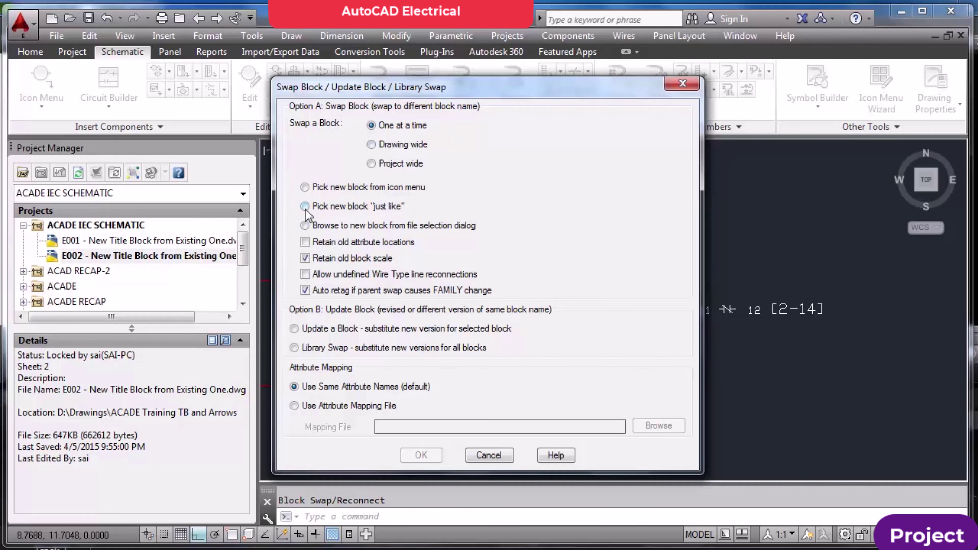
{"action": "left_click", "coordinate": [305, 207]}
{"action": "left_click", "coordinate": [421, 455]}
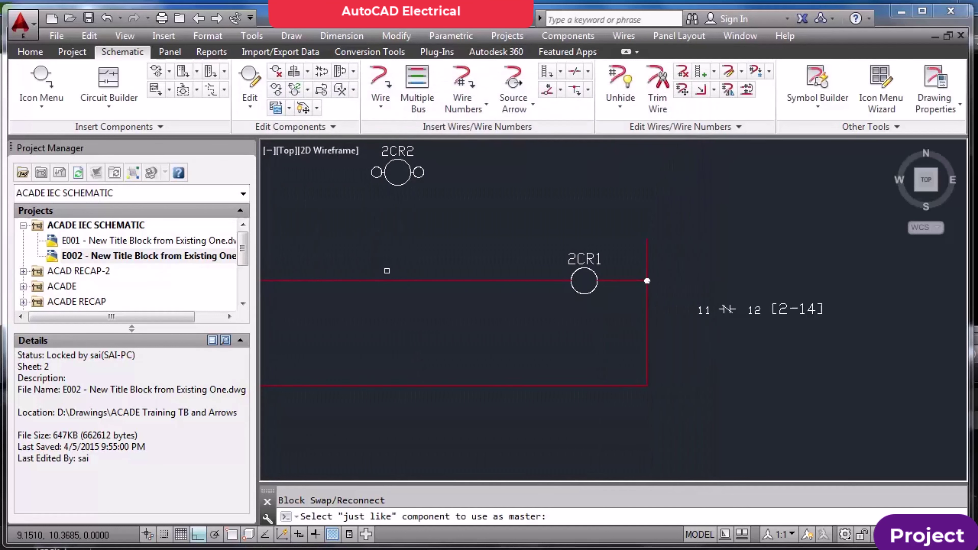
{"action": "left_click", "coordinate": [392, 151]}
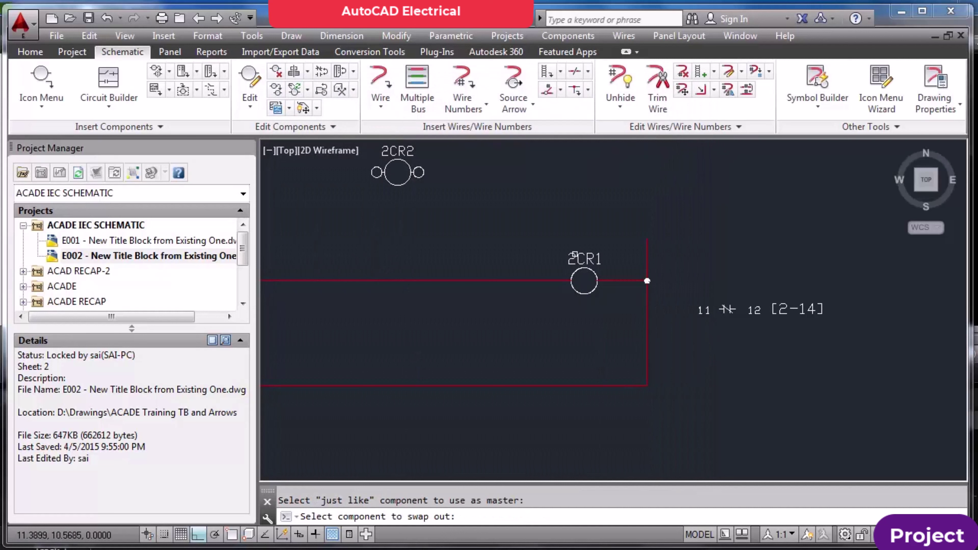
{"action": "left_click", "coordinate": [575, 258]}
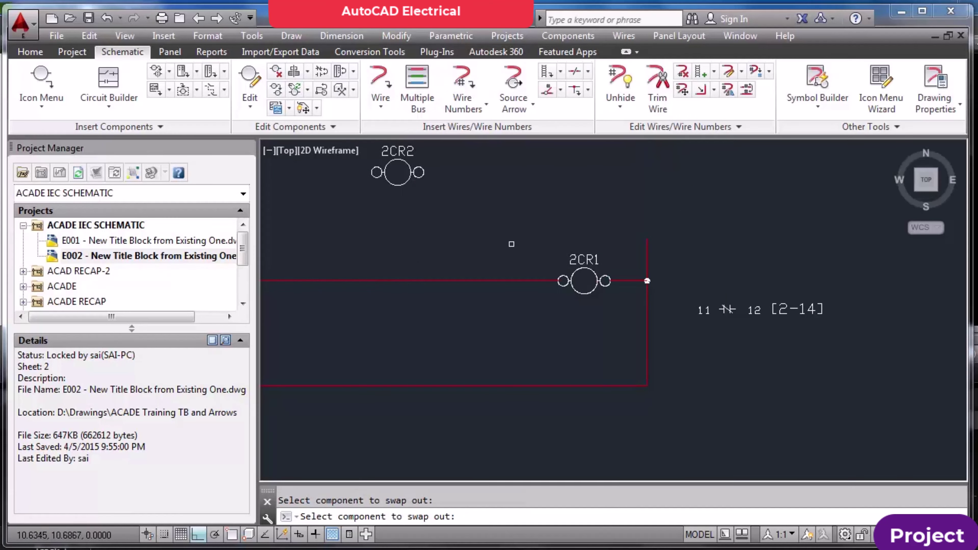
{"action": "key", "text": "Return"}
{"action": "scroll", "coordinate": [513, 243], "scroll_direction": "down", "scroll_amount": 5}
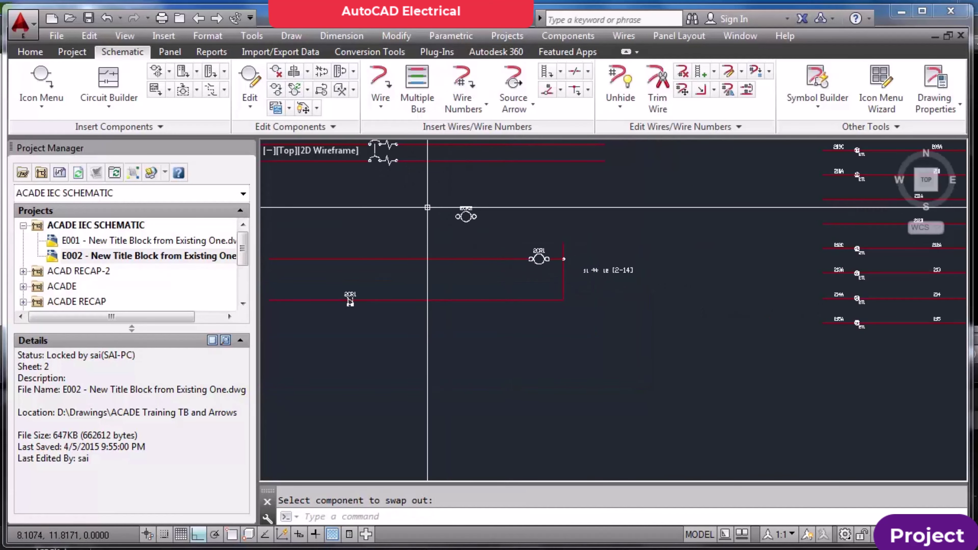
{"action": "scroll", "coordinate": [491, 234], "scroll_direction": "down", "scroll_amount": 3}
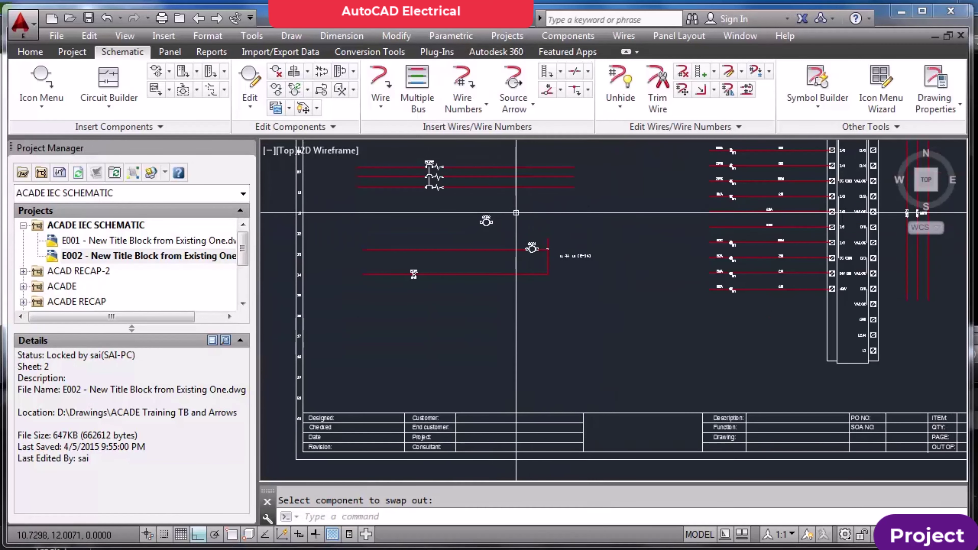
{"action": "scroll", "coordinate": [515, 213], "scroll_direction": "up", "scroll_amount": 5}
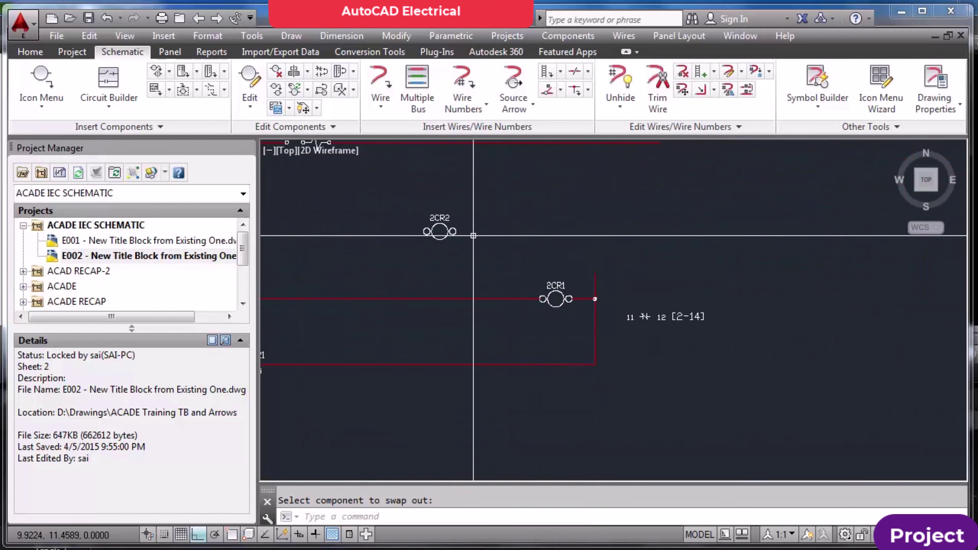